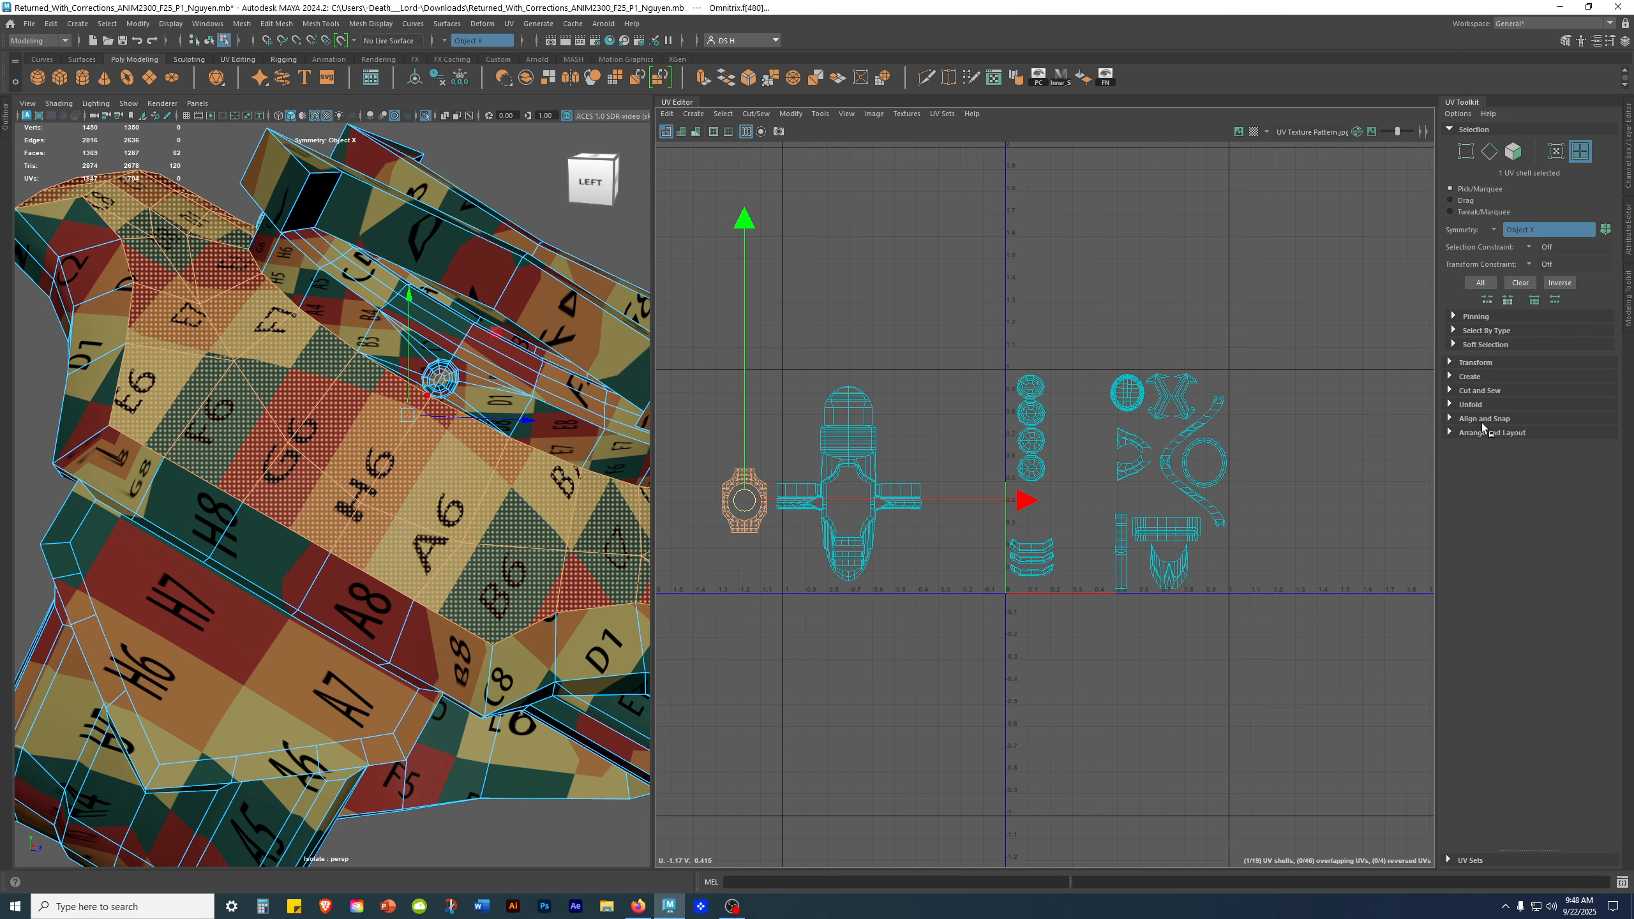
Step: Snap the selected ring-shaped UV shell to the centre of the 0 to 1 UV tile
left_click(1474, 362)
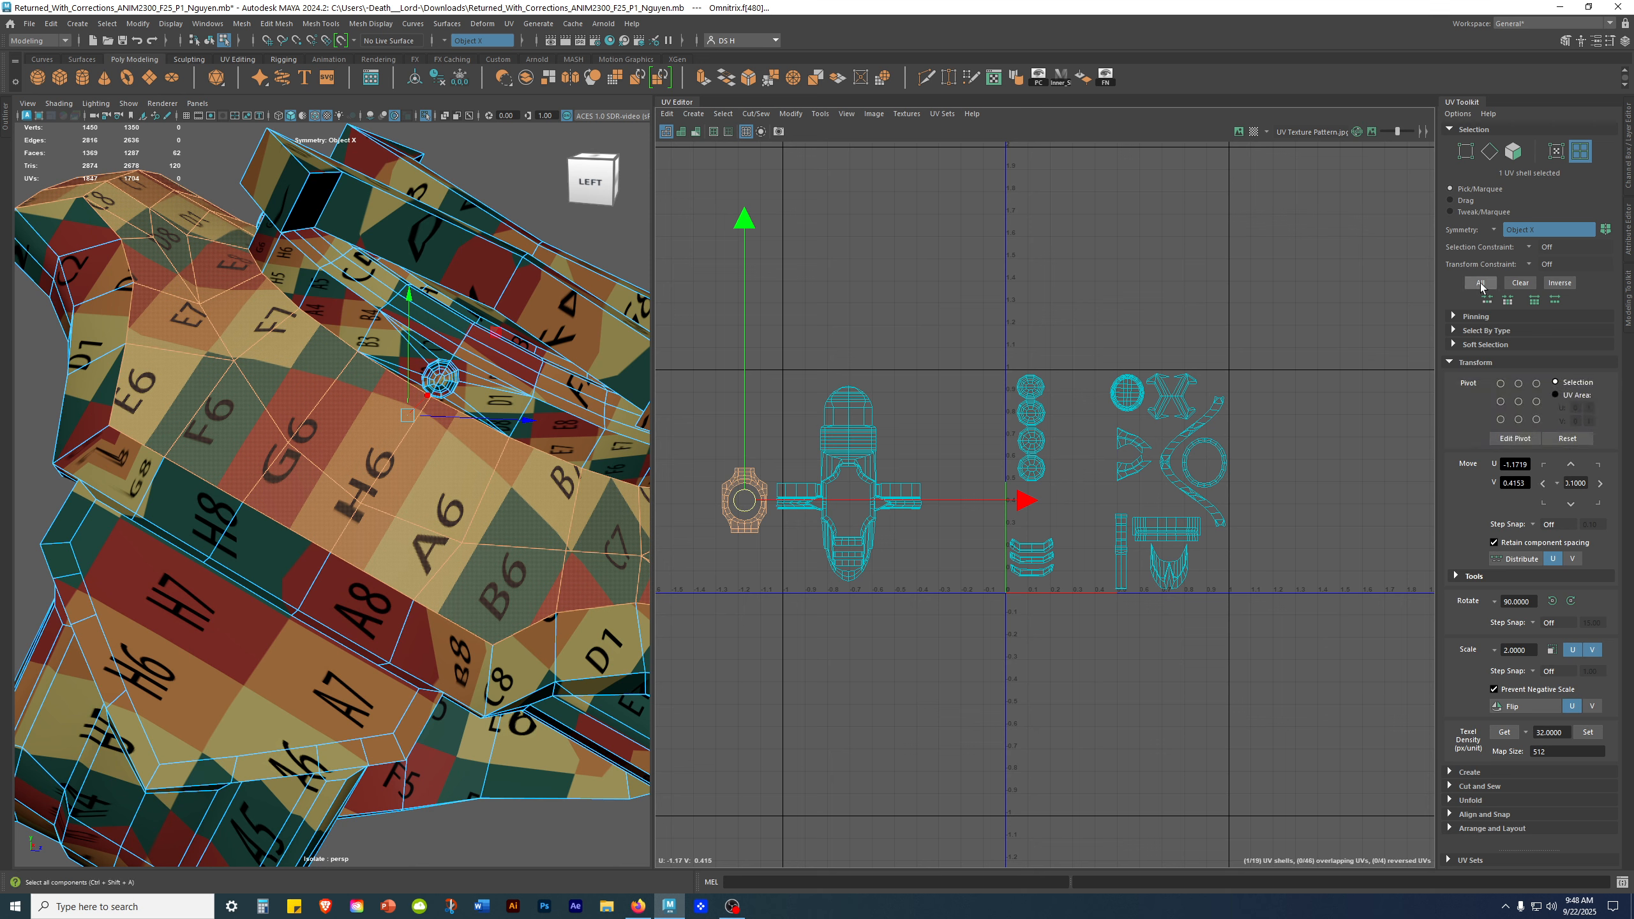
left_click(1465, 362)
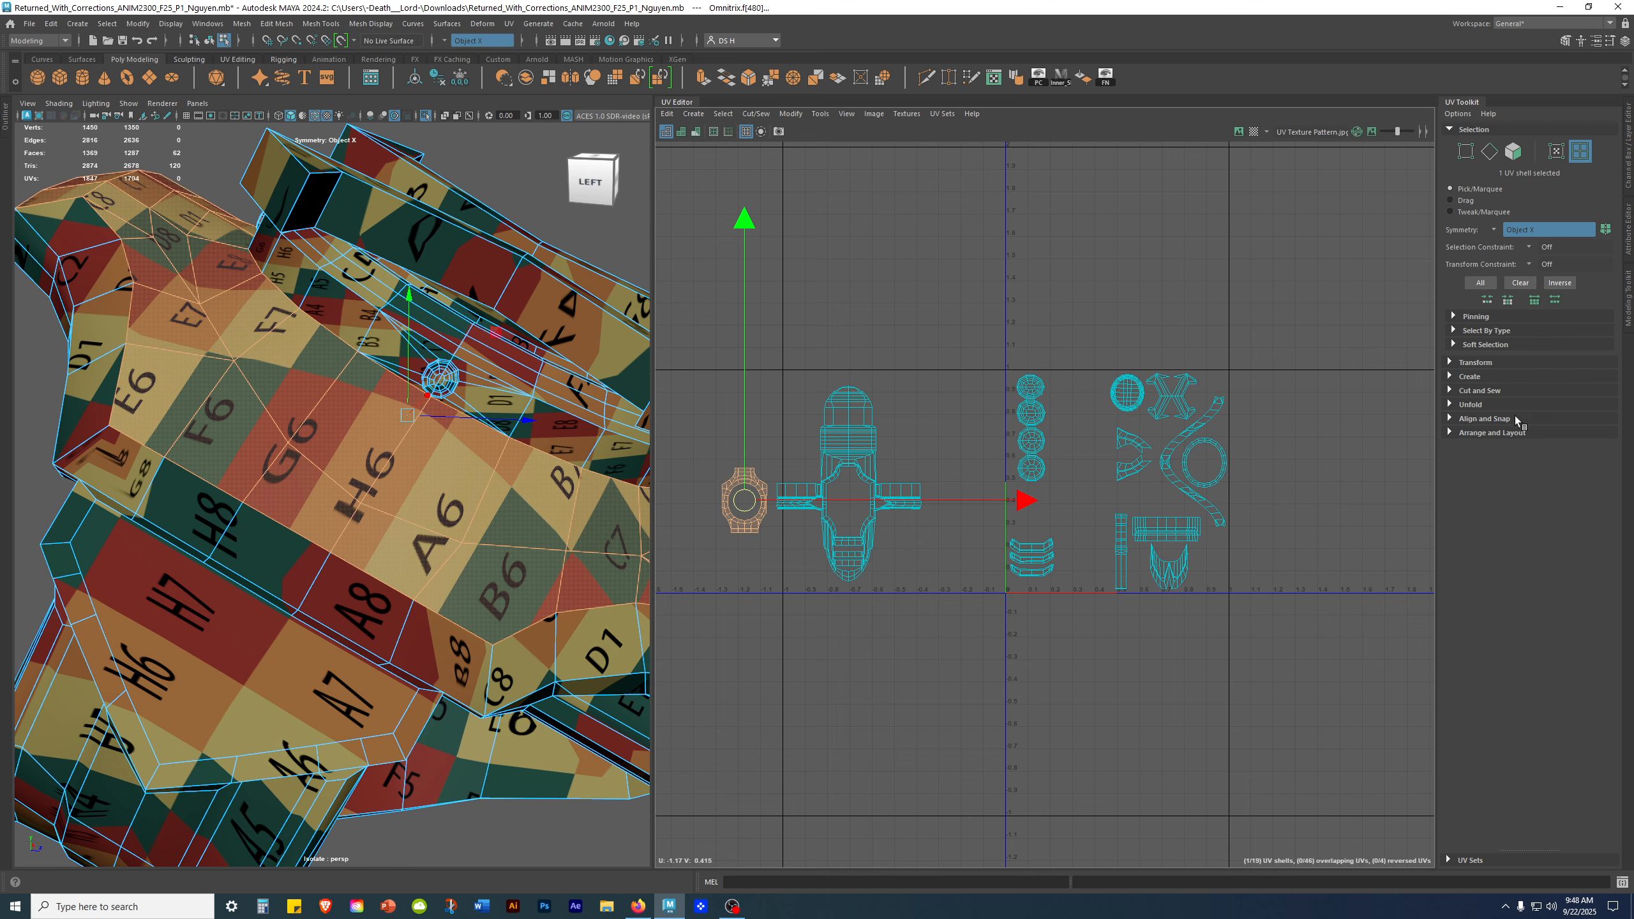
left_click(1496, 433)
left_click(1510, 434)
left_click(1492, 419)
left_click(1519, 440)
middle_click_drag(850, 406, 954, 387, "alt")
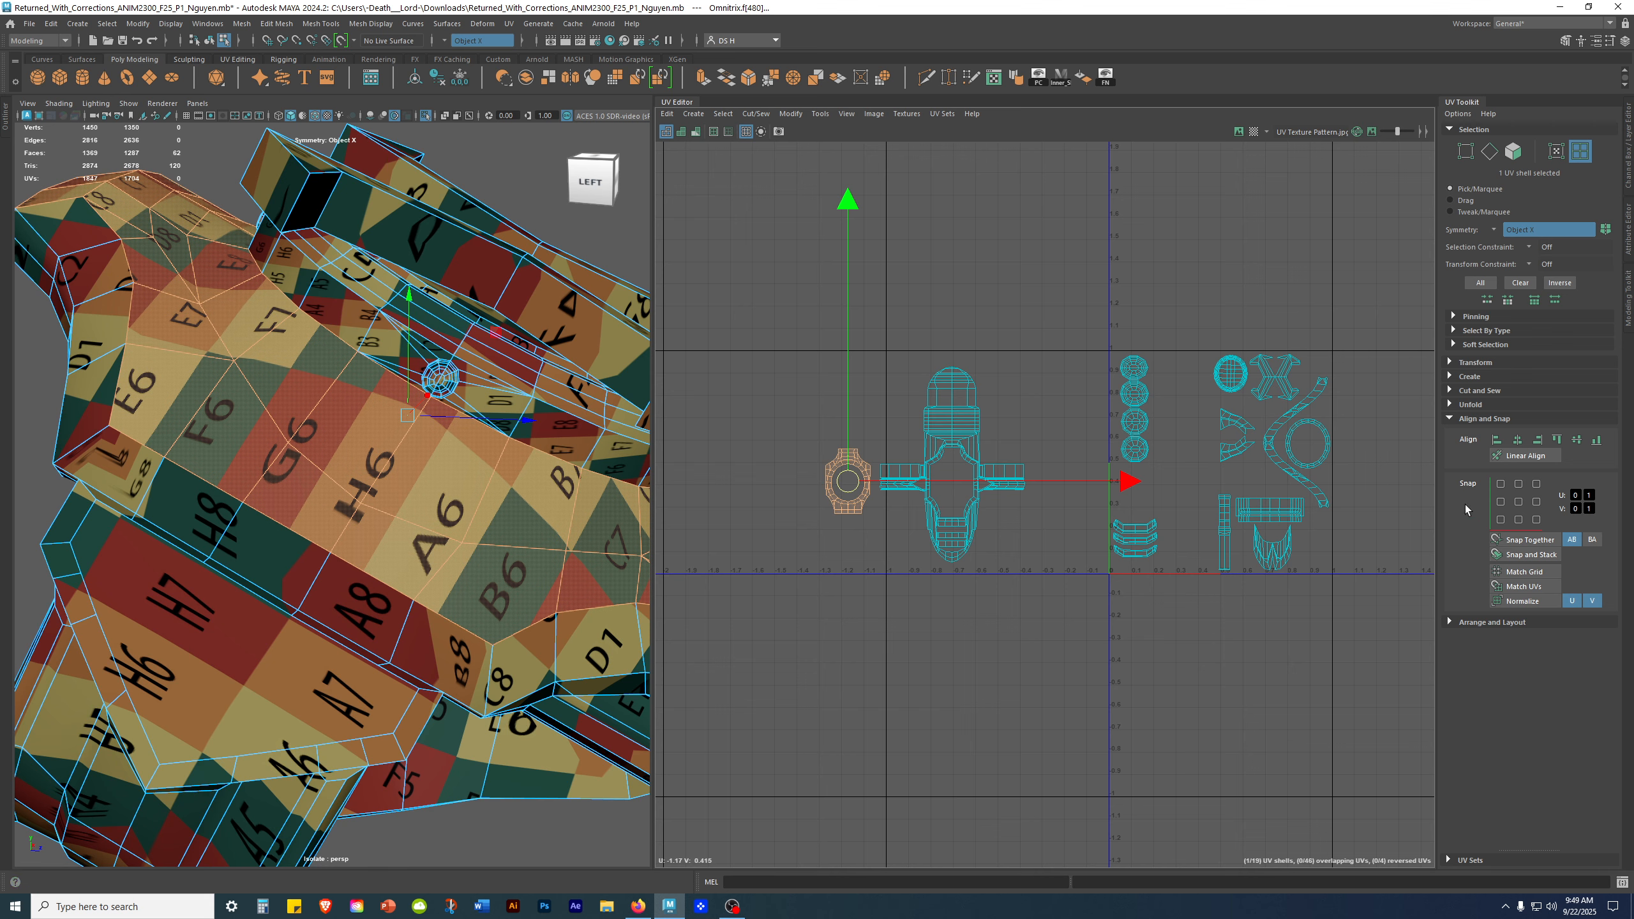
left_click(1517, 440)
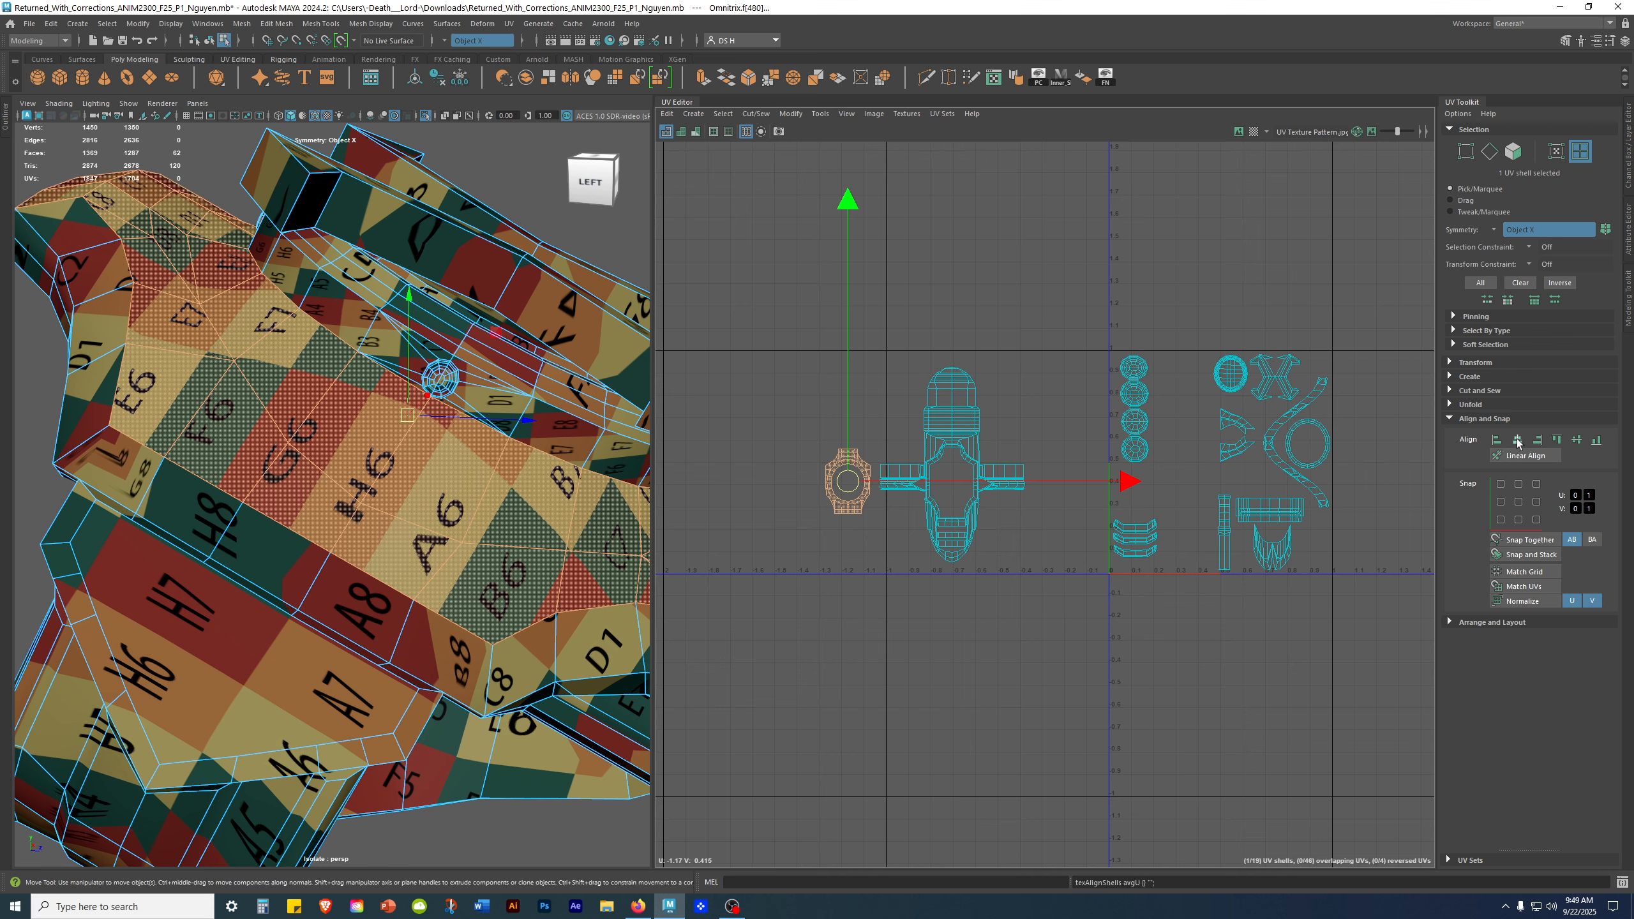
left_click(1575, 442)
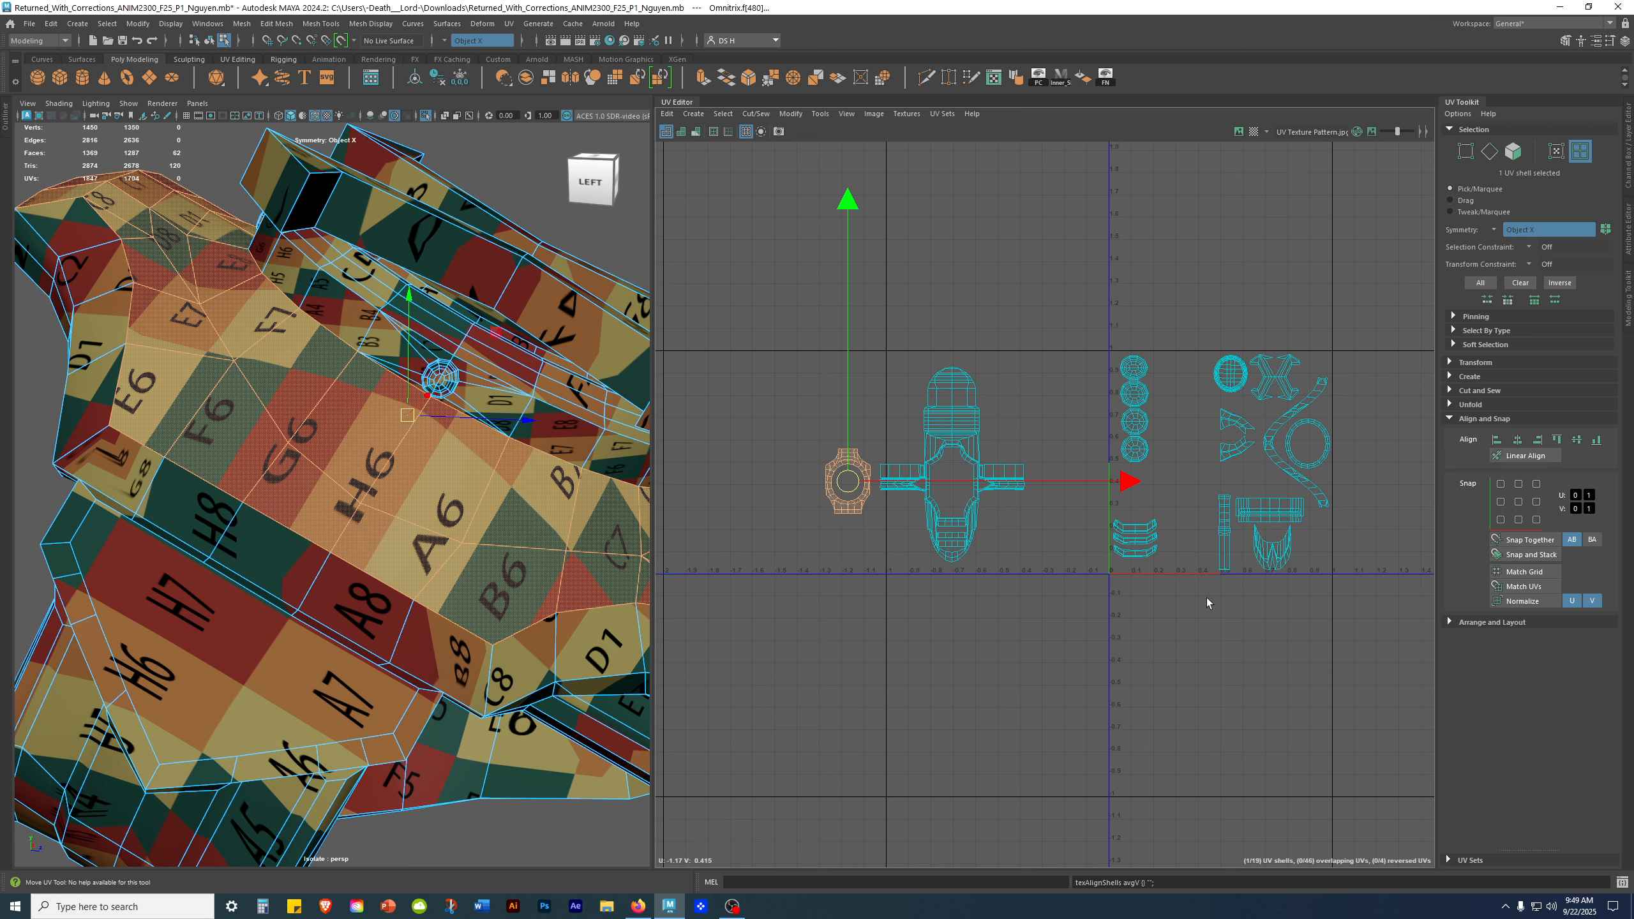
left_click(1519, 503)
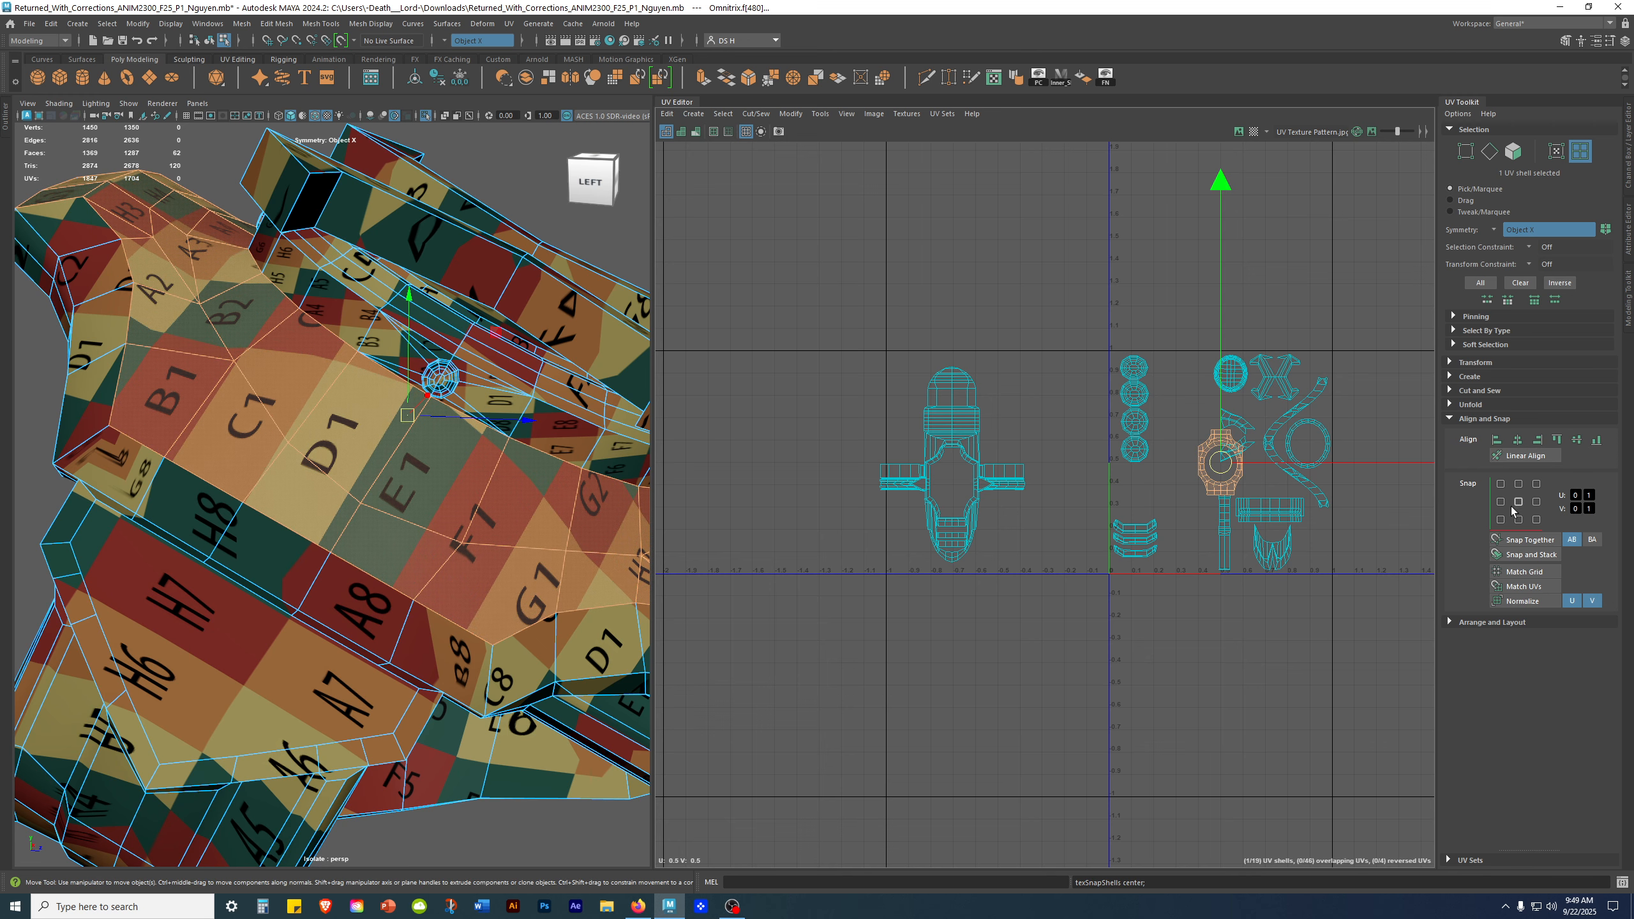
Step: Select three UVs along the straight left edge of the ring-shaped shell
middle_click_drag(1229, 468, 1032, 460, "alt")
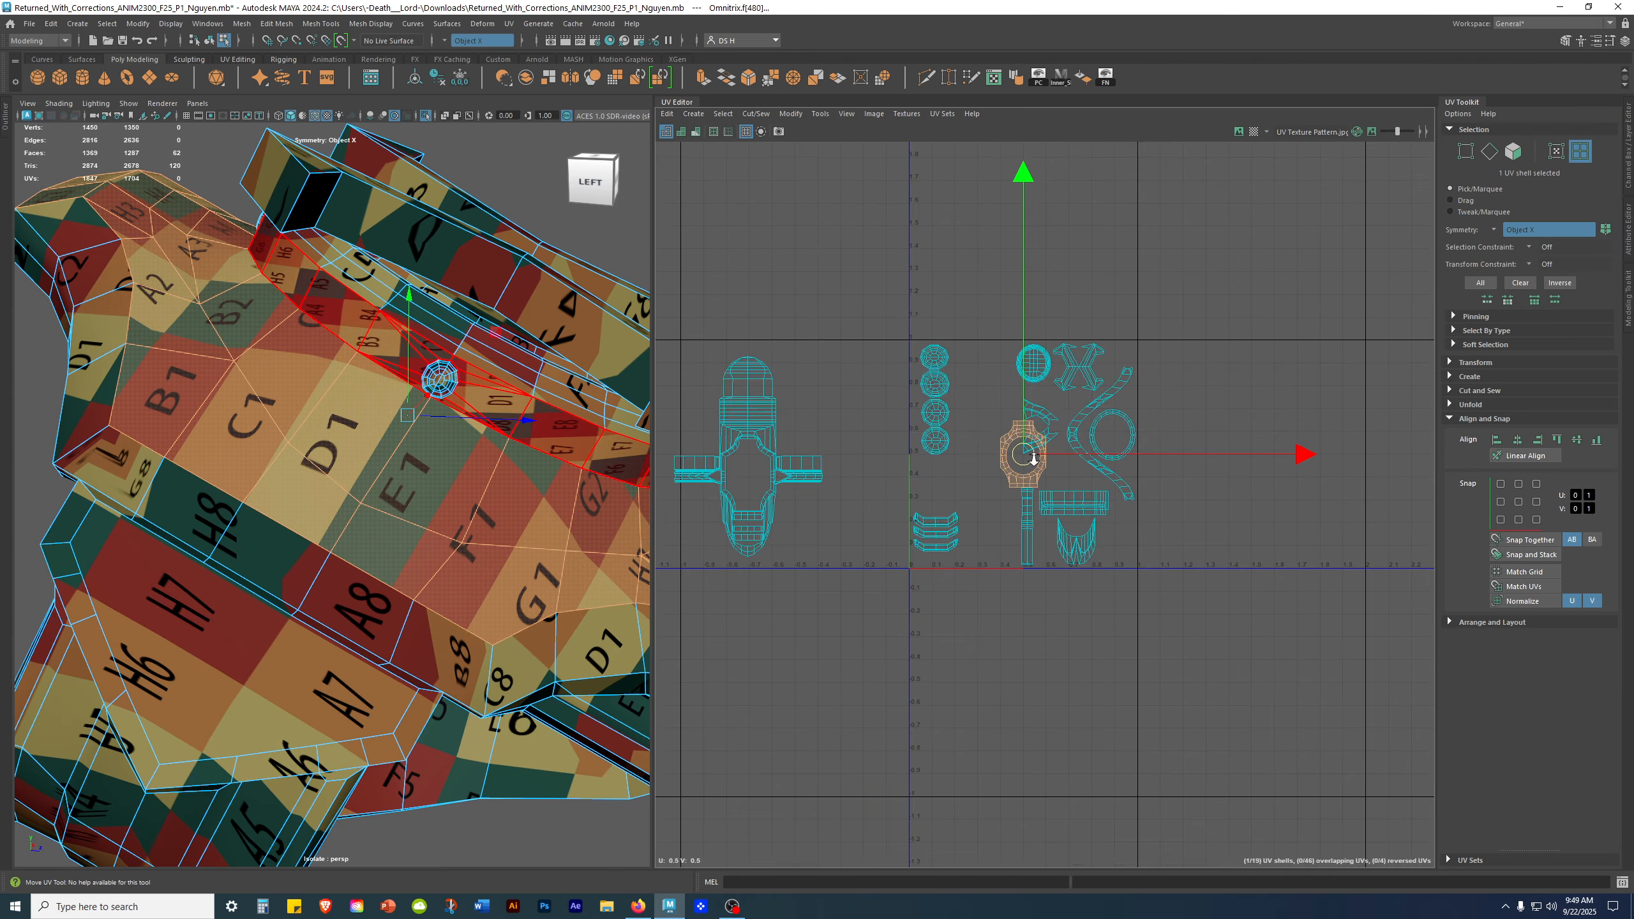
right_click_drag(1032, 460, 1119, 467, "alt")
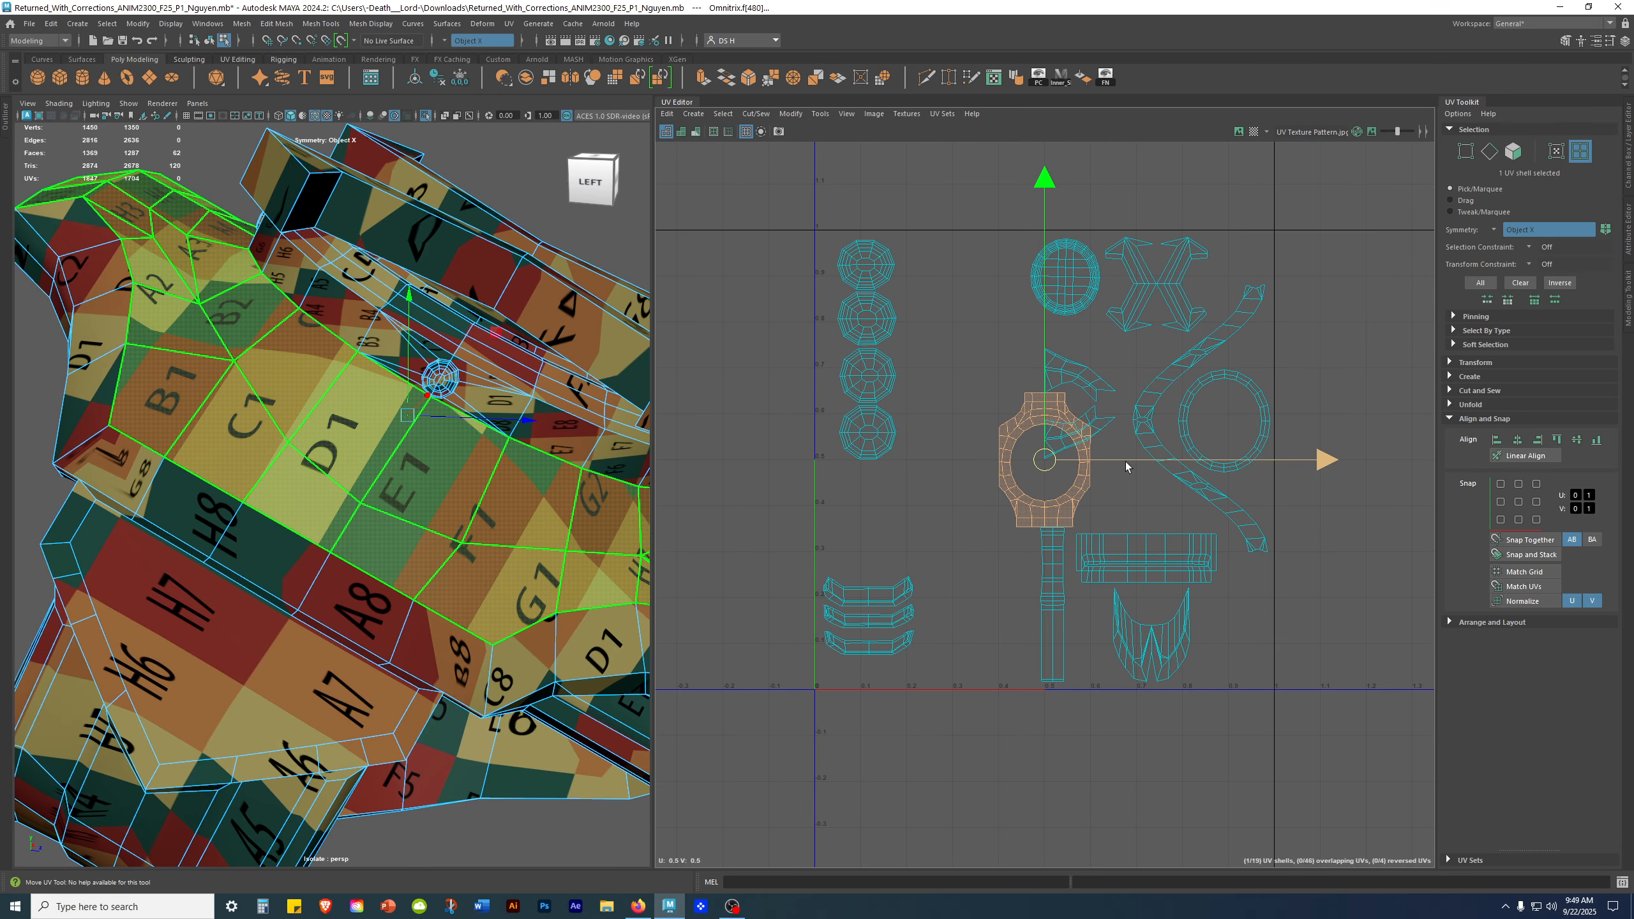
left_click(1100, 470)
scroll(948, 432, "up", 3)
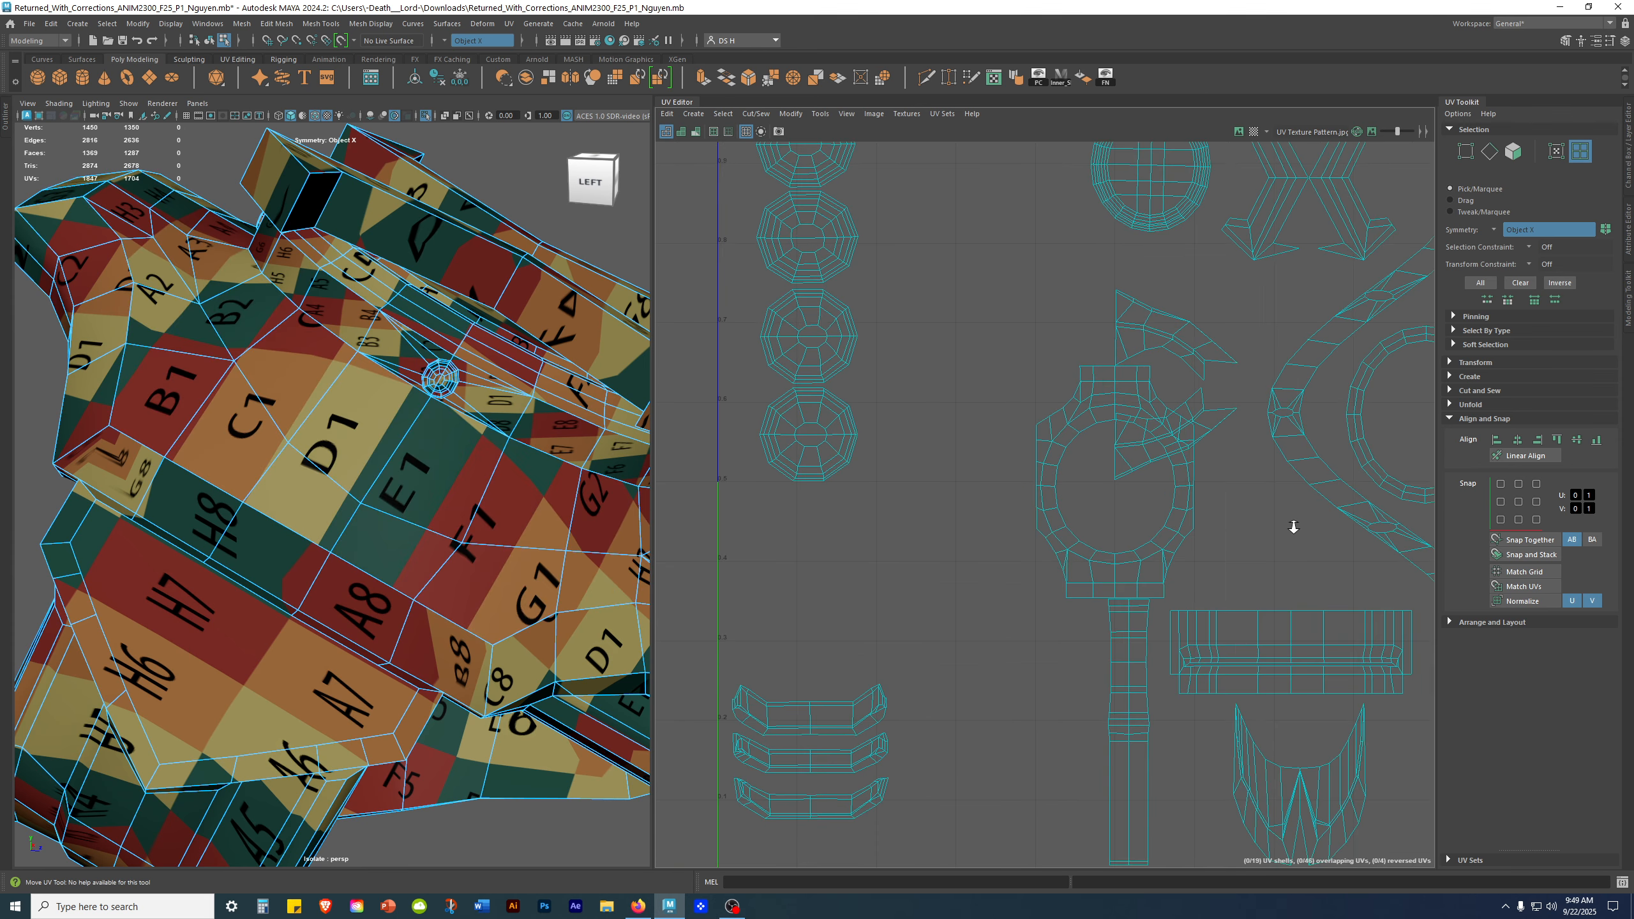
right_click(1119, 431)
right_click_drag(1119, 428, 1172, 428)
left_click(1055, 472)
left_click(1051, 523, "shift")
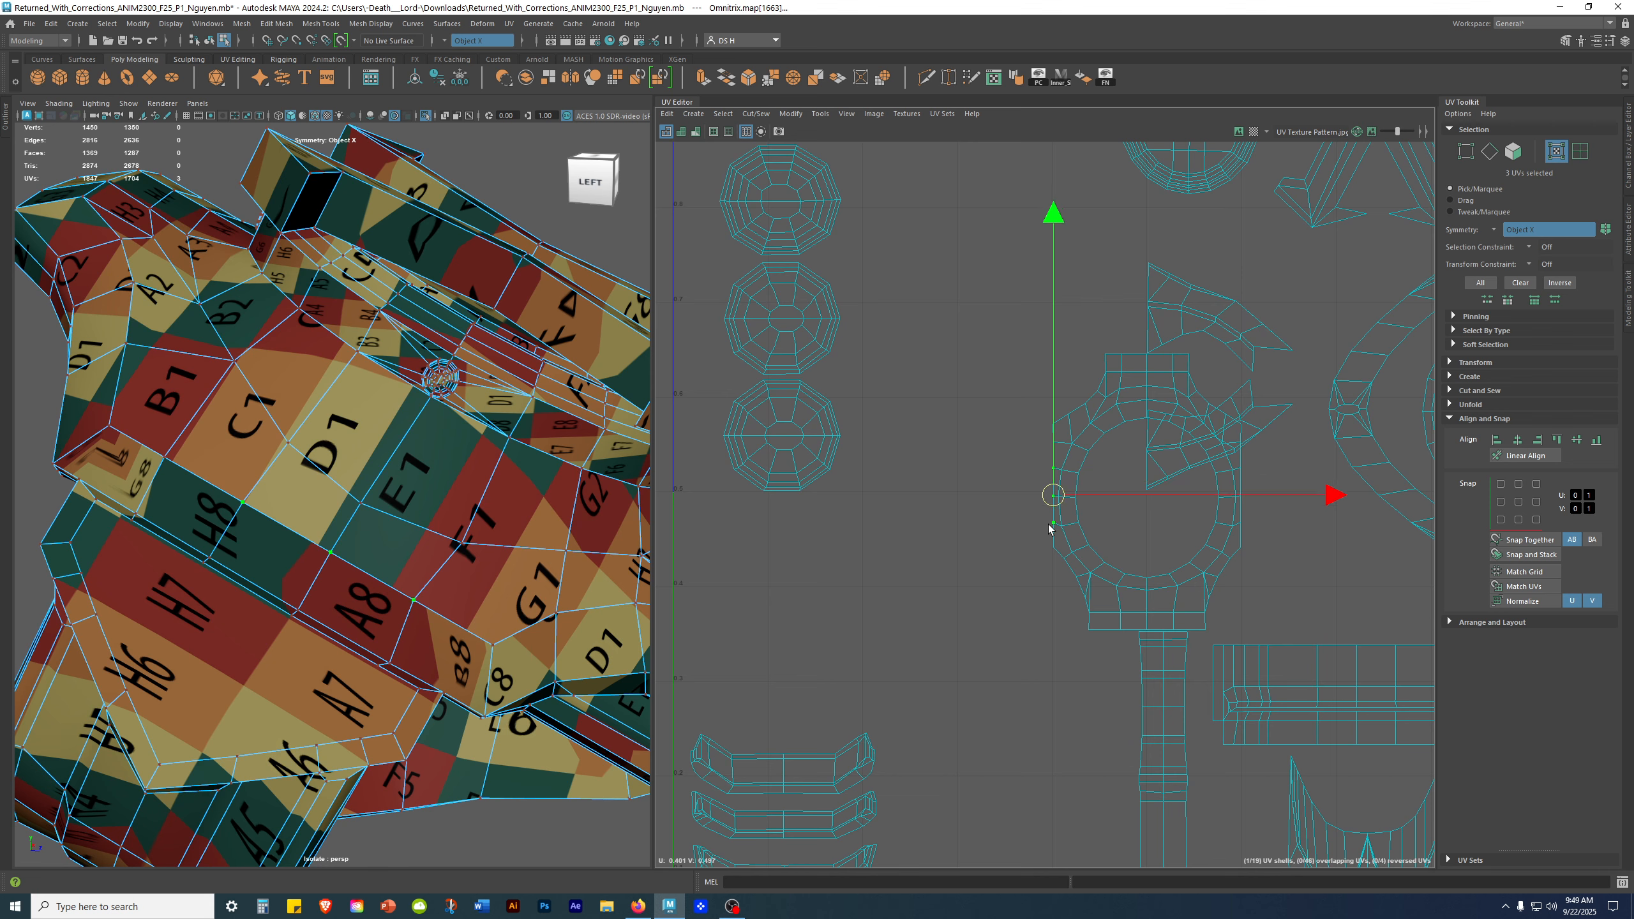
Step: Set the symmetry to World X and test it by selecting three edges along the ring shell's left edge
left_click(445, 41)
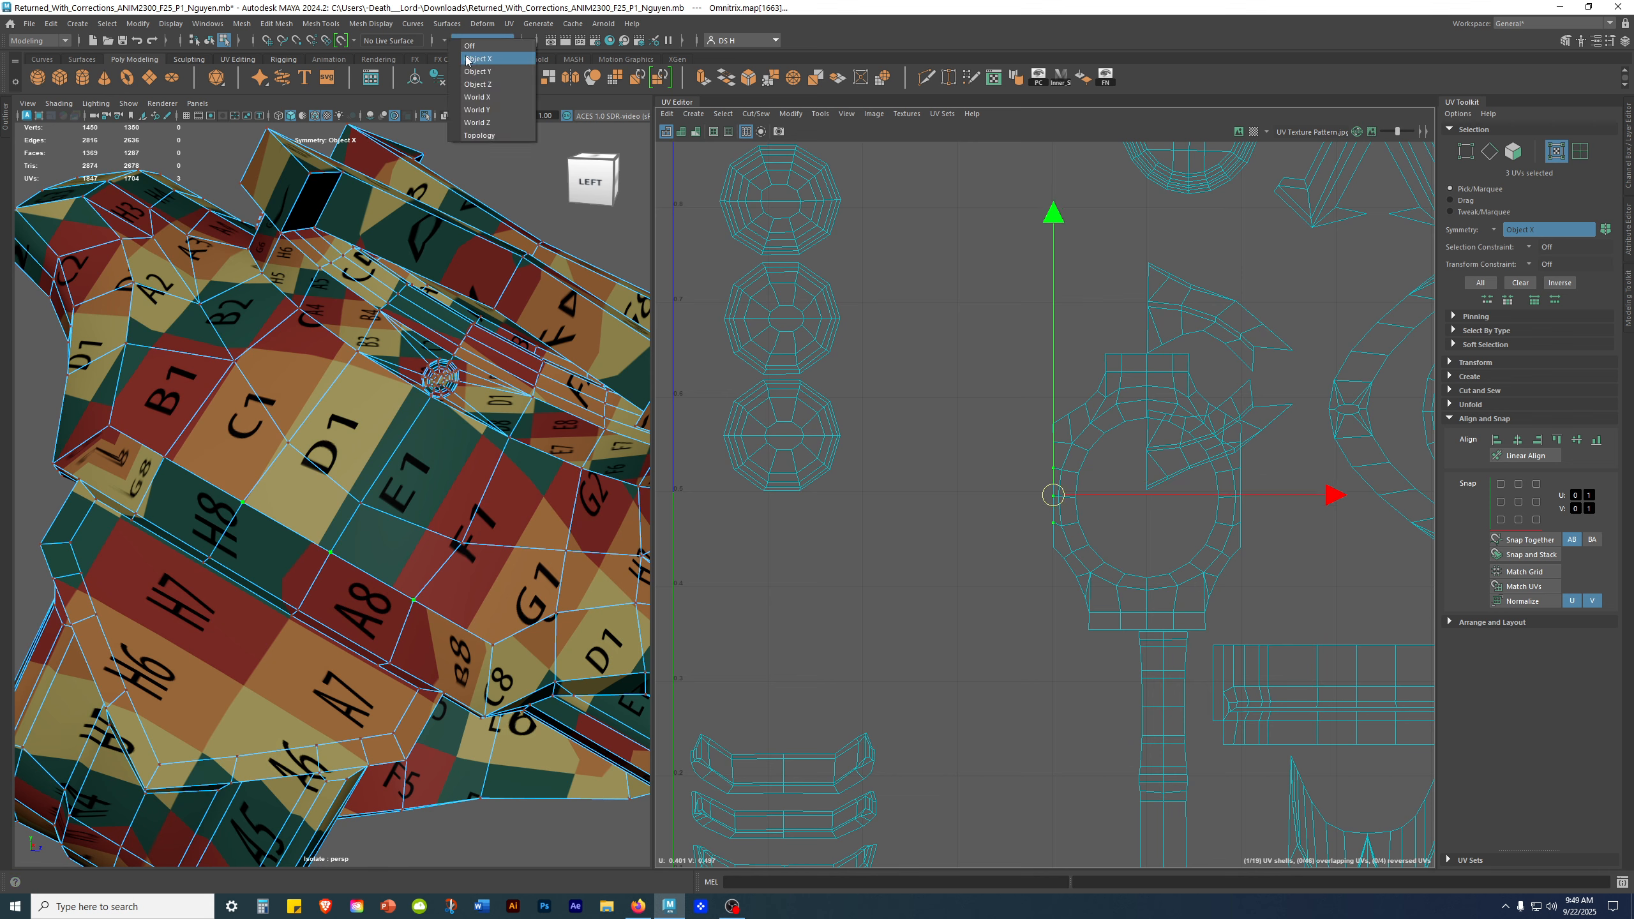
left_click(477, 97)
scroll(977, 515, "down", 5)
scroll(1204, 485, "up", 4)
middle_click_drag(896, 349, 567, 258, "alt")
right_click_drag(882, 401, 885, 176)
middle_click_drag(813, 427, 929, 405, "alt")
scroll(862, 309, "up", 2)
right_click_drag(823, 335, 828, 185)
left_click(885, 362)
left_click(886, 391, "shift")
left_click(886, 413, "shift")
right_click_drag(886, 418, 792, 580, "alt")
middle_click_drag(862, 574, 706, 484, "alt")
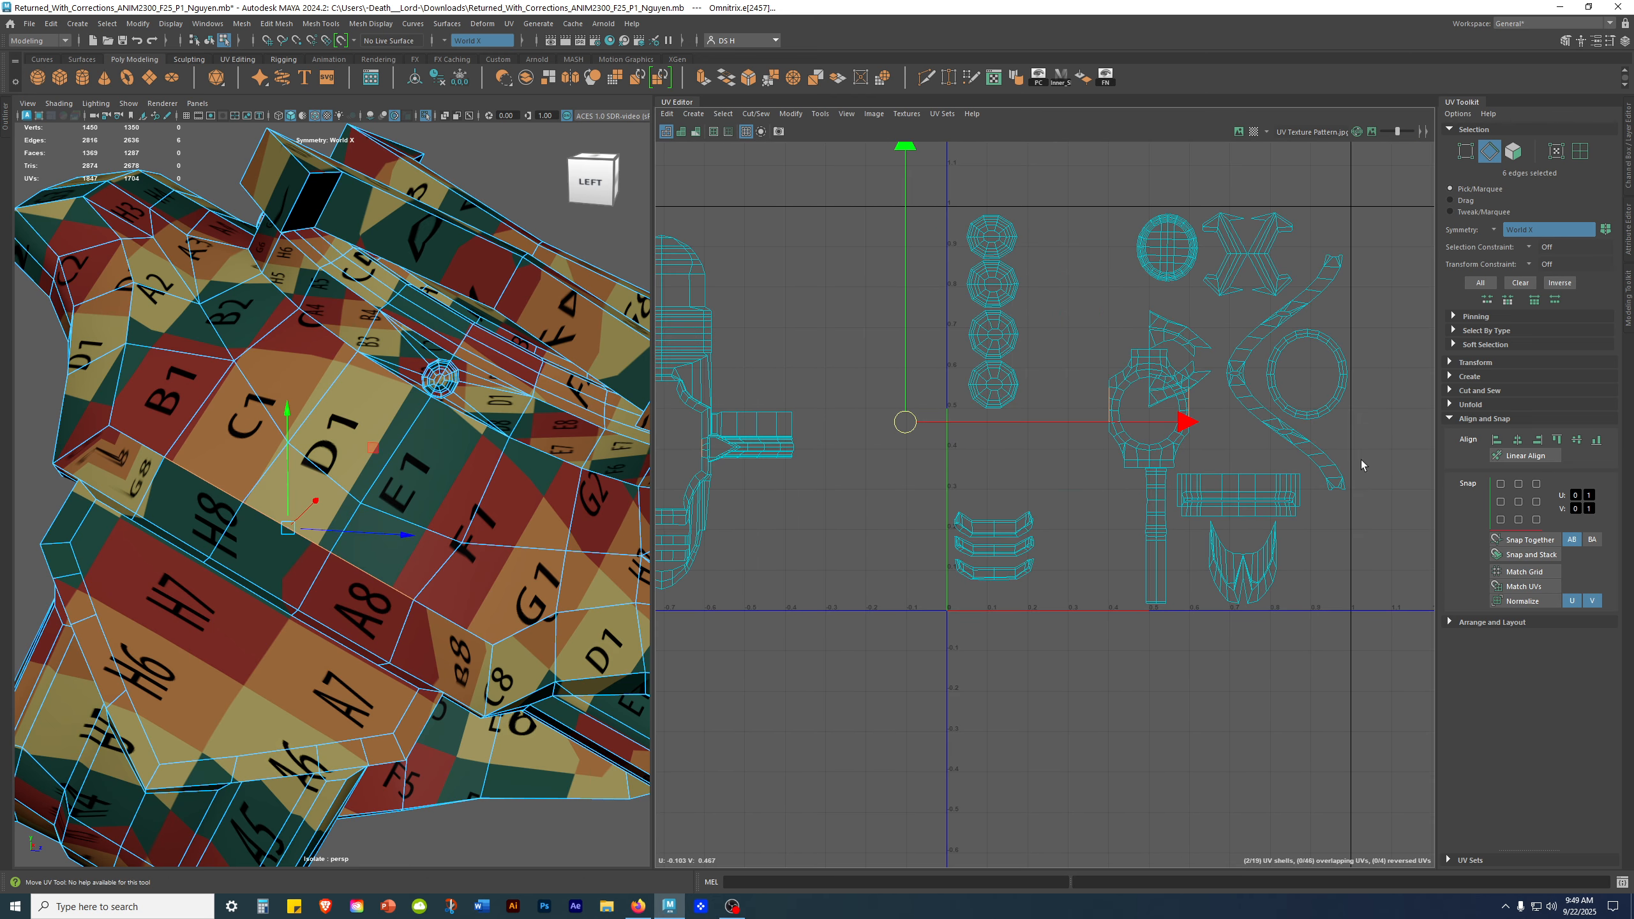
Step: Return to UV selection and select the whole column of UVs along the ring shell's left edge
scroll(1306, 415, "up", 4)
left_click(1028, 370)
right_click(815, 367)
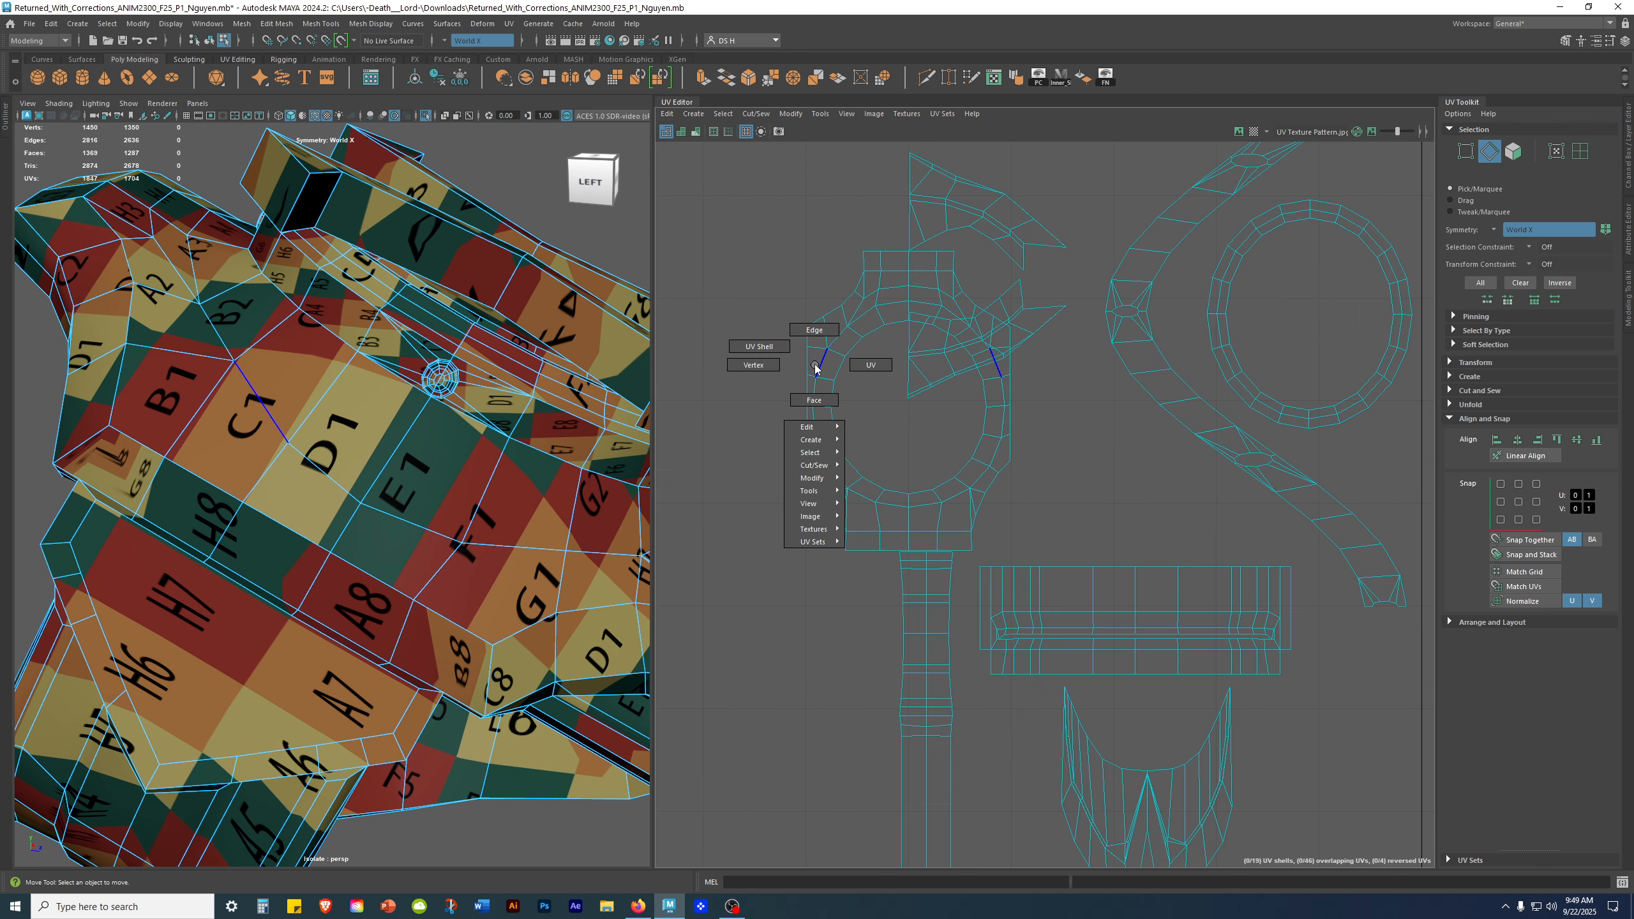
left_click(871, 365)
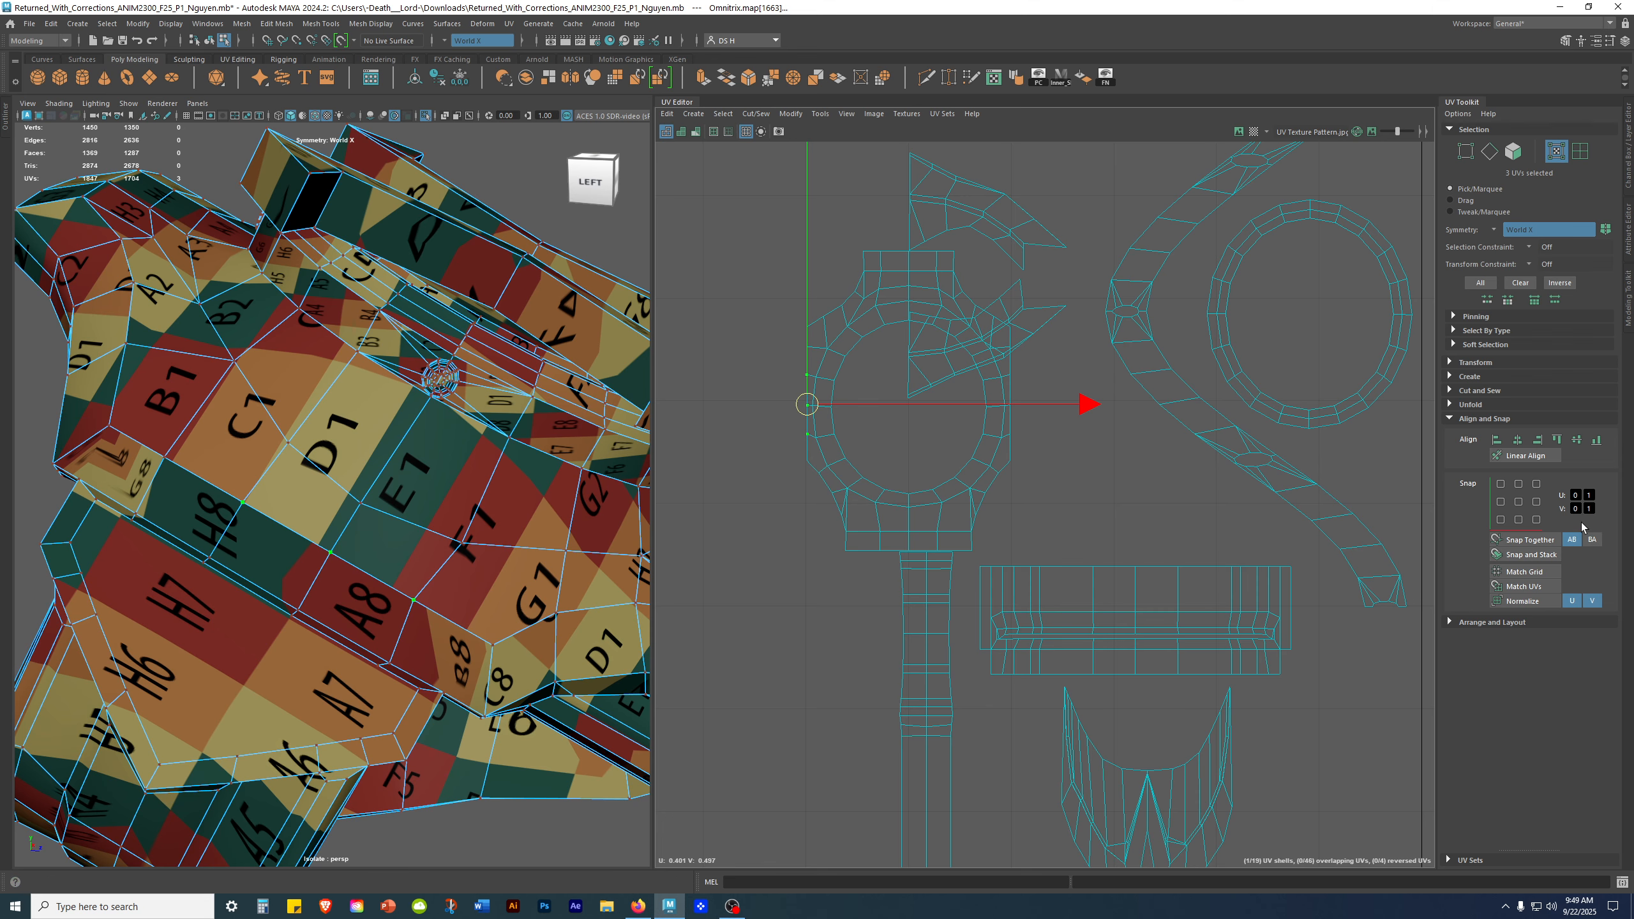
right_click_drag(708, 337, 1314, 449, "alt")
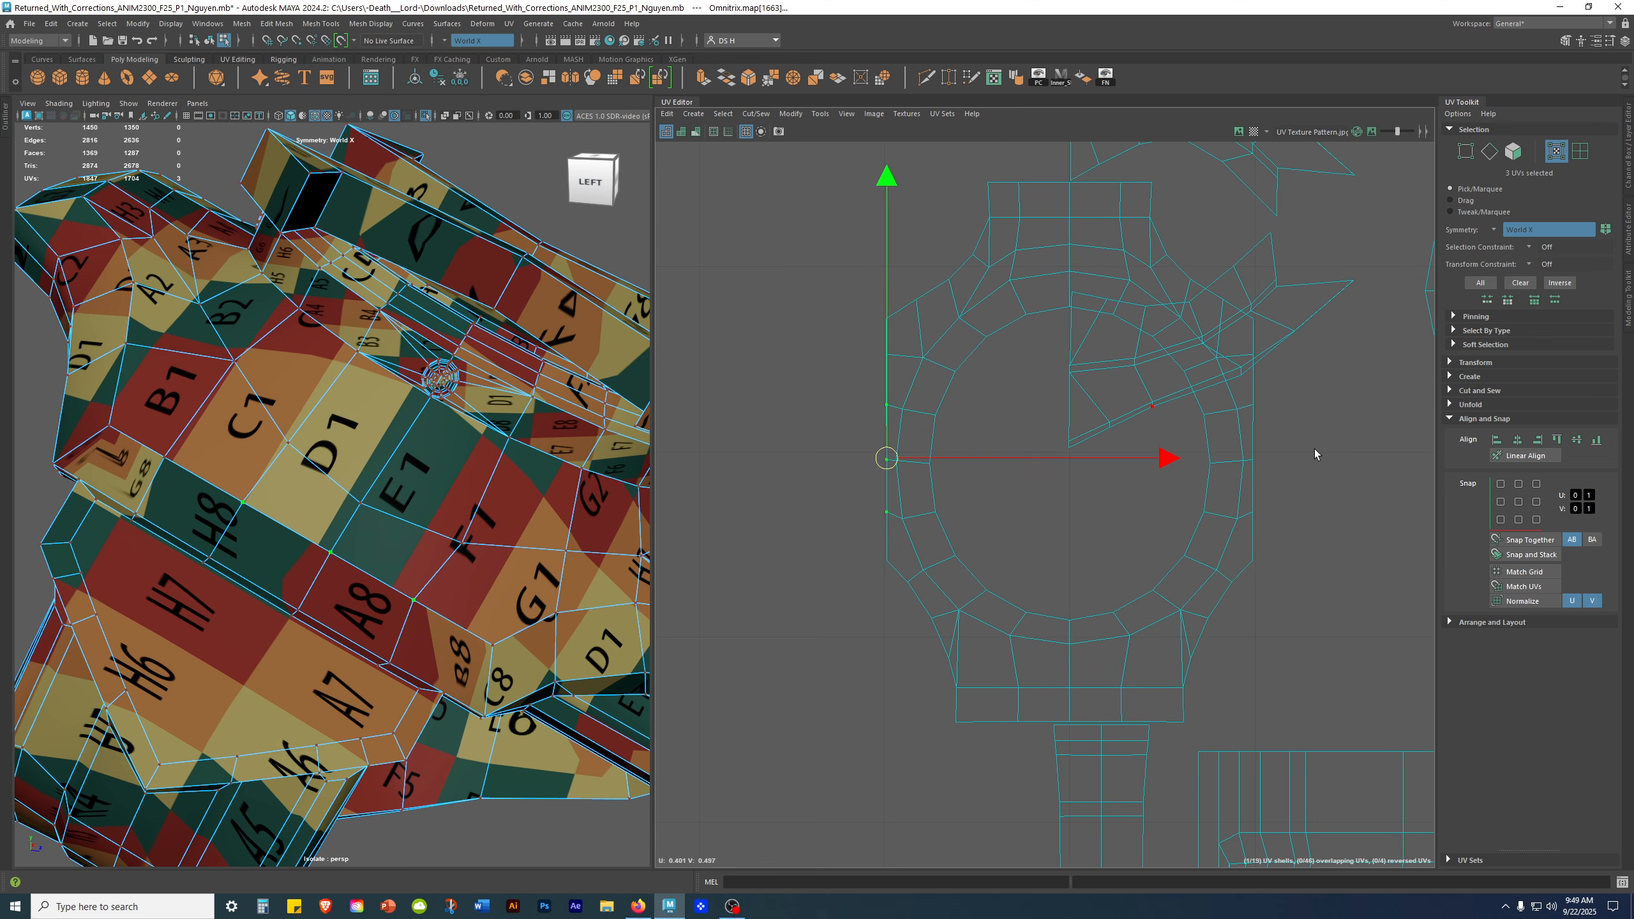
left_click(1254, 405, "shift")
left_click_drag(1276, 481, 1341, 459, "shift")
key("r")
left_click_drag(740, 258, 890, 599)
key("w")
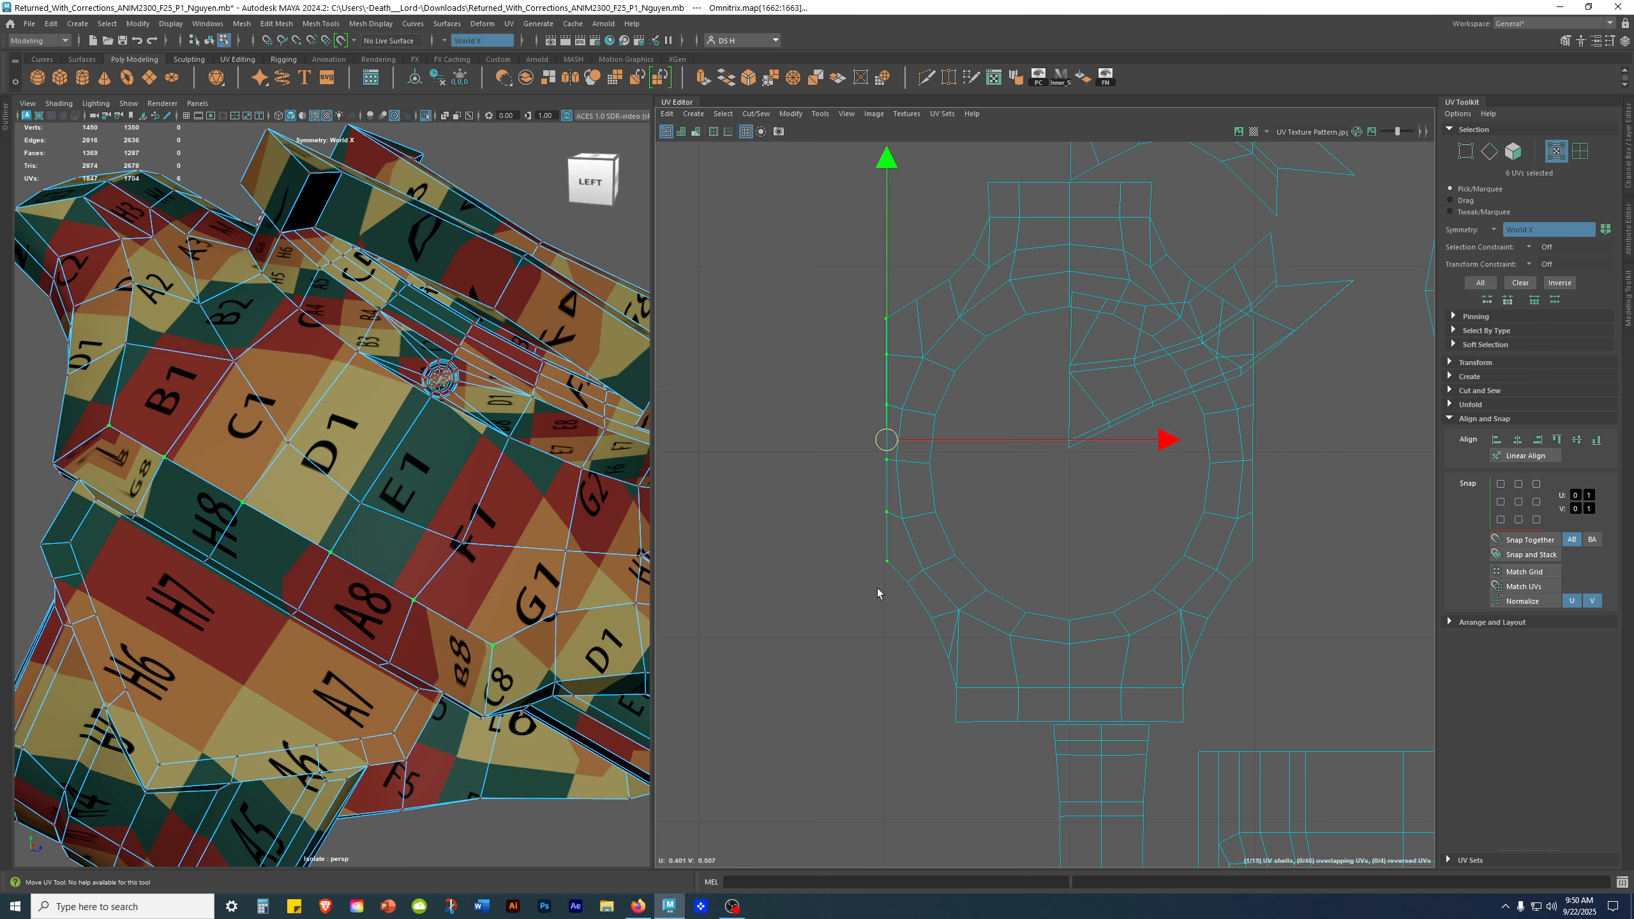
Step: Select the whole ring-shaped shell and move it horizontally into the empty neighbouring UV tile, at about U 1.48
right_click_drag(1353, 422, 861, 427, "alt")
middle_click_drag(1107, 416, 950, 437, "alt")
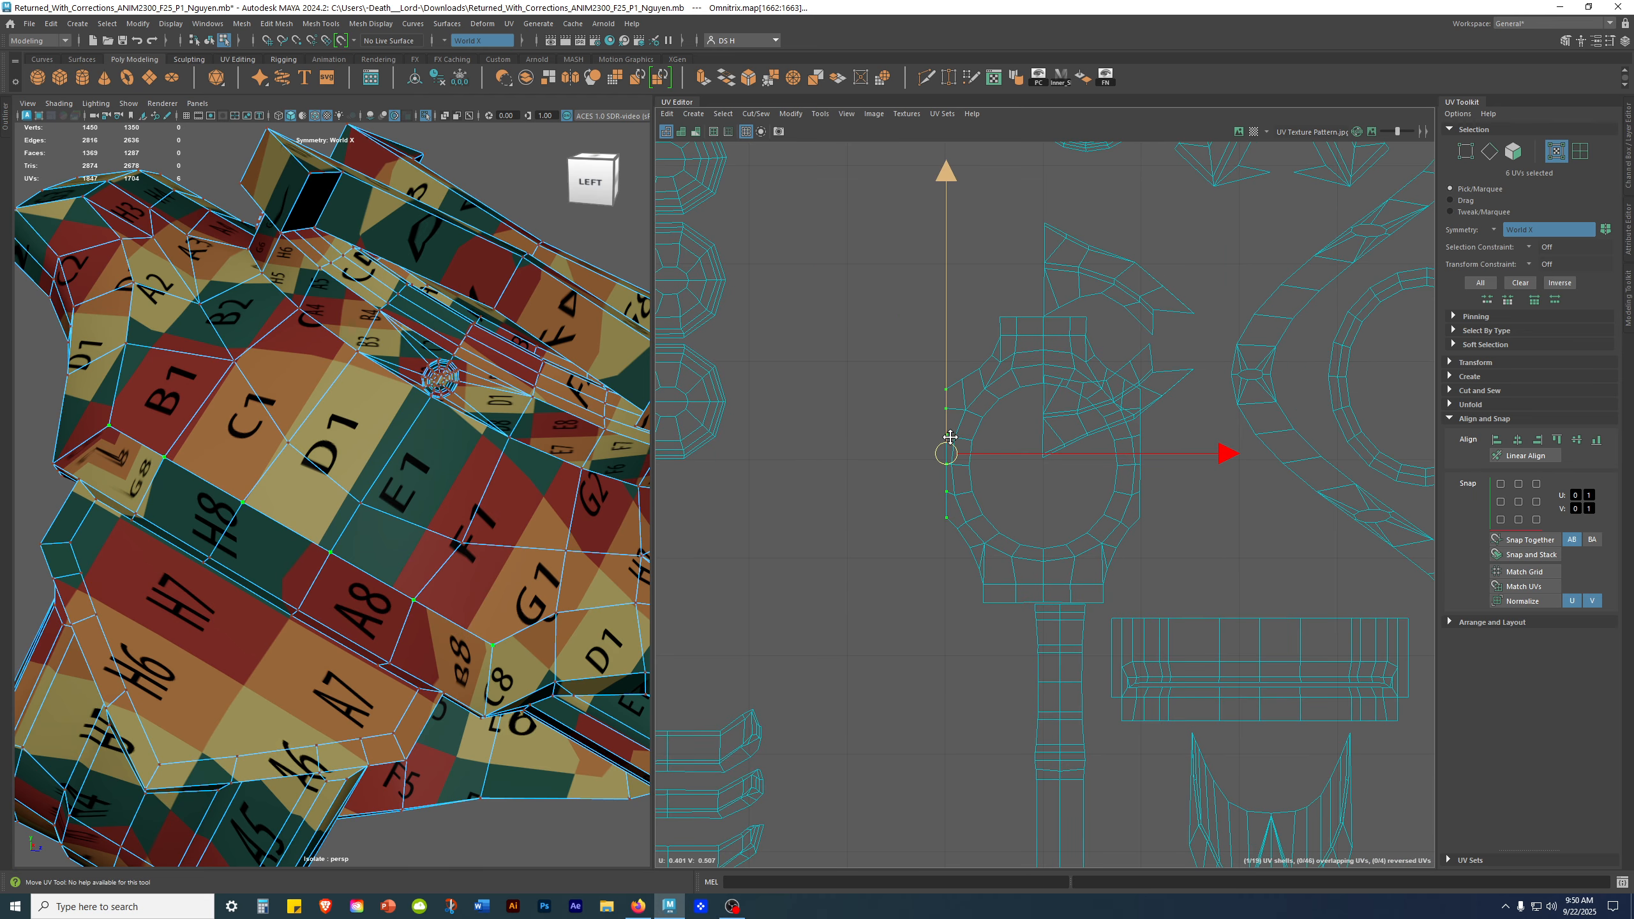
right_click_drag(996, 371, 886, 325)
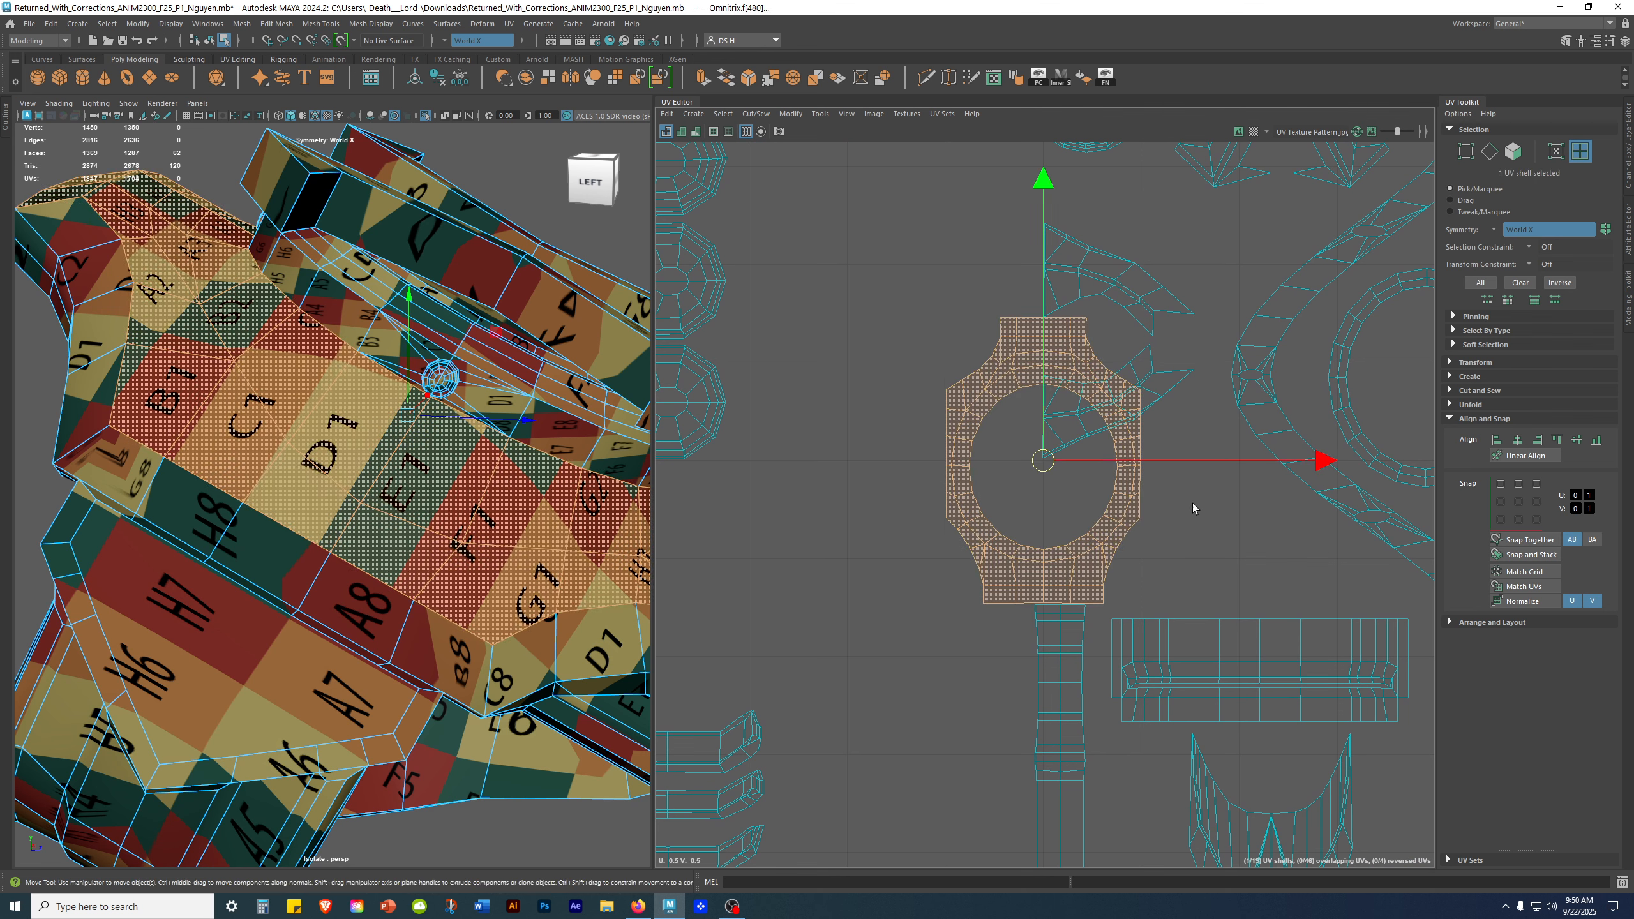
left_click_drag(1320, 460, 1187, 462)
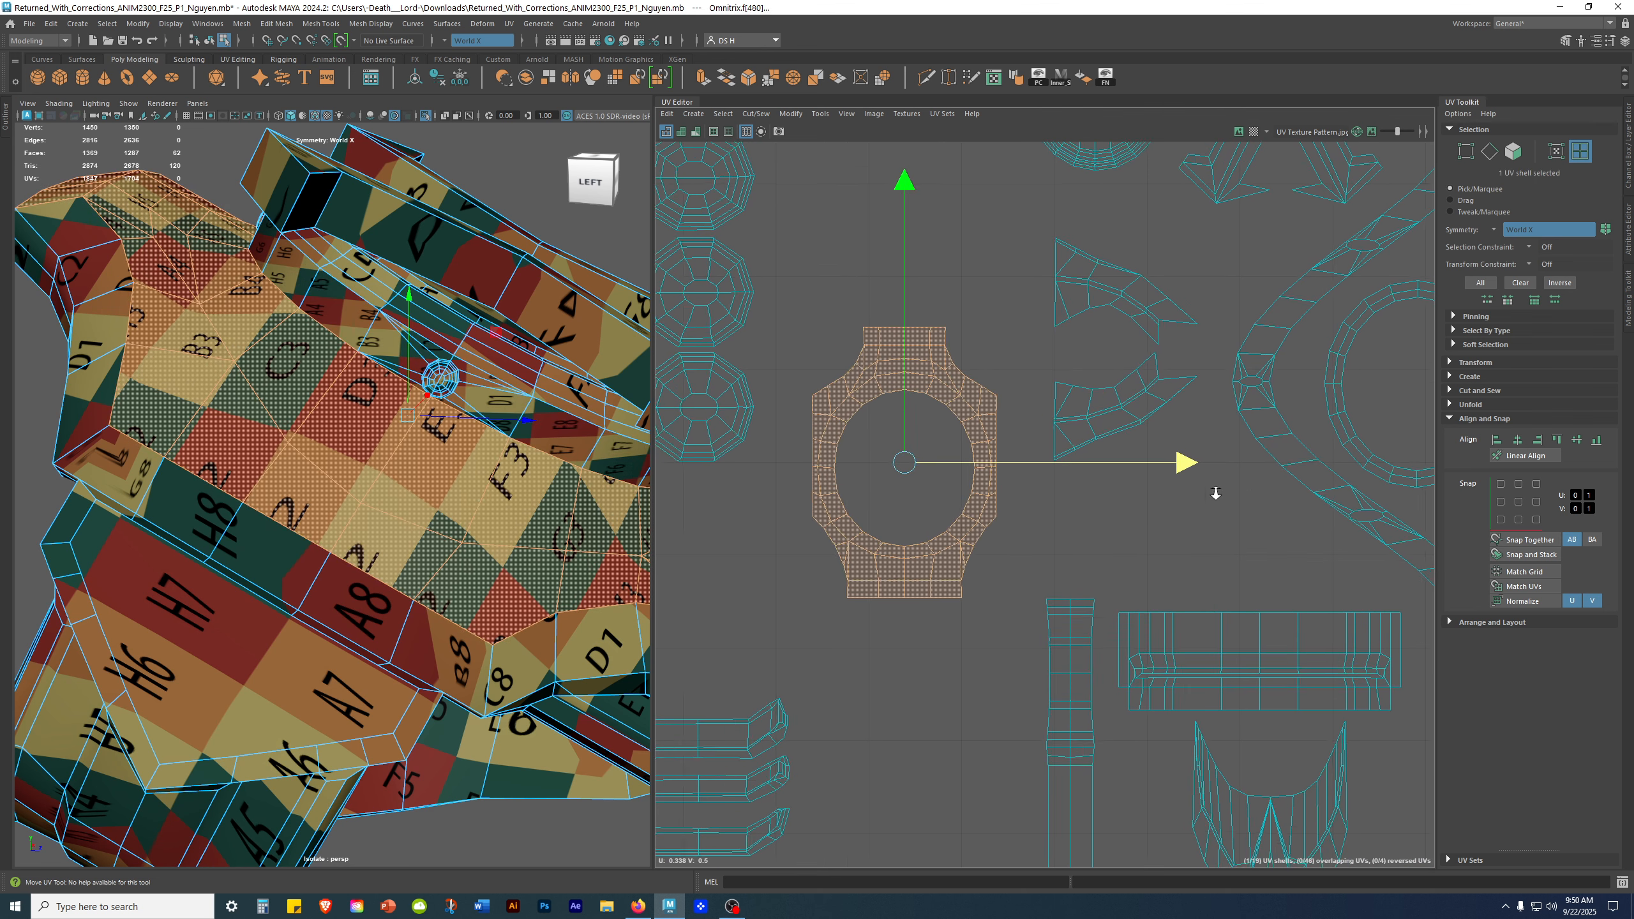
scroll(1215, 492, "down", 1)
middle_click_drag(1104, 466, 1321, 415, "alt")
scroll(1321, 414, "down", 3)
left_click_drag(1317, 423, 1010, 448)
scroll(861, 453, "down", 2)
middle_click_drag(861, 453, 777, 510, "alt")
scroll(1026, 507, "down", 1)
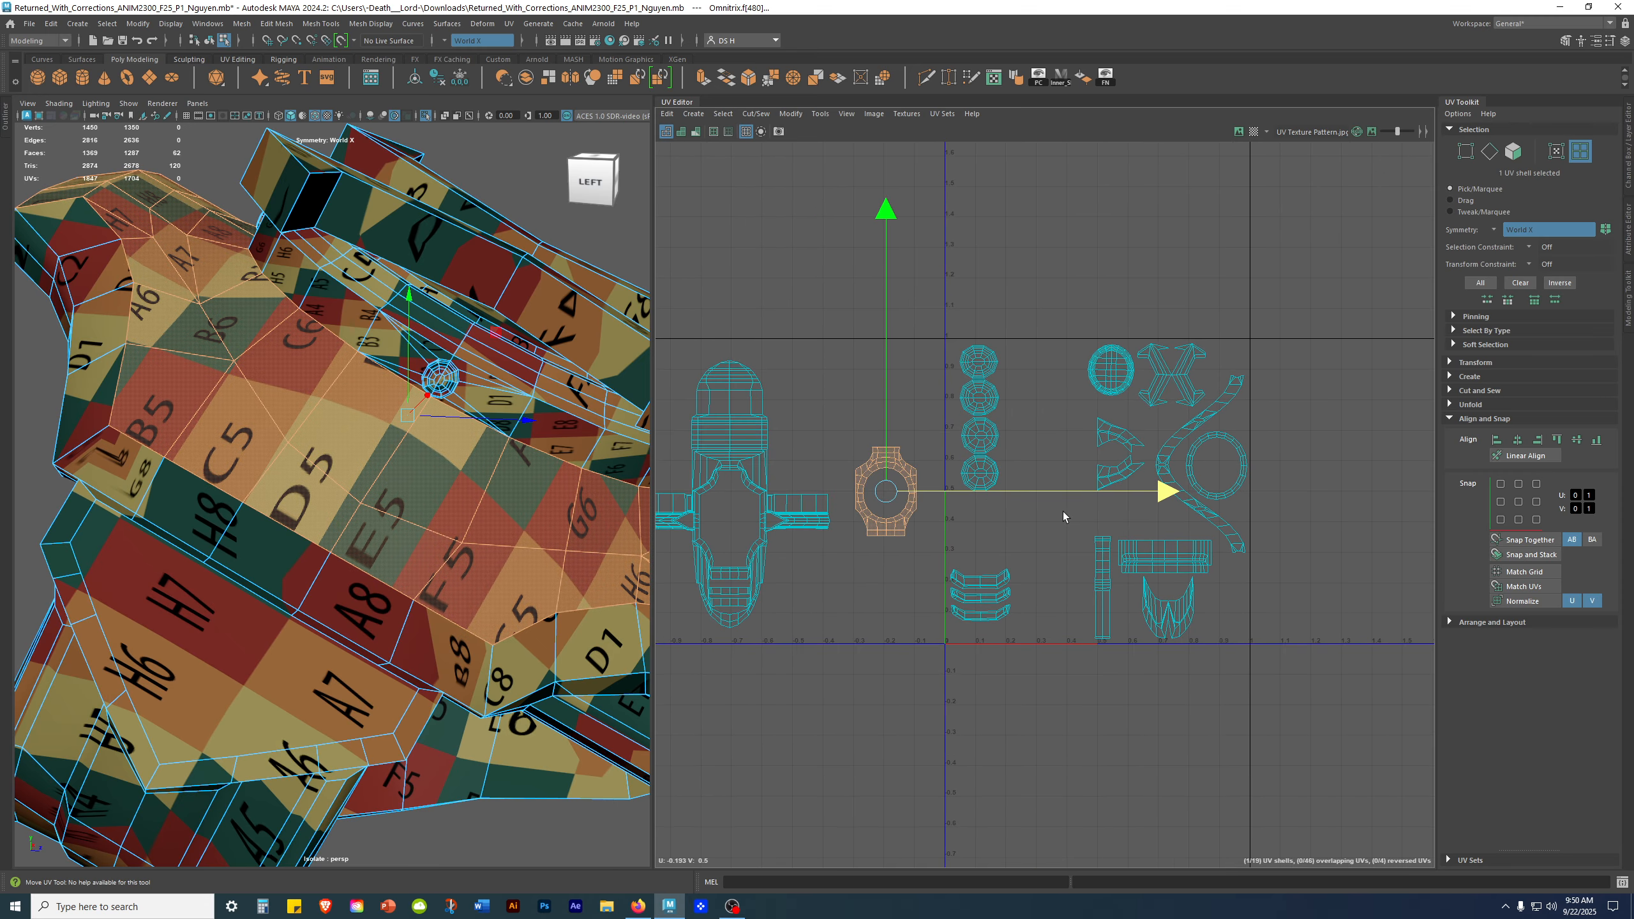
left_click_drag(1016, 492, 1525, 487)
Step: Set the symmetry to Object Z and select the ring shell's left-edge UVs to check their mirroring on the model
middle_click_drag(1210, 469, 900, 452, "alt")
right_click_drag(1107, 458, 1370, 508, "alt")
middle_click_drag(1175, 584, 1095, 474, "alt")
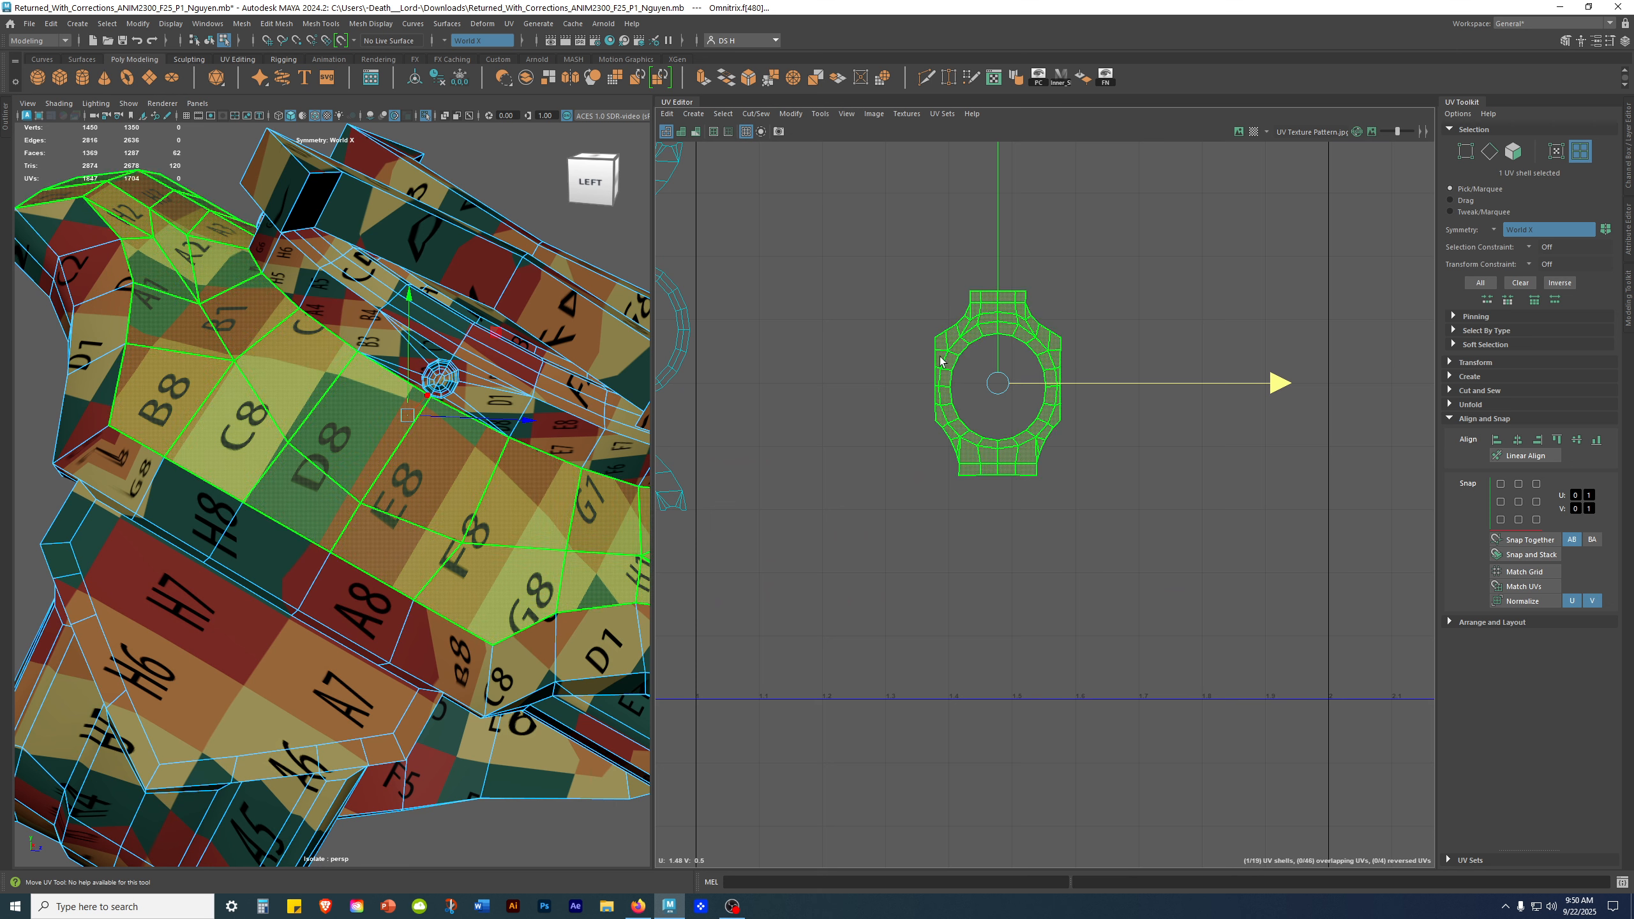
left_click(444, 40)
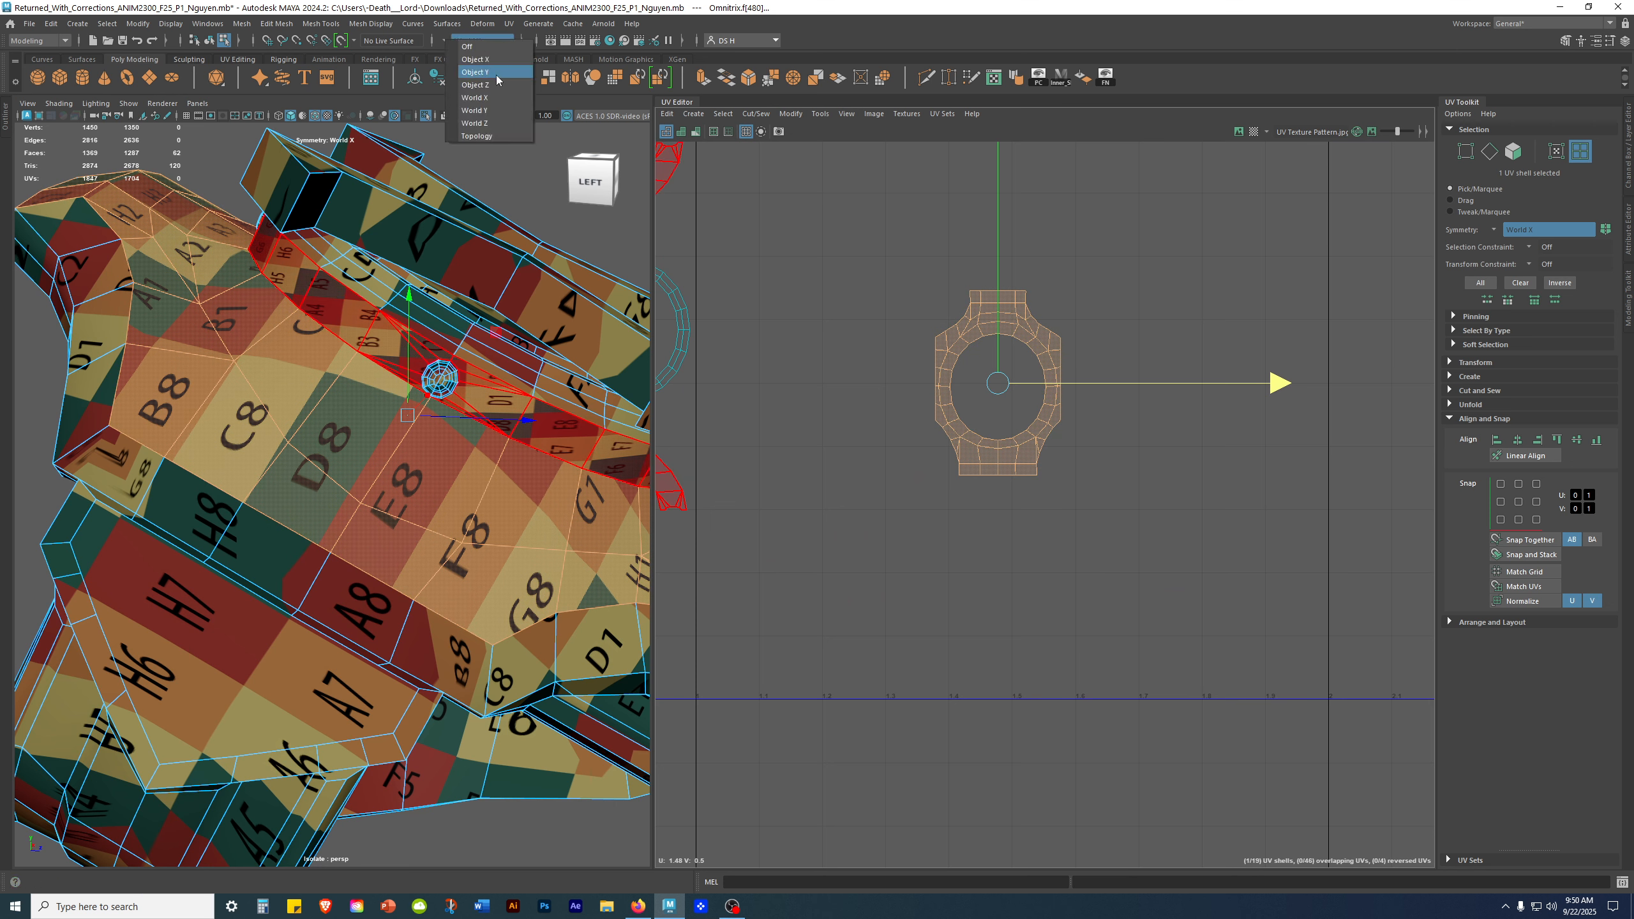
left_click(474, 85)
left_click(817, 259)
right_click_drag(918, 296, 997, 298)
right_click_drag(634, 277, 1026, 428, "alt")
right_click_drag(547, 380, 344, 399, "alt")
left_click_drag(344, 398, 380, 418, "alt")
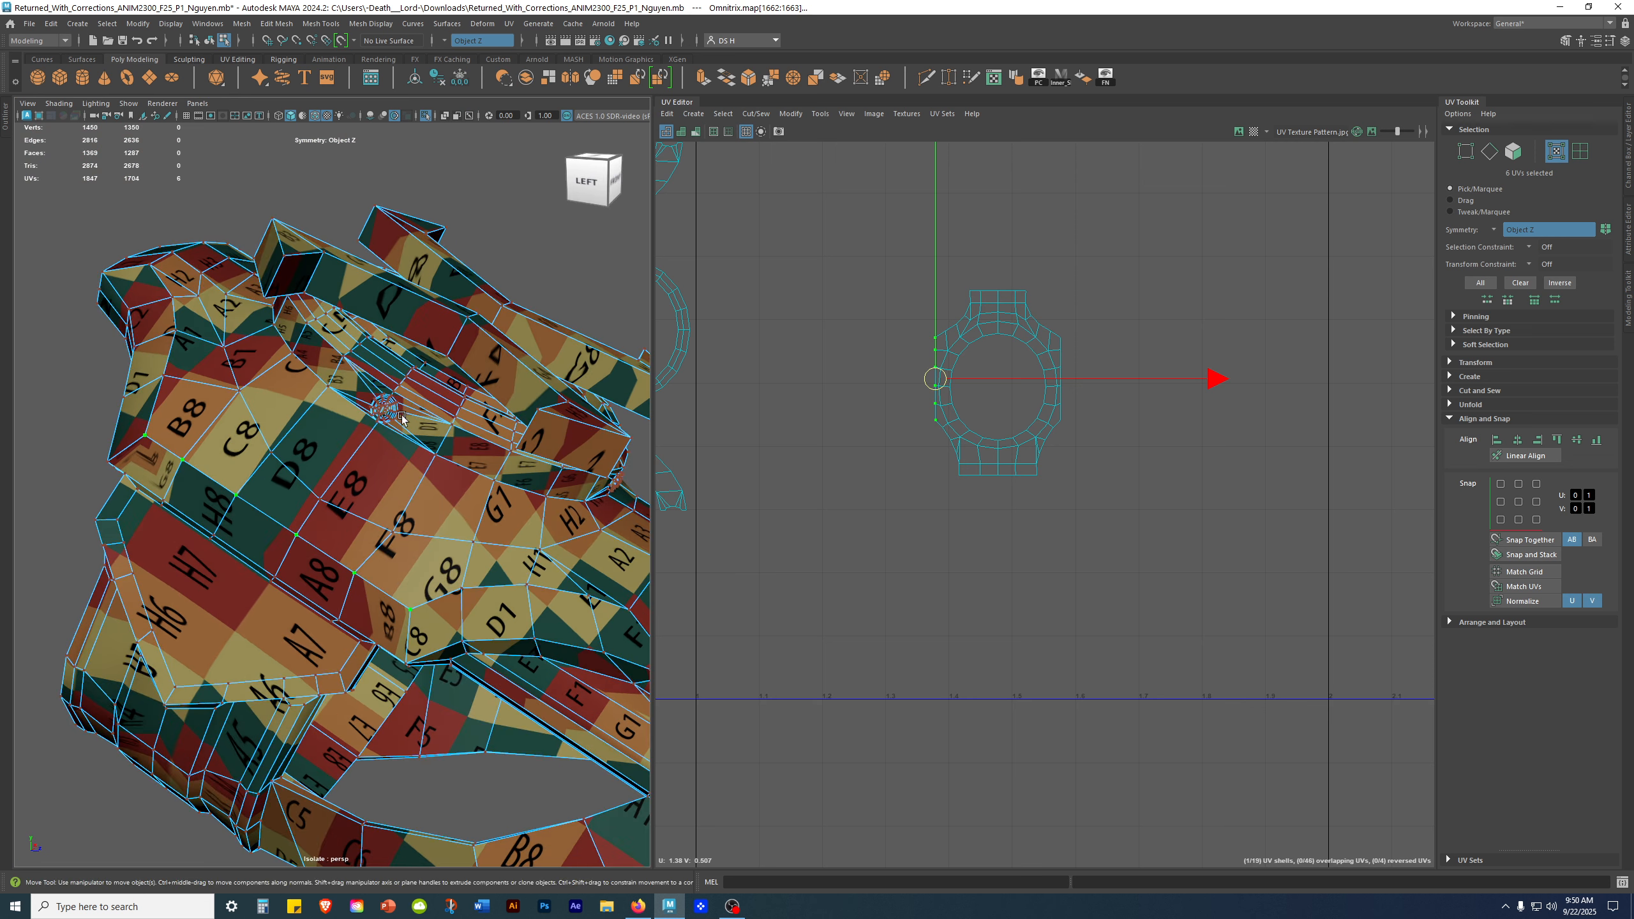
left_click(907, 480)
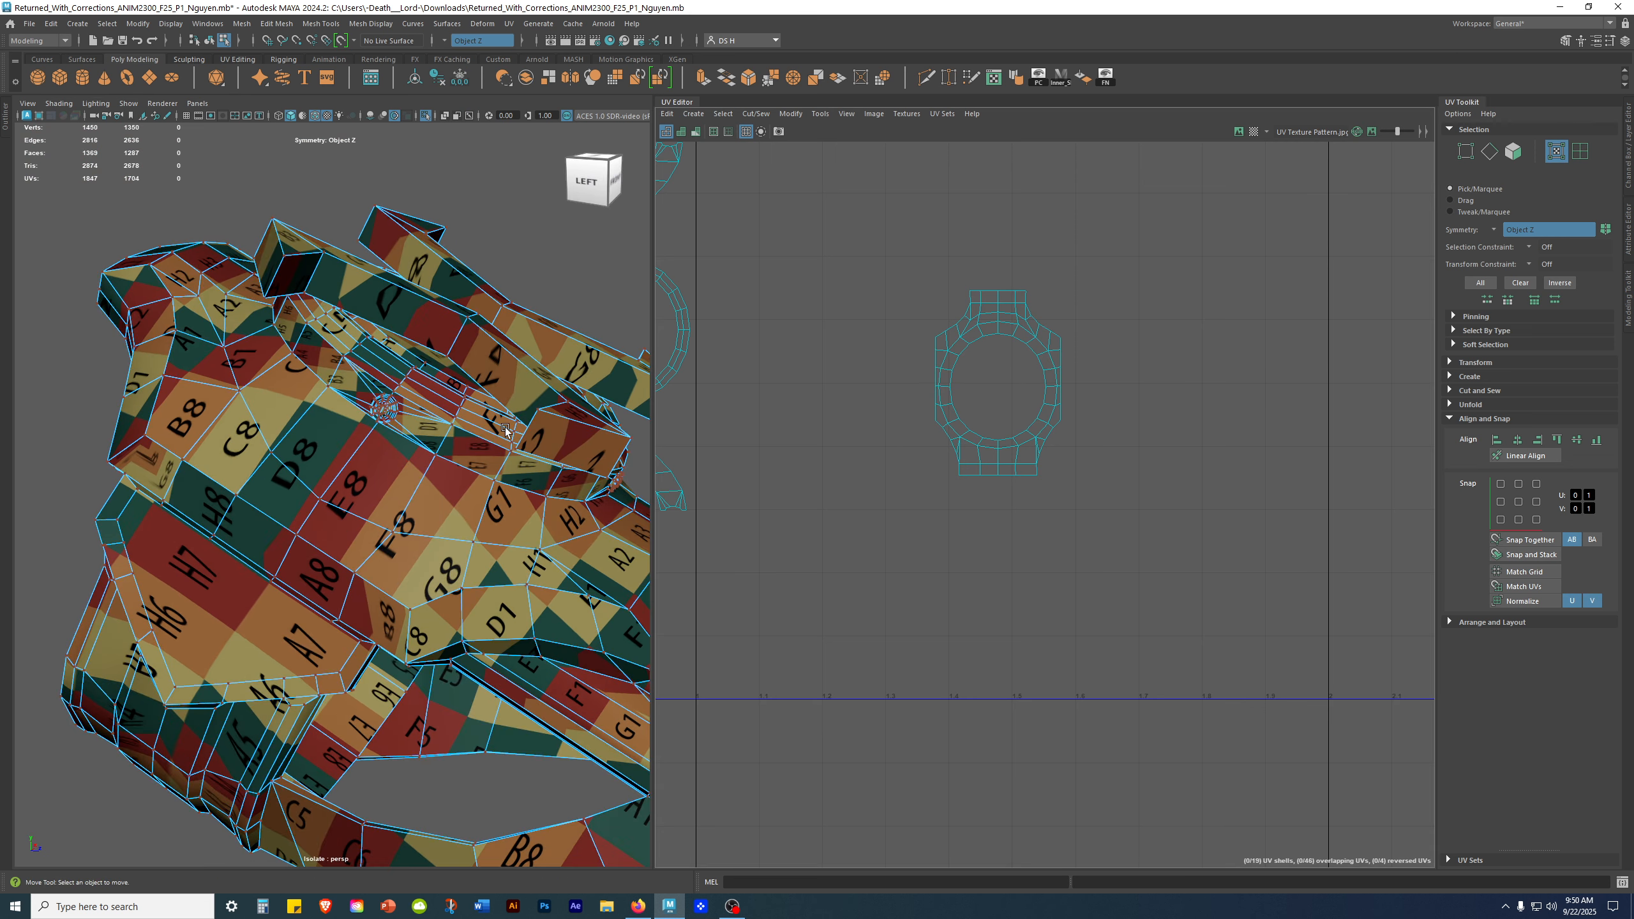
left_click_drag(498, 430, 520, 433, "alt")
left_click_drag(884, 263, 936, 499)
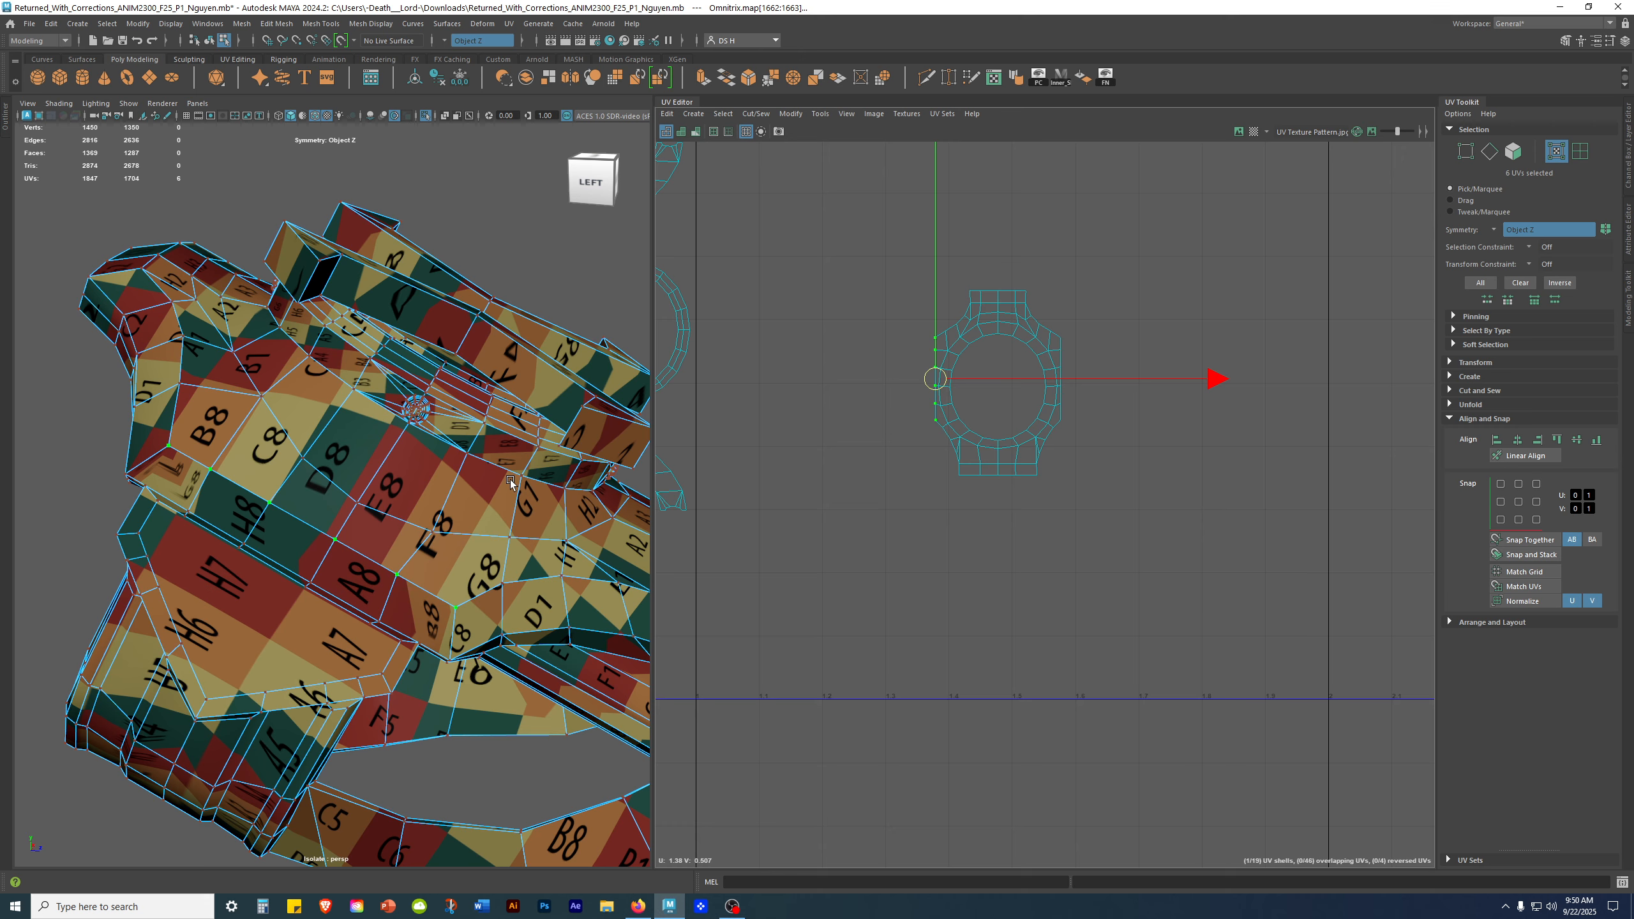
left_click_drag(503, 566, 593, 467, "alt")
right_click_drag(948, 479, 1344, 594, "alt")
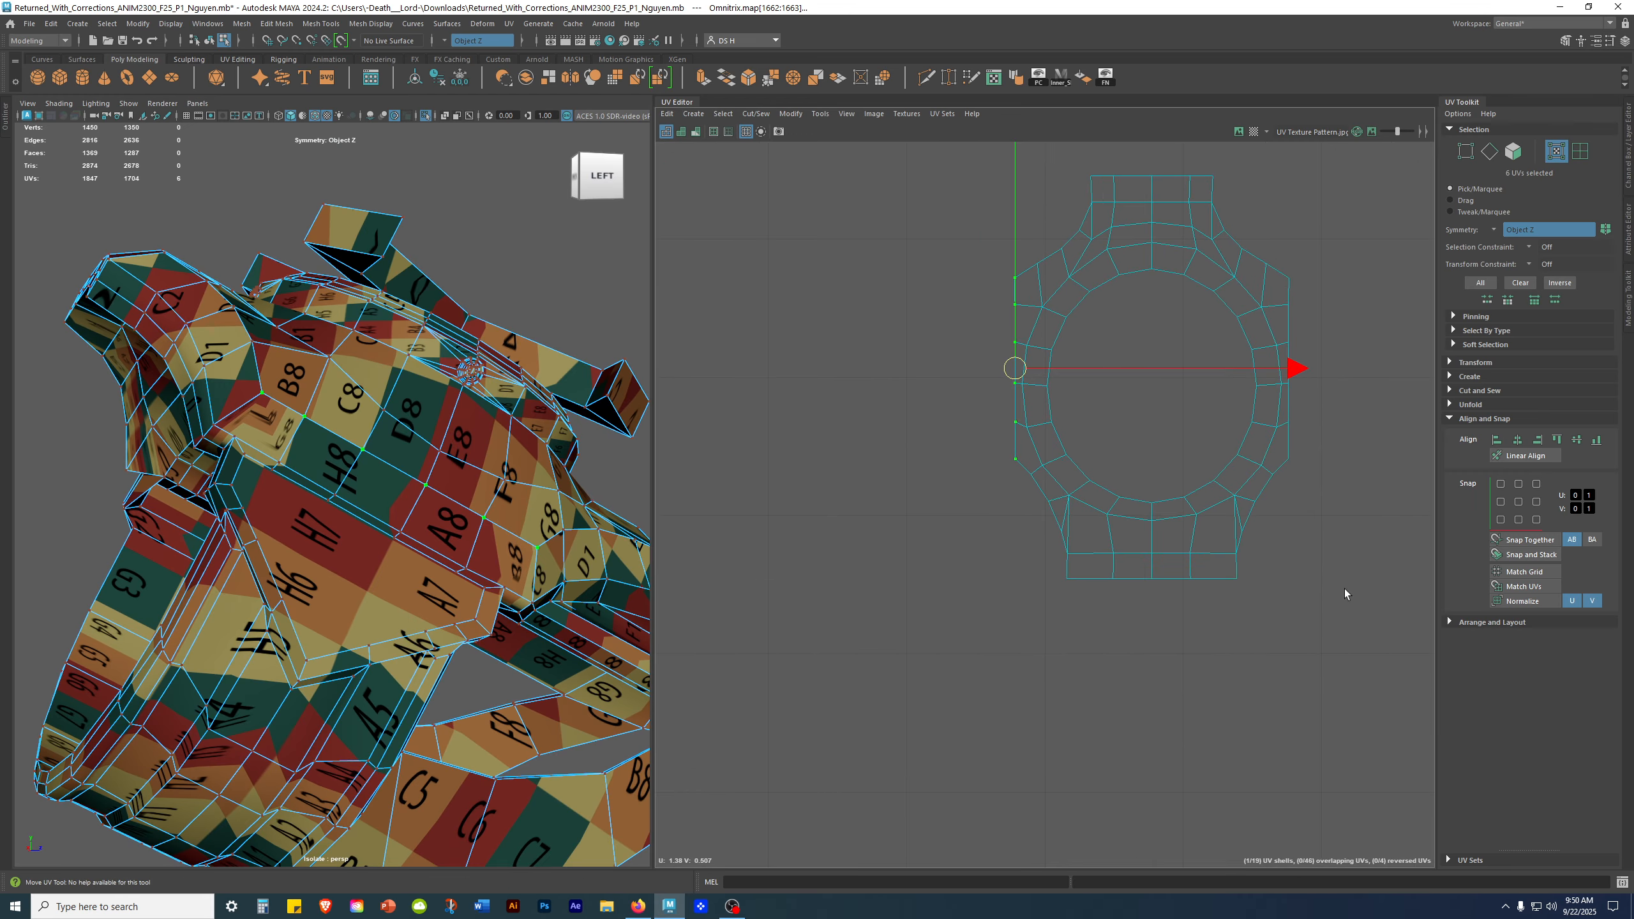
left_click_drag(419, 429, 486, 480, "alt")
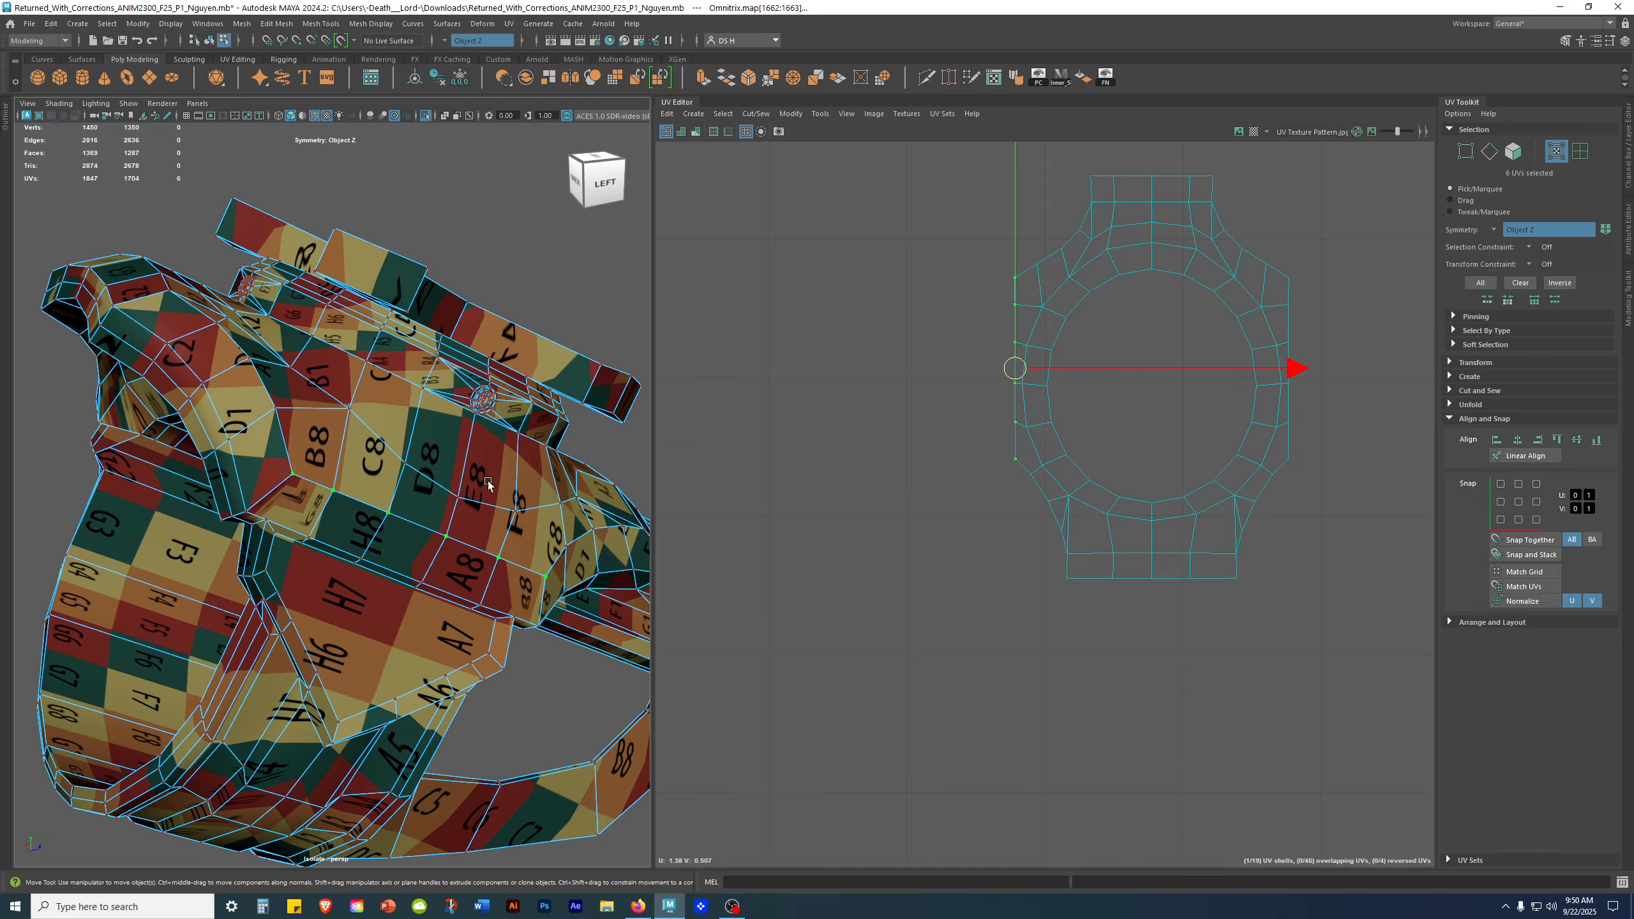
left_click_drag(163, 460, 901, 349, "alt")
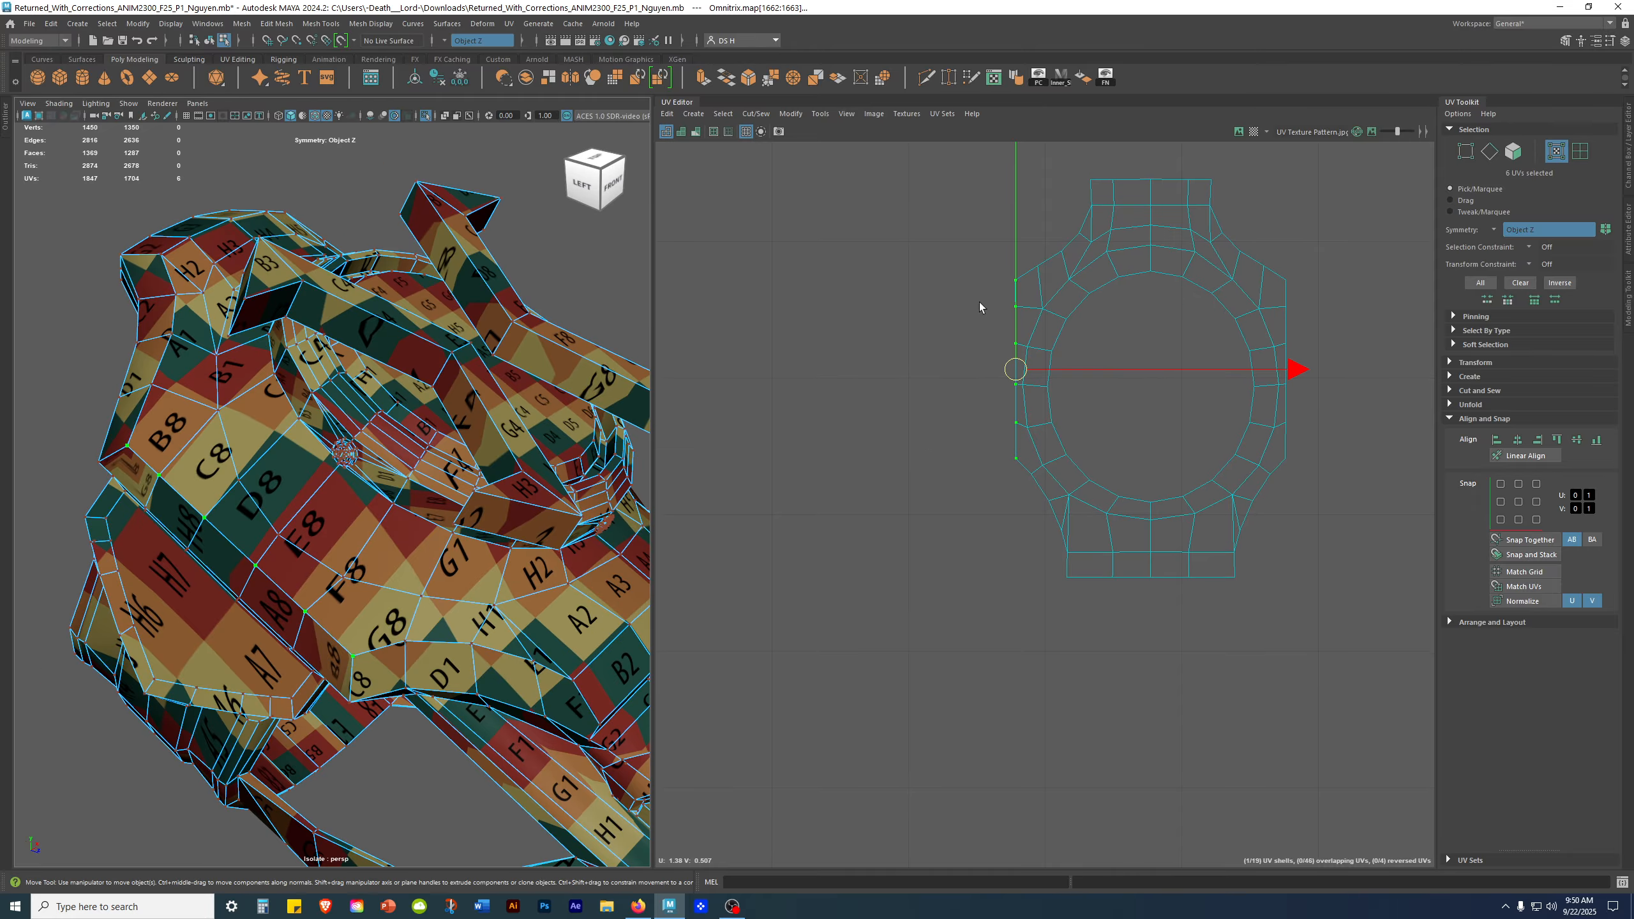
Step: Select the entire ring-shaped UV shell and display the model in plain shading without the checker texture
scroll(439, 377, "down", 5)
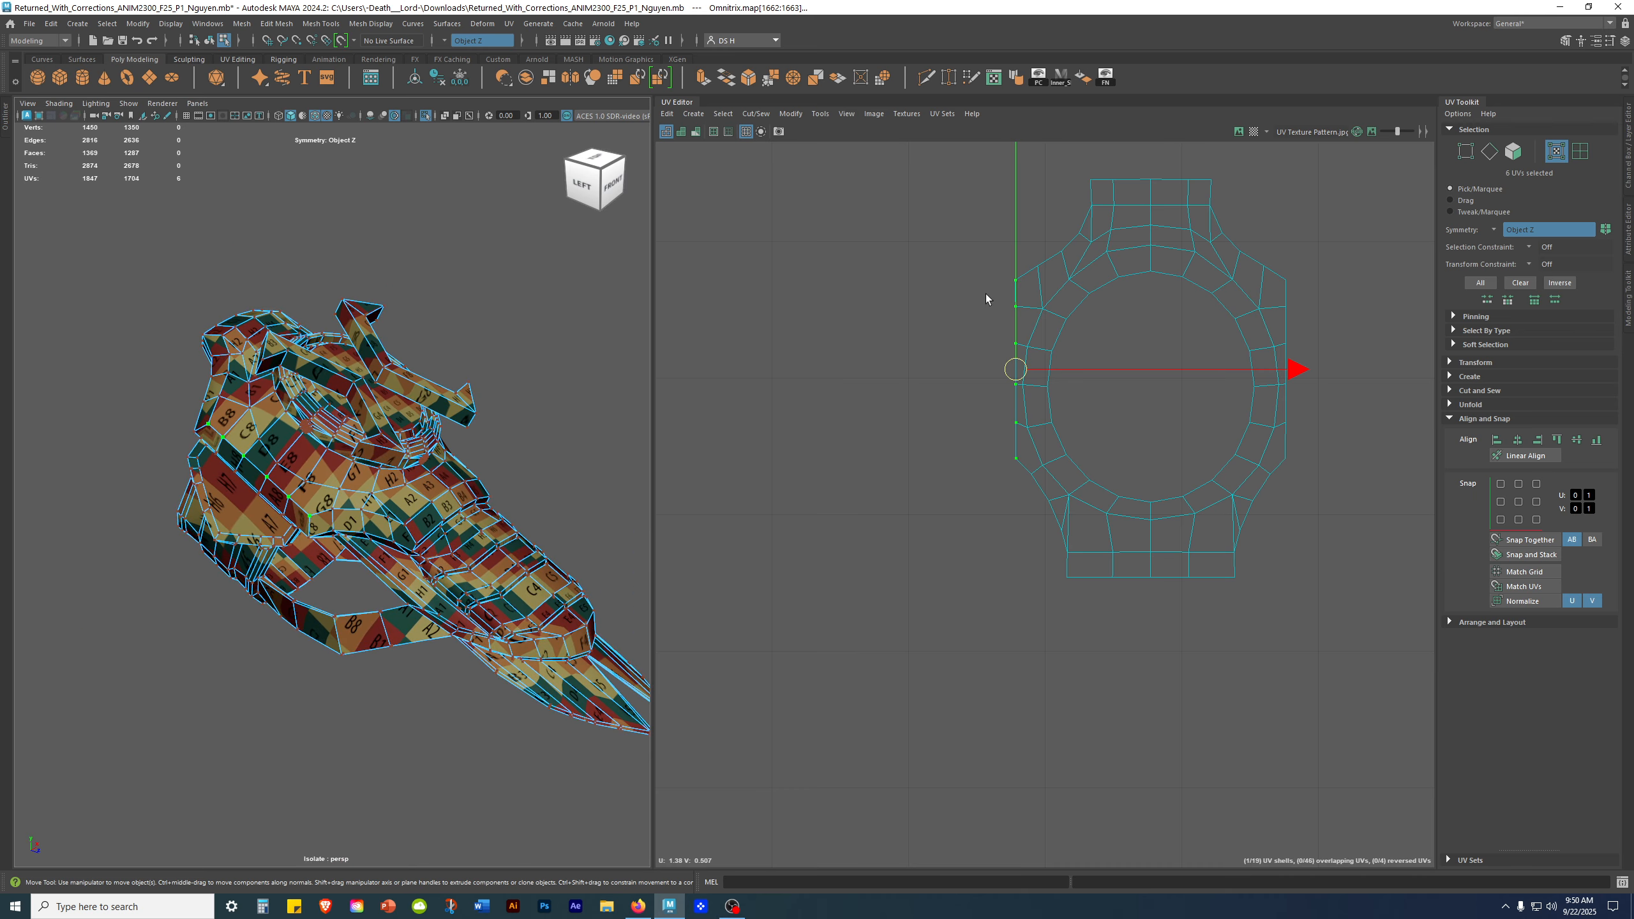
right_click_drag(1145, 277, 953, 151)
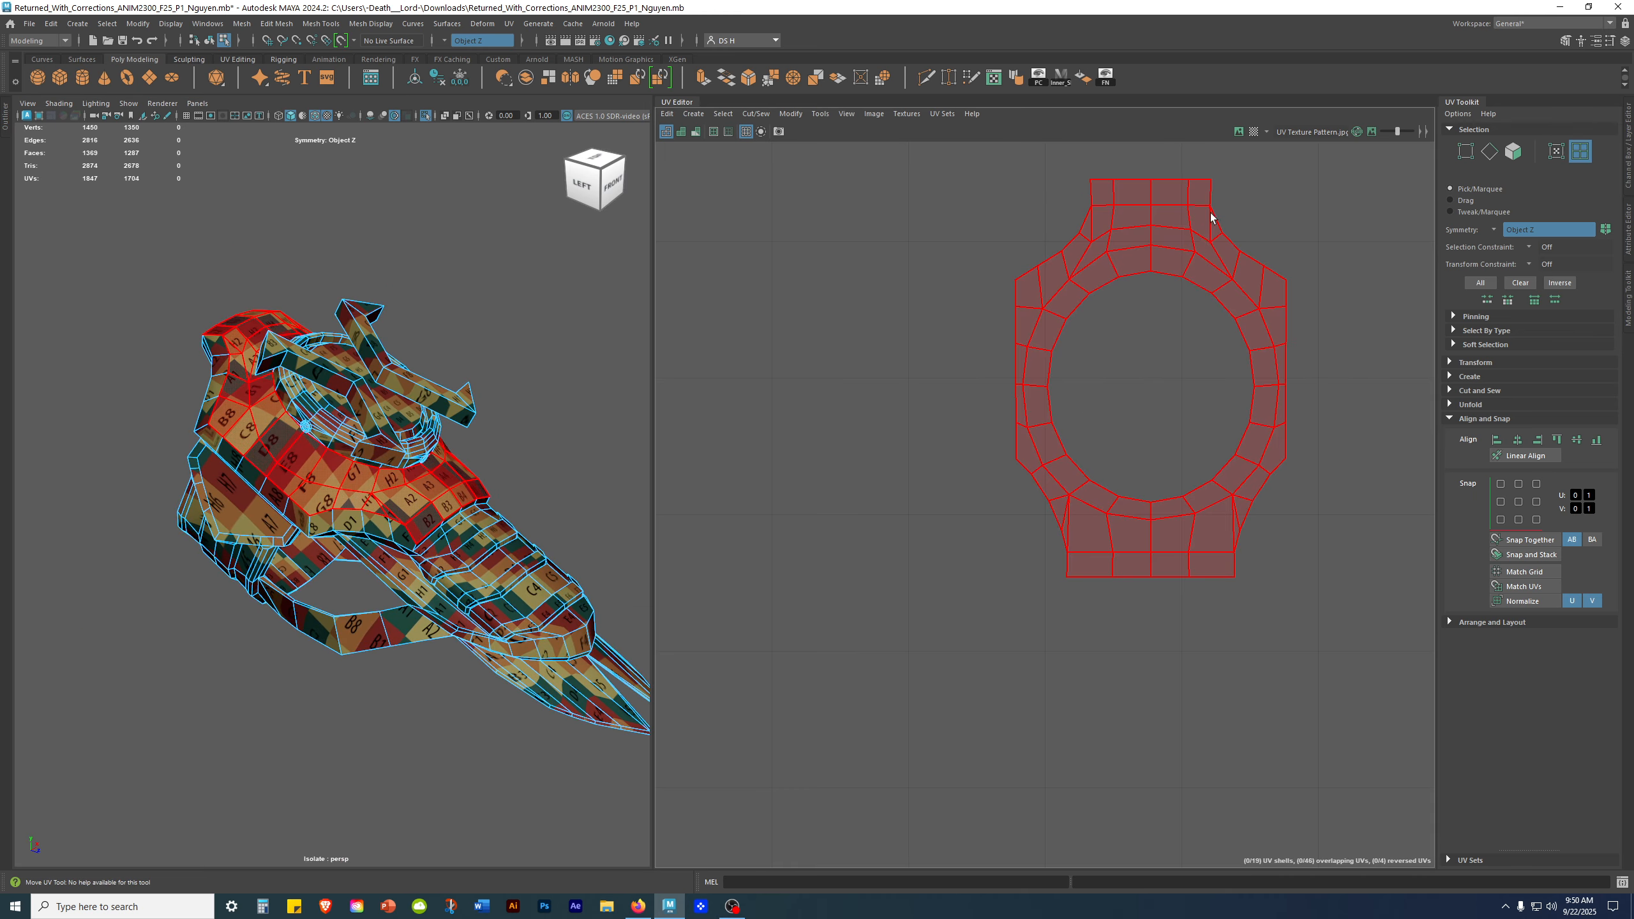
left_click(1201, 233)
left_click_drag(406, 501, 409, 515, "alt")
key("5")
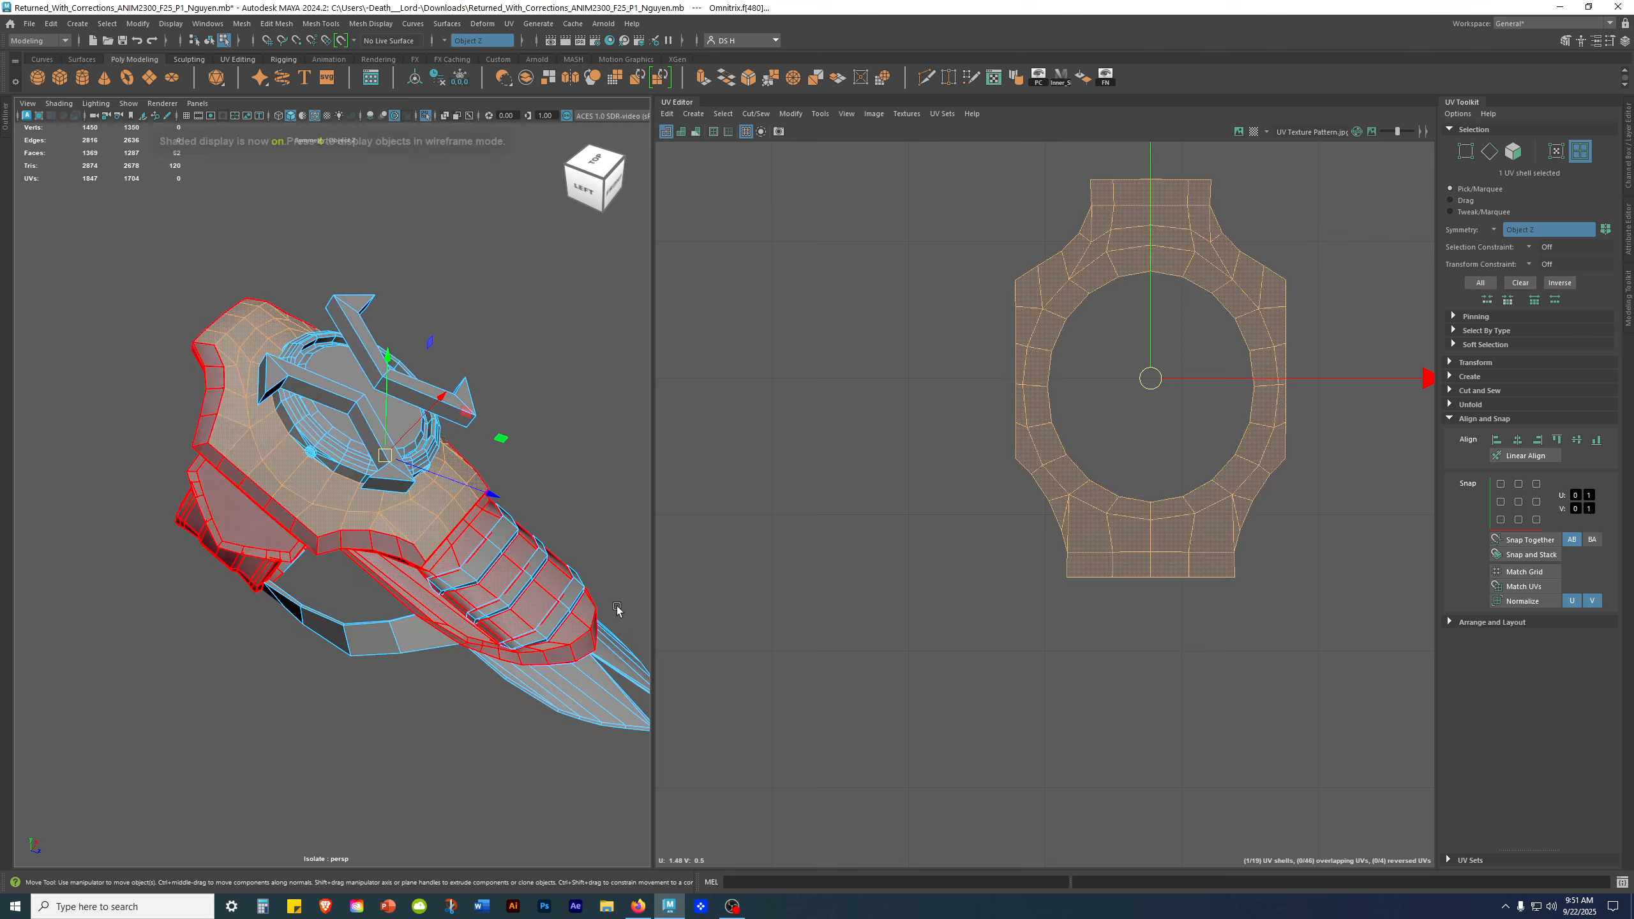
left_click_drag(641, 490, 564, 503, "alt")
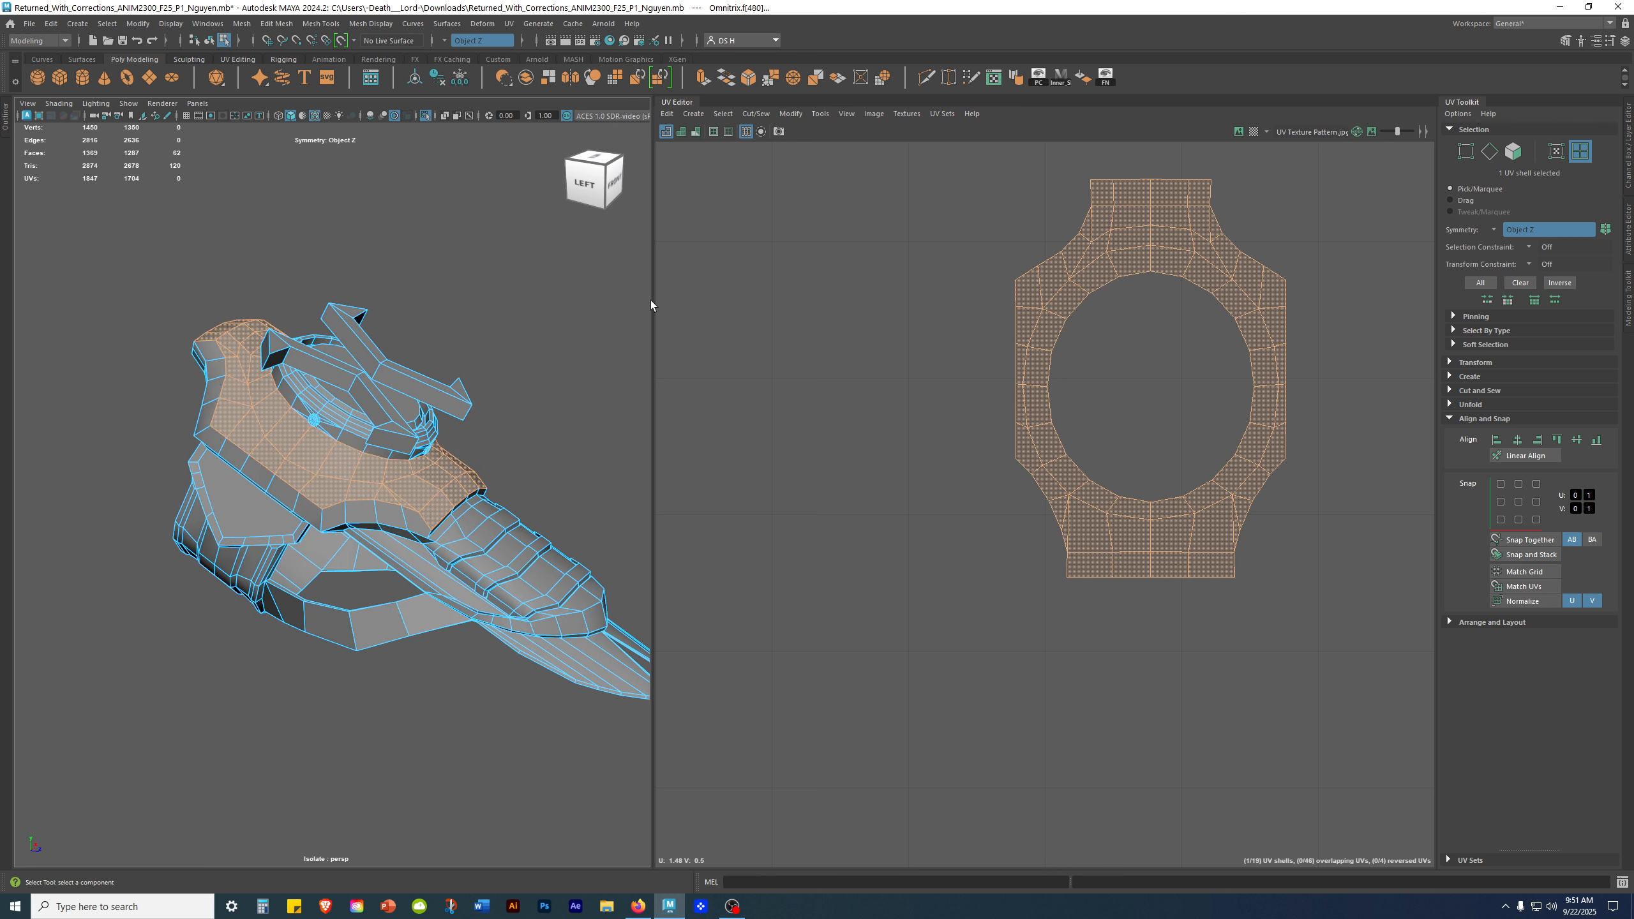
Step: Widen the 3D viewport and apply a Cylindrical UV mapping to the selected ring-shaped shell
left_click_drag(652, 300, 743, 309)
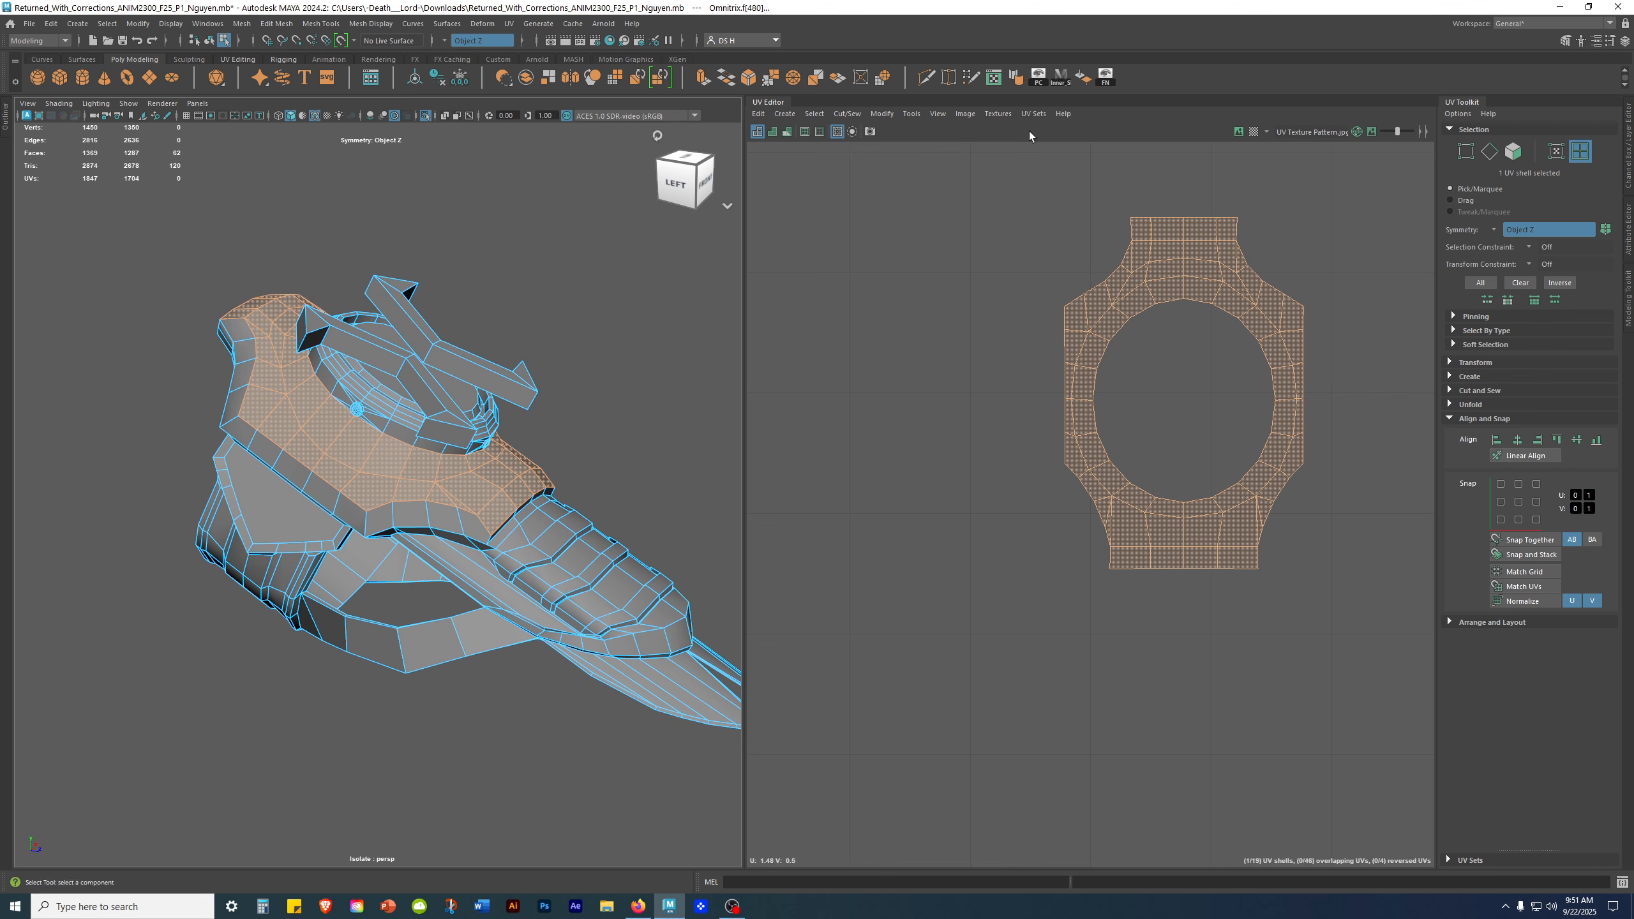
left_click(784, 115)
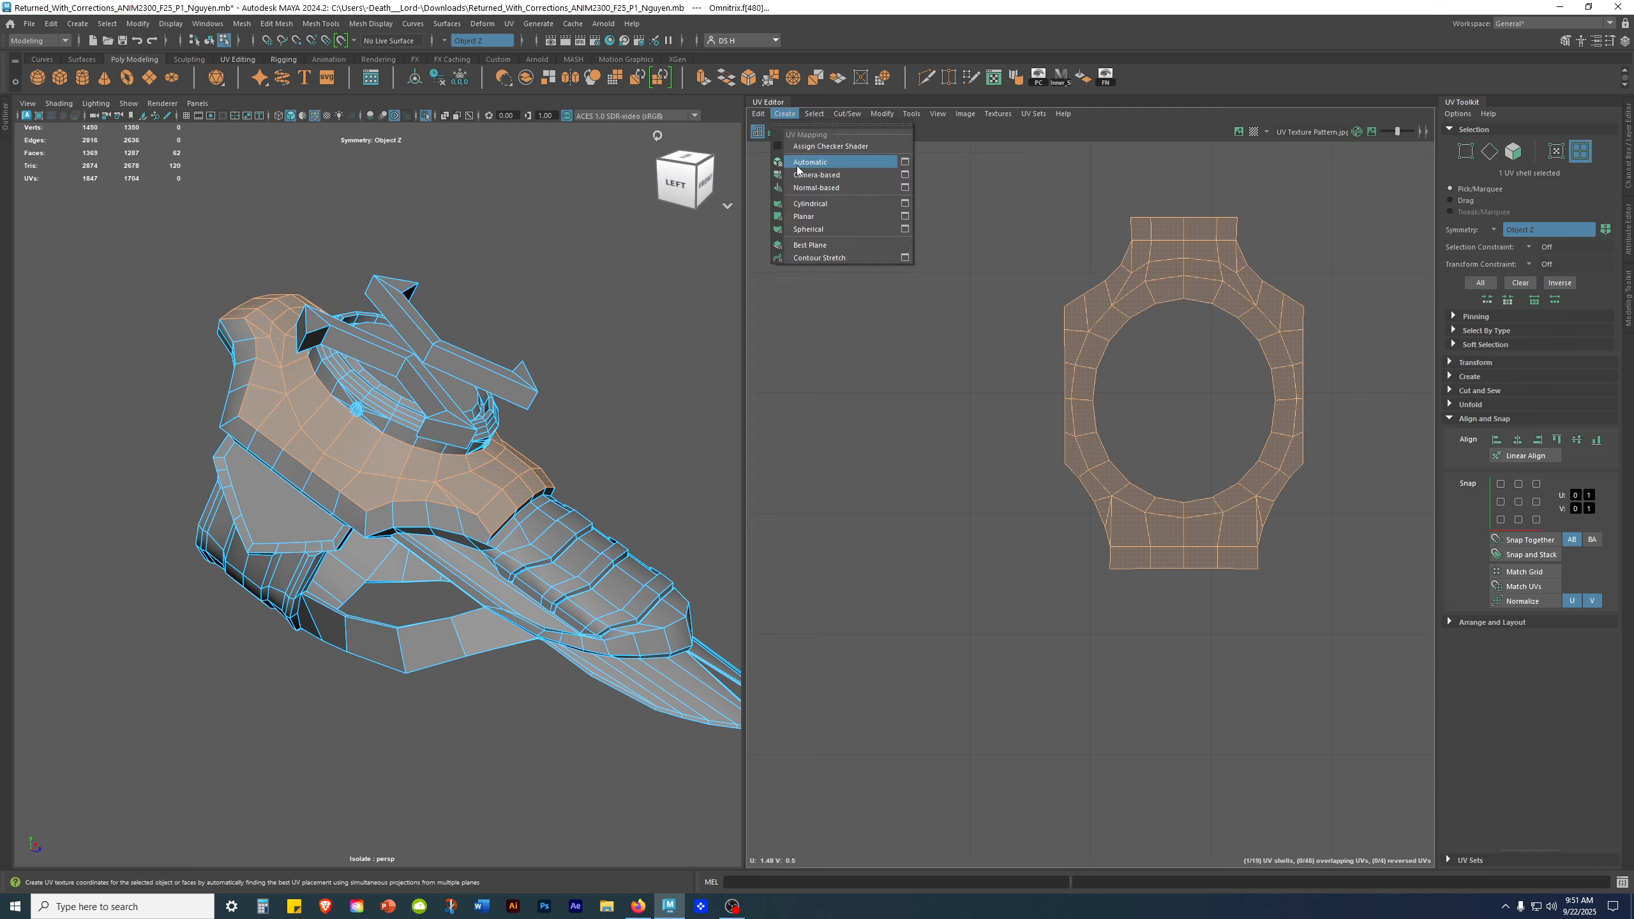
left_click(840, 205)
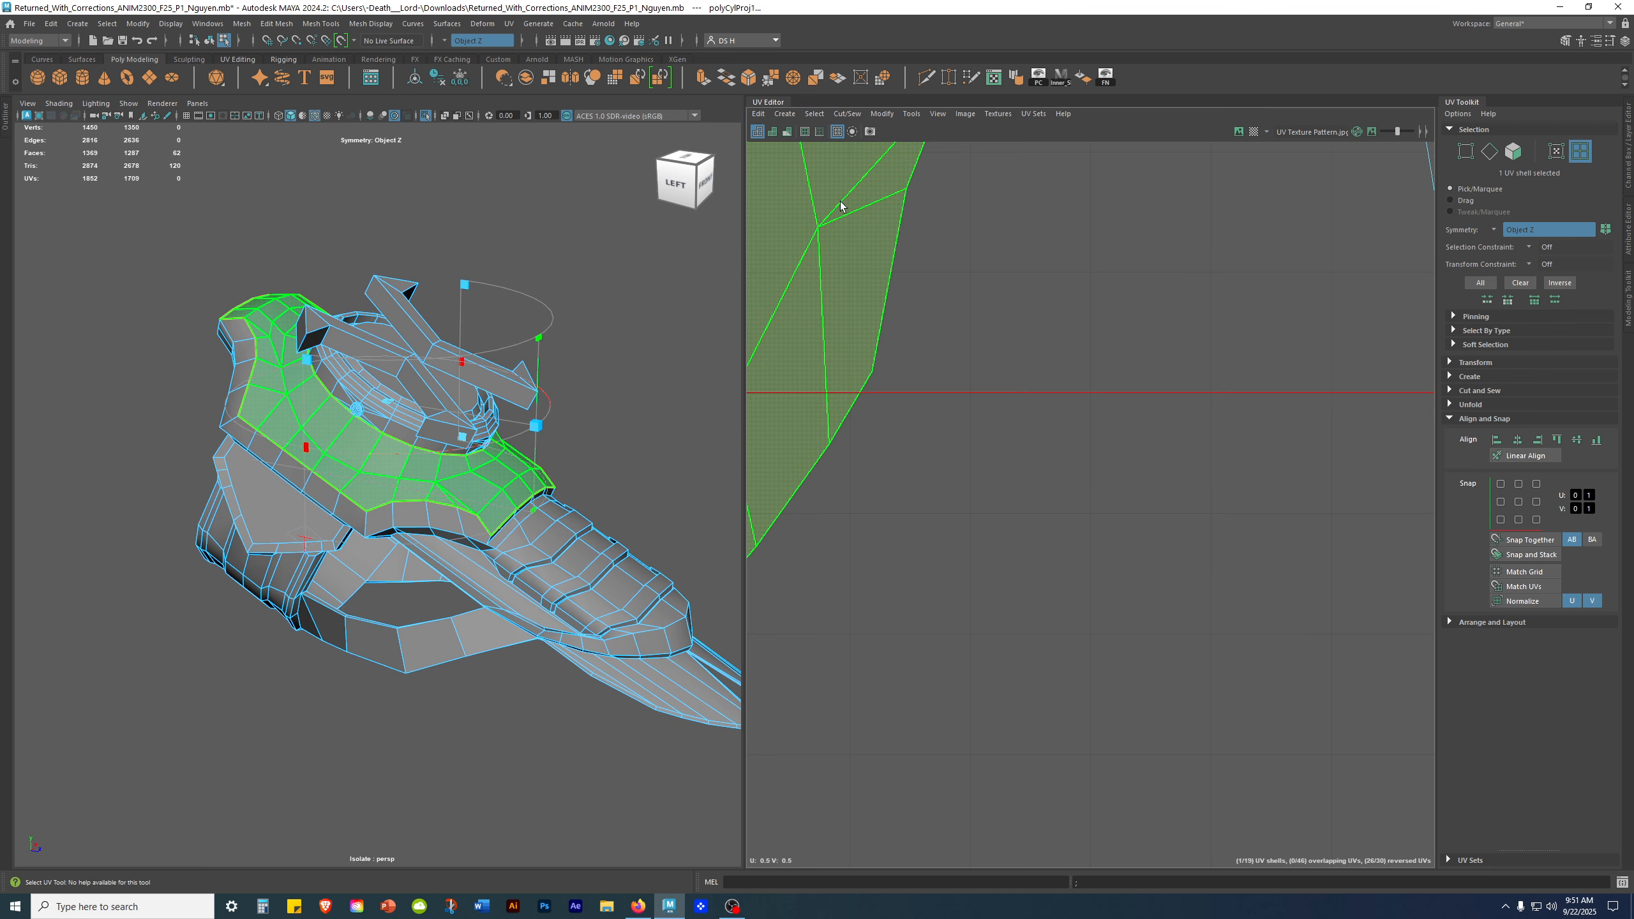
Step: Widen the 3D viewport and show the cylindrical projection's full move, rotate and scale manipulator on the ring-shaped shell
right_click_drag(836, 312, 714, 369, "alt")
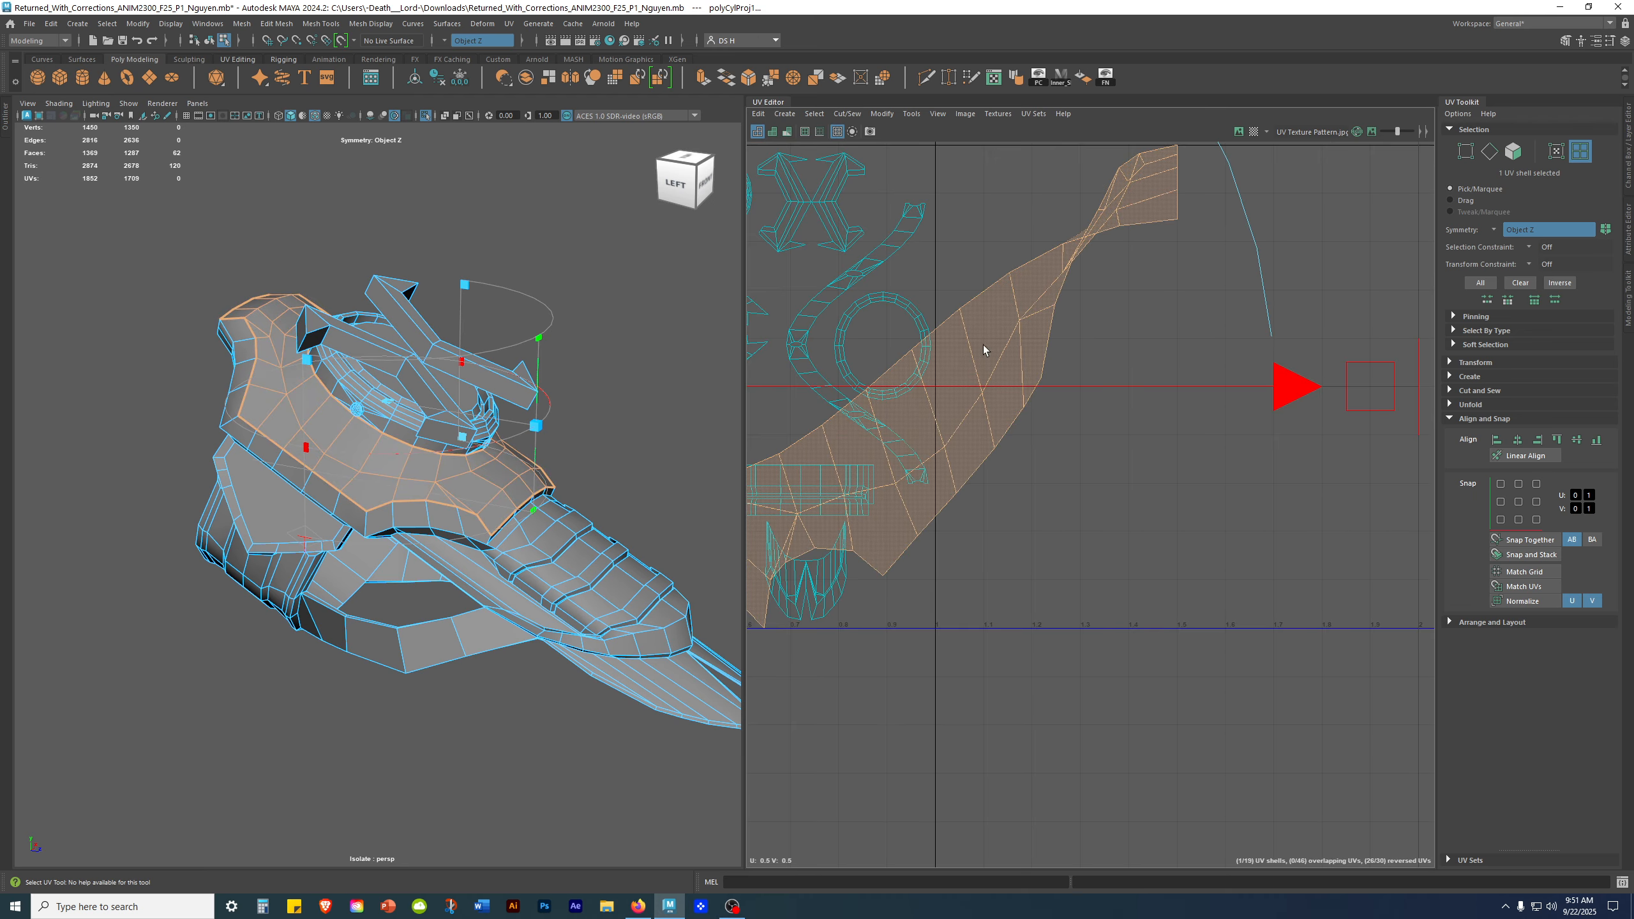
middle_click_drag(983, 346, 1391, 375, "alt")
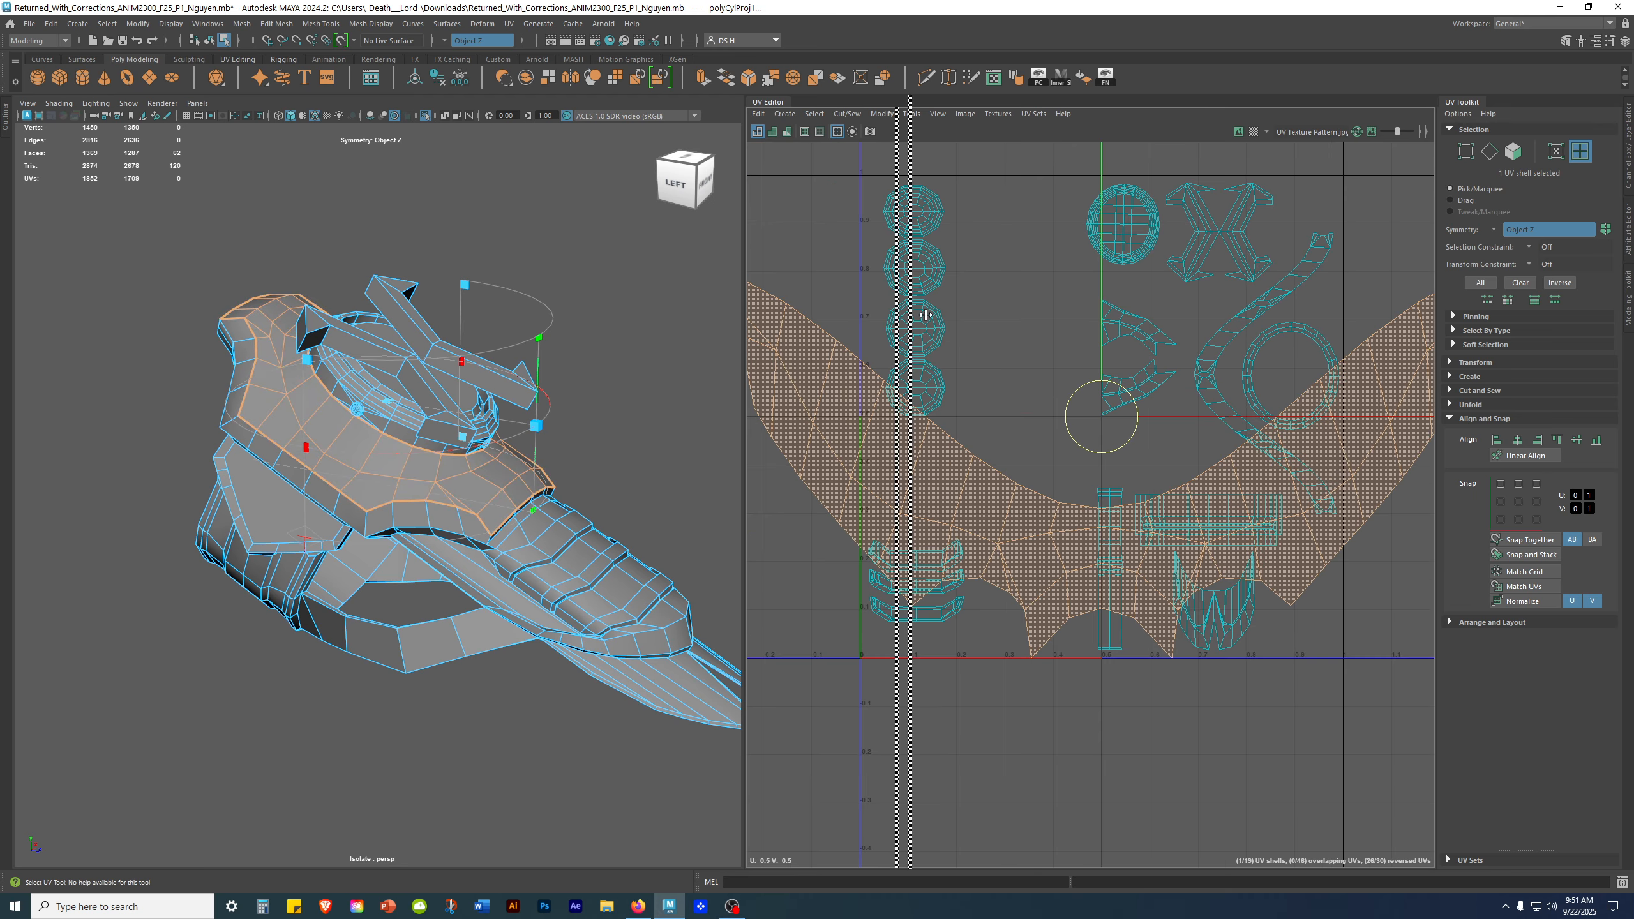
left_click_drag(745, 294, 1096, 295)
left_click_drag(708, 360, 481, 323, "alt")
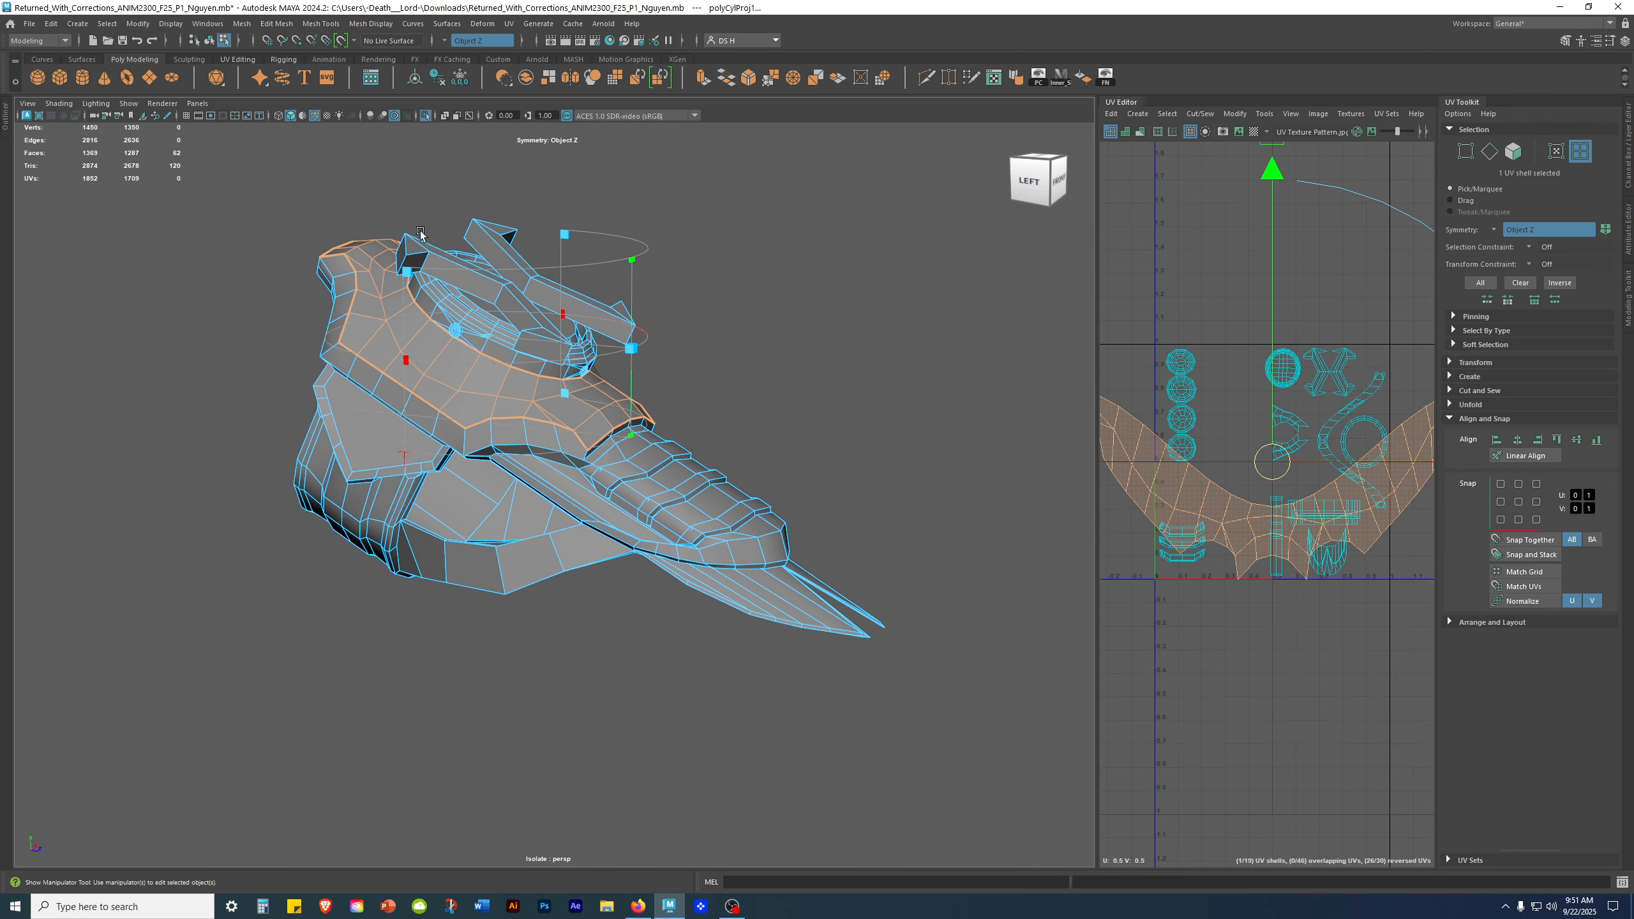
scroll(419, 478, "up", 3)
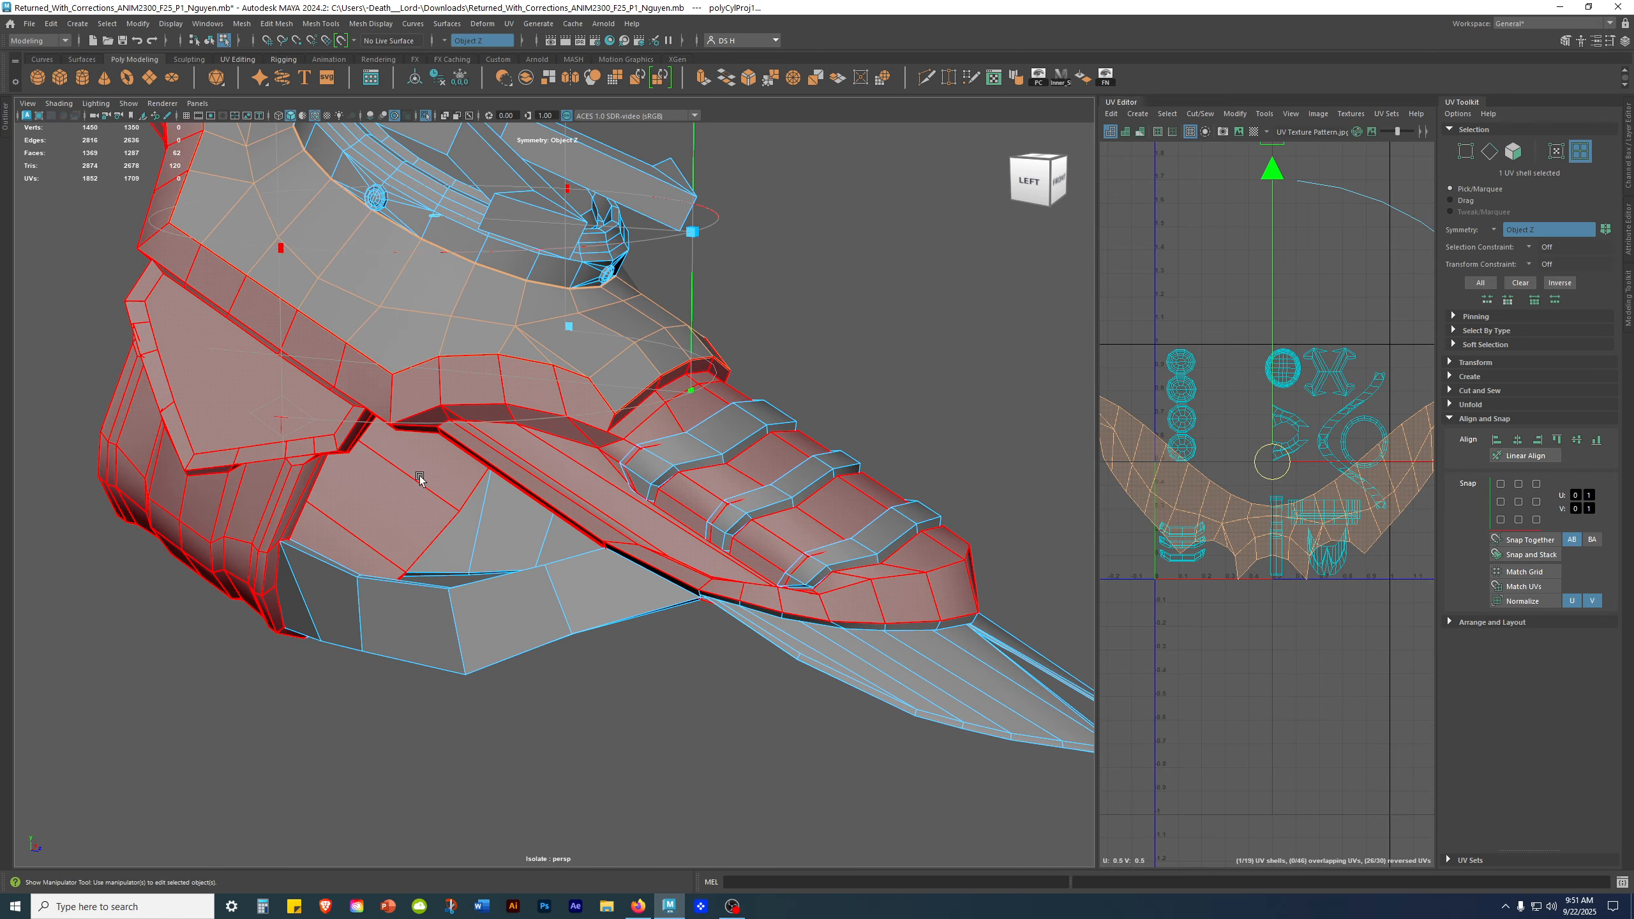
left_click(276, 414)
middle_click_drag(450, 270, 457, 438, "alt")
left_click_drag(604, 373, 518, 355, "alt")
right_click_drag(519, 356, 662, 357, "alt")
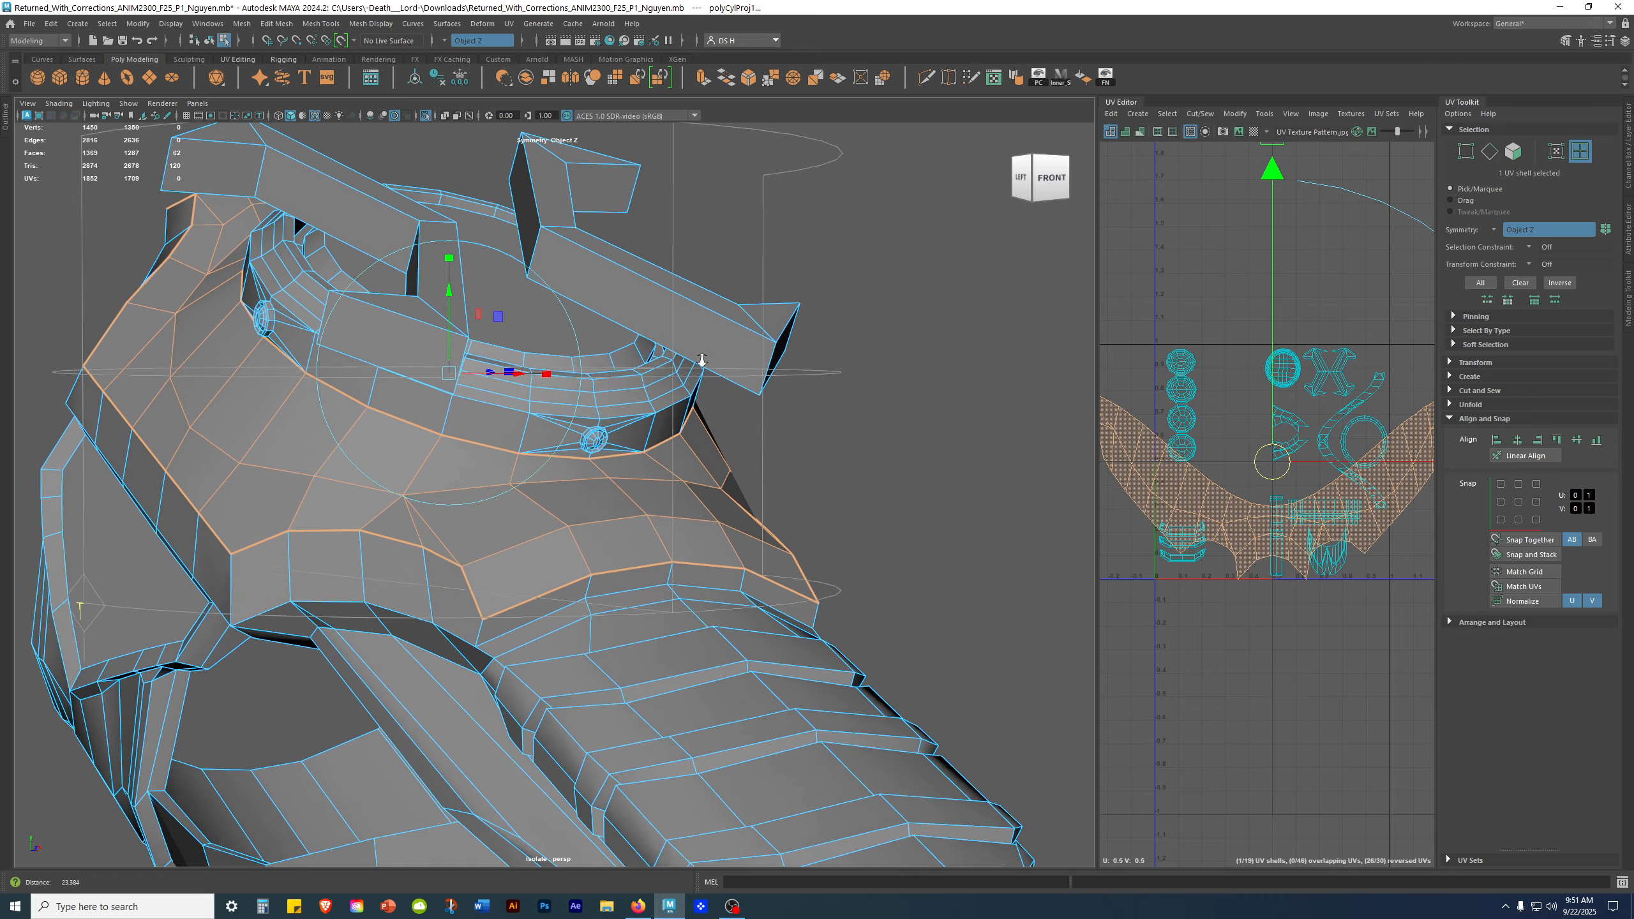
scroll(660, 356, "down", 5)
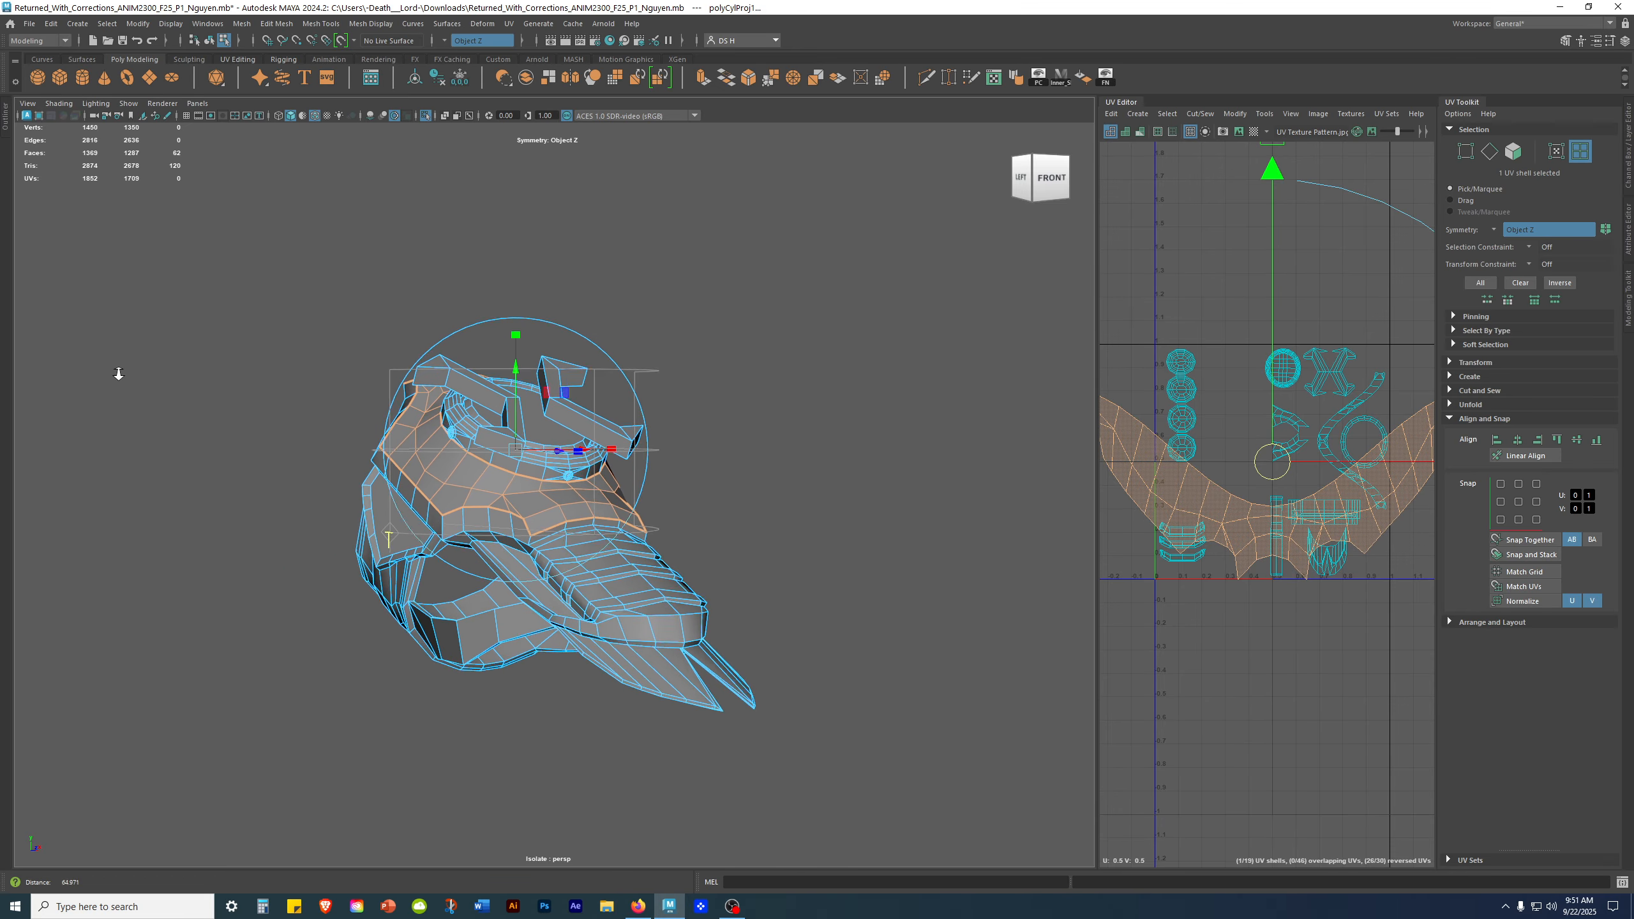
Step: Rotate the cylindrical projection to follow the tilt of the ring-shaped shell and widen the UV Editor
left_click(601, 350)
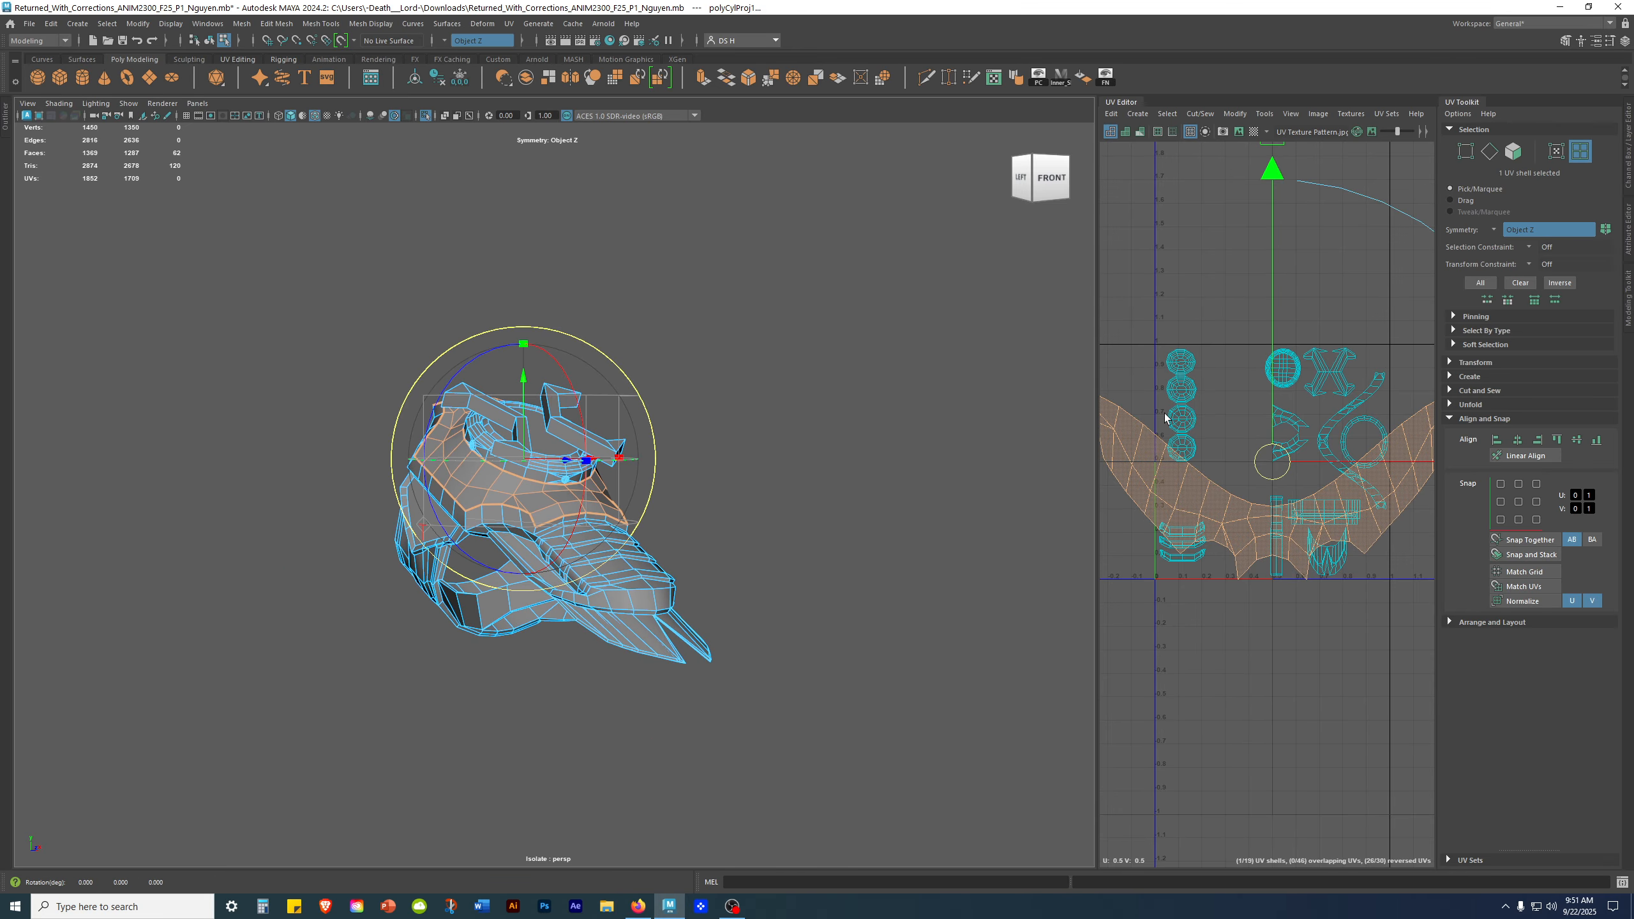
left_click_drag(804, 411, 730, 424, "alt")
left_click_drag(609, 385, 480, 329, "alt")
left_click_drag(682, 373, 741, 389, "alt")
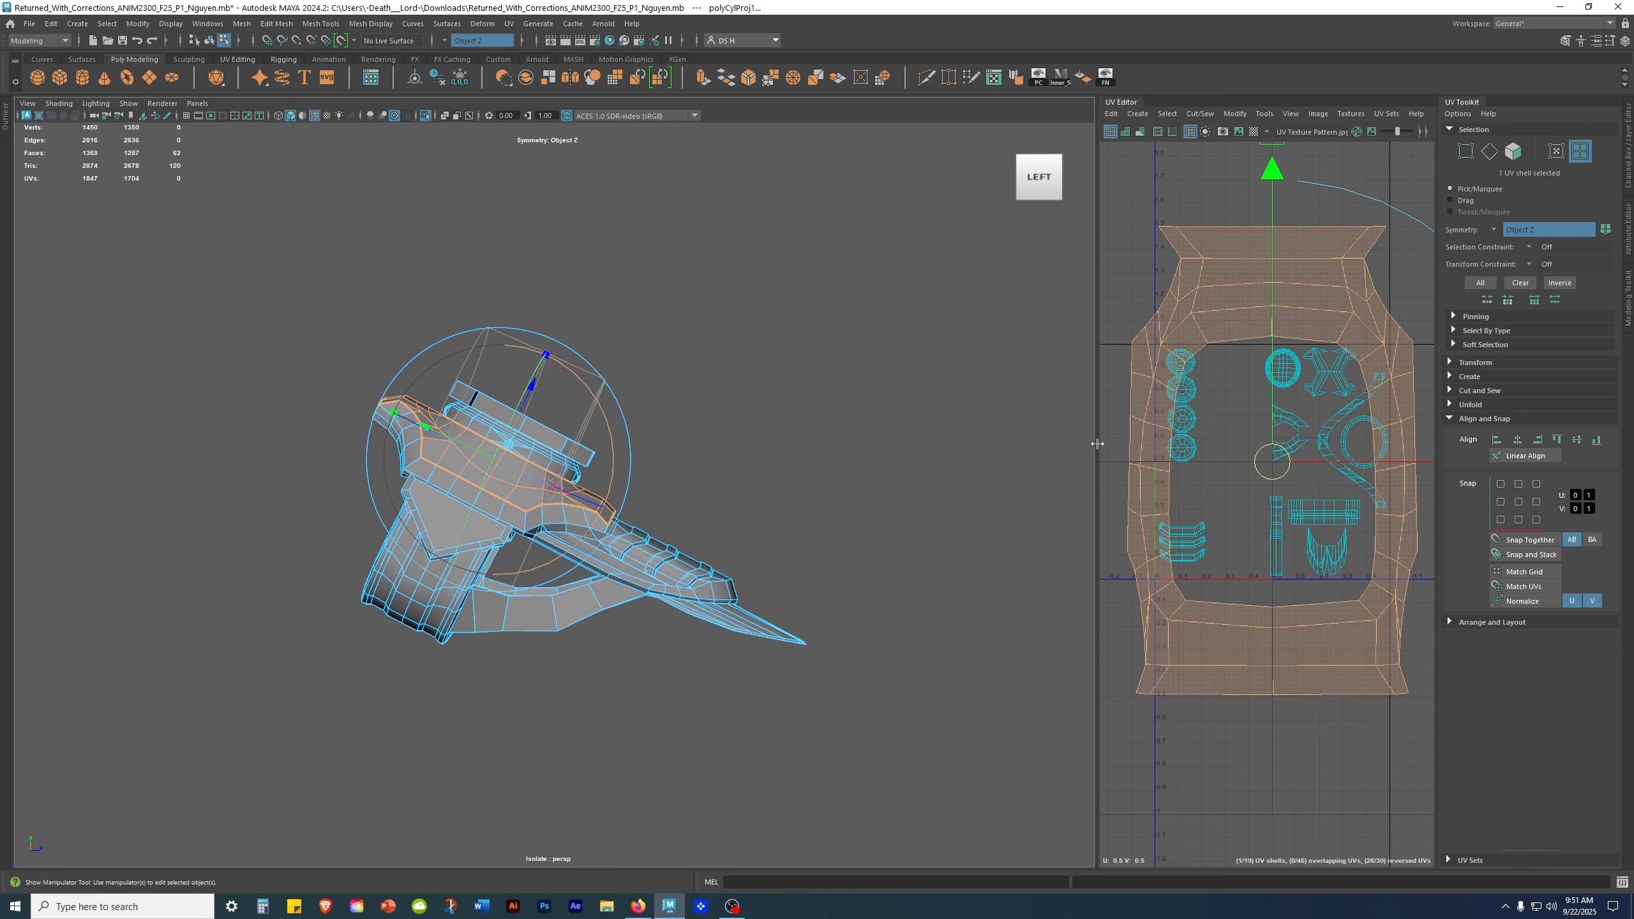
left_click_drag(1096, 403, 834, 398)
left_click_drag(398, 489, 474, 470, "alt")
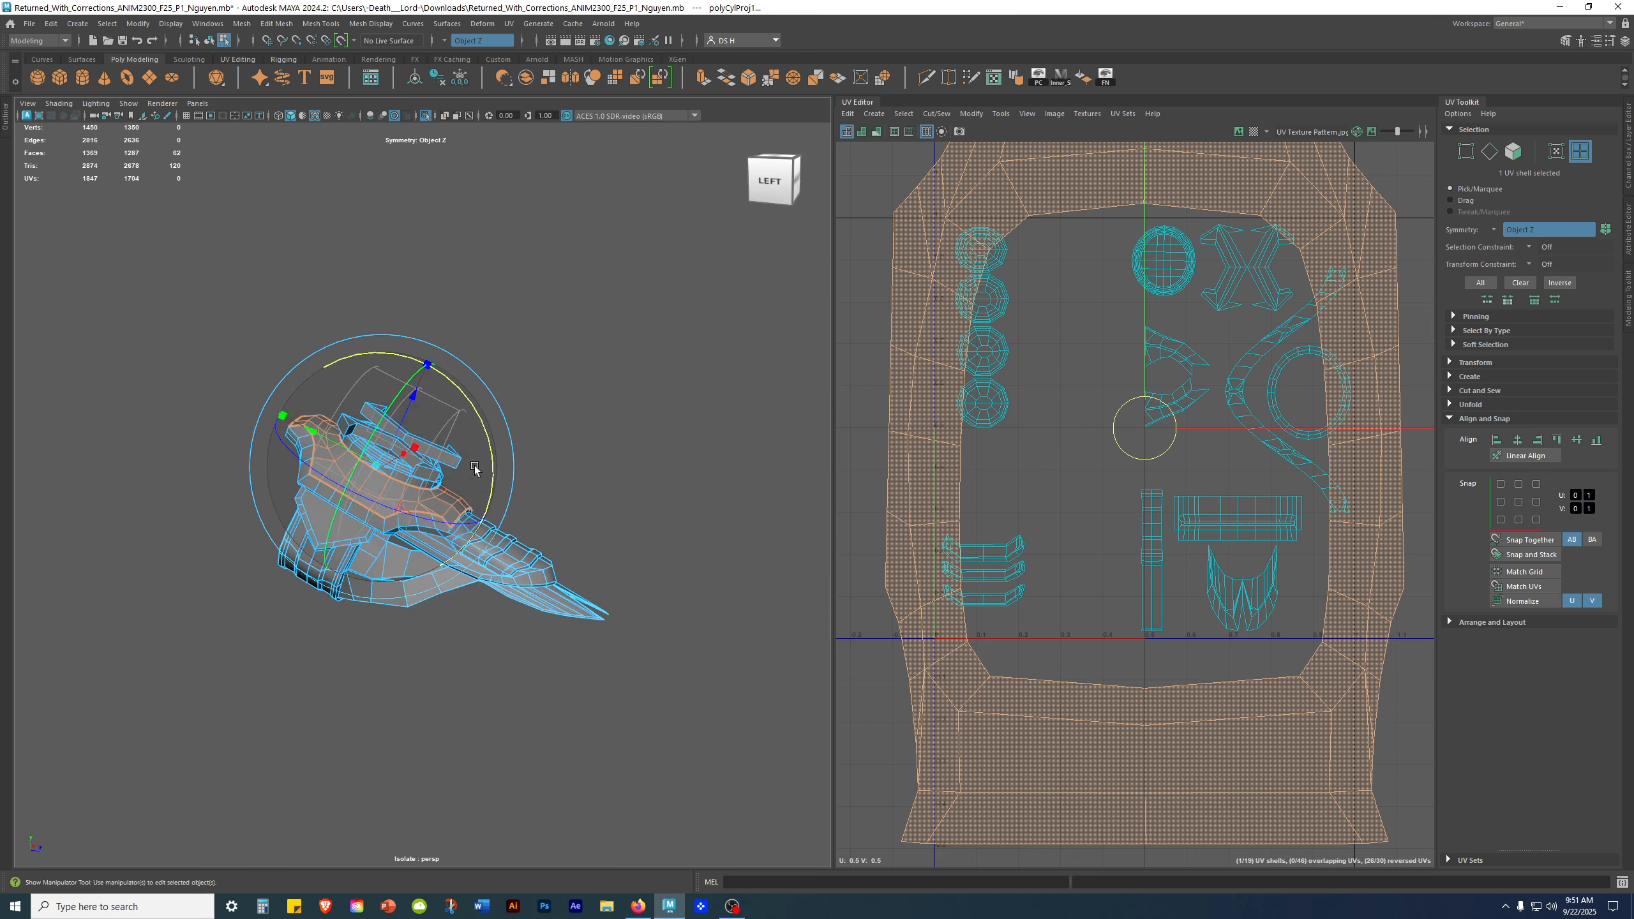
Step: Fine-tune the cylindrical projection's rotation to about -62 degrees from the left side view
key("space")
key("space")
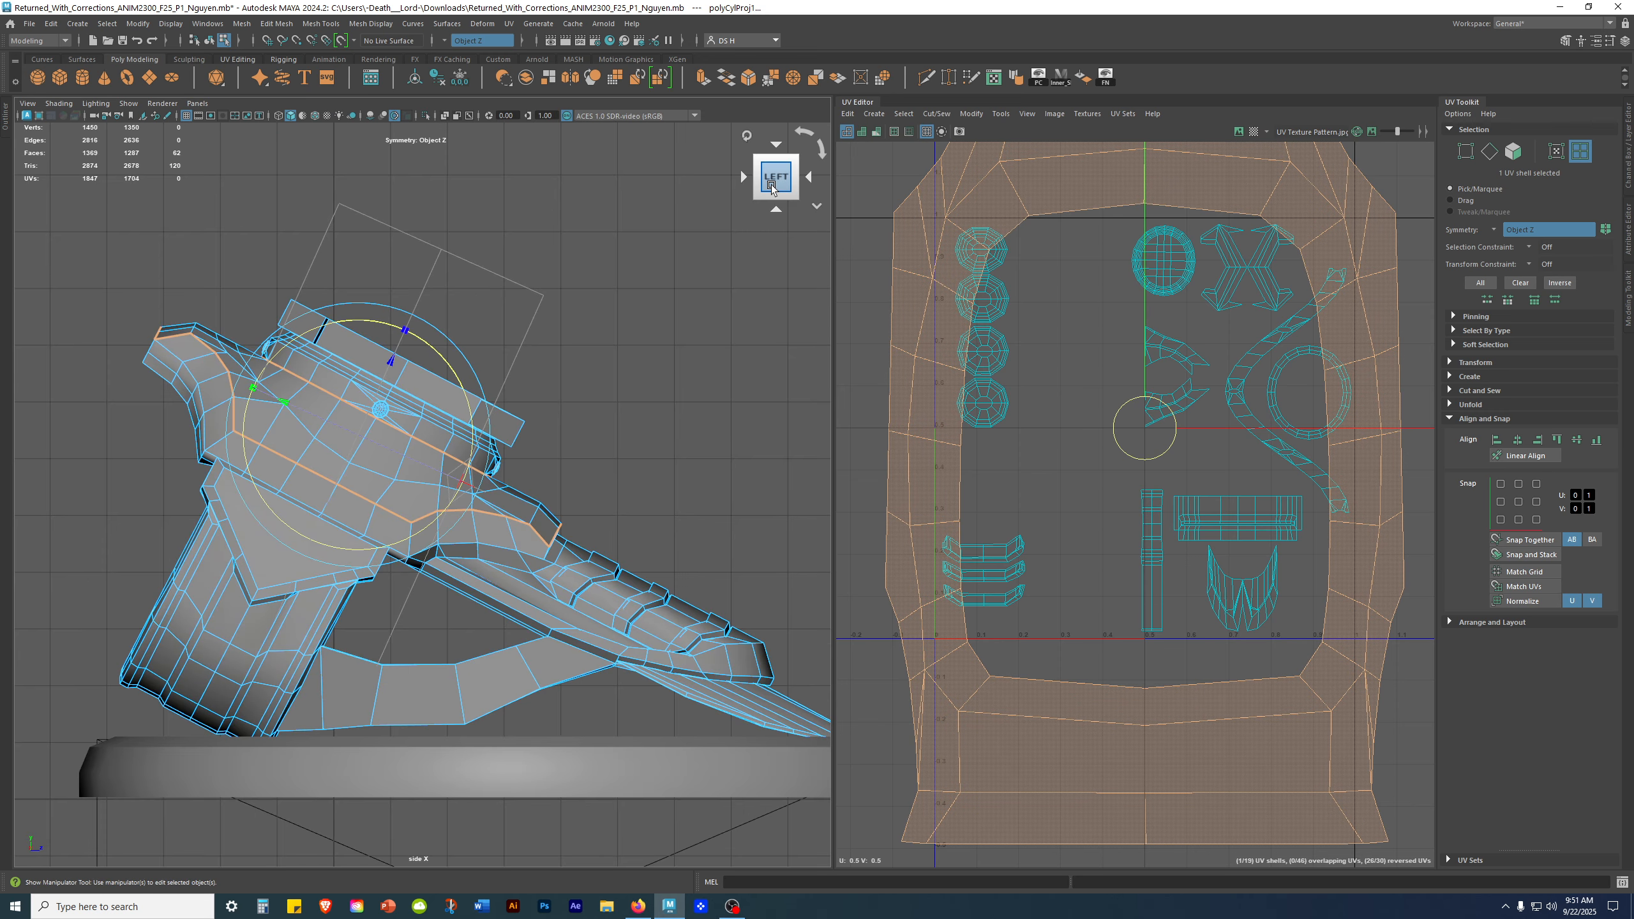
left_click_drag(435, 354, 441, 356)
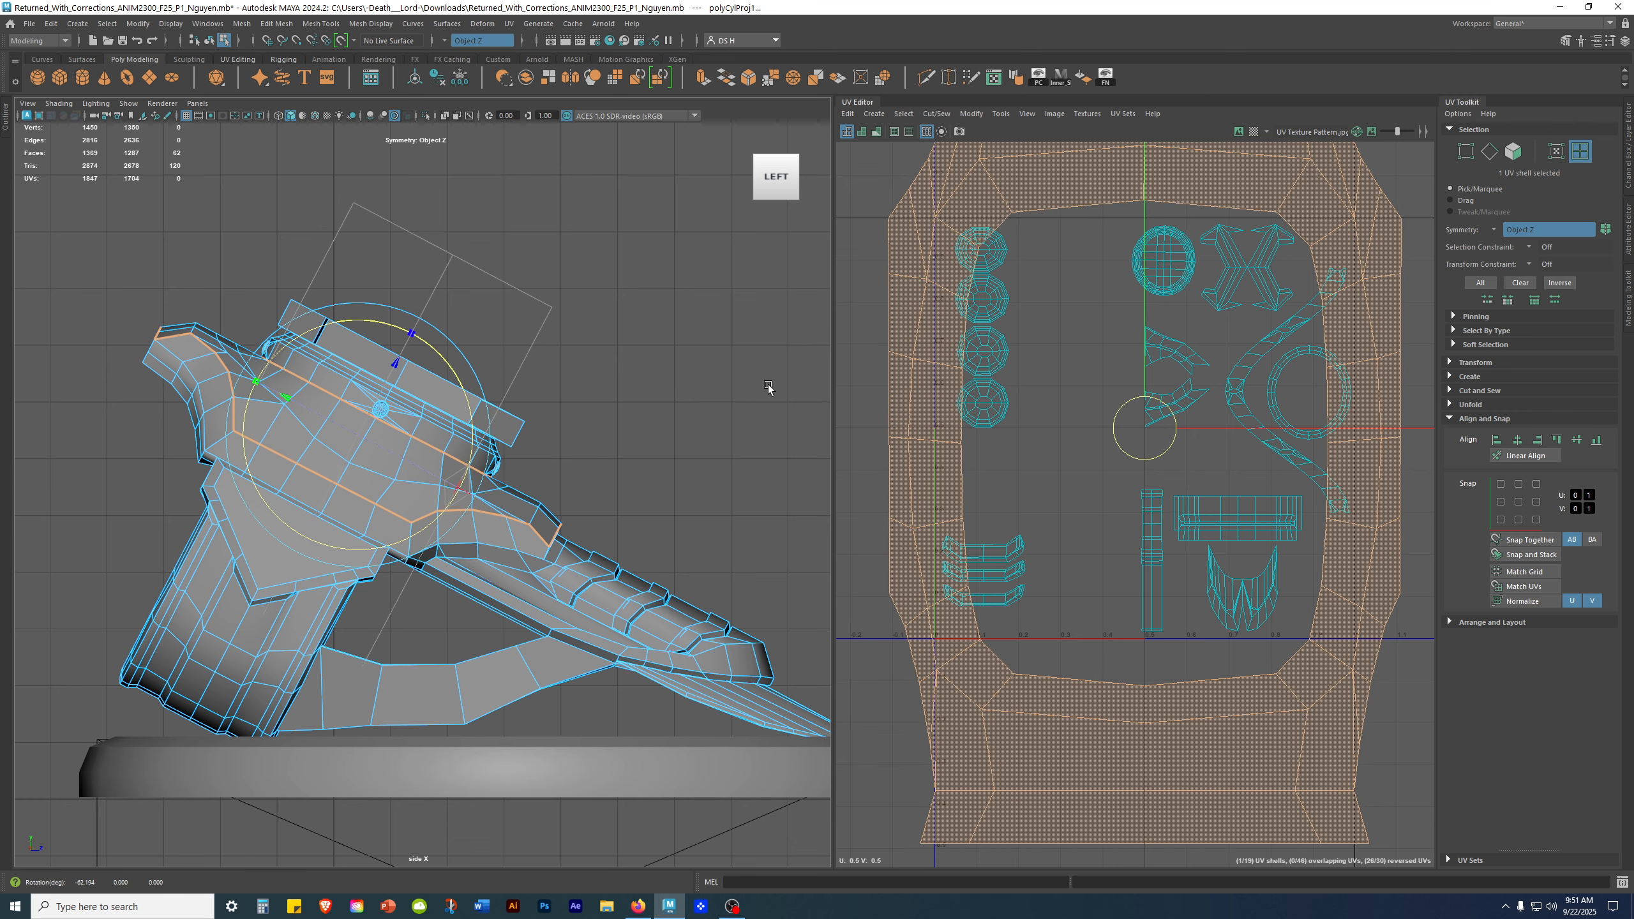
scroll(1223, 459, "down", 3)
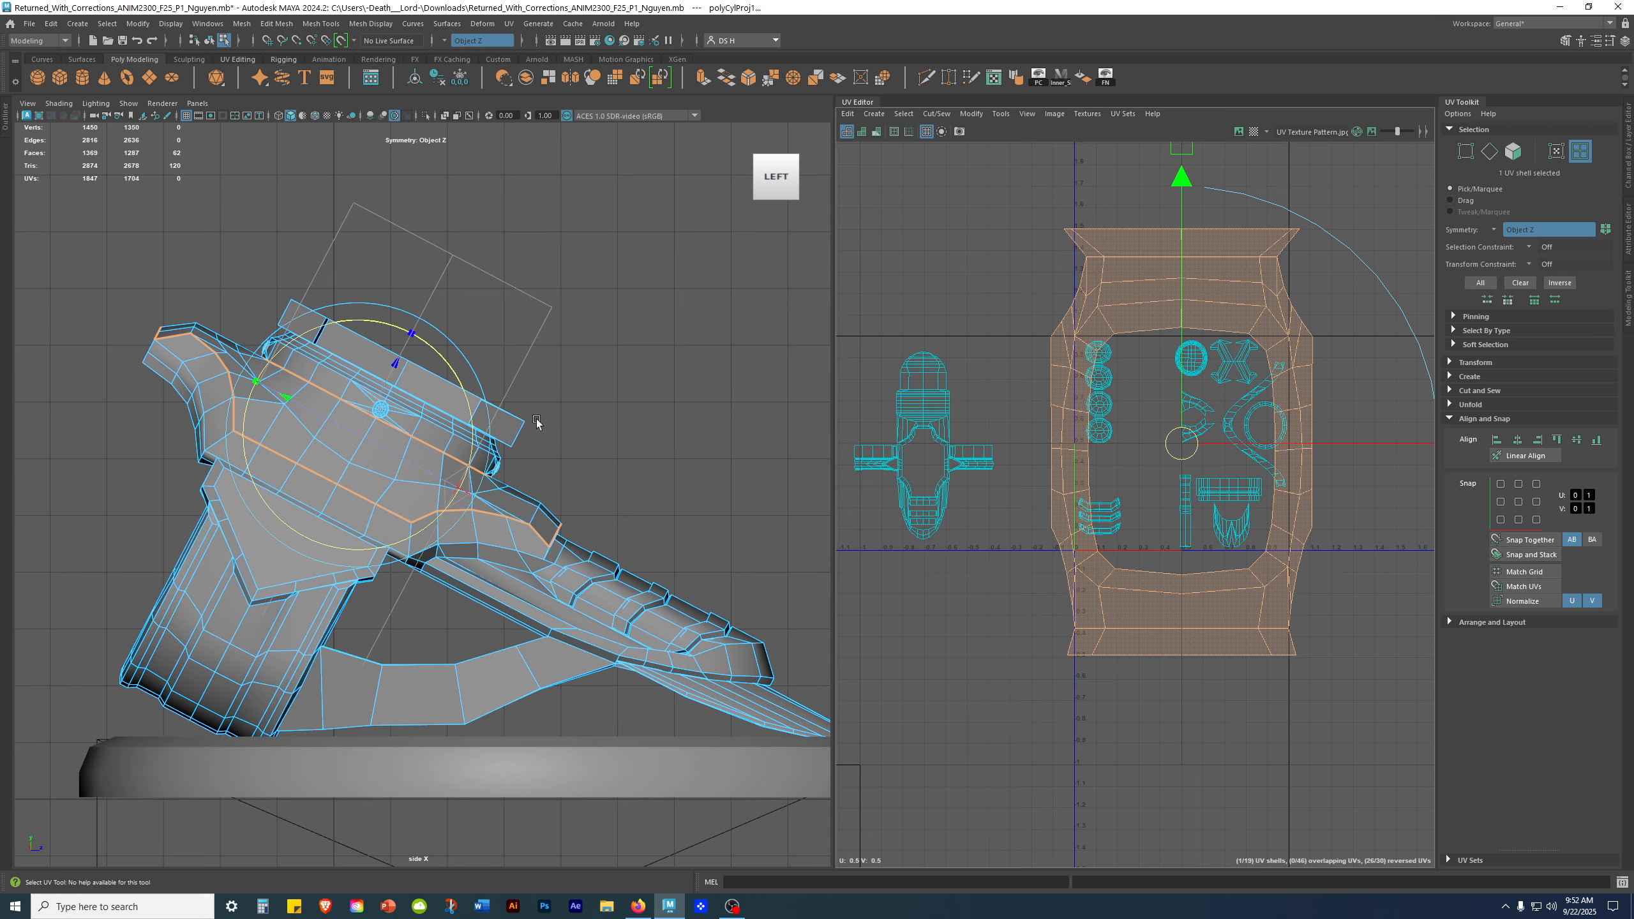
Step: Try to scale the cylindrical projection's width from the perspective view, and undo the scaling
key("space")
key("space")
left_click_drag(667, 299, 520, 384, "alt")
right_click_drag(520, 385, 744, 527, "alt")
left_click_drag(743, 527, 603, 491, "alt")
right_click_drag(603, 492, 518, 479, "alt")
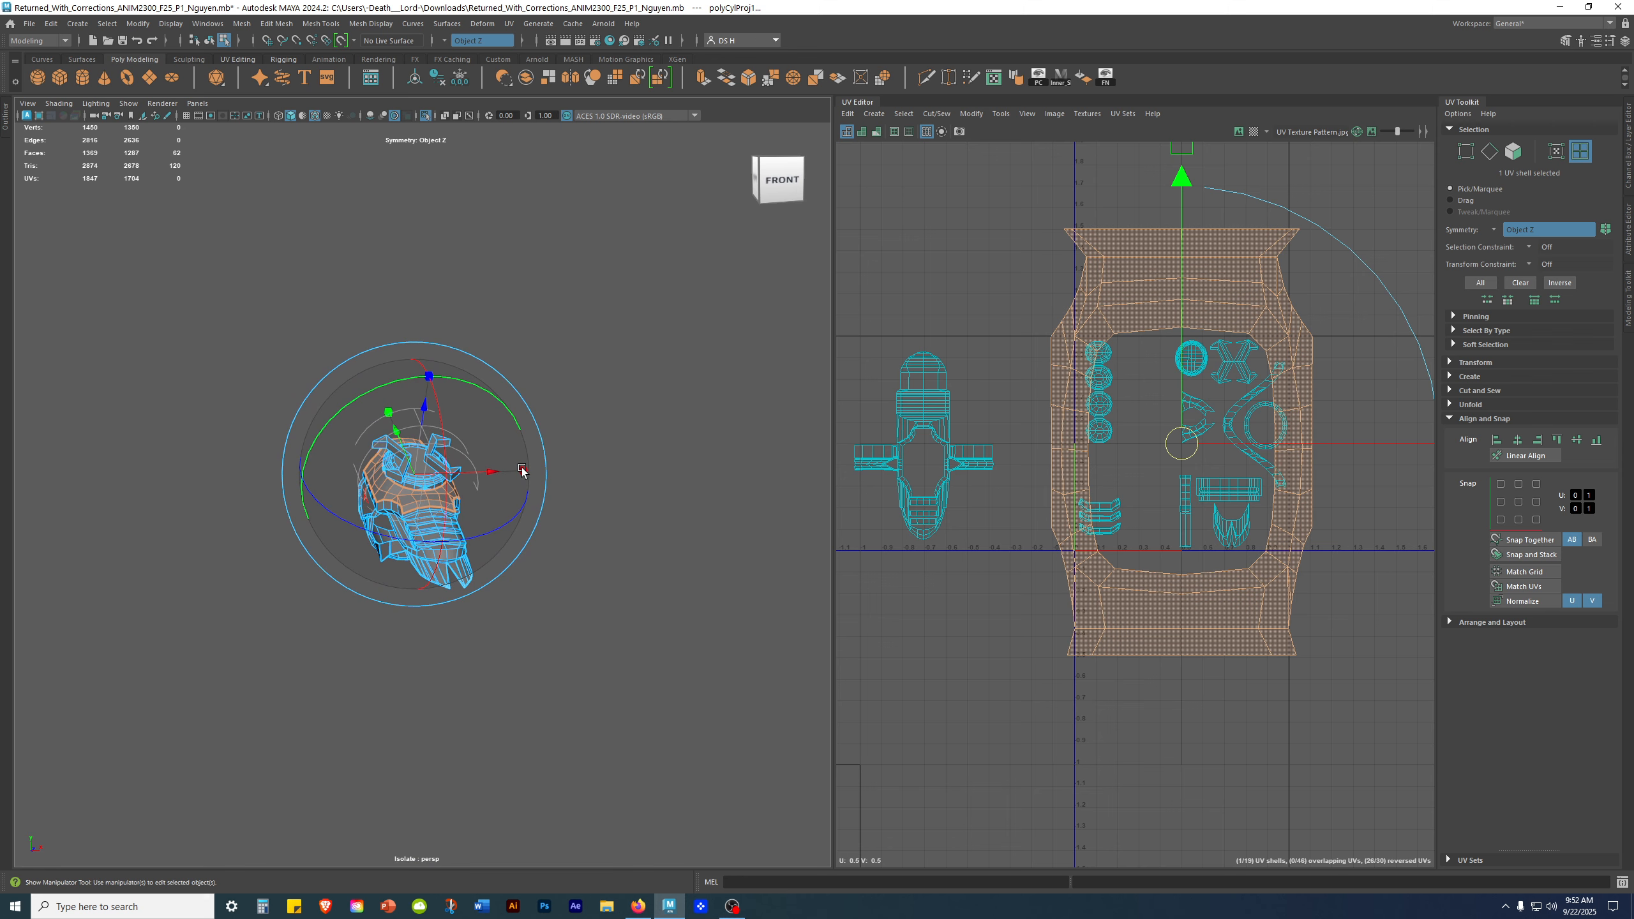
left_click(521, 469)
left_click_drag(614, 486, 557, 489, "alt")
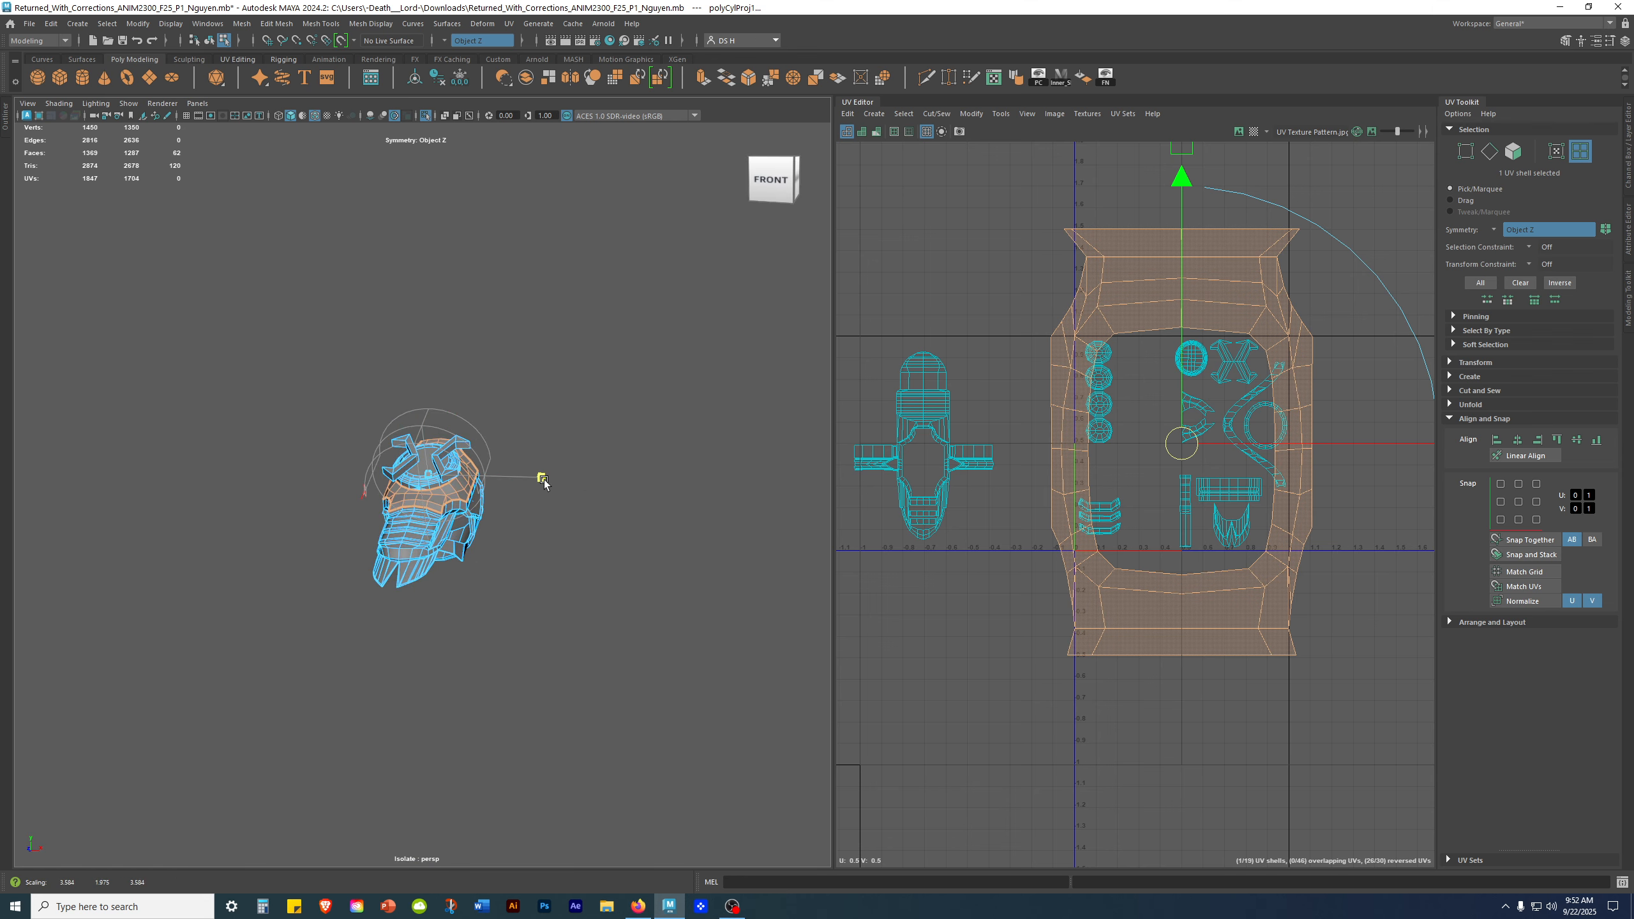
key("r")
mouse_move(602, 485)
left_mouse_down()
mouse_move(551, 485)
mouse_move(586, 486)
left_mouse_up()
key("ctrl+z")
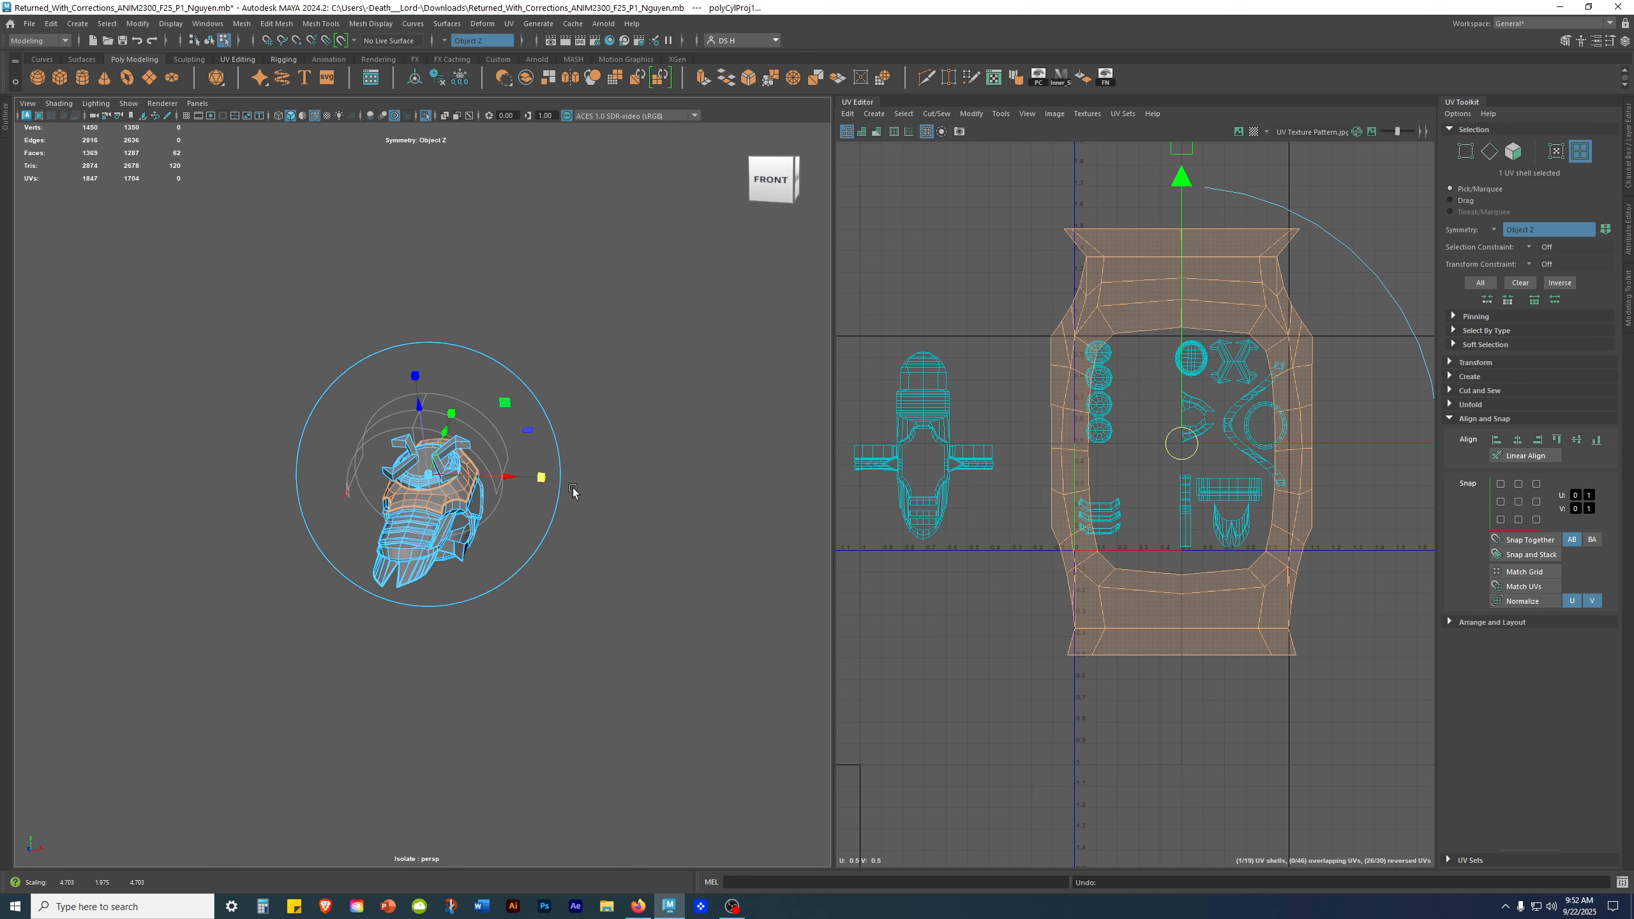
Step: Display the checker texture on the model and examine its pattern on the ring-shaped shell
right_click_drag(572, 489, 627, 503, "alt")
mouse_move(628, 504)
left_mouse_down("alt")
mouse_move(663, 489)
mouse_move(620, 501)
mouse_move(630, 514)
left_mouse_up("alt")
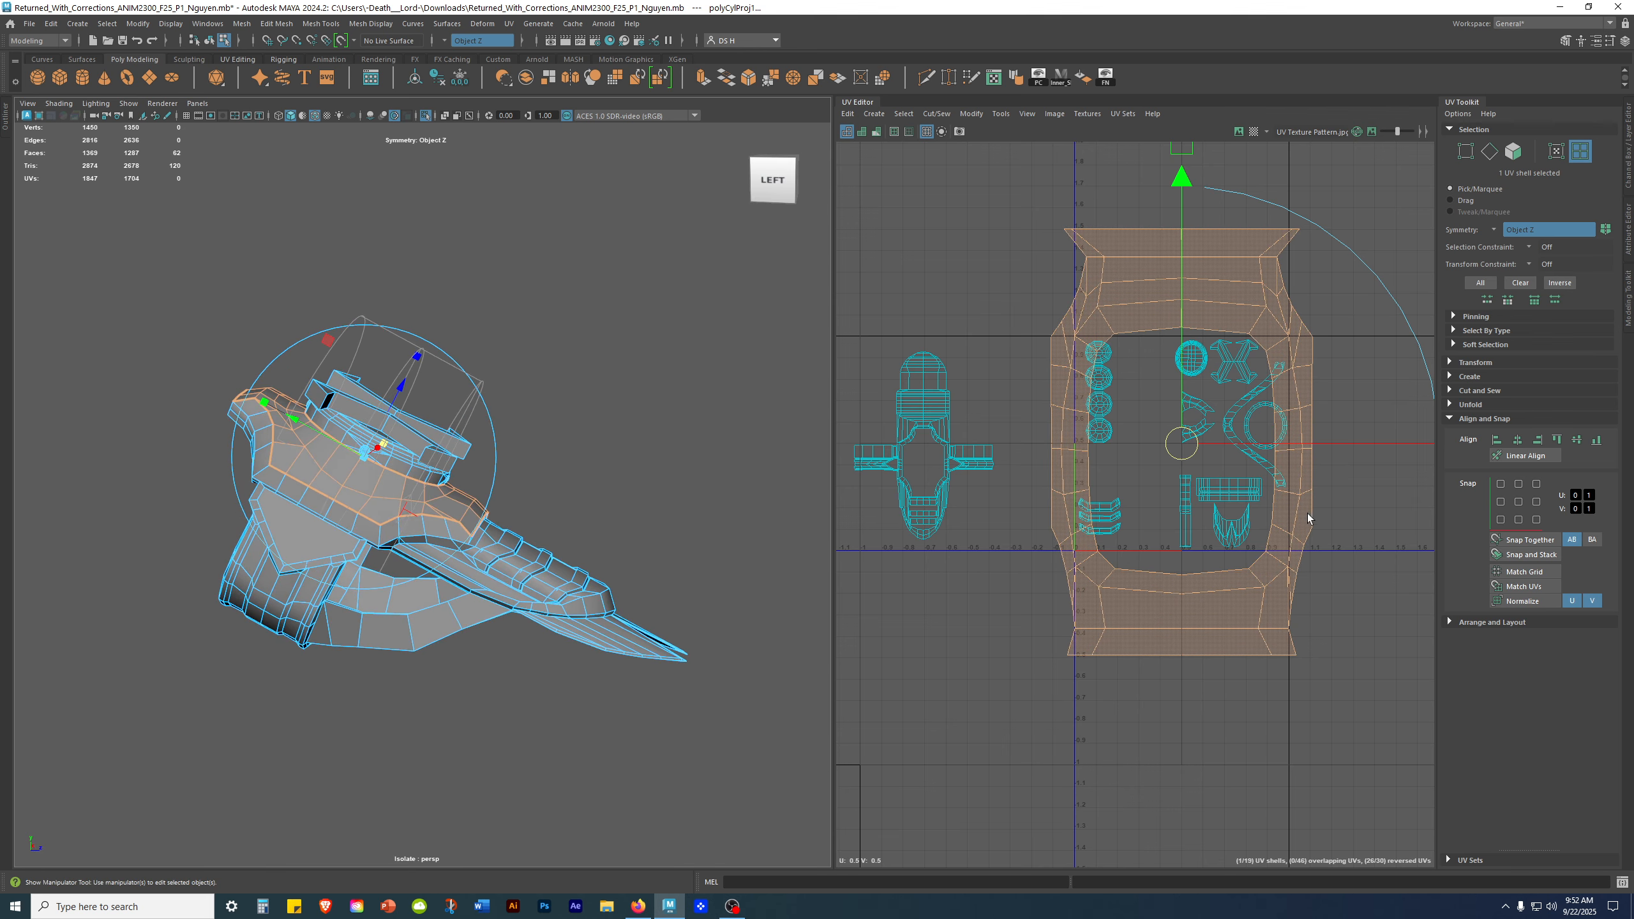
scroll(1307, 518, "down", 2)
left_click_drag(358, 521, 590, 548, "alt")
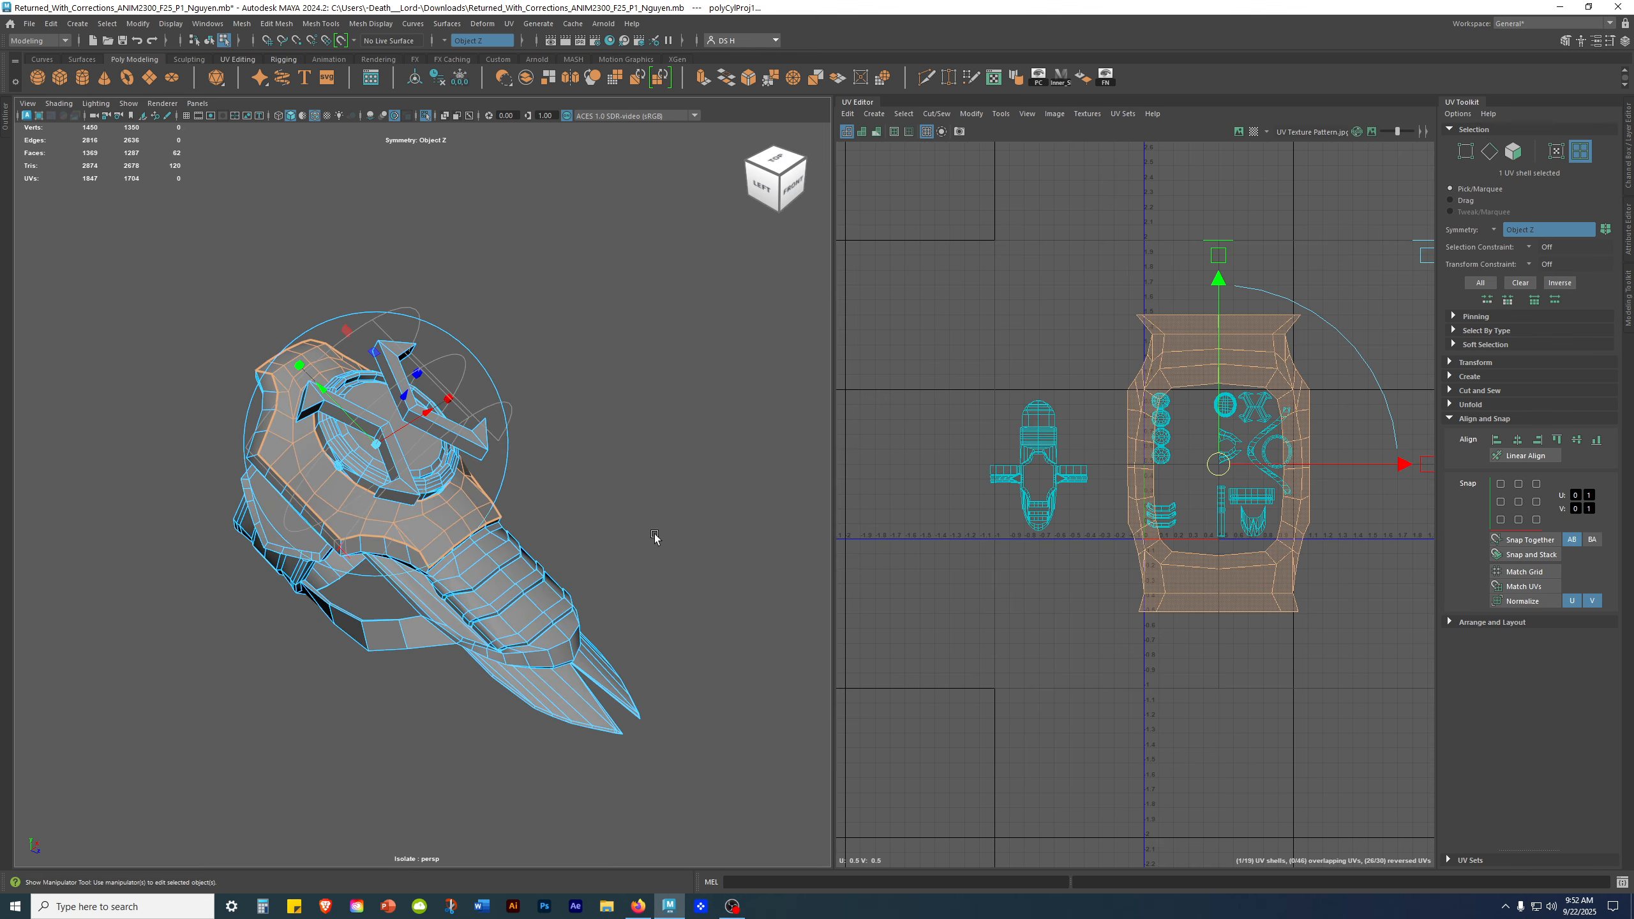
key("6")
left_click_drag(612, 474, 497, 529, "alt")
right_click_drag(497, 529, 717, 554, "alt")
middle_click_drag(505, 172, 405, 328, "alt")
left_click_drag(408, 365, 565, 238, "alt")
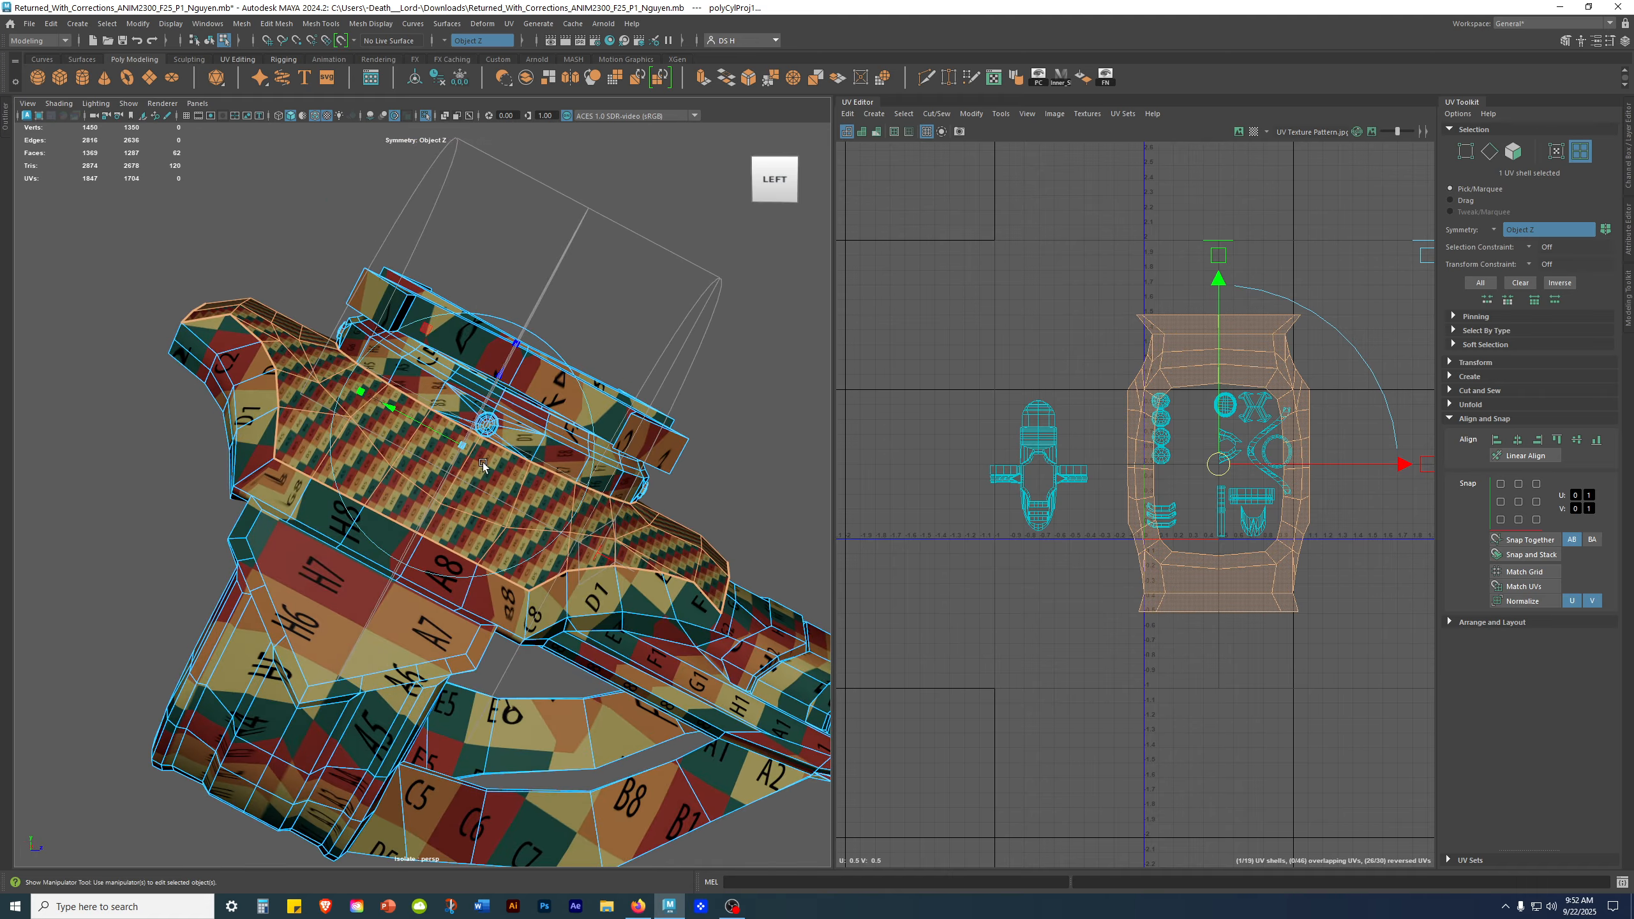
right_click_drag(385, 454, 281, 492, "alt")
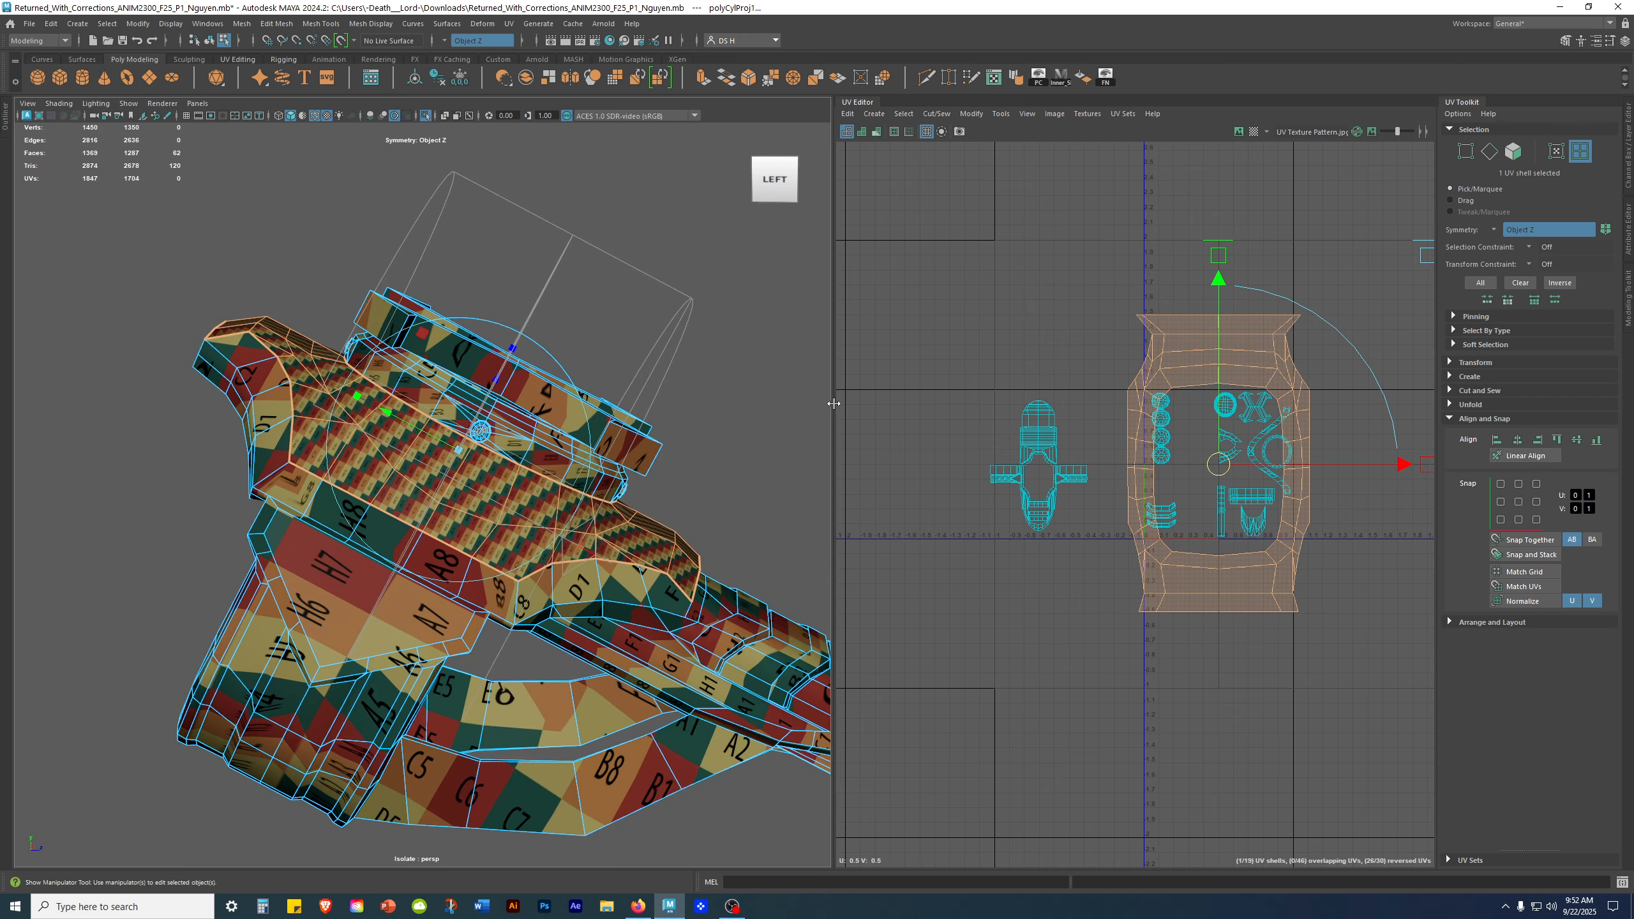
Step: Widen the UV Editor slightly and collapse the Align and Snap tools in the UV Toolkit
left_click_drag(829, 402, 790, 402)
scroll(1153, 417, "down", 3)
middle_click_drag(1154, 417, 1116, 347, "alt")
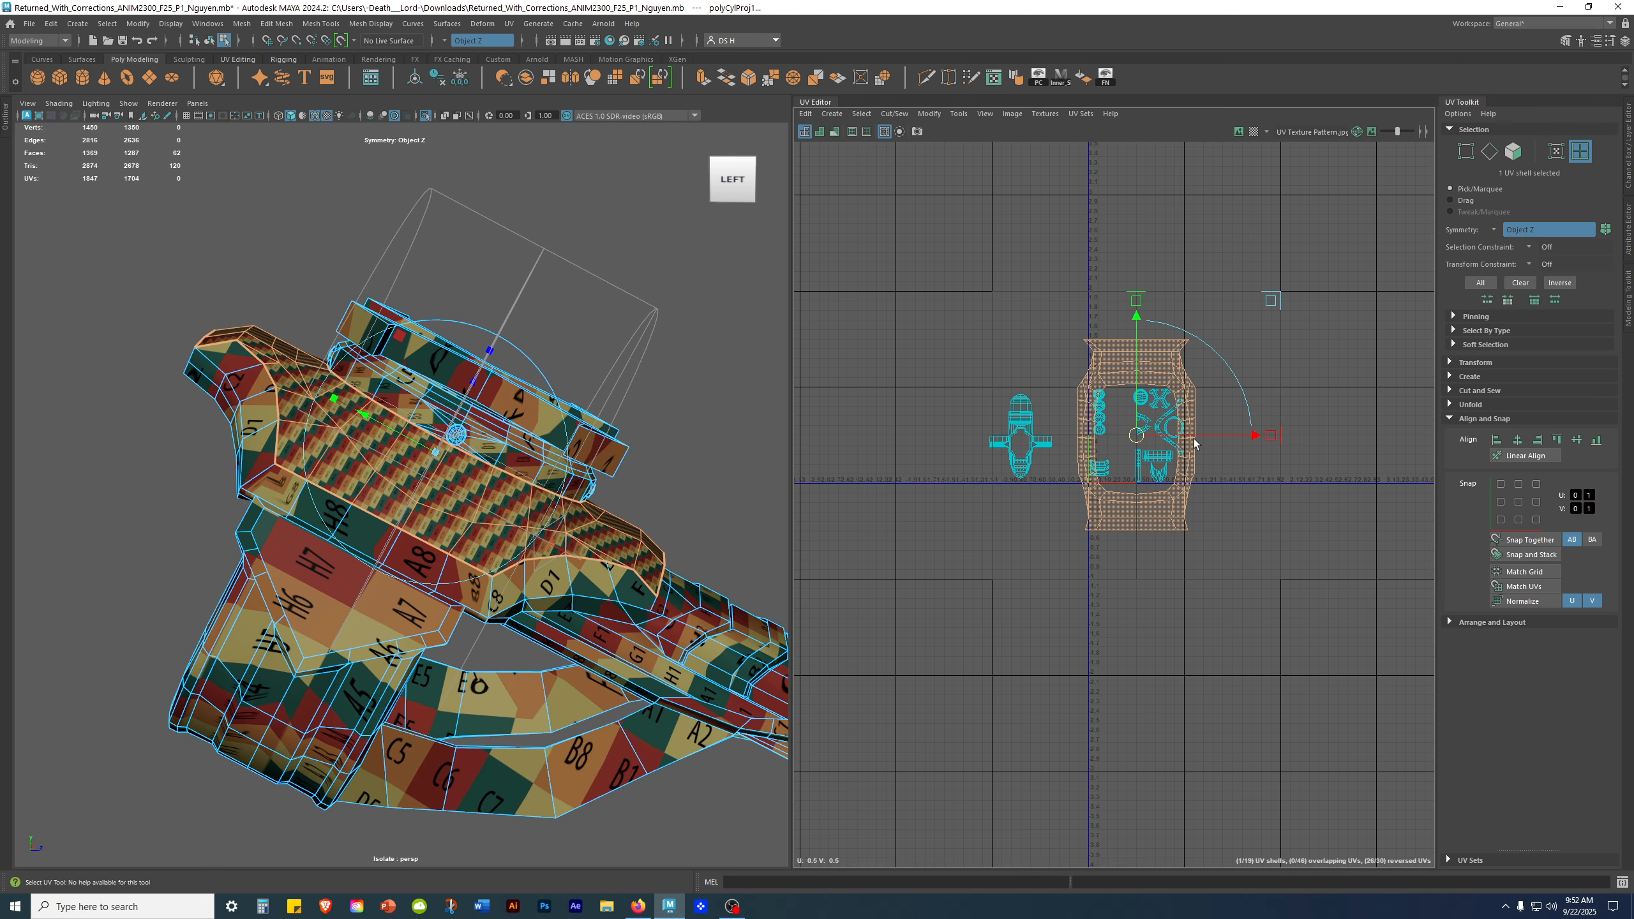
left_click(1452, 419)
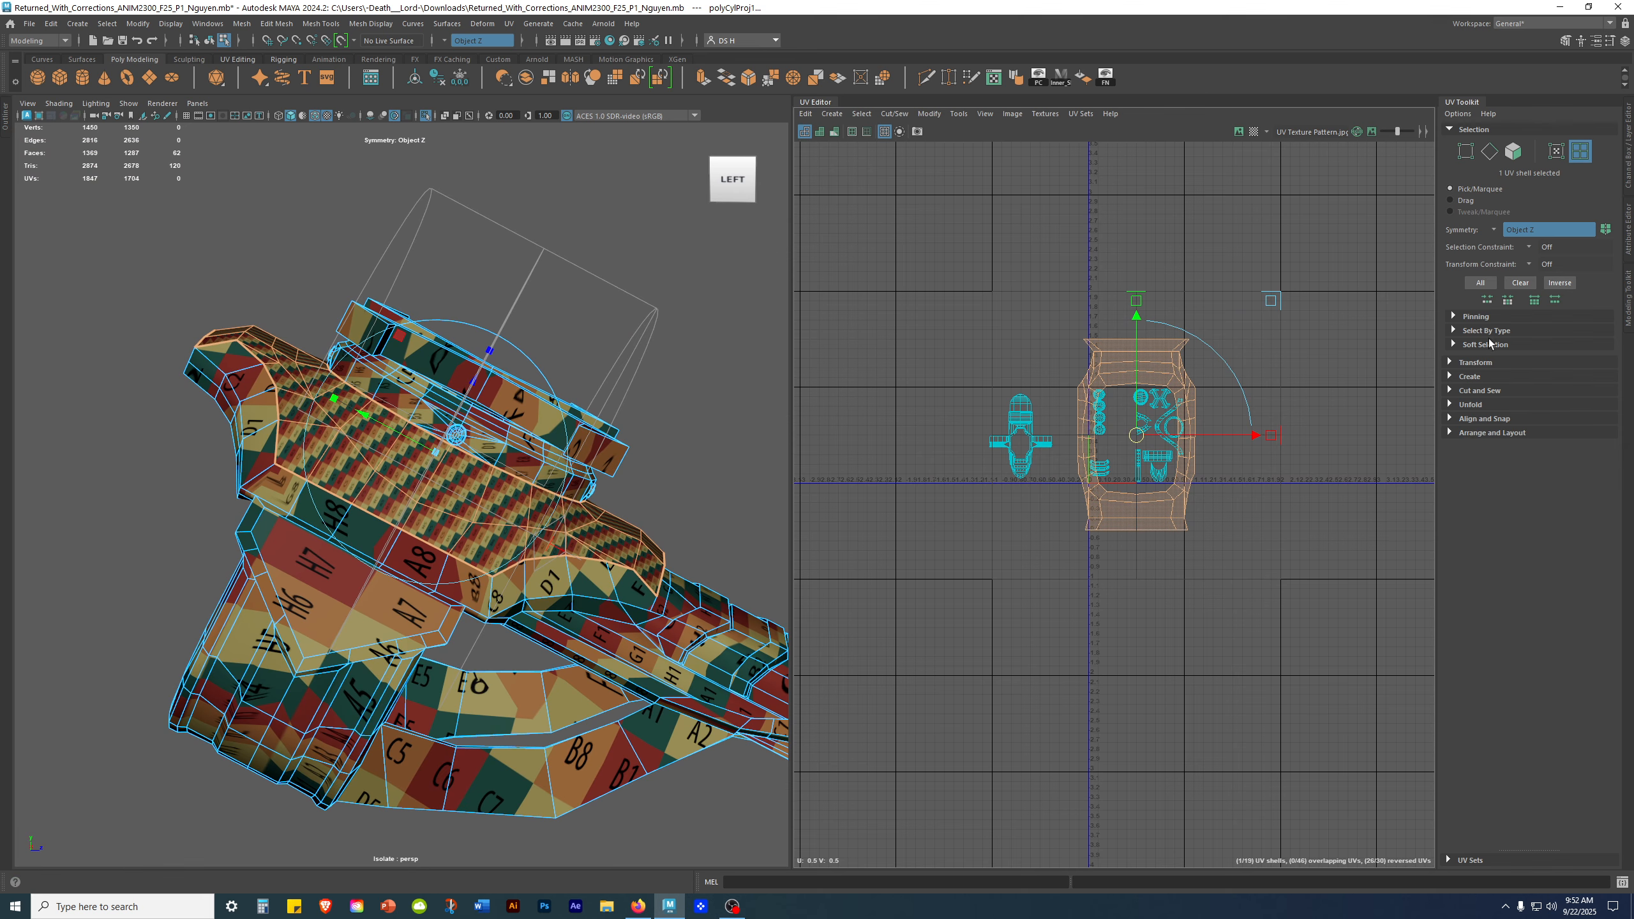
left_click_drag(667, 394, 666, 360, "alt")
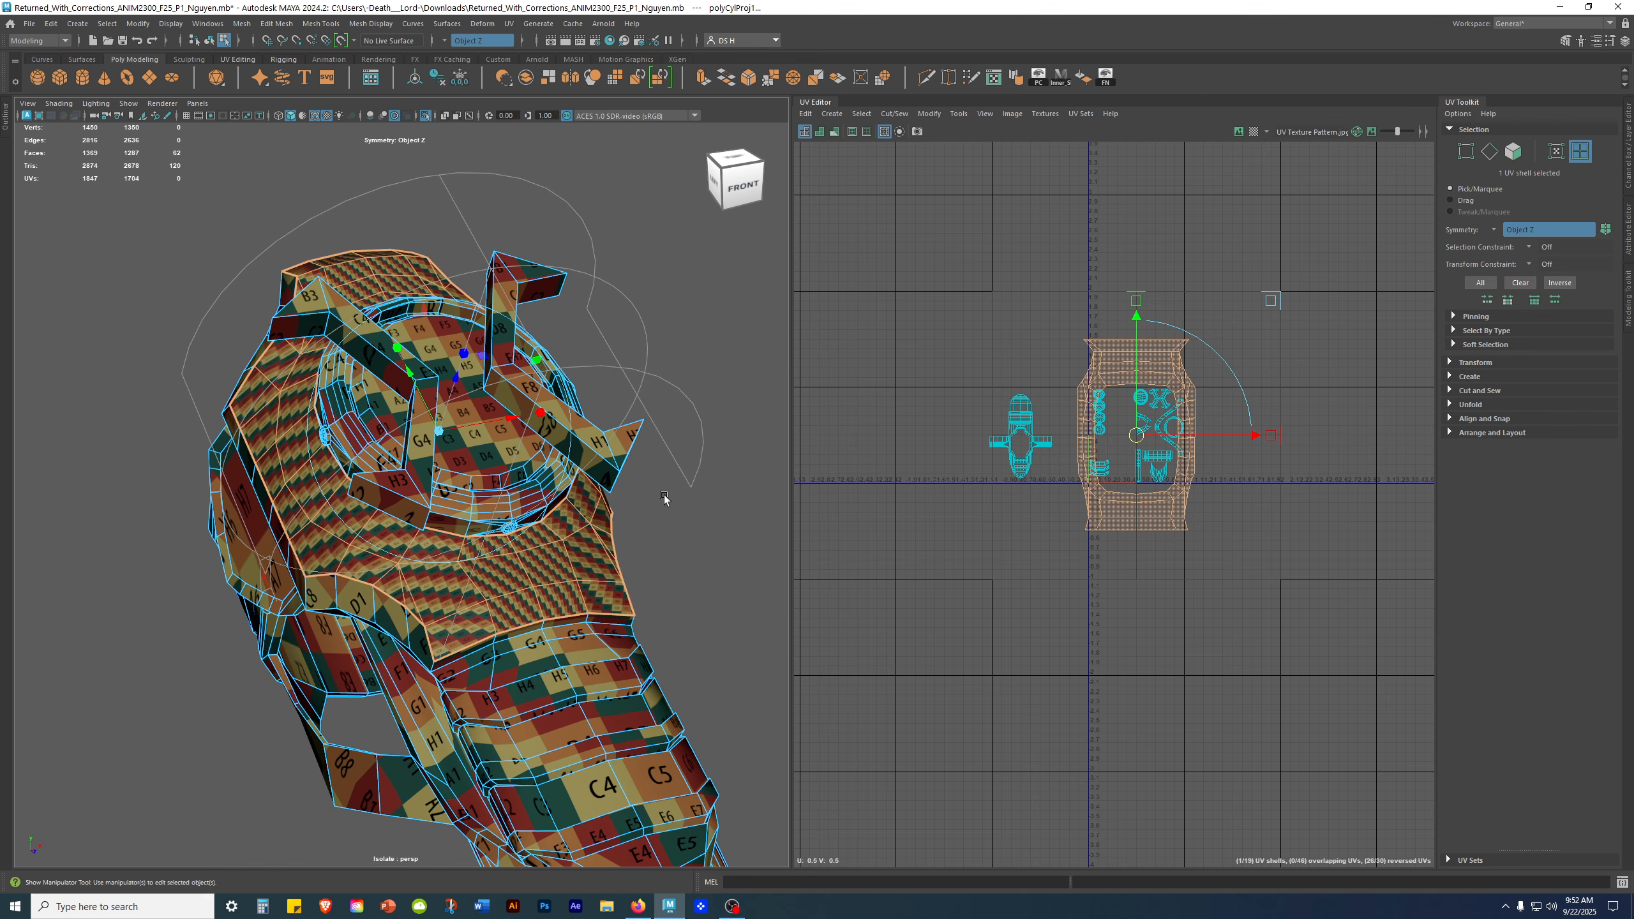
Step: Switch from UV shell to object selection and select the whole Omnitrix model
left_click(589, 559)
right_click_drag(589, 560, 794, 391)
left_click(723, 288)
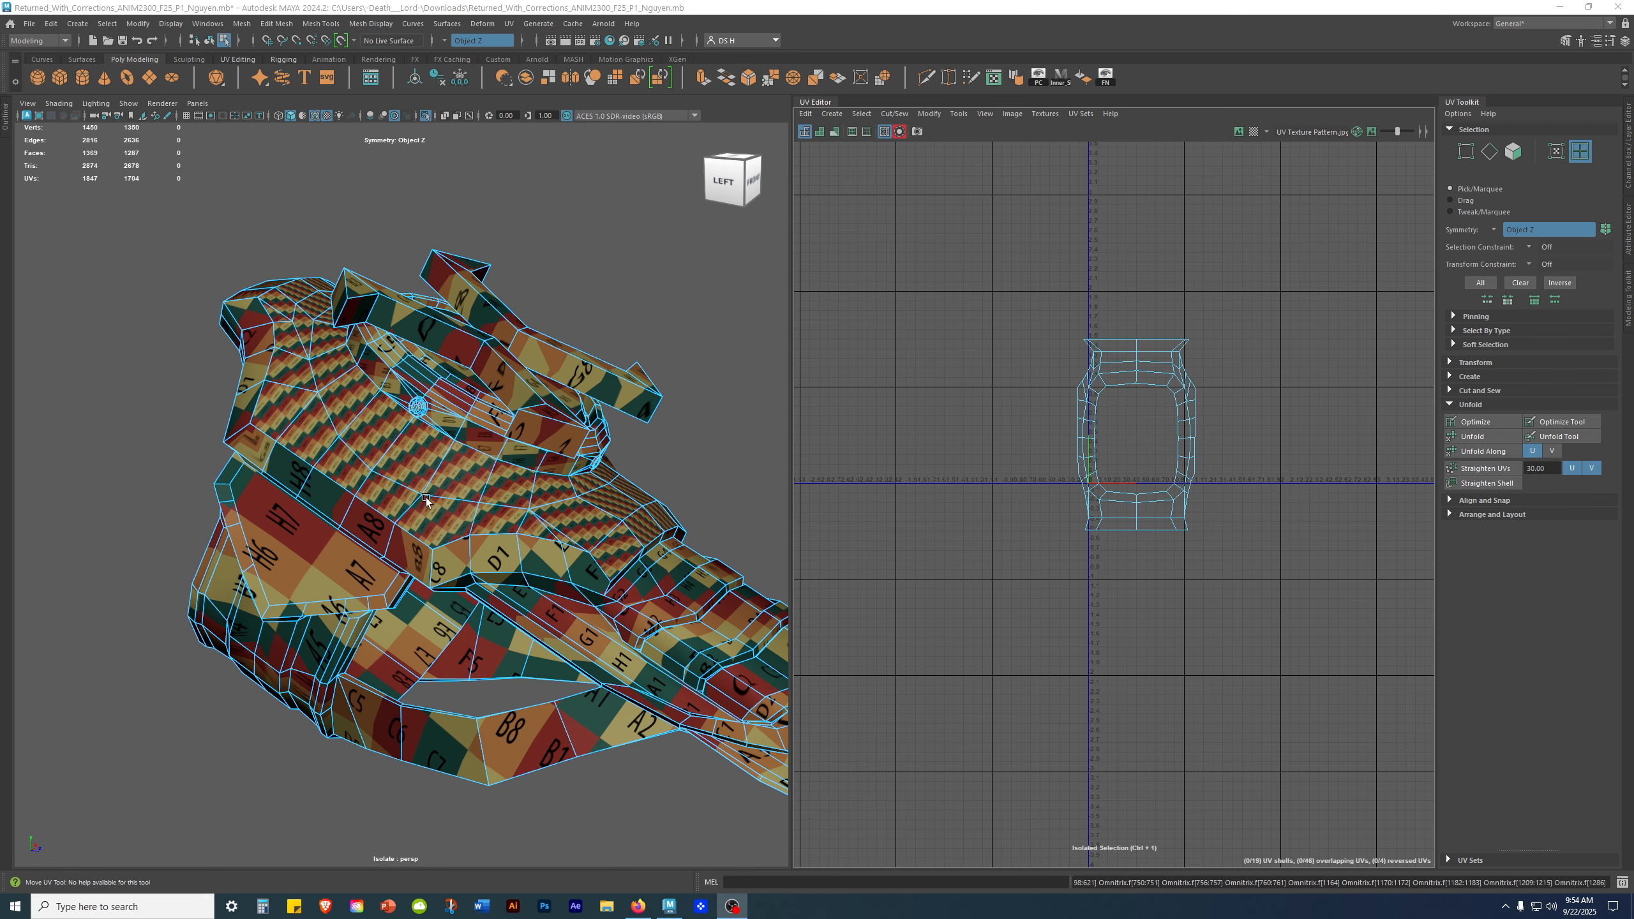
right_click_drag(391, 422, 591, 311)
left_click(591, 311)
left_click(521, 470)
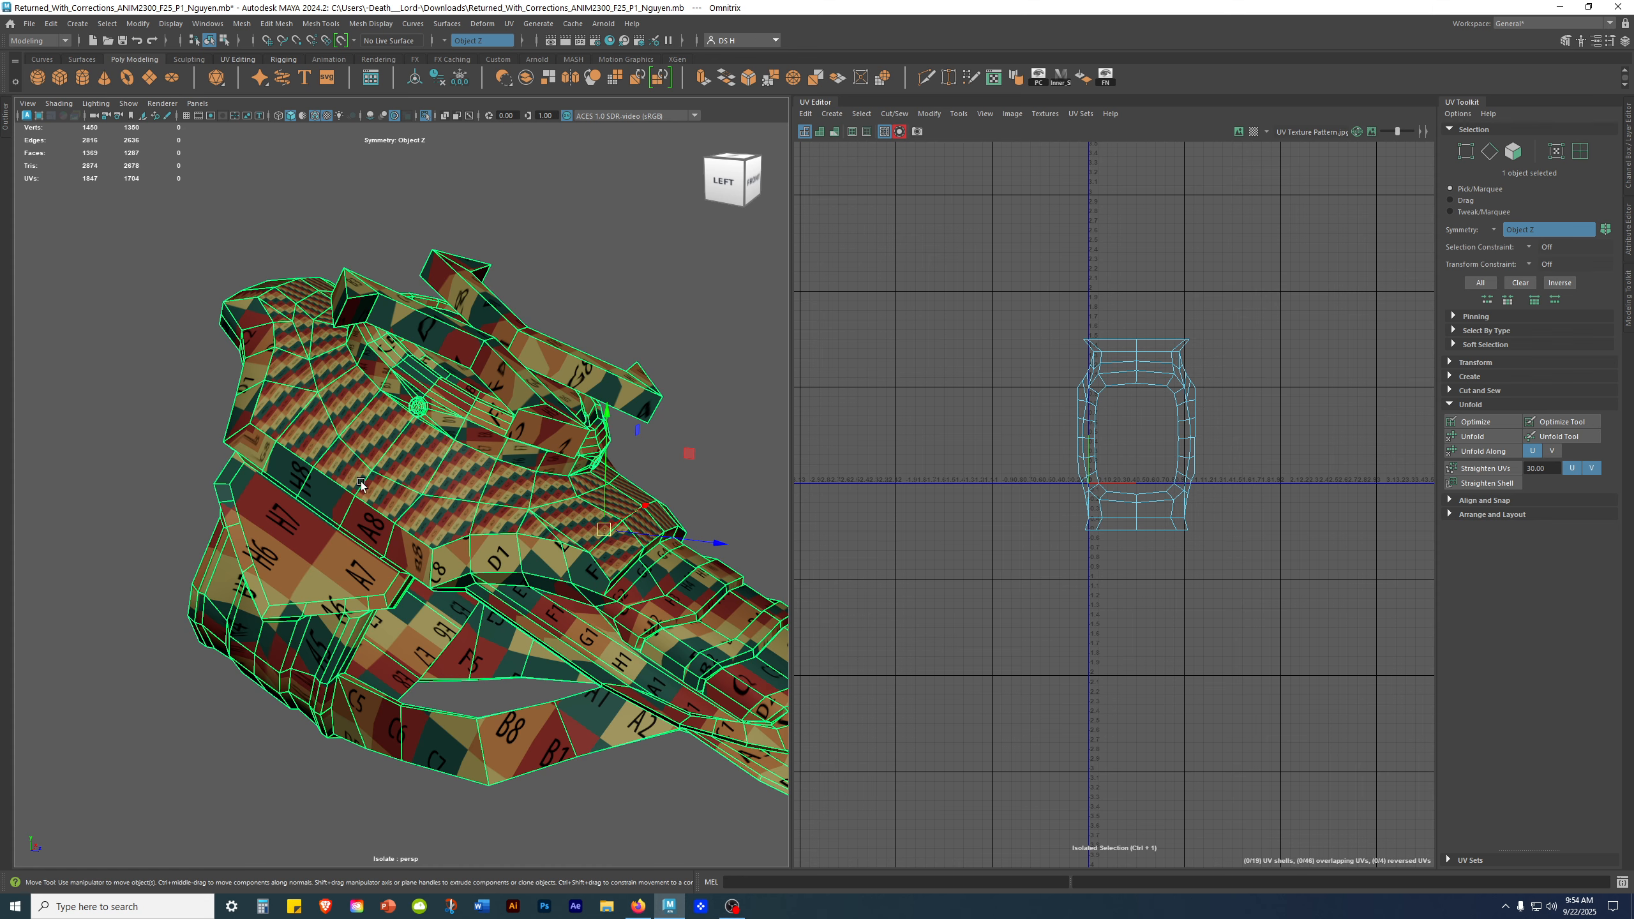
Step: Compare the isolated ring-shaped shell with the model's checker pattern and turn off the UV isolation to show all shells
scroll(1208, 471, "up", 6)
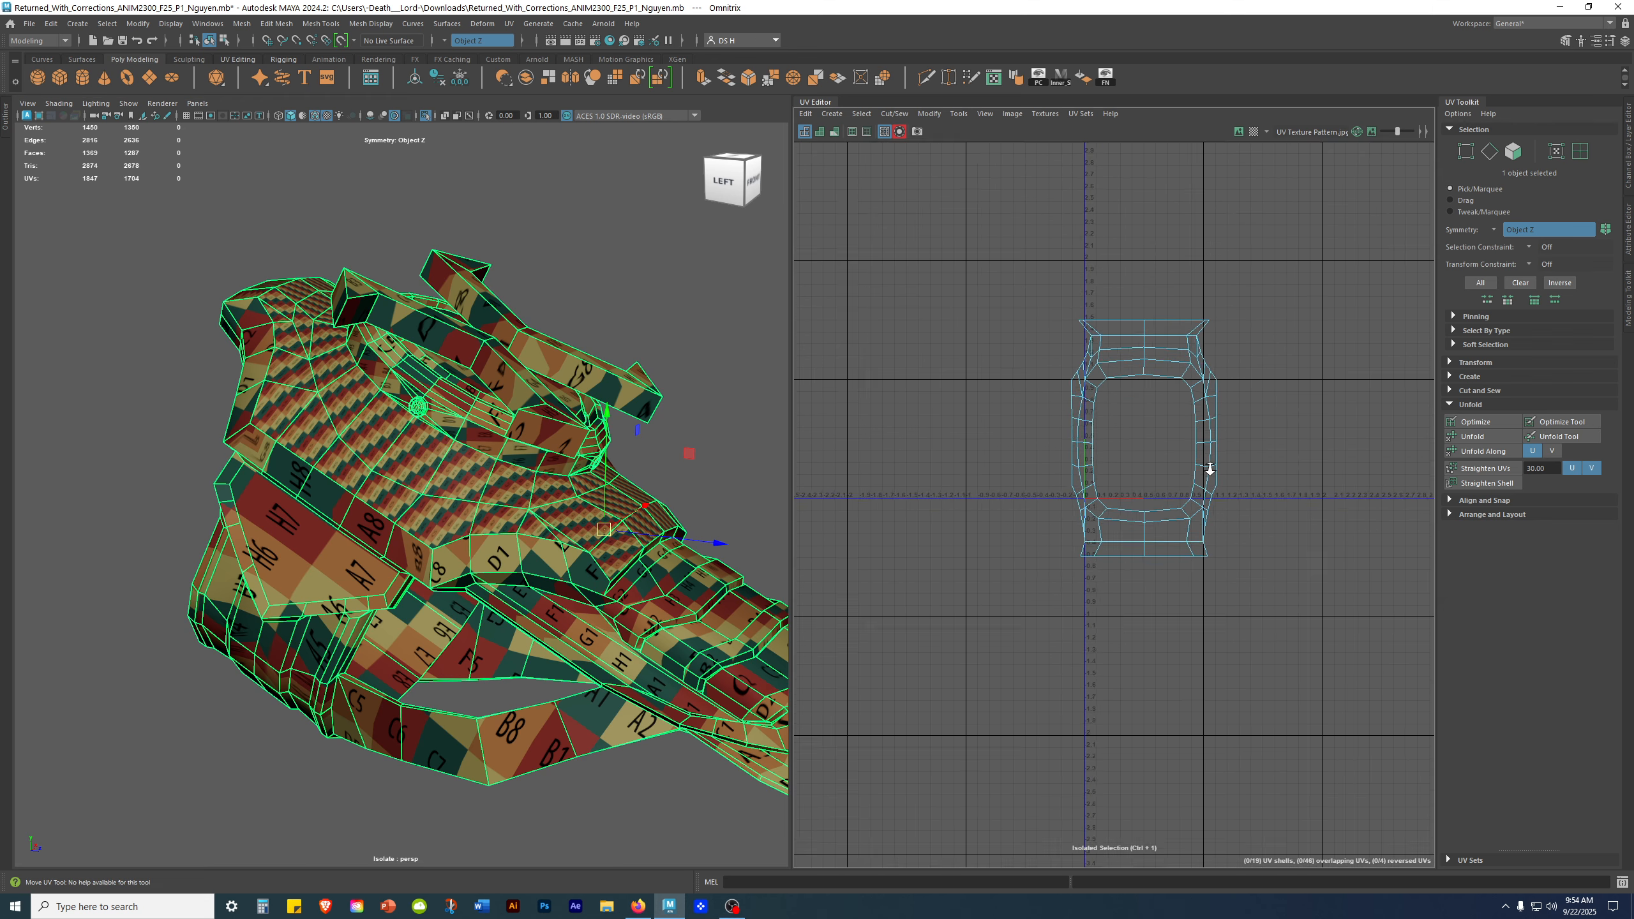
middle_click_drag(1220, 415, 1157, 411, "alt")
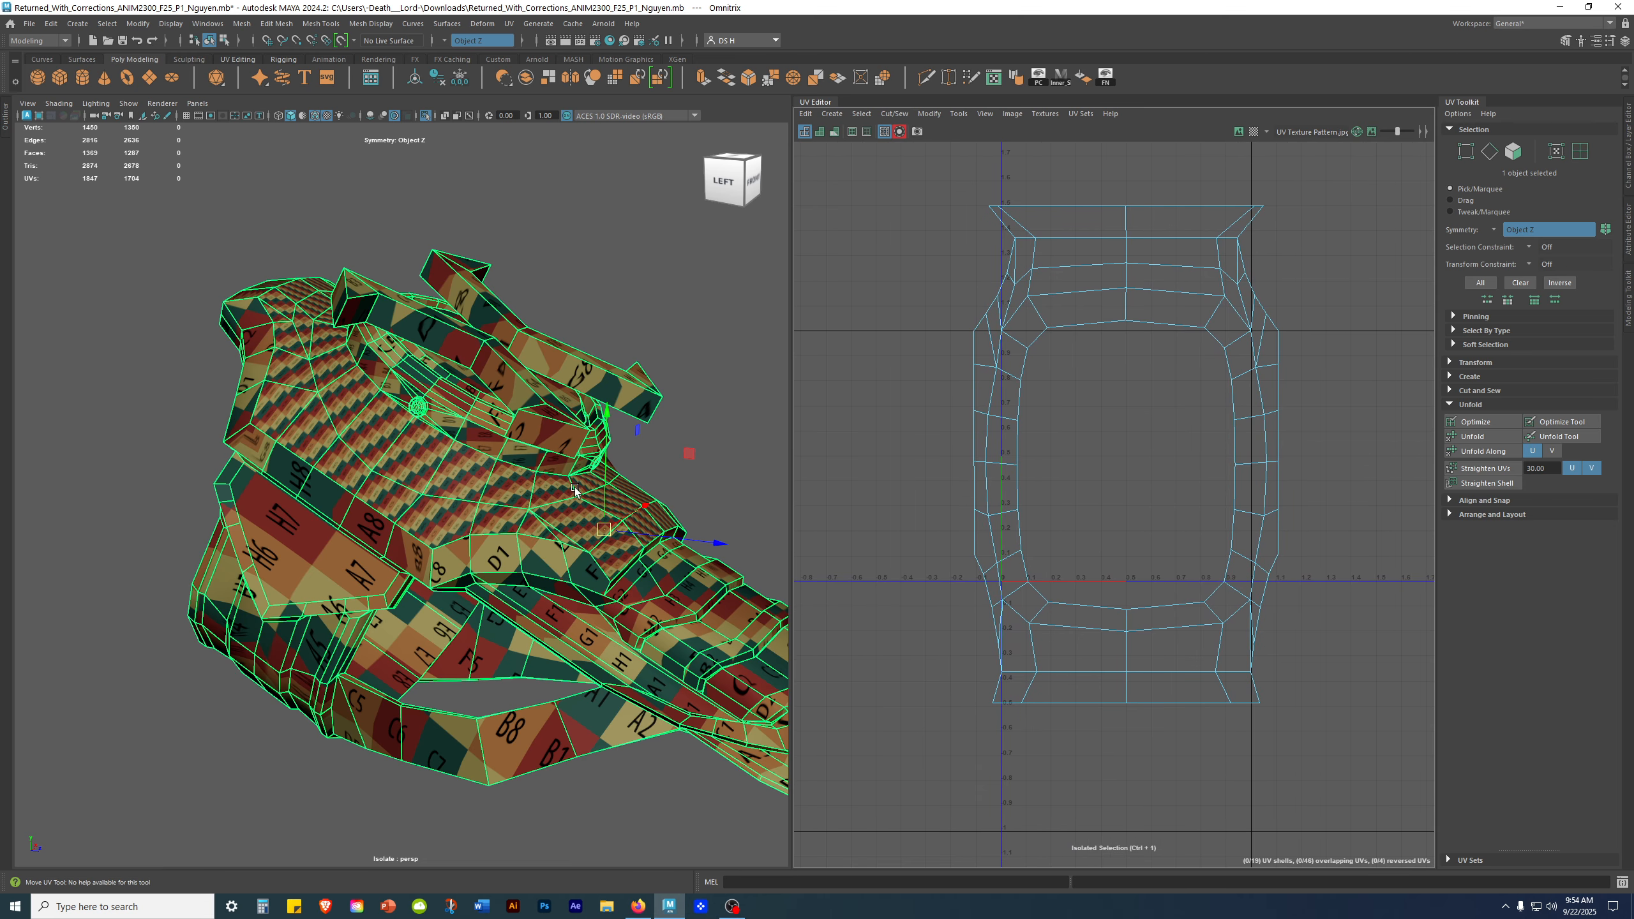
left_click_drag(377, 437, 422, 392, "alt")
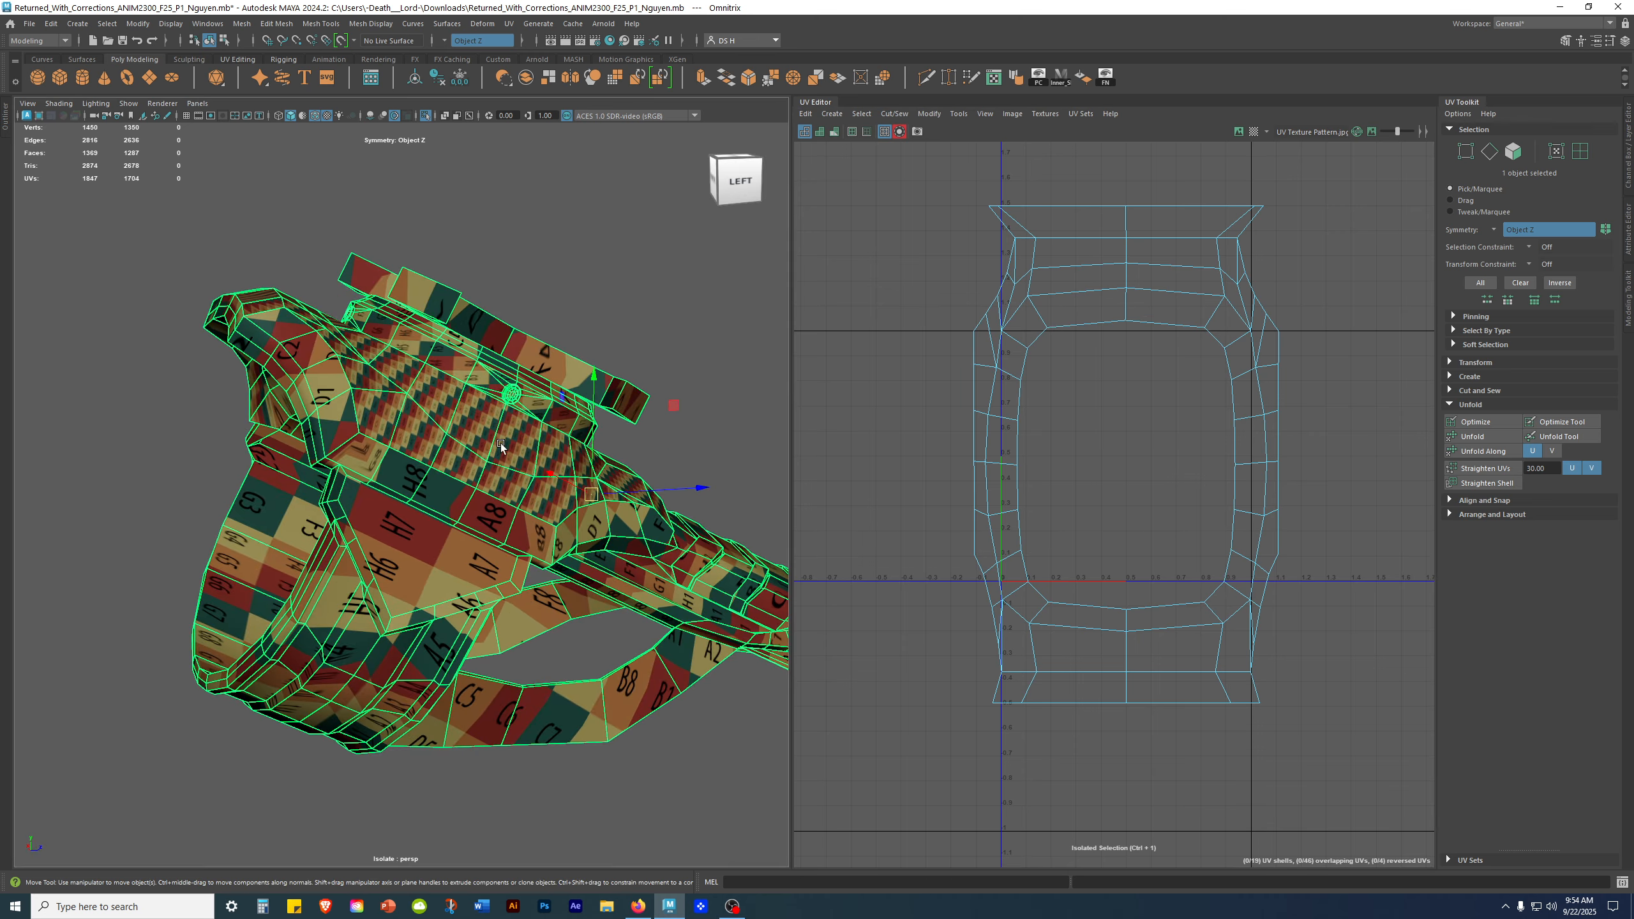
left_click_drag(559, 439, 657, 393, "alt")
key("ctrl+1")
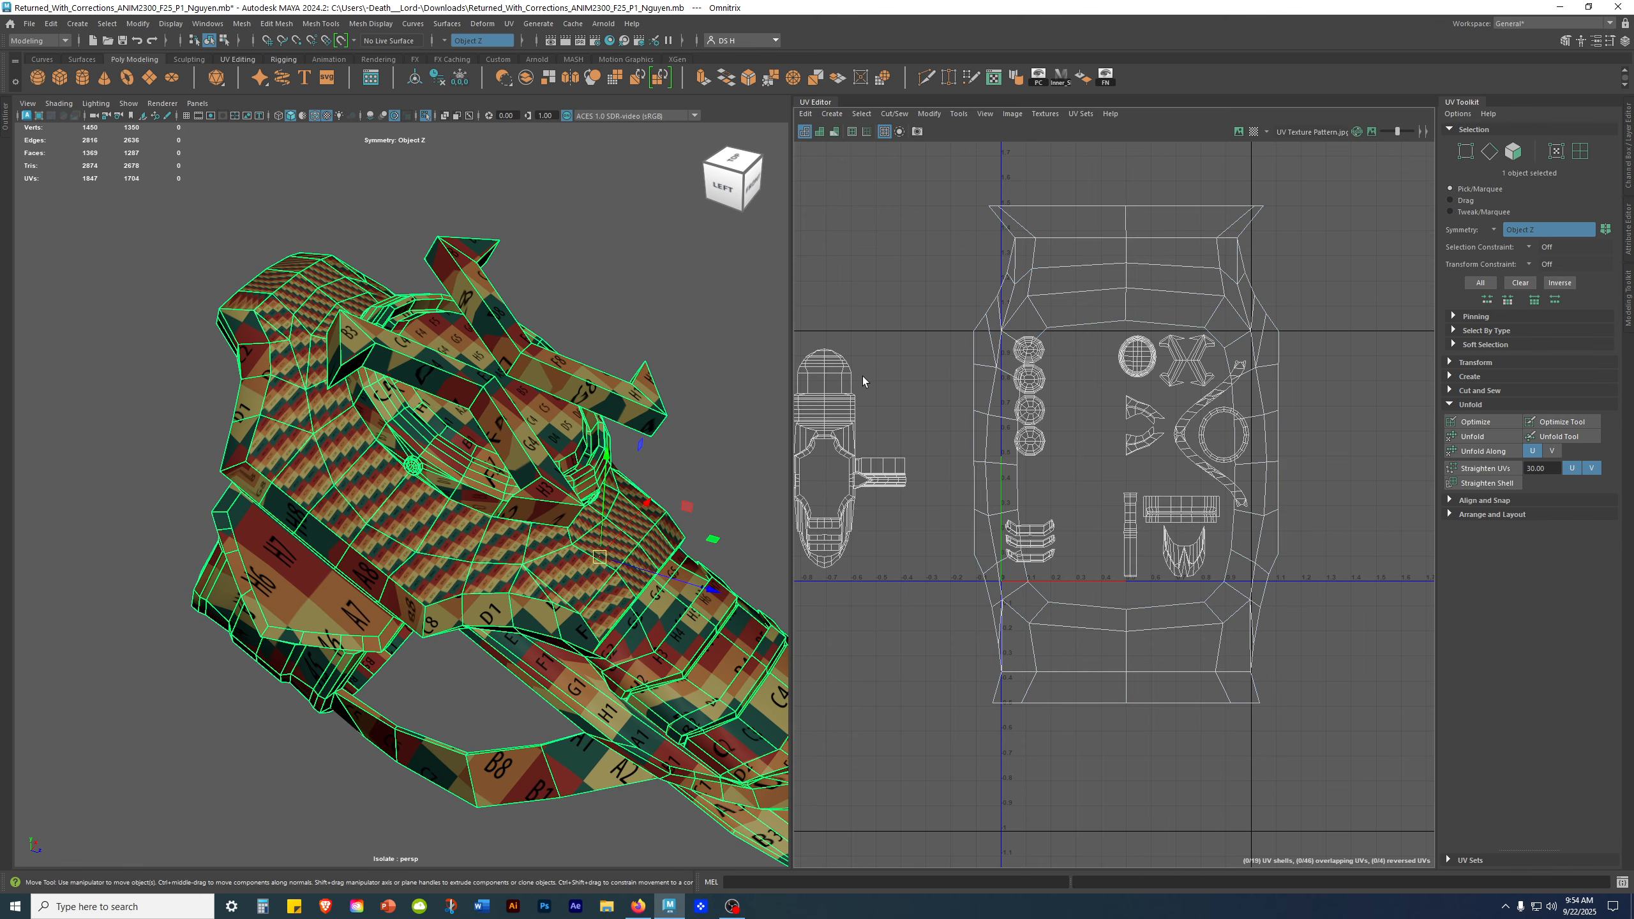
right_click_drag(1152, 401, 1148, 403, "alt")
scroll(1149, 403, "down", 5)
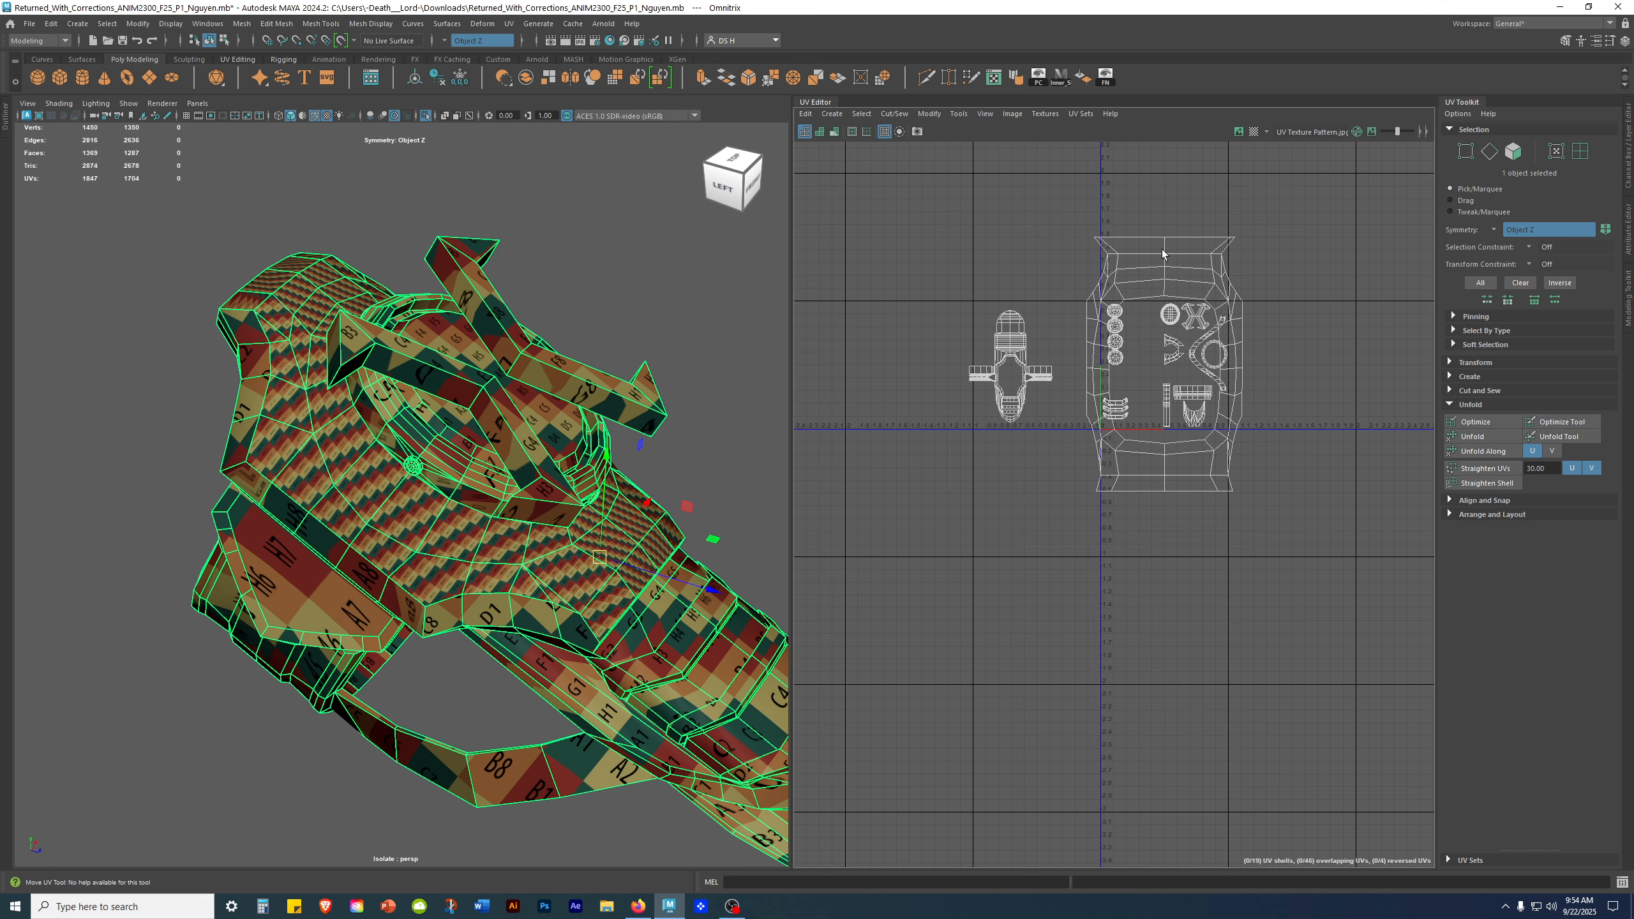
Step: Undo the object selection, the projection adjustments and the Cylindrical mapping of the ring-shaped shell
key("ctrl+z")
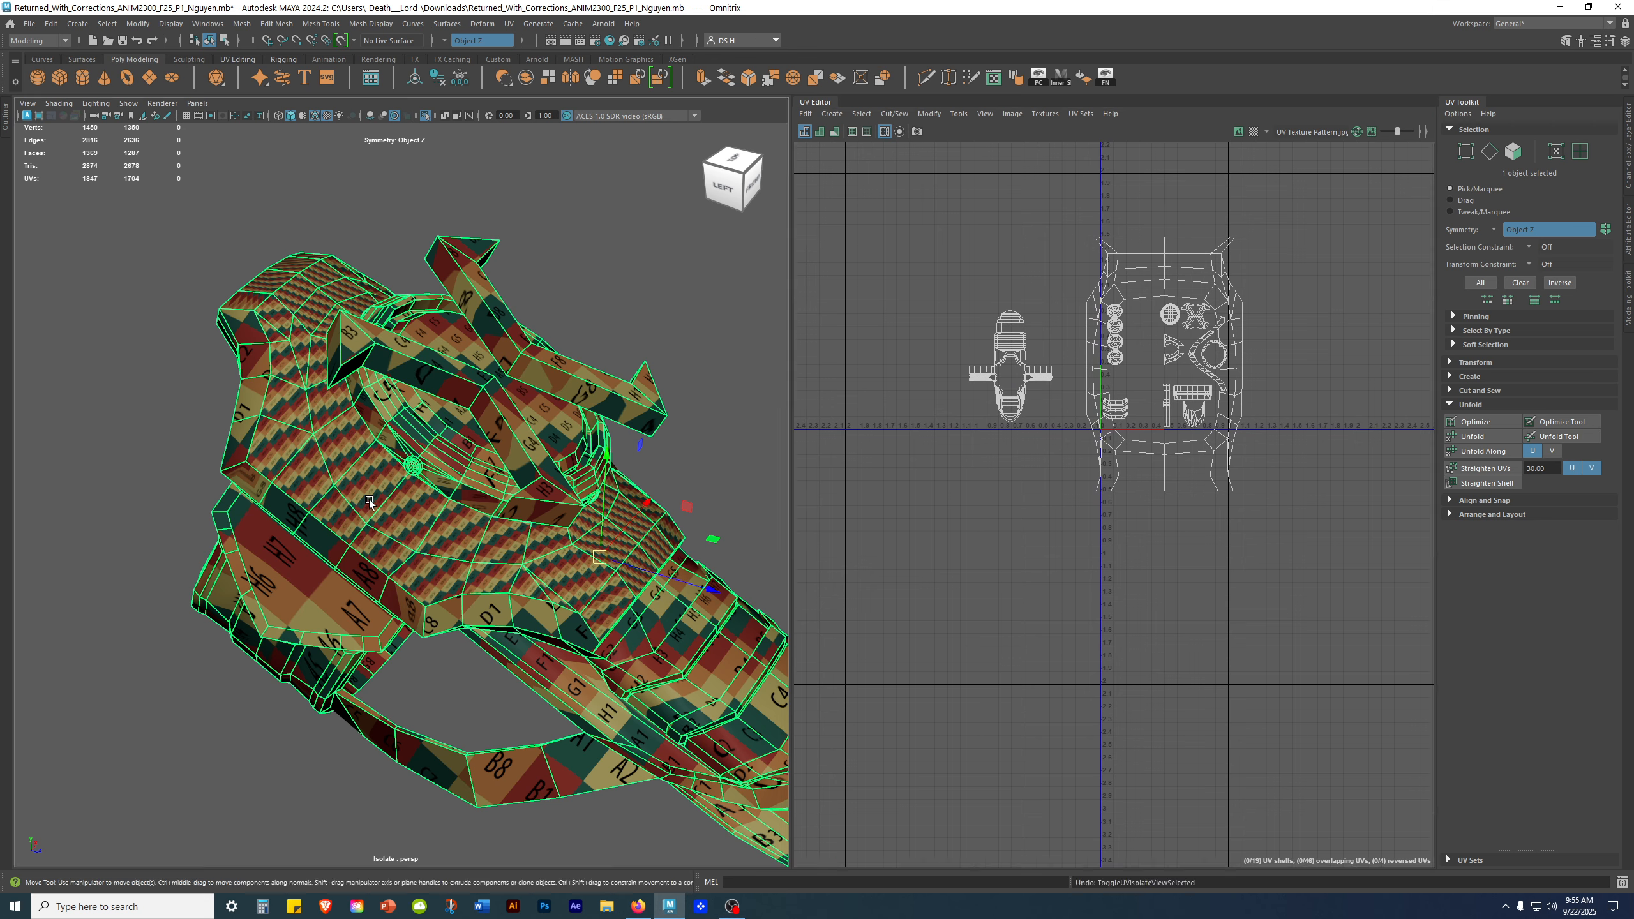
key("ctrl+z")
key("ctrl+z")
key("ctrl+z")
key("ctrl+z")
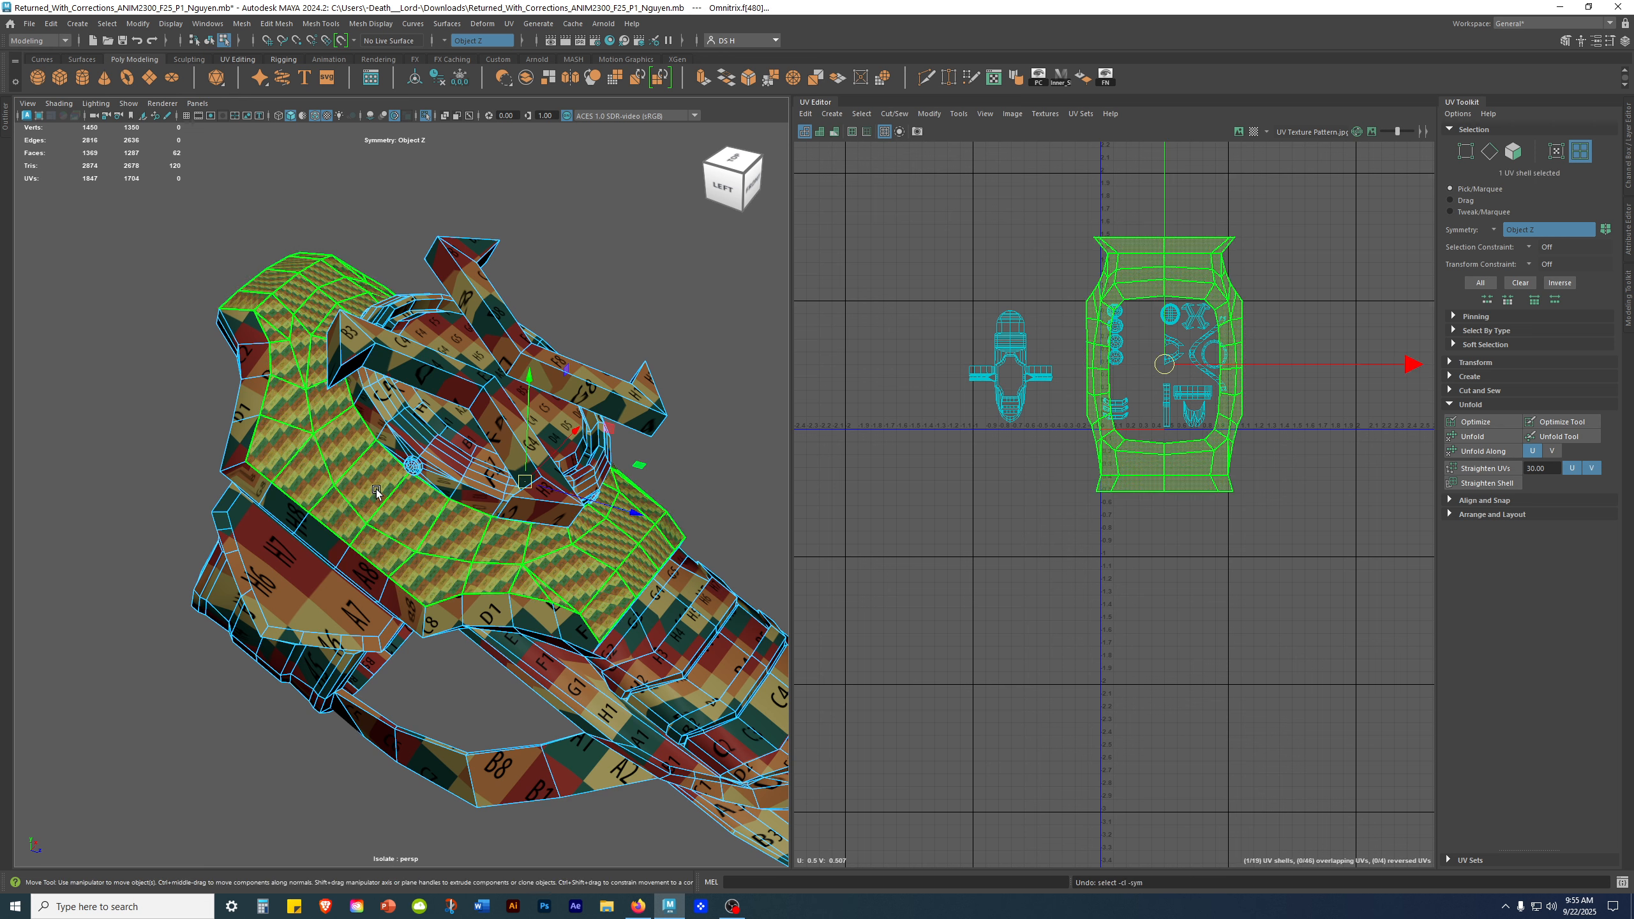
key("ctrl+z")
key("ctrl+z")
key("ctrl+z")
key("ctrl+z")
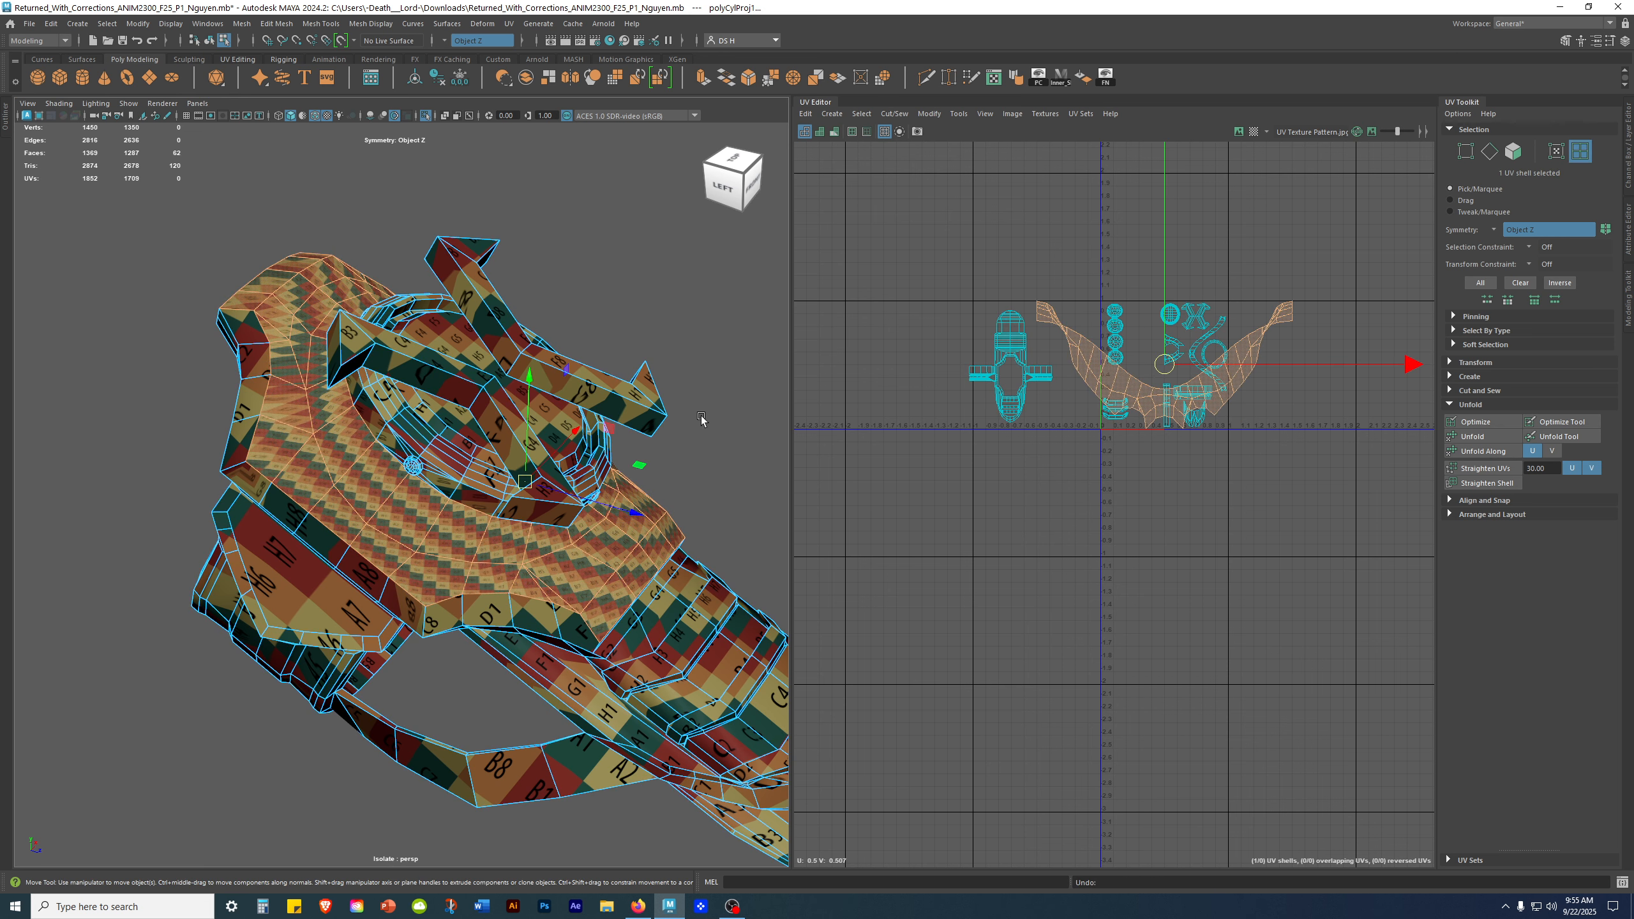
middle_click_drag(1266, 380, 1134, 435, "alt")
right_click_drag(1193, 422, 1470, 529, "alt")
middle_click_drag(1173, 456, 1550, 339, "alt")
middle_click_drag(1307, 328, 984, 365, "alt")
scroll(1215, 364, "up", 5)
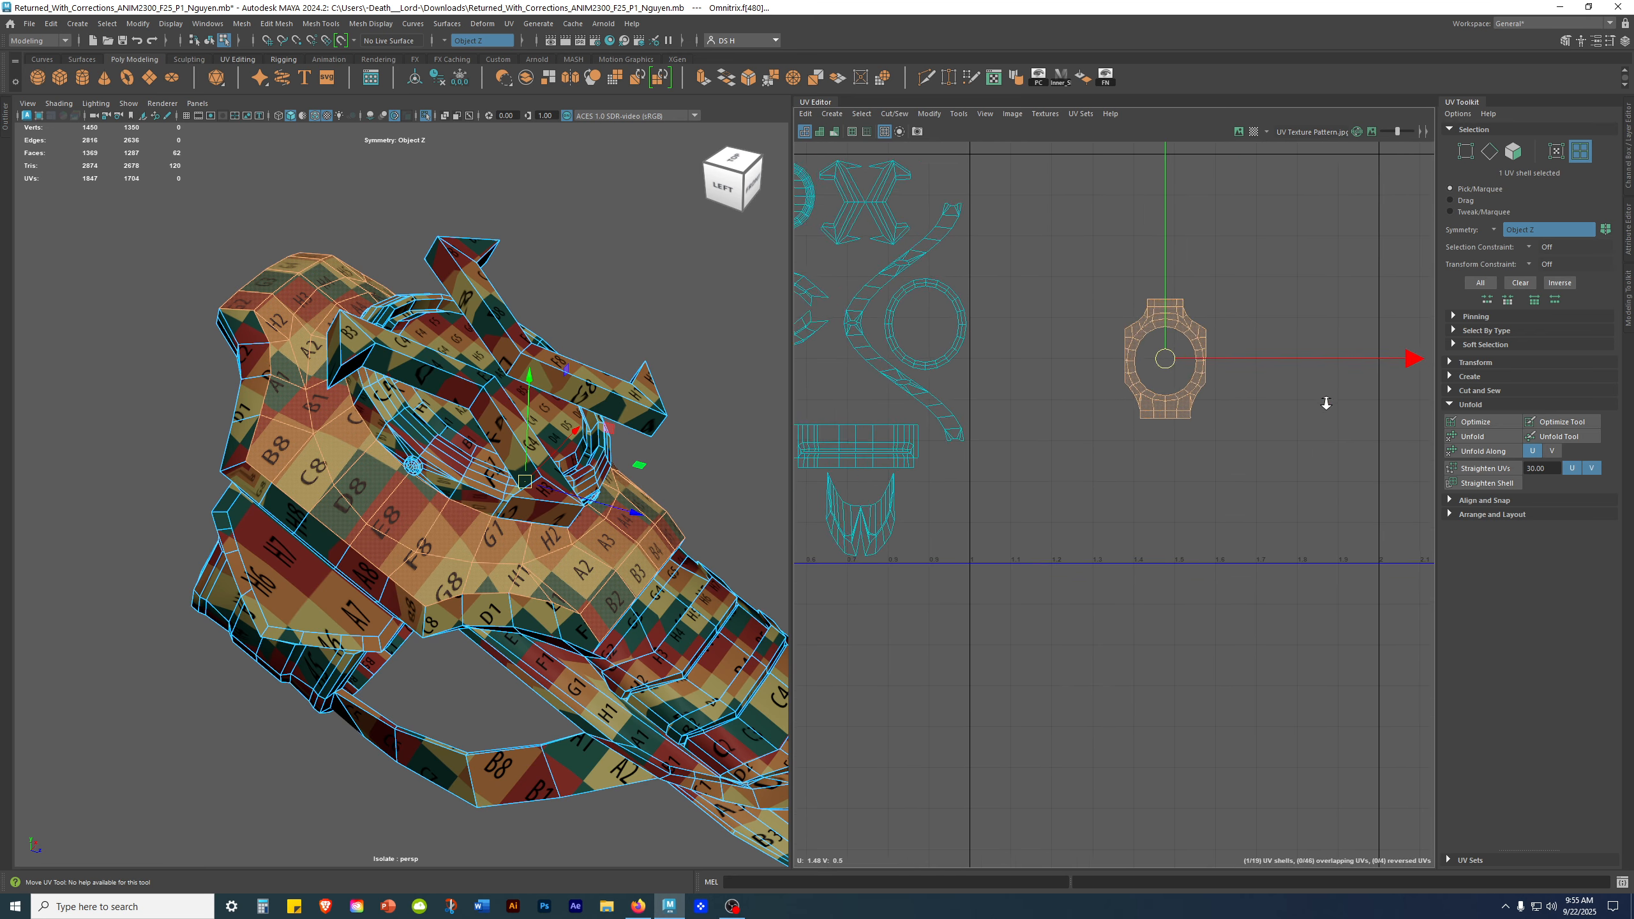
Step: Check the ring-shaped shell's checker pattern from the model's side and clear the shell selection
left_click_drag(460, 521, 513, 410, "alt")
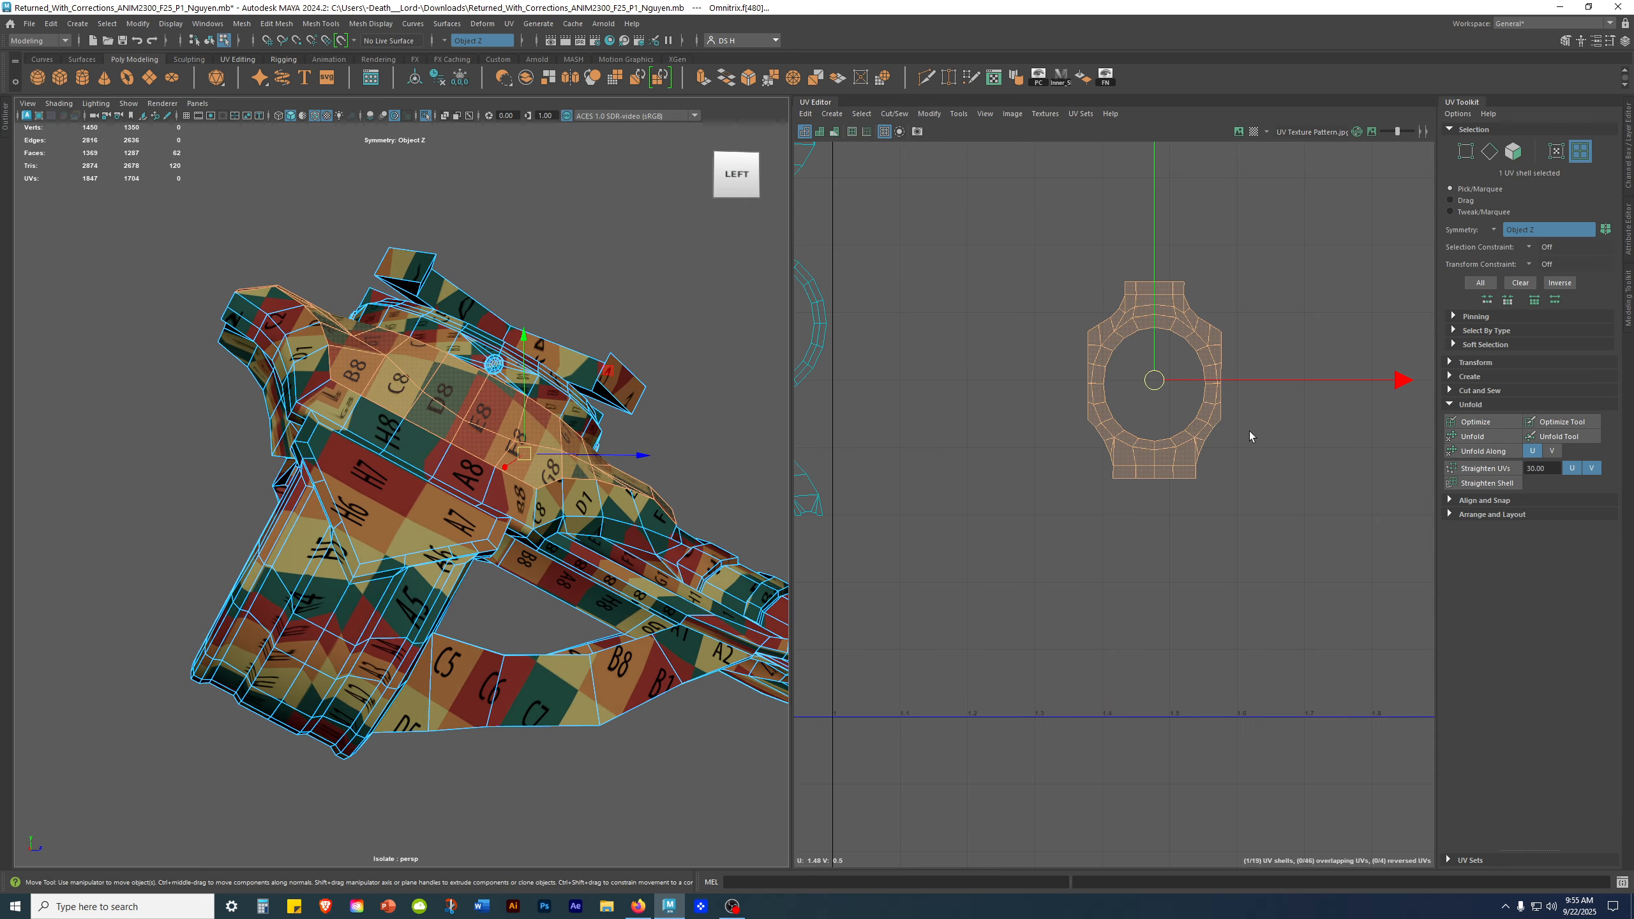
left_click_drag(314, 660, 422, 621, "alt")
left_click(1220, 585)
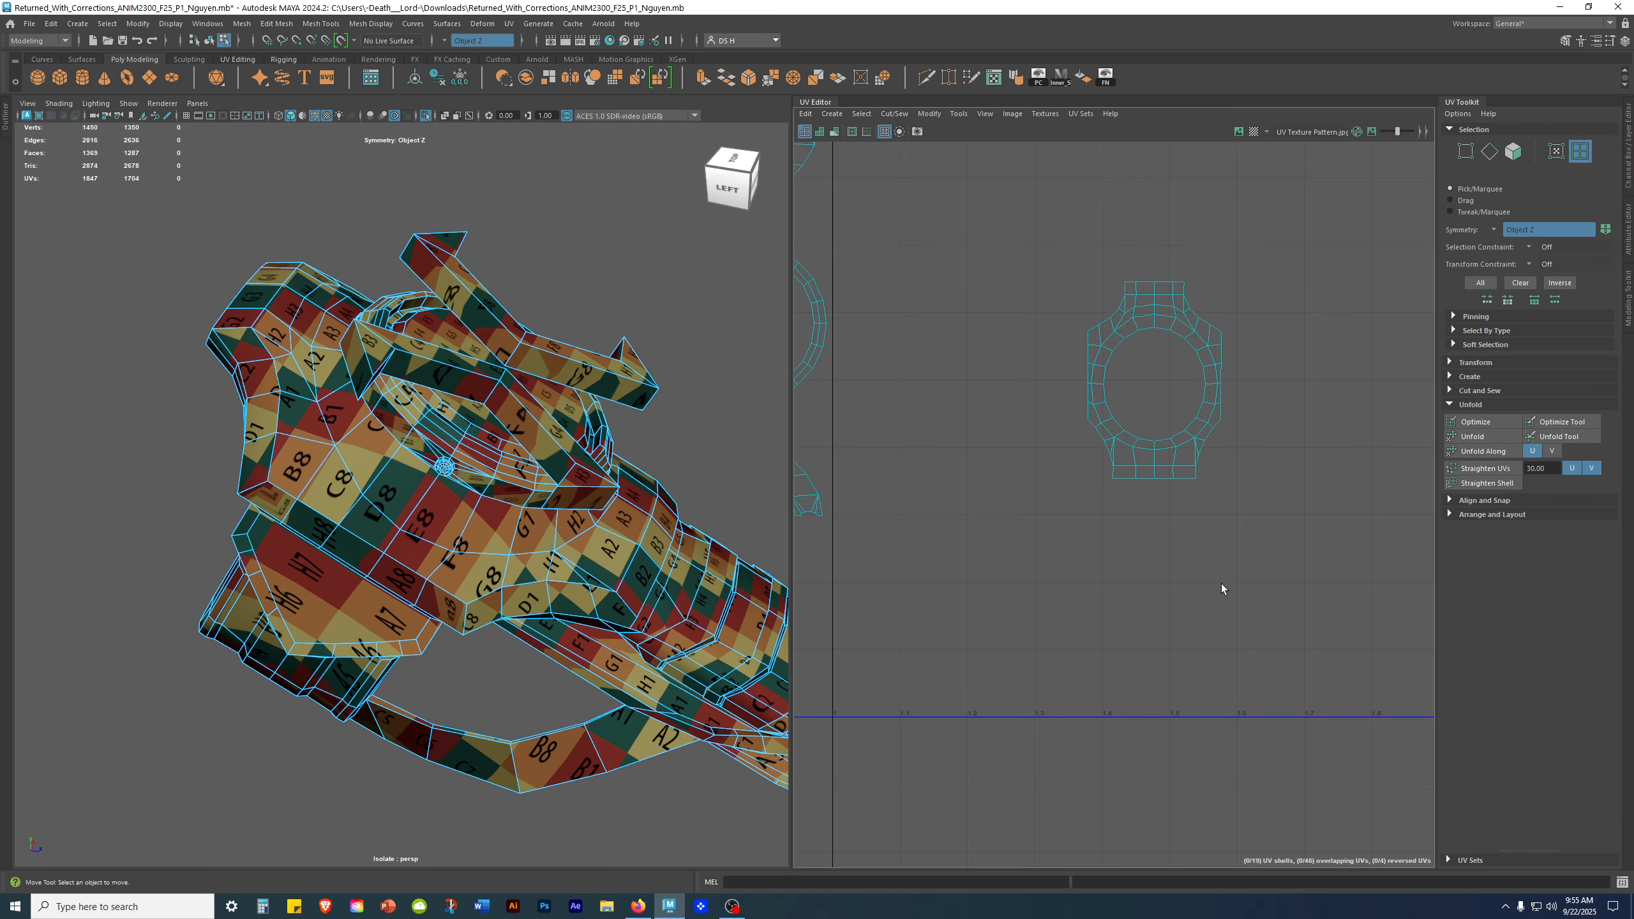
Step: Select the ring-shaped UV shell and try to unfold it
left_click(1138, 348)
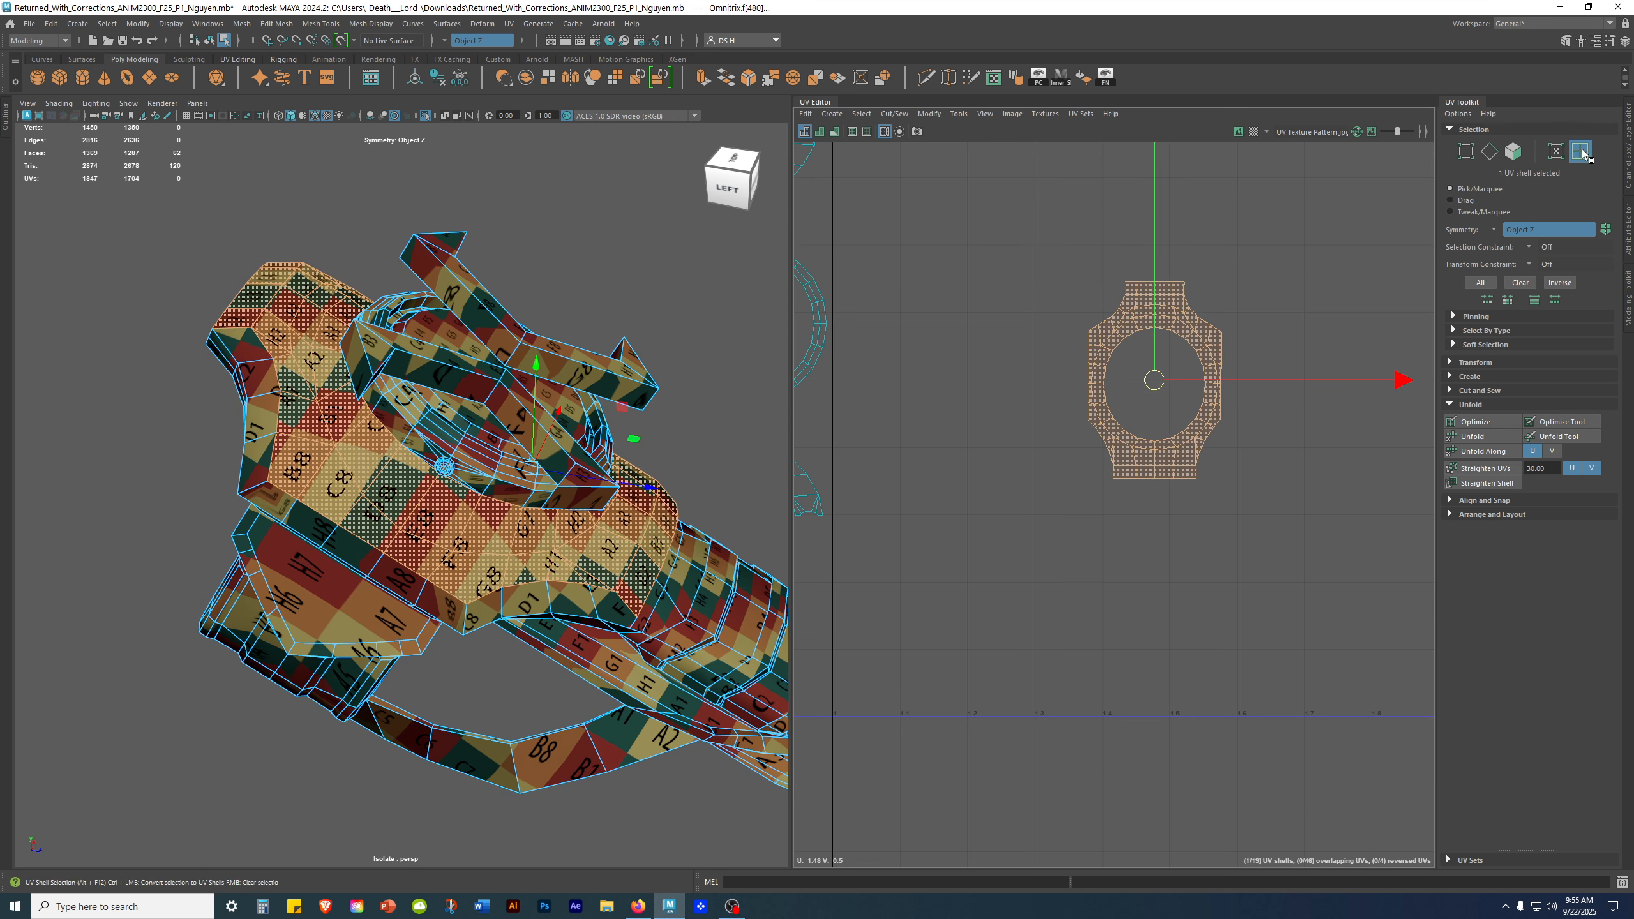
middle_click_drag(1143, 555, 1148, 562, "alt")
left_click_drag(507, 632, 505, 575, "alt")
middle_click_drag(1158, 545, 1036, 537, "alt")
key("q")
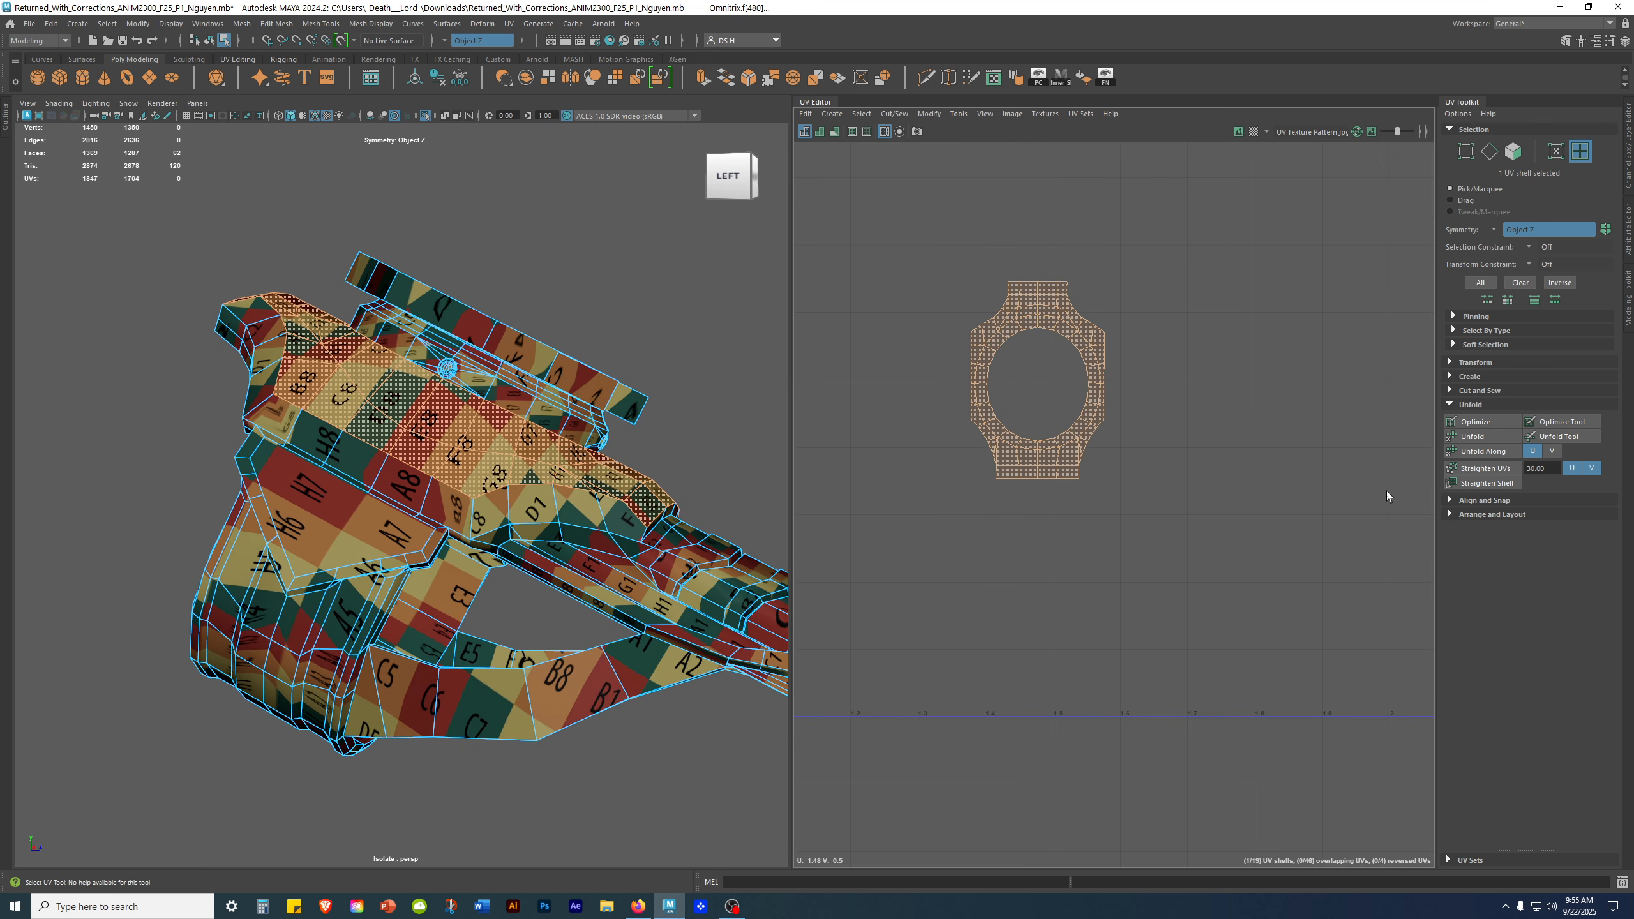
left_click(1478, 404)
left_click(1478, 405)
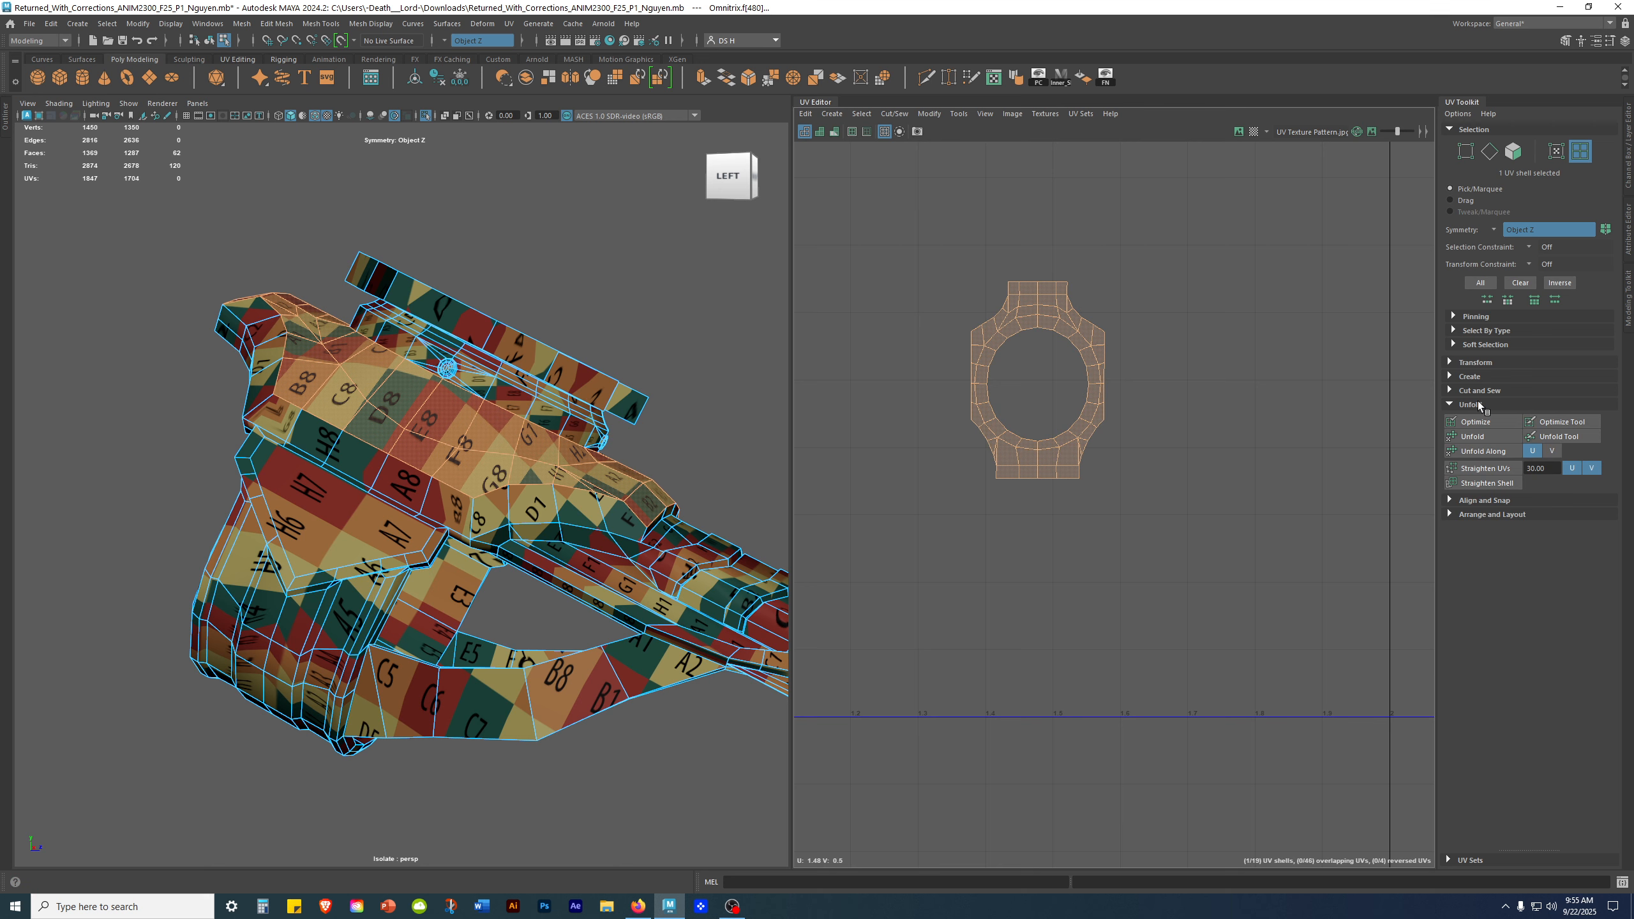
left_click(1484, 438)
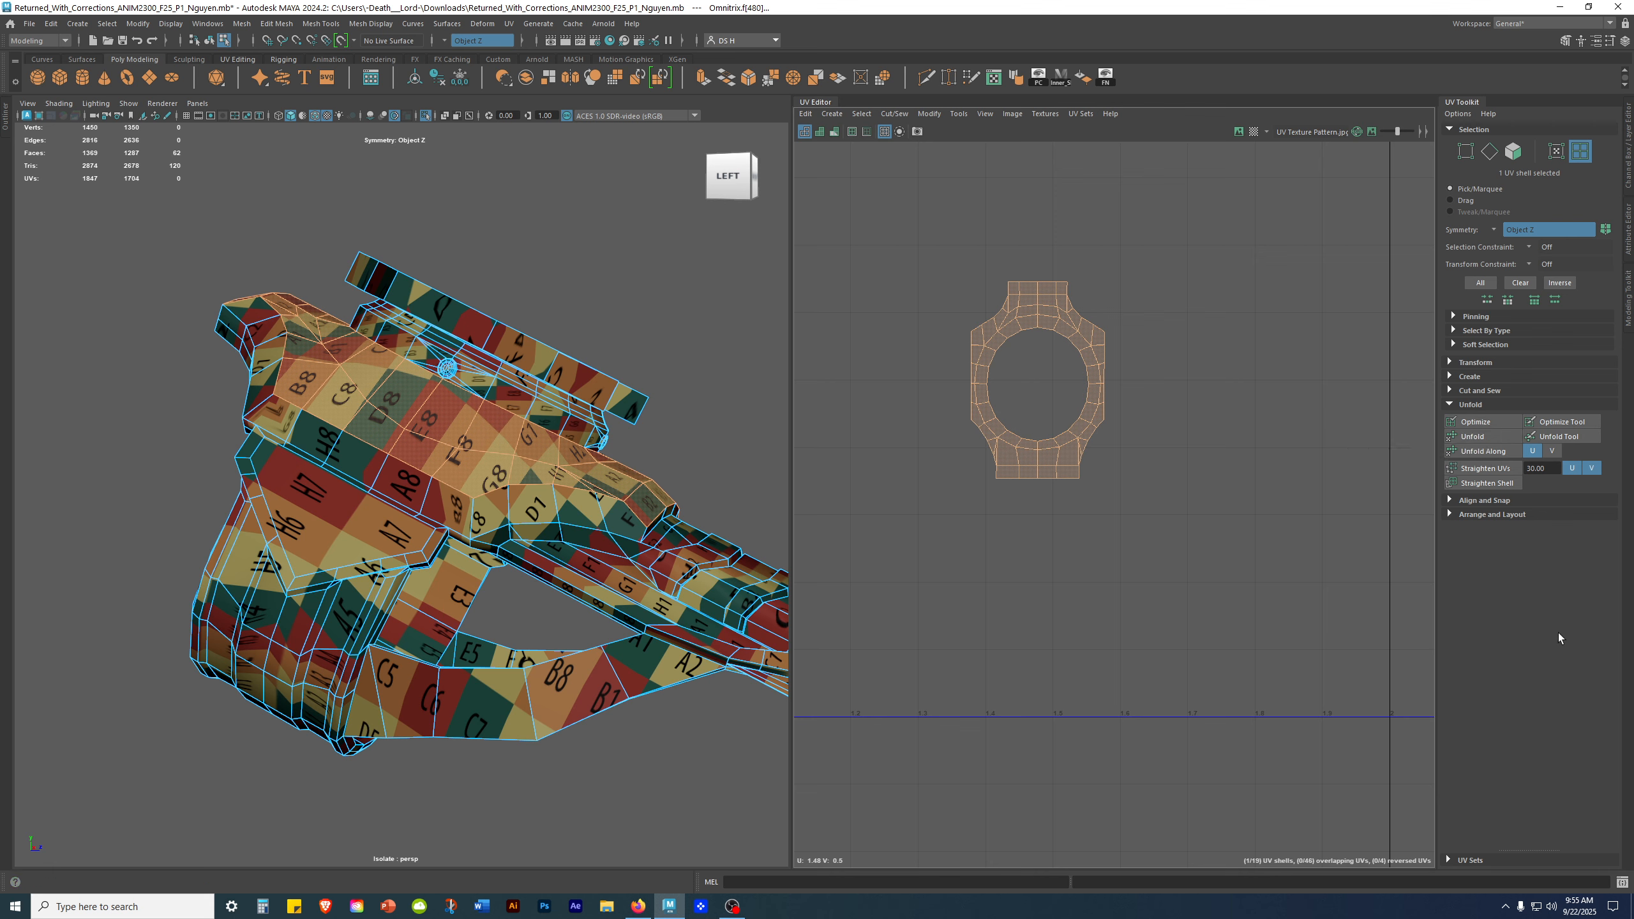
left_click(1500, 436)
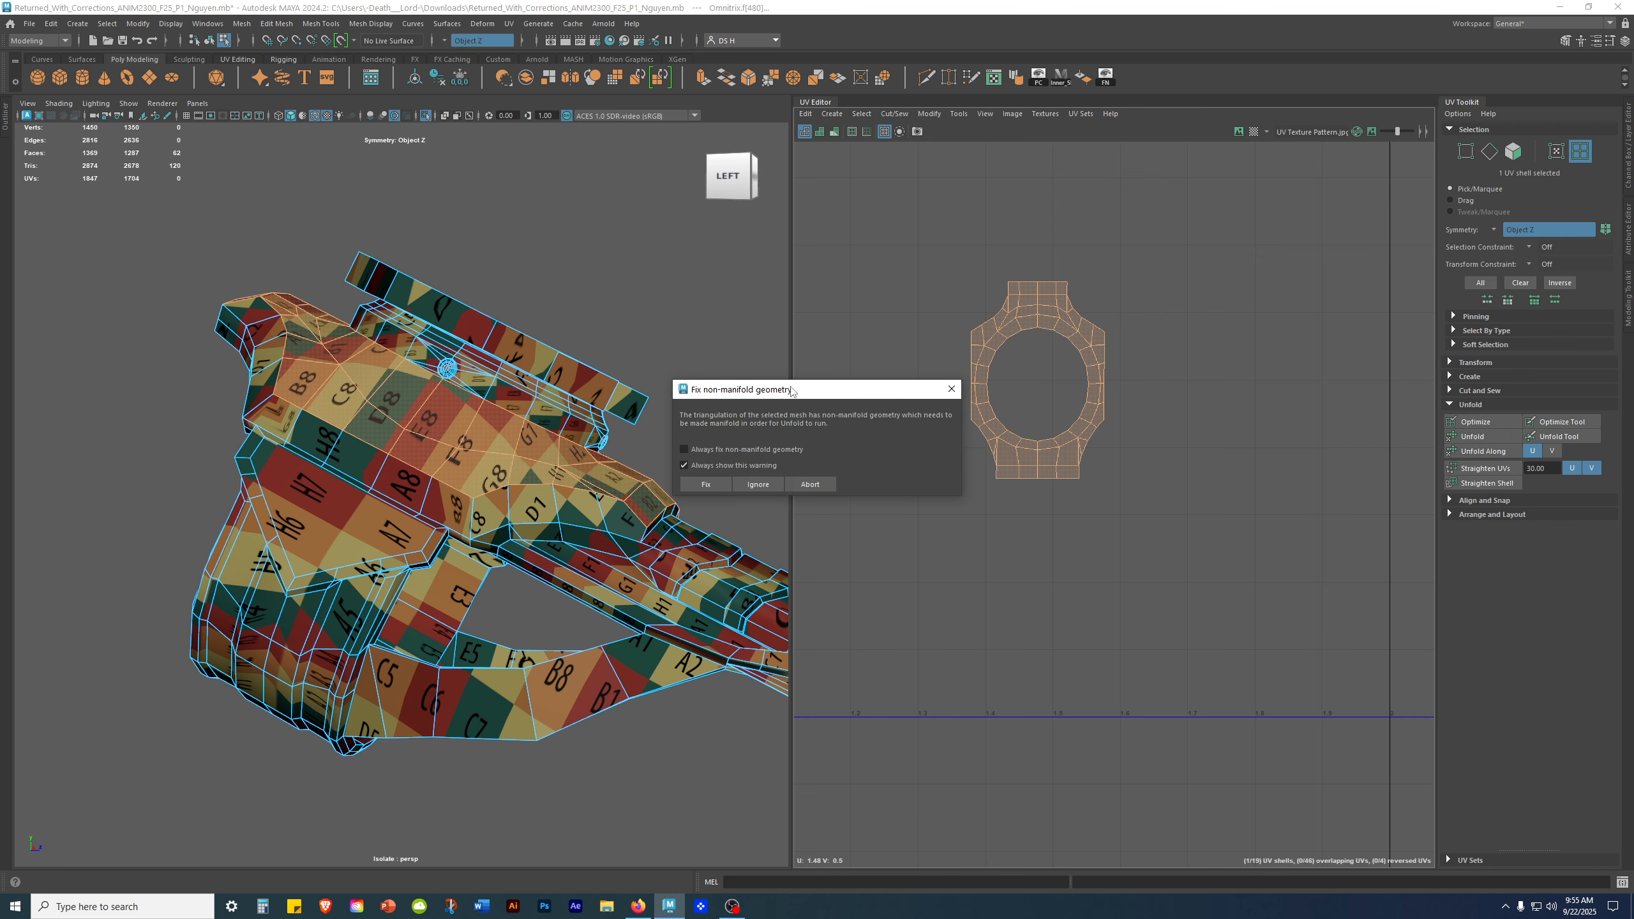
left_click_drag(792, 392, 769, 286)
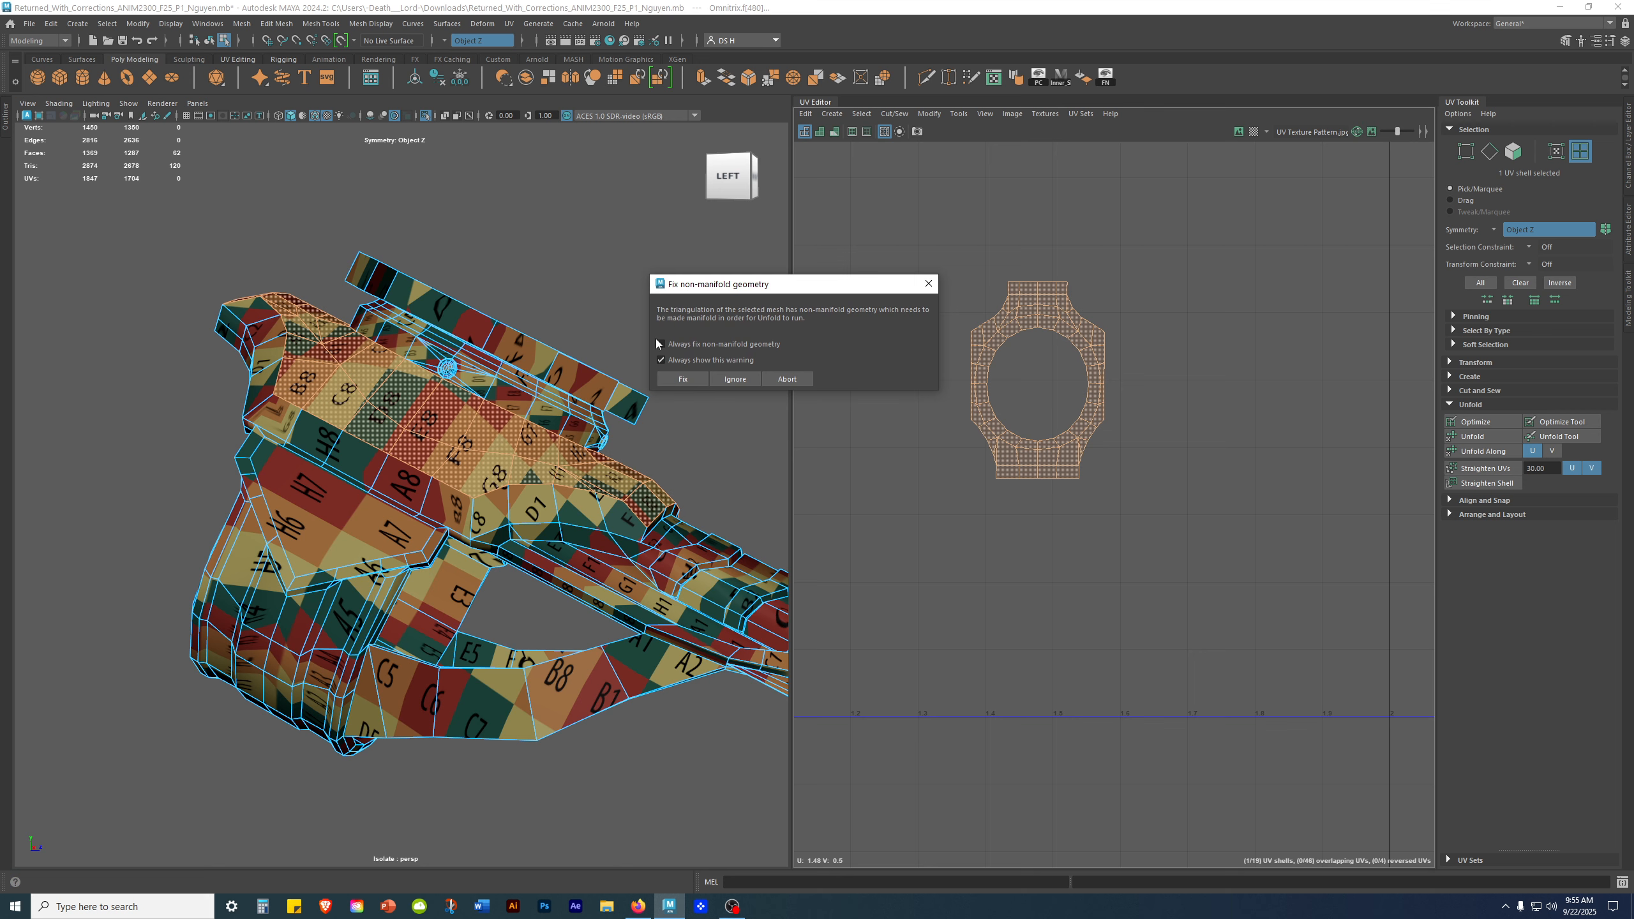
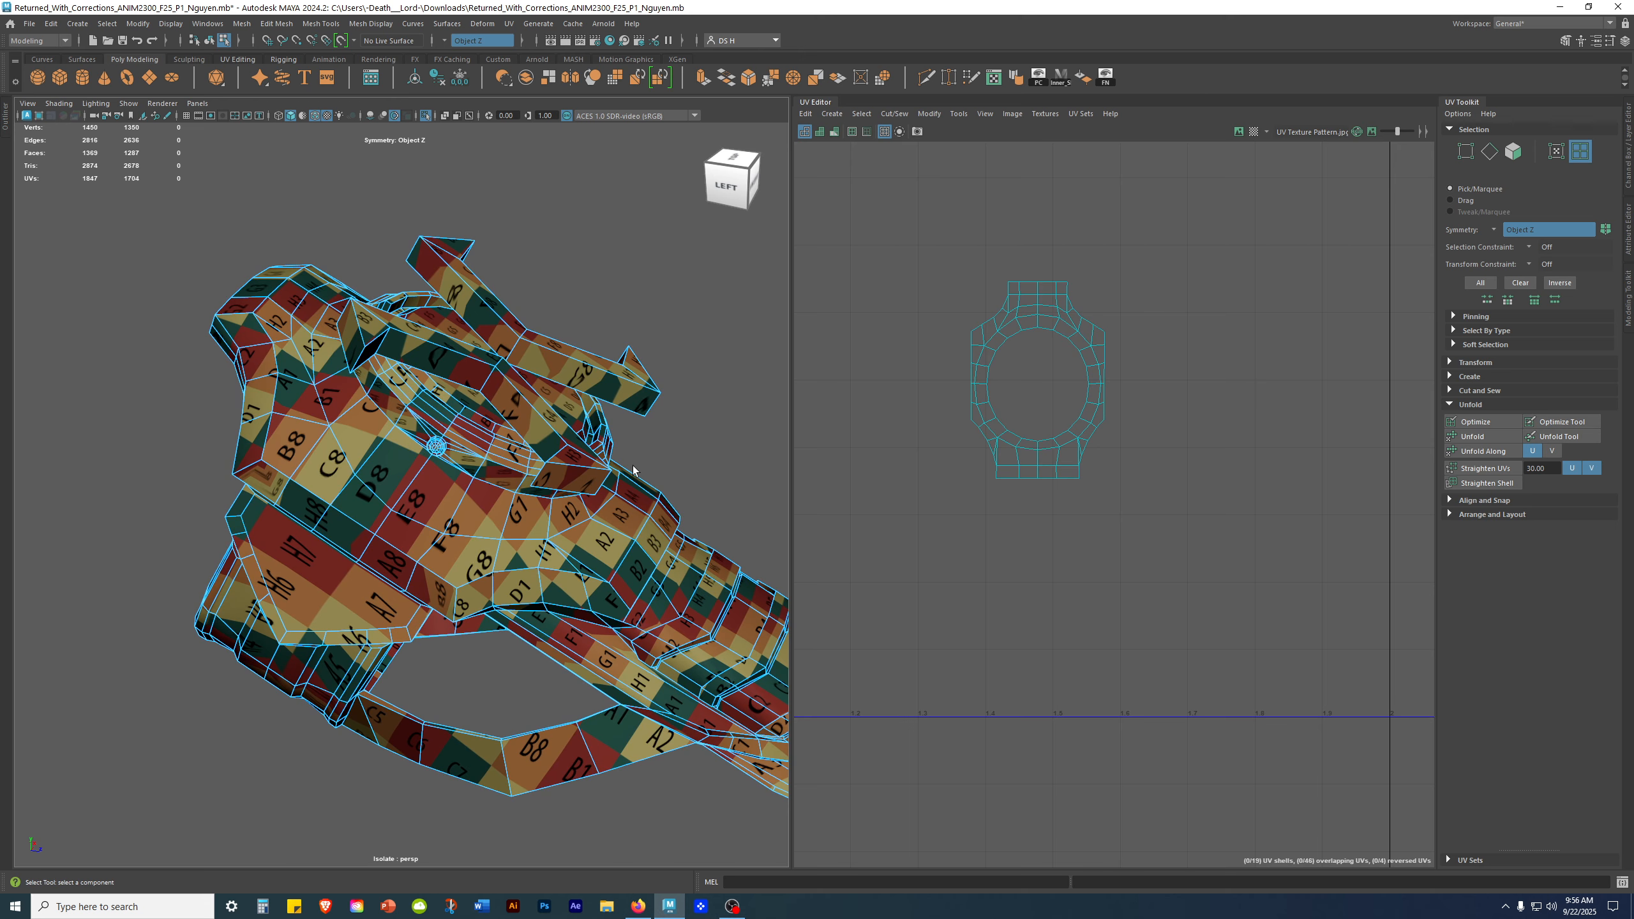
Step: Select the ring-shaped shell again and examine its checker pattern from the model's side
left_click(1027, 335)
left_click_drag(448, 424, 421, 360, "alt")
left_click_drag(482, 403, 309, 348, "alt")
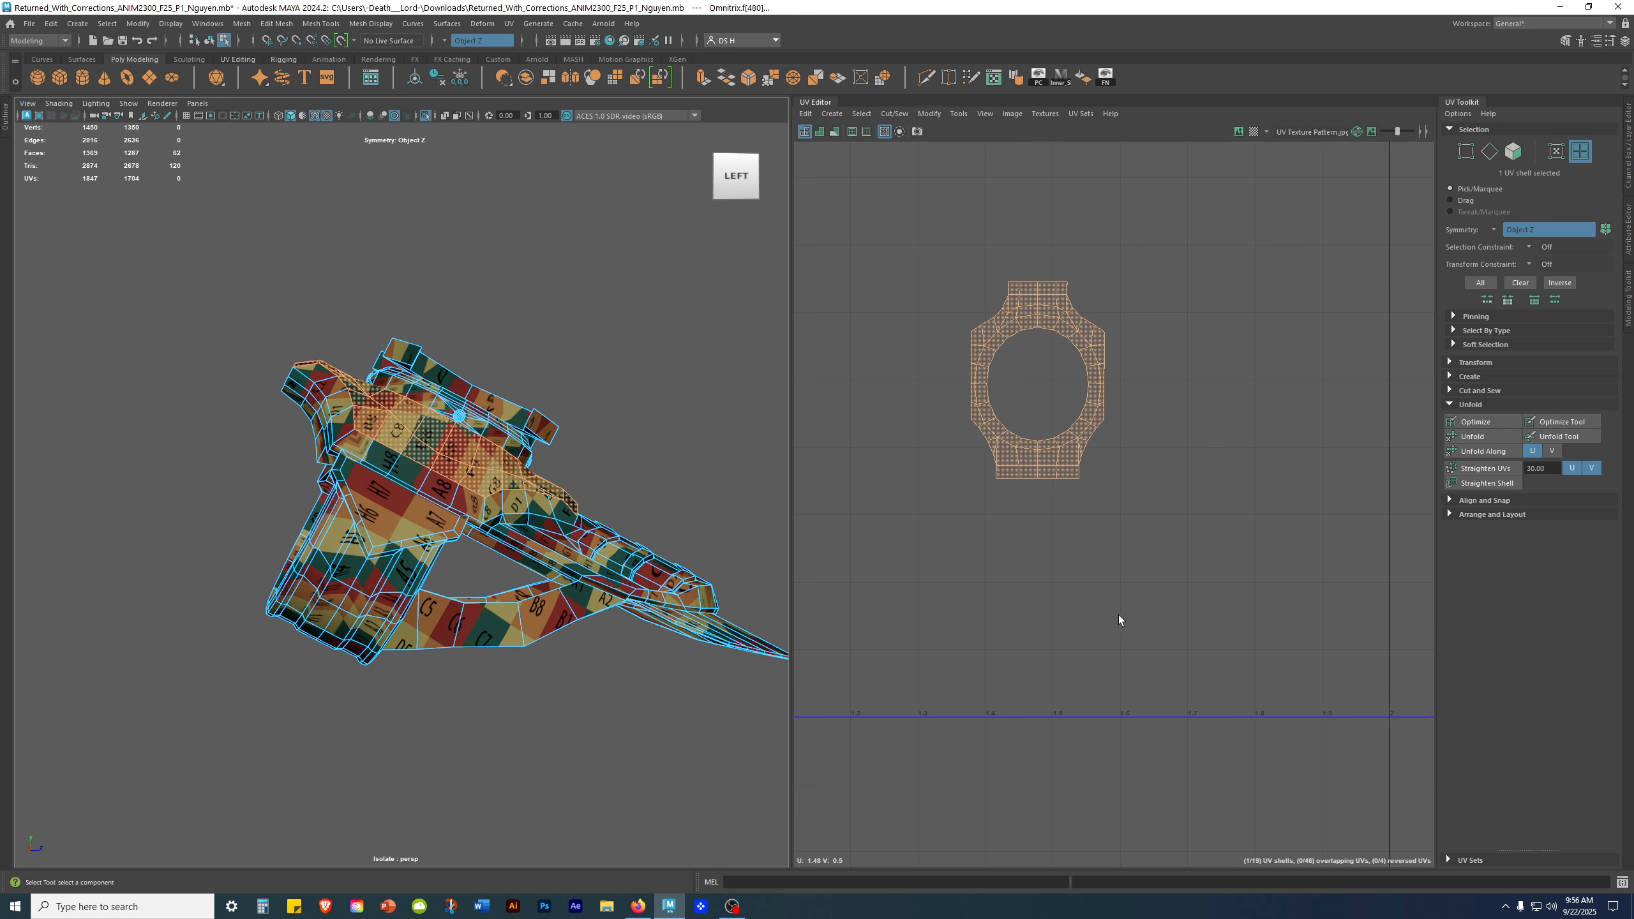
left_click_drag(739, 580, 651, 527, "alt")
scroll(1142, 492, "down", 3)
left_click(1108, 514)
Step: Undo the earlier shell moves, projection mapping, symmetry changes and selections on the Omnitrix
key("ctrl+z")
key("ctrl+z")
key("ctrl+z")
key("ctrl+z")
key("ctrl+z")
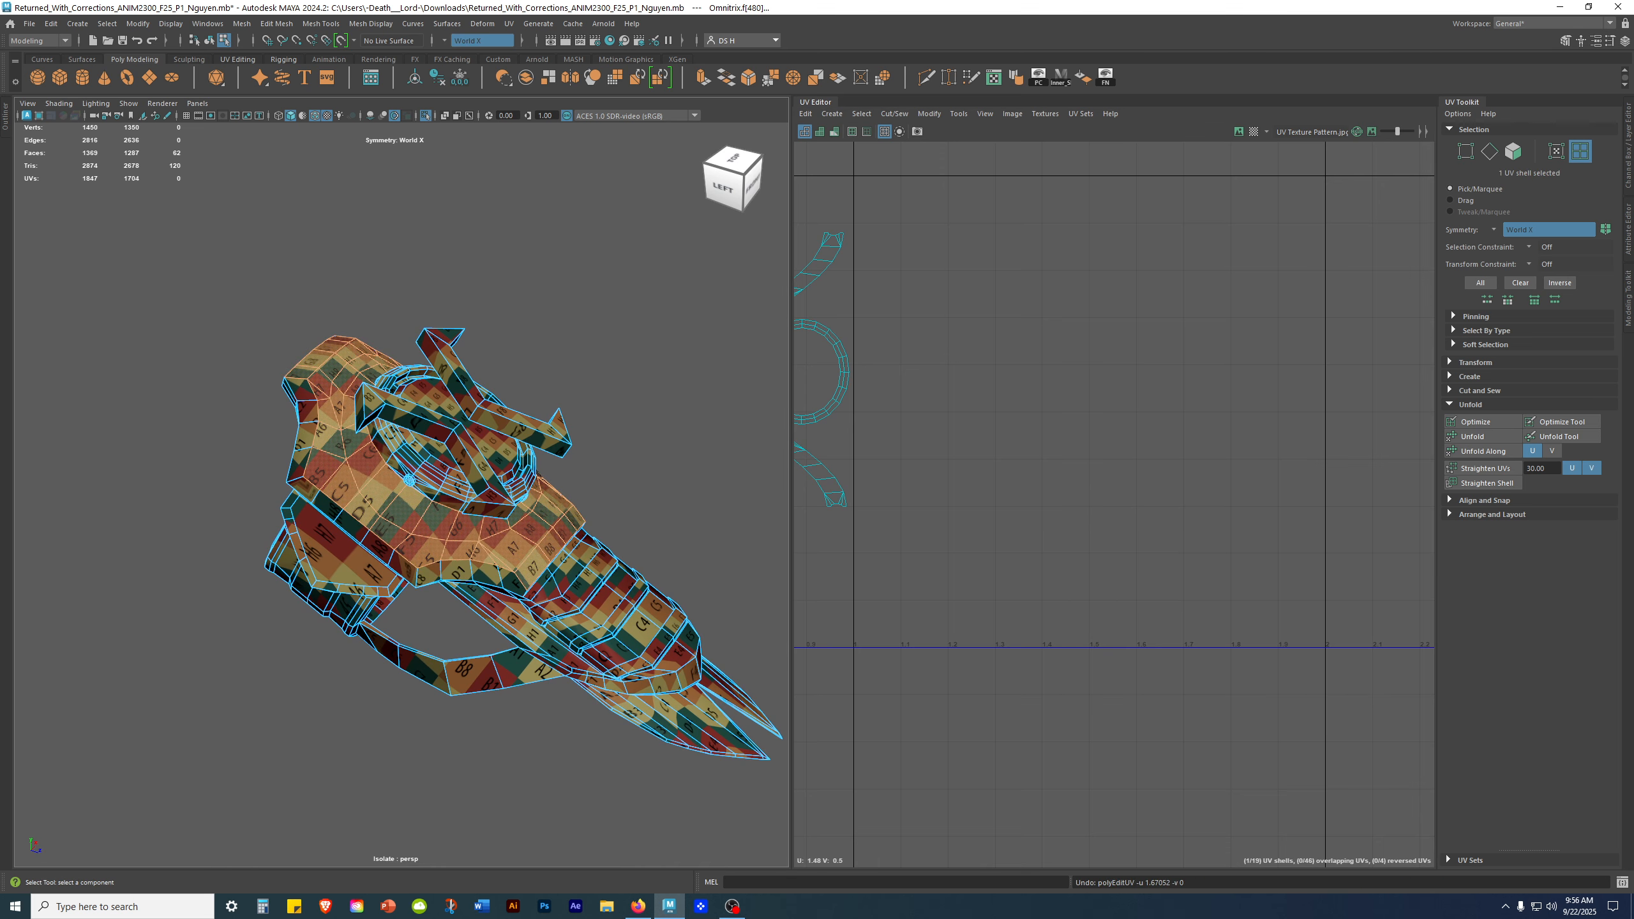
right_click_drag(1124, 558, 919, 591, "alt")
middle_click_drag(920, 591, 1121, 577, "alt")
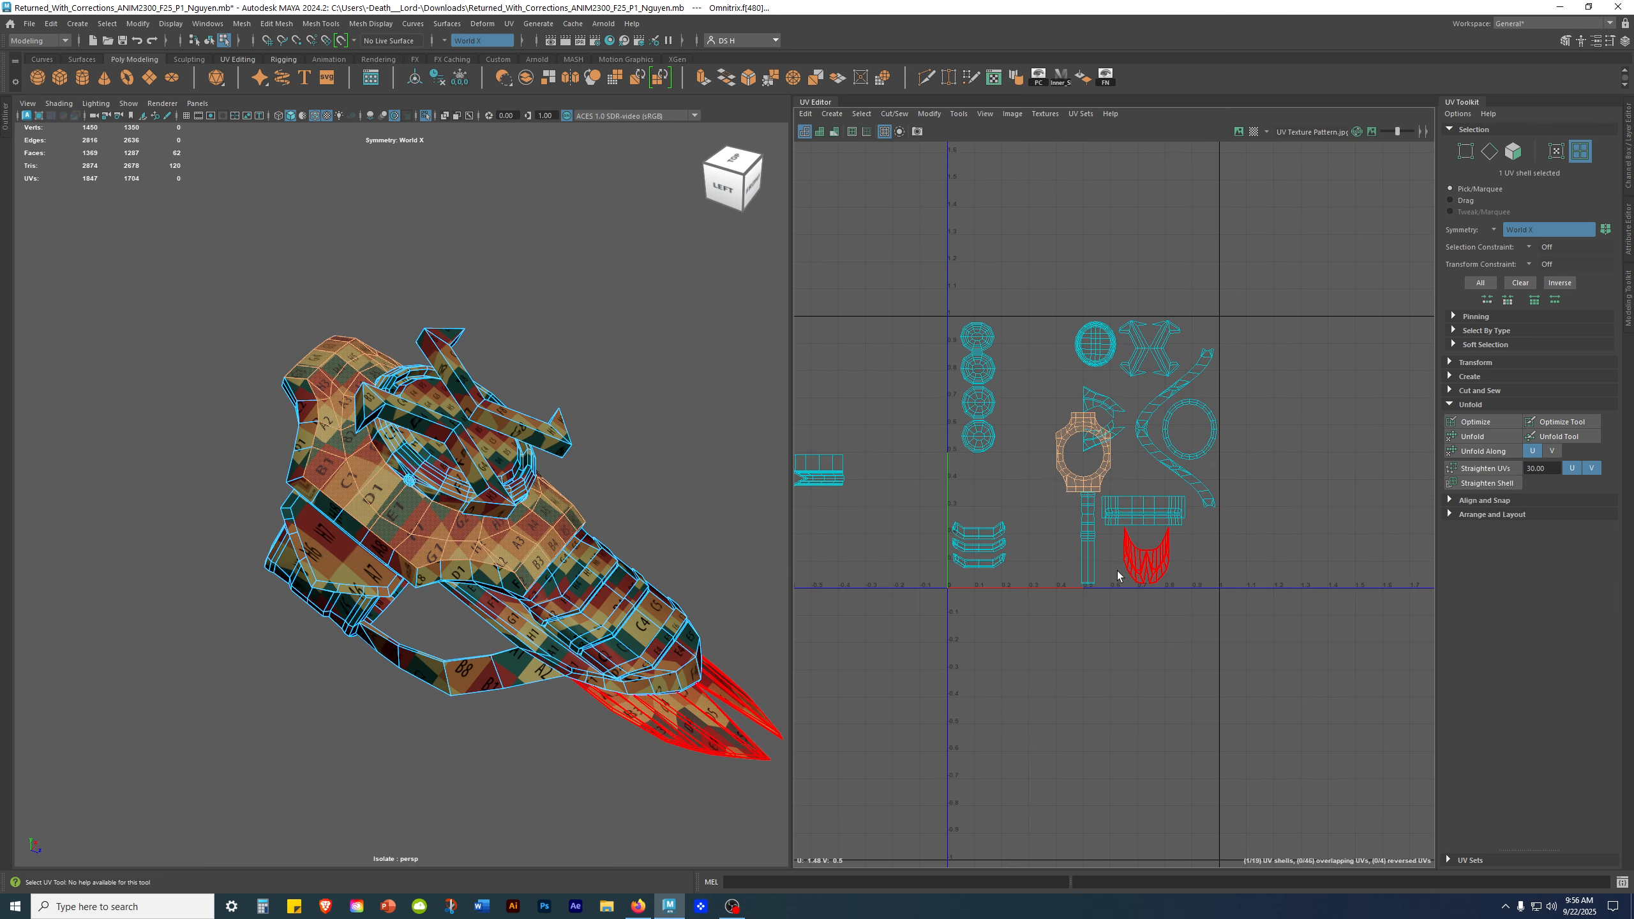
key("ctrl+z")
key("ctrl+z")
right_click_drag(1156, 660, 1023, 673, "alt")
key("ctrl+z")
key("ctrl+z")
key("ctrl+z")
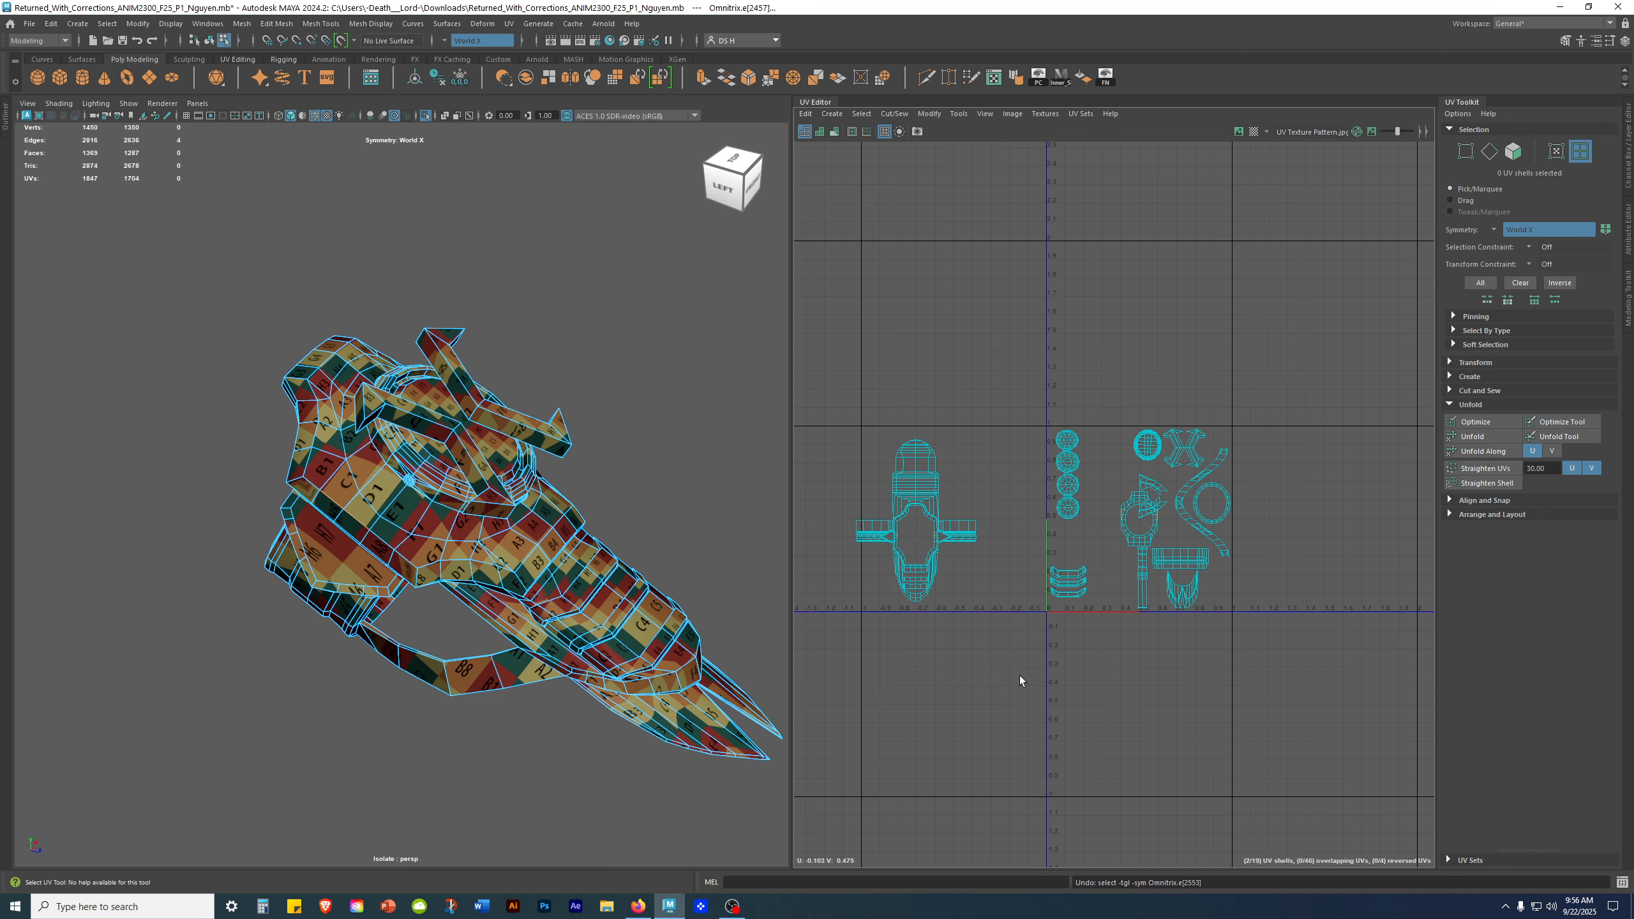
key("ctrl+z")
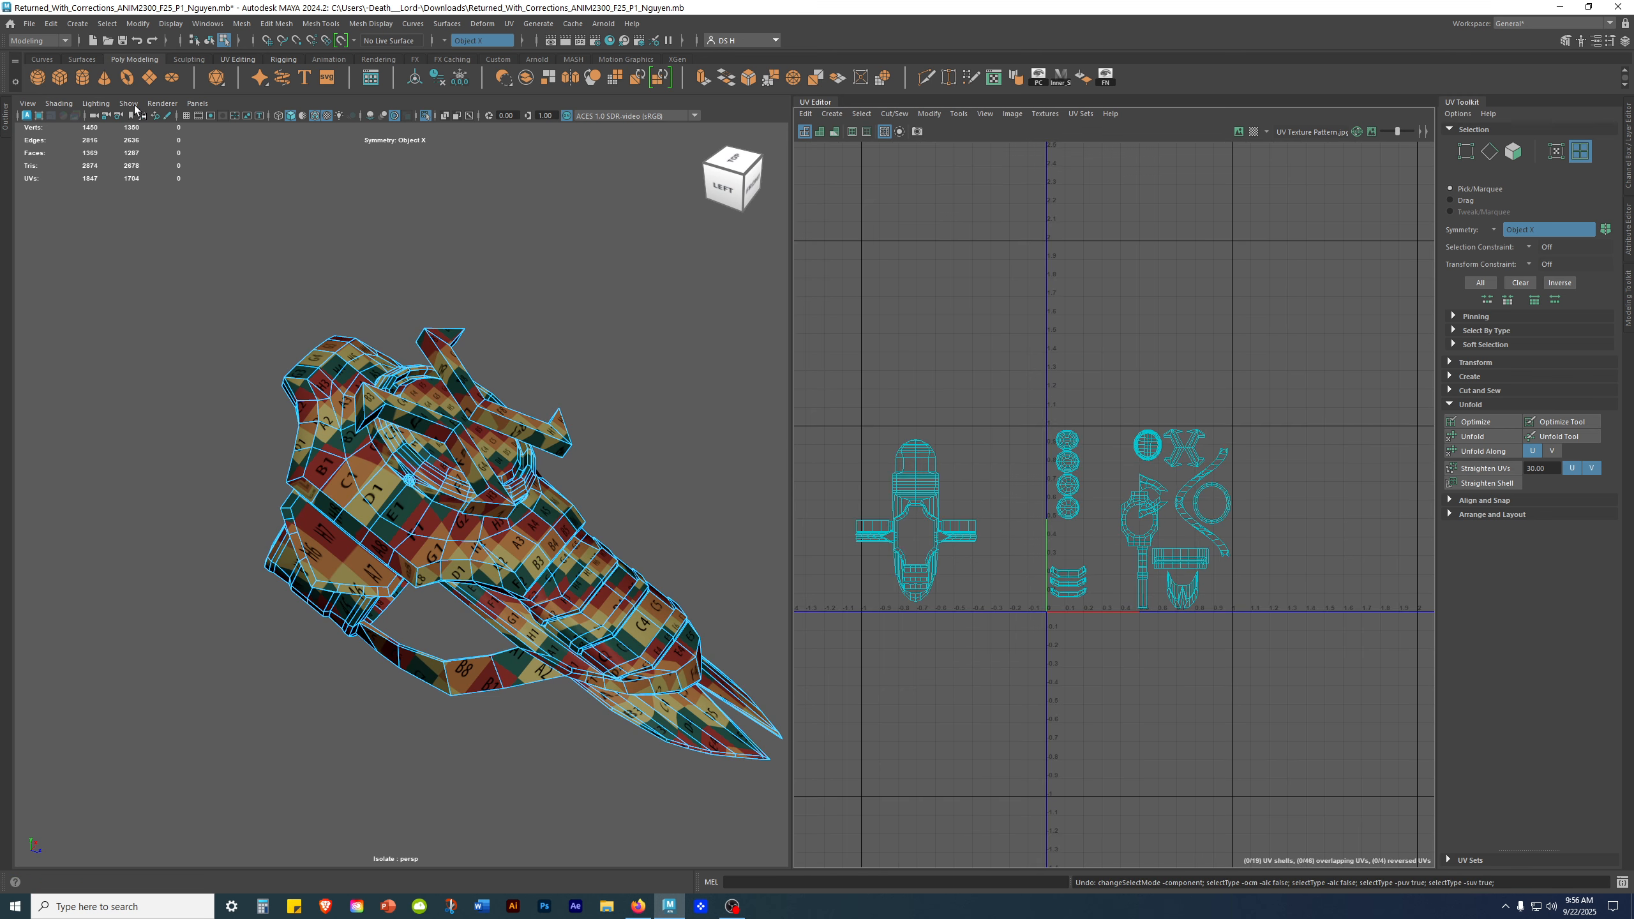
Step: Reopen the Returned_With_Corrections scene file from the Downloads folder without saving the current changes
left_click(27, 24)
left_click(65, 57)
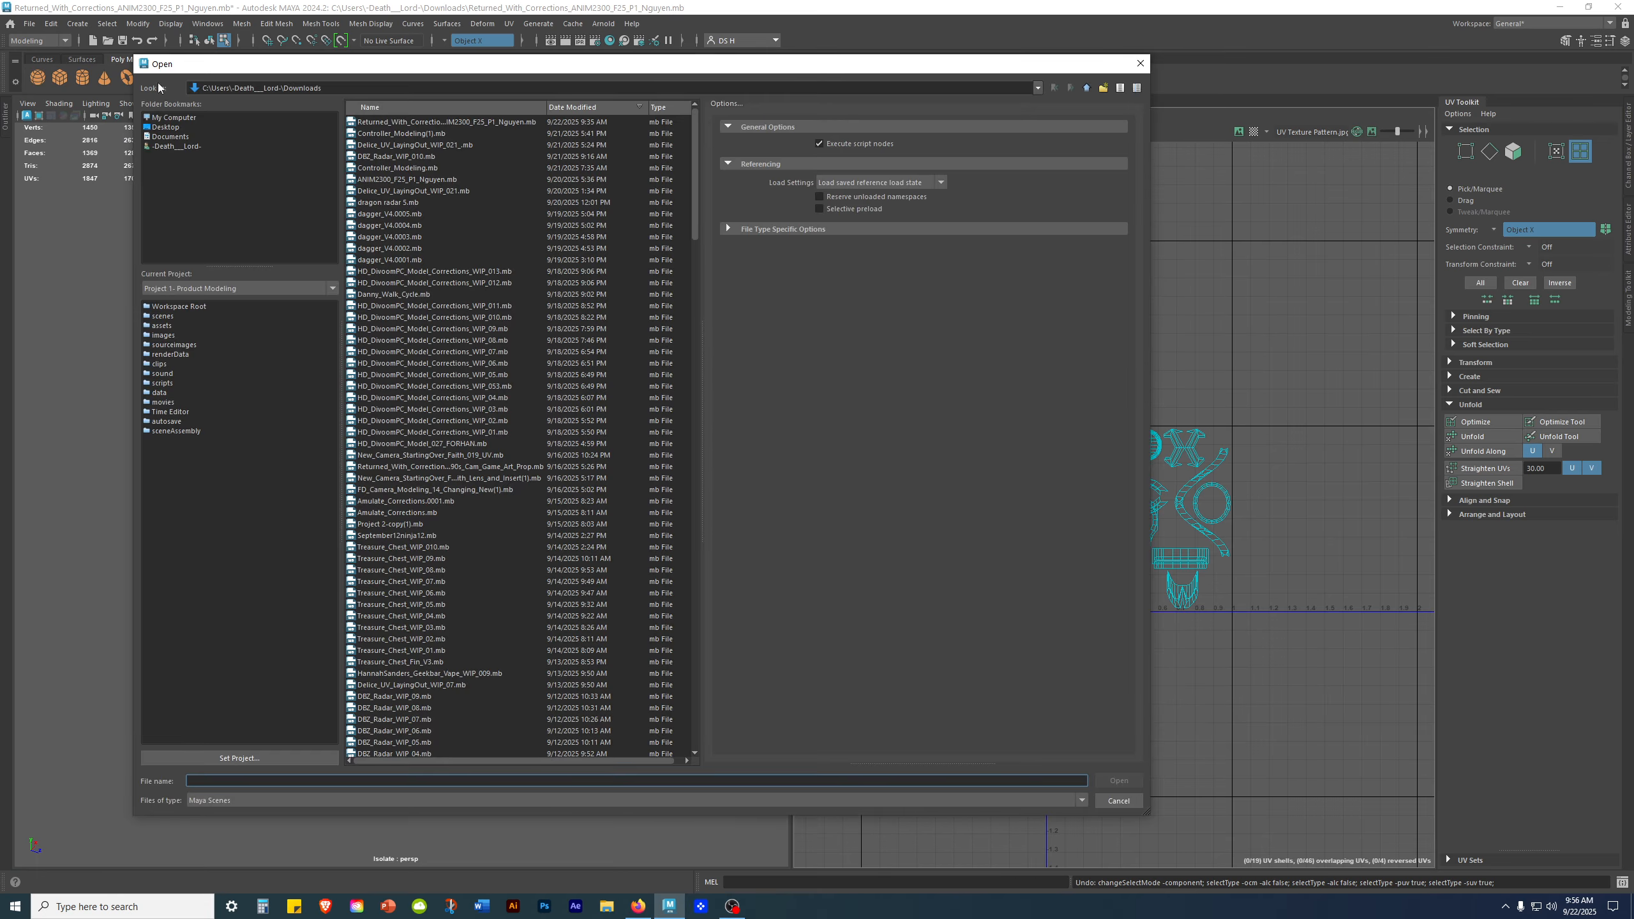
left_click(467, 123)
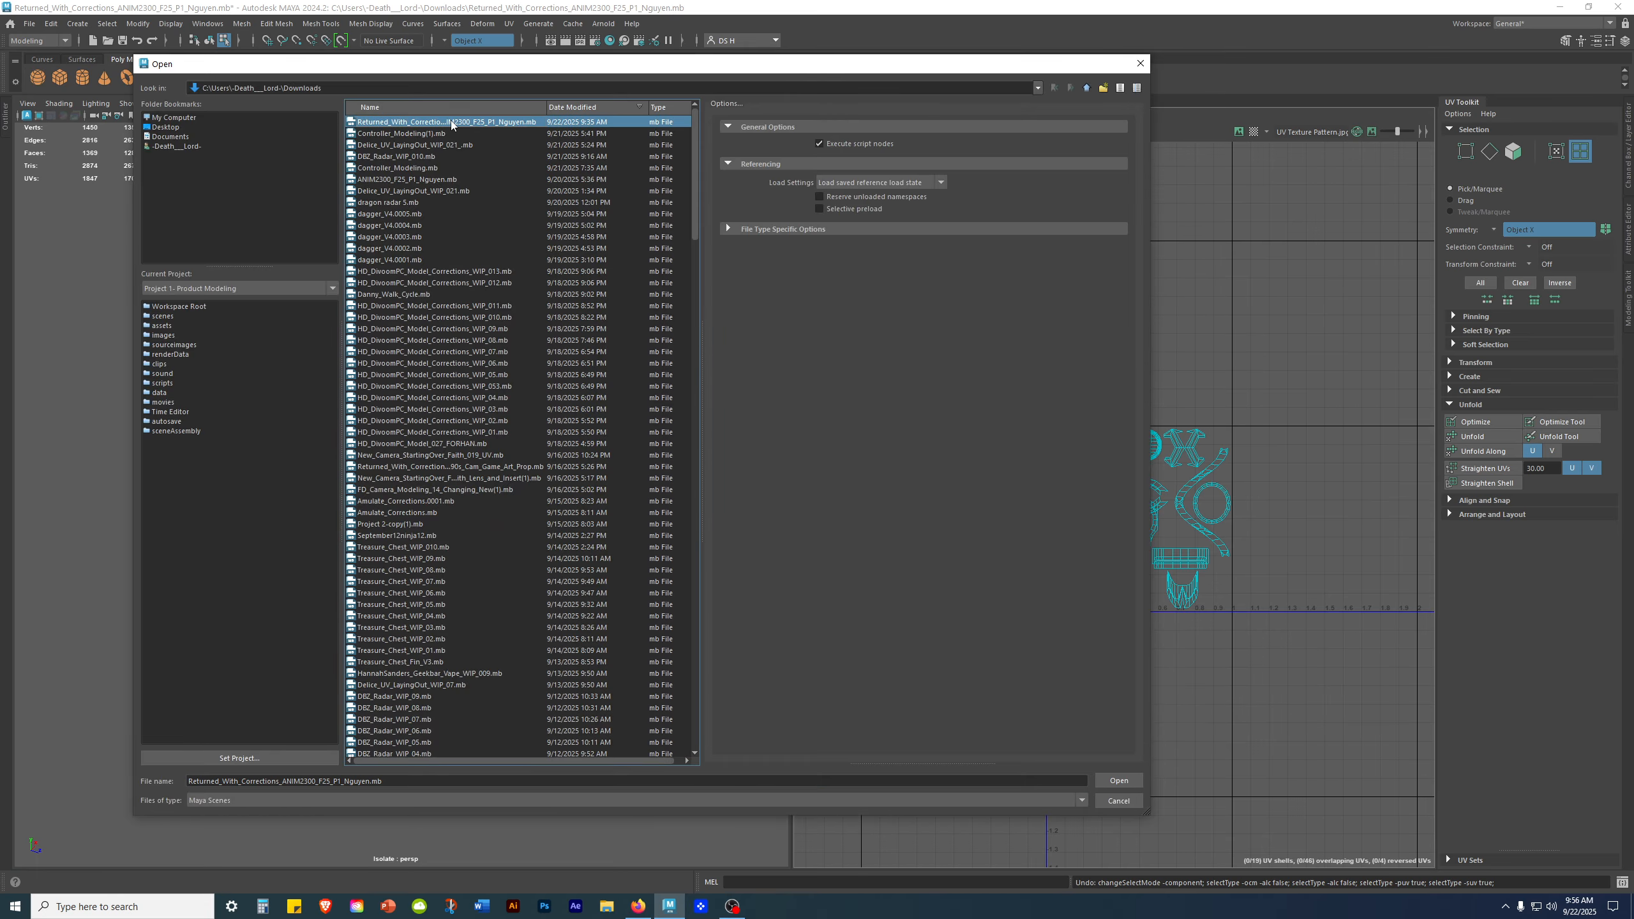
double_click(451, 121)
left_click(810, 461)
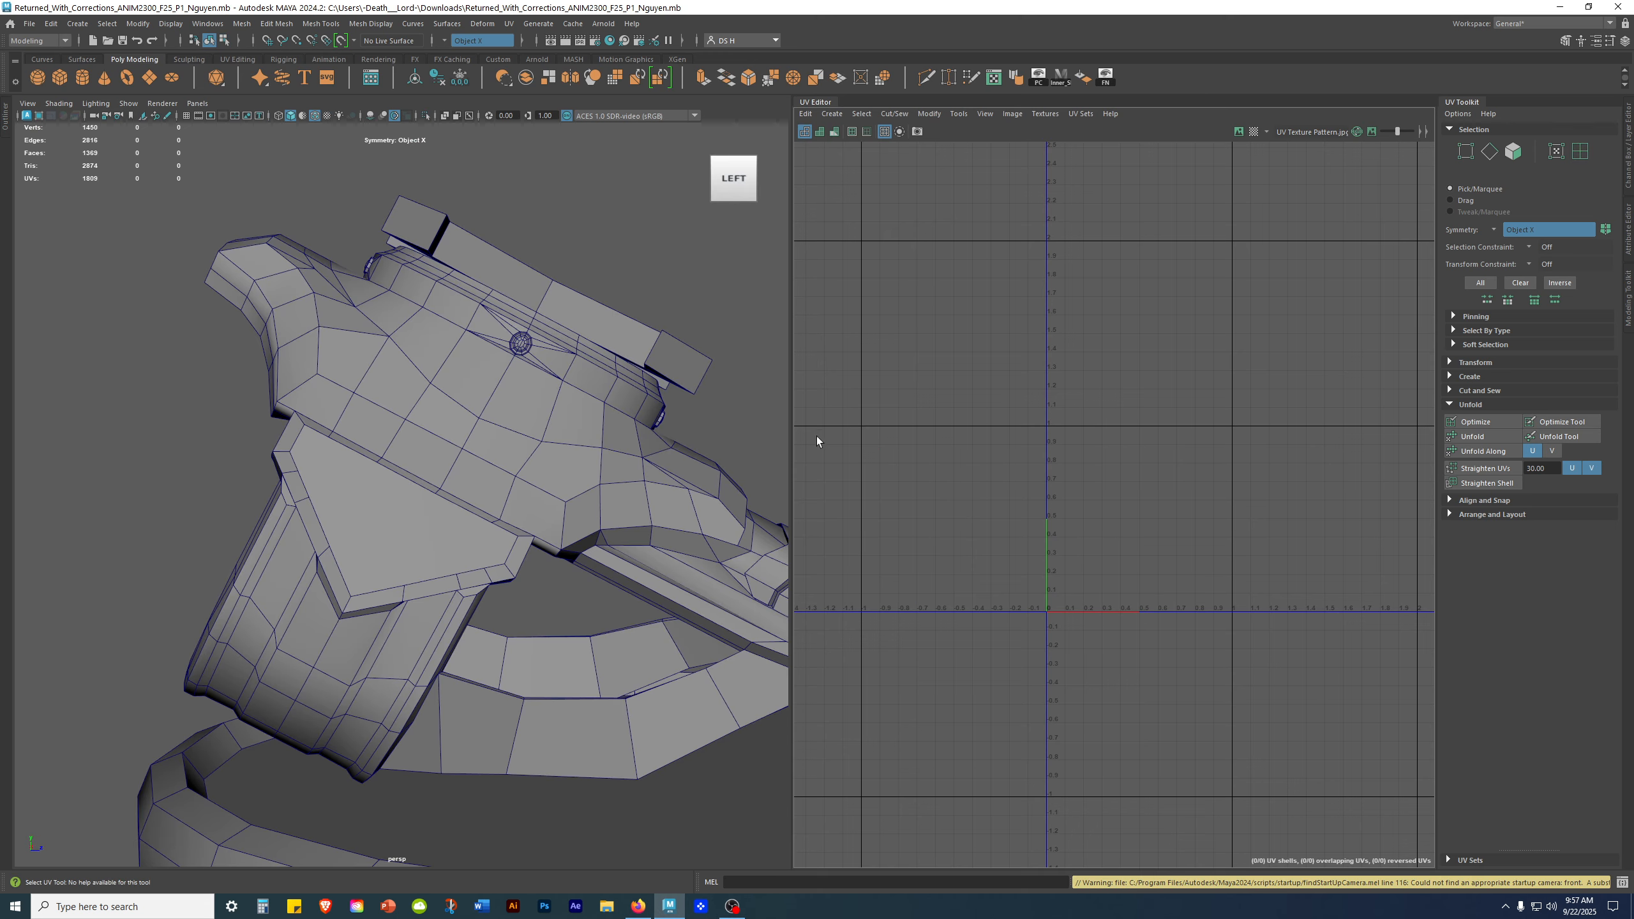
Step: Isolate the Omnitrix model in the viewport and switch to face selection
left_click(562, 434)
right_click_drag(1073, 547, 1194, 530, "alt")
left_click_drag(669, 463, 565, 508, "alt")
middle_click_drag(537, 465, 563, 462, "alt")
left_click_drag(563, 461, 548, 487, "alt")
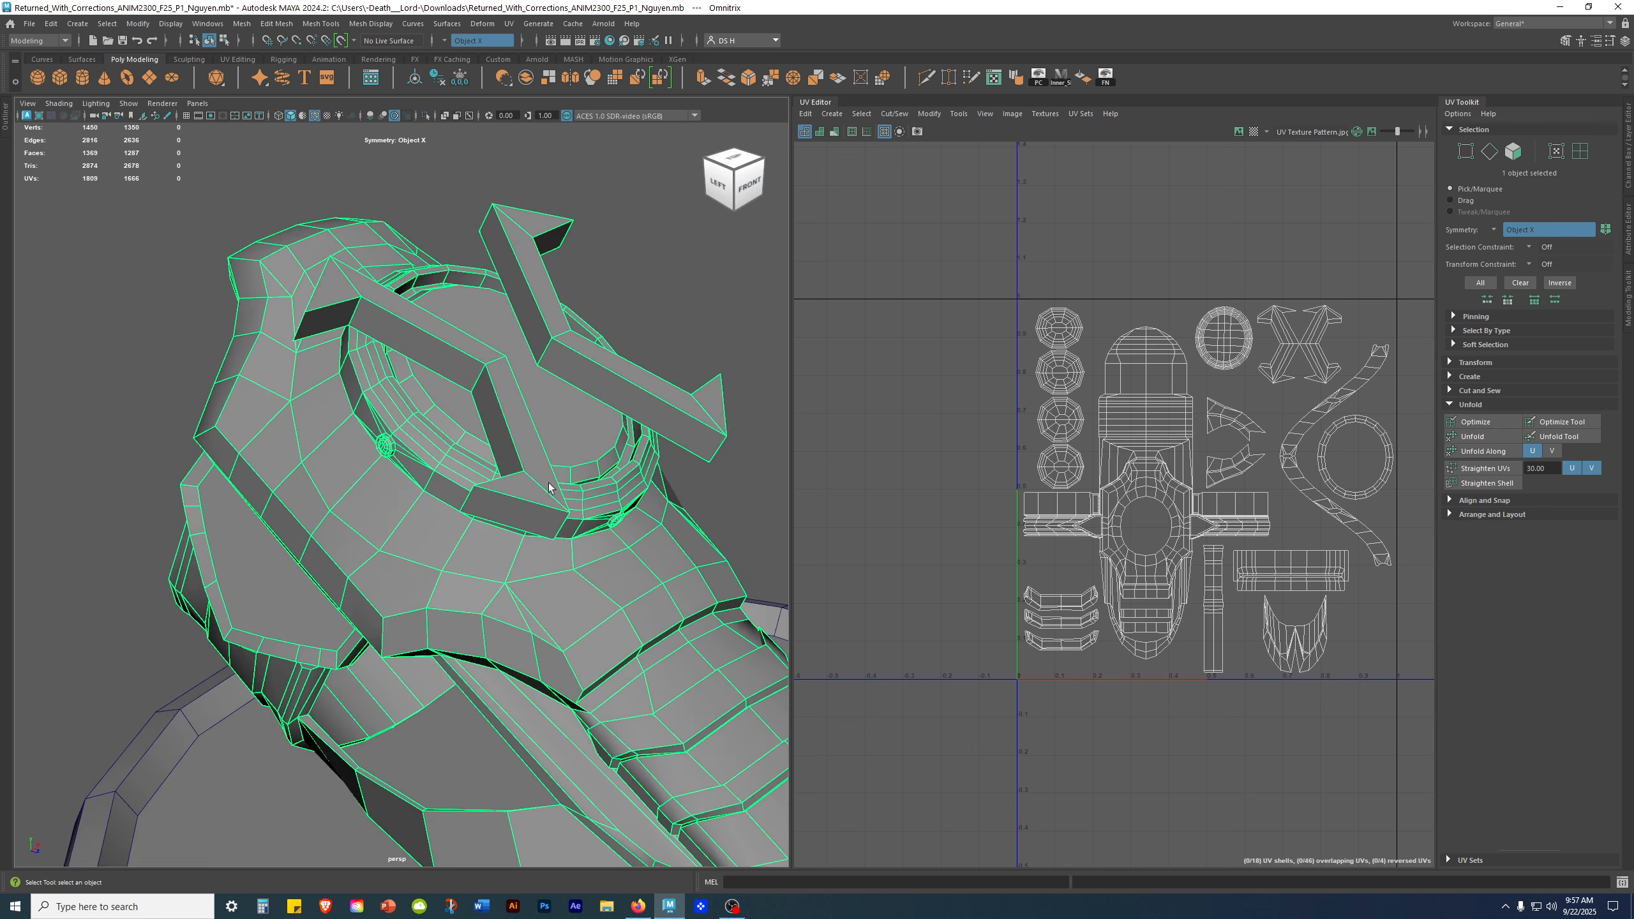
key("ctrl+1")
left_click(161, 502)
left_click(342, 470)
middle_click_drag(1144, 493, 1155, 411, "alt")
left_click_drag(547, 442, 561, 431, "alt")
right_click_drag(401, 400, 409, 434)
scroll(1199, 351, "up", 5)
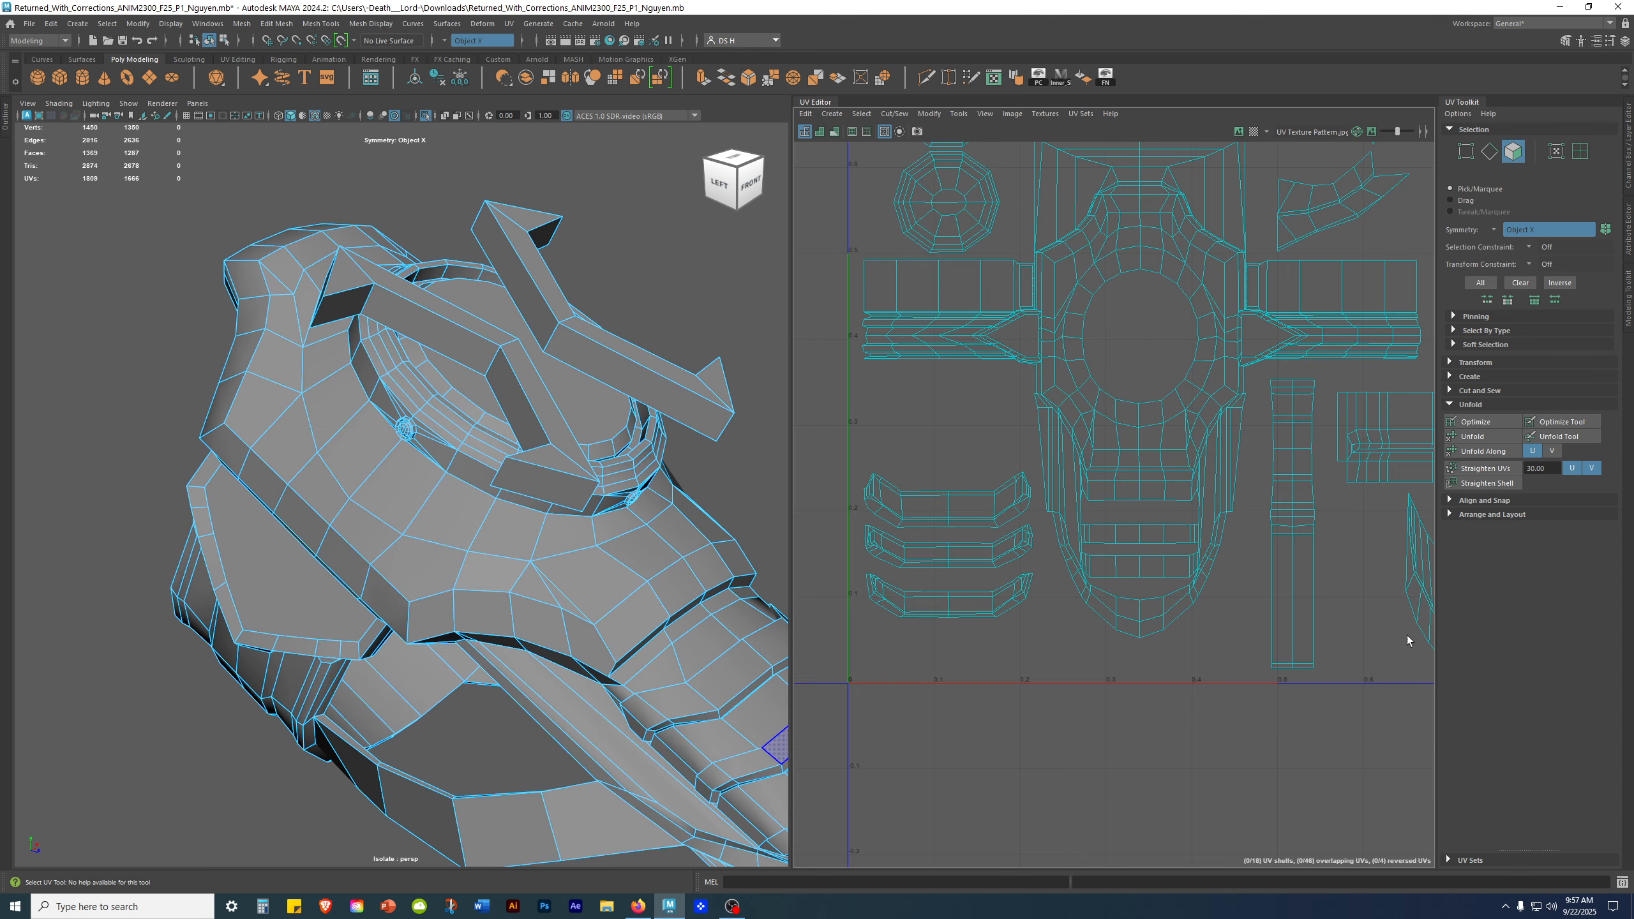
Step: Select the upper arc of faces bordering the oval opening in the main body's UV shell
left_click(1101, 395)
scroll(1109, 430, "up", 2)
left_click(1131, 510)
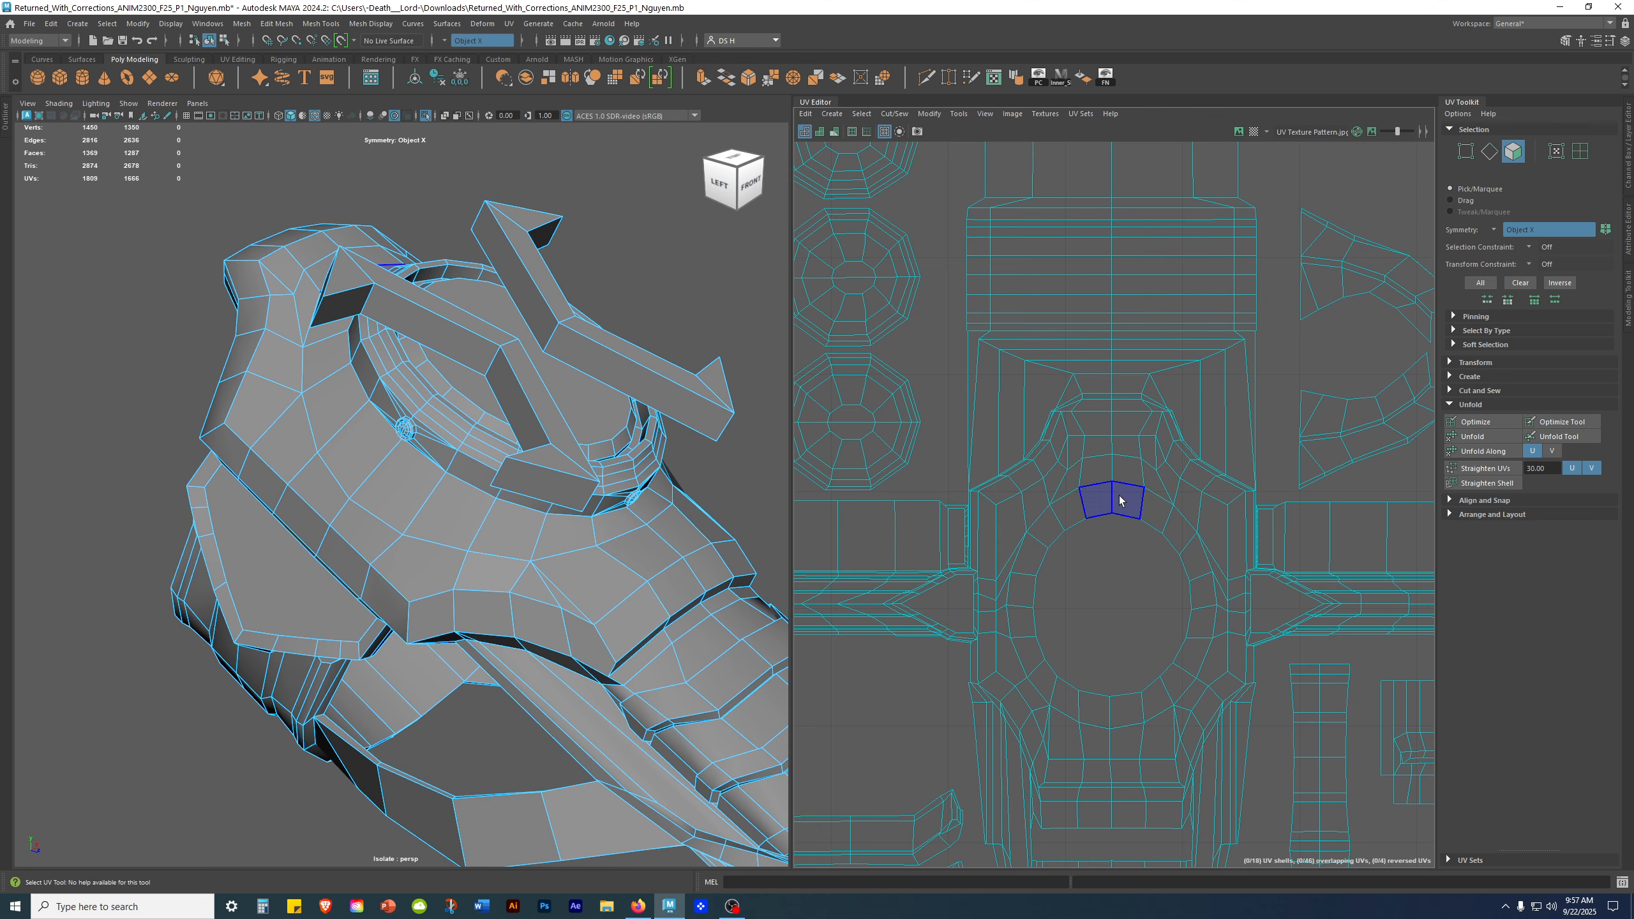
left_click(1111, 503)
left_click(1069, 514, "shift")
left_click(1047, 529, "shift")
left_click(1029, 561, "shift")
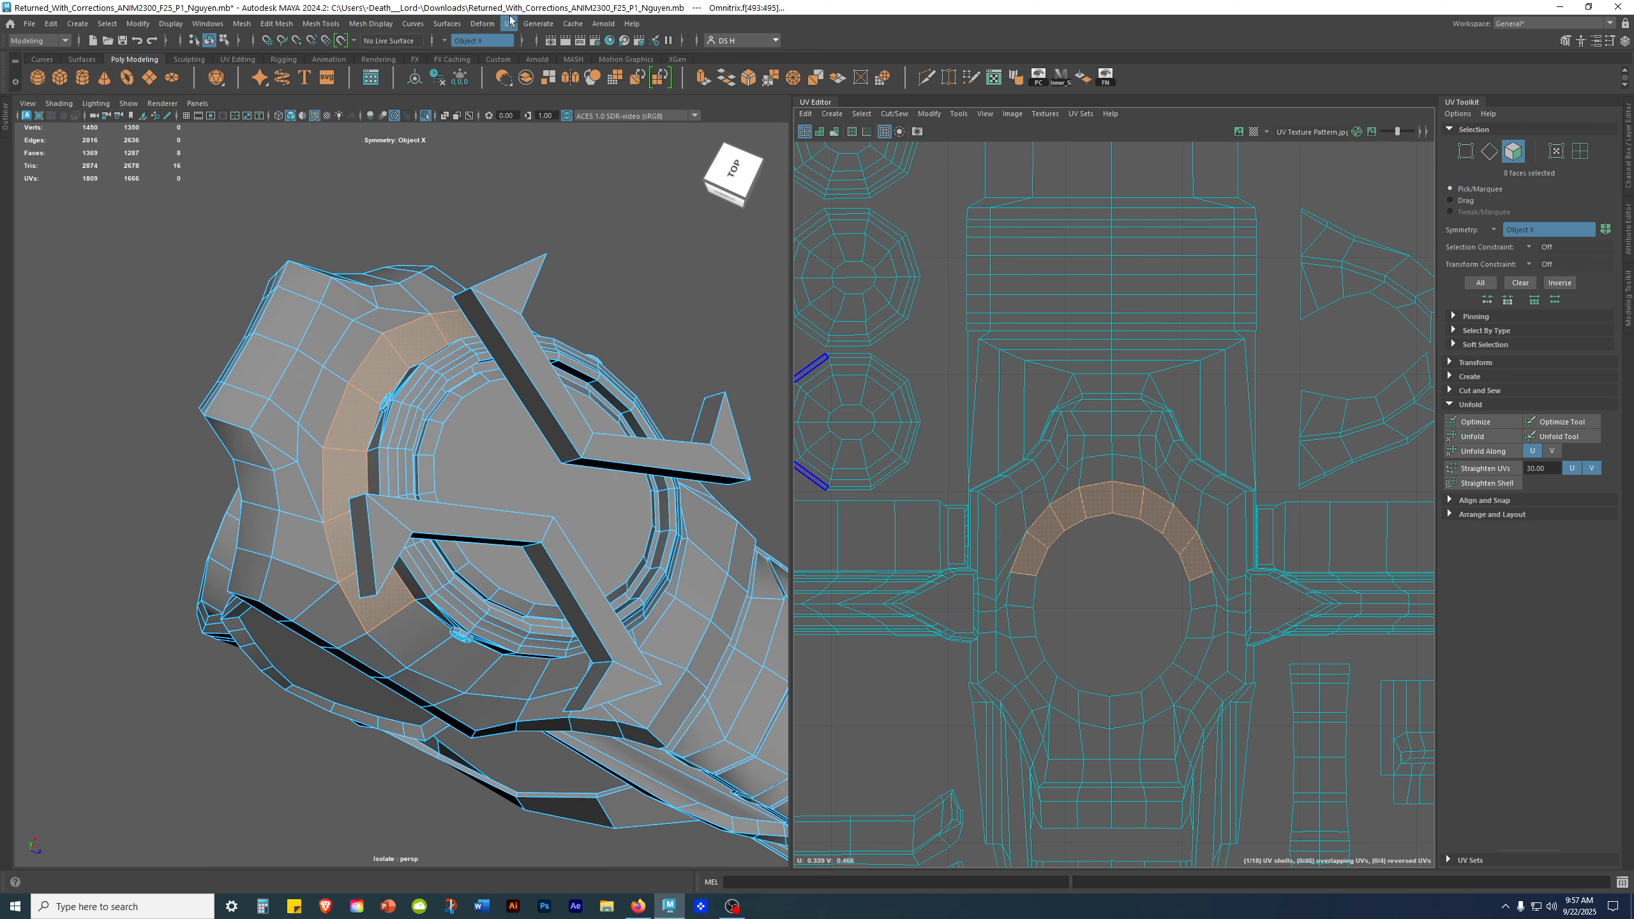
Step: Extend the face selection around the rest of the oval opening to complete the inner ring
middle_click_drag(1144, 700, 1121, 479, "alt")
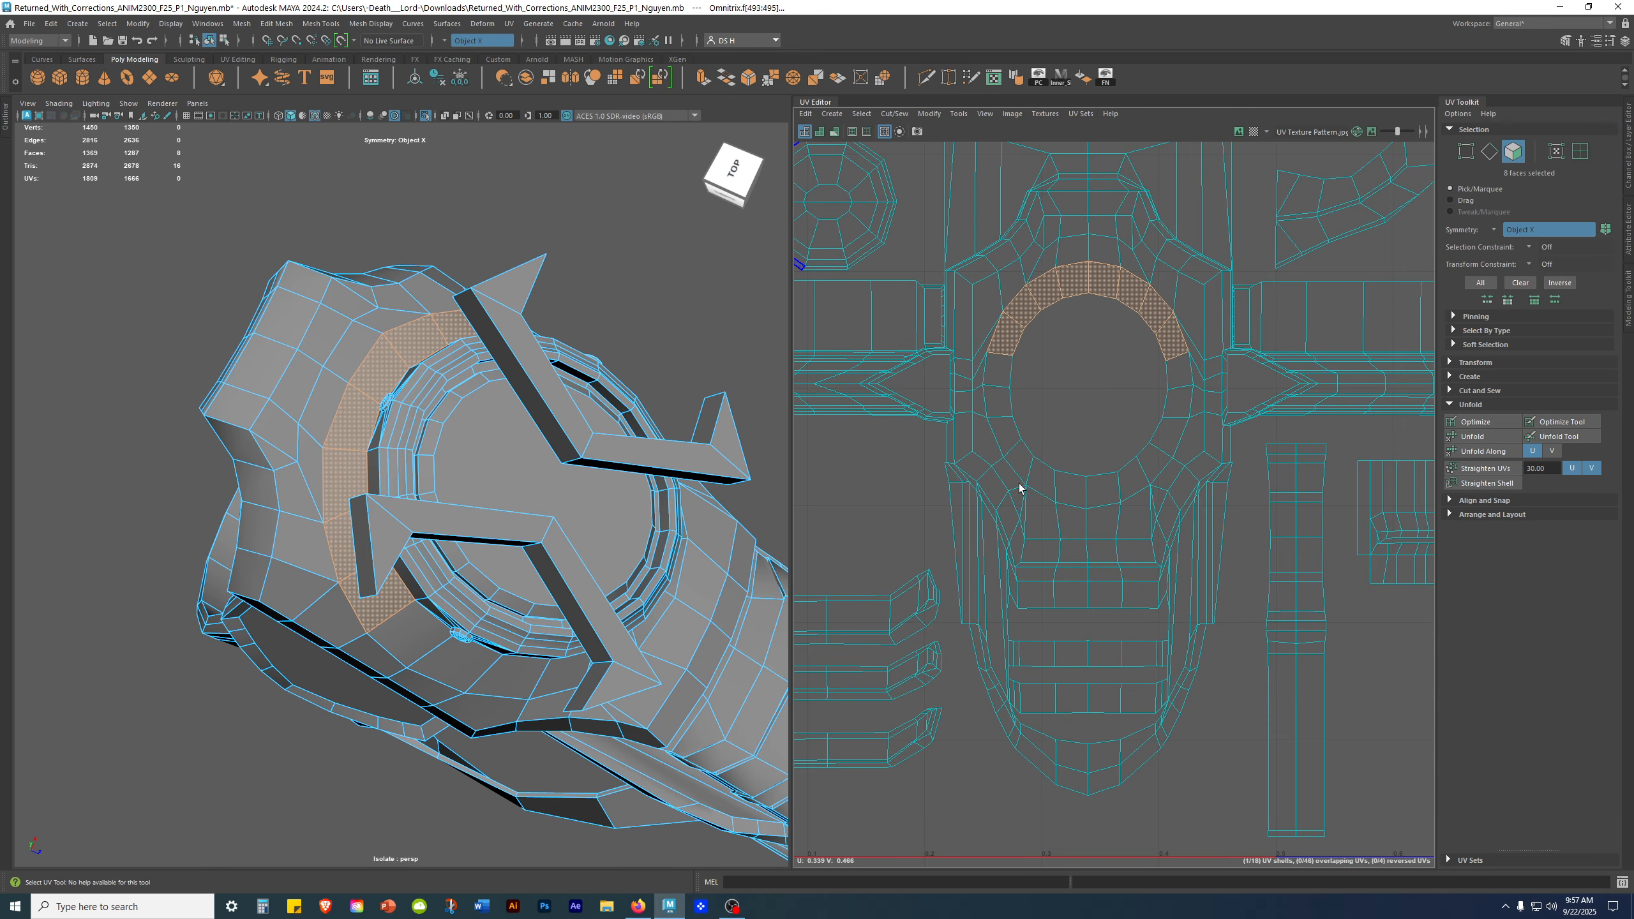
left_click(1003, 375, "shift")
key("ctrl+shift+period")
key("ctrl+shift+period")
key("ctrl+shift+period")
key("ctrl+shift+period")
Step: Add the rows of faces above the inner ring to the selection
left_click(1131, 256, "shift")
middle_click_drag(1087, 311, 1097, 401, "alt")
left_click(1084, 344, "shift")
left_click(1067, 349, "shift")
left_click(1075, 348, "shift")
left_click(1048, 358, "shift")
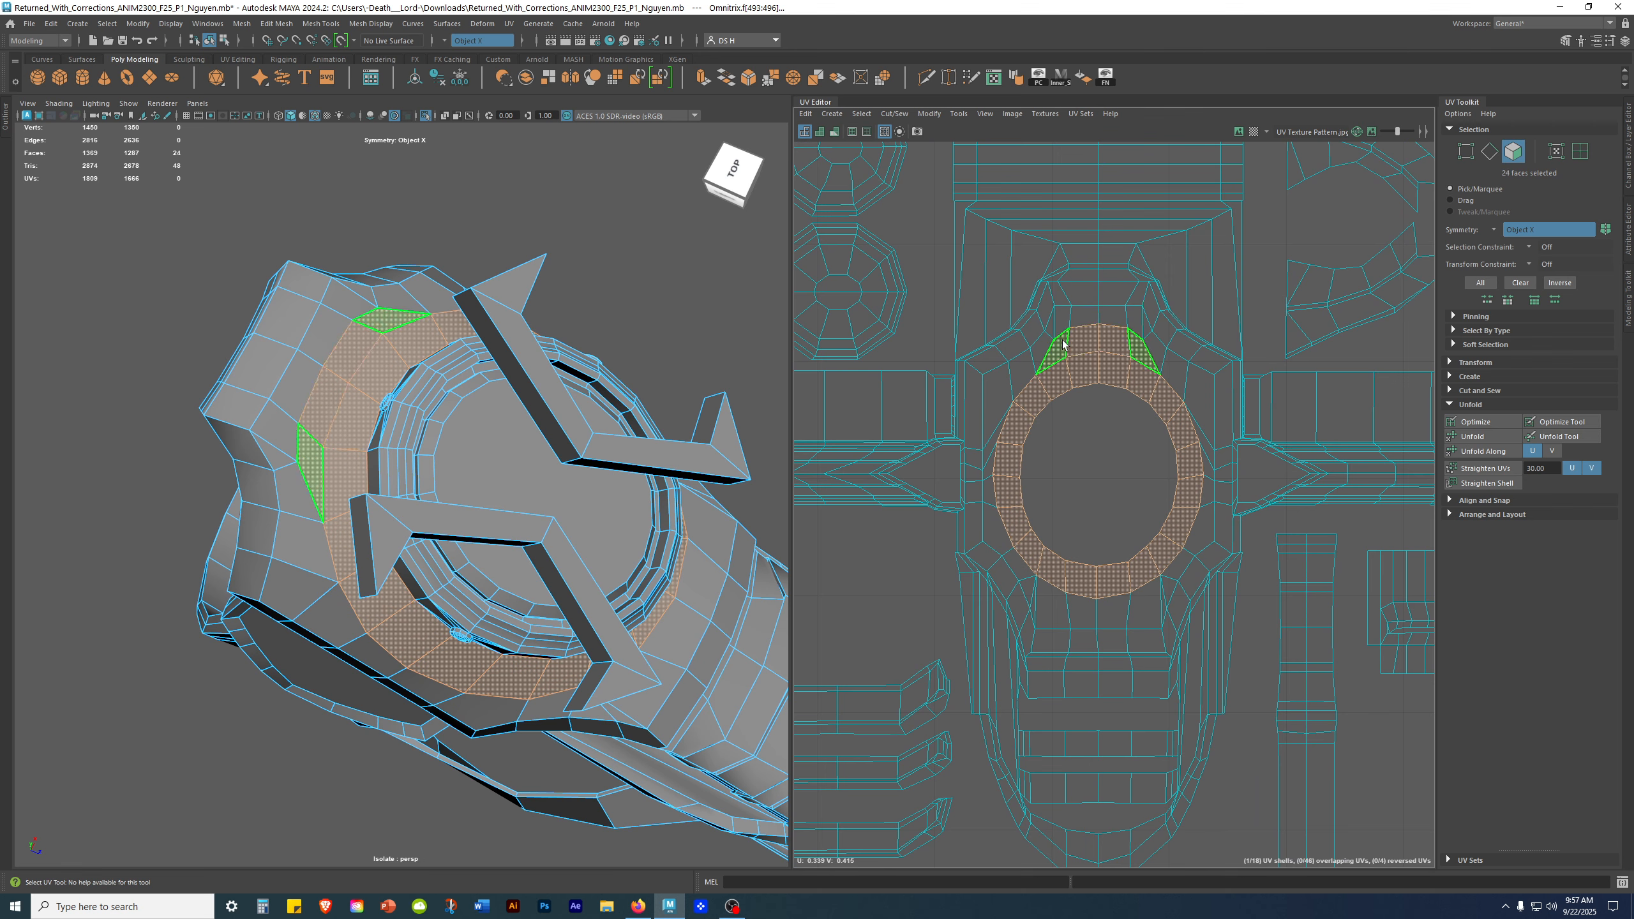
left_click(1064, 325, "shift")
left_click(1071, 322, "shift")
left_click(1049, 328, "shift")
left_click(1046, 348, "shift")
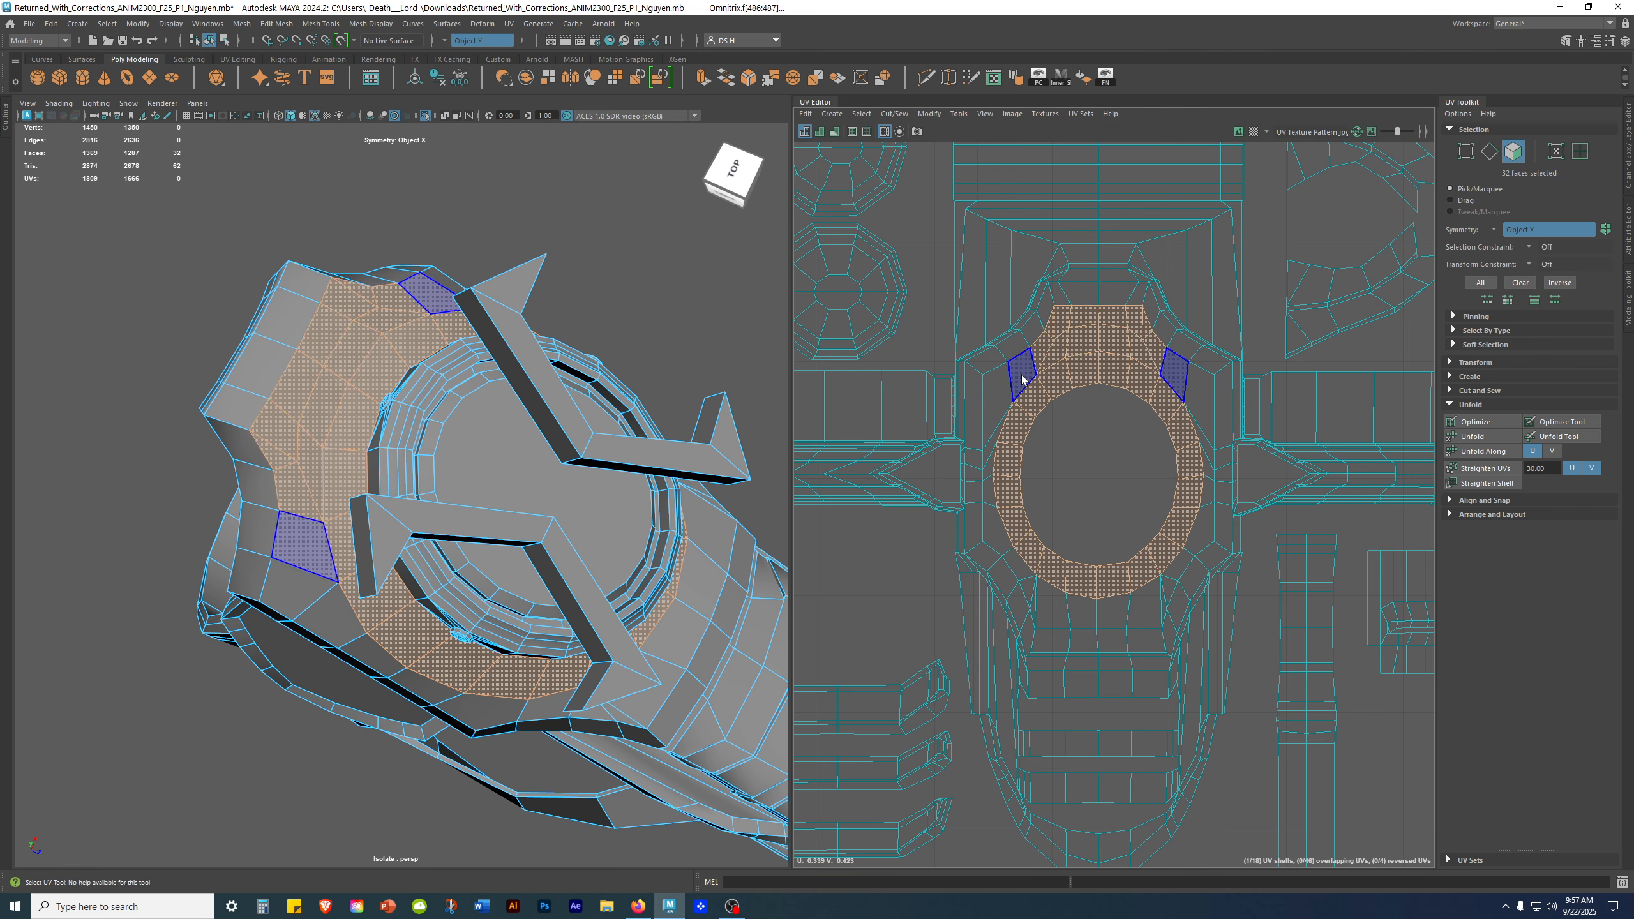
Step: Add the faces along both sides of the inner ring, undoing any unwanted loop selections
left_click(1022, 380, "shift")
left_click(998, 401, "shift")
left_click(986, 460, "shift")
left_click(987, 473, "shift")
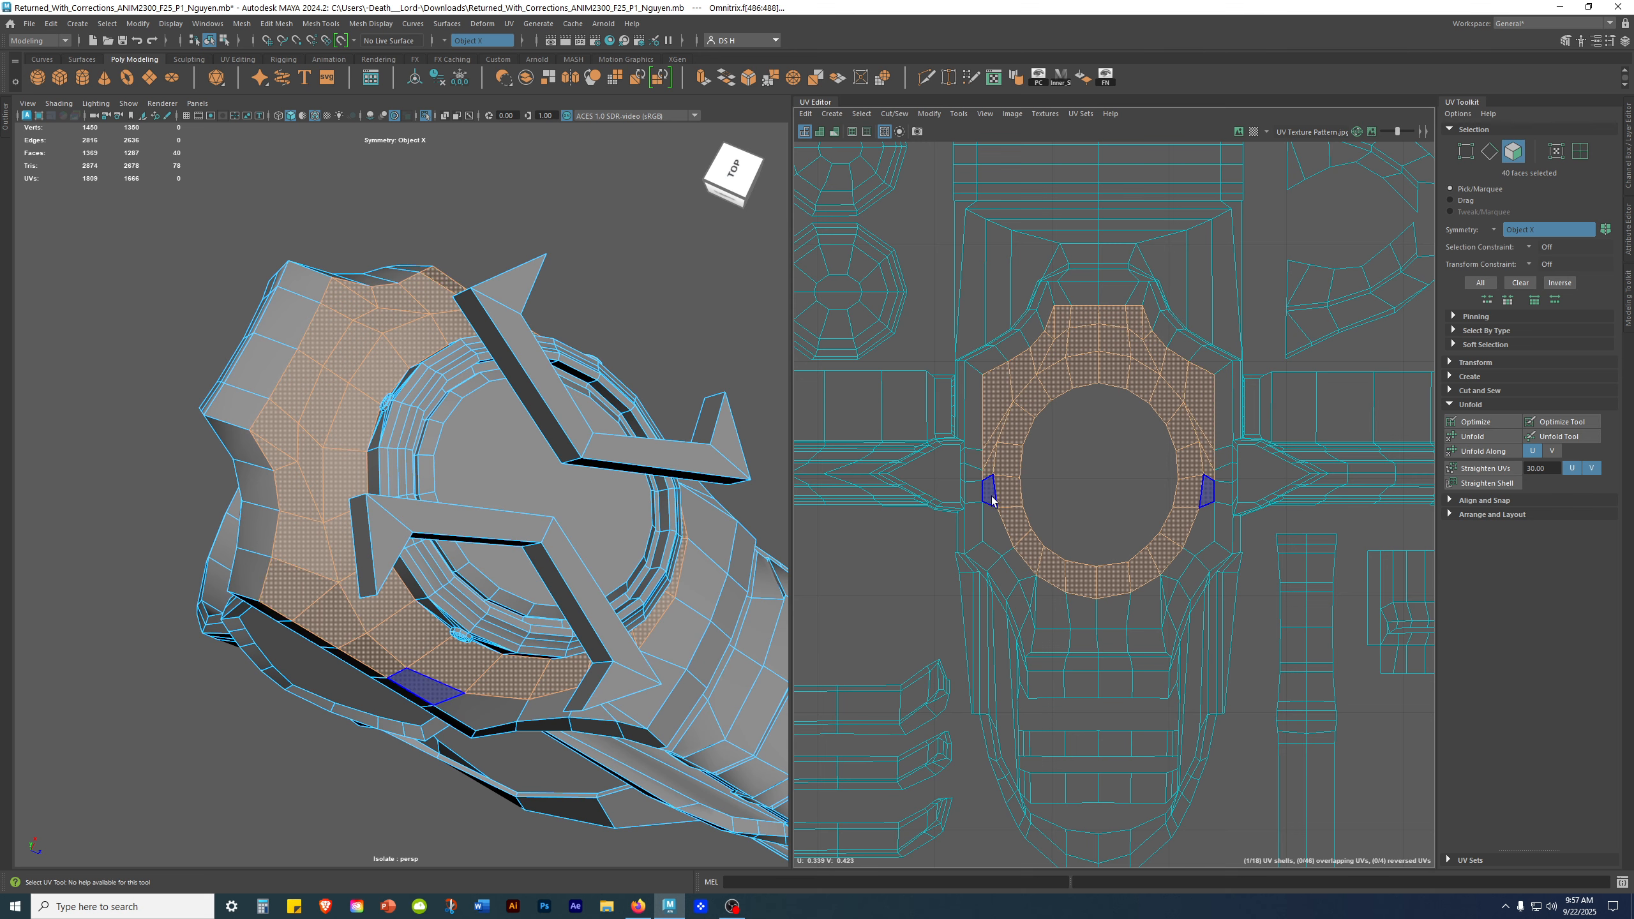
double_click(993, 500, "shift")
key("ctrl+z")
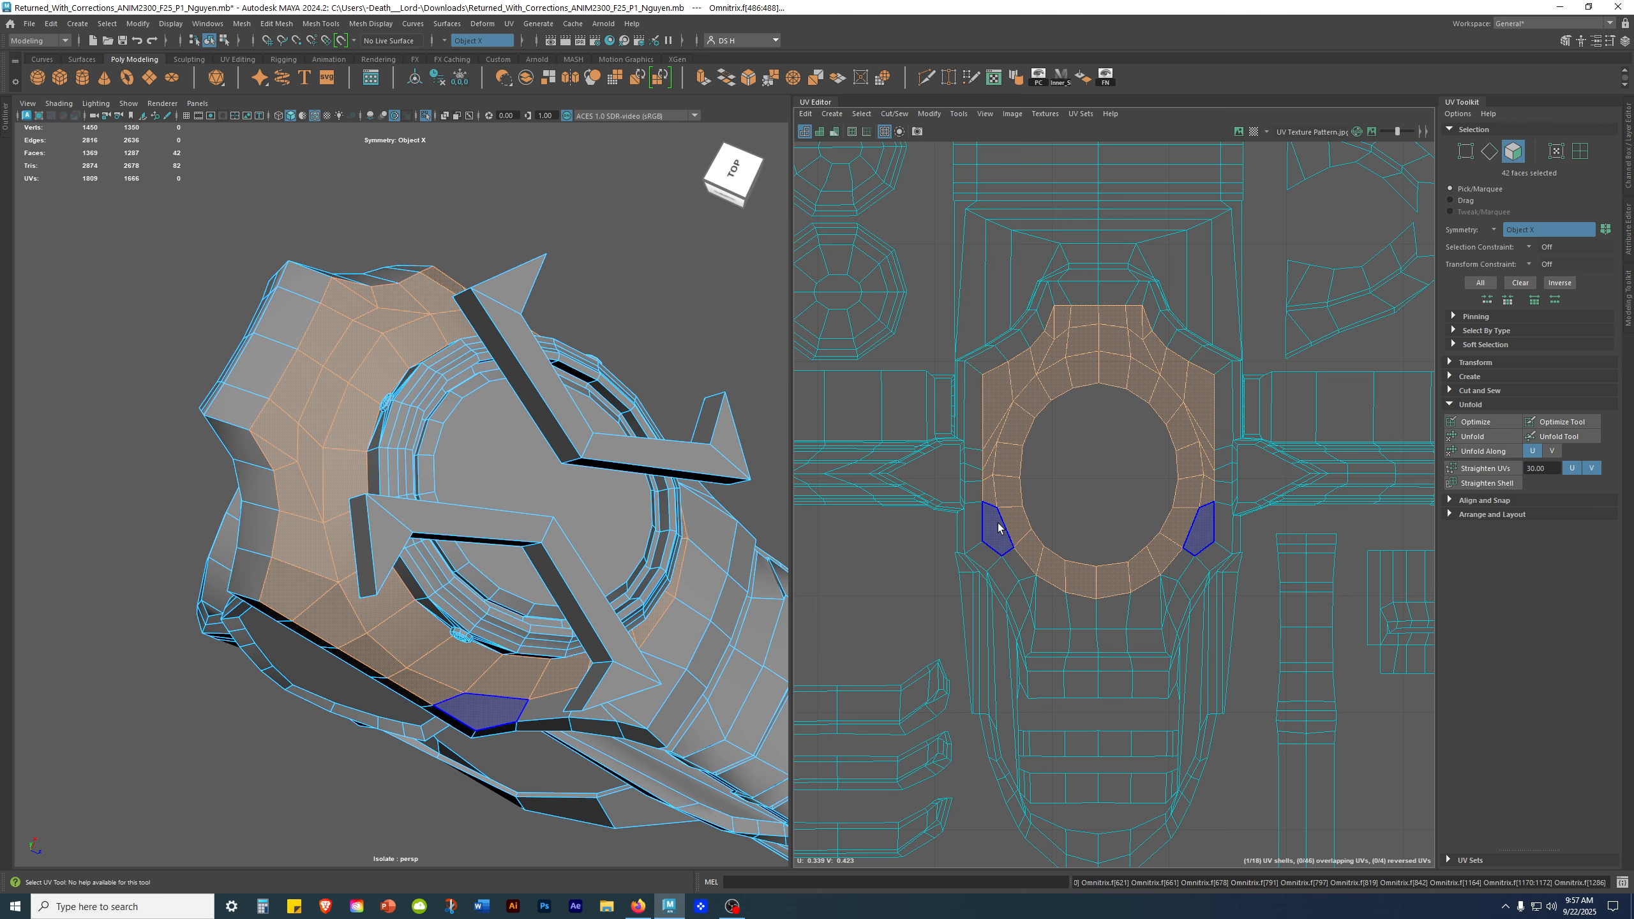
double_click(999, 528, "shift")
key("ctrl+z")
Step: Add the faces below the inner ring, including the lower edge row and its corners
left_click(1052, 601, "shift")
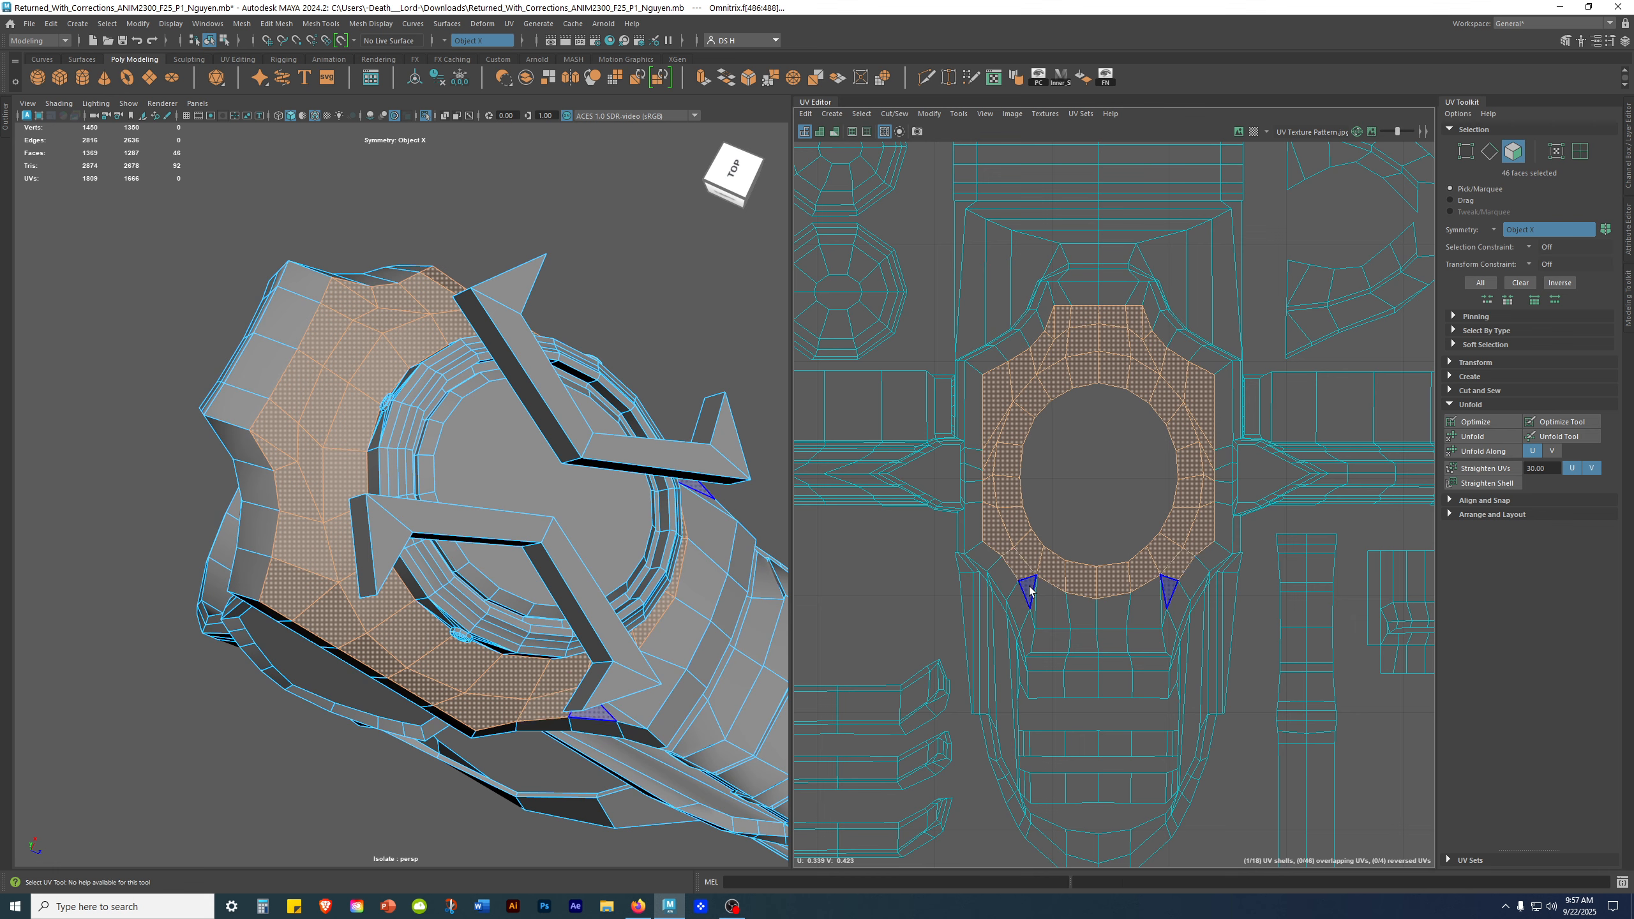
left_click(1069, 618, "shift")
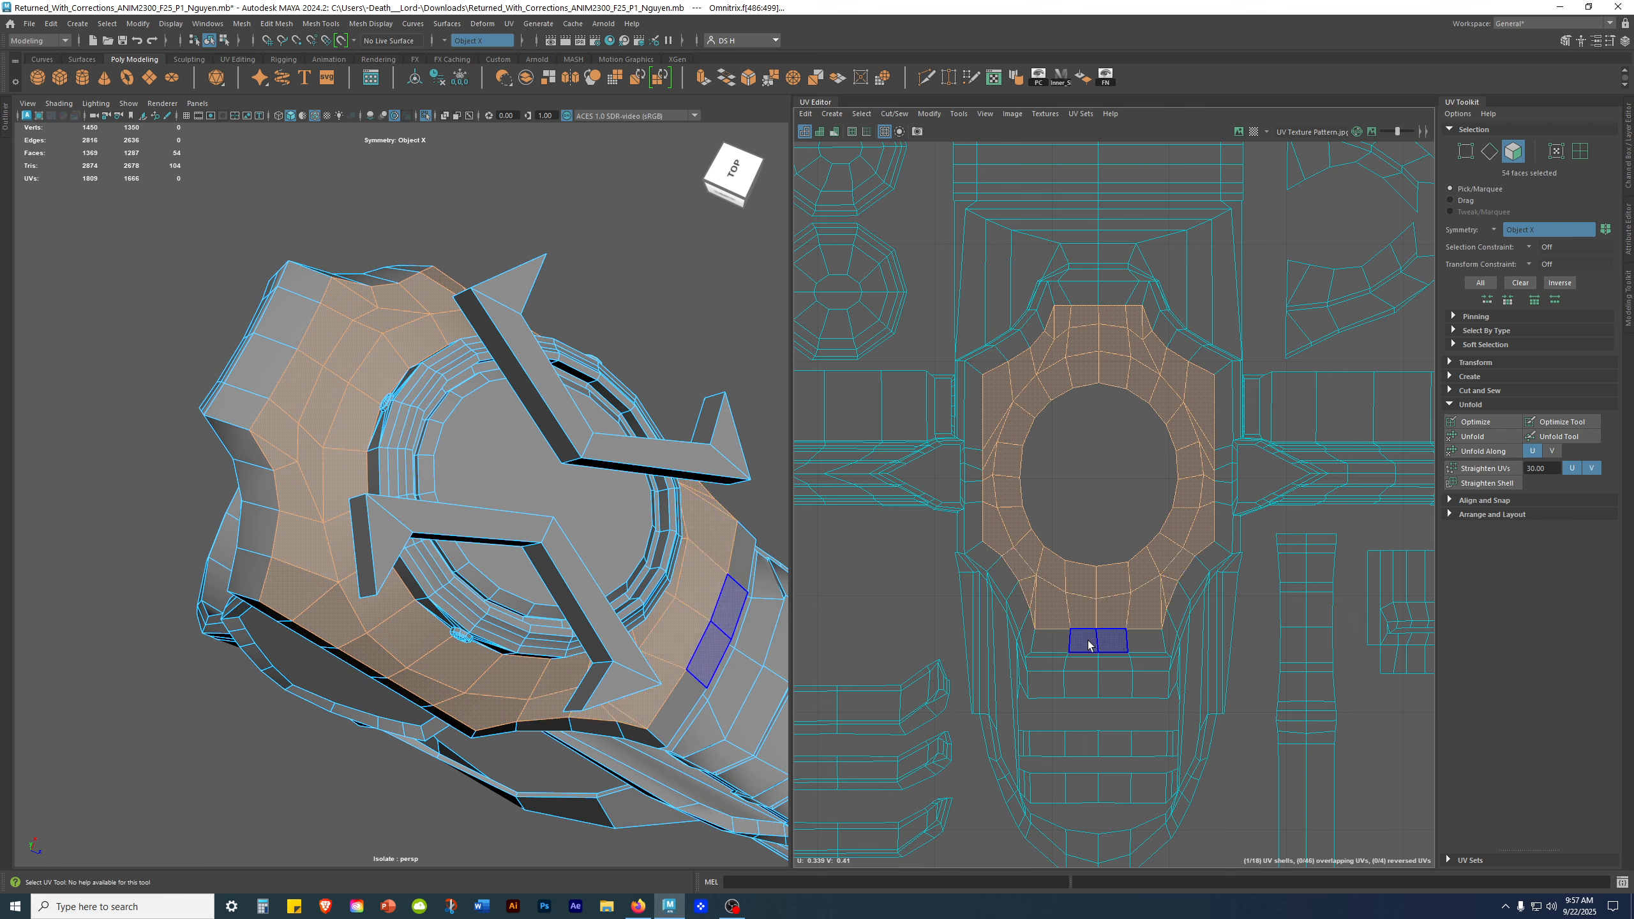
left_click(1088, 644, "shift")
left_click(1048, 642, "shift")
left_click(1029, 636, "shift")
left_click(1011, 609, "shift")
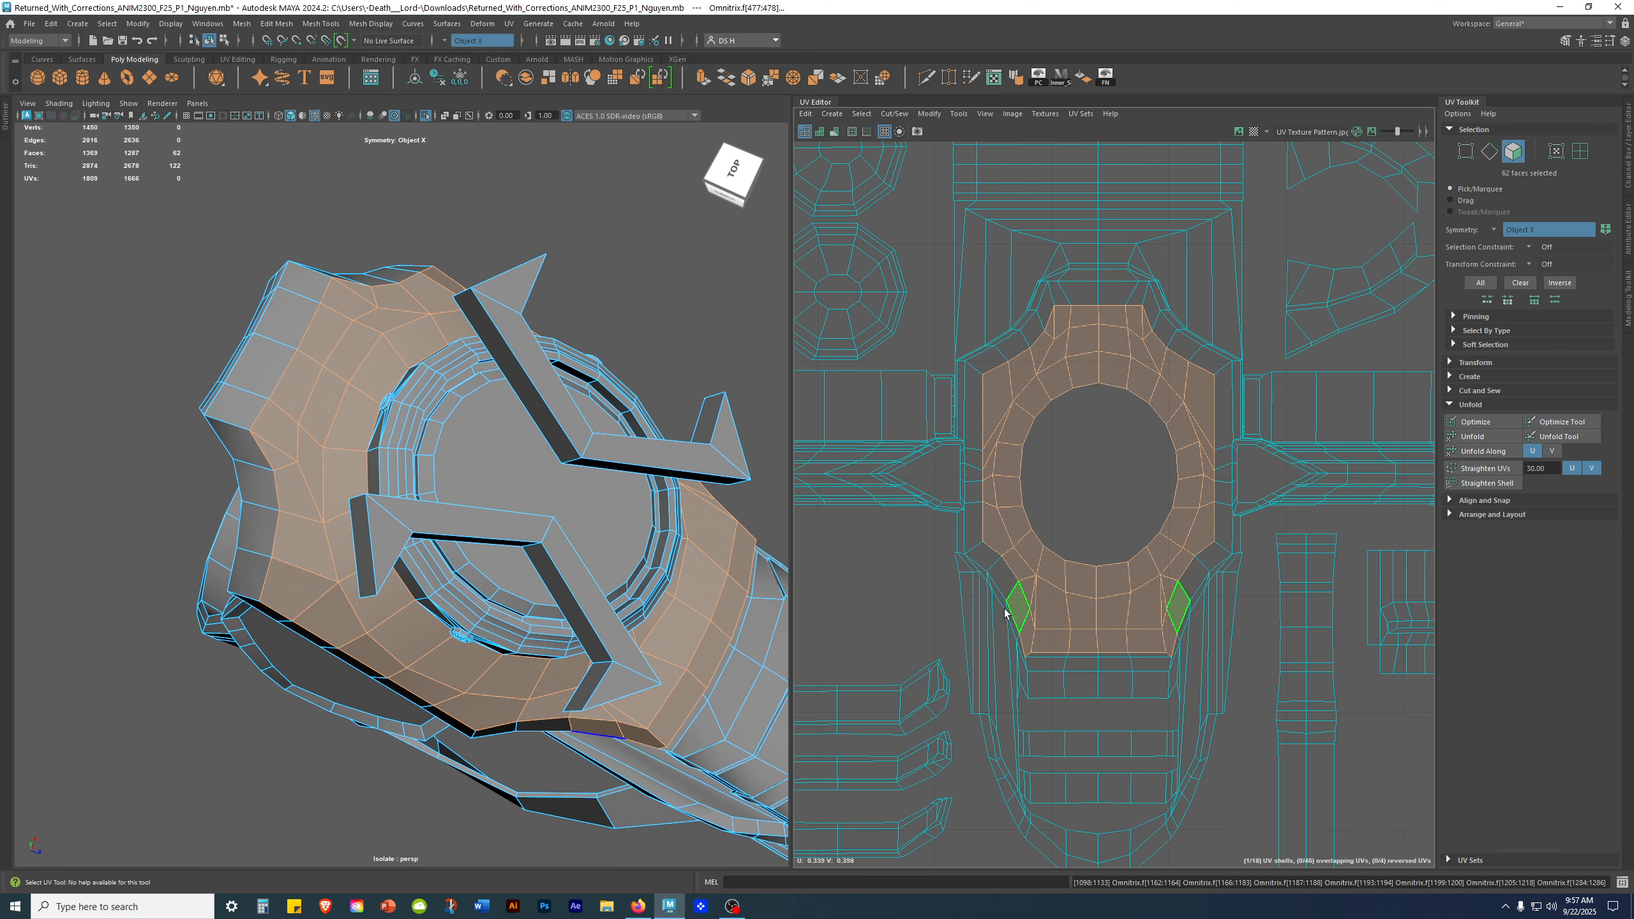
Step: Add the outer border faces along both sides and across the upper end of the shell to the selection
left_click(1013, 608, "shift")
left_click(977, 557, "shift")
left_click(976, 522, "shift")
left_click(974, 487, "shift")
left_click(974, 458, "shift")
left_click(973, 429, "shift")
left_click(994, 360, "shift")
left_click(1011, 347, "shift")
left_click(1028, 330, "shift")
left_click(1044, 310, "shift")
left_click(1054, 299, "shift")
left_click(1075, 295, "shift")
left_click_drag(633, 722, 661, 638, "alt")
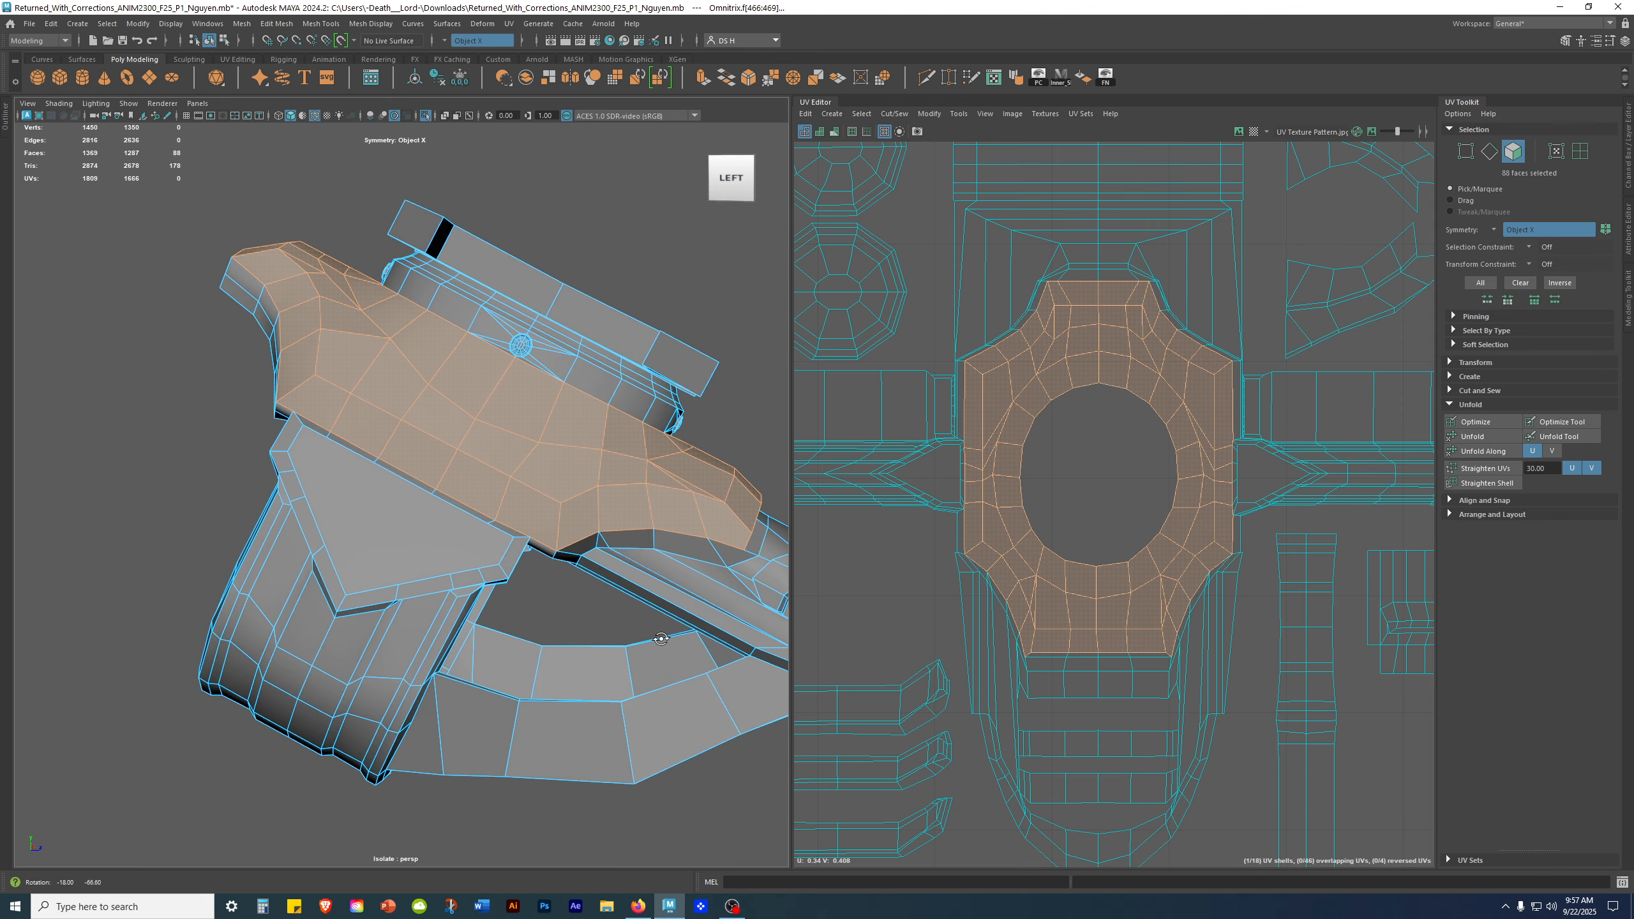
Step: Remove the outer border faces on both sides from the selection, keeping the lower end faces selected
left_click_drag(873, 292, 894, 548)
left_click_drag(459, 623, 478, 674, "alt")
left_click_drag(887, 287, 975, 626, "ctrl")
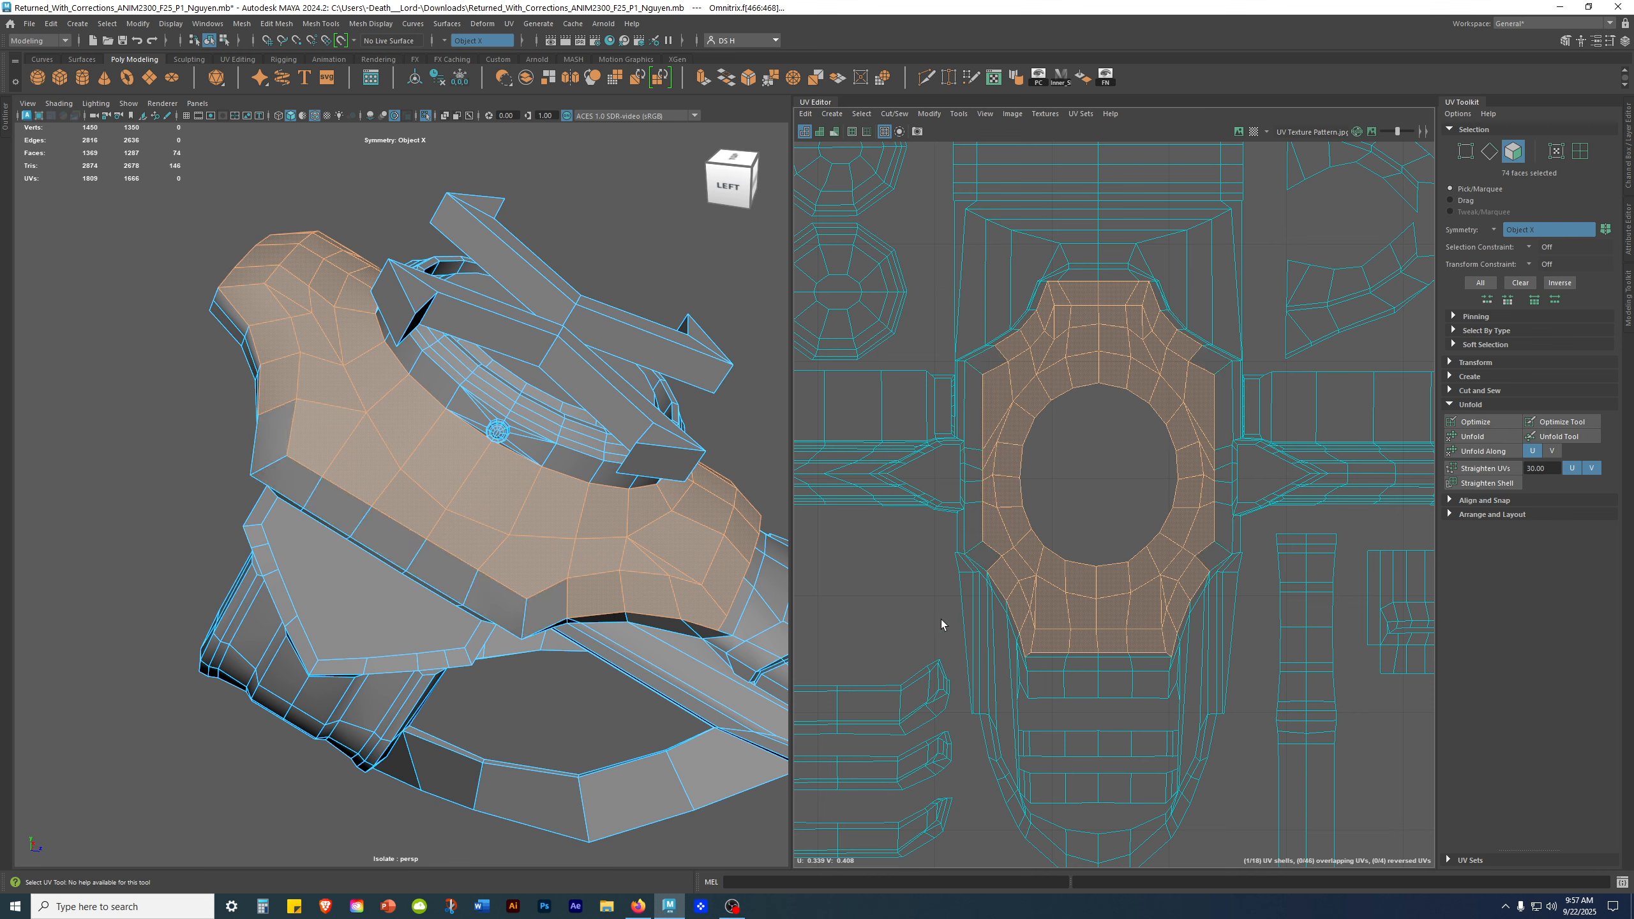
key("ctrl+z")
left_click_drag(909, 318, 956, 597, "ctrl")
left_click_drag(883, 727, 1236, 653)
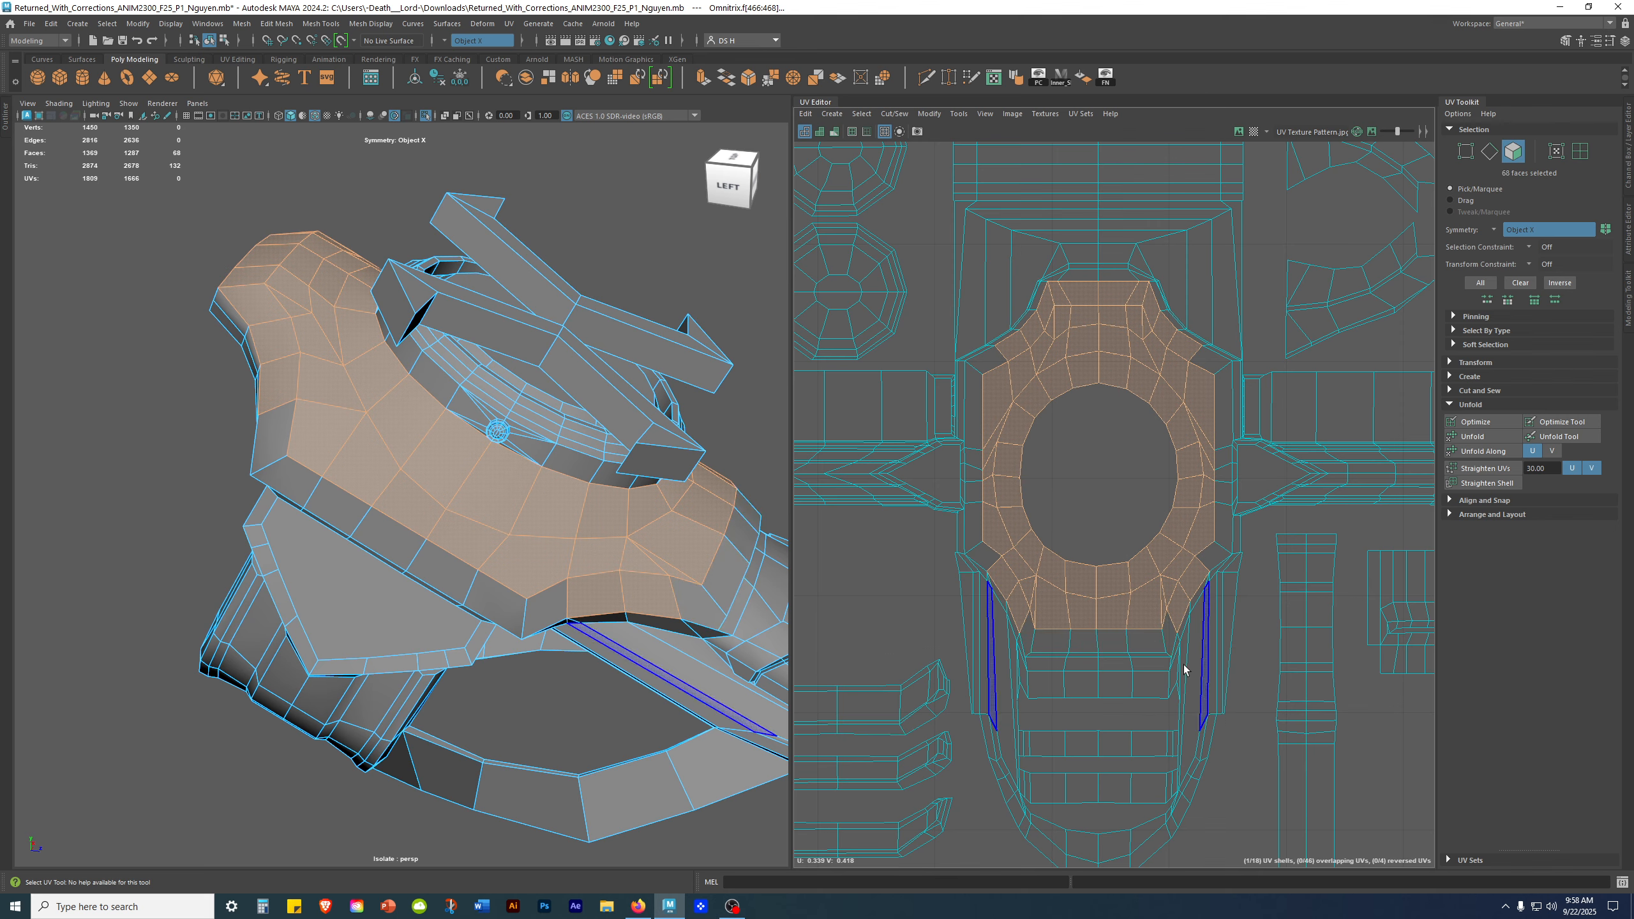
middle_click_drag(733, 573, 579, 539, "alt")
key("ctrl+z")
left_click_drag(569, 558, 487, 544, "alt")
scroll(401, 574, "up", 2)
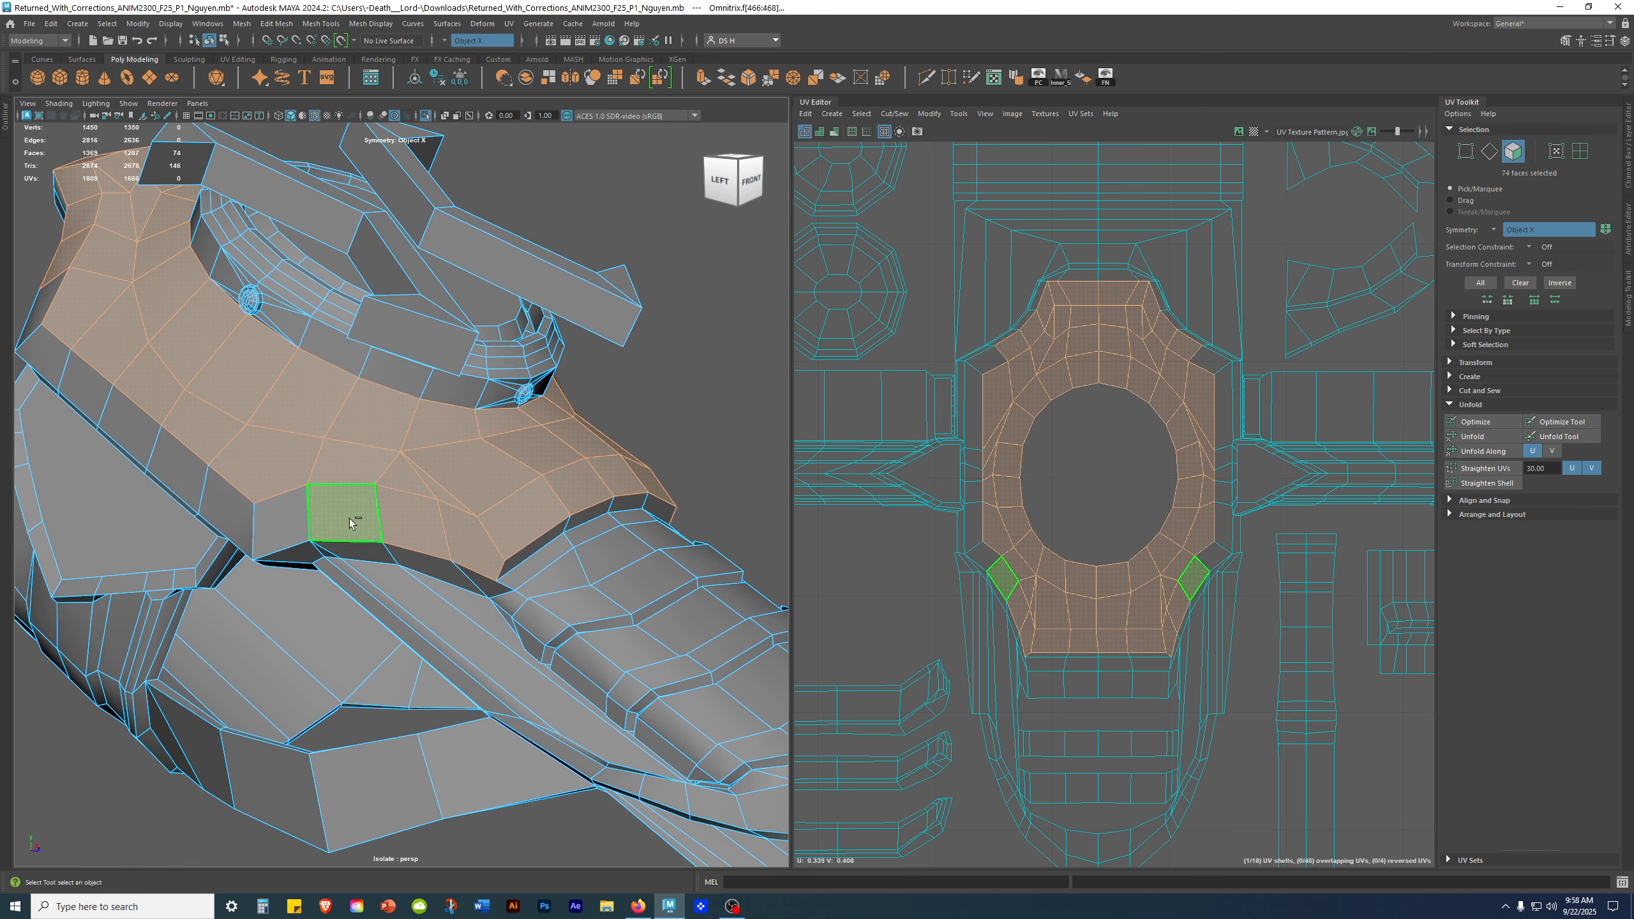
Step: Deselect the bevelled edge faces at the body's lower corners and along its upper end
left_click(350, 518, "ctrl")
left_click(422, 525, "ctrl")
left_click(469, 559, "ctrl")
left_click_drag(329, 585, 327, 584, "alt")
left_click_drag(425, 599, 321, 562, "alt")
left_click(354, 553, "ctrl")
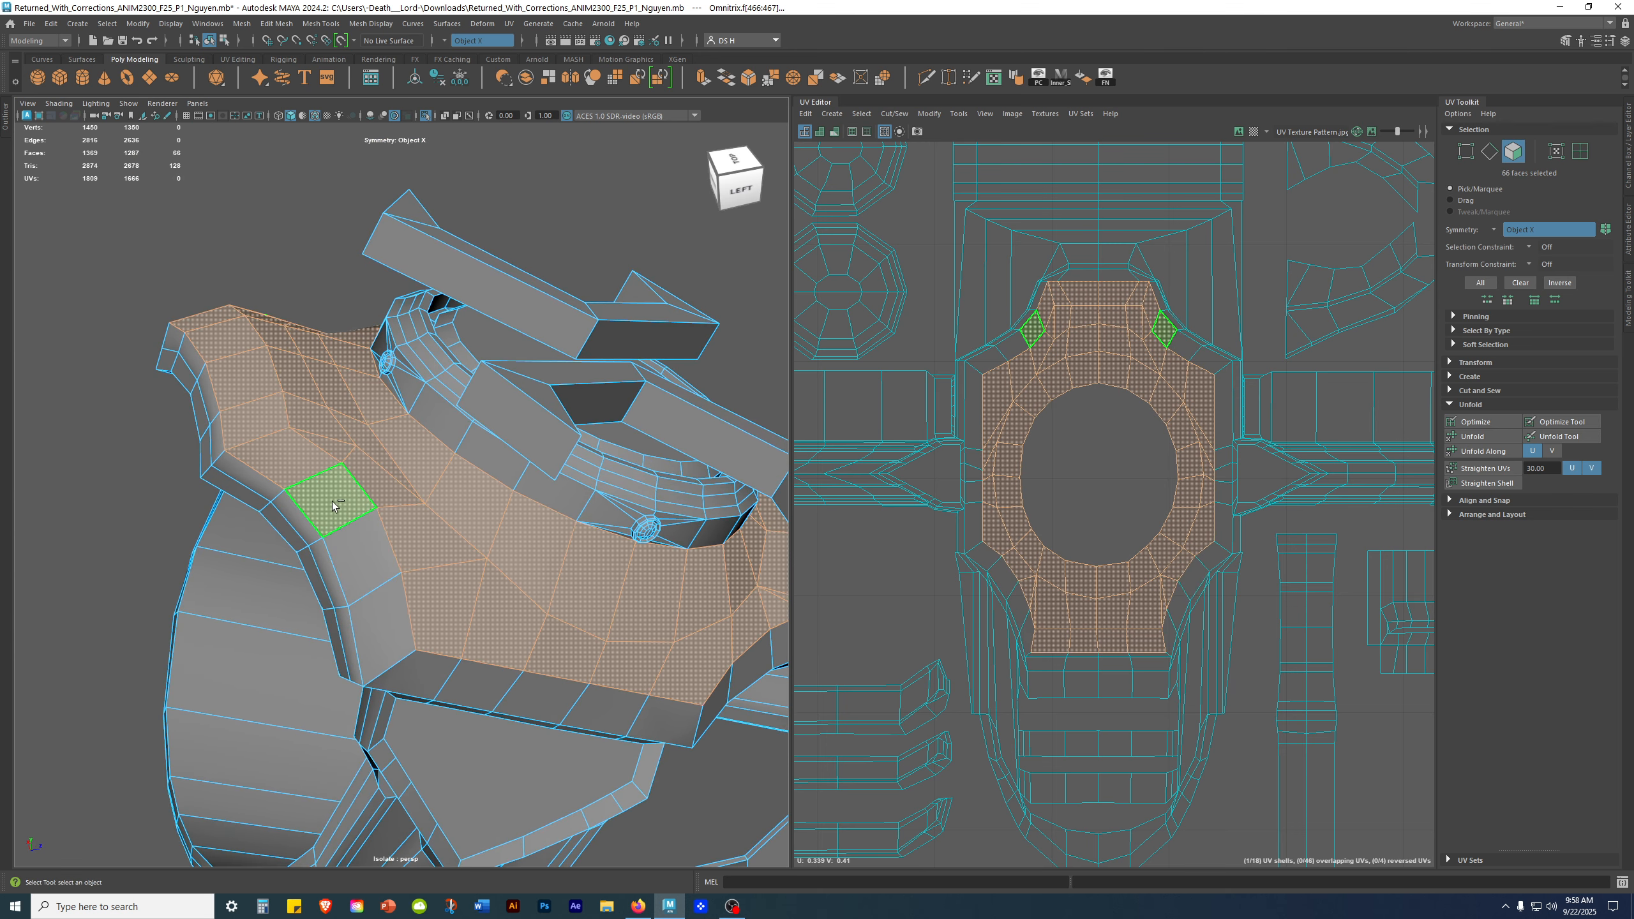
left_click(335, 503, "ctrl")
left_click(277, 449, "ctrl")
left_click(256, 419, "ctrl")
left_click(247, 386, "ctrl")
left_click_drag(626, 803, 1075, 777, "alt")
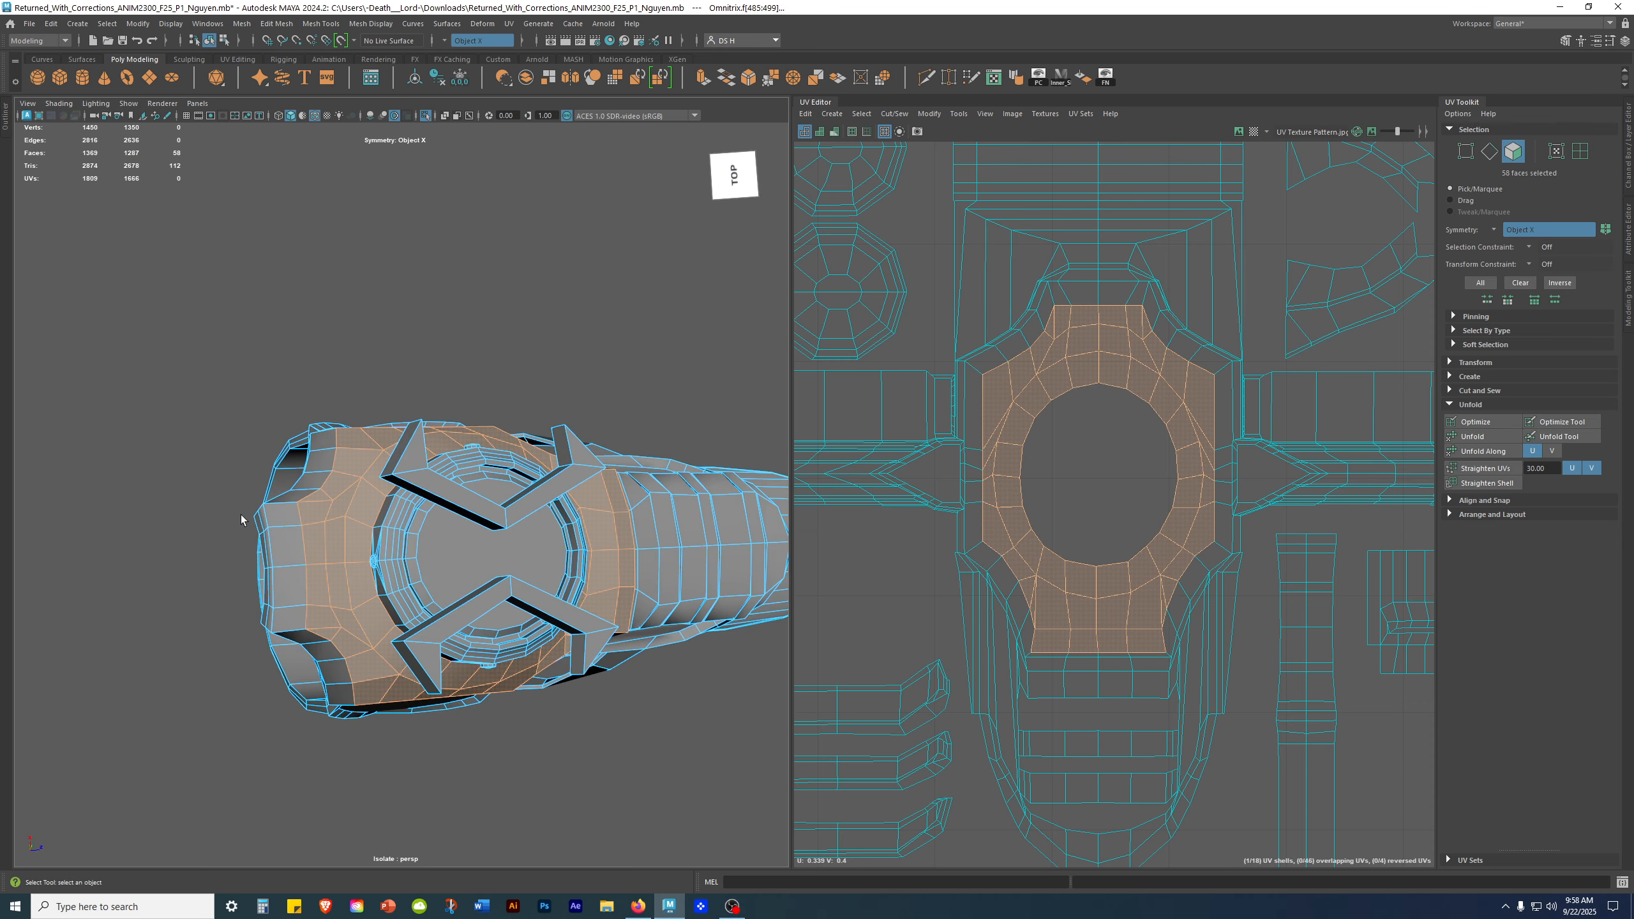
Step: Add the central row of faces at the body's upper end back to the selection and check it from the side
left_click_drag(287, 515, 293, 624, "shift")
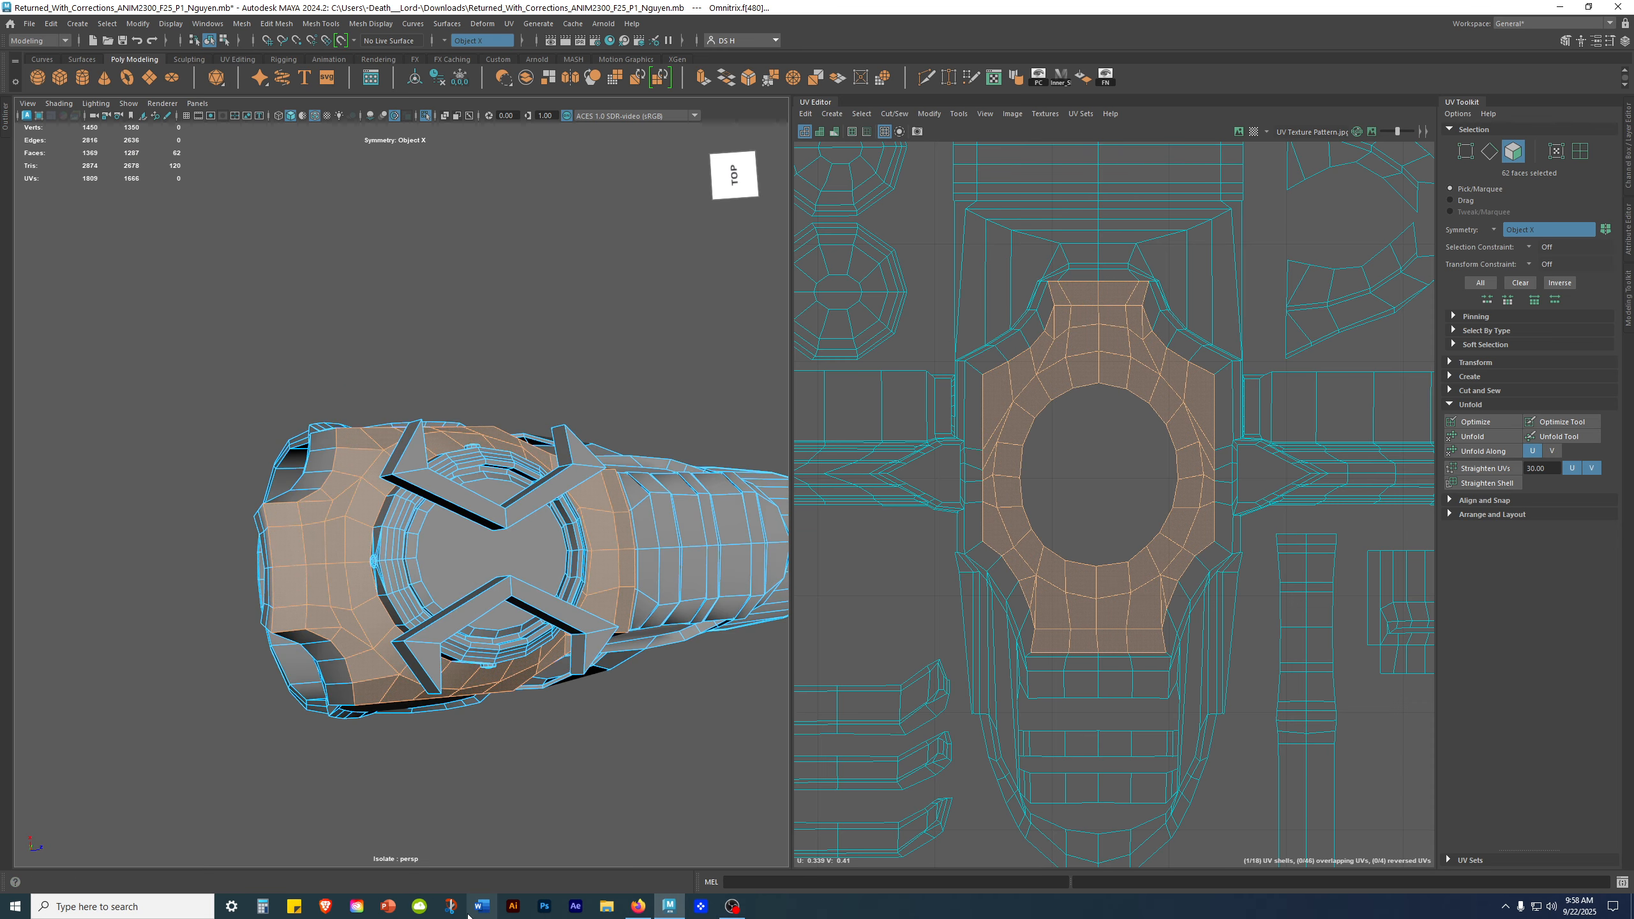
left_click_drag(426, 787, 406, 669, "alt")
middle_click_drag(441, 584, 360, 632, "alt")
left_click_drag(399, 650, 360, 644, "alt")
right_click_drag(386, 683, 412, 720, "alt")
left_click_drag(425, 717, 496, 707, "alt")
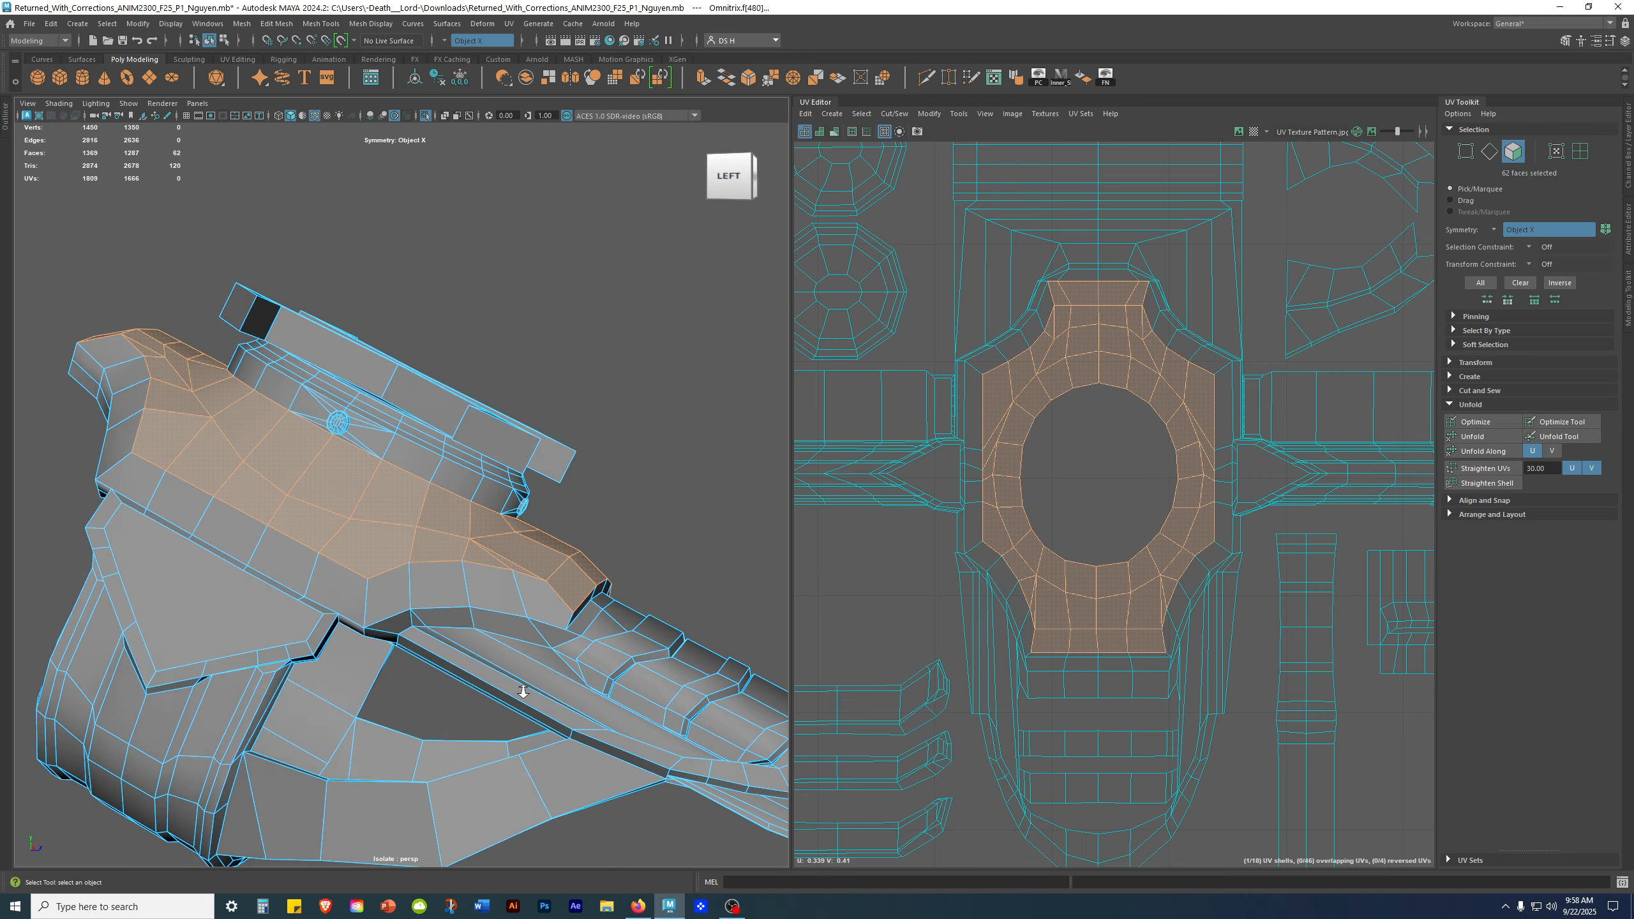
Step: Planar-map the selected top faces from the Y axis, fitted to the bounding box with the image width/height ratio kept
scroll(495, 708, "down", 3)
right_click_drag(1161, 345, 1046, 336, "alt")
middle_click_drag(1020, 277, 1212, 272, "alt")
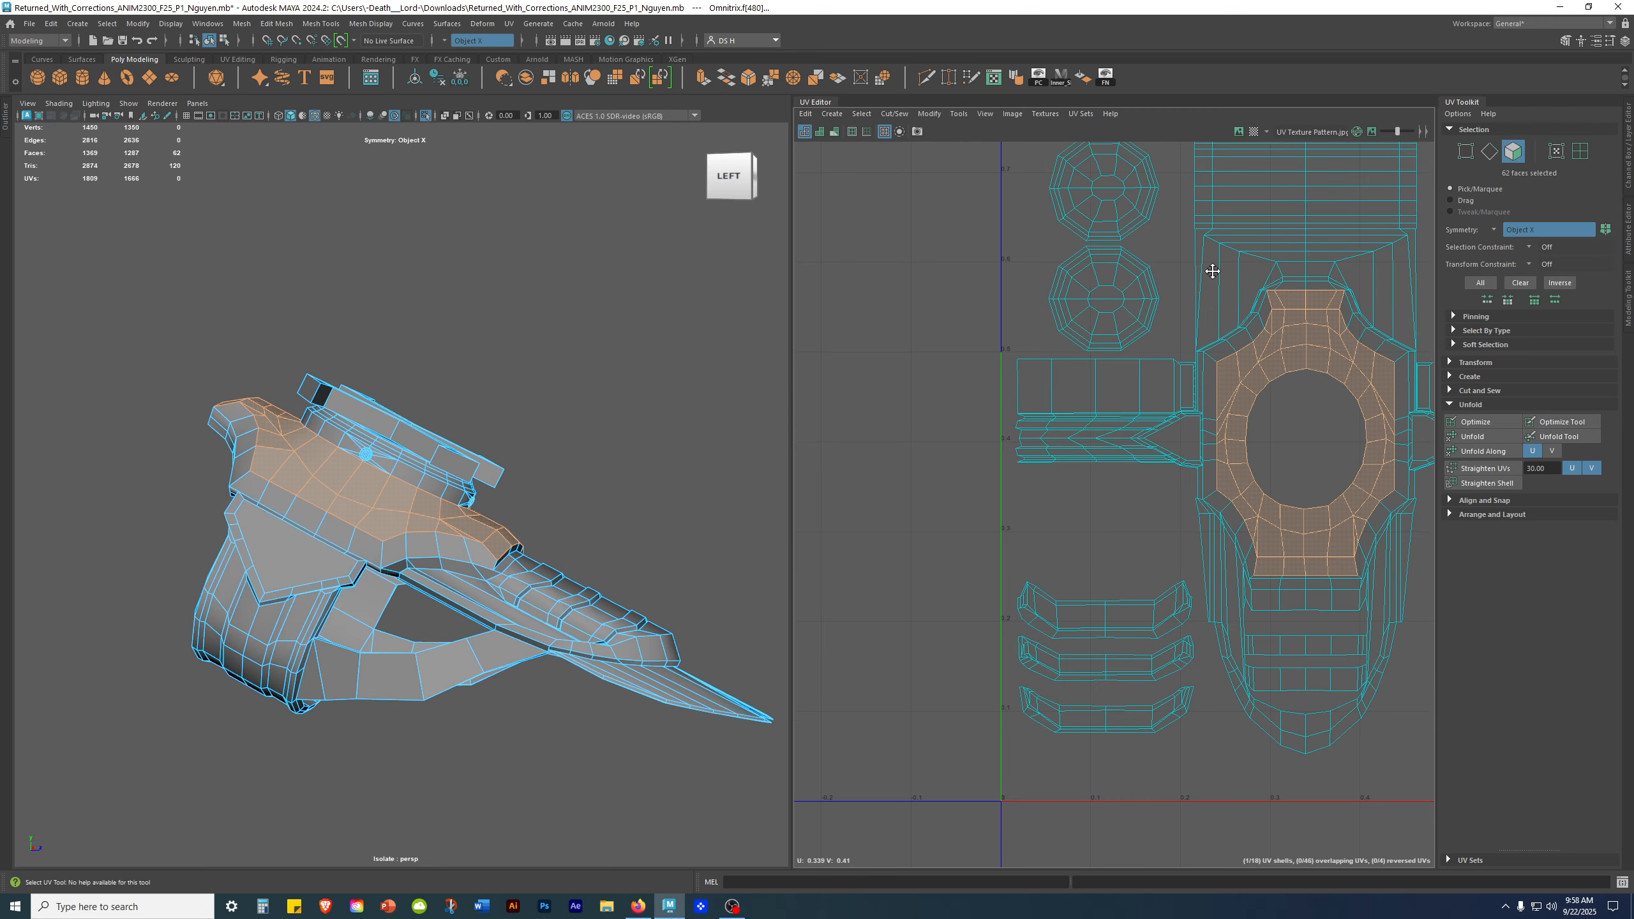
left_click(832, 114)
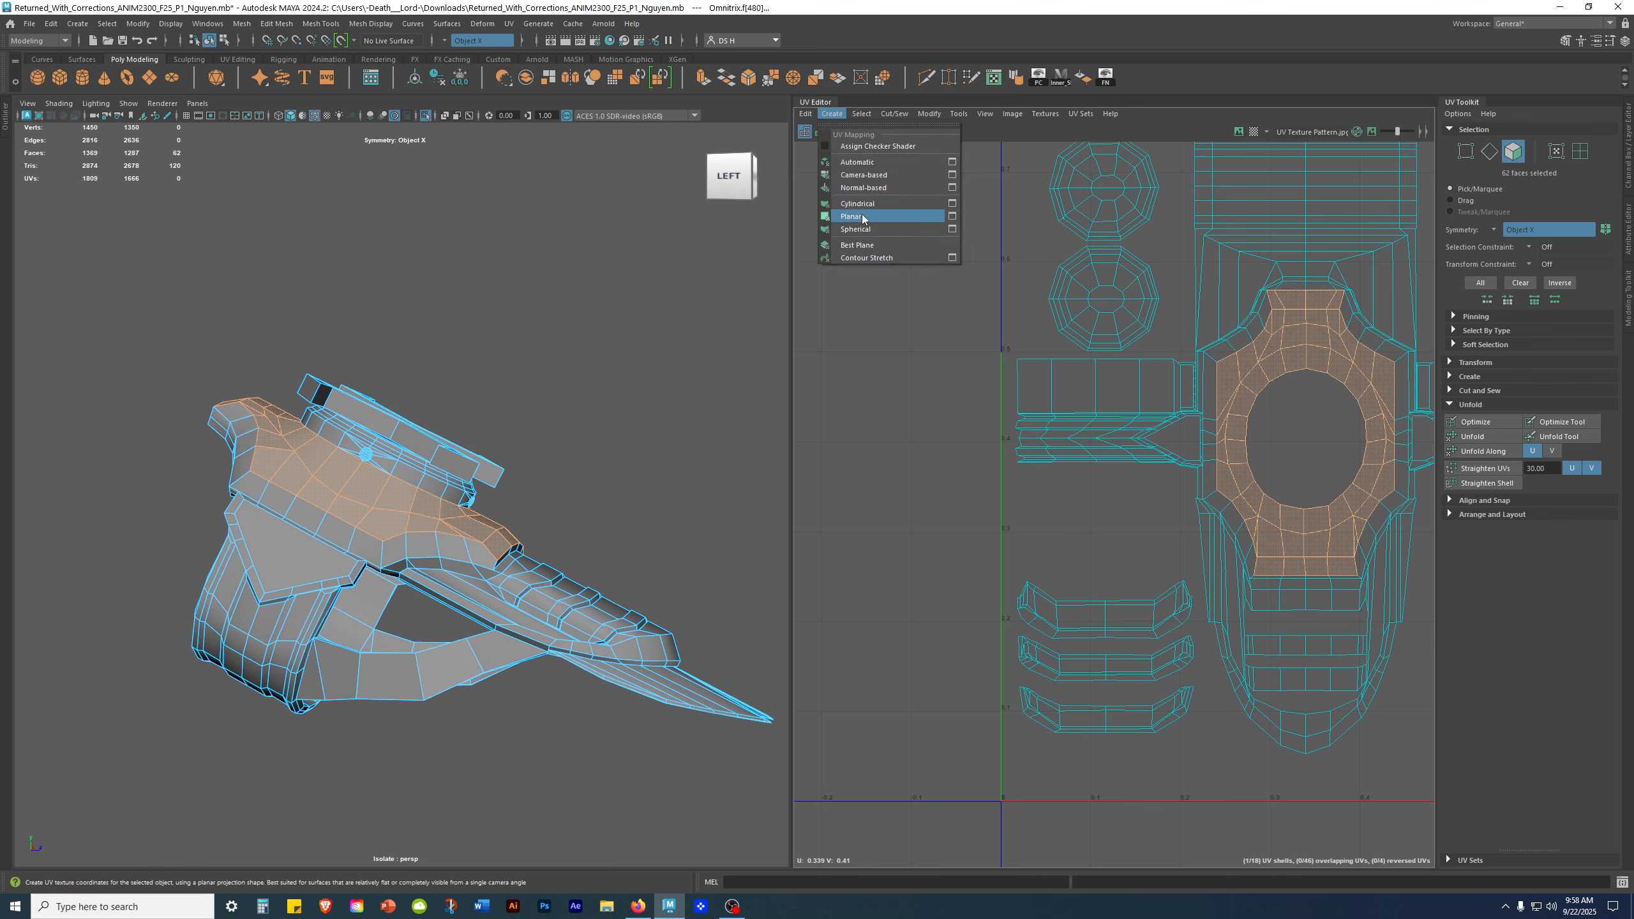
left_click(952, 216)
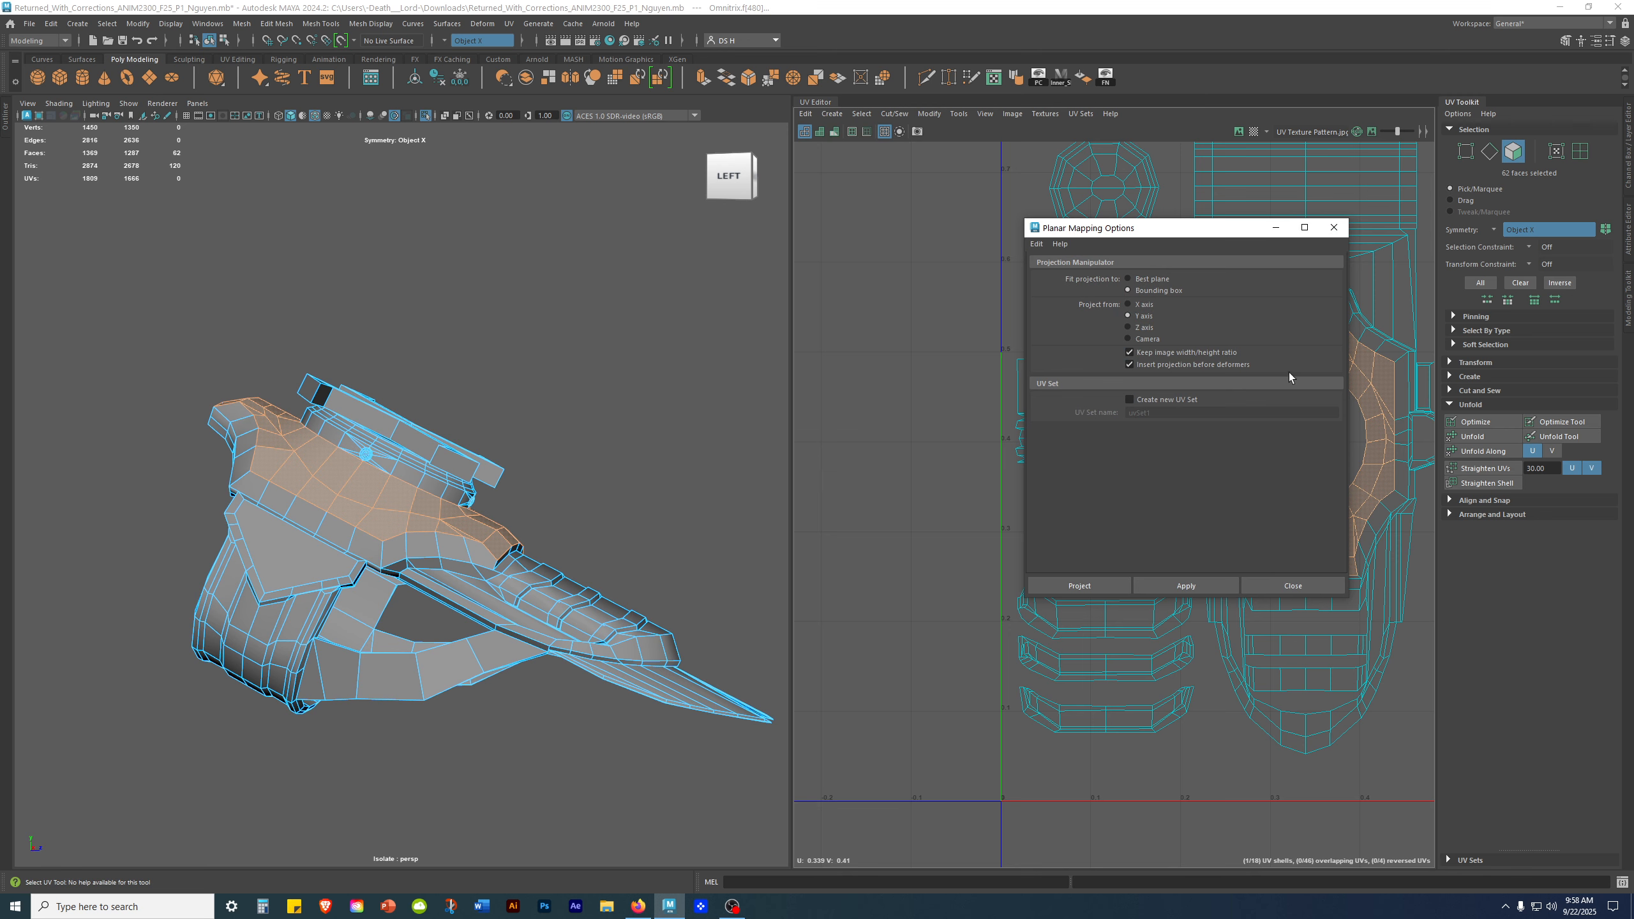
left_click(1179, 583)
left_click(1292, 587)
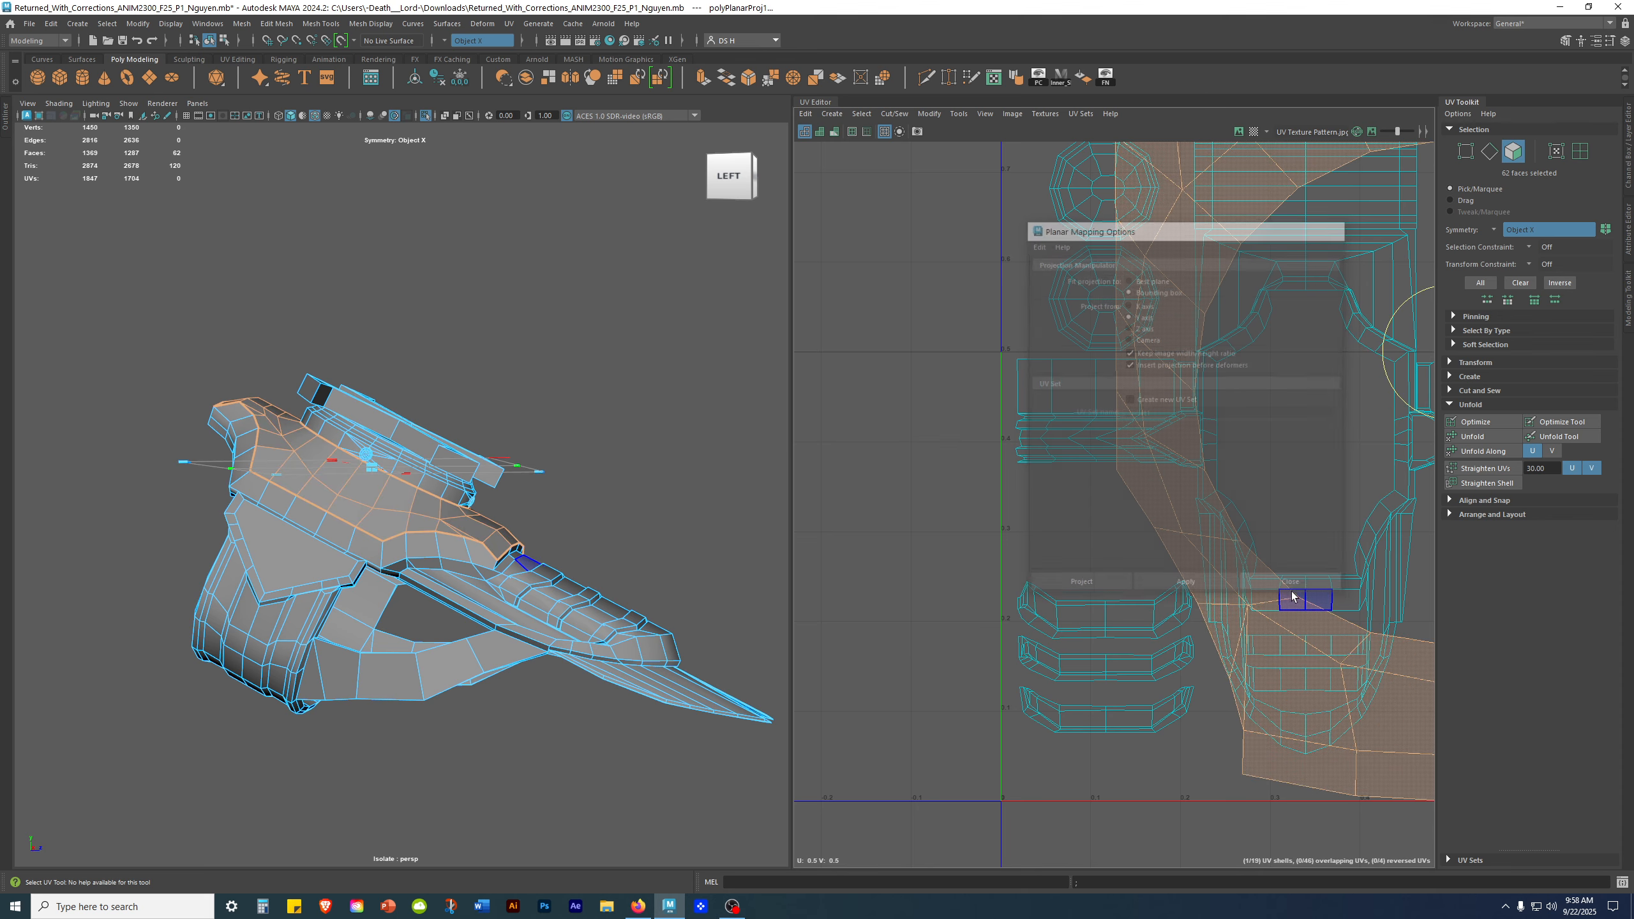
Step: Move the projected shell in U to an image centre of about -0.685, clear of all other shells
scroll(1292, 598, "down", 3)
middle_click_drag(1383, 517, 990, 573, "alt")
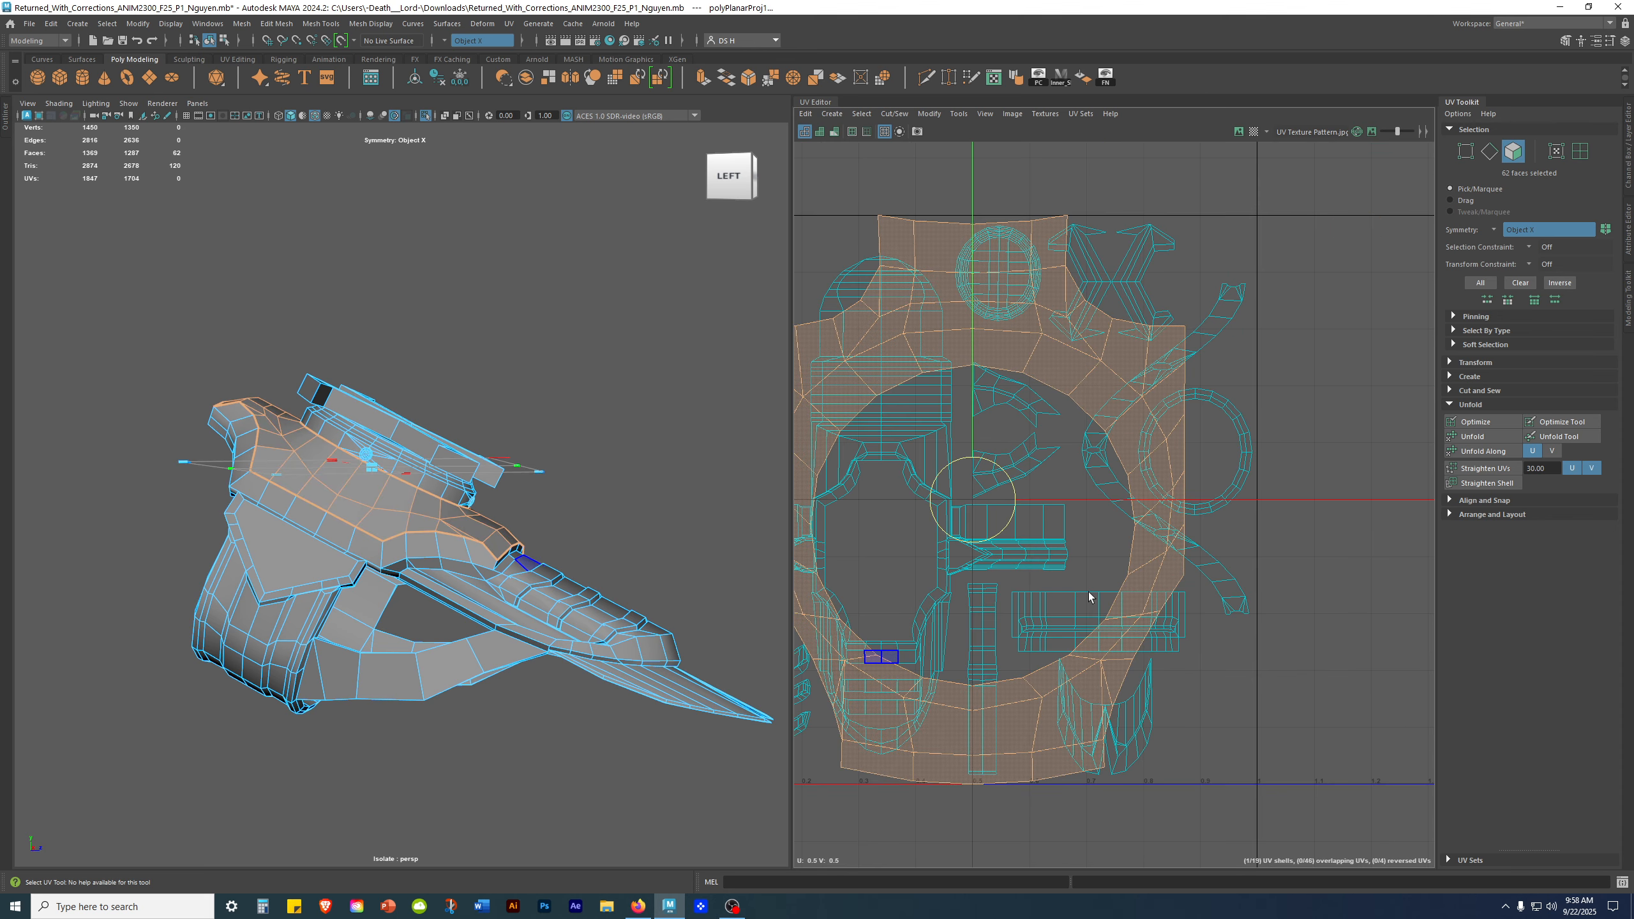
left_click_drag(528, 571, 495, 621, "alt")
scroll(1227, 561, "down", 5)
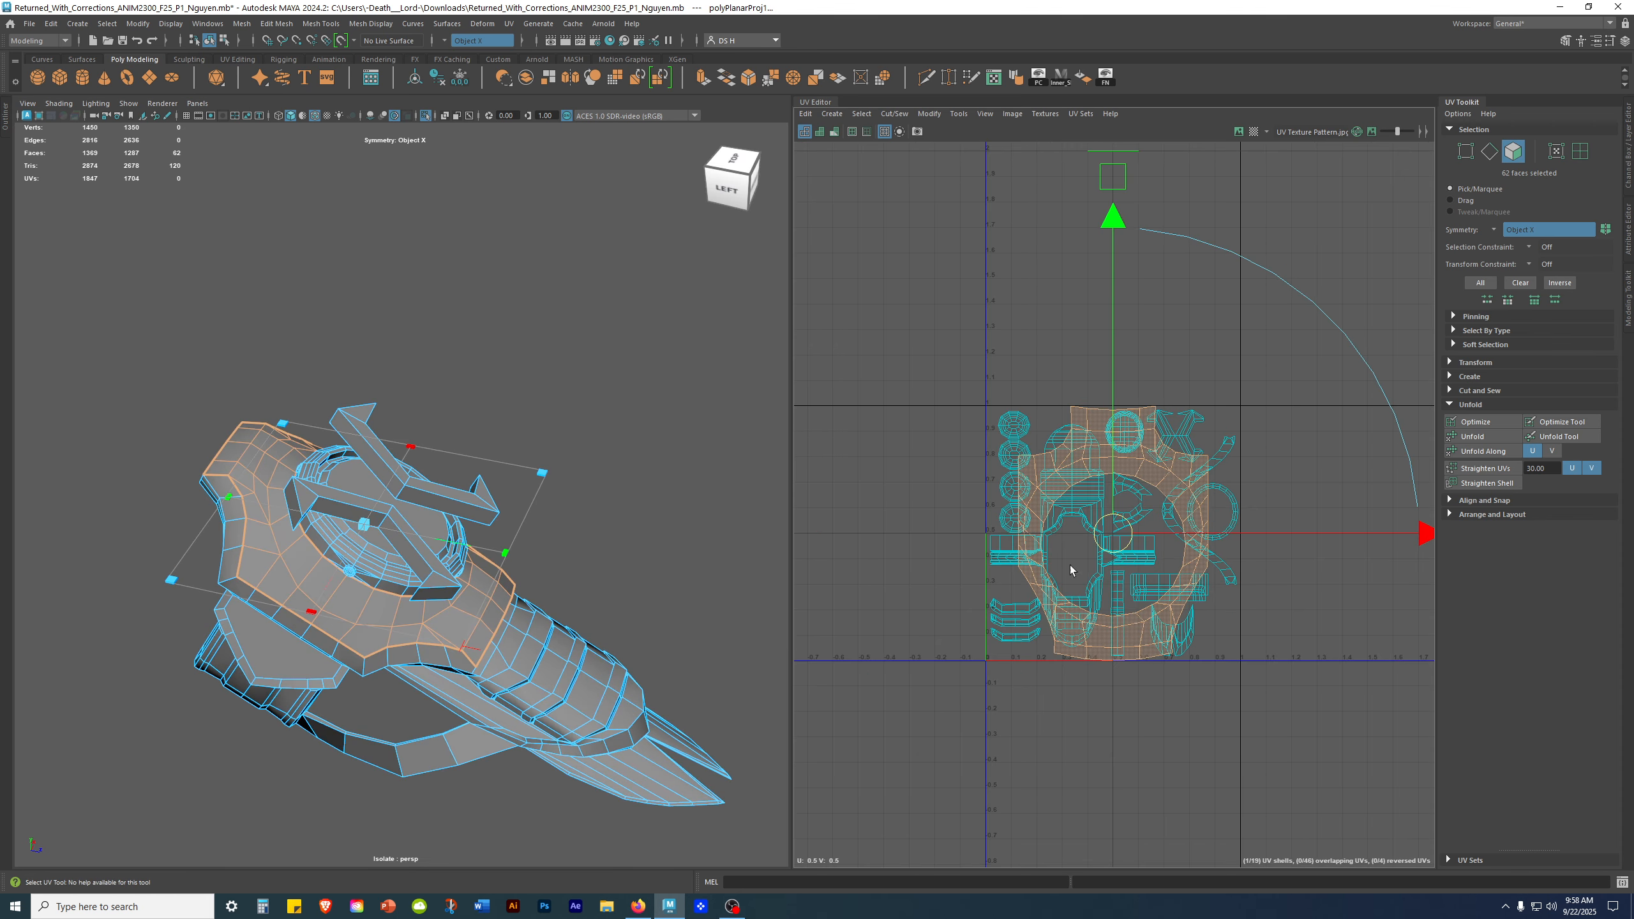
left_click_drag(1422, 534, 1121, 572)
middle_click_drag(1120, 573, 1338, 508, "alt")
Step: Hide the UV Toolkit and widen the 3D viewport beside the UV Editor
left_click(1627, 136)
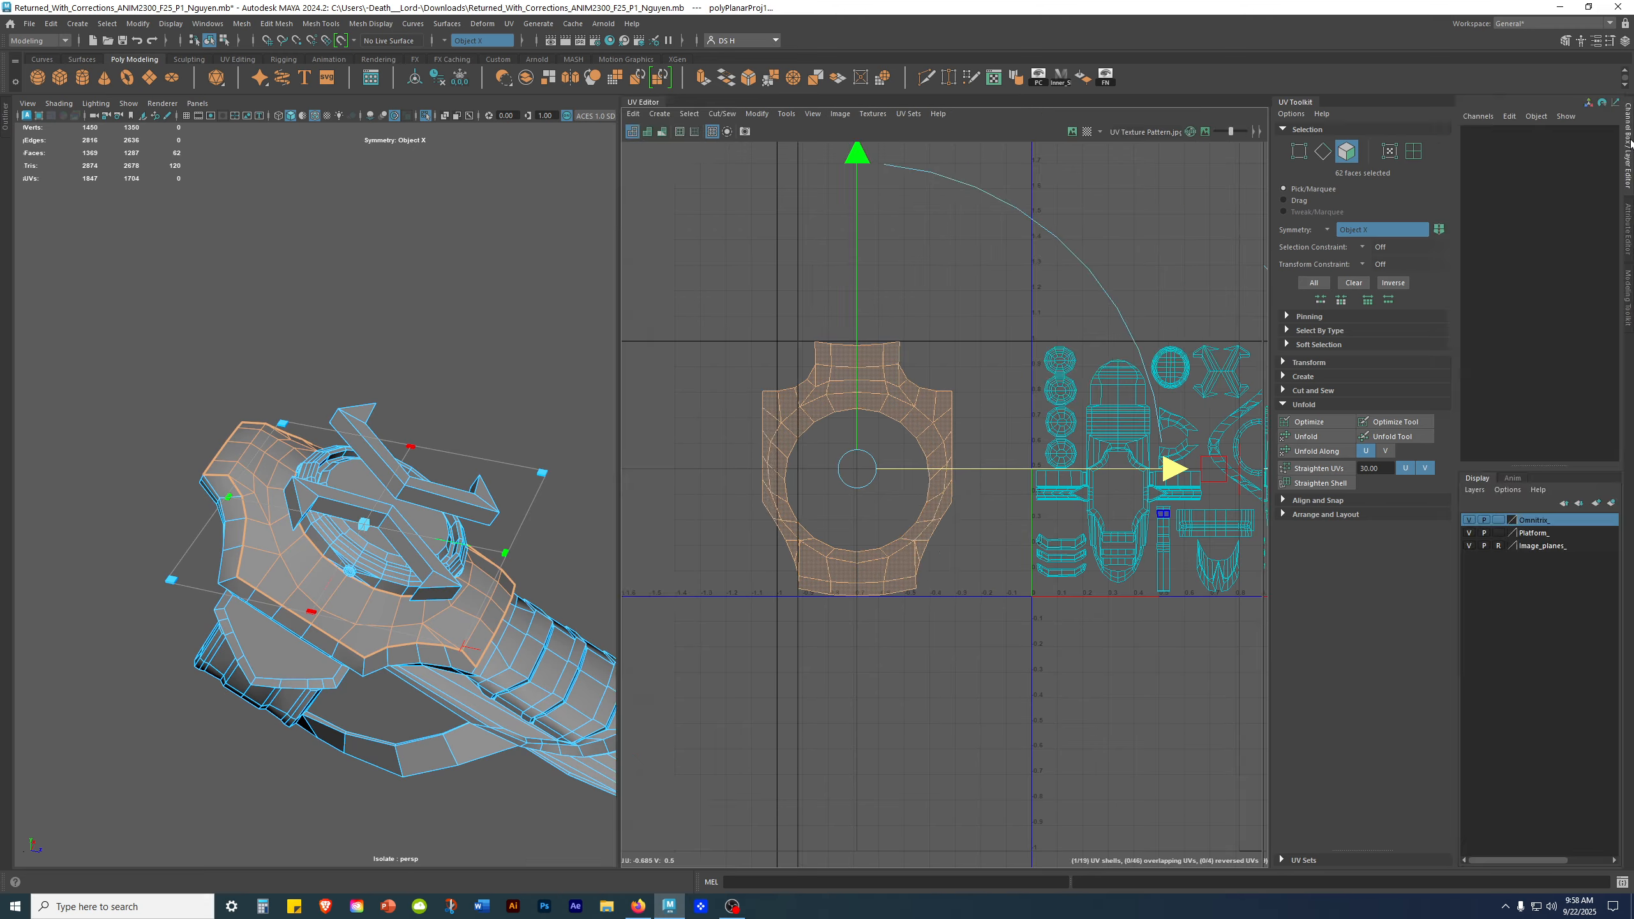
left_click(1626, 131)
left_click(1473, 105)
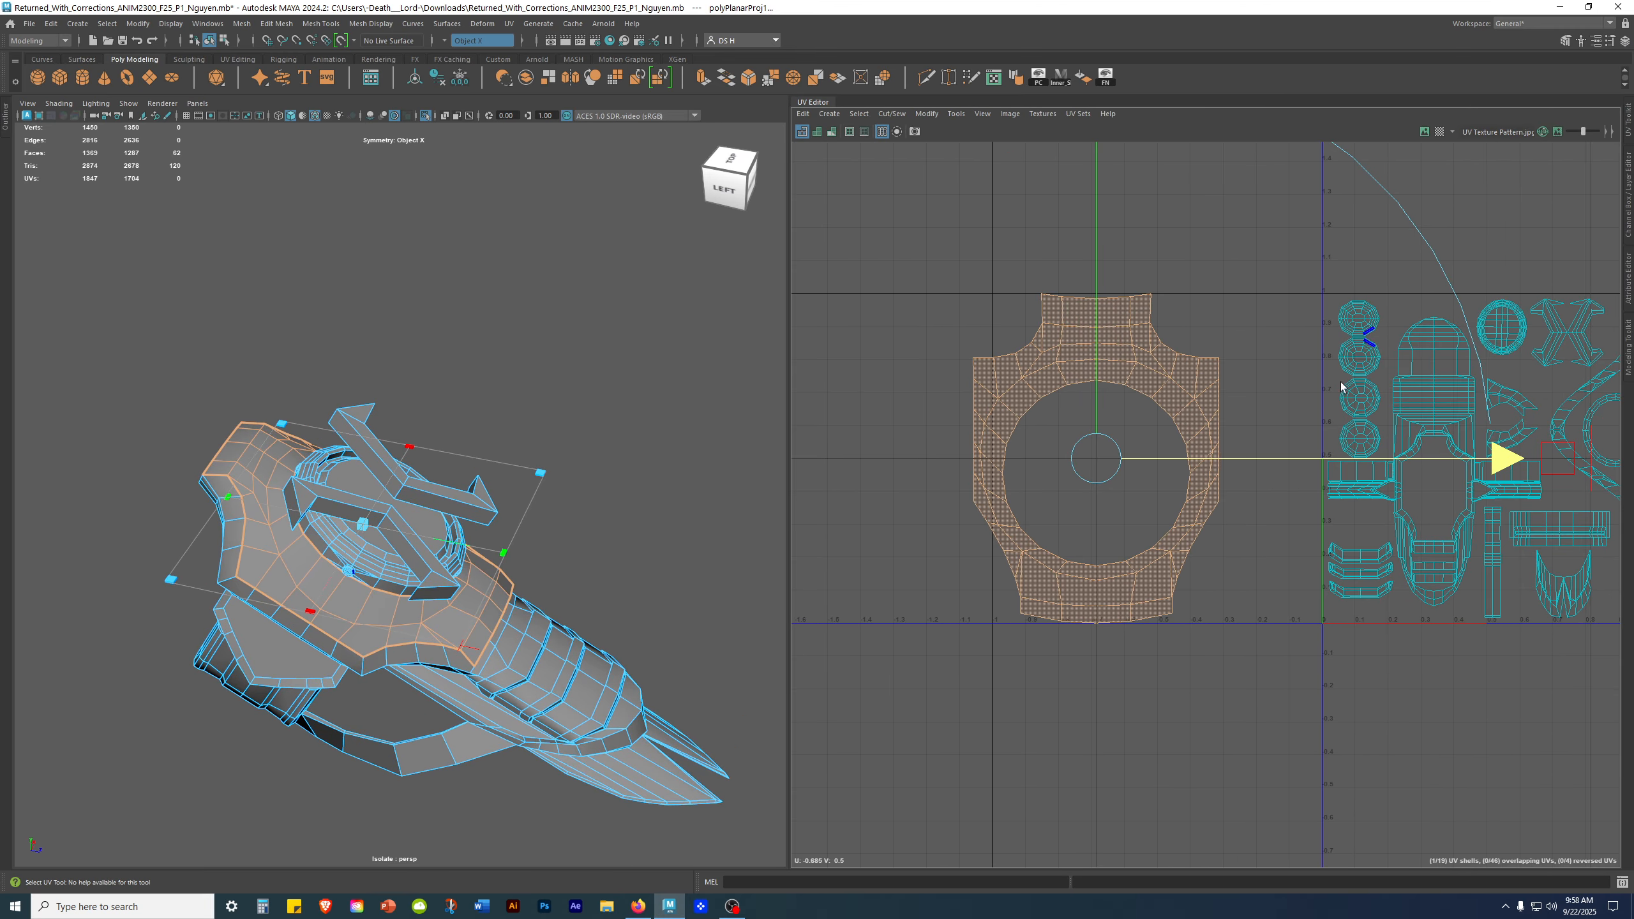
left_click_drag(787, 392, 929, 386)
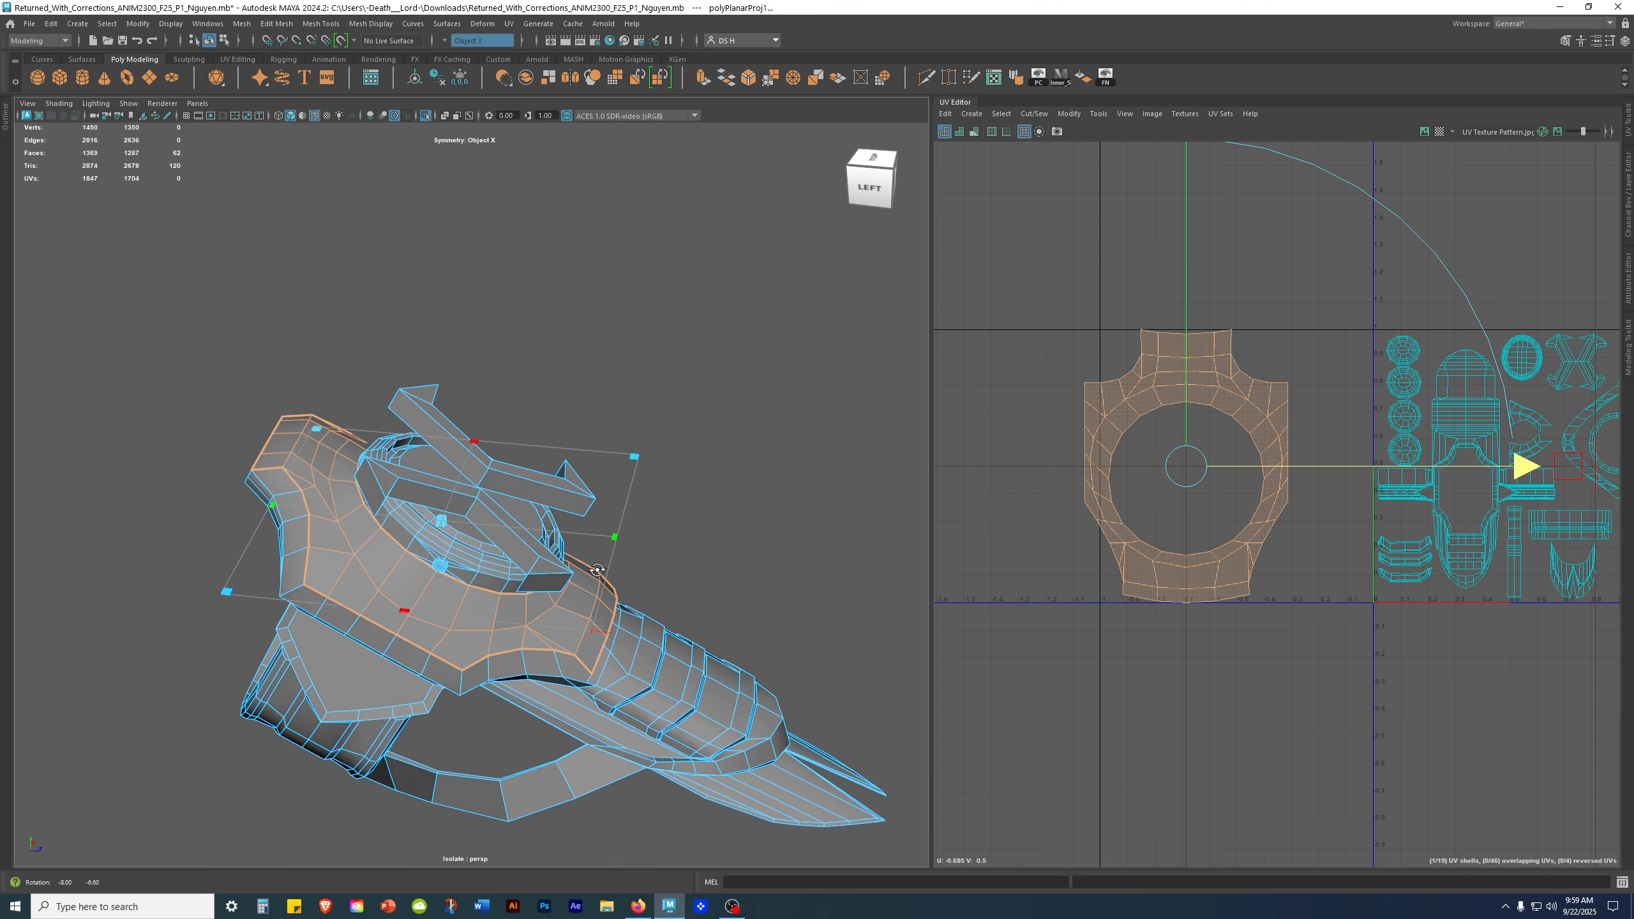
Step: Rotate the planar projection about its X axis to roughly follow the tilt of the body's top faces
middle_click_drag(662, 572, 759, 470, "alt")
left_click_drag(759, 470, 654, 466, "alt")
scroll(654, 466, "down", 3)
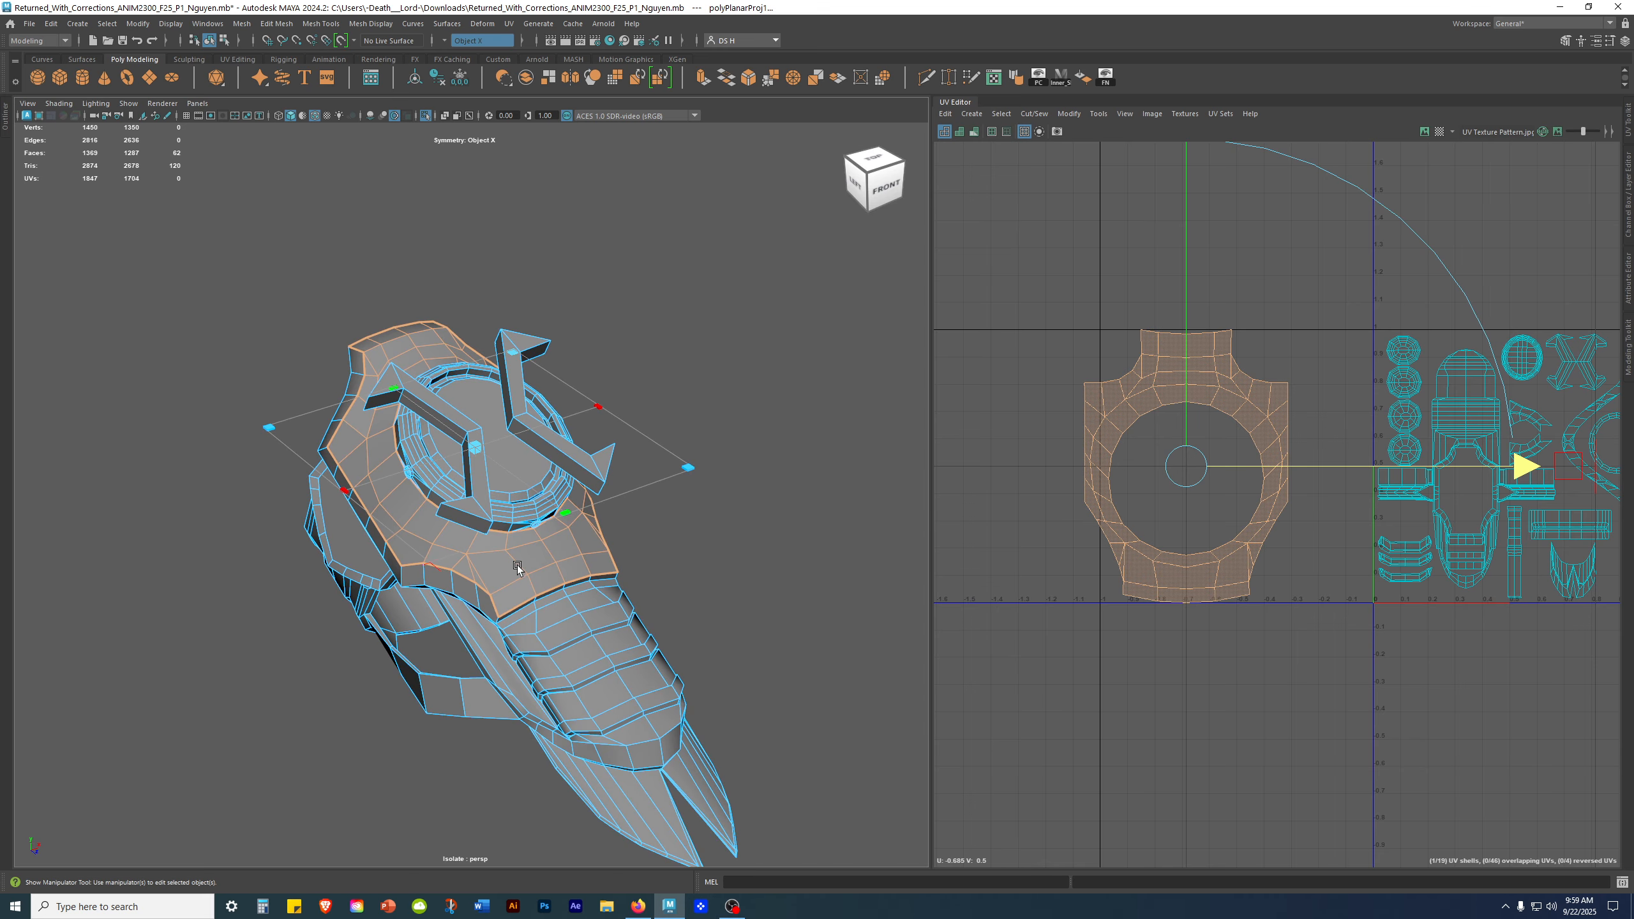
left_click_drag(508, 568, 534, 563, "alt")
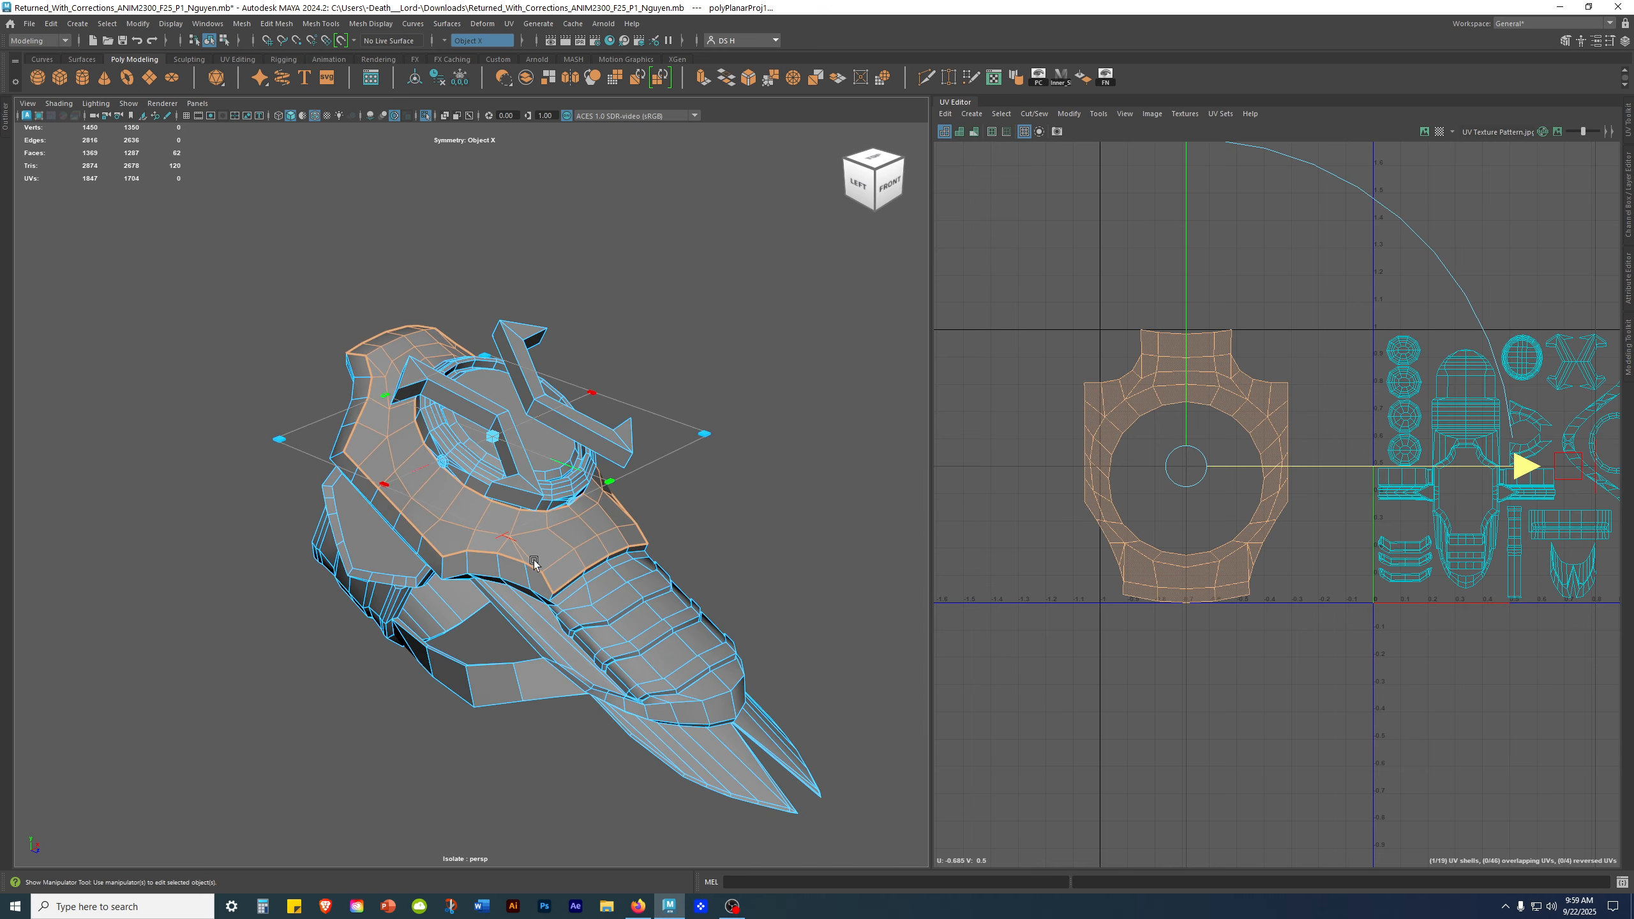
left_click(505, 537)
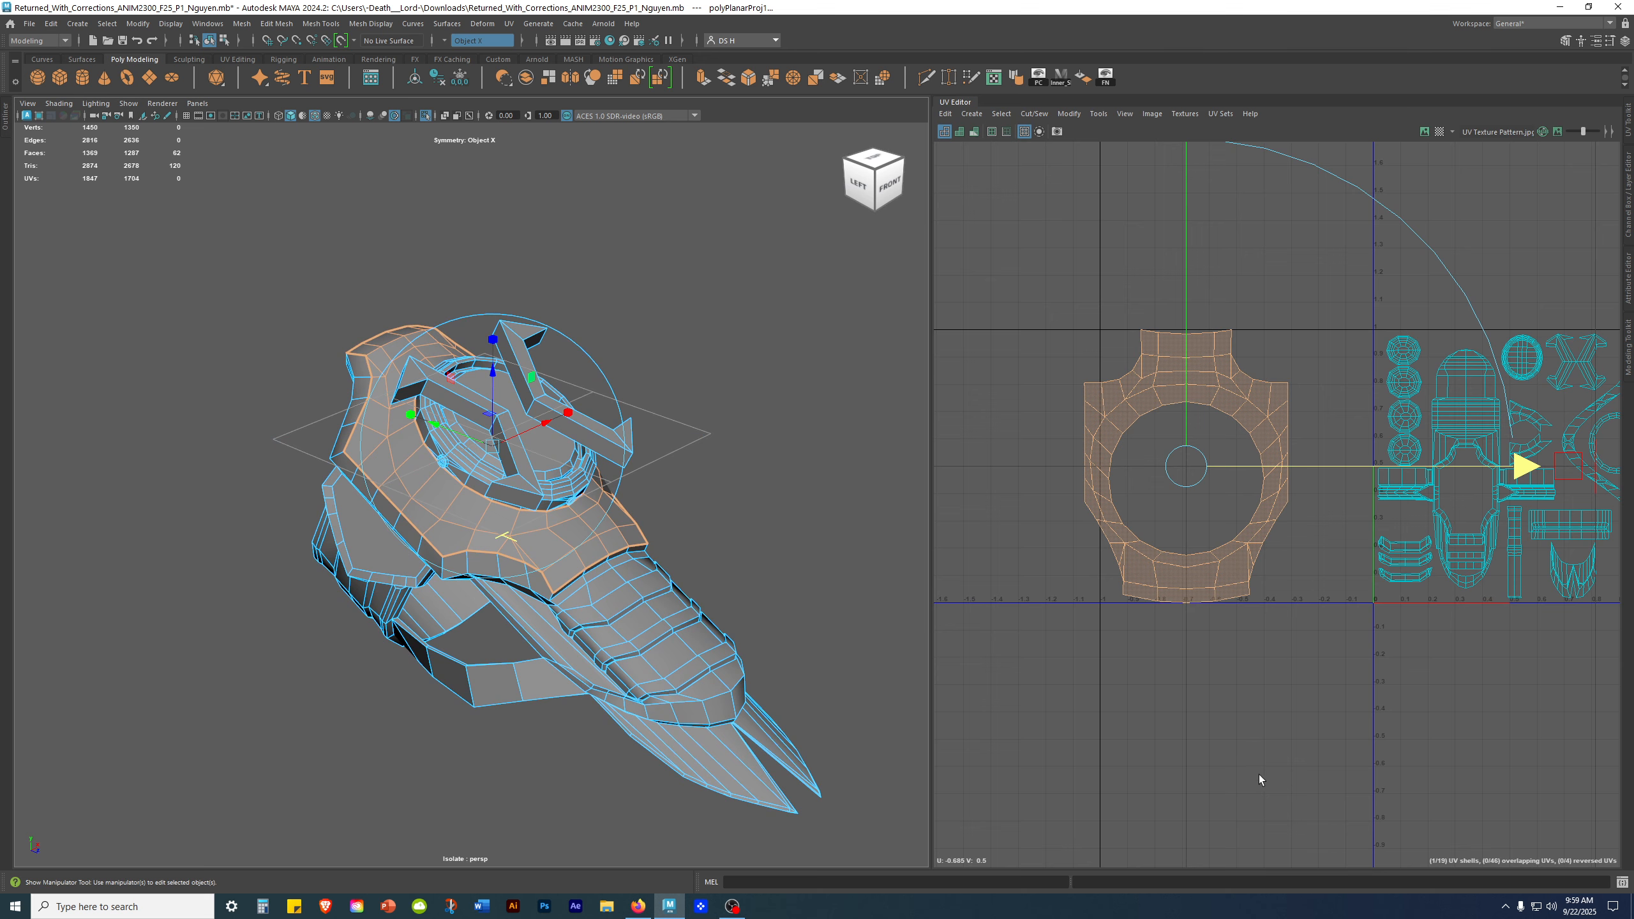
left_click(595, 362)
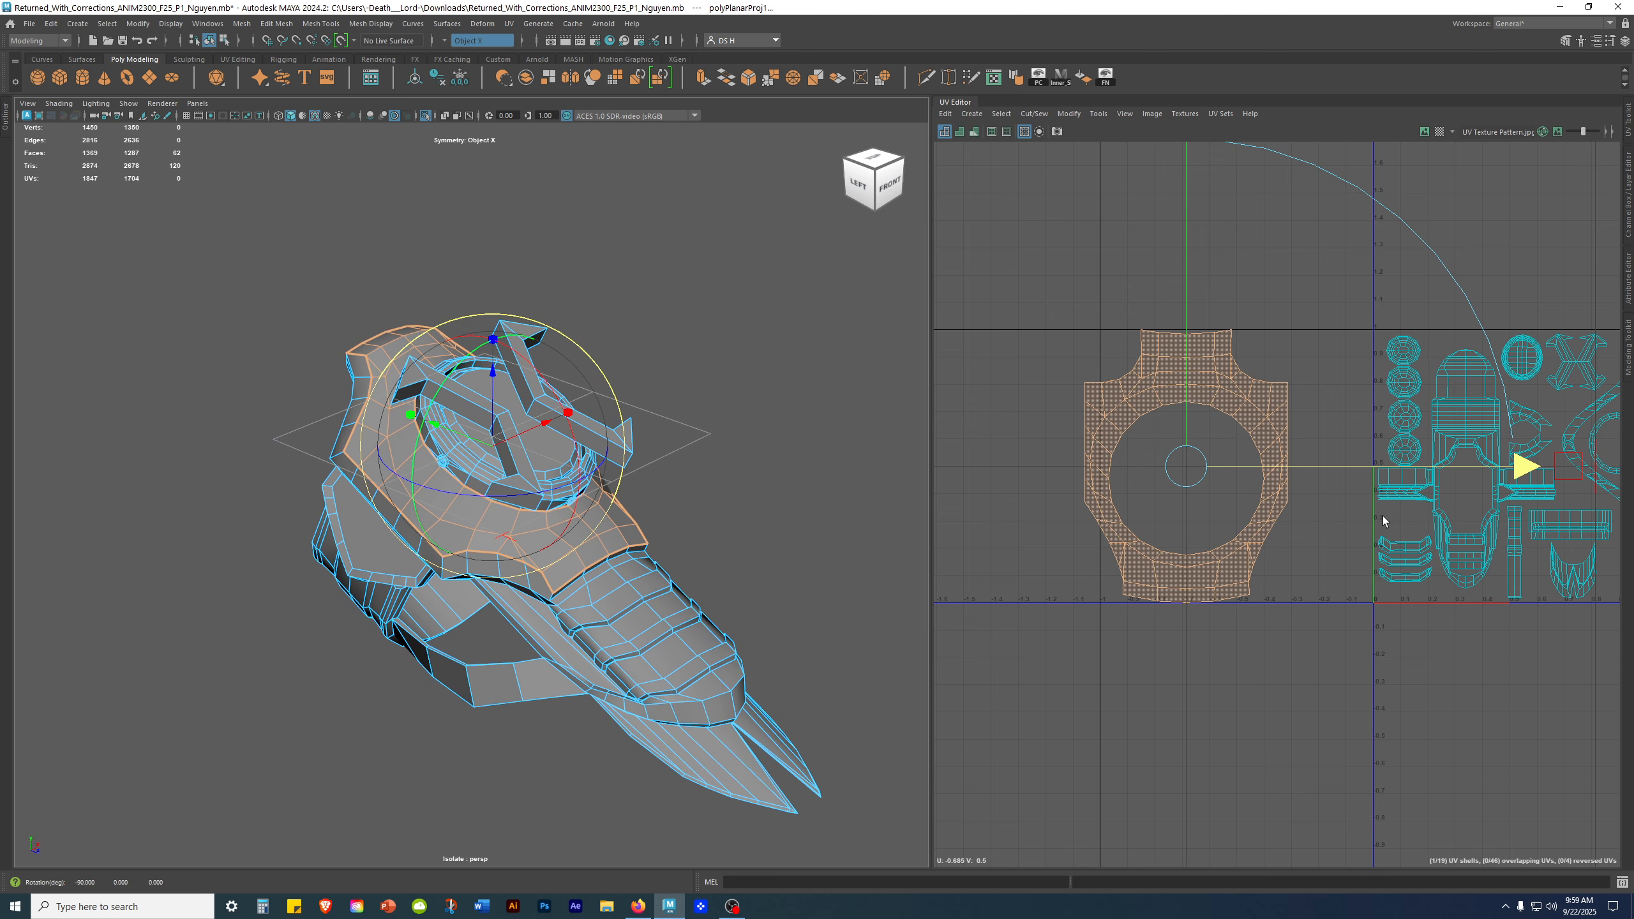
left_click_drag(520, 377, 588, 436, "alt")
left_click_drag(715, 457, 755, 427, "alt")
Step: Set the planar projection's Rotate X to -63, judging its alignment with the sloping body in the side view
key("space")
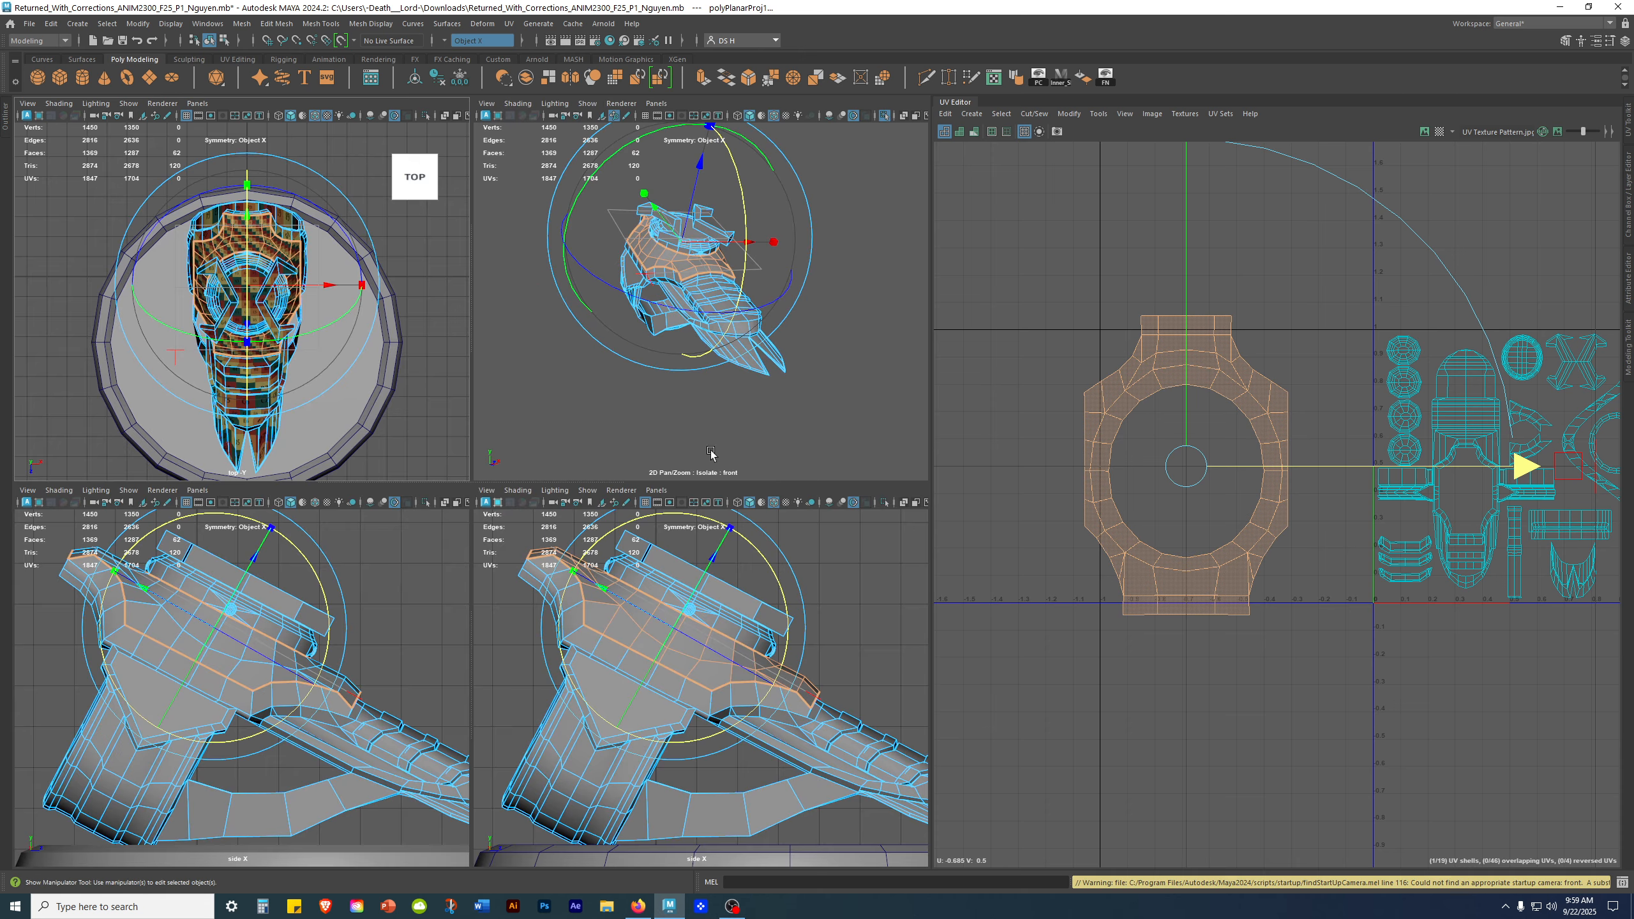
key("space")
right_click_drag(901, 618, 884, 571, "alt")
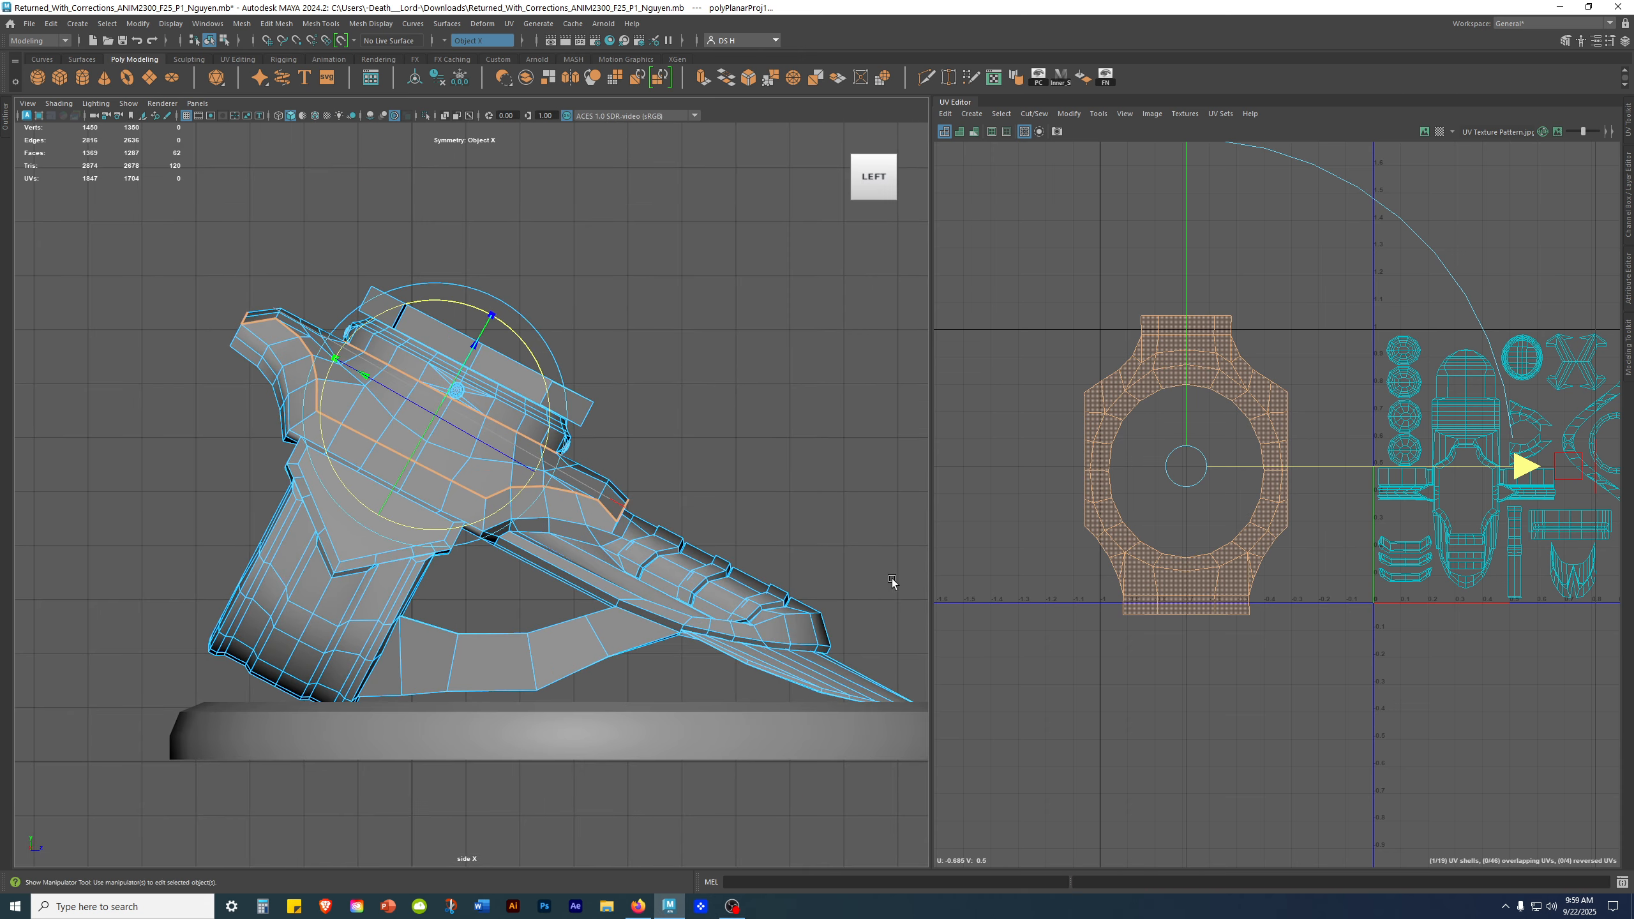
scroll(475, 380, "up", 2)
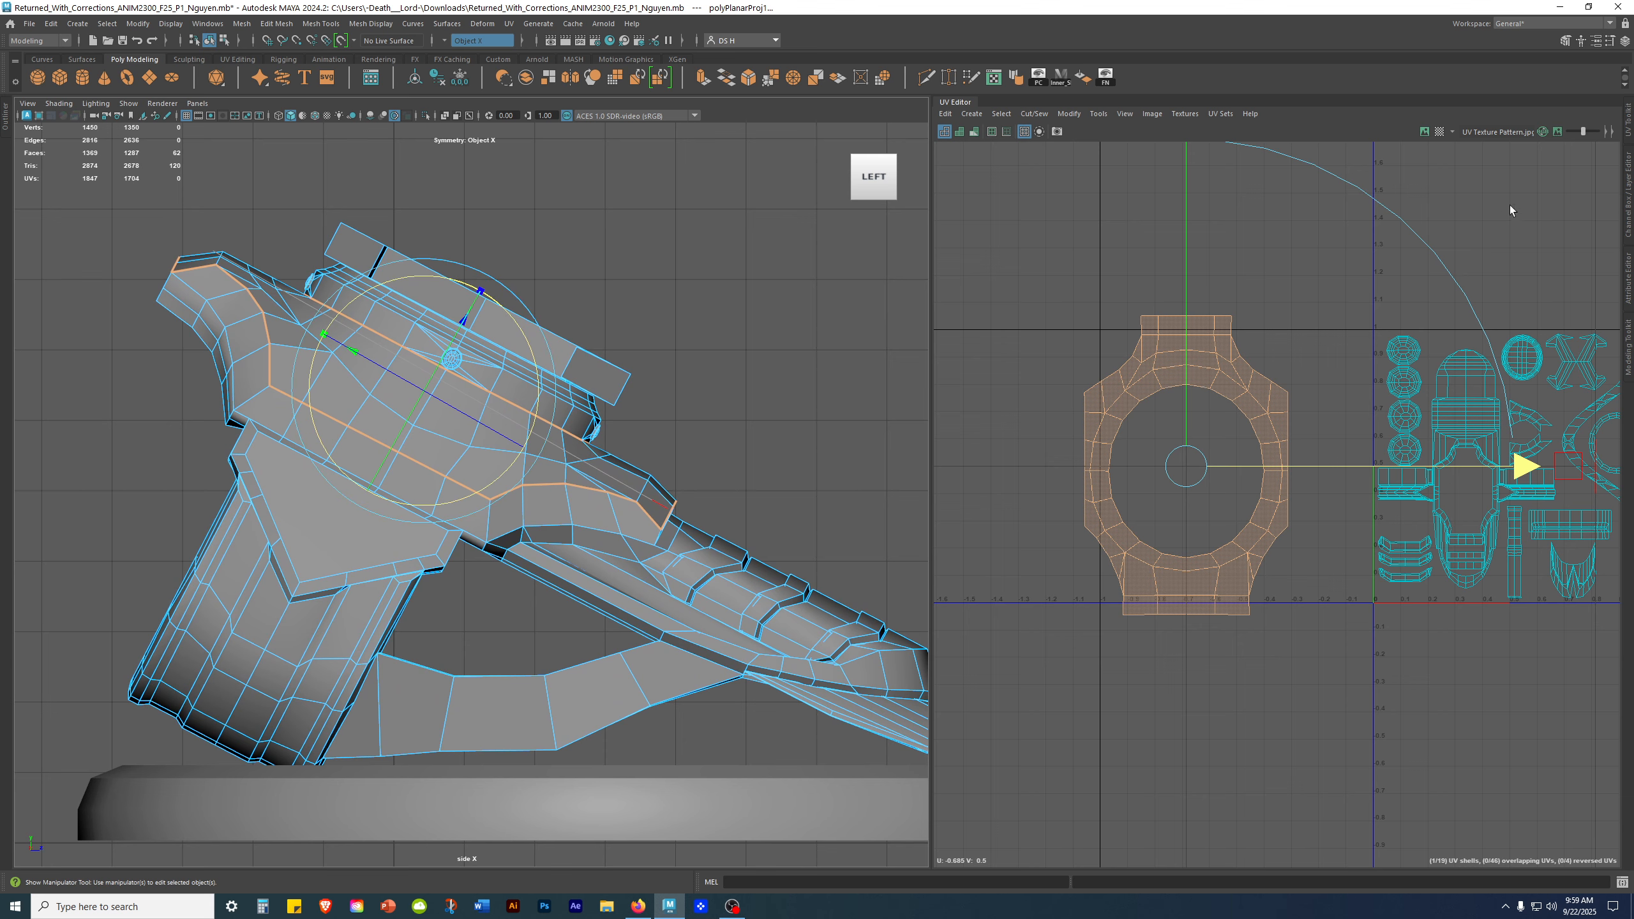
left_click(1617, 192)
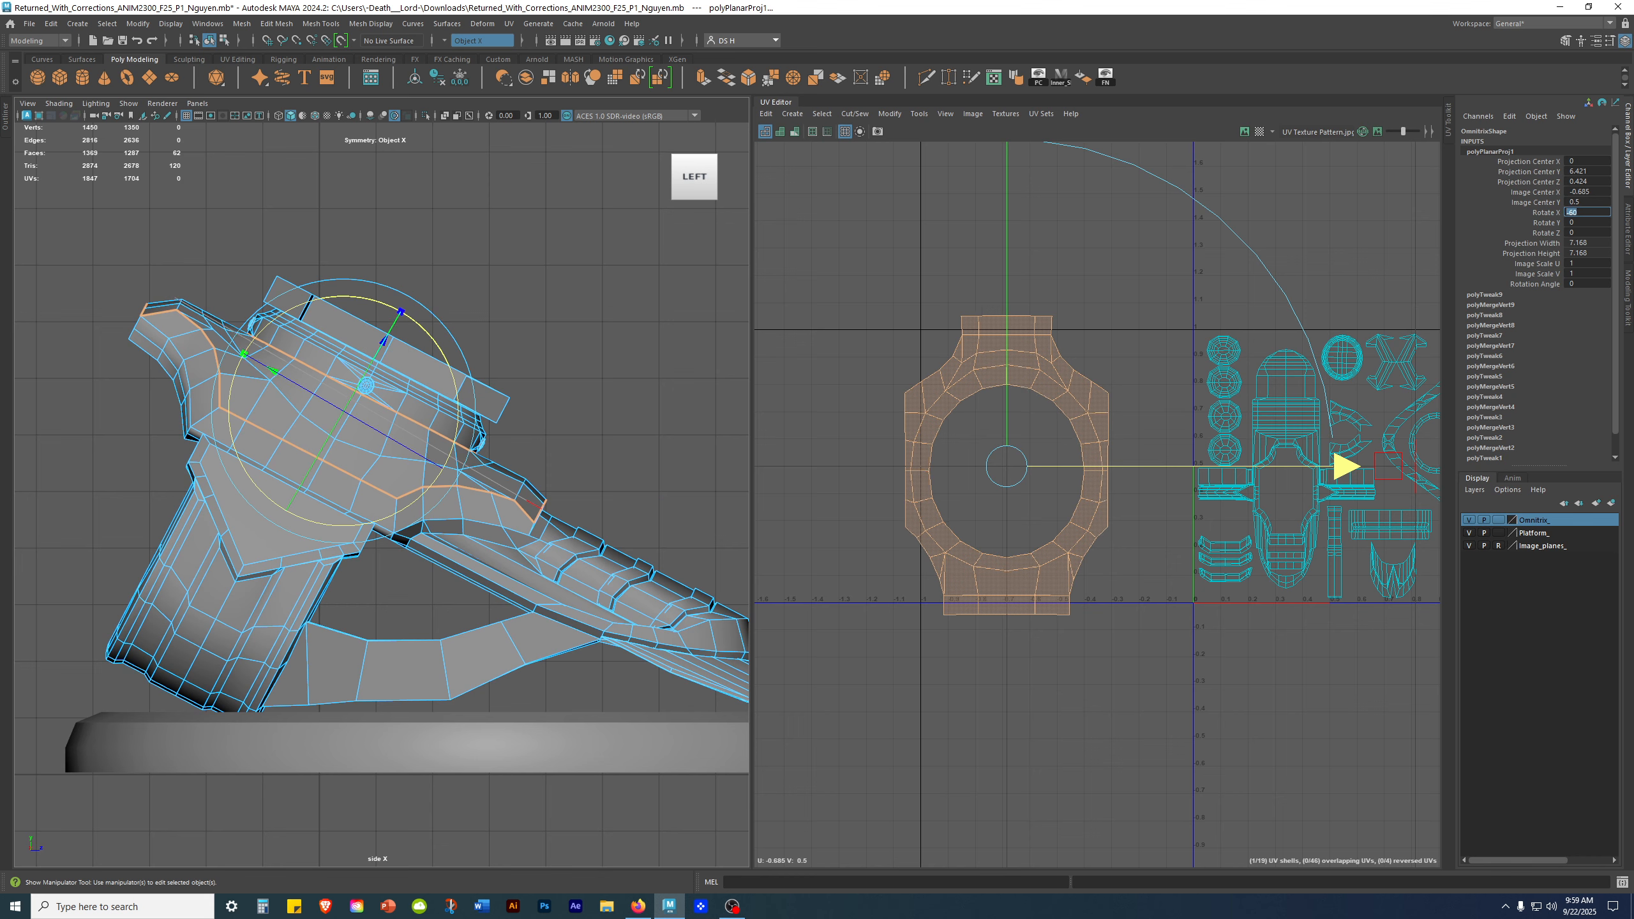
left_click(584, 600)
left_click(1606, 215)
type("-63")
key("Return")
mouse_move(574, 385)
middle_mouse_down("alt")
mouse_move(579, 357)
mouse_move(577, 370)
middle_mouse_up("alt")
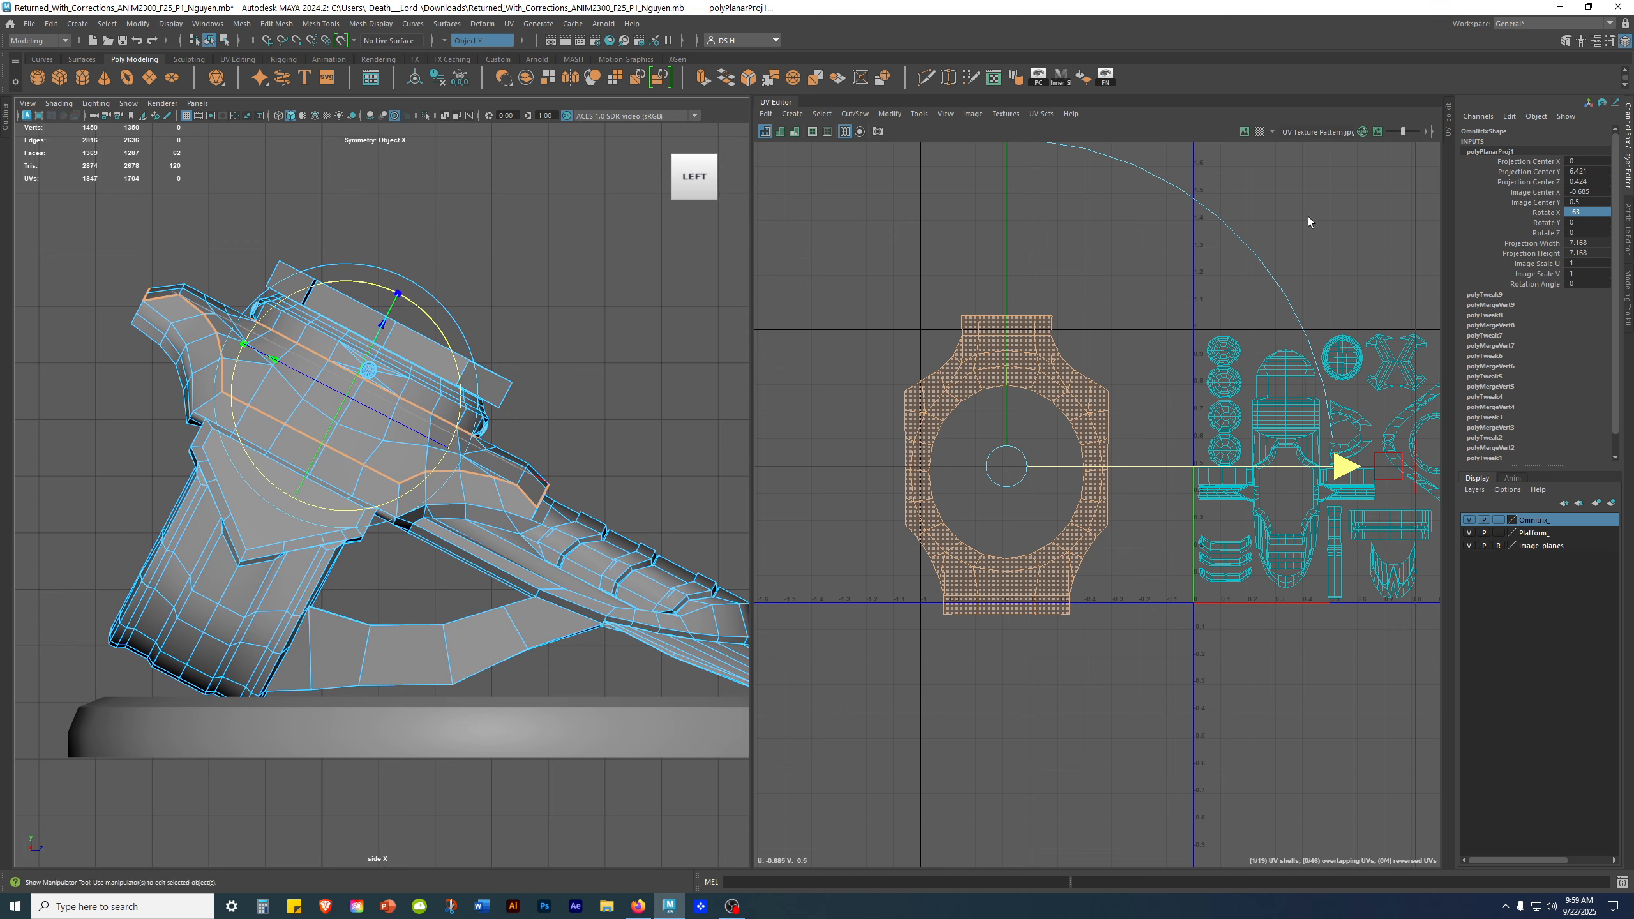
Step: Hide the Channel Box and return to the perspective view of the isolated Omnitrix
left_click(1628, 125)
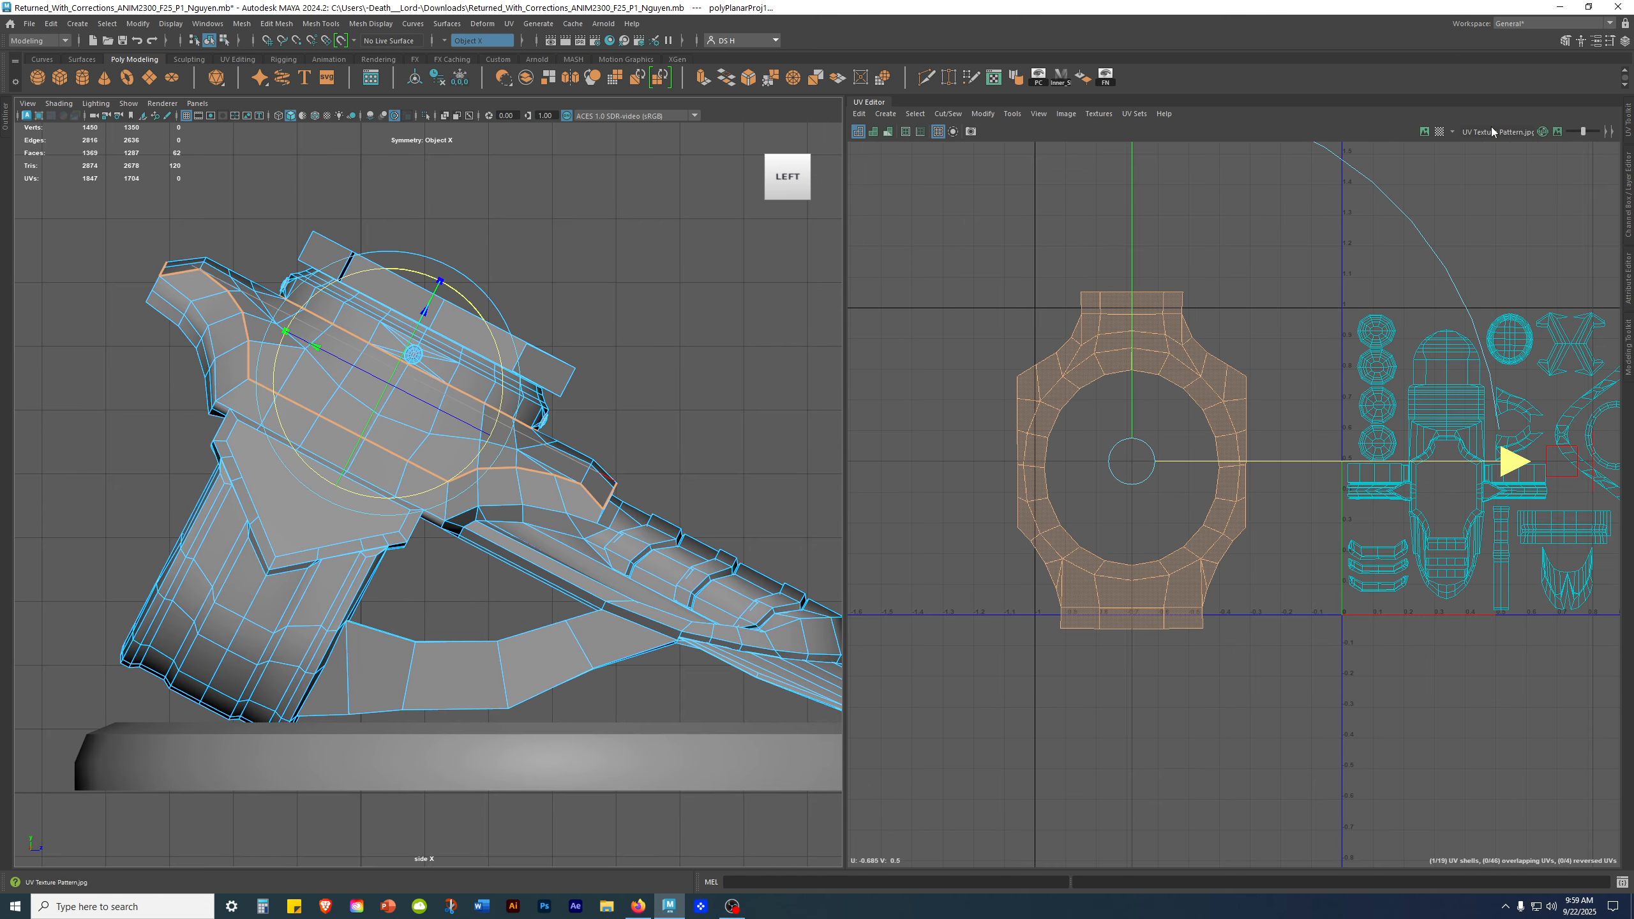
right_click_drag(627, 426, 517, 432, "alt")
key("space")
key("space")
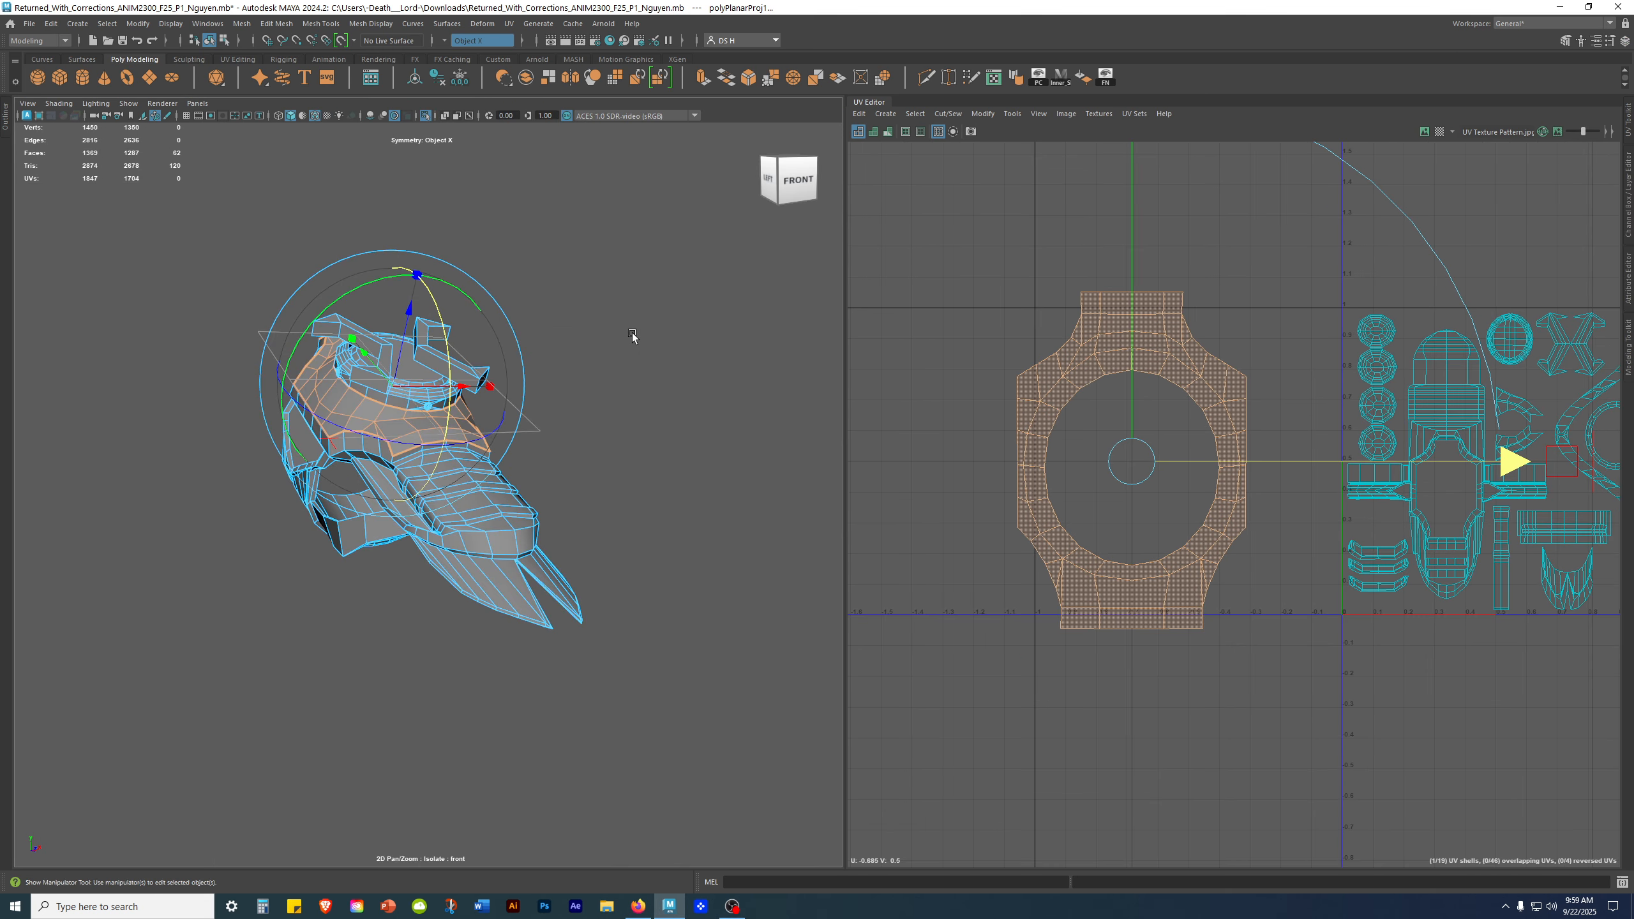
left_click_drag(635, 339, 719, 376, "alt")
scroll(1181, 394, "down", 1)
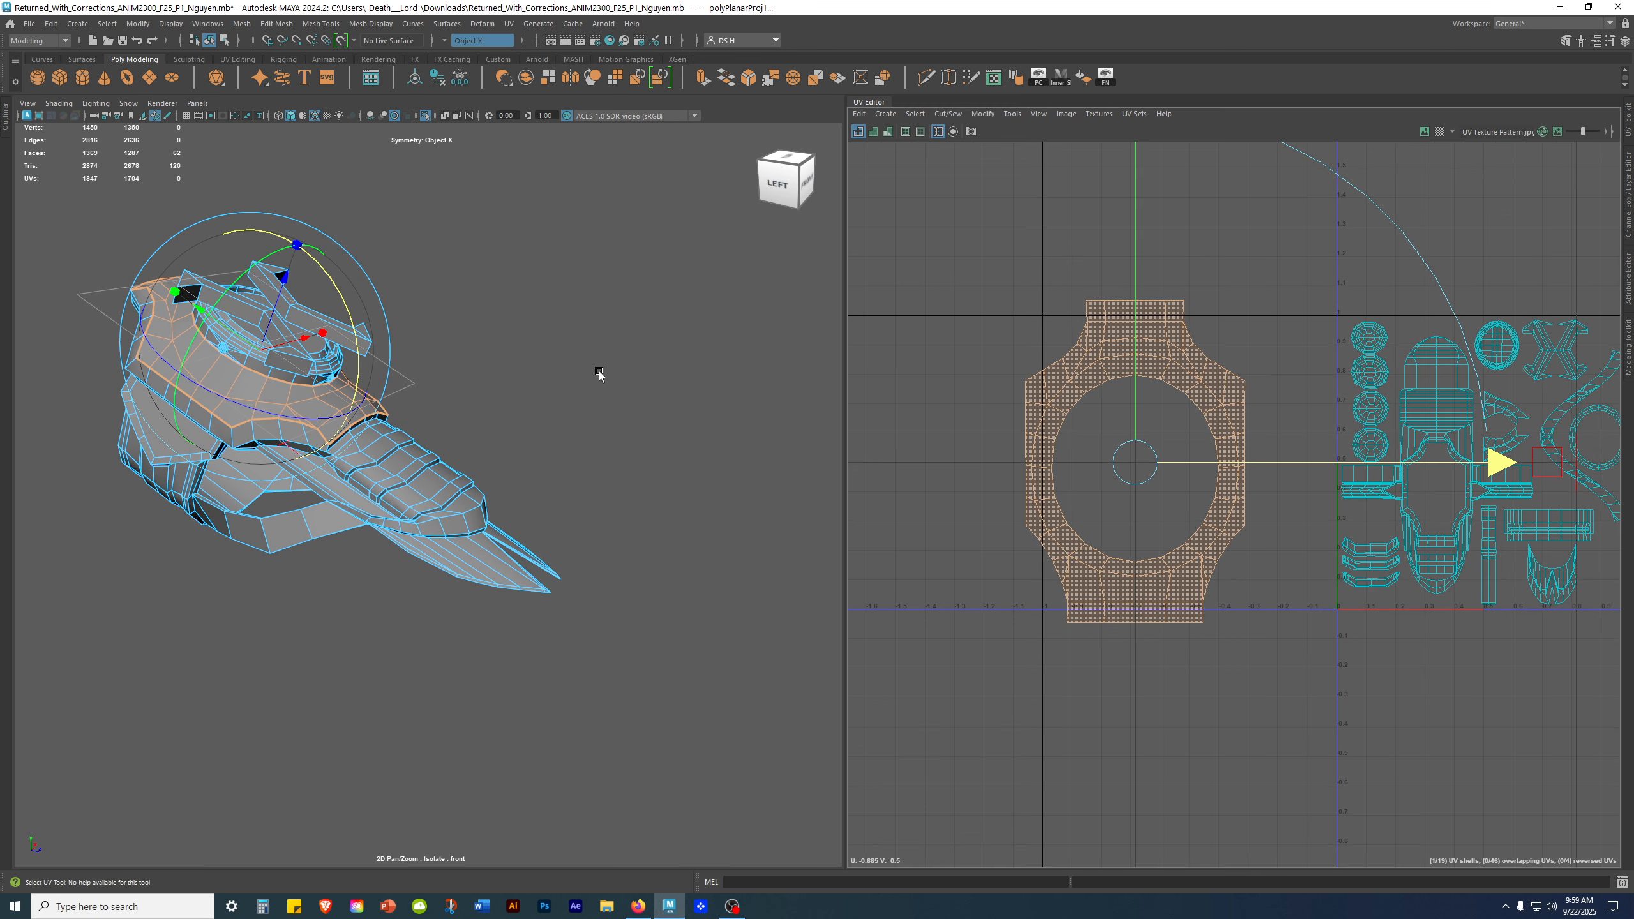
Step: Show the checker texture on the model and compare the top faces' squares with those of the neighbouring faces
key("w")
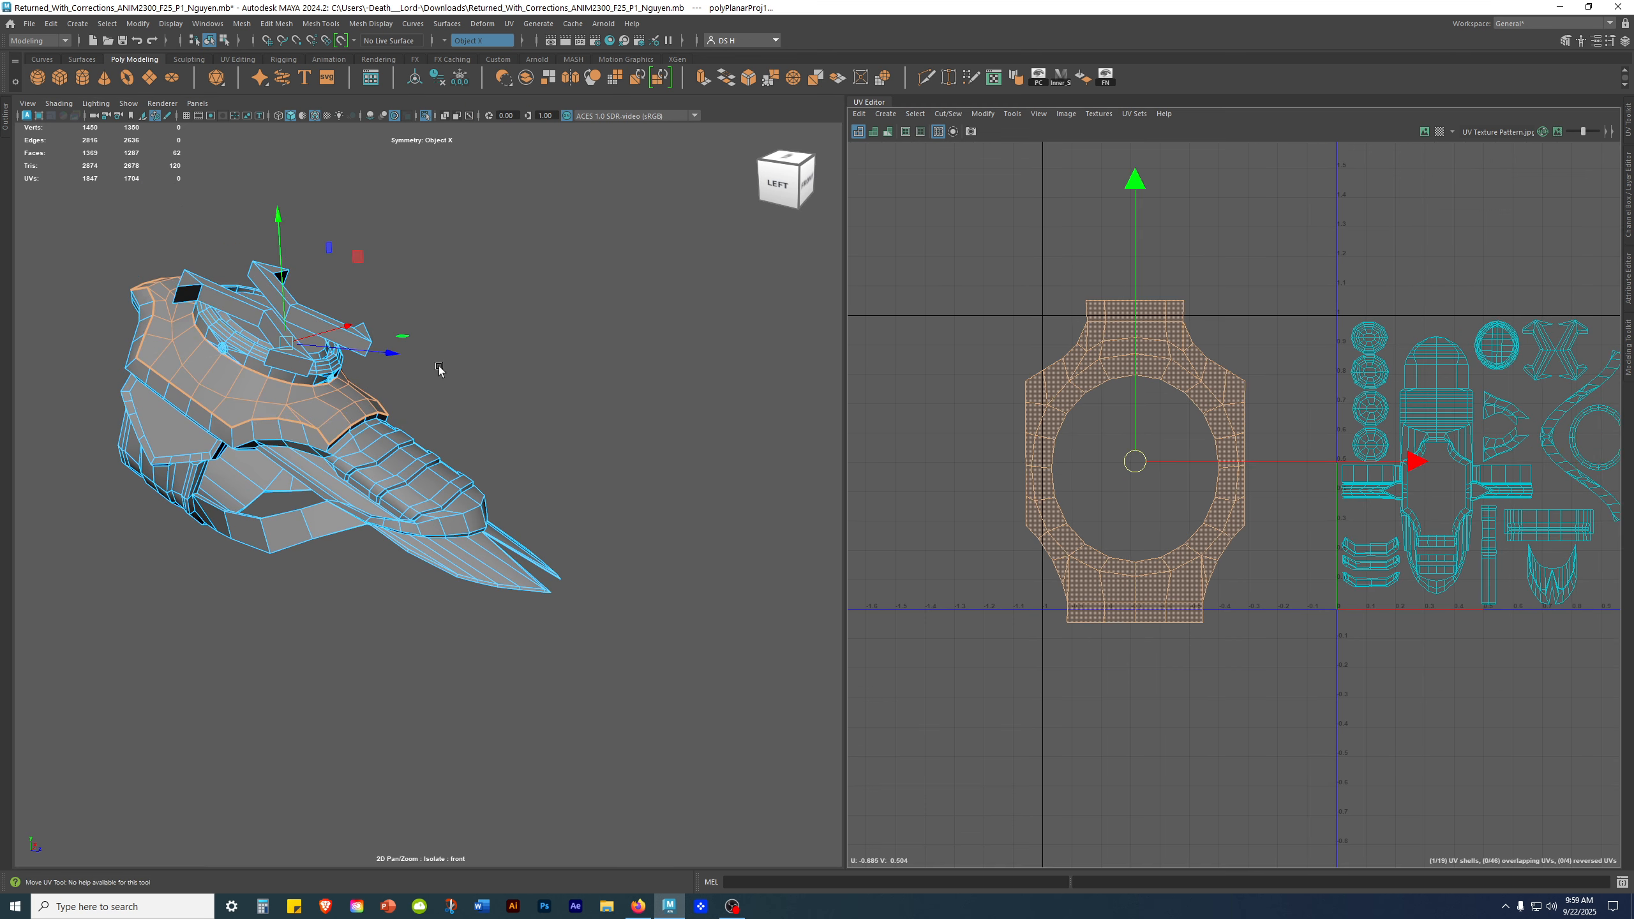
middle_click_drag(439, 370, 586, 483, "alt")
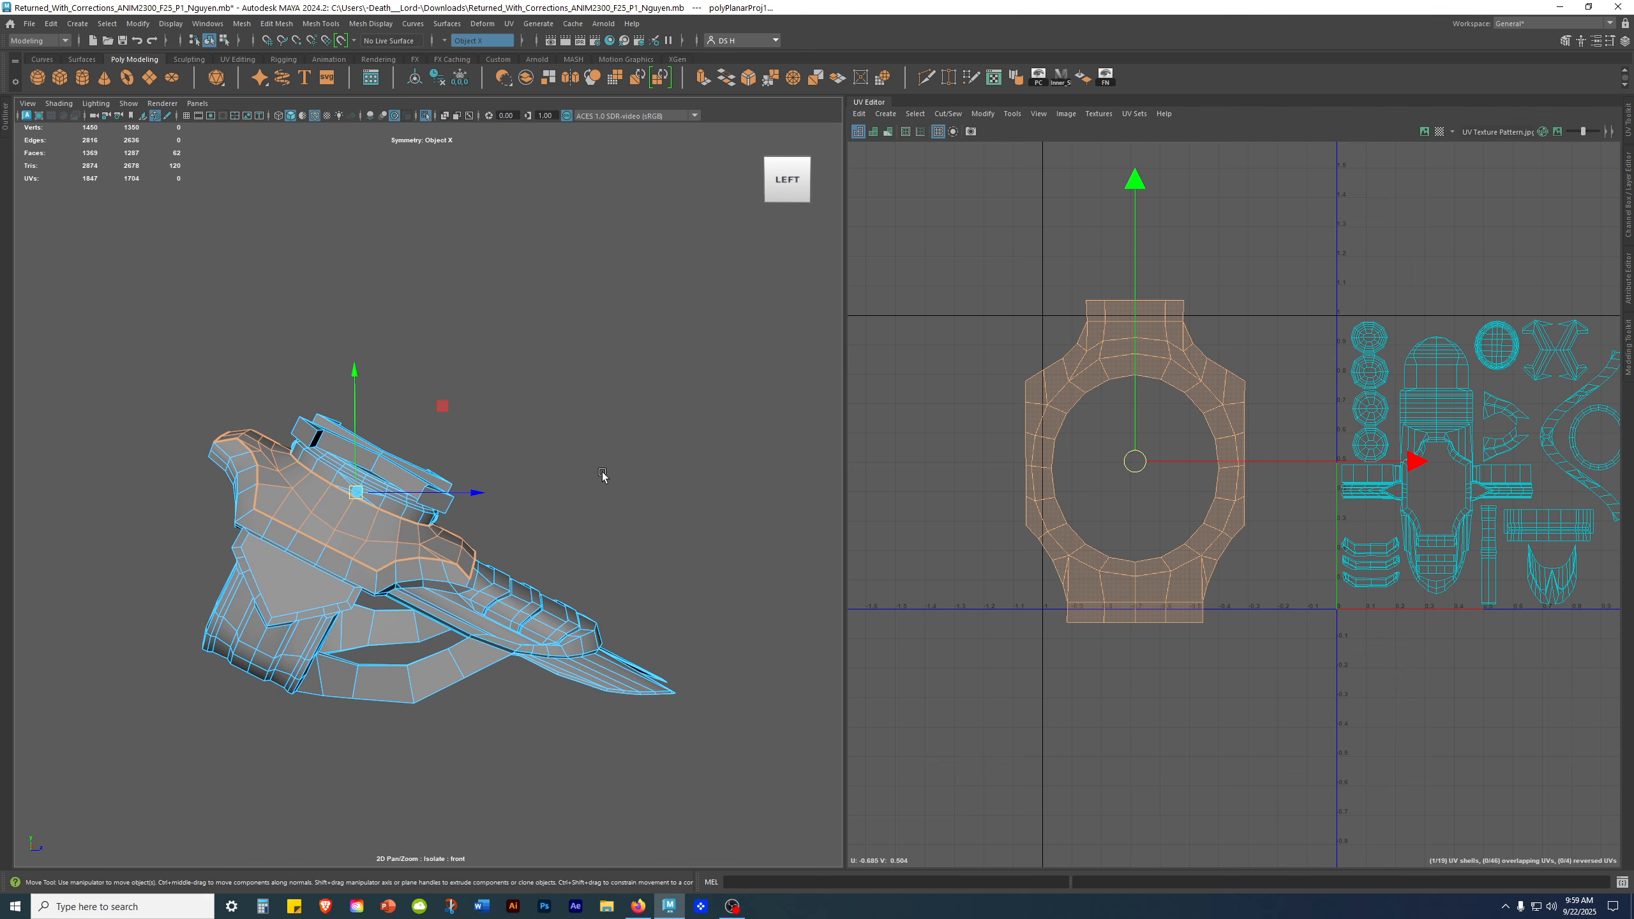
left_click_drag(473, 417, 298, 520, "alt")
key("6")
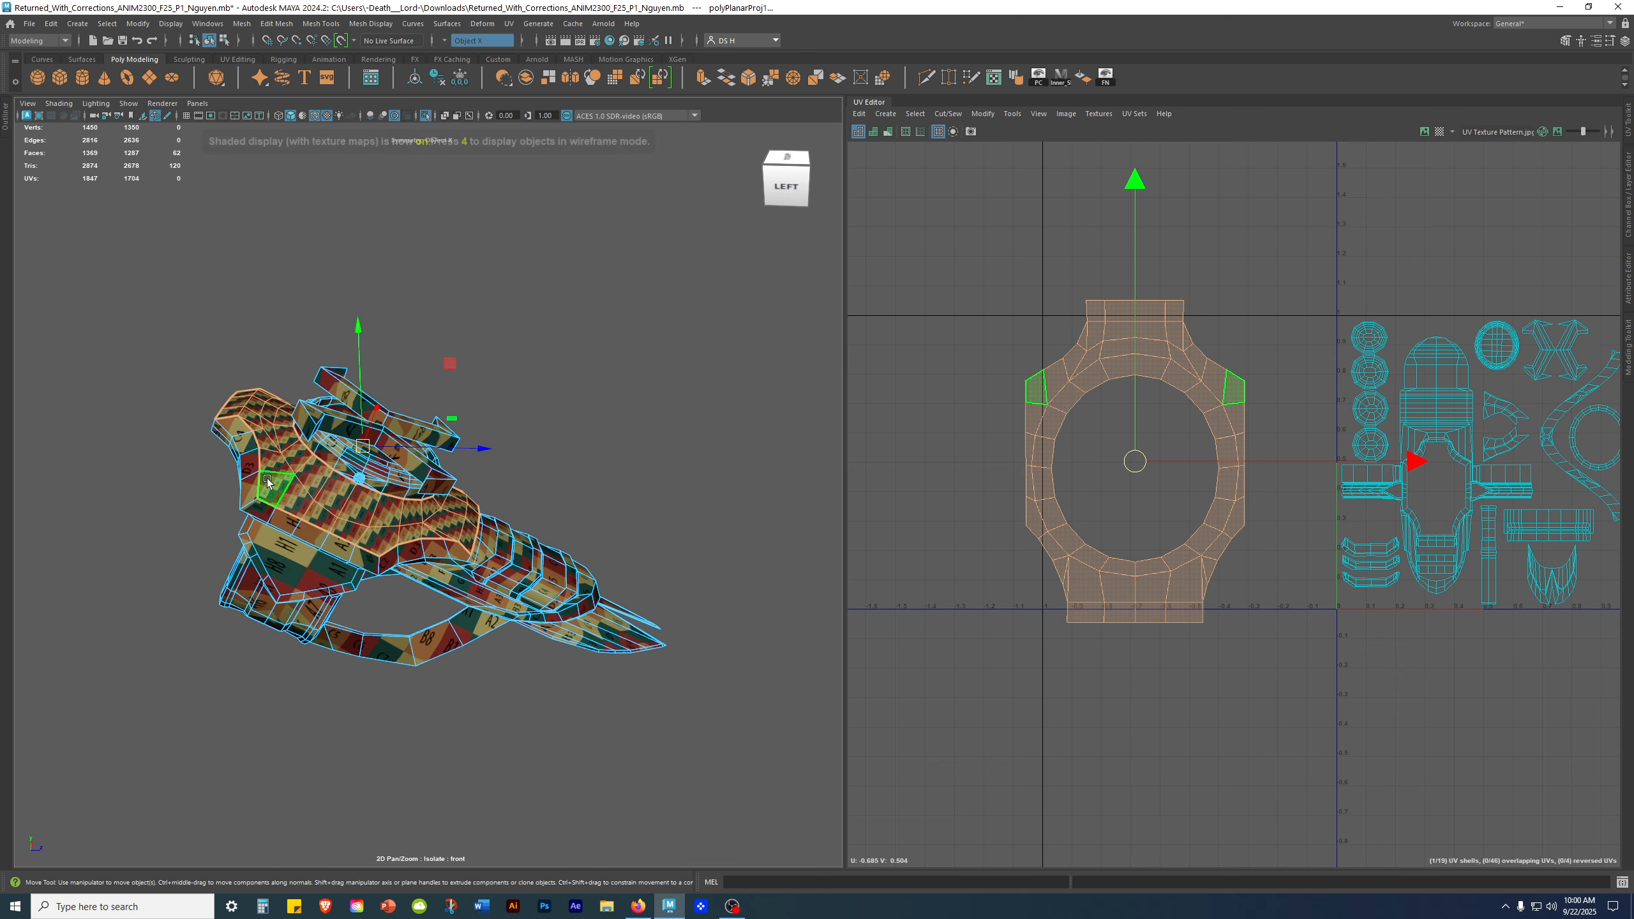
scroll(579, 509, "up", 5)
left_click_drag(441, 534, 388, 506, "alt")
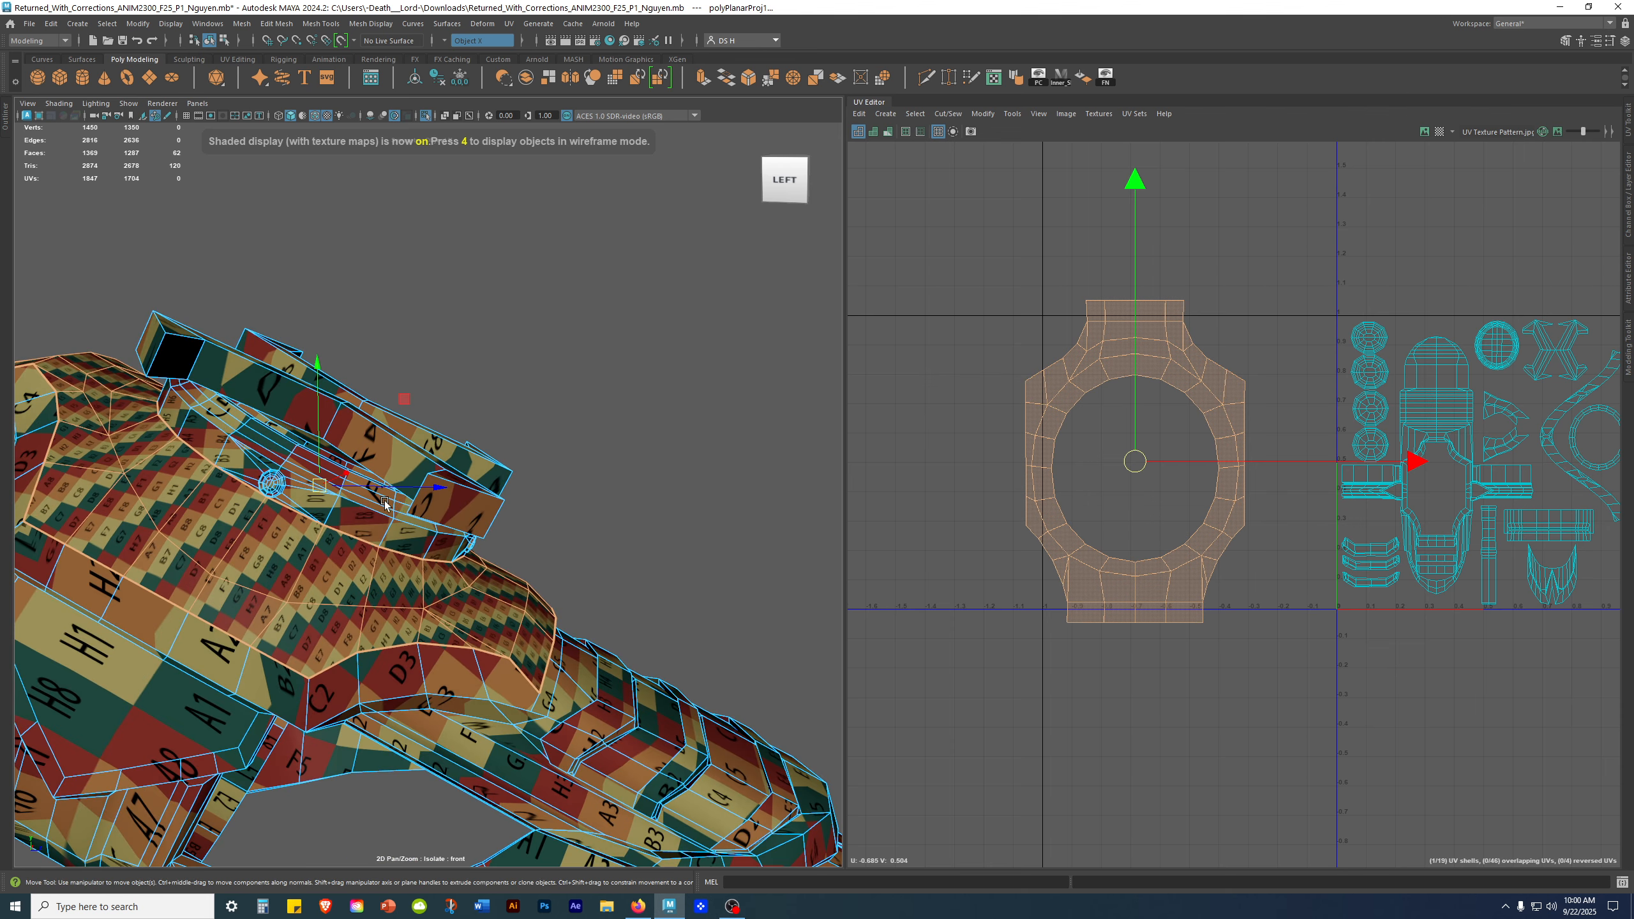
Step: Scale the top shell down uniformly to a little under half its size and check the checker pattern around the model
key("r")
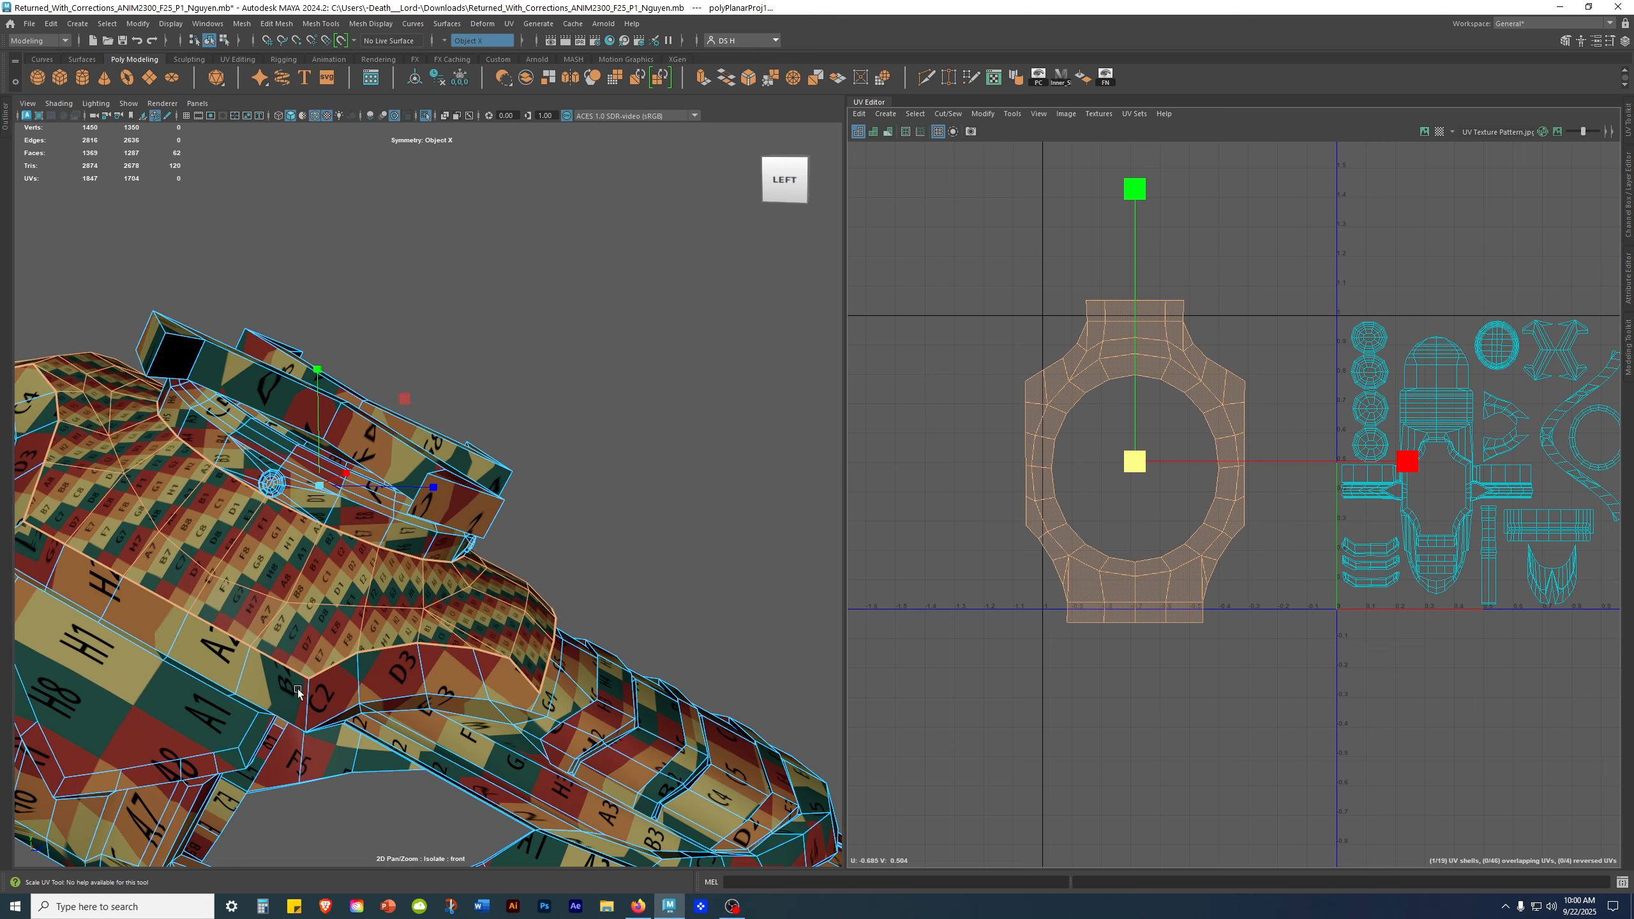
left_click_drag(1134, 462, 982, 529)
left_click_drag(500, 562, 288, 580, "alt")
key("f")
left_click_drag(556, 539, 540, 656, "alt")
scroll(541, 655, "down", 5)
middle_click_drag(469, 566, 489, 475, "alt")
left_click_drag(488, 475, 485, 445, "alt")
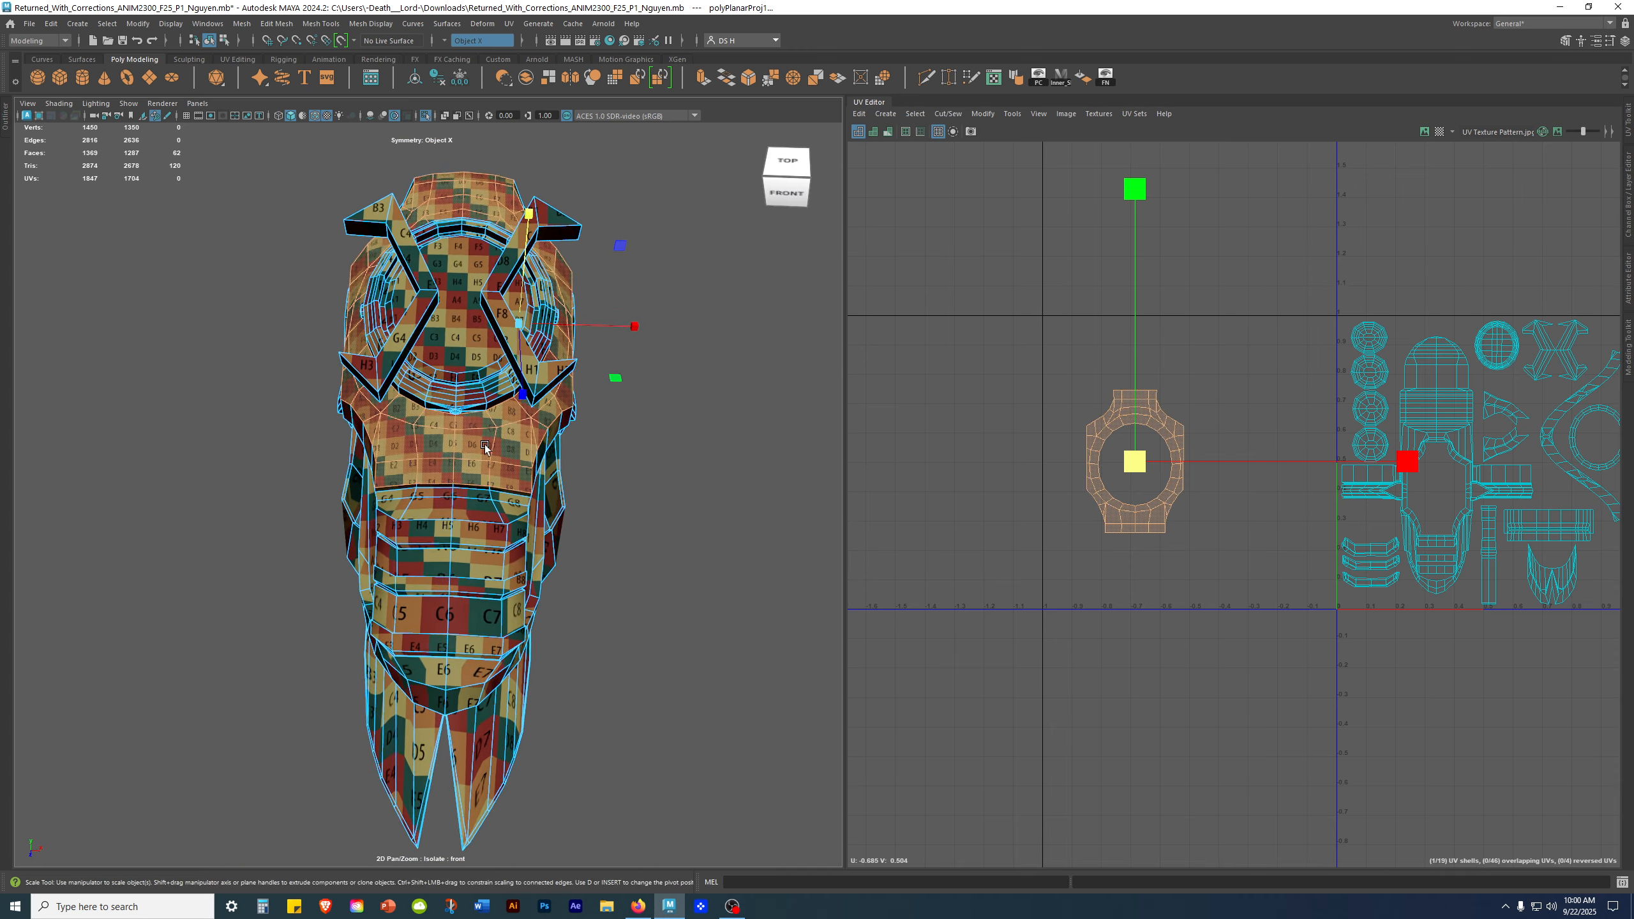
Step: Scale the shell down further towards the neighbouring checker size, clear the selection and inspect the pattern on the body's side
right_click_drag(486, 448, 738, 492, "alt")
left_click_drag(1131, 463, 1016, 501)
left_click(871, 619)
left_click_drag(437, 558, 624, 544, "alt")
middle_click_drag(409, 482, 501, 484, "alt")
right_click_drag(501, 483, 411, 485, "alt")
left_click_drag(412, 486, 547, 463, "alt")
right_click_drag(547, 463, 634, 469, "alt")
left_click_drag(634, 469, 649, 470, "alt")
scroll(1093, 463, "up", 10)
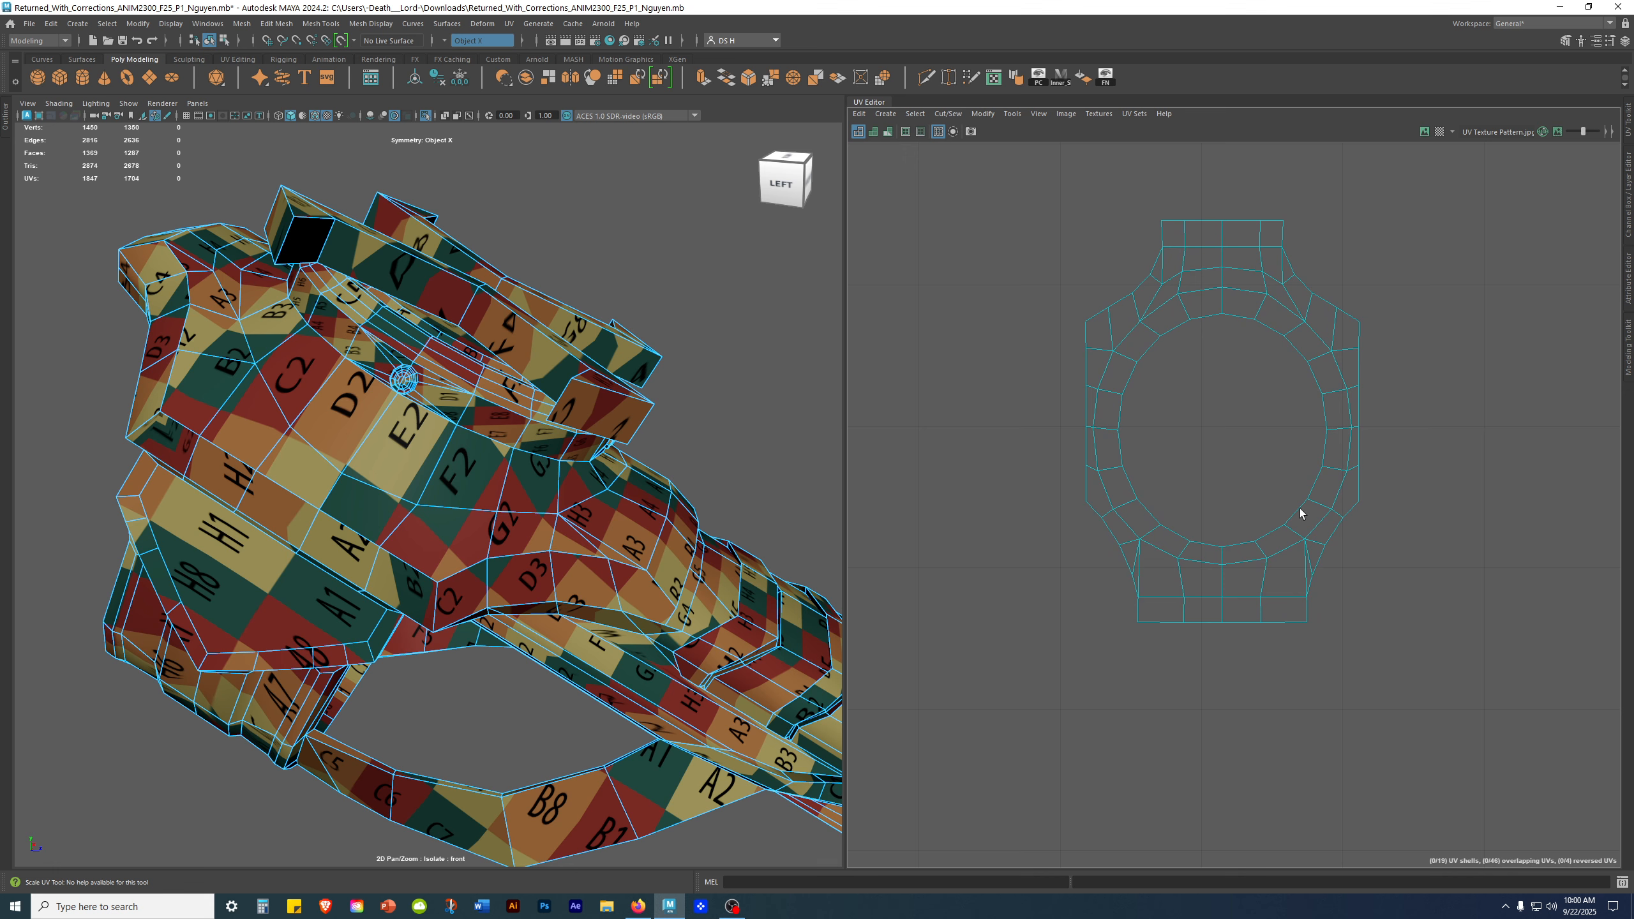
Step: Match the shell's side faces to the model and return the viewport to plain shading without textures
left_click(1126, 382)
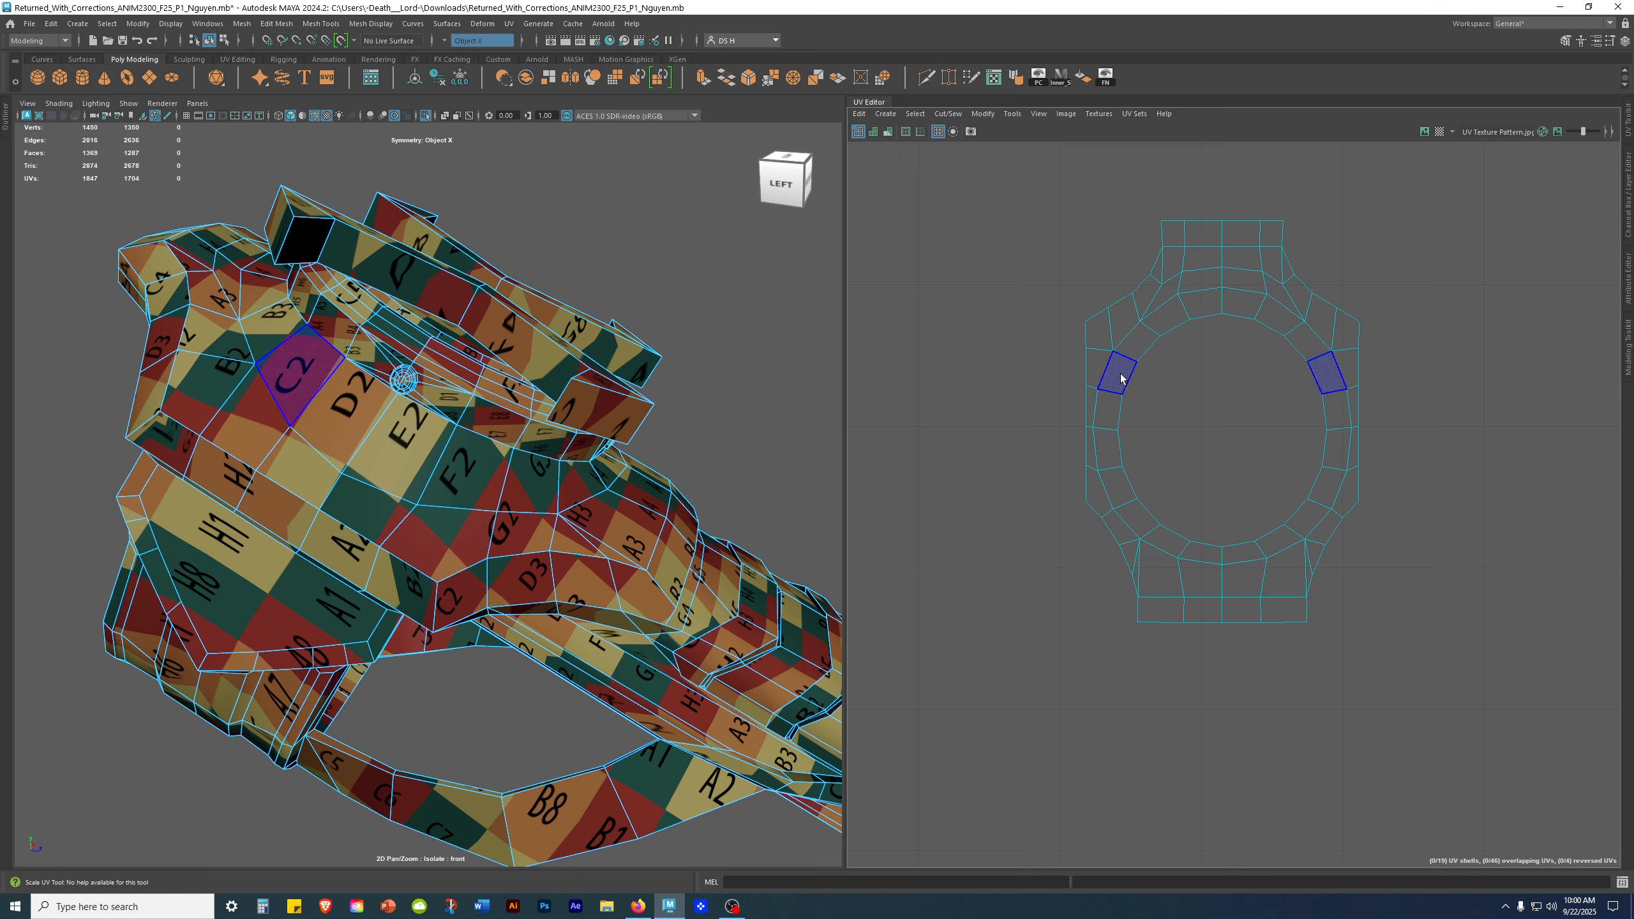
left_click(1012, 377)
left_click_drag(375, 489, 482, 410, "alt")
left_click(483, 410)
key("5")
left_click(566, 523)
left_click(549, 517)
left_click(765, 553)
left_click(1378, 365)
left_click(457, 561)
left_click(454, 489)
left_click(450, 442)
Step: Switch to object mode and reselect the whole Omnitrix mesh with the Move tool active
right_click(440, 407)
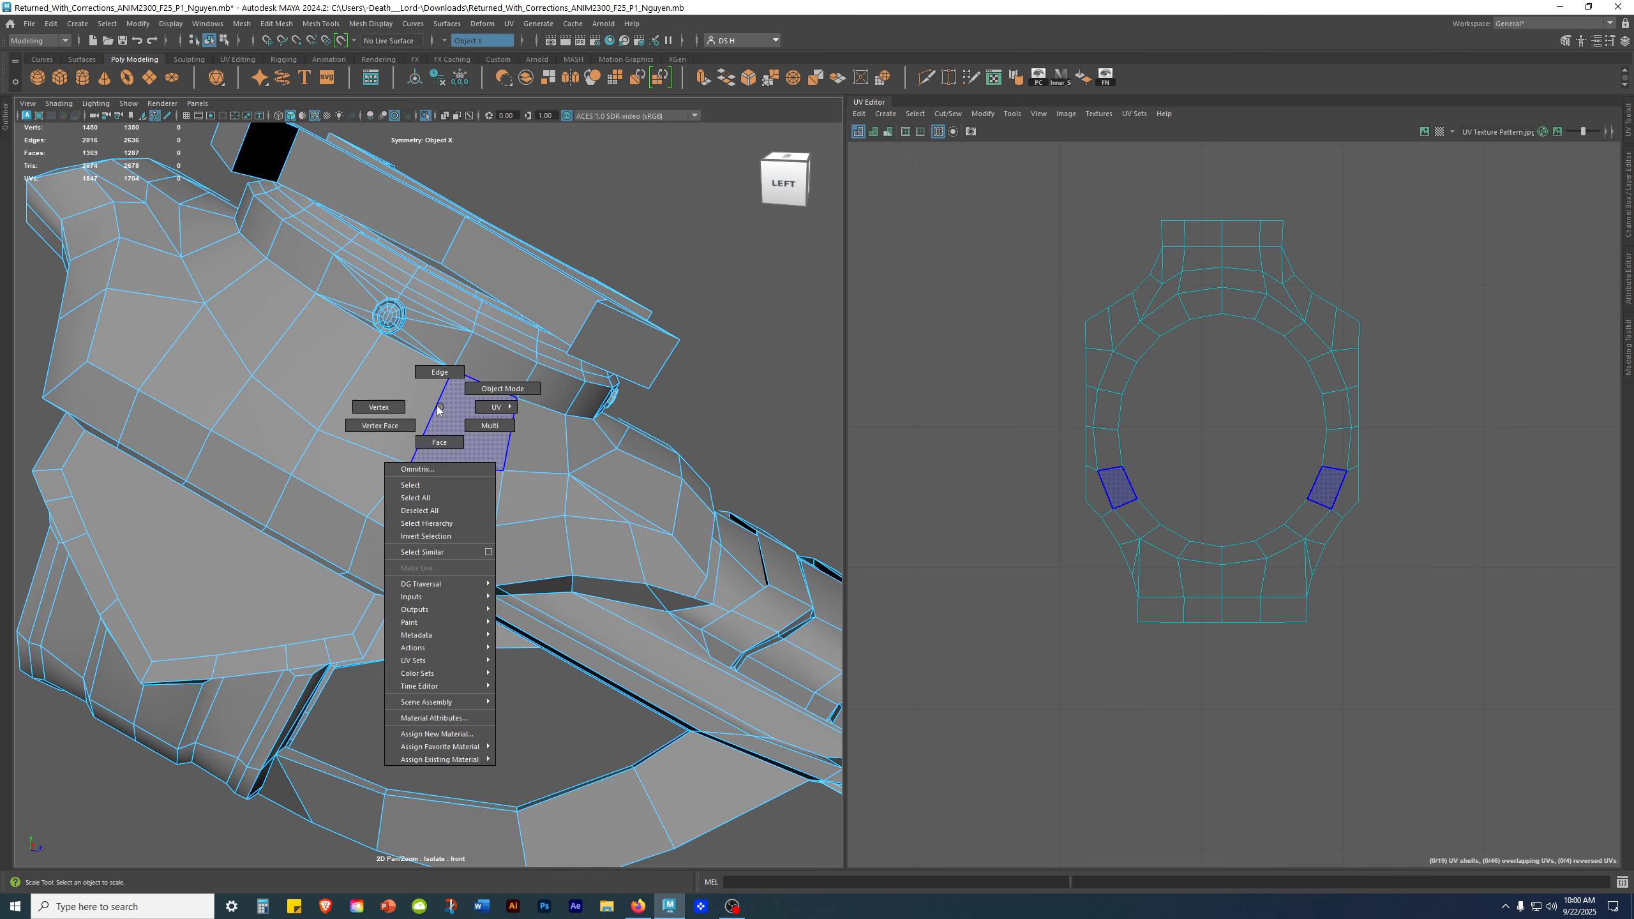
left_click(502, 388)
key("w")
left_click(784, 317)
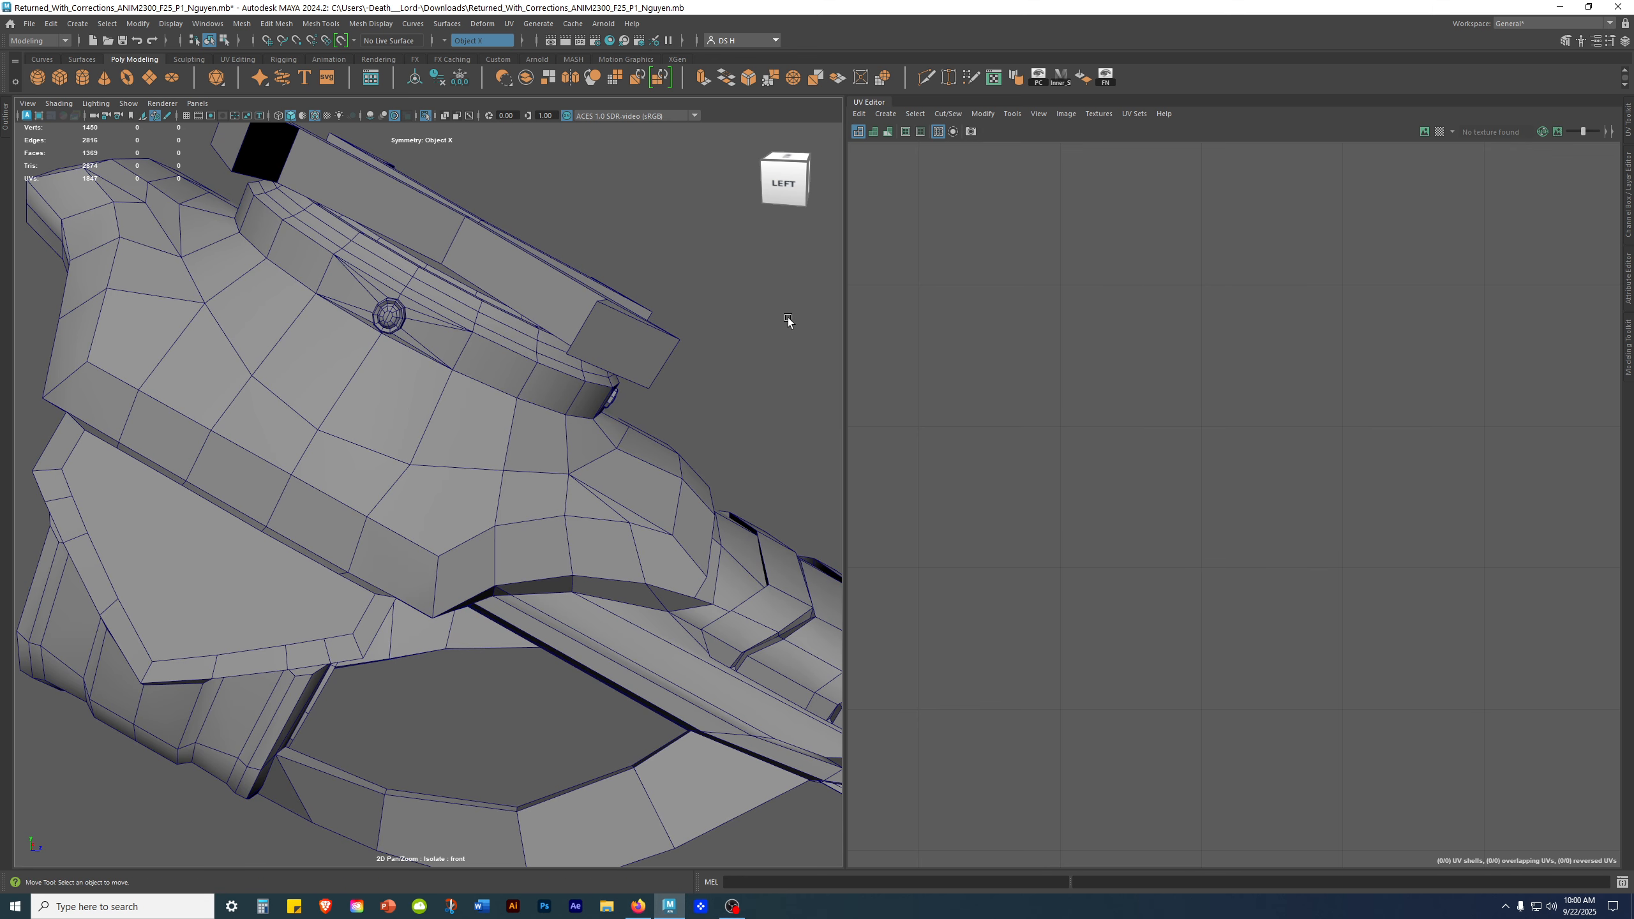
left_click(690, 578)
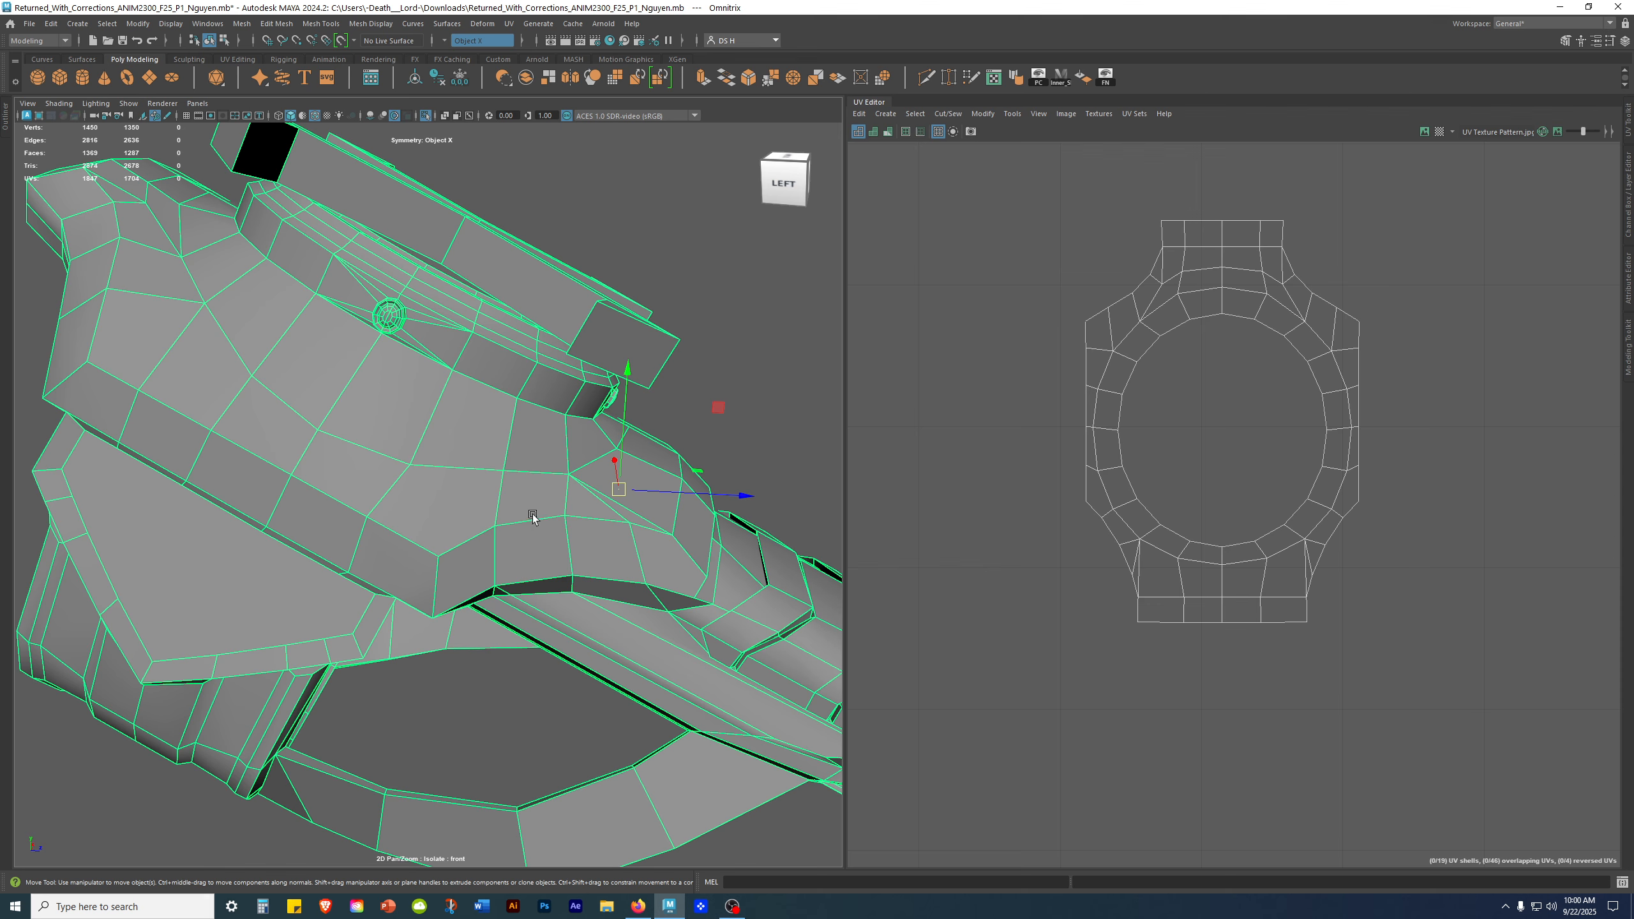
Step: Start the Multi-Cut tool on the Omnitrix mesh near the lower side corner of the body
right_click_drag(480, 544, 402, 547, "alt")
left_click_drag(402, 547, 332, 569, "alt")
middle_click_drag(331, 569, 391, 477, "alt")
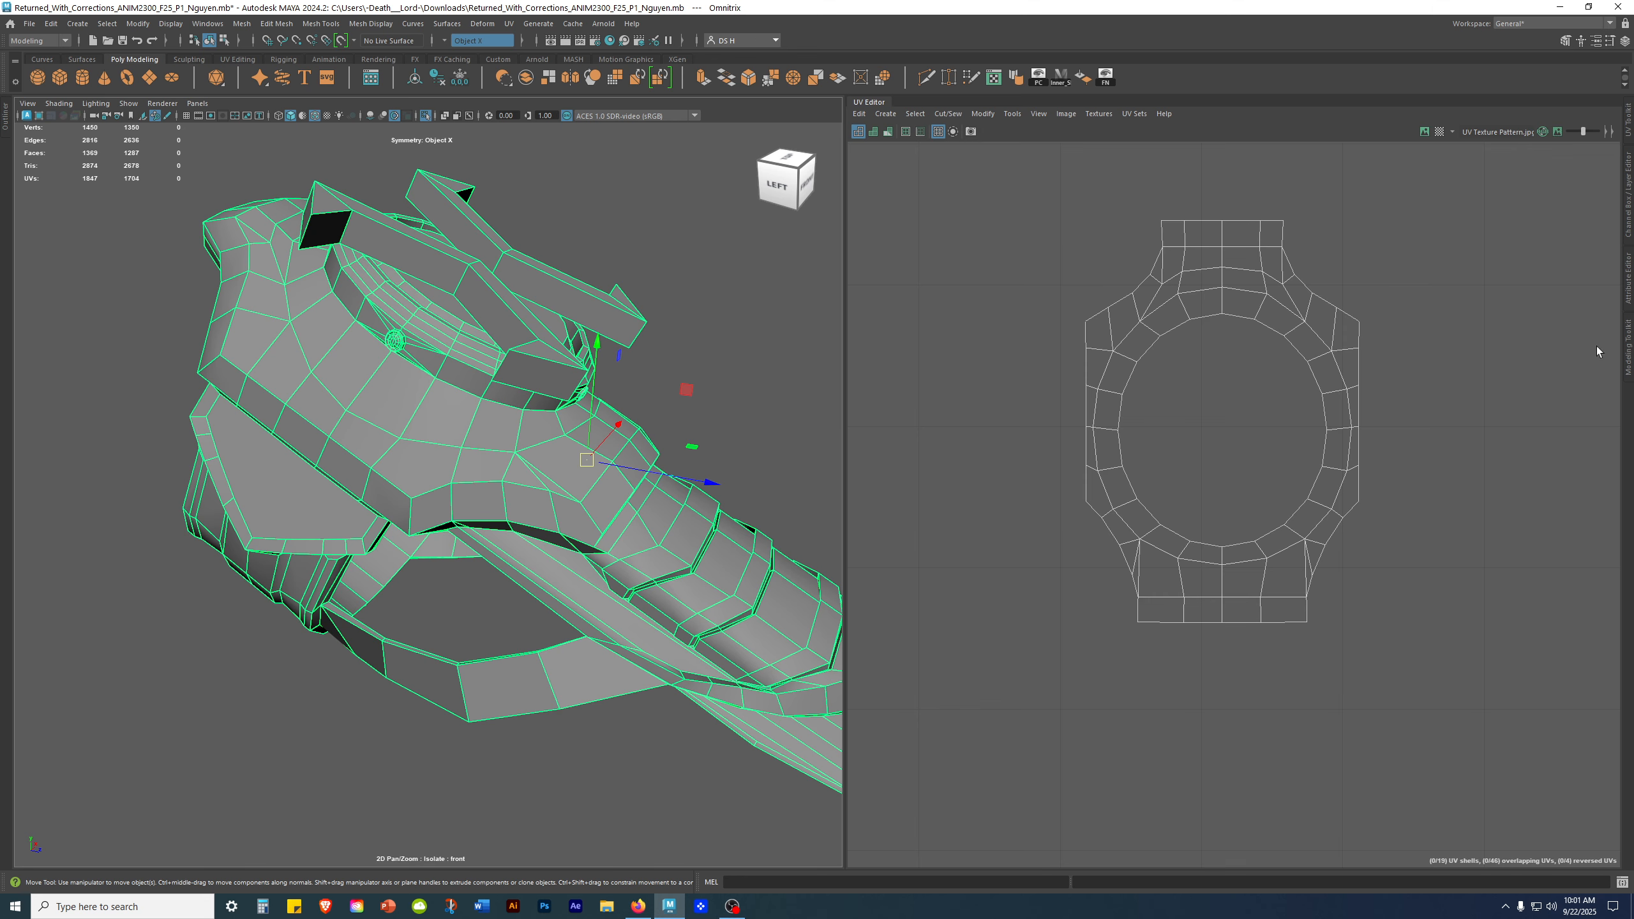
left_click_drag(407, 530, 426, 502, "alt")
middle_click_drag(360, 417, 327, 465, "alt")
right_click_drag(357, 452, 687, 526, "alt")
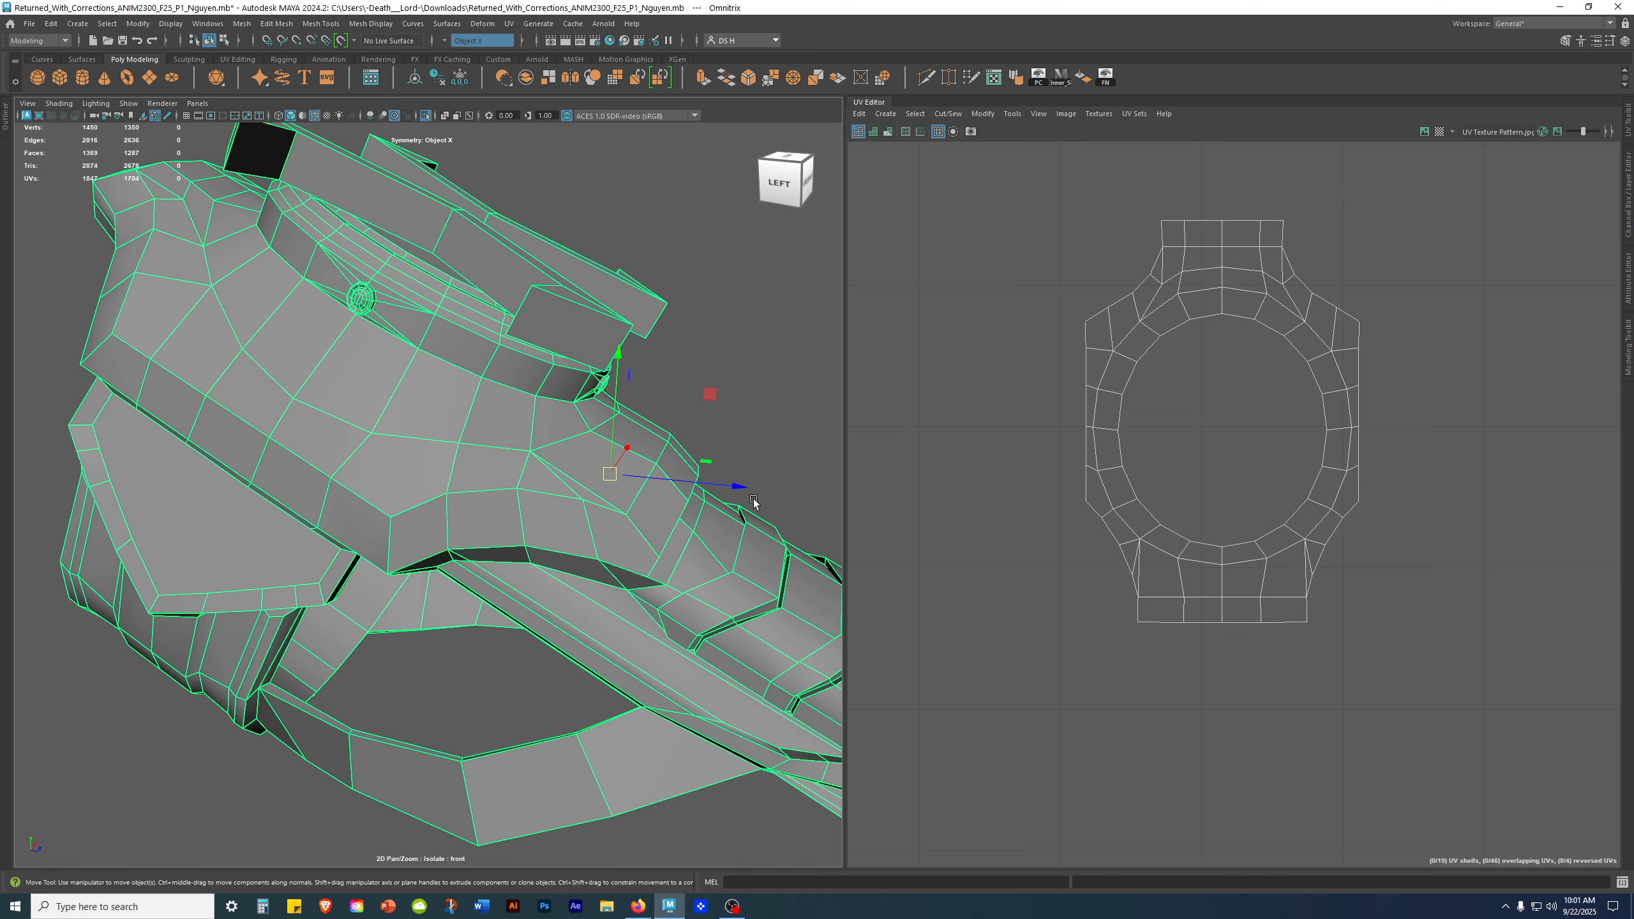
right_click(379, 385, "shift")
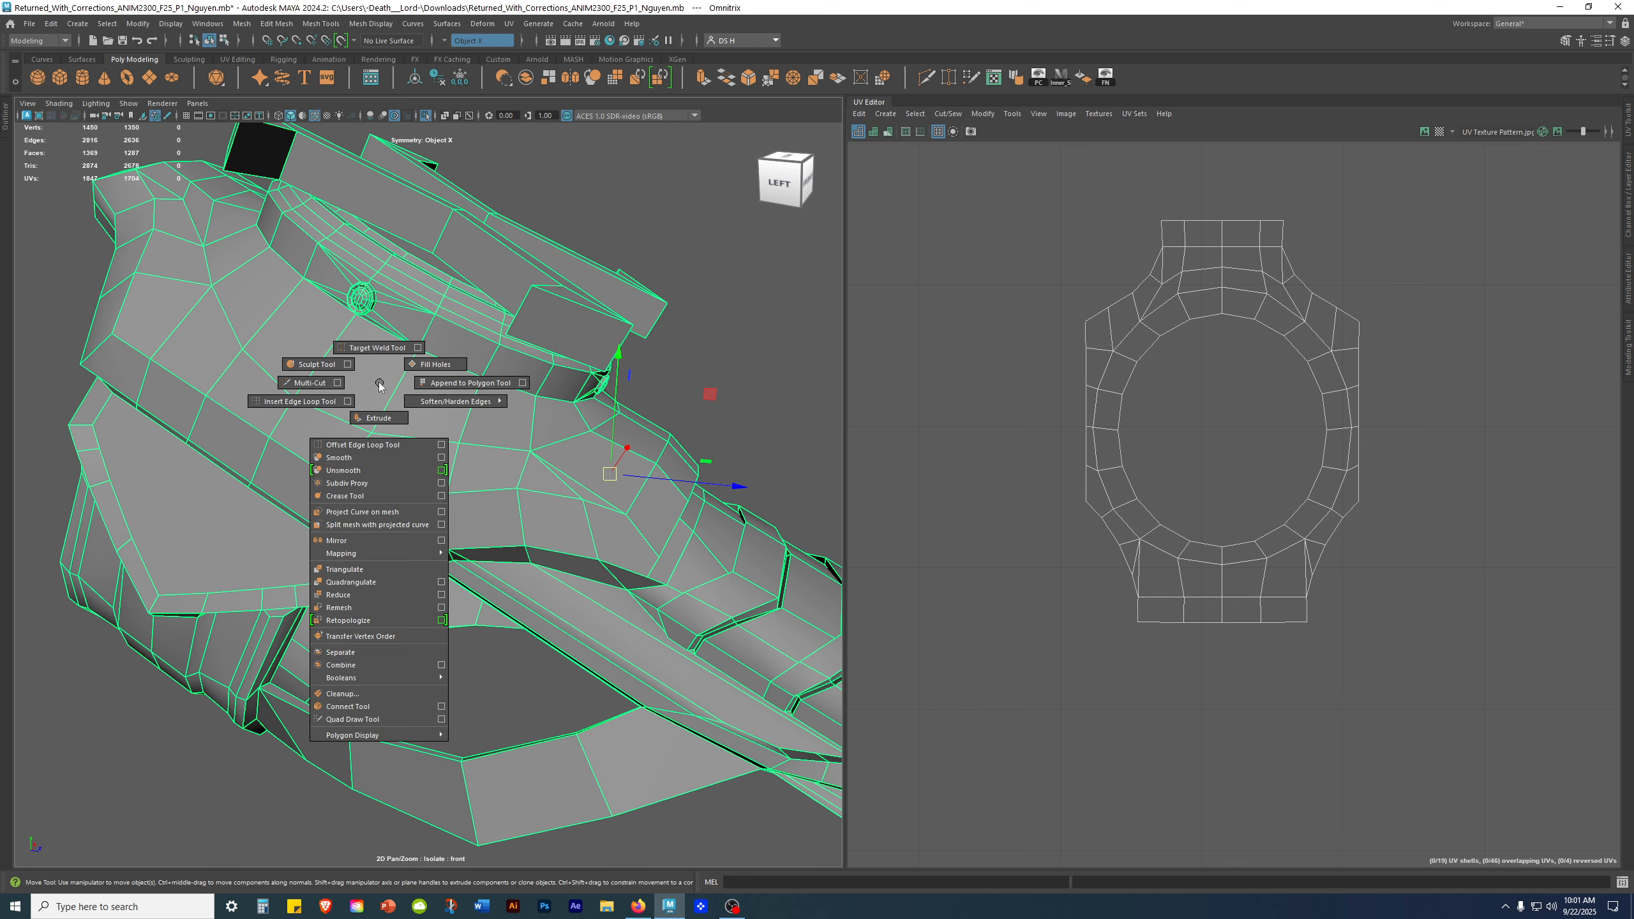
right_click_drag(378, 385, 257, 386, "shift")
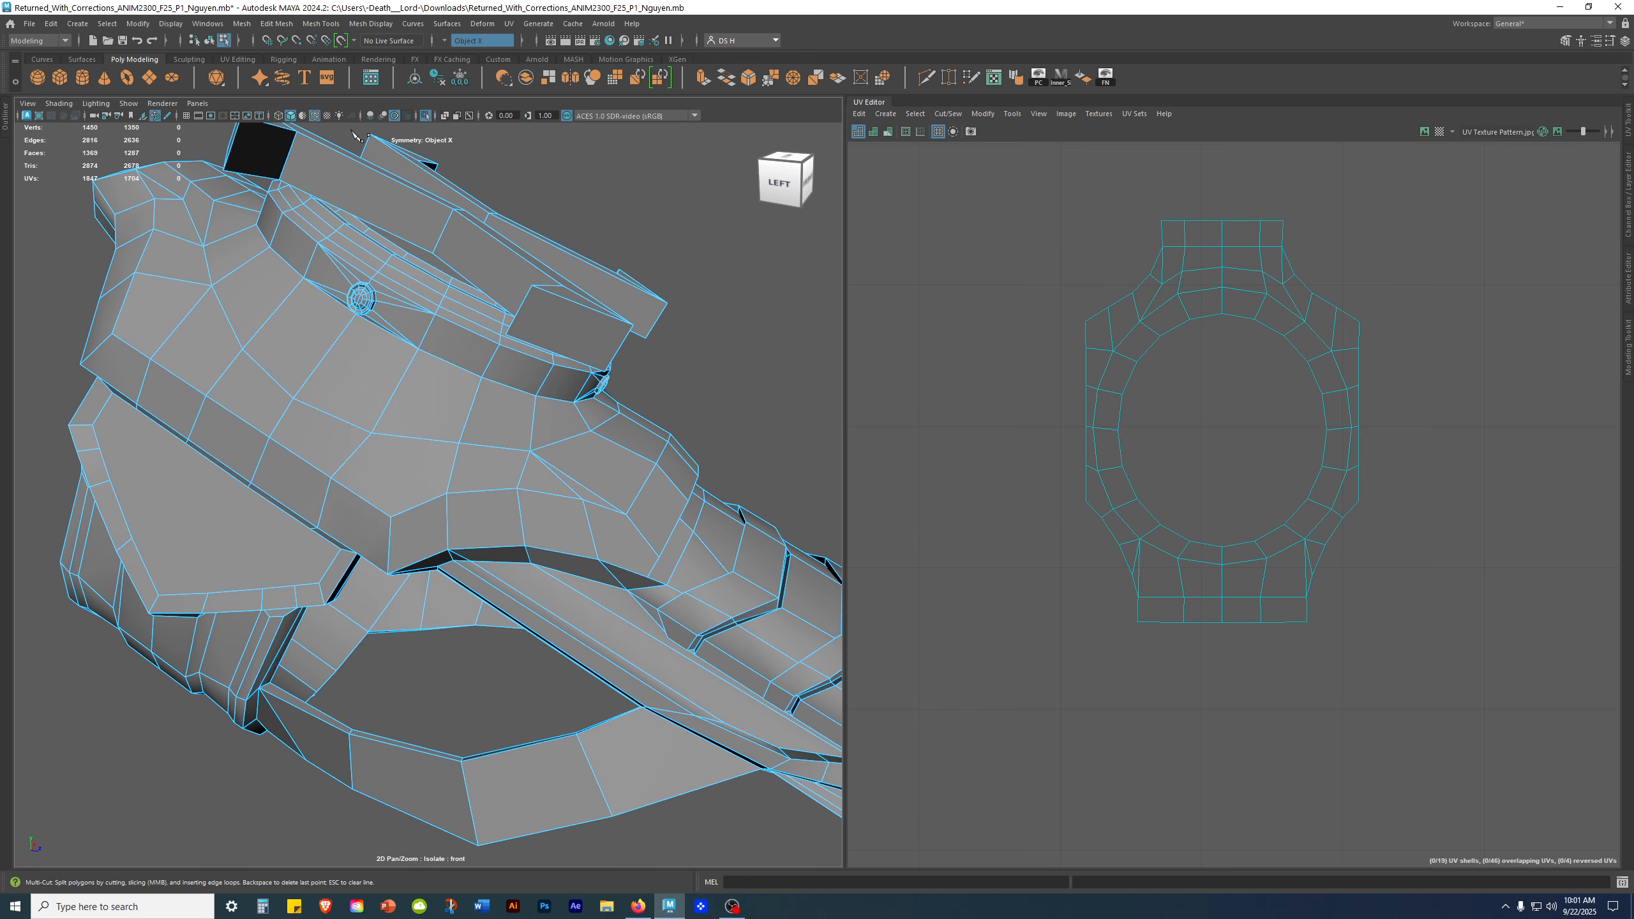
left_click(448, 551)
left_click_drag(470, 576, 521, 537, "alt")
right_click_drag(520, 537, 560, 515, "alt")
left_click_drag(540, 463, 552, 411, "alt")
middle_click_drag(547, 386, 491, 443, "alt")
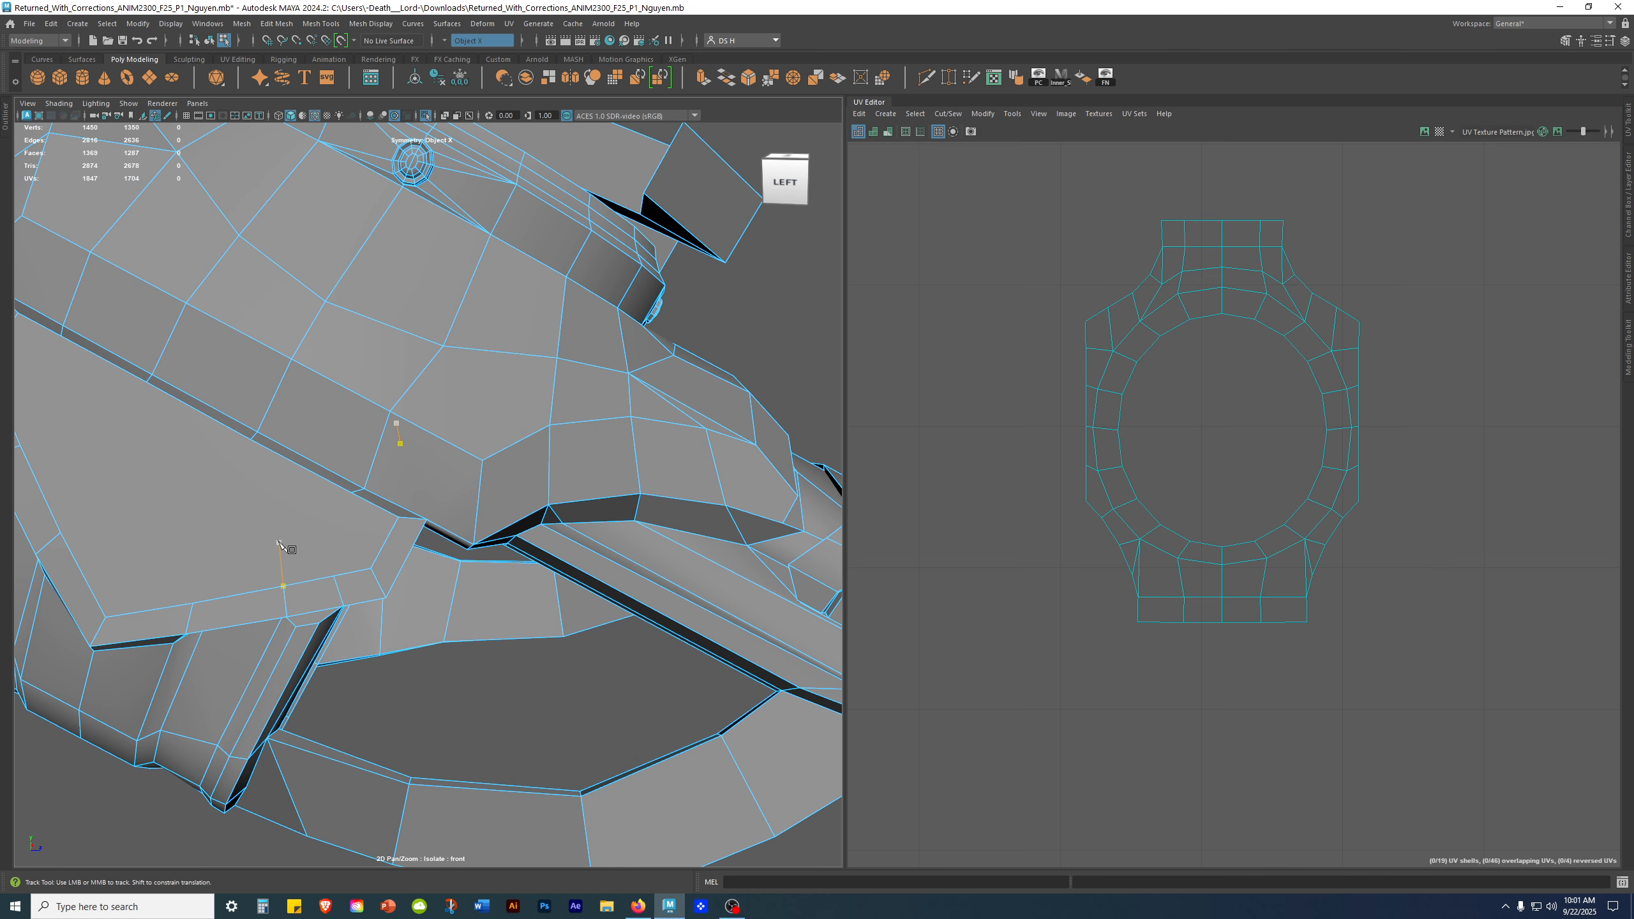
middle_click_drag(280, 536, 253, 561, "alt")
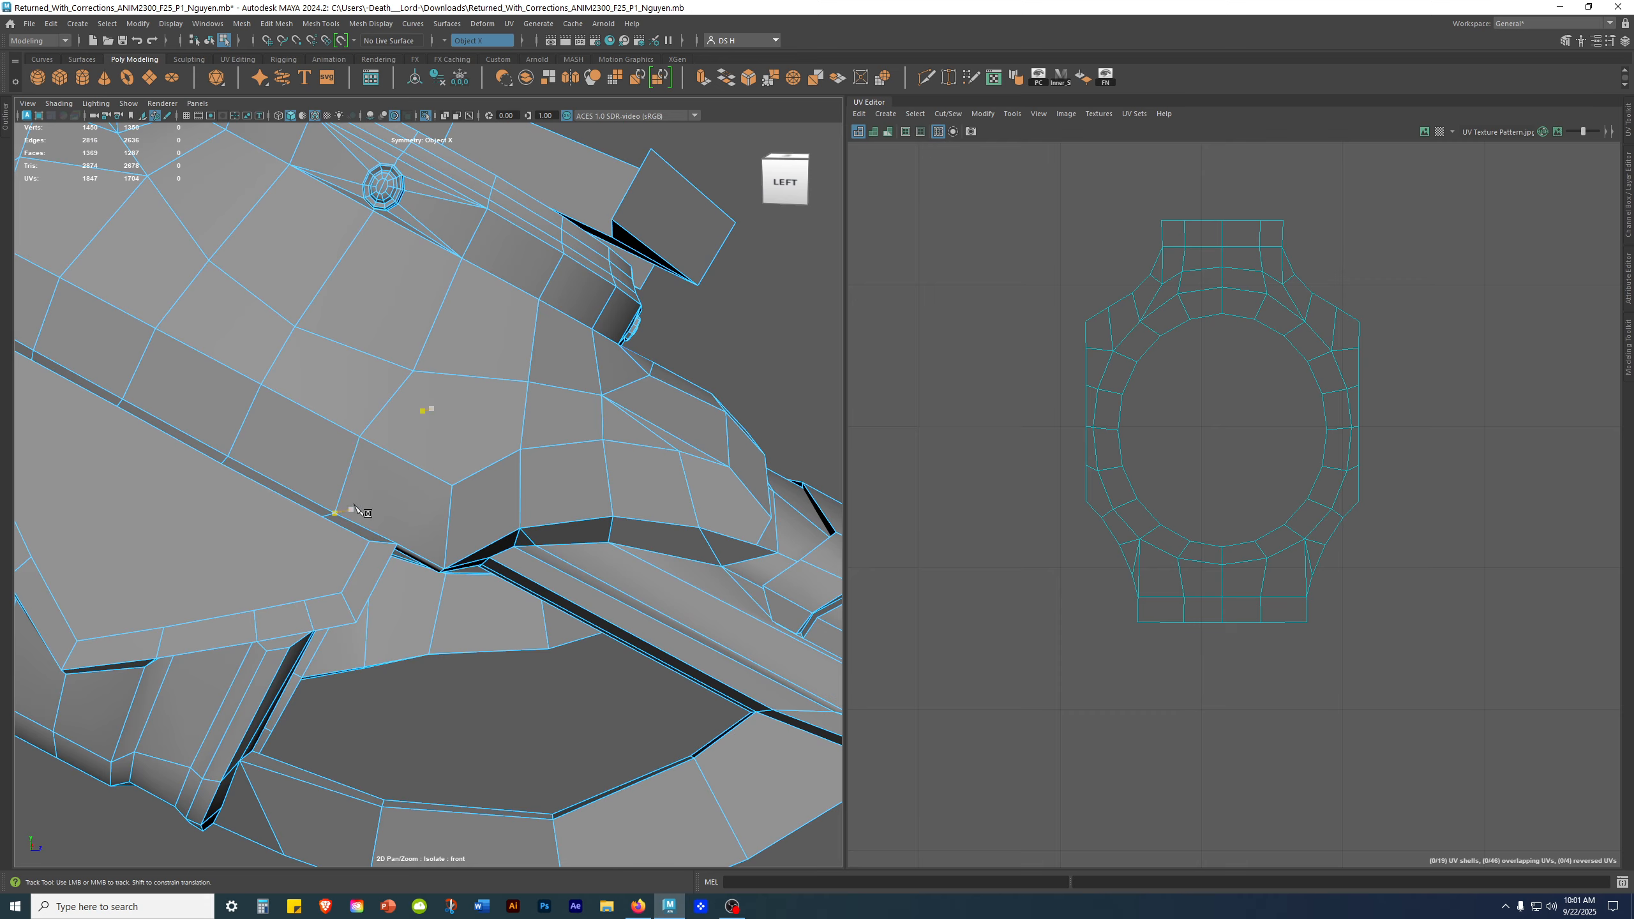
left_click_drag(477, 442, 460, 489, "alt")
left_click(424, 496)
key("BackSpace")
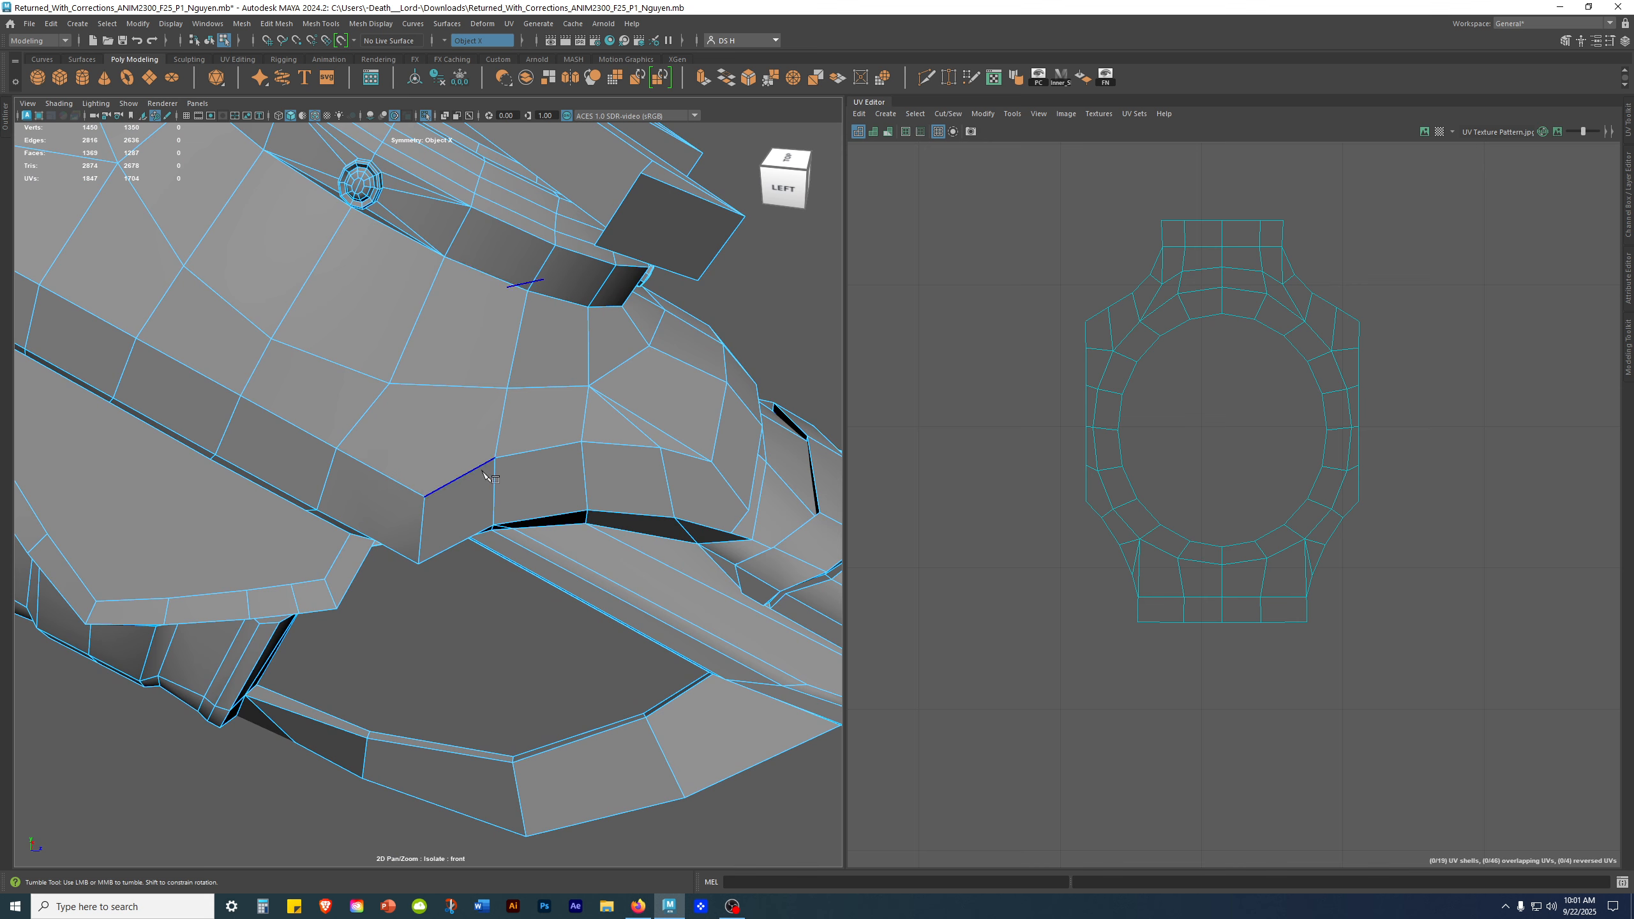
Step: Cut a diagonal edge across the five-sided face at the body's lower side corner, connecting its inner vertex to the outer corner vertex
left_click(587, 387)
left_click(507, 388)
left_click(467, 430)
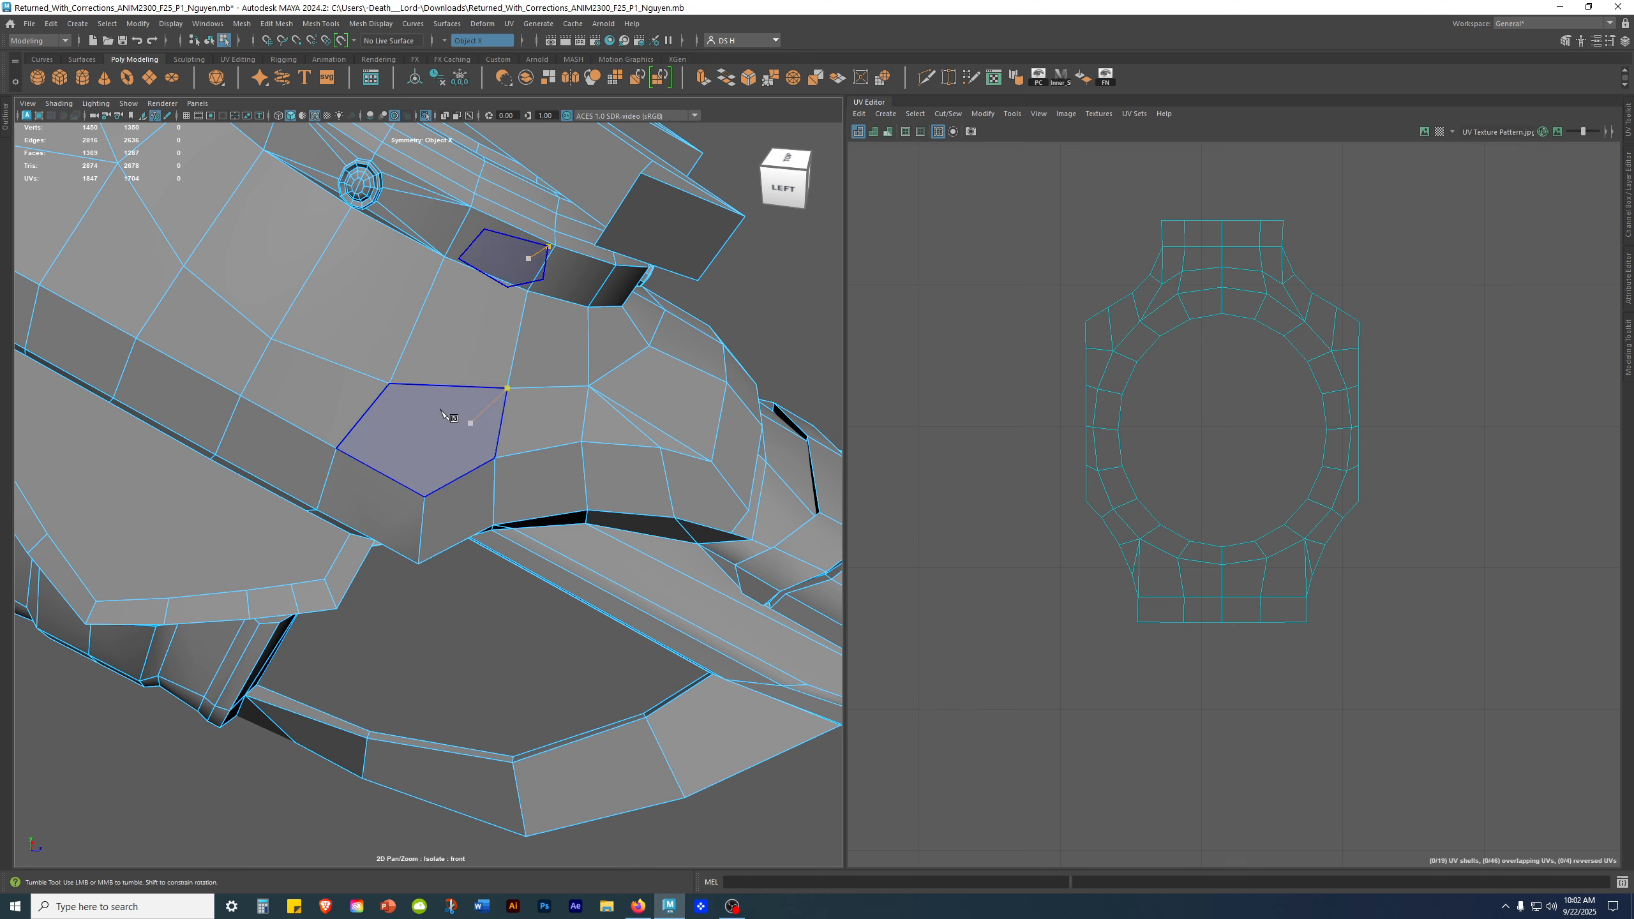
left_click_drag(440, 410, 372, 452, "alt")
middle_click_drag(372, 452, 427, 373, "alt")
right_click_drag(427, 373, 474, 441, "alt")
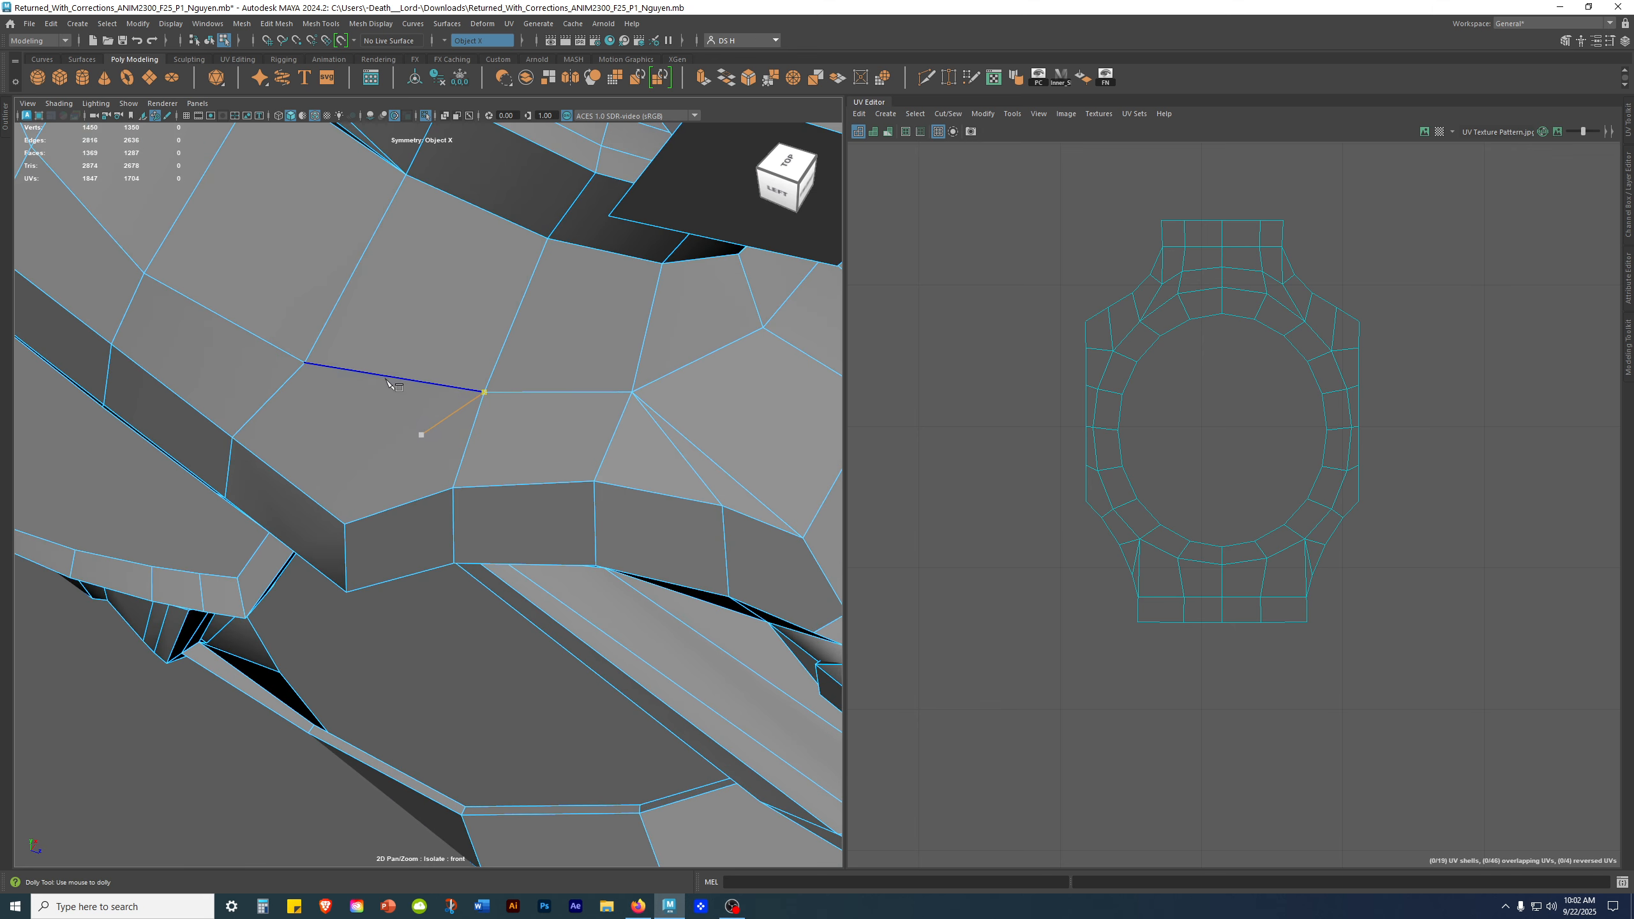
left_click(304, 364)
left_click(345, 524)
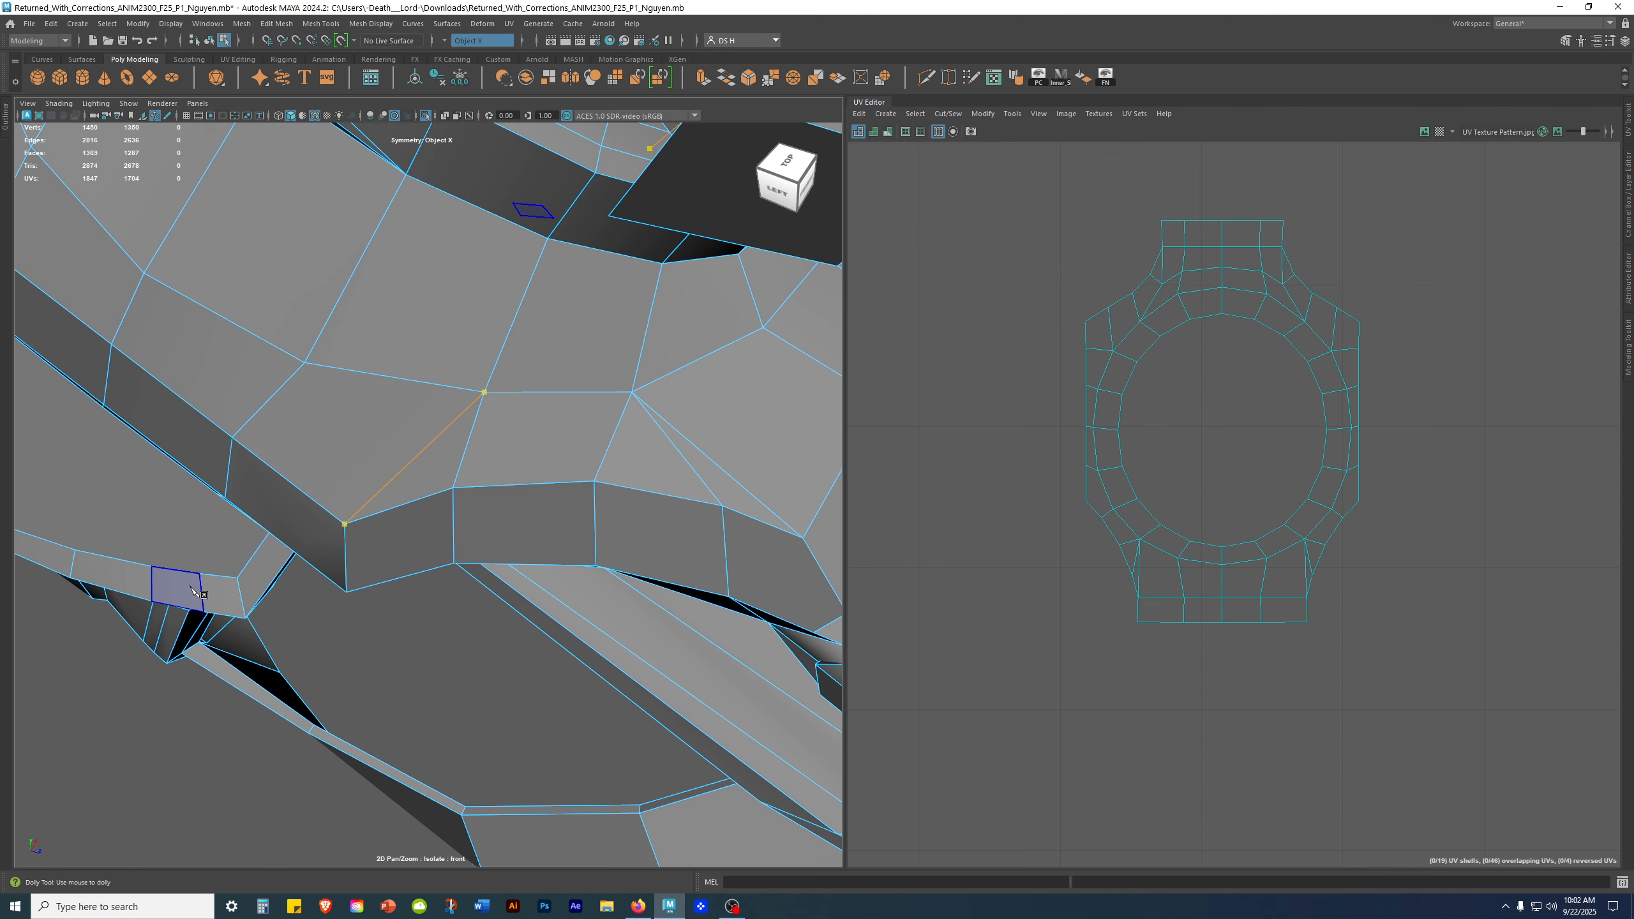
key("Return")
Step: Switch the mesh to vertex editing with the Target Weld tool and save the scene as a new incremental version
right_click_drag(704, 547, 438, 483, "alt")
left_click_drag(437, 482, 619, 434, "alt")
scroll(485, 461, "up", 1)
scroll(486, 462, "up", 2)
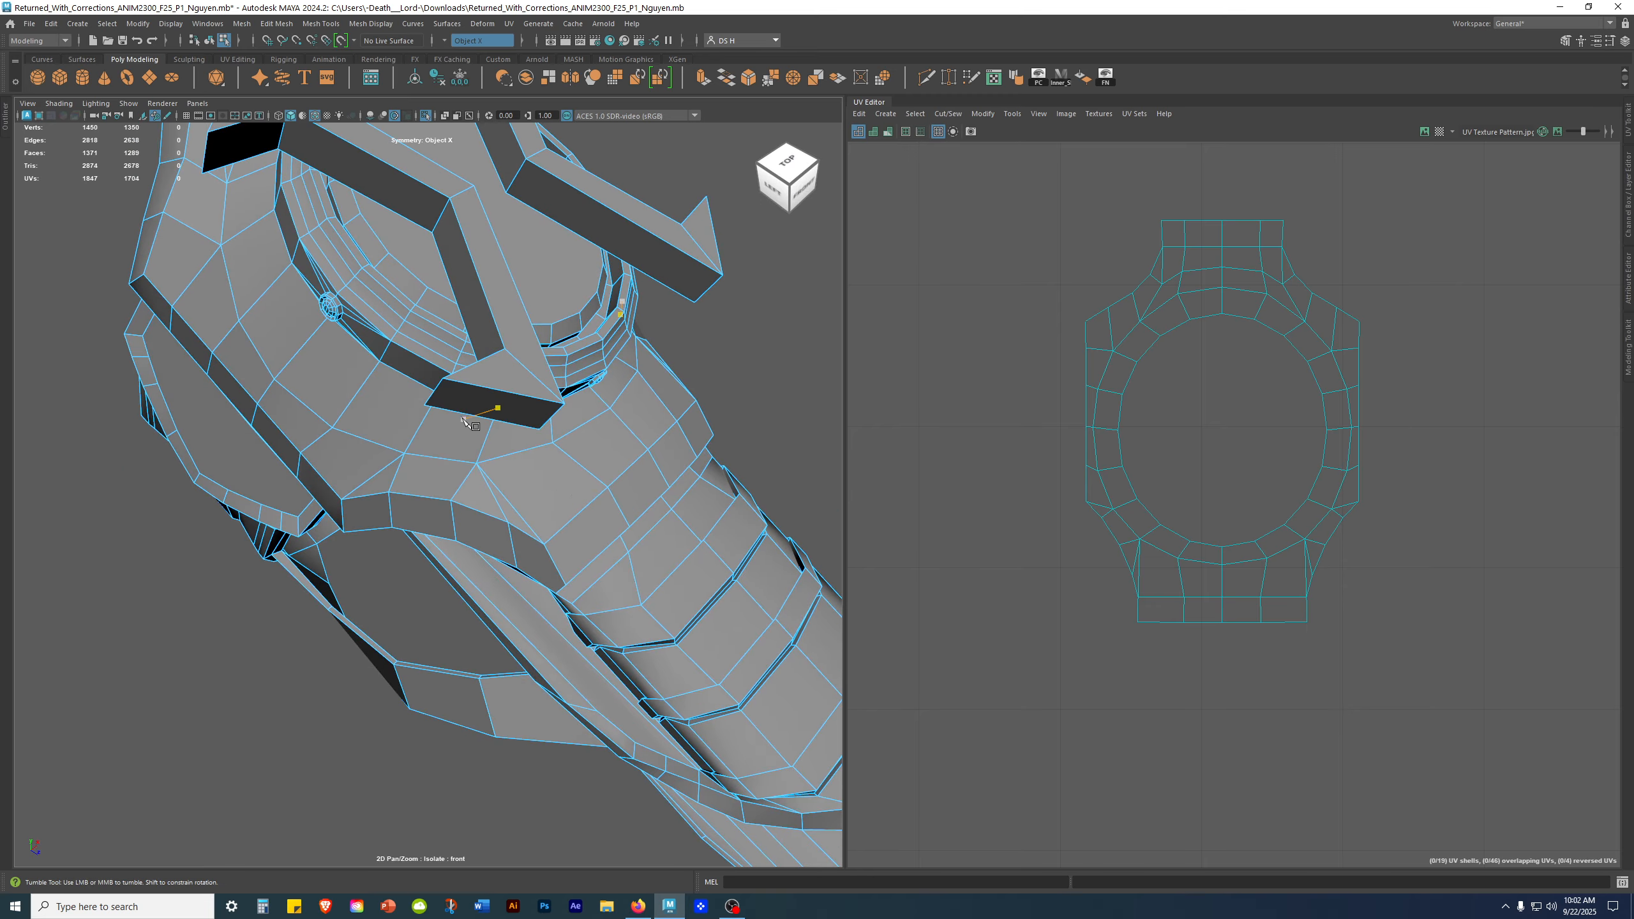
left_click(560, 472)
left_click_drag(667, 575, 184, 462, "alt")
right_click_drag(183, 462, 416, 561, "alt")
left_click_drag(416, 561, 429, 317, "alt")
right_click_drag(428, 317, 169, 307)
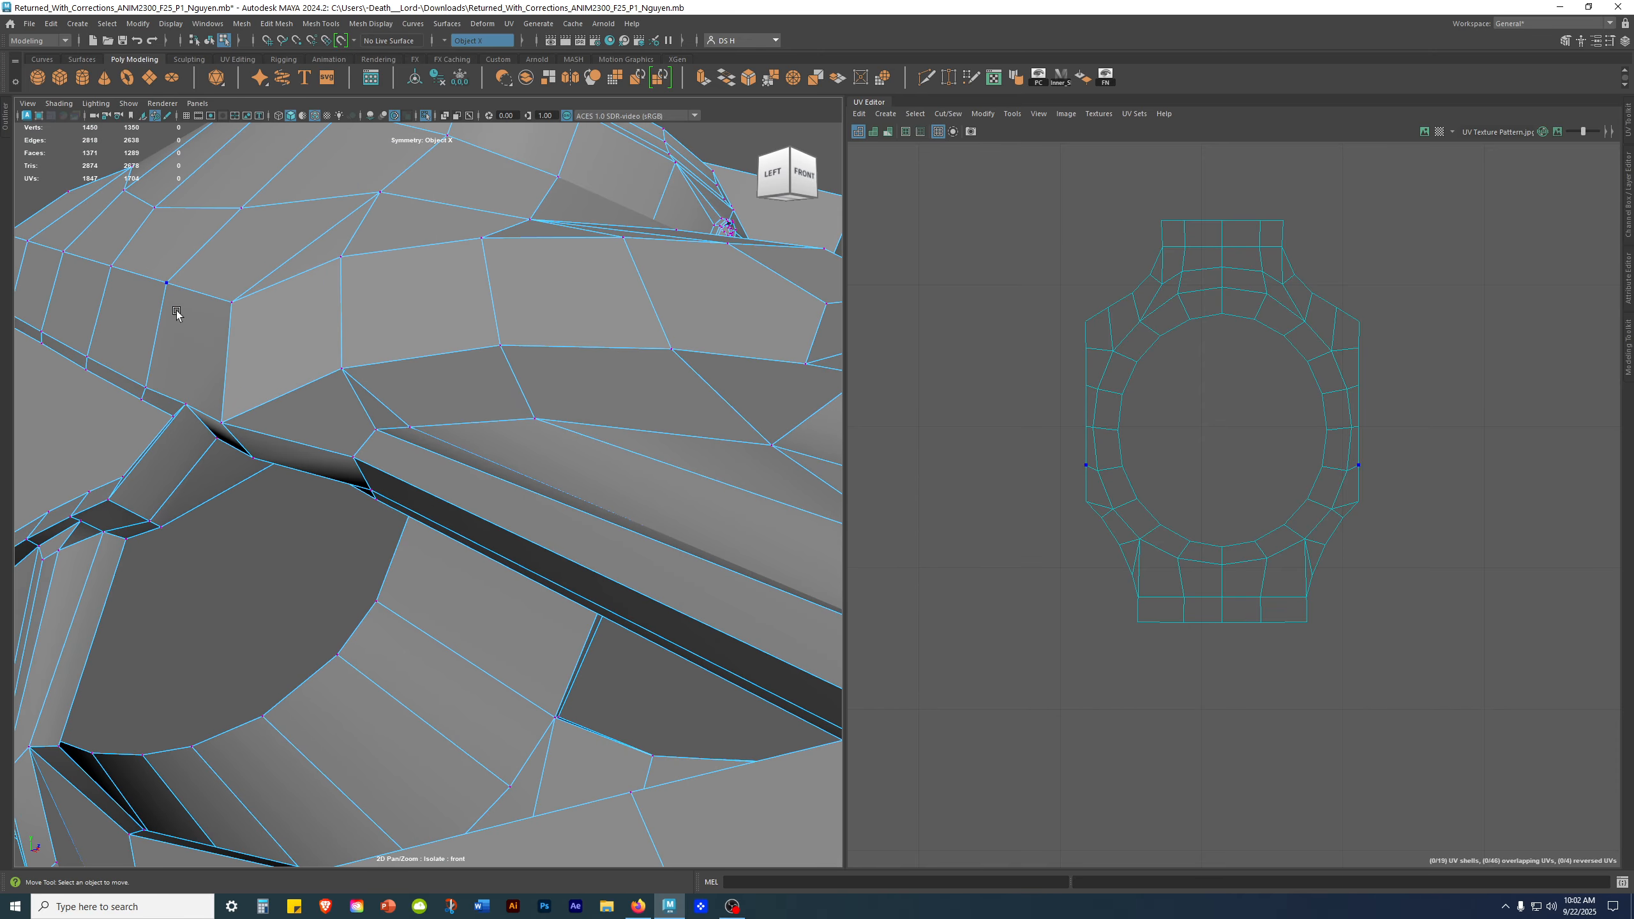
right_click_drag(460, 361, 436, 336, "shift")
left_click_drag(458, 491, 387, 542, "alt")
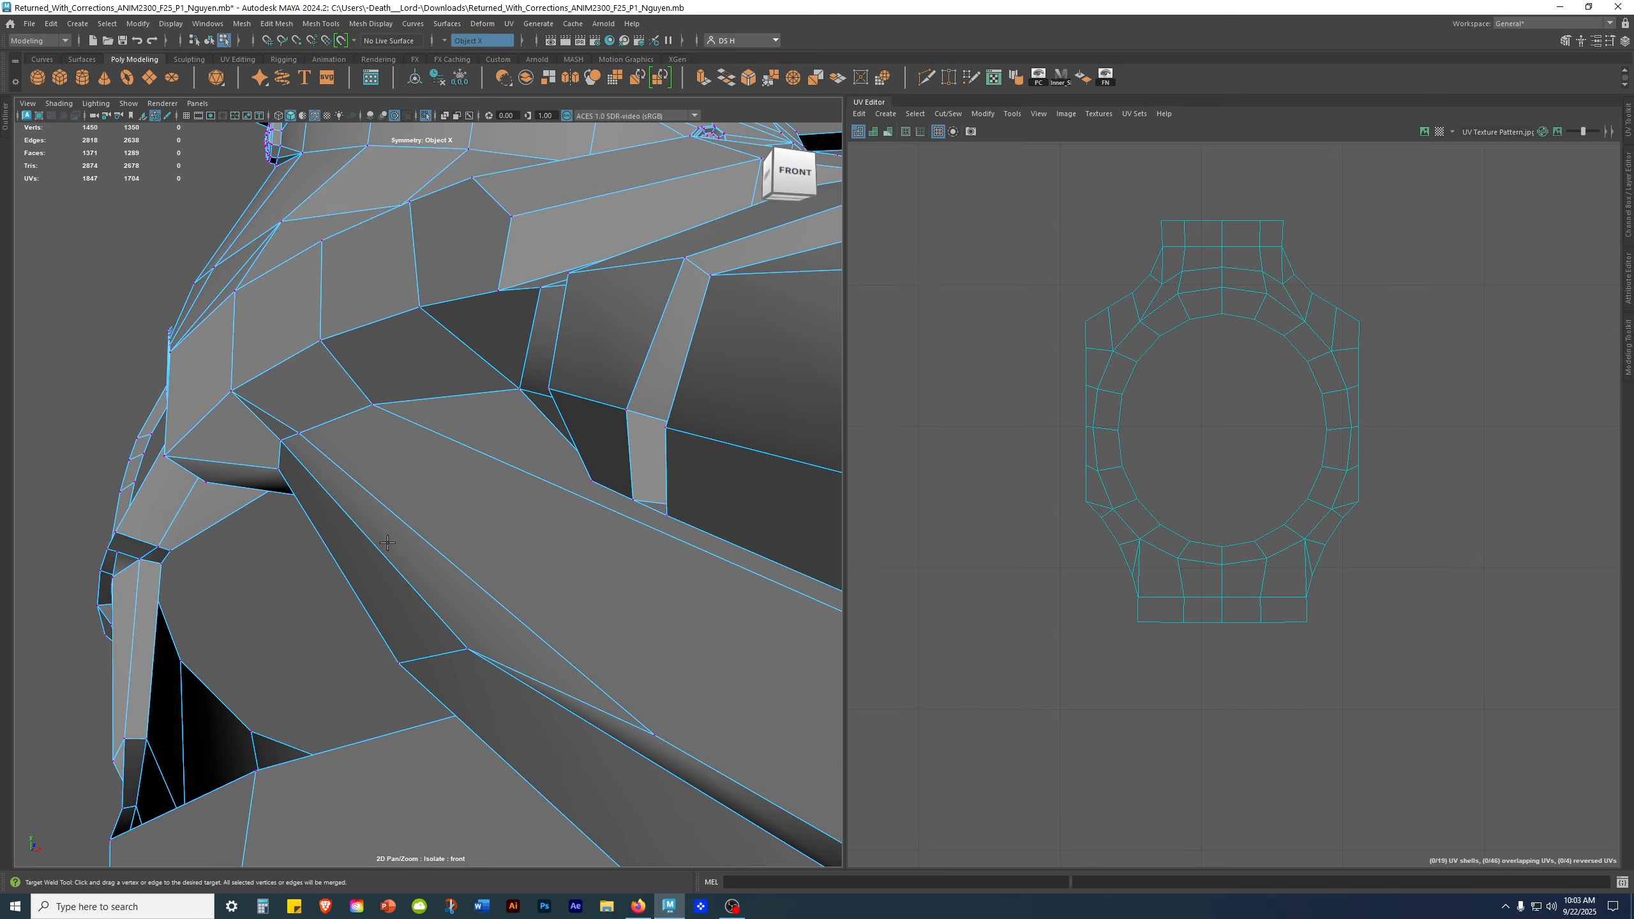
key("ctrl+alt+s")
Step: Try to weld the extra vertices along the long side strip below the body, checking its shells in the UV layout
left_click_drag(401, 488, 468, 472, "alt")
right_click_drag(1286, 542, 1228, 567, "alt")
middle_click_drag(1483, 571, 985, 425, "alt")
right_click_drag(985, 425, 1331, 494, "alt")
middle_click_drag(1330, 494, 1189, 469, "alt")
scroll(1014, 399, "up", 5)
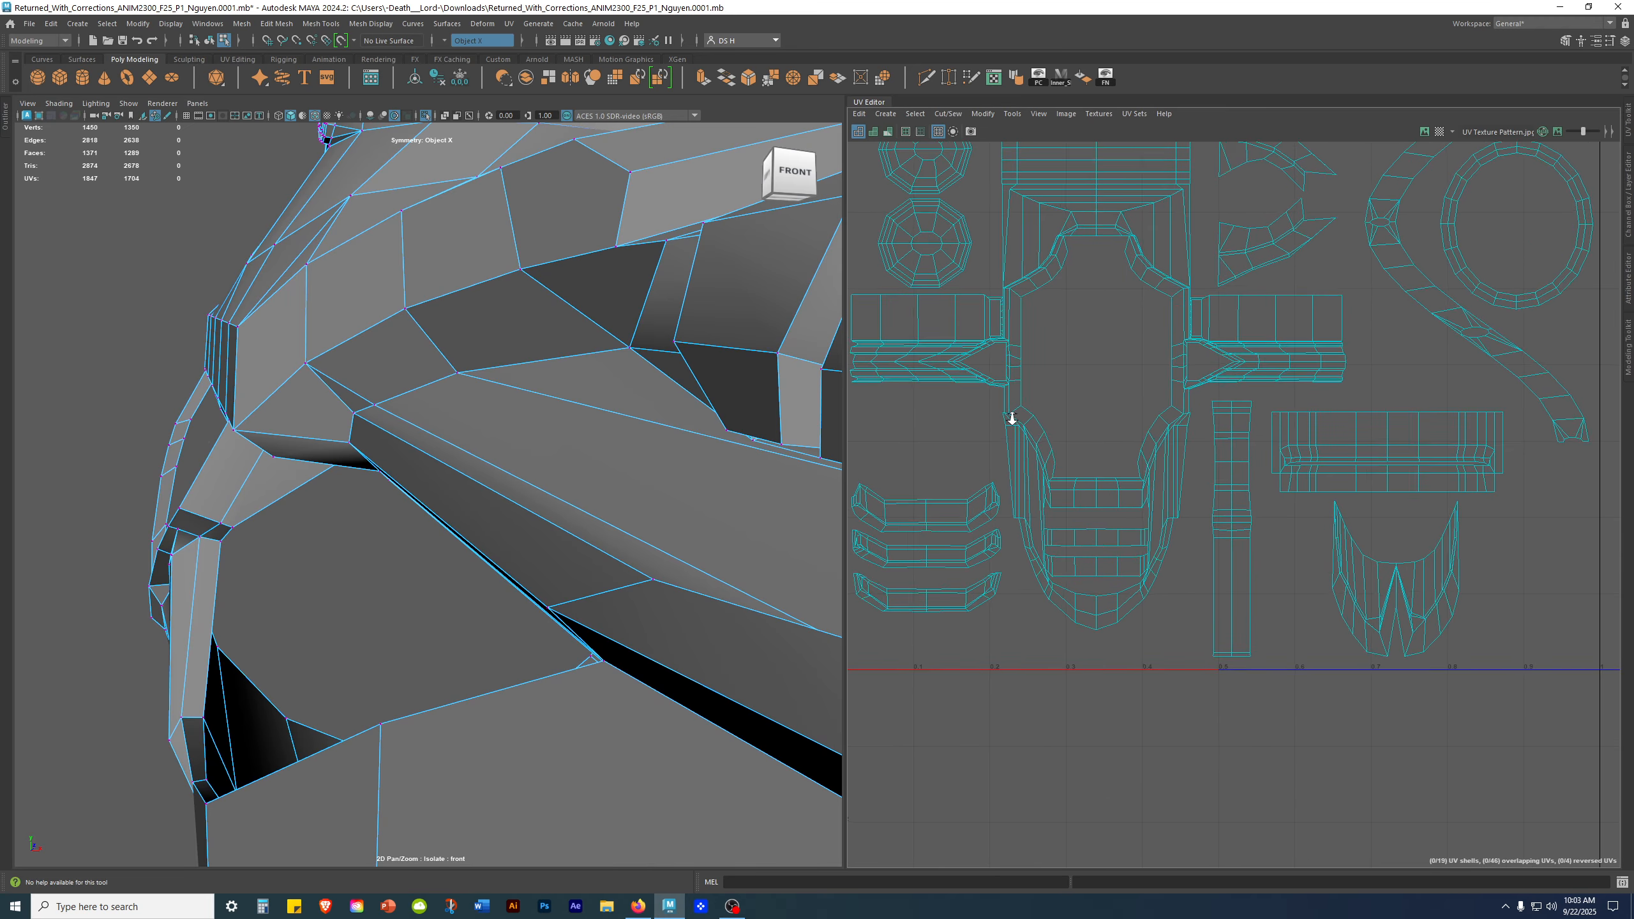
left_click_drag(325, 444, 389, 413, "alt")
middle_click_drag(579, 482, 336, 379, "alt")
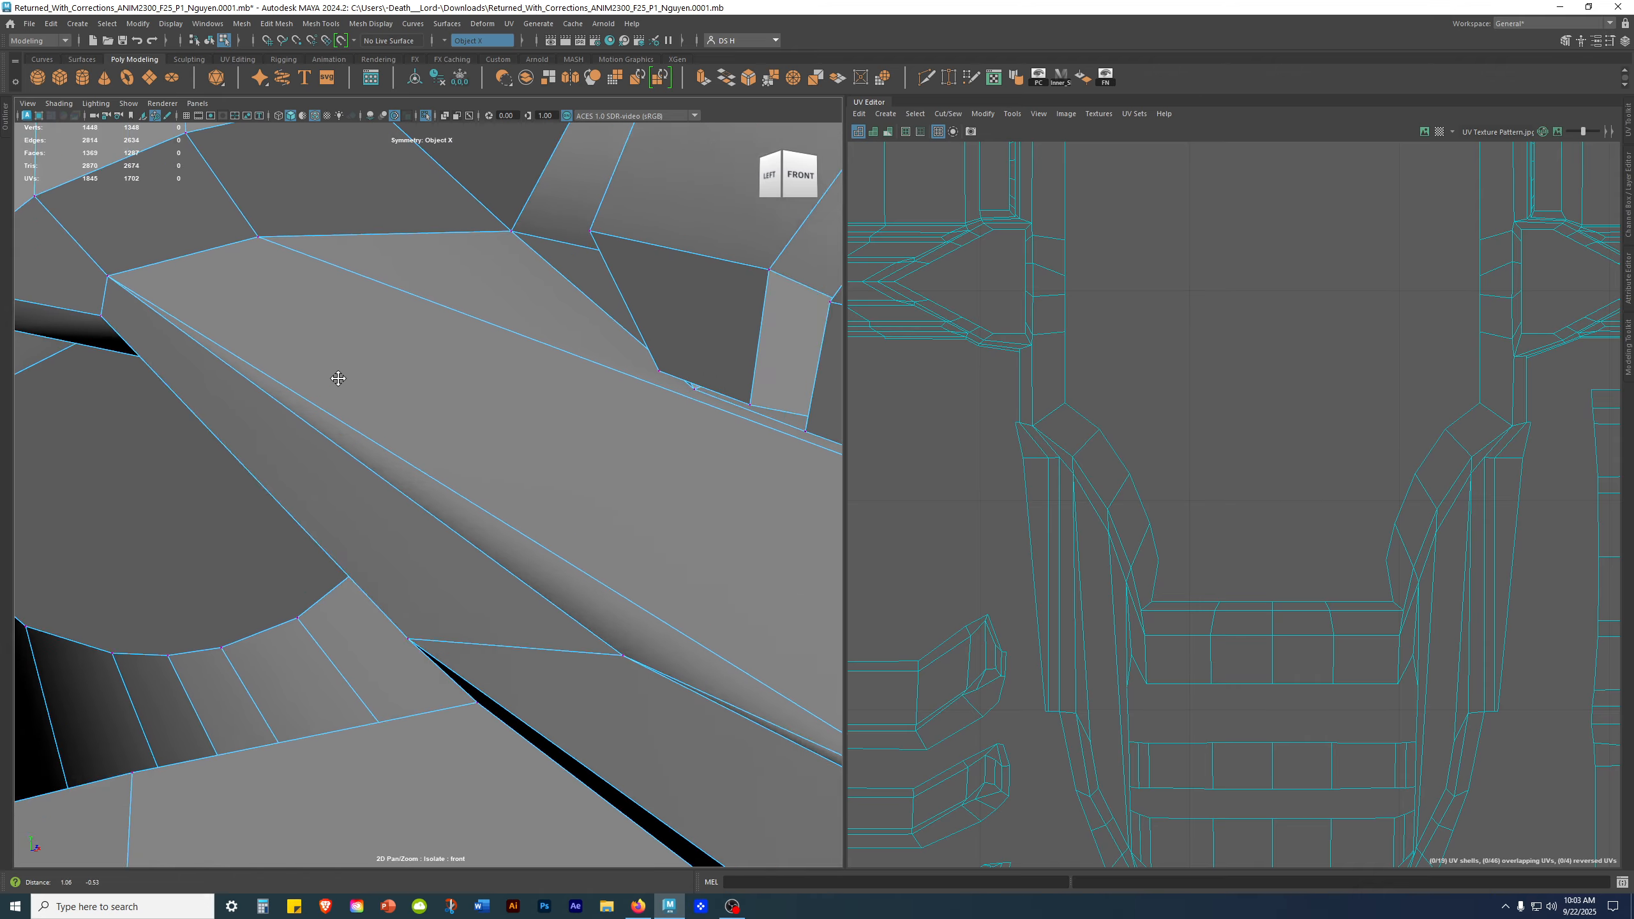
scroll(336, 460, "down", 3)
left_click_drag(336, 459, 714, 634, "alt")
middle_click_drag(714, 634, 347, 433, "alt")
left_click_drag(347, 433, 691, 523, "alt")
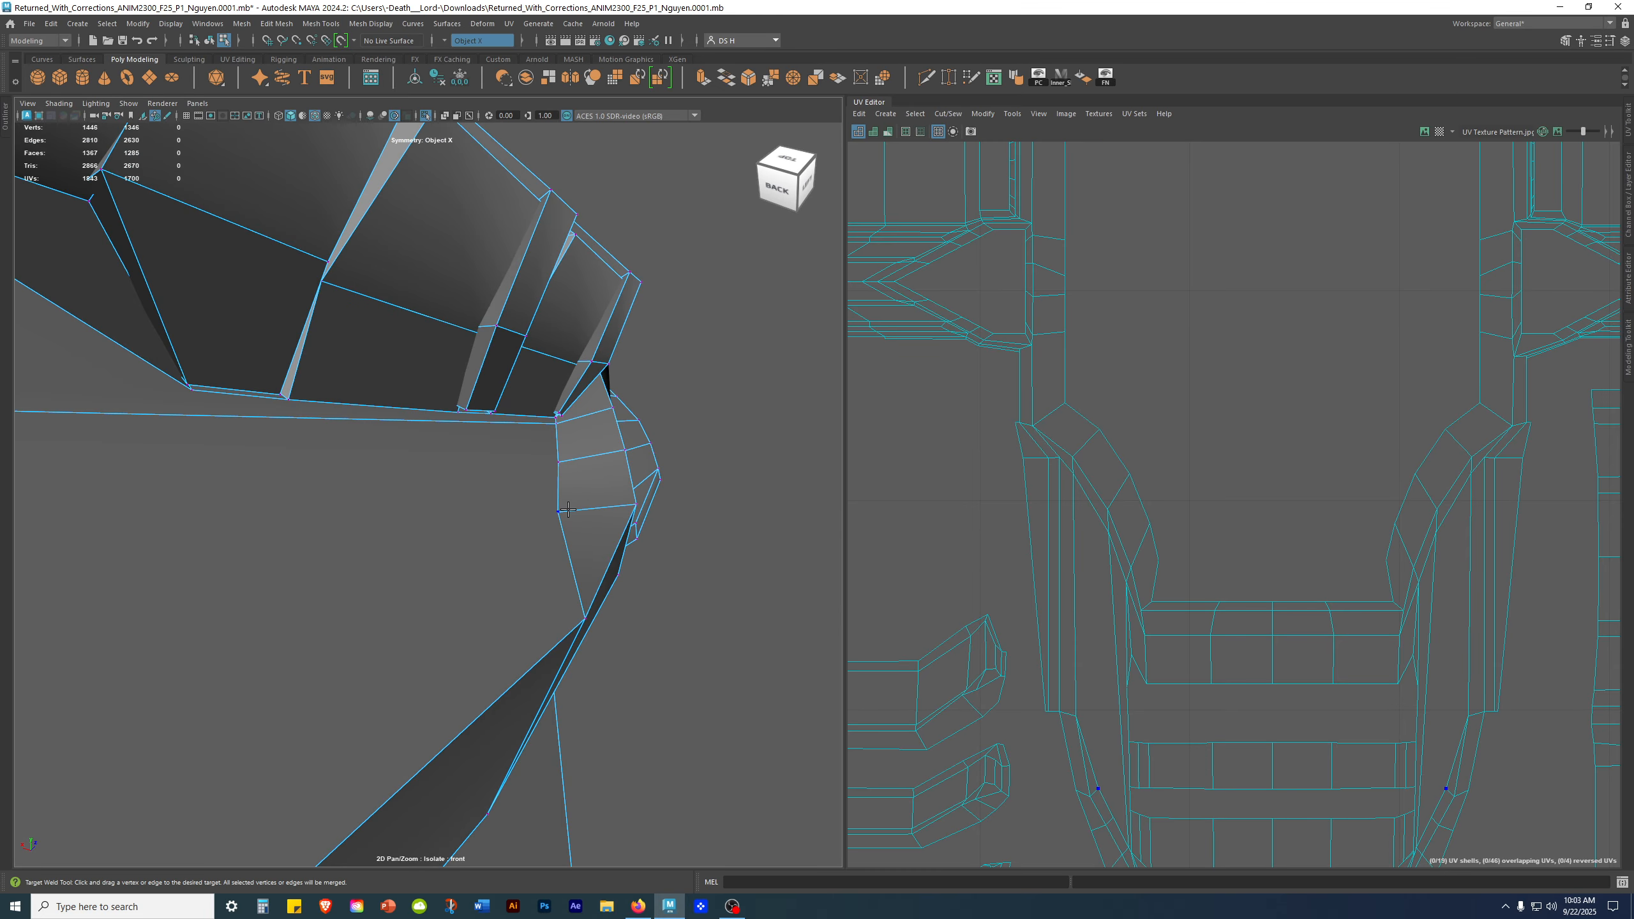
Step: Try to weld further vertices at the far end of the side strip where it meets the segmented band
scroll(1160, 584, "down", 4)
left_click_drag(554, 514, 567, 524, "alt")
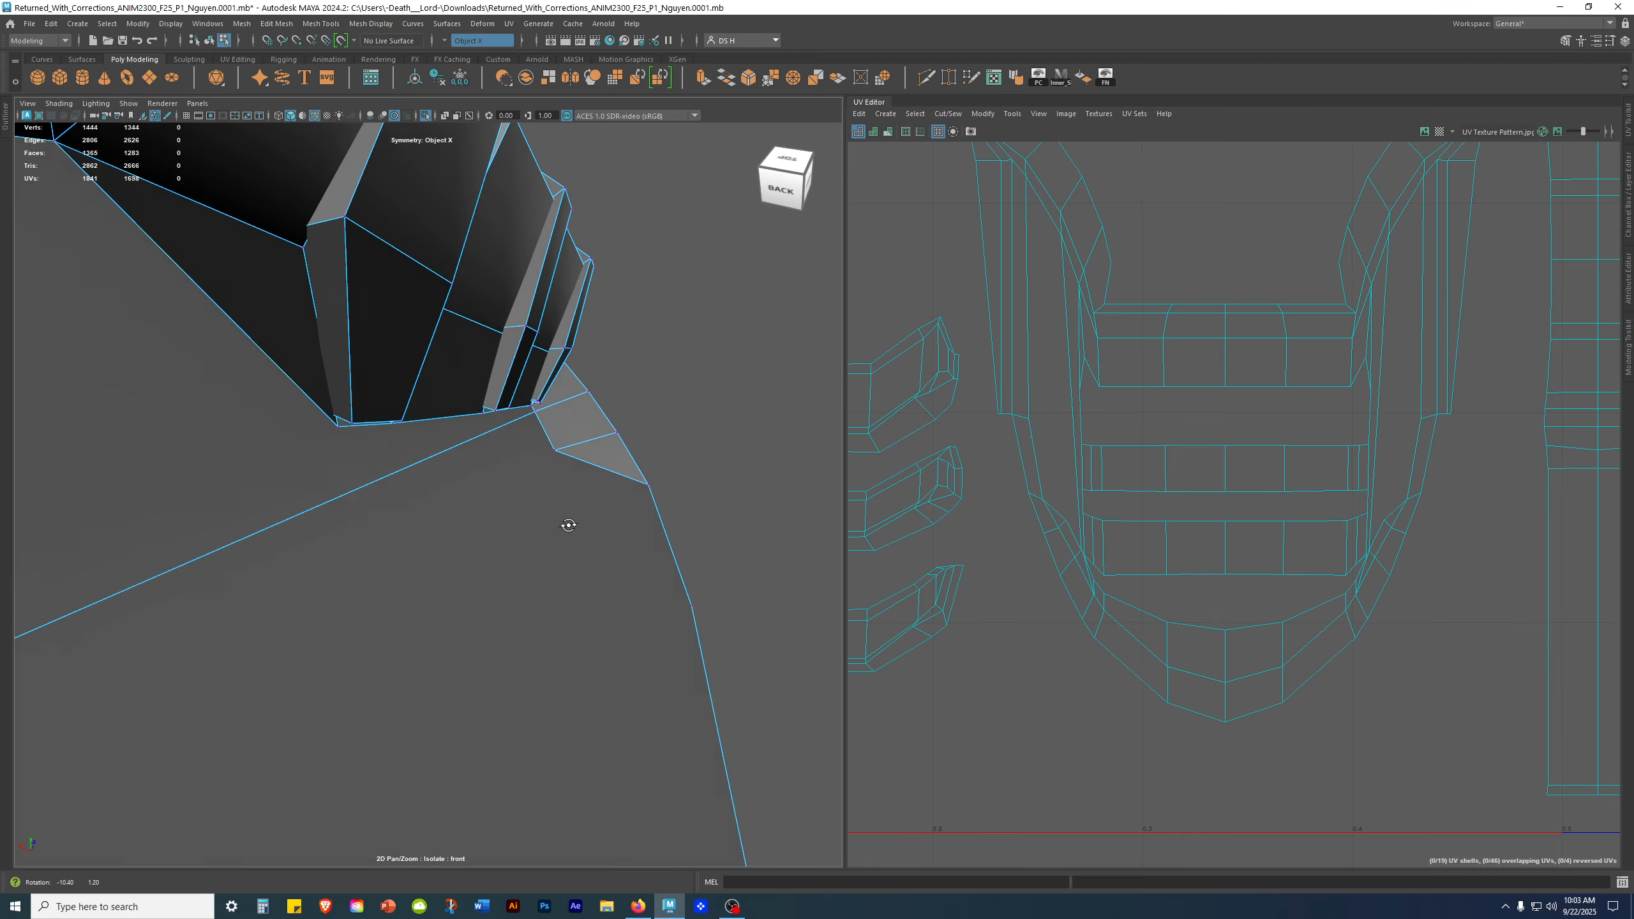
left_click_drag(622, 449, 577, 464, "alt")
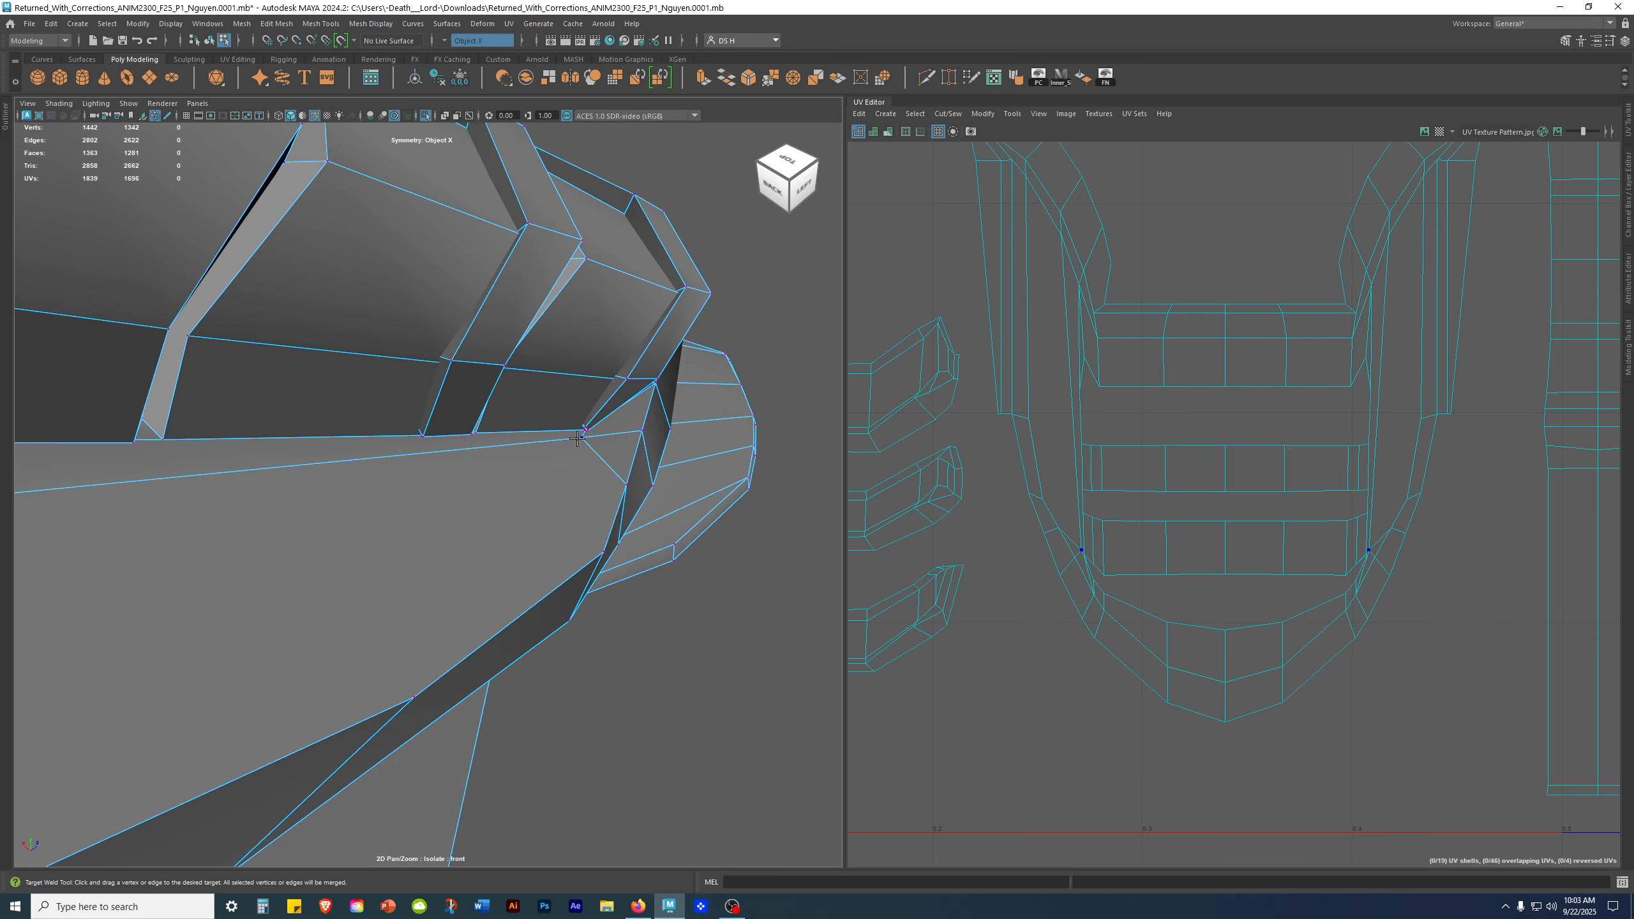
middle_click_drag(640, 452, 521, 459, "alt")
right_click_drag(522, 459, 631, 410, "alt")
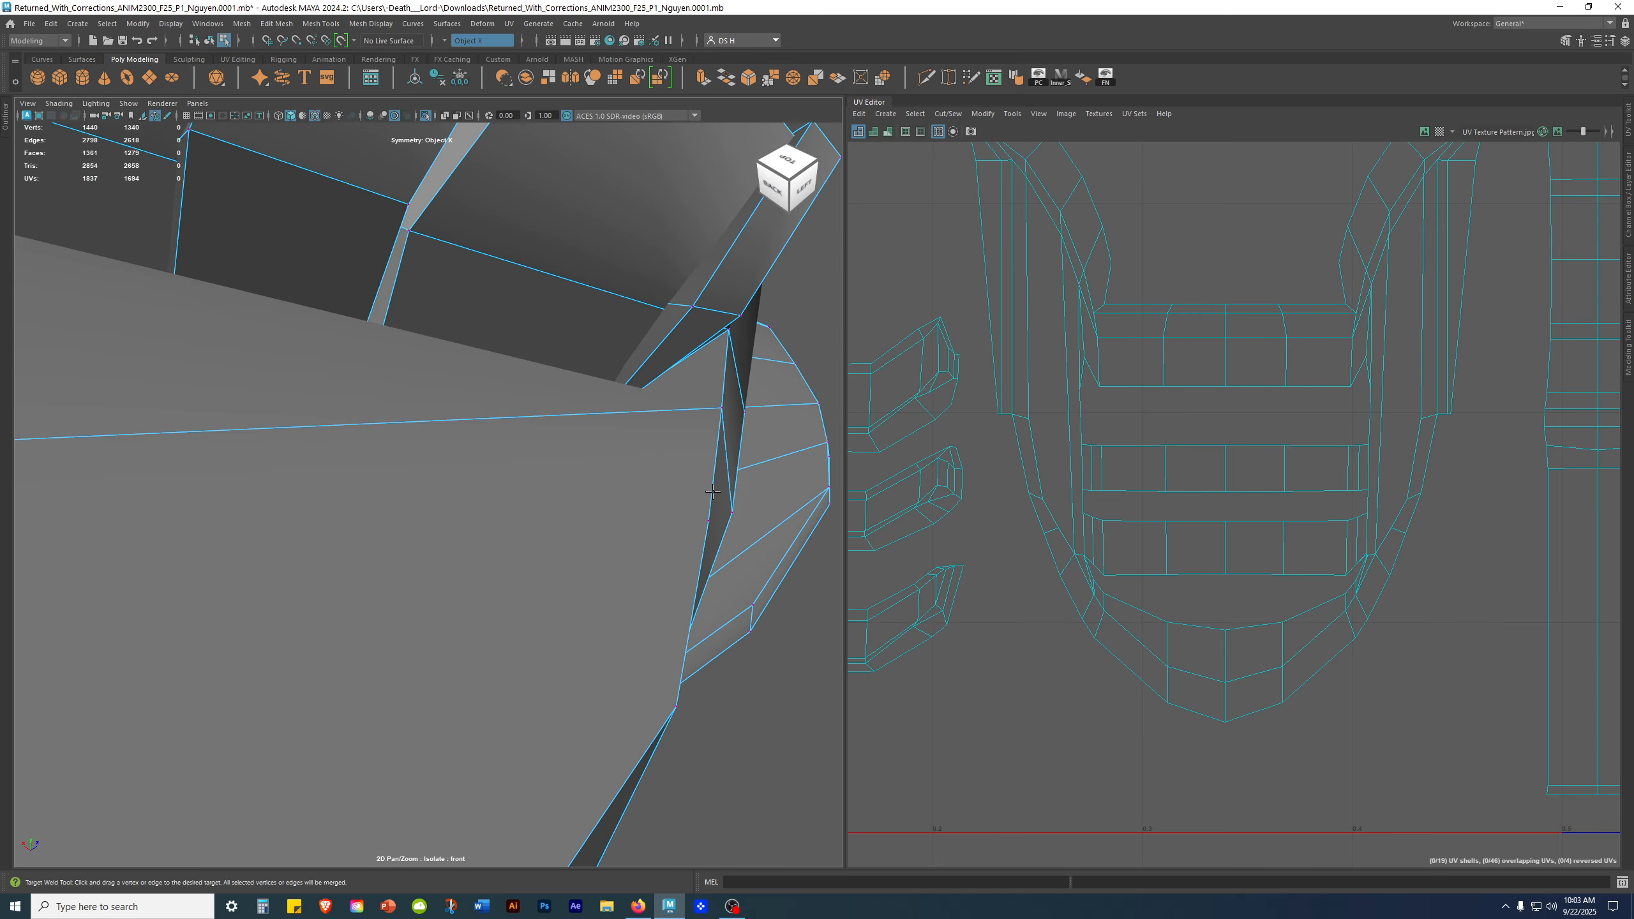
Step: Undo all the vertex welds made on the side strip
key("ctrl+z")
left_click_drag(784, 548, 415, 576, "alt")
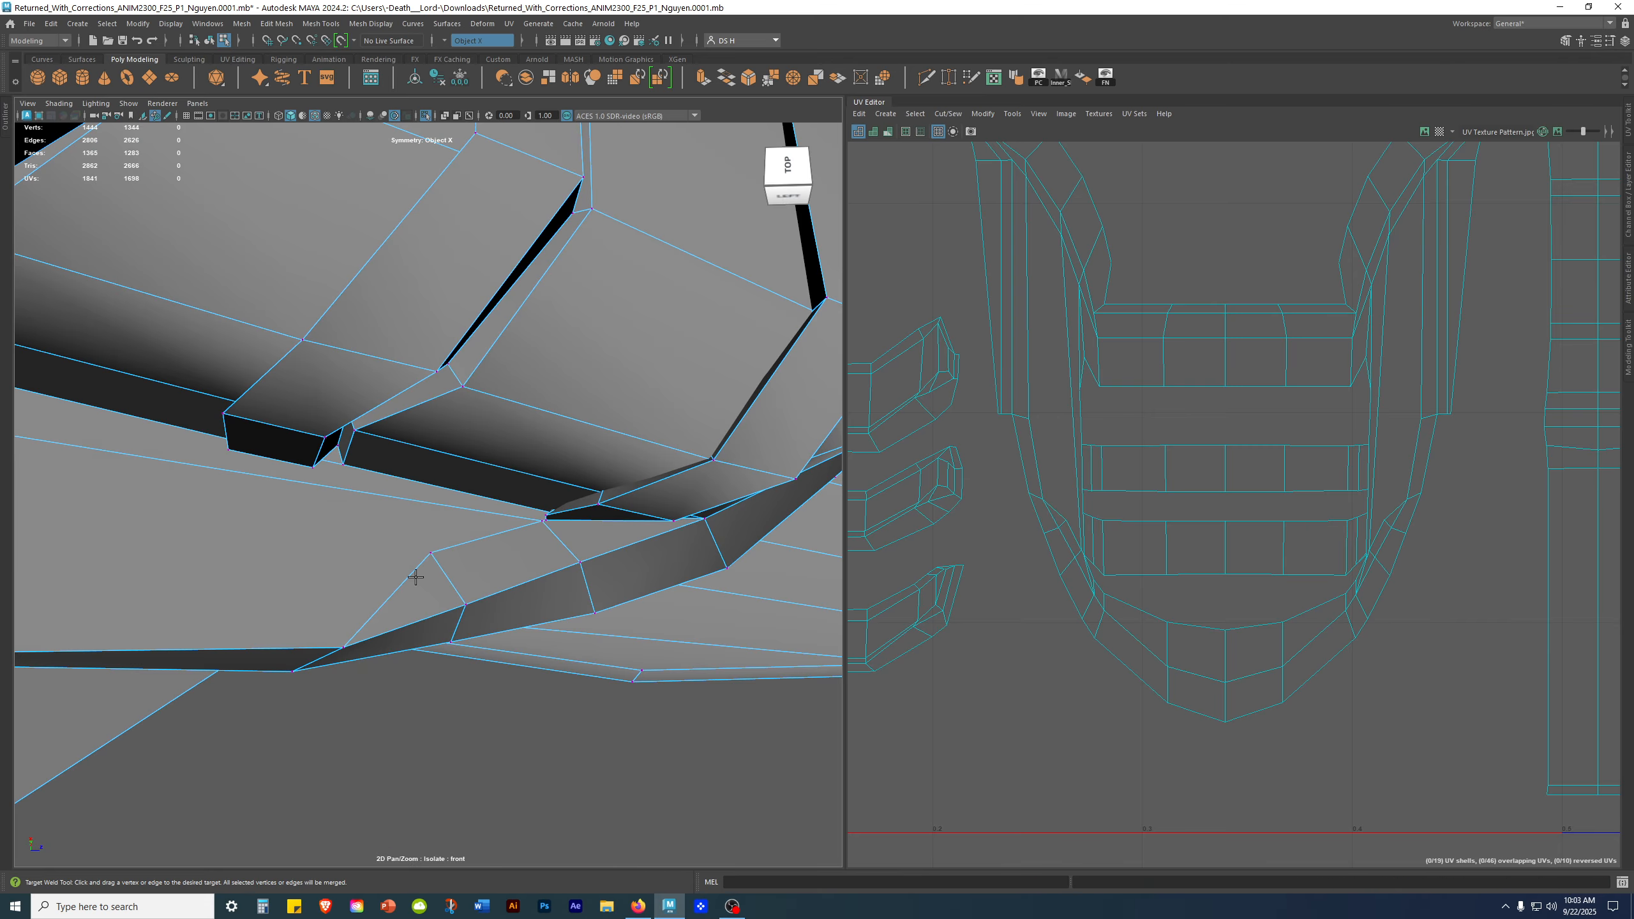
key("ctrl+z")
key("ctrl+z")
middle_click_drag(287, 580, 448, 571, "alt")
right_click_drag(448, 571, 298, 553, "alt")
middle_click_drag(270, 481, 299, 473, "alt")
left_click_drag(298, 472, 267, 544, "alt")
right_click_drag(267, 544, 263, 539, "alt")
key("ctrl+z")
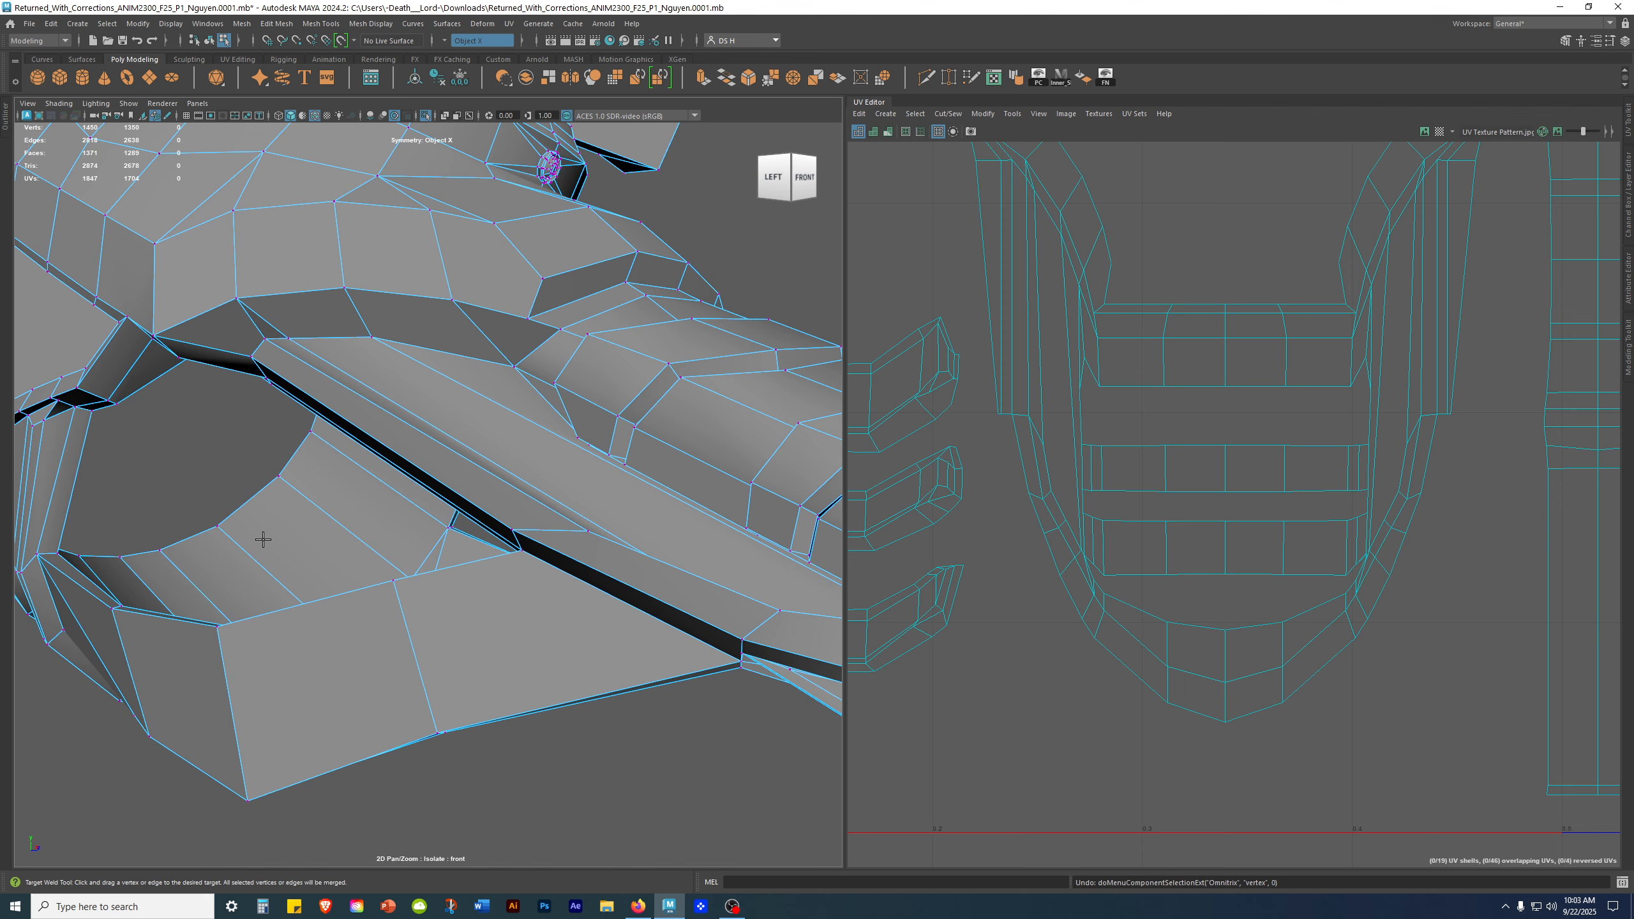
key("ctrl+y")
key("ctrl+z")
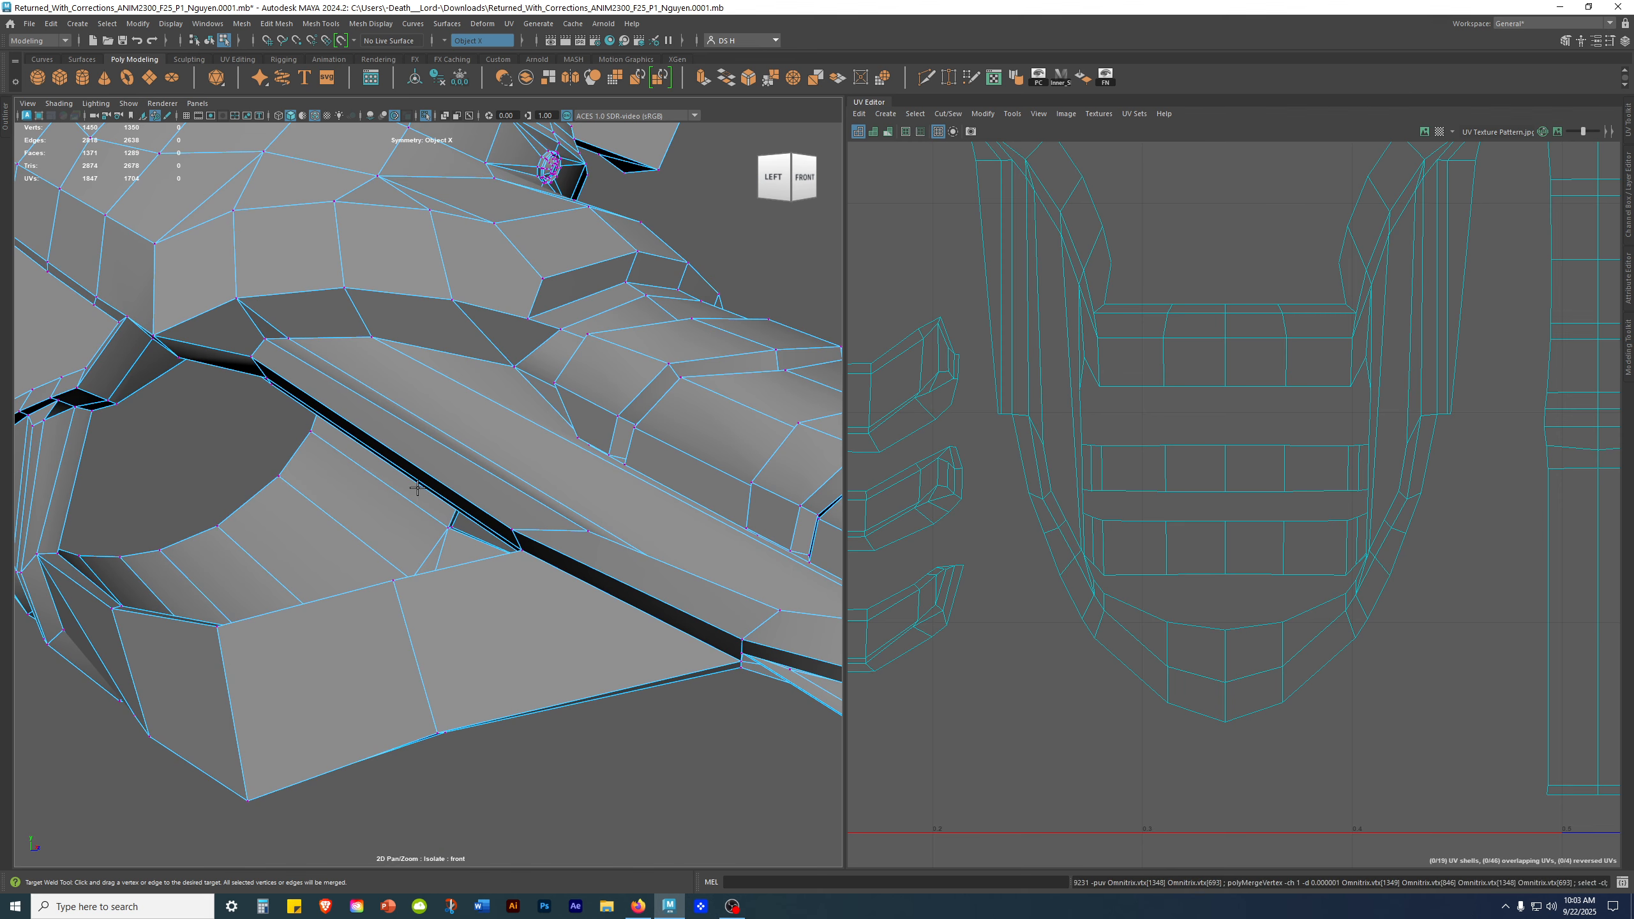
Step: Return to the Move tool in object mode, check the mesh from the front and clear the selection
key("w")
left_click_drag(399, 579, 435, 635, "alt")
right_click_drag(435, 635, 546, 601, "alt")
left_click_drag(546, 603, 482, 493, "alt")
key("F8")
left_click(669, 303)
left_click_drag(669, 303, 377, 411, "alt")
left_click(377, 412)
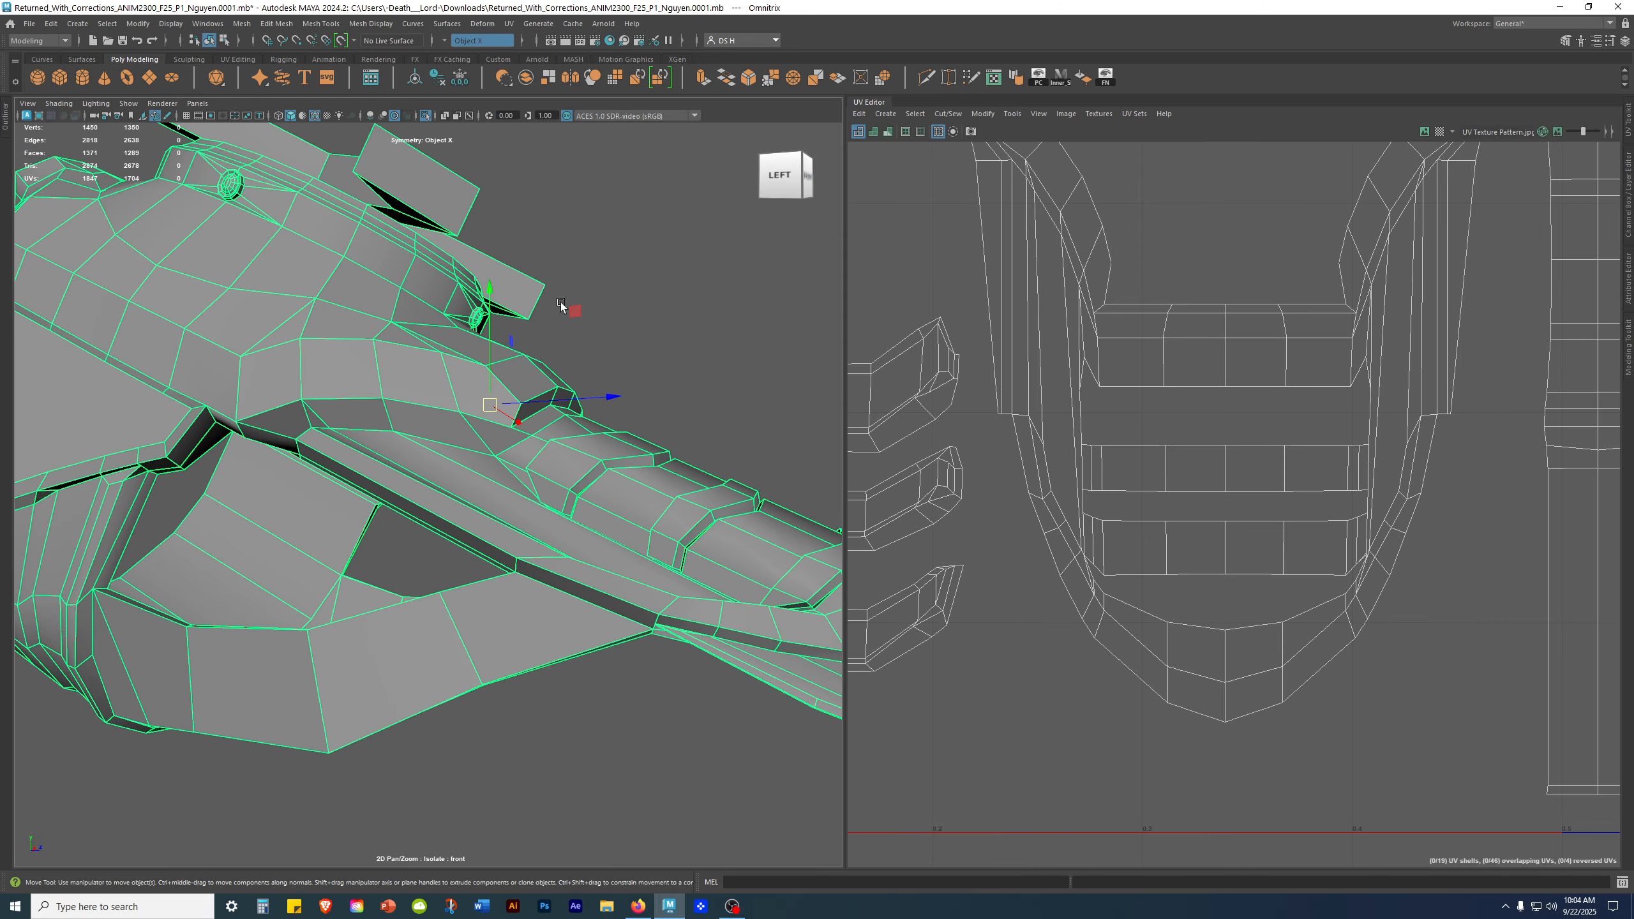
left_click_drag(552, 580, 813, 556, "alt")
scroll(812, 556, "down", 3)
left_click_drag(664, 413, 364, 592, "alt")
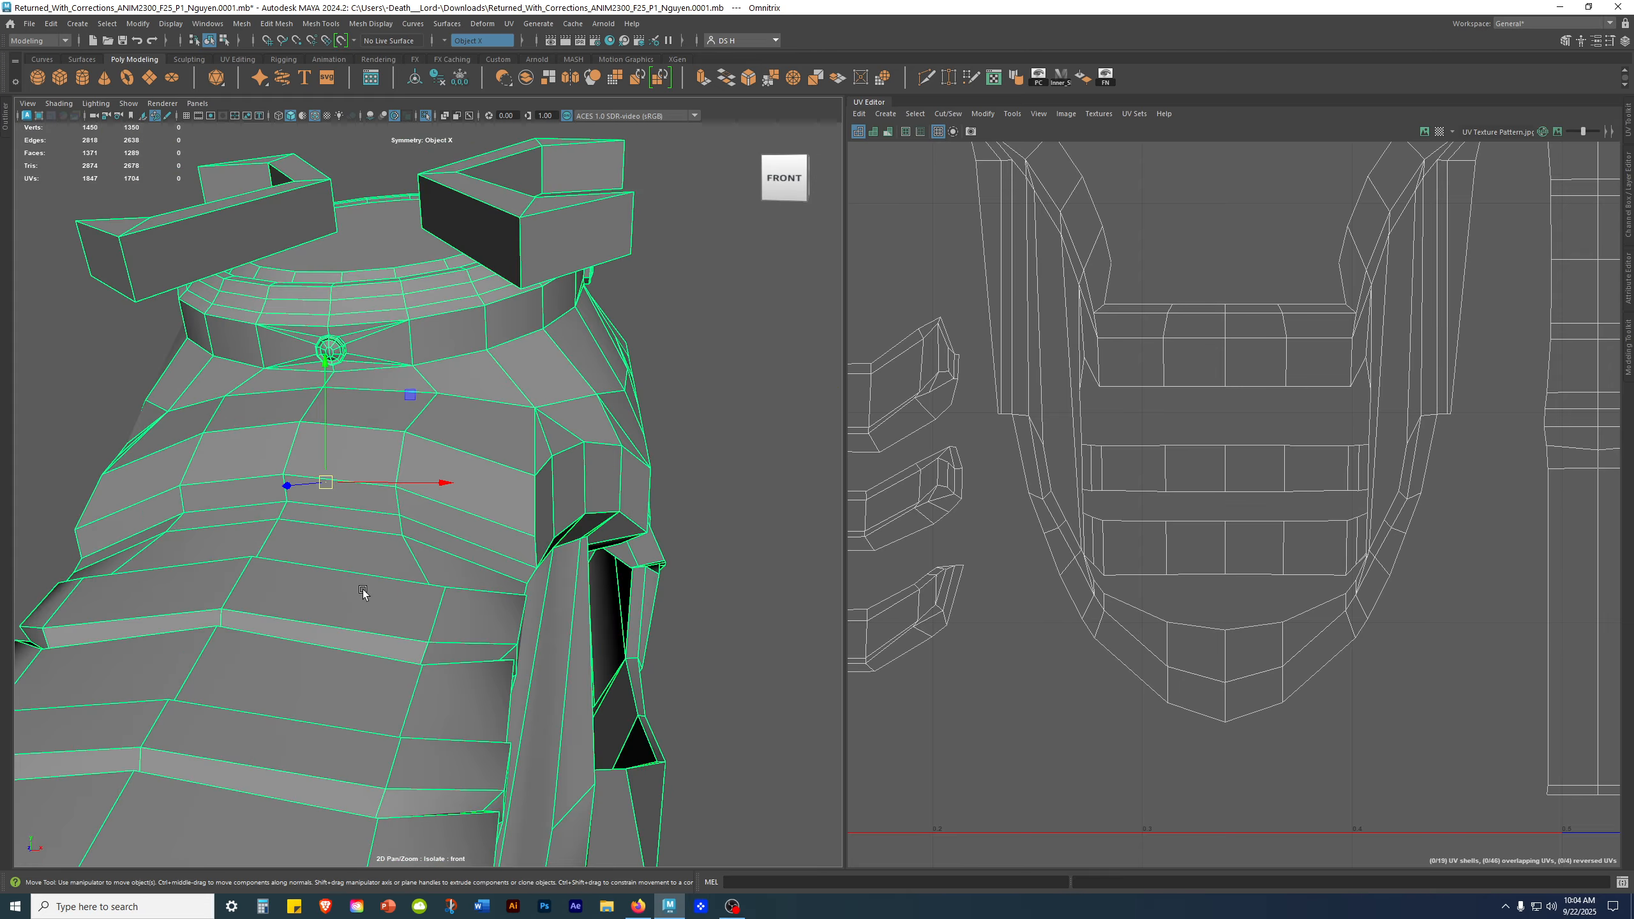
left_click(688, 453)
left_click_drag(625, 461, 582, 495, "alt")
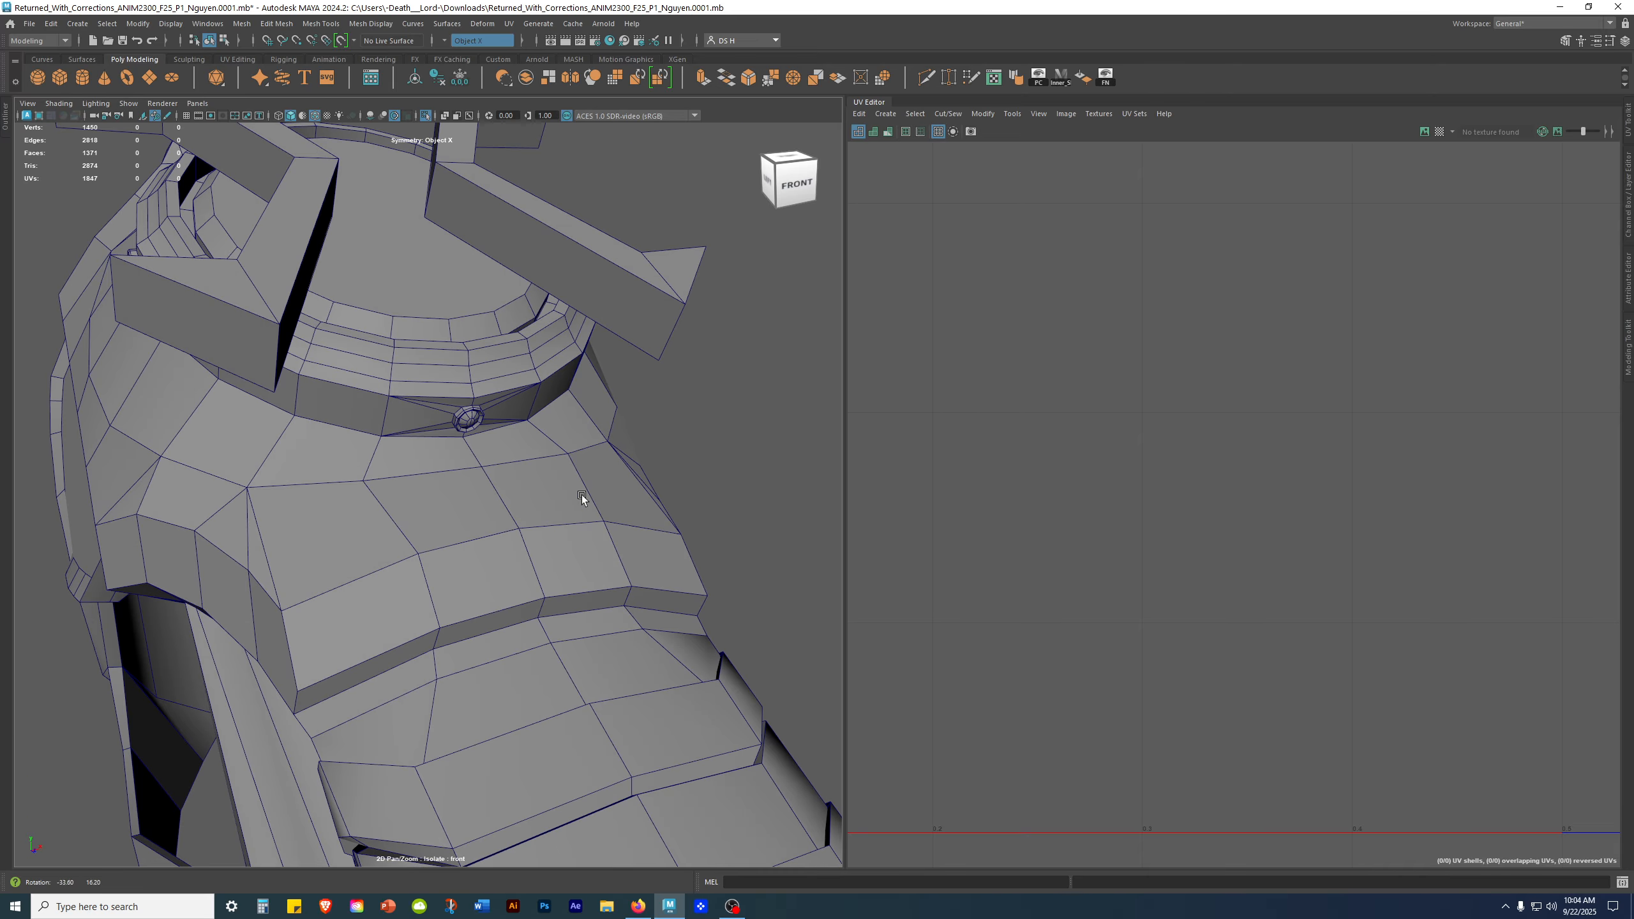
Step: Select the mesh in edge mode and pick the short edge on the side strip beside the band segments
left_click(396, 582)
left_click_drag(396, 582, 161, 534, "alt")
scroll(259, 573, "down", 5)
middle_click_drag(161, 534, 394, 478, "alt")
left_click_drag(393, 478, 445, 522, "alt")
right_click_drag(405, 518, 402, 388)
left_click(388, 533)
left_click_drag(362, 509, 468, 598, "alt")
key("w")
left_click(437, 587)
Step: Align the Move tool's pivot with the strip's long edge that runs on from the selected short edge
key("w")
key("d")
left_click(283, 583)
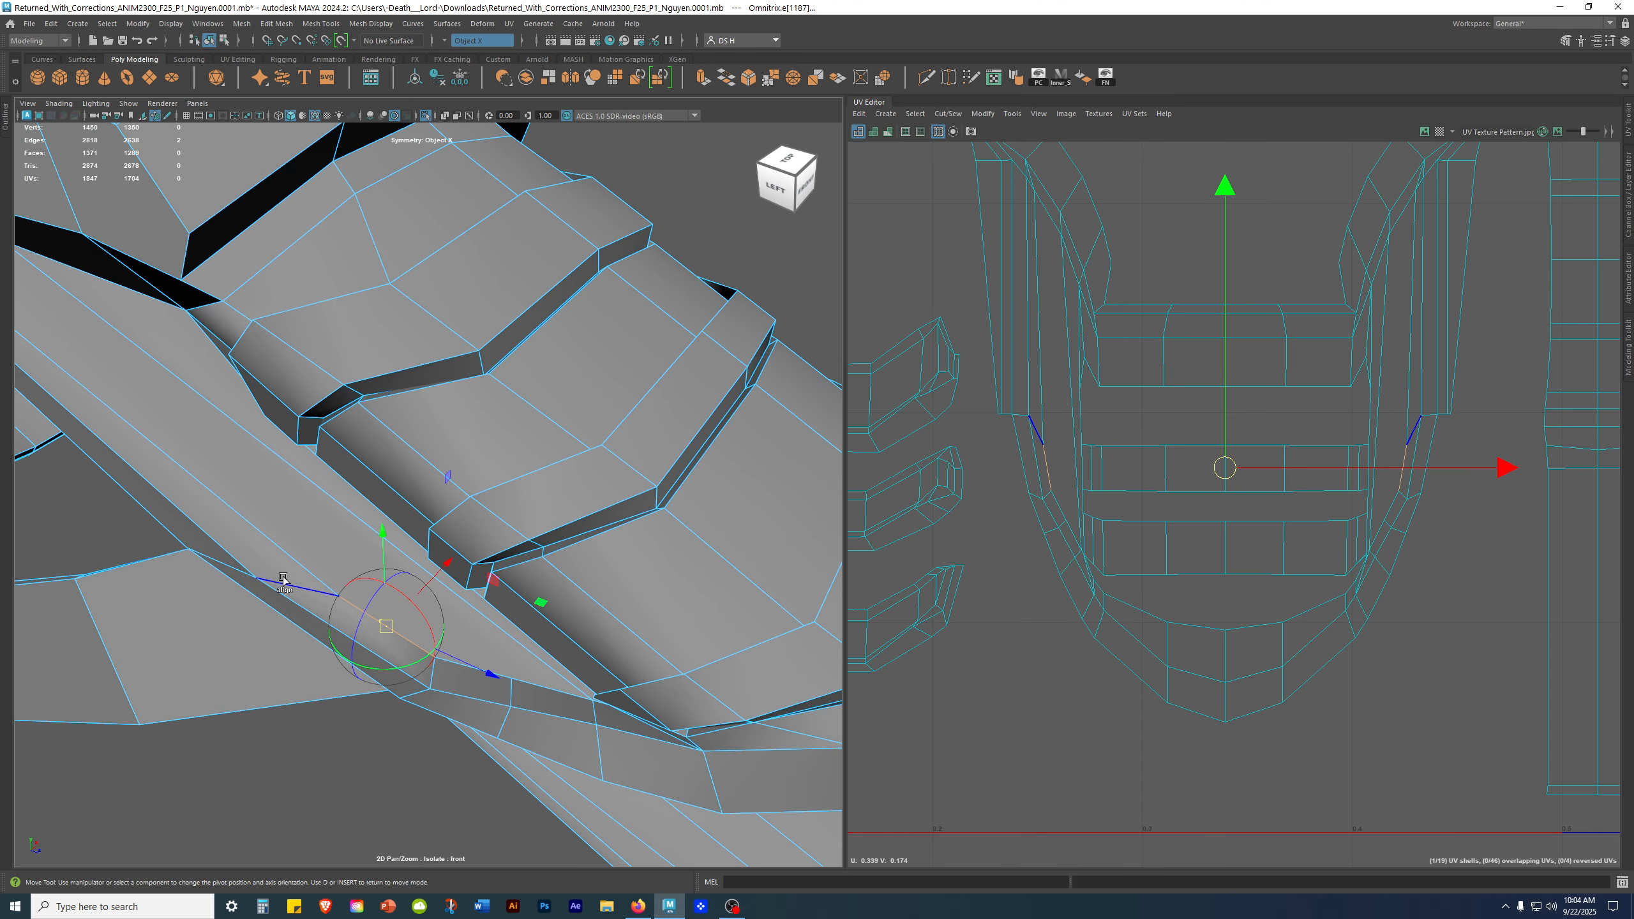
left_click(285, 554)
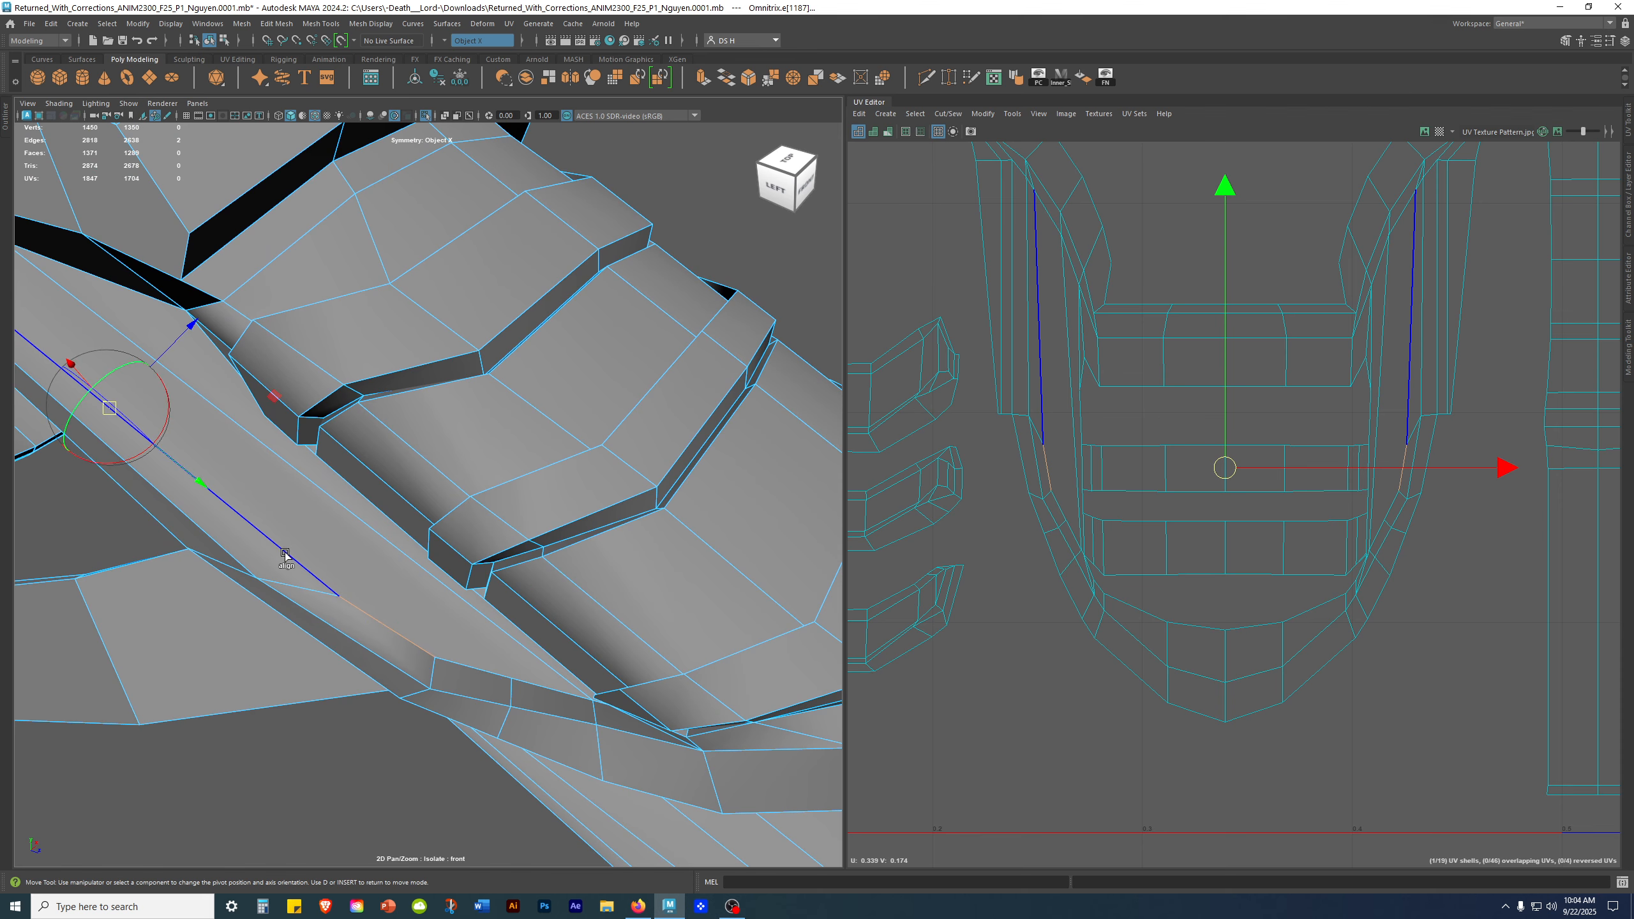
left_click_drag(293, 564, 317, 588, "alt")
left_click(317, 587)
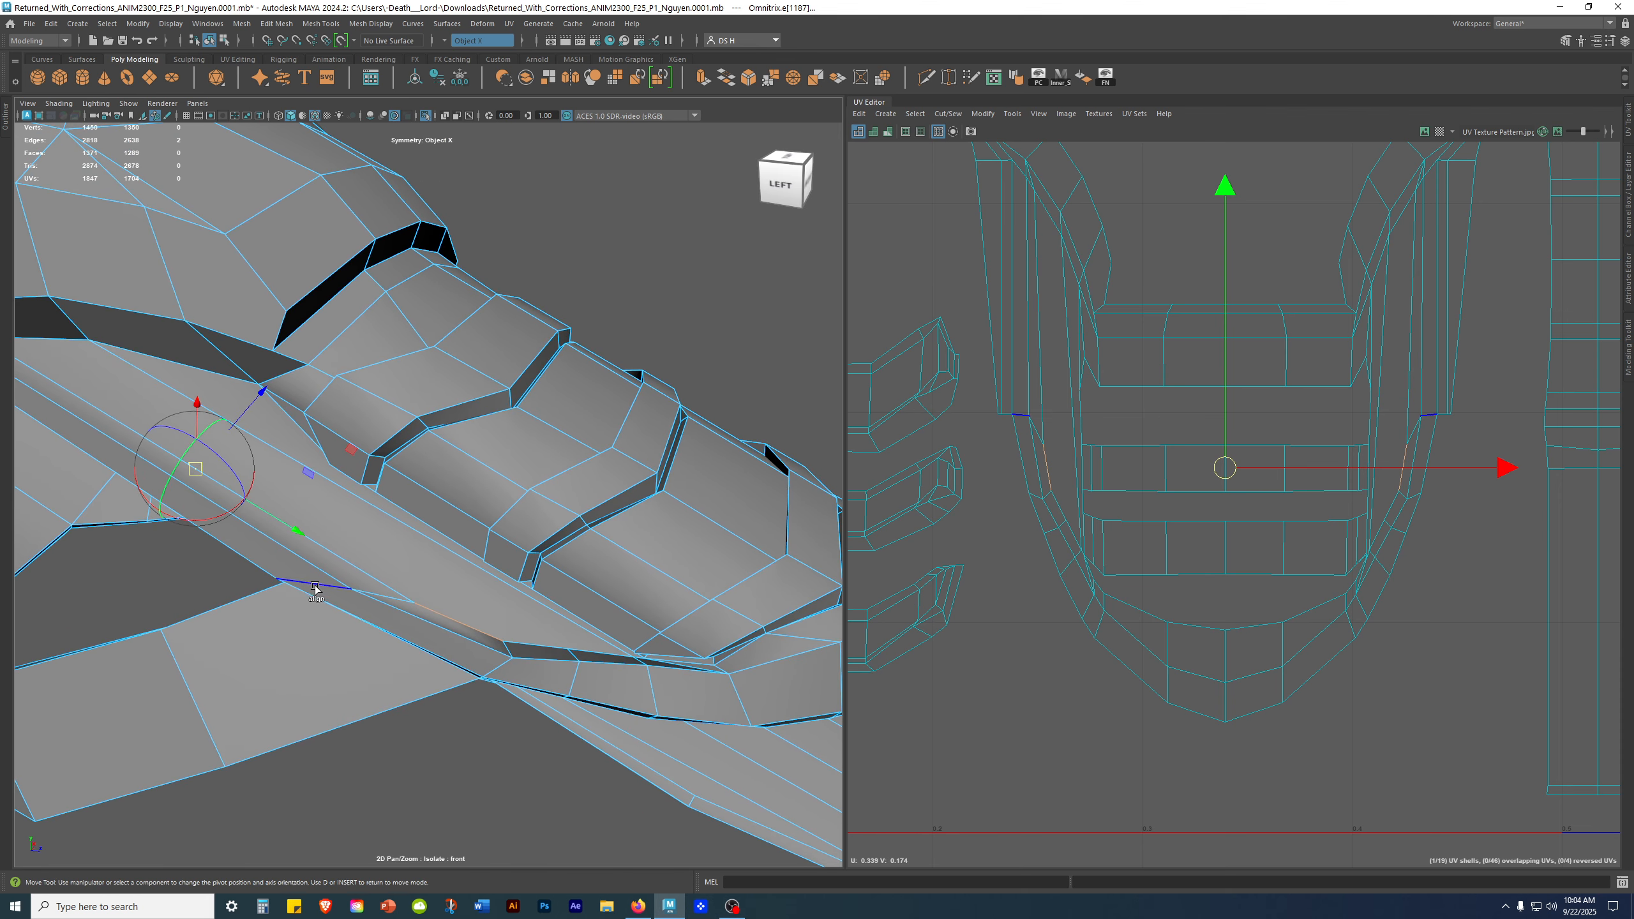
Step: Slide the selected short edge along the strip's direction and check the shape from the side and front
right_click_drag(305, 531, 436, 579, "alt")
left_click_drag(361, 552, 340, 578, "alt")
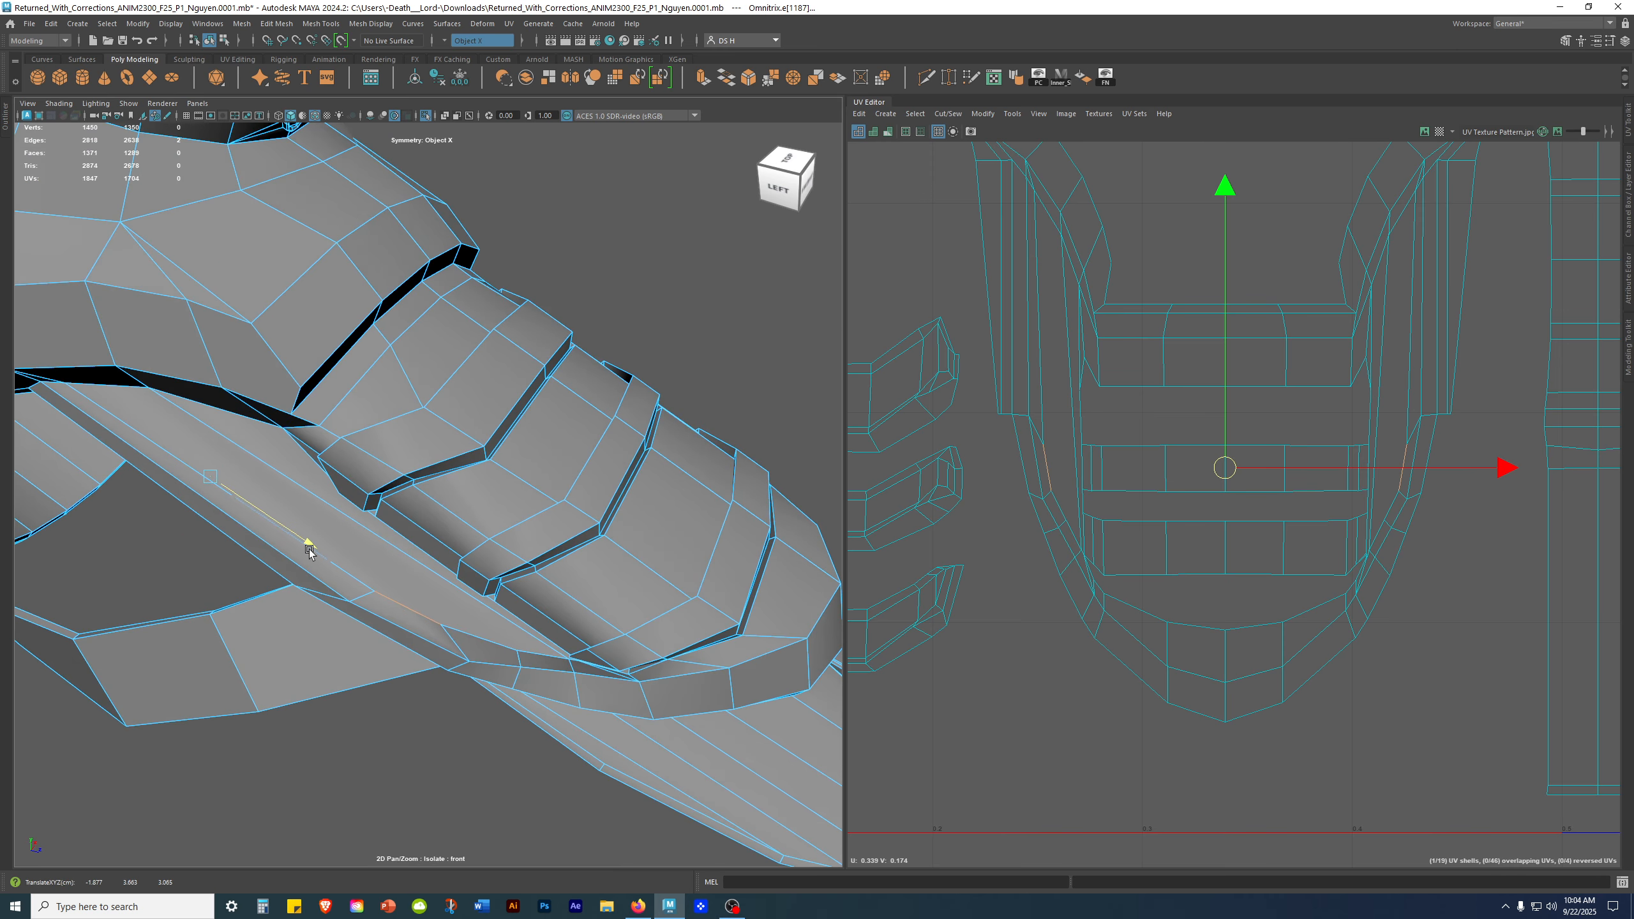
left_click_drag(305, 543, 347, 464, "alt")
middle_click_drag(430, 536, 434, 595, "alt")
left_click_drag(434, 596, 471, 612, "alt")
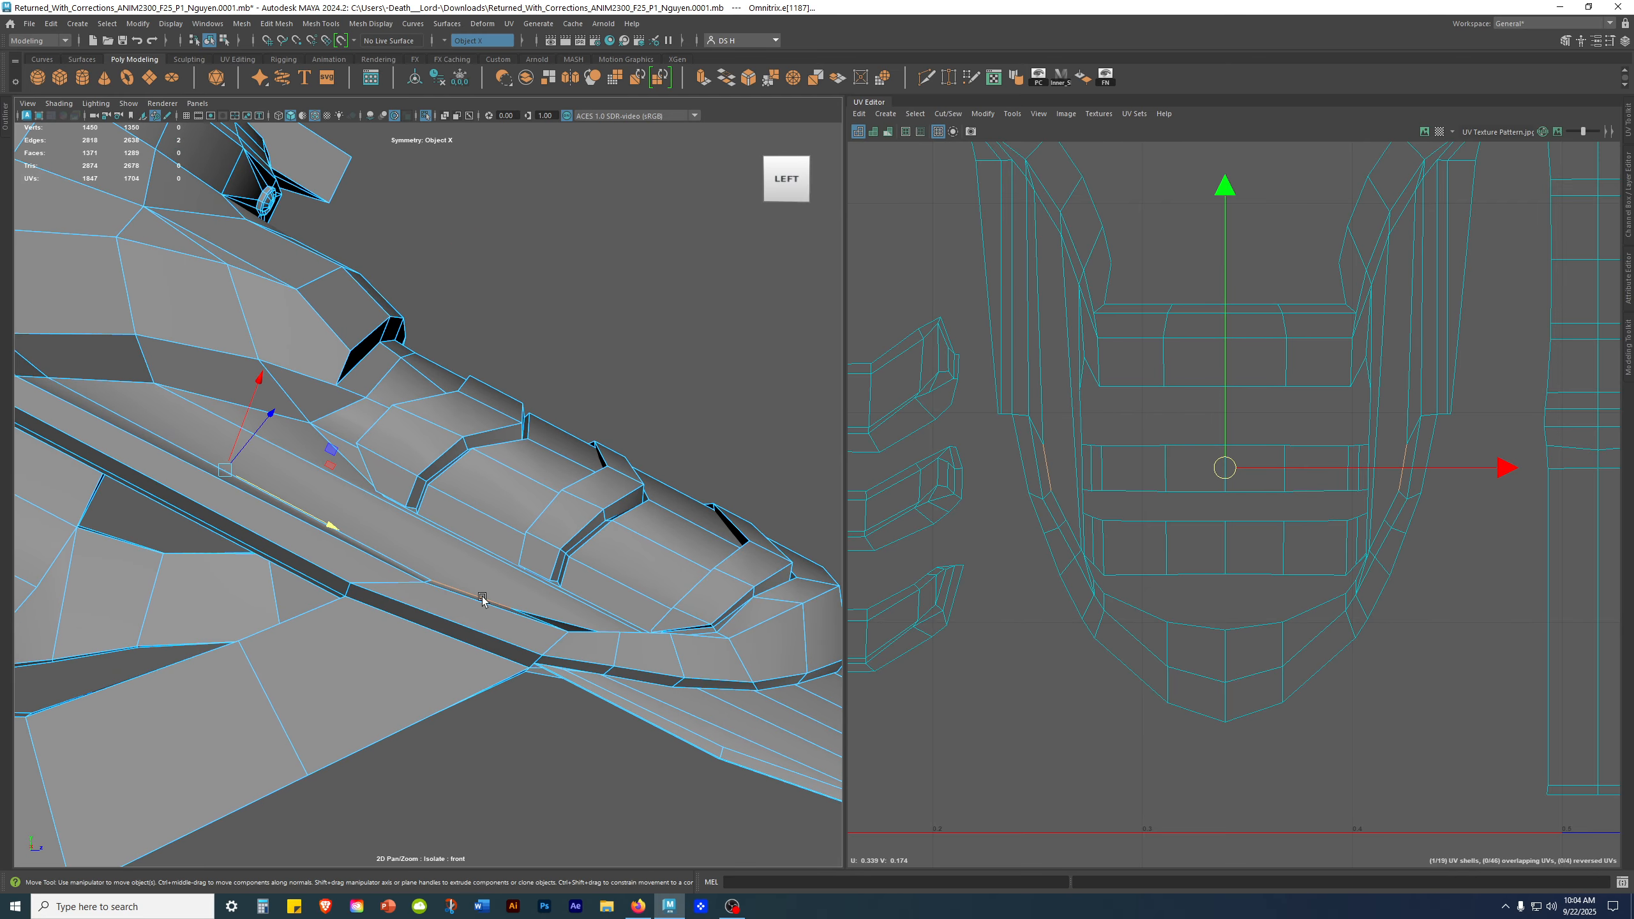
left_click_drag(324, 511, 310, 581, "alt")
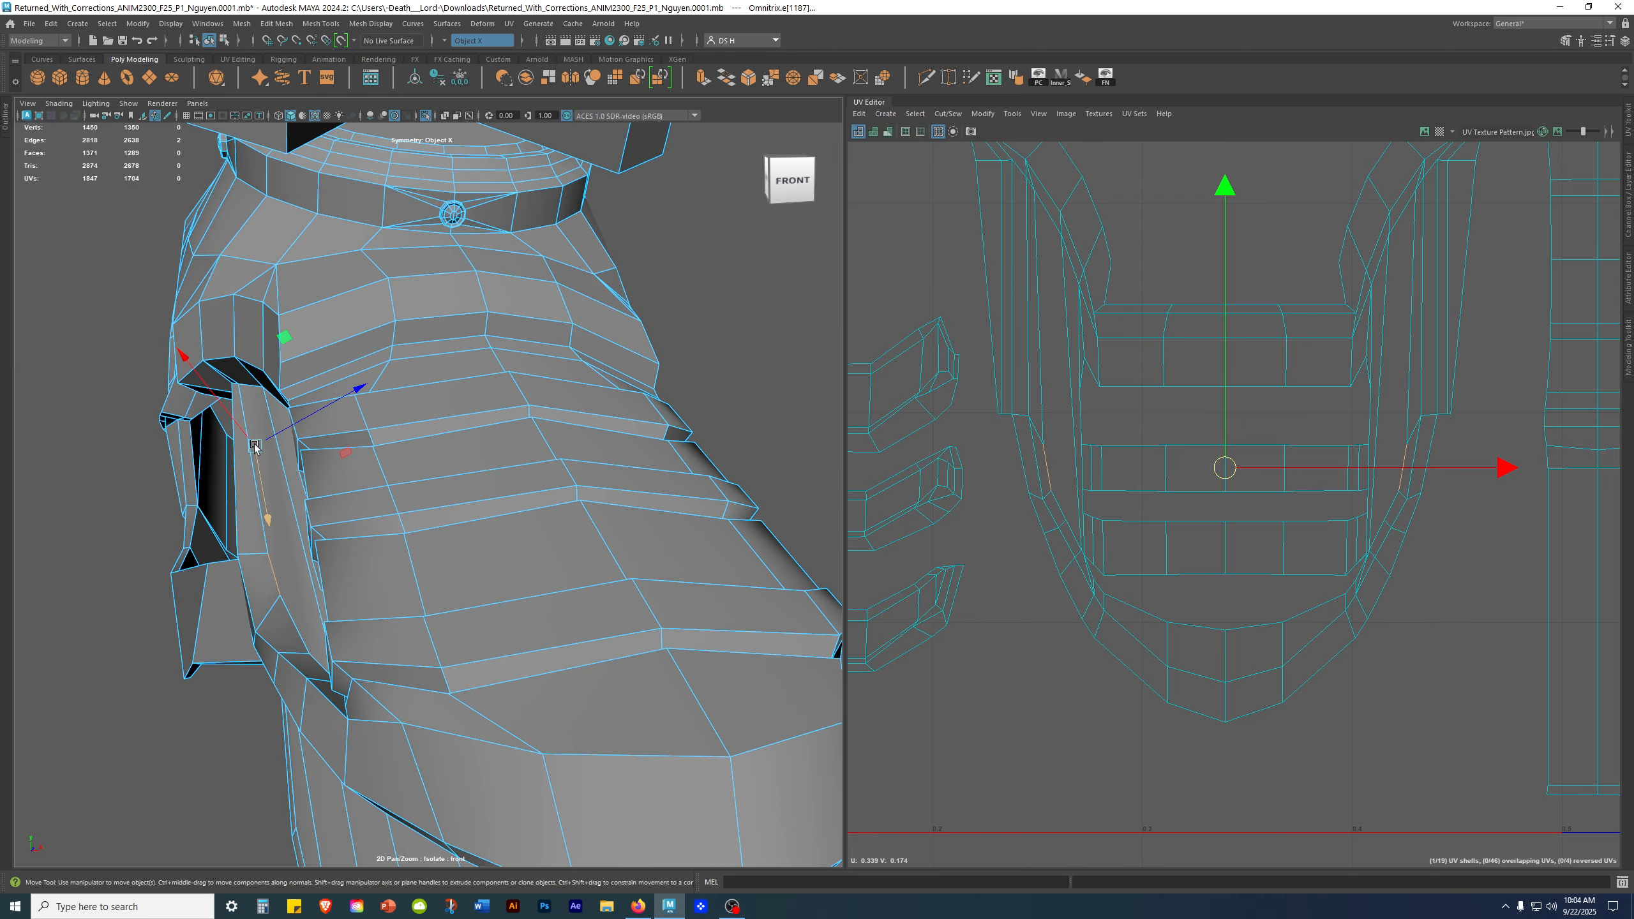
left_click_drag(320, 673, 620, 543, "alt")
left_click_drag(281, 720, 326, 509, "alt")
Step: Switch to vertex mode and select the vertex on the side strip's lower border beside the adjusted edge
right_click_drag(324, 504, 135, 475)
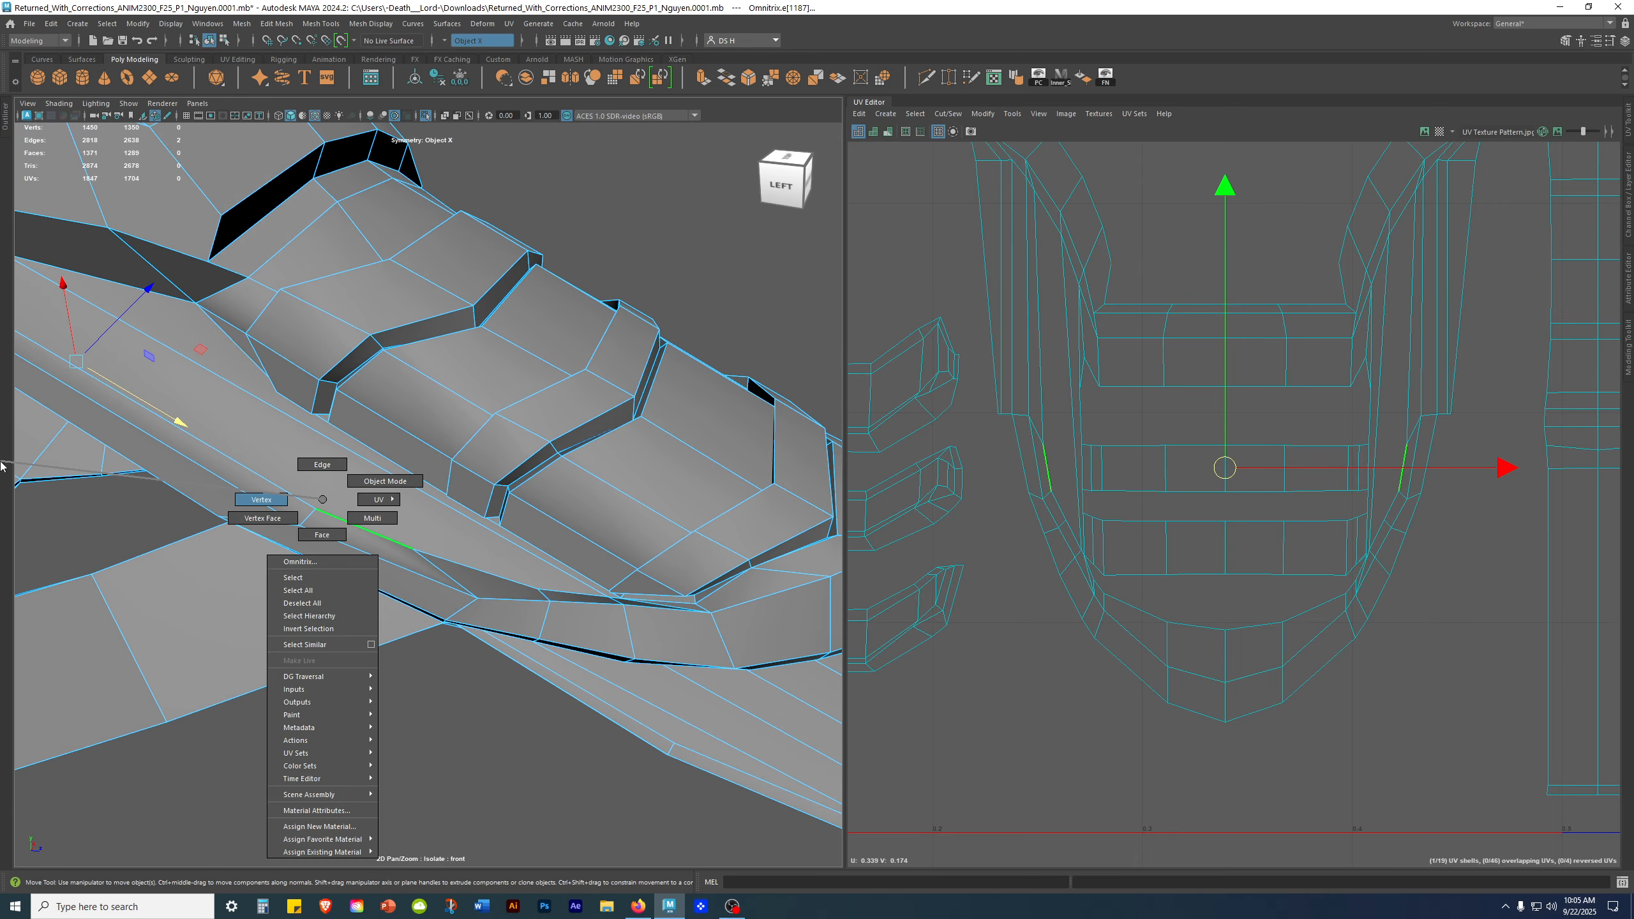
right_click_drag(0, 466, 0, 466)
left_click_drag(467, 555, 504, 599, "alt")
left_click(365, 534)
left_click_drag(372, 540, 365, 534, "alt")
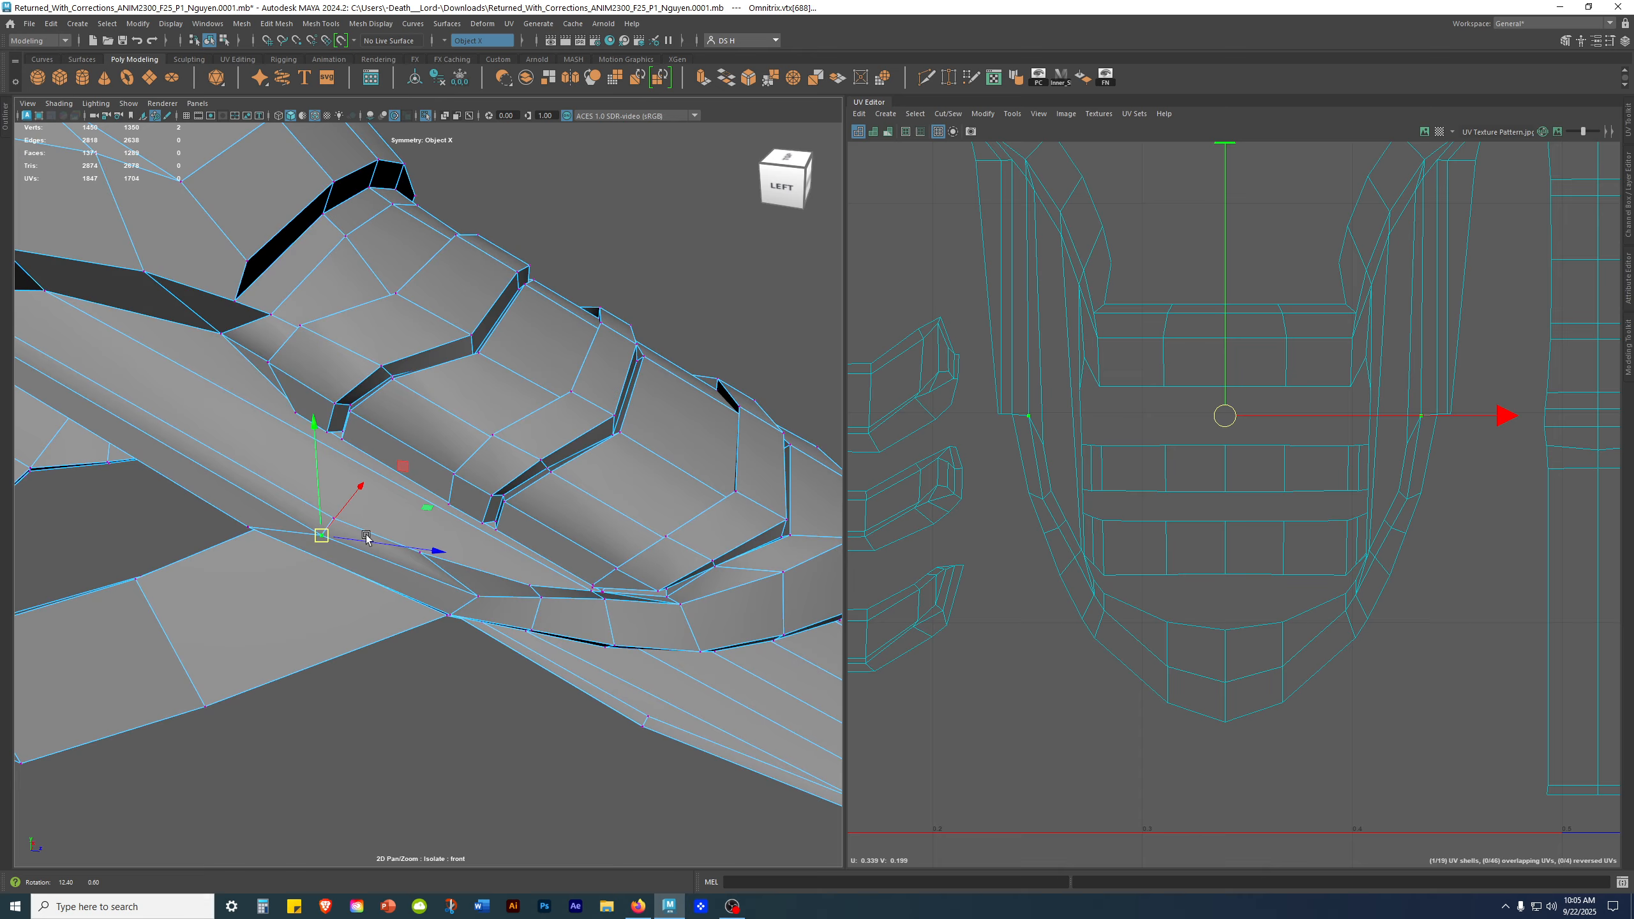
Step: Align the Move tool's pivot with the side strip's long edge and slide the selected lower-border vertex slightly along it
middle_click_drag(412, 524, 452, 521, "alt")
left_click_drag(451, 523, 502, 523, "alt")
key("d")
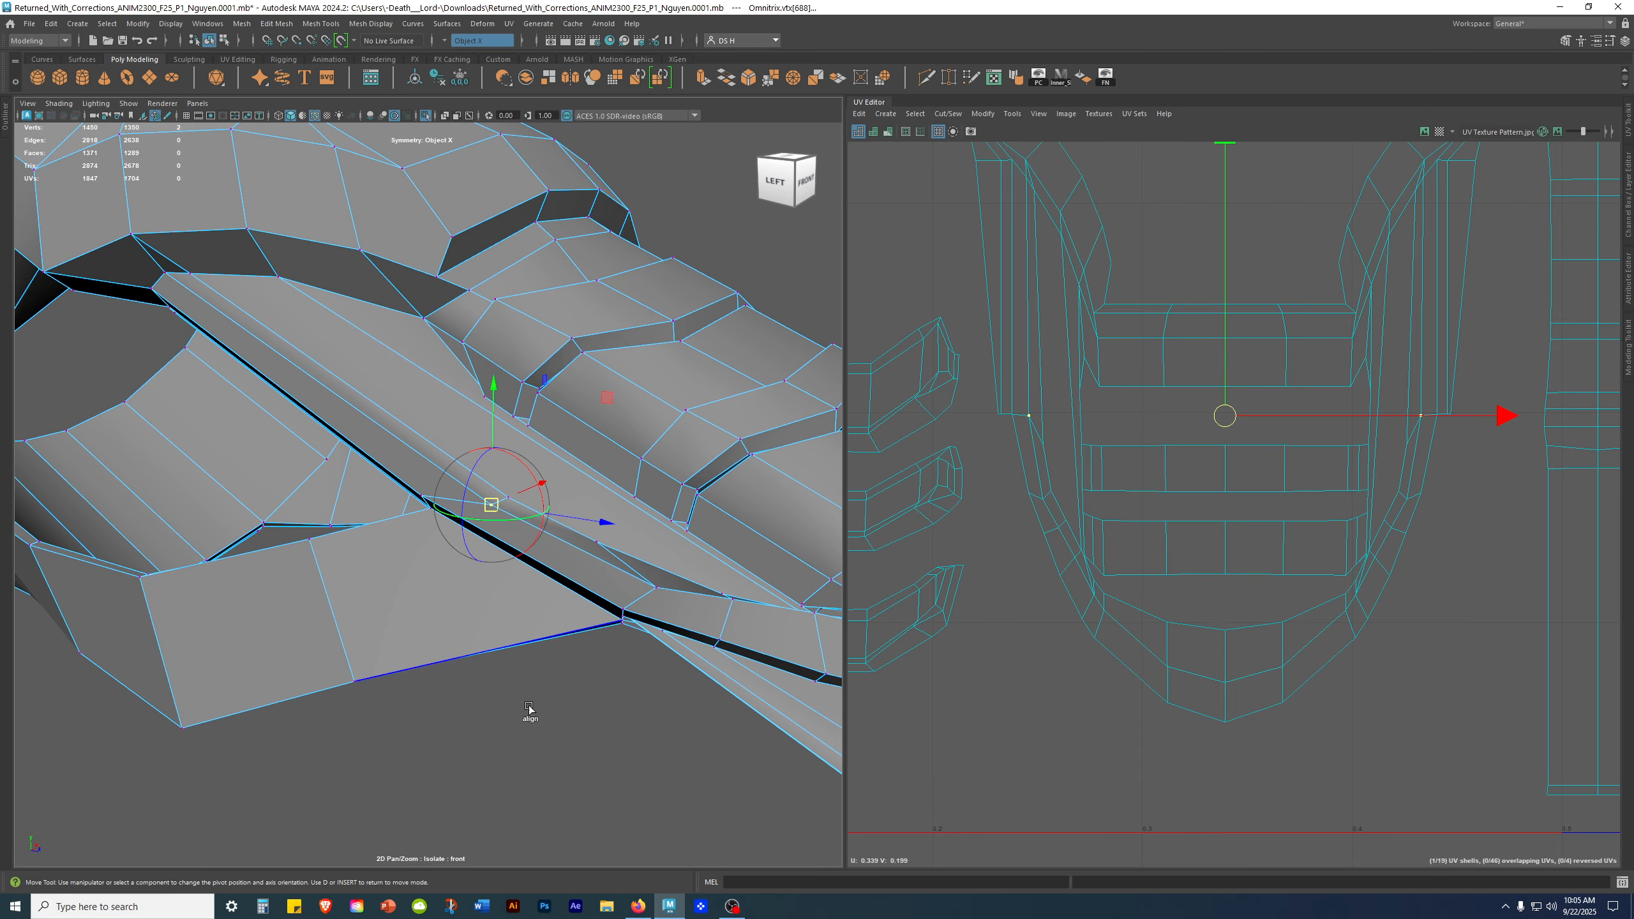
left_click(415, 449)
key("d")
left_click_drag(393, 438, 390, 434)
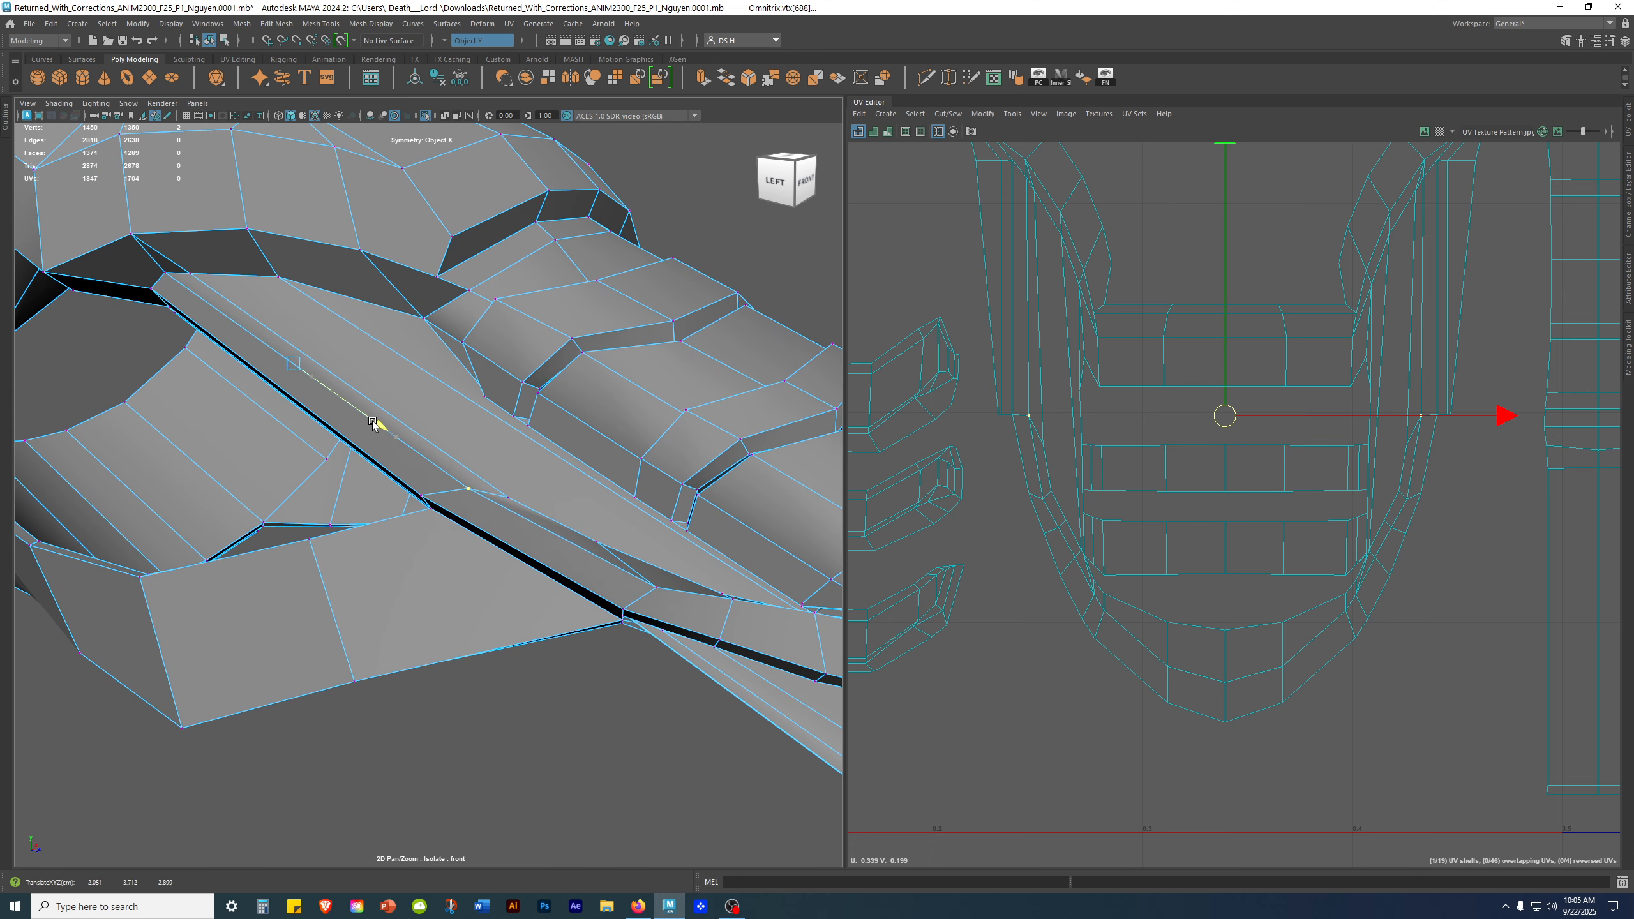
Step: Realign the pivot with the strip's lengthwise edge and slide the neighbouring vertex of the short edge along it
left_click_drag(528, 517, 527, 564, "alt")
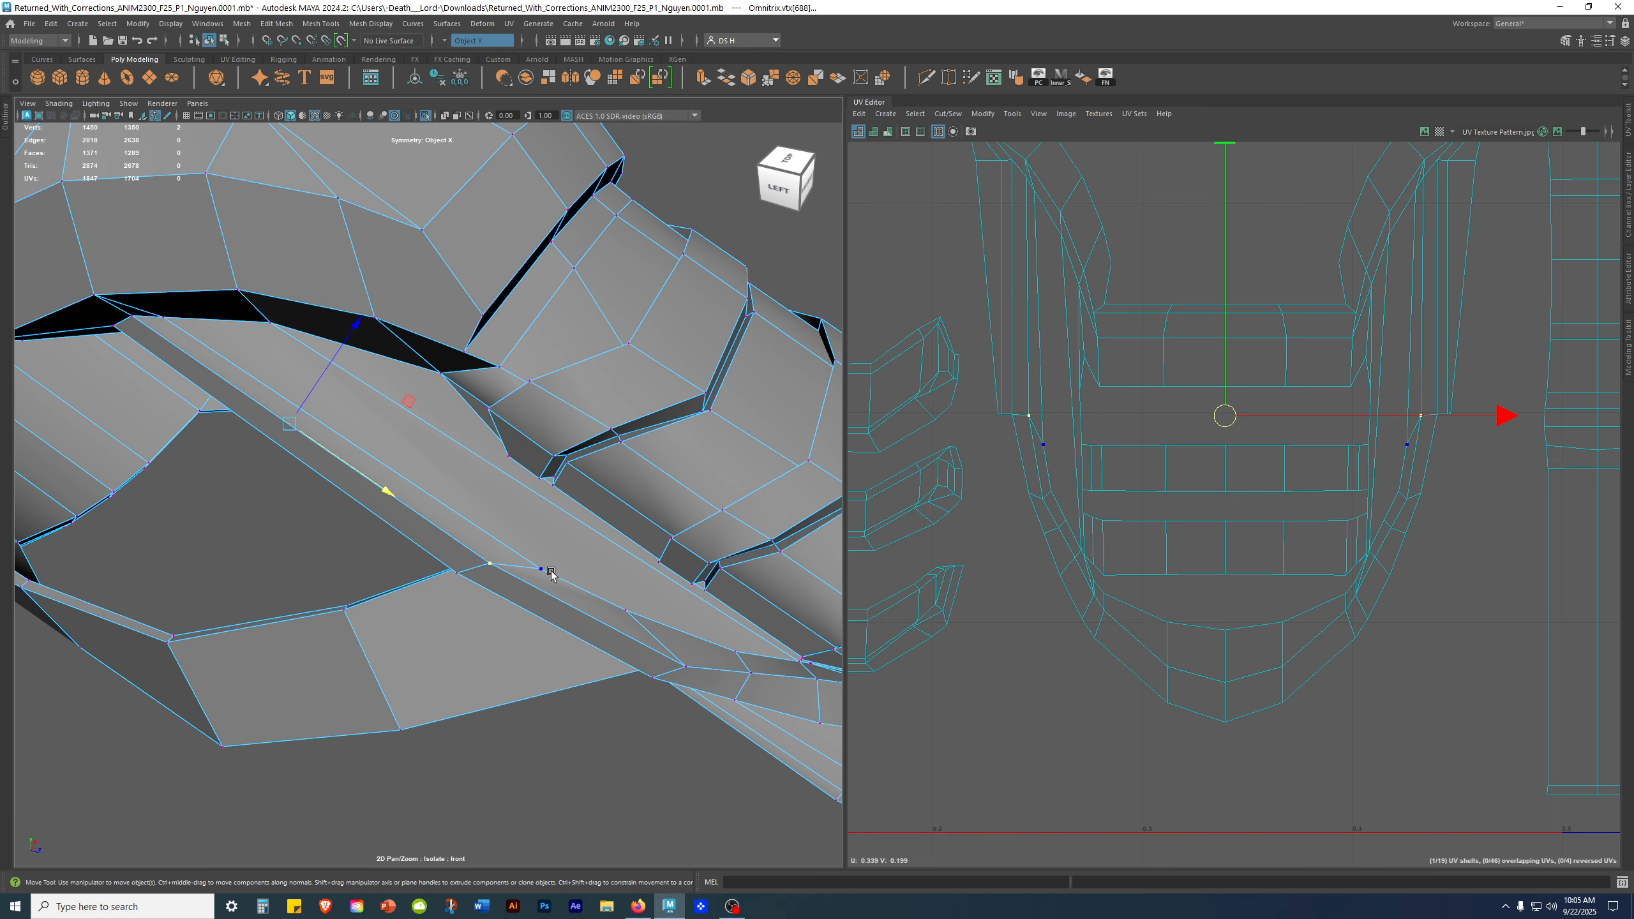
left_click(428, 493)
key("d")
left_click_drag(448, 504, 522, 494)
Step: Switch to edge mode, align the pivot with the strip's long edge, and slide the short cross edge along the strip
right_click_drag(521, 529, 522, 489)
left_click_drag(578, 666, 584, 631, "alt")
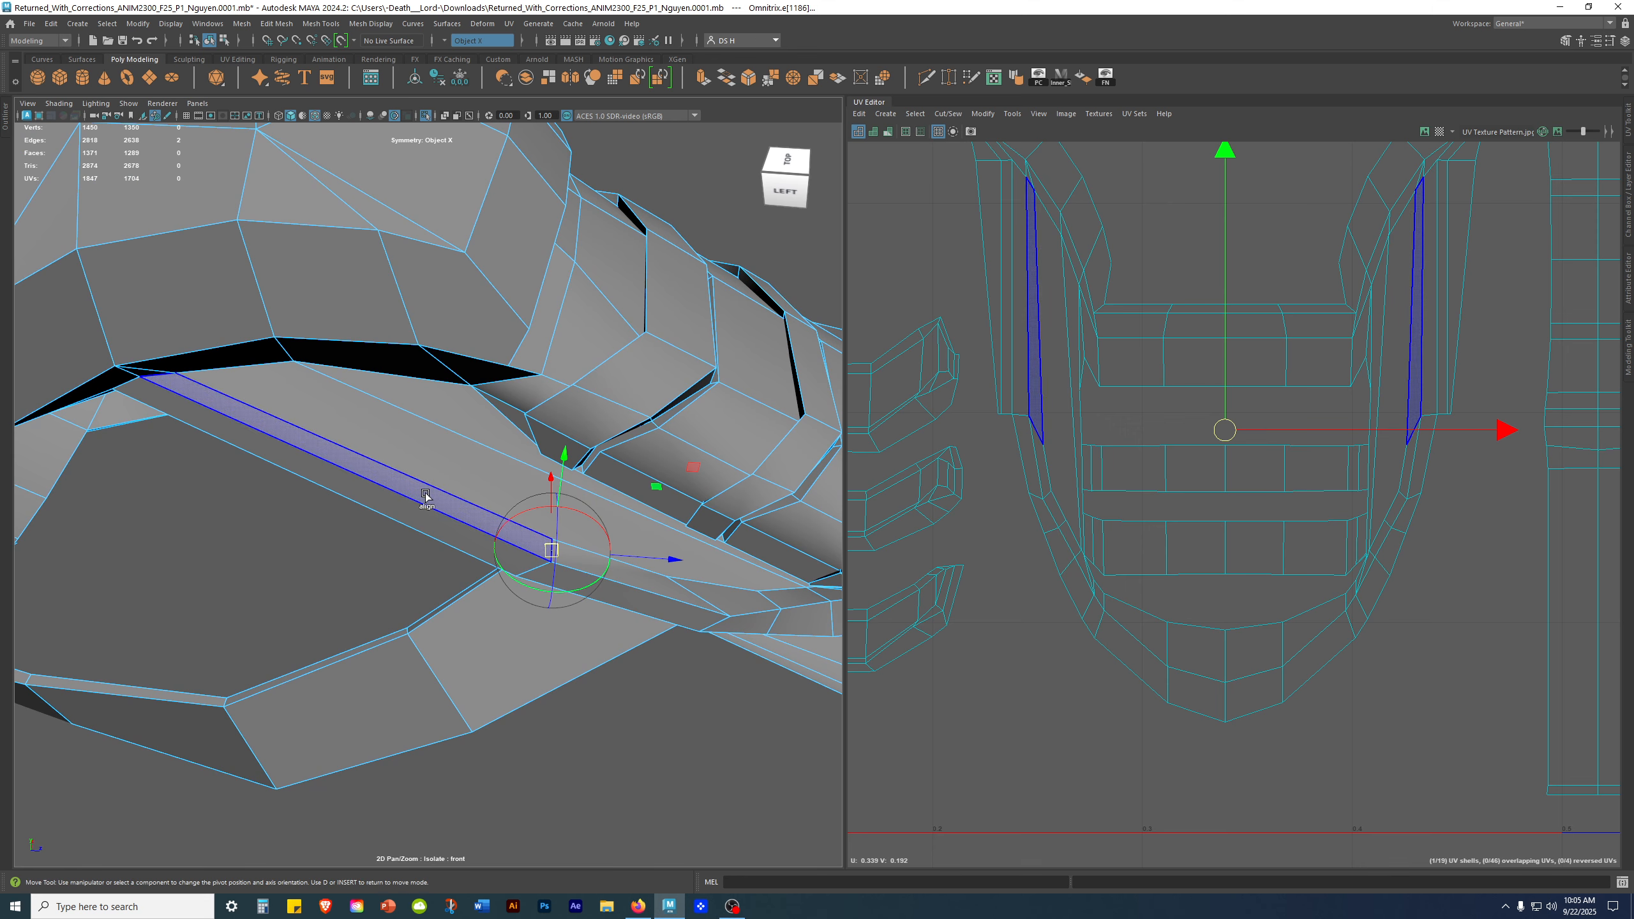
left_click_drag(423, 495, 307, 502, "alt")
left_click_drag(311, 368, 501, 495, "alt")
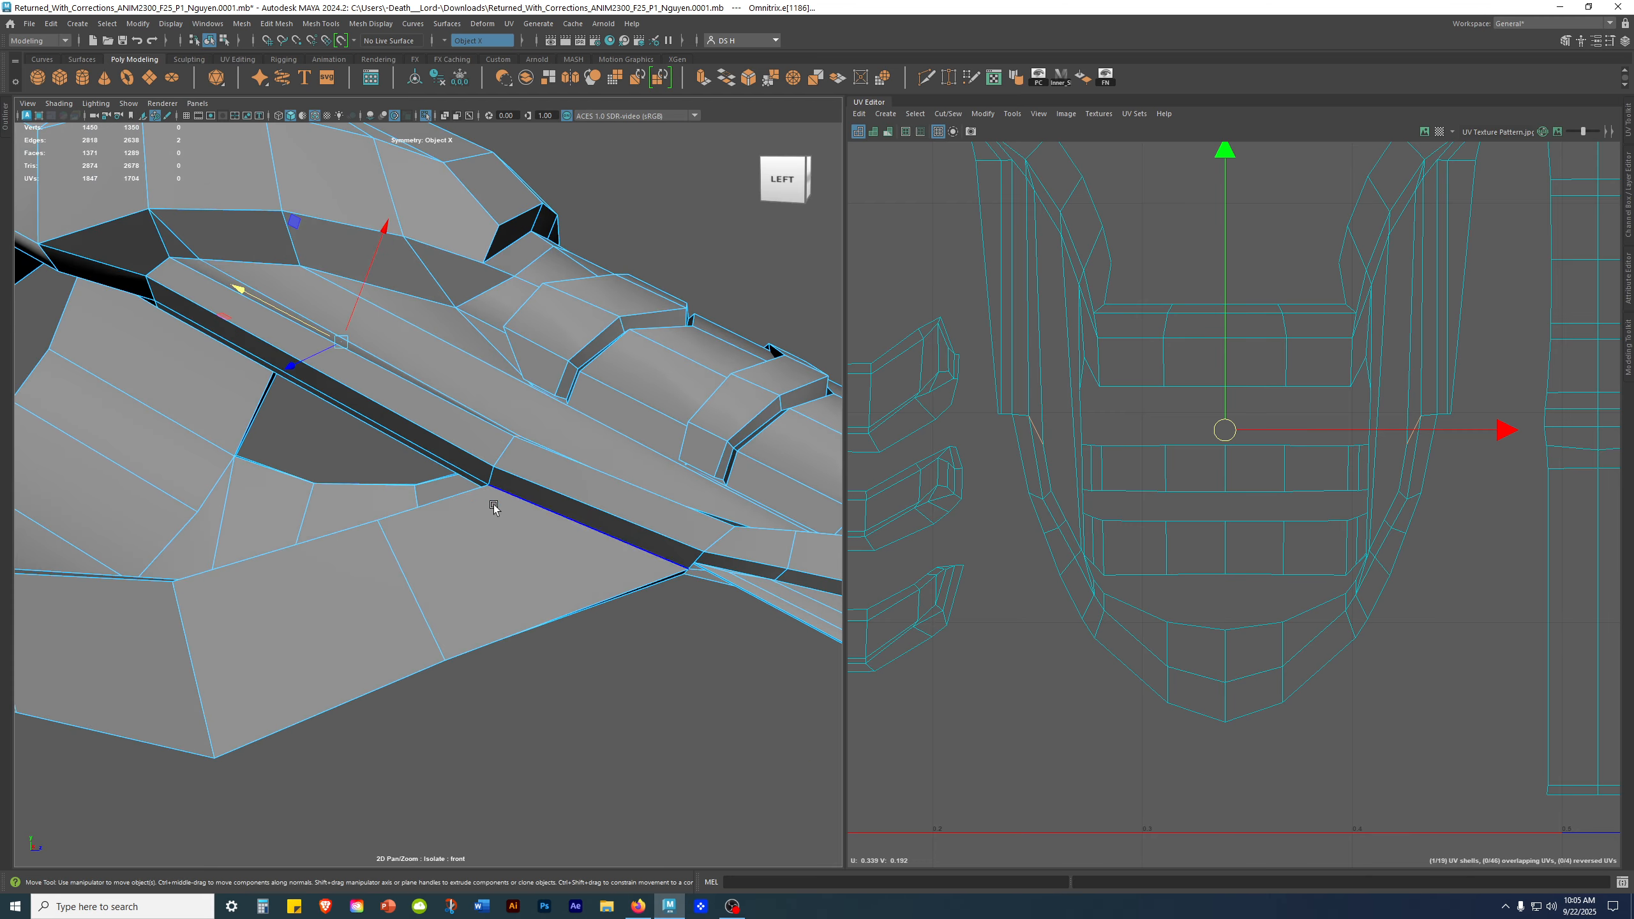
Step: Switch to vertex mode, select the outer vertex of the strip's lower border beside the adjusted edge, and raise it
left_click_drag(503, 582, 679, 669, "alt")
right_click_drag(625, 474, 554, 484)
left_click(576, 474)
middle_click_drag(576, 474, 470, 469, "alt")
scroll(470, 469, "up", 3)
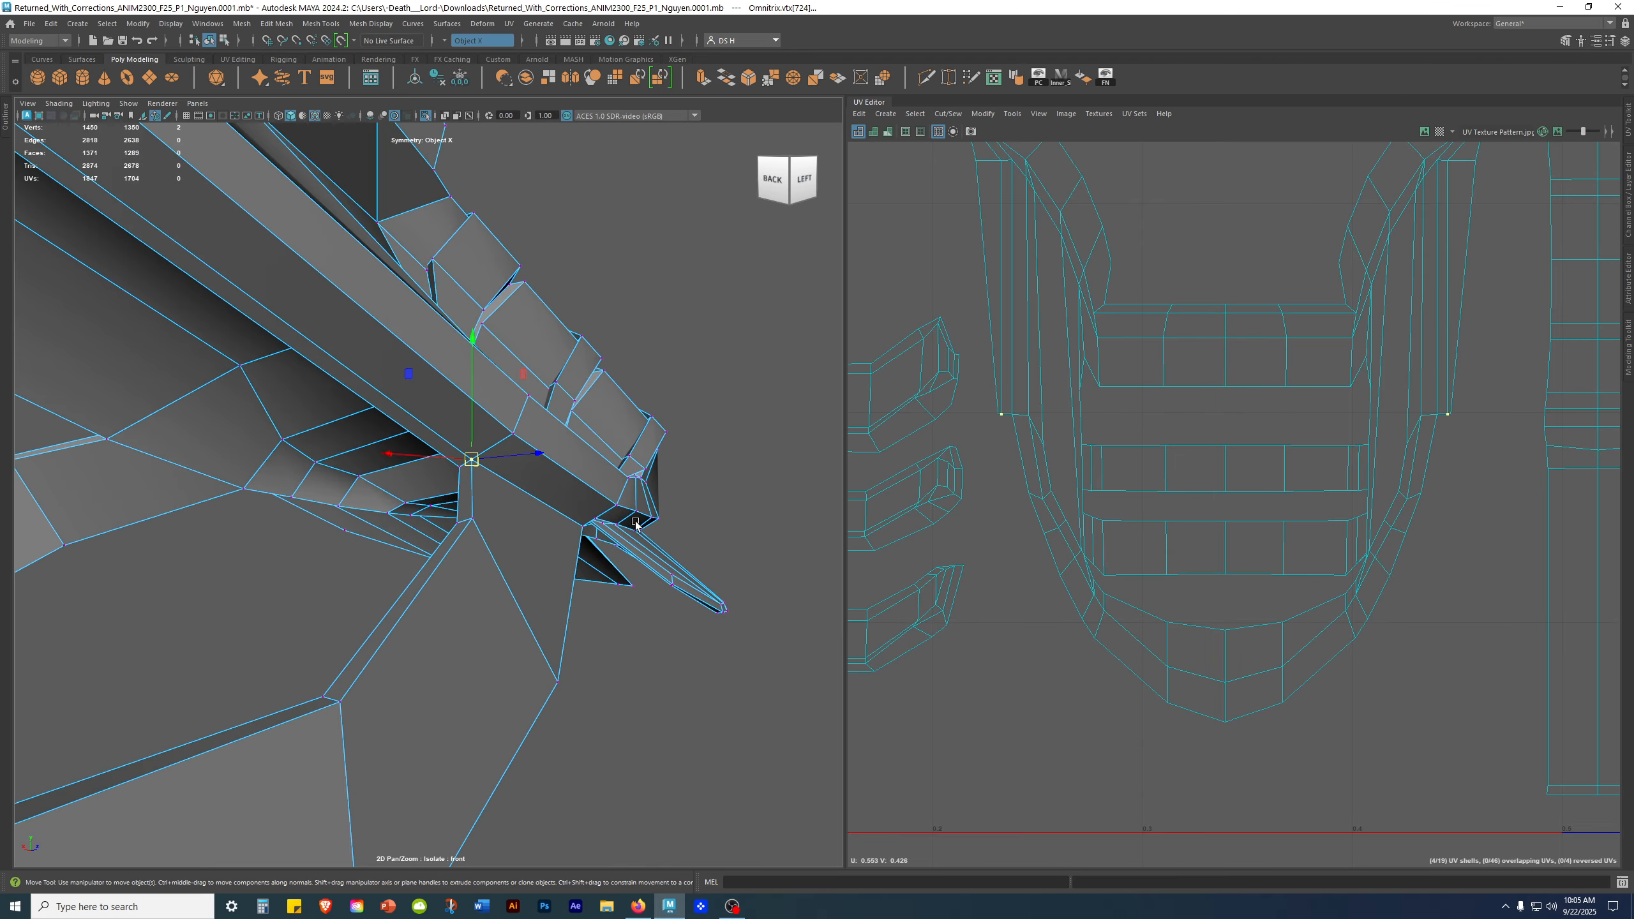
left_click_drag(547, 476, 667, 536, "alt")
left_click_drag(513, 453, 502, 435, "alt")
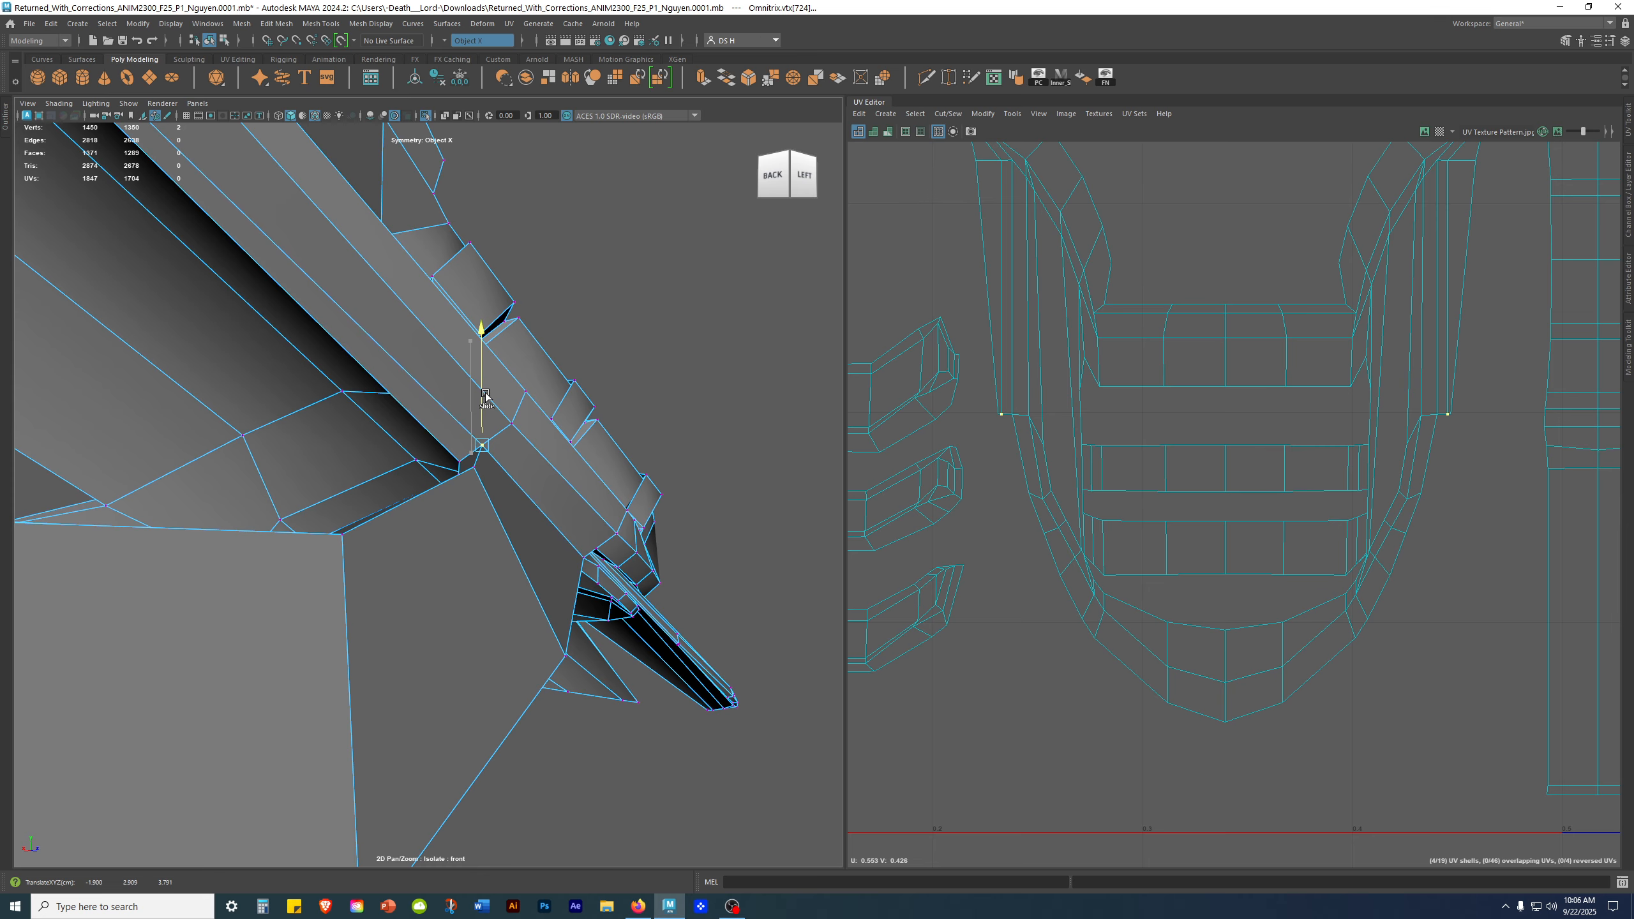
Step: Try raising the vertex at the rear end of the side strip's lower border, and undo the move
left_click_drag(491, 393, 335, 416, "alt")
scroll(386, 499, "up", 3)
middle_click_drag(386, 499, 537, 511, "alt")
left_click_drag(360, 392, 270, 386, "alt")
middle_click_drag(270, 386, 230, 413, "alt")
left_click_drag(230, 413, 384, 416, "alt")
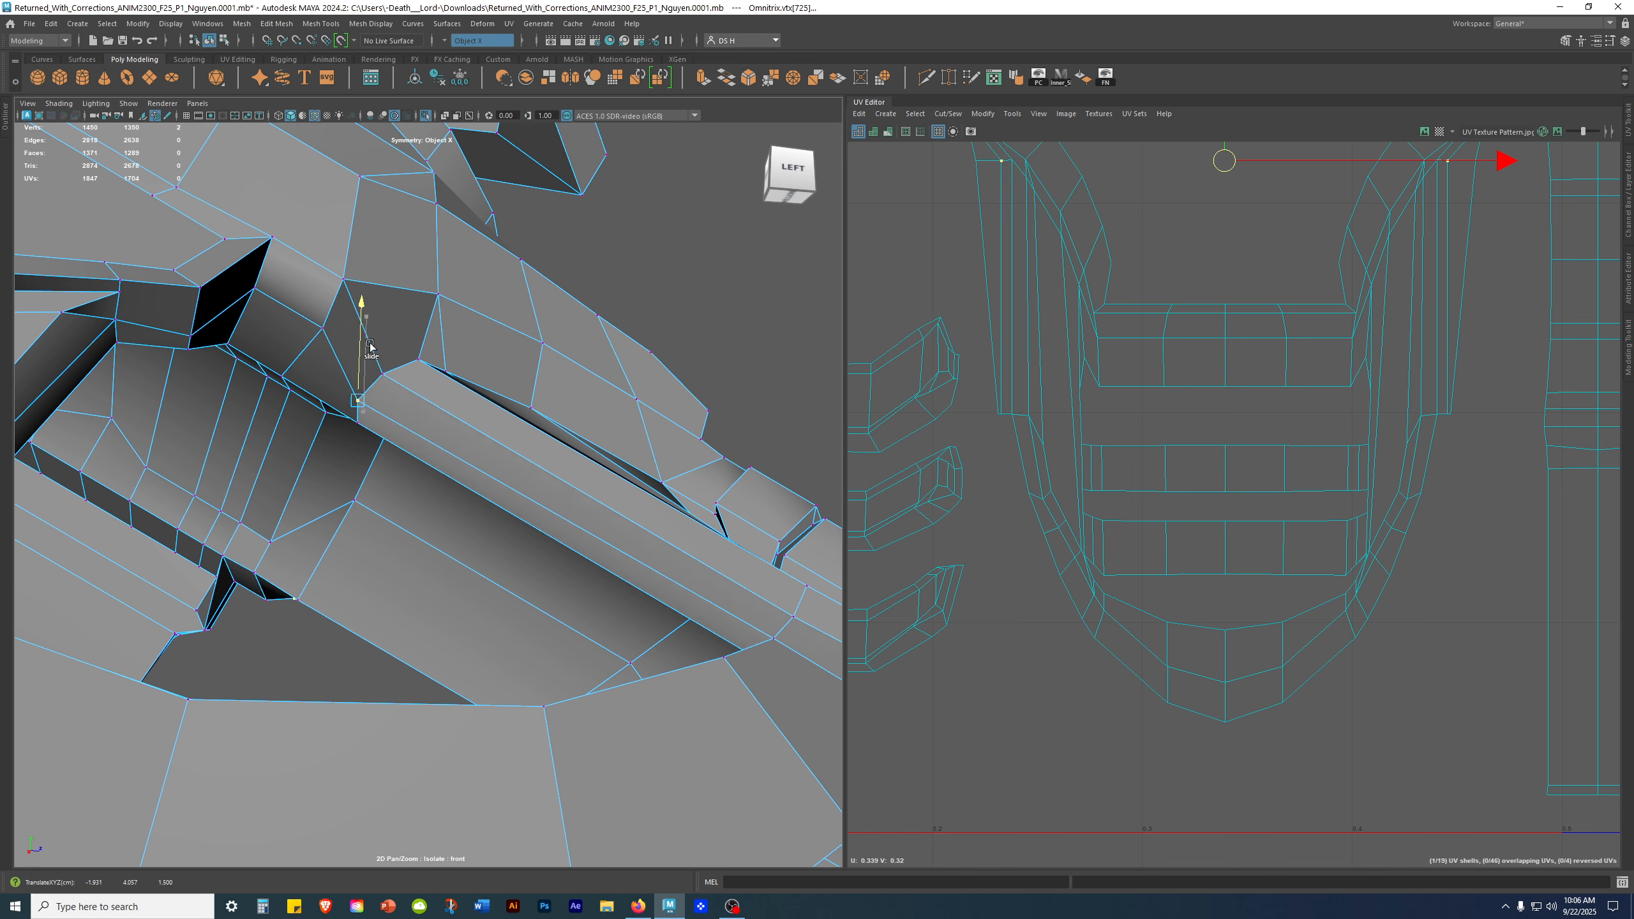
key("ctrl+z")
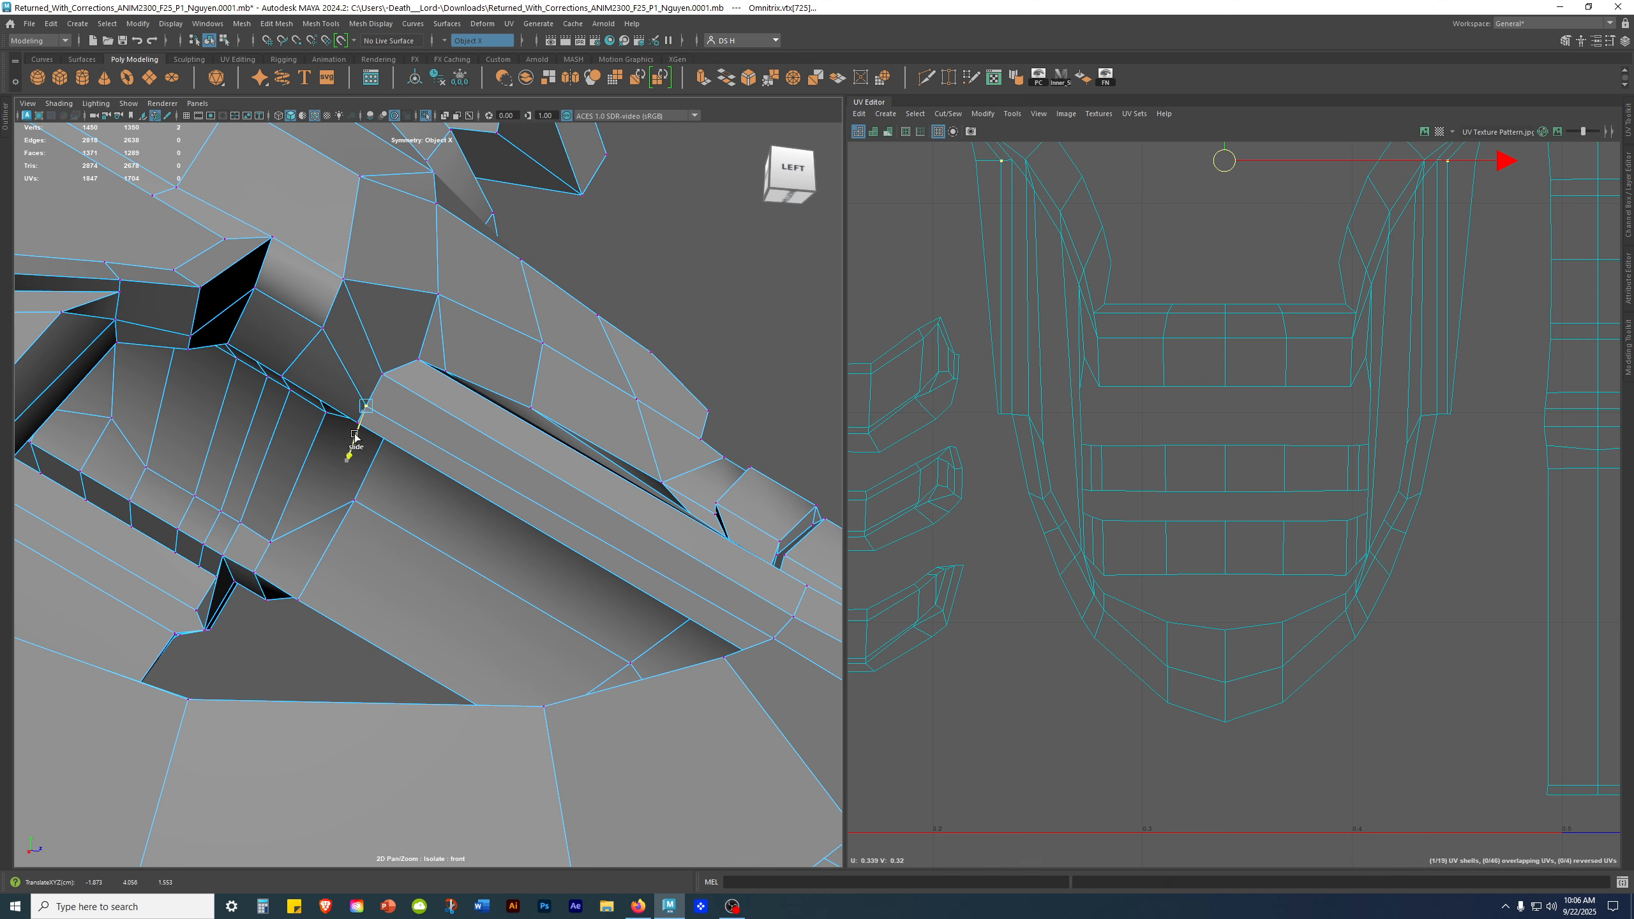
Step: Shift the strip's rear-end vertex along the X axis, check the fit from below and the side, and clear the selection
left_click_drag(355, 443, 389, 400, "alt")
left_click_drag(649, 547, 648, 346, "alt")
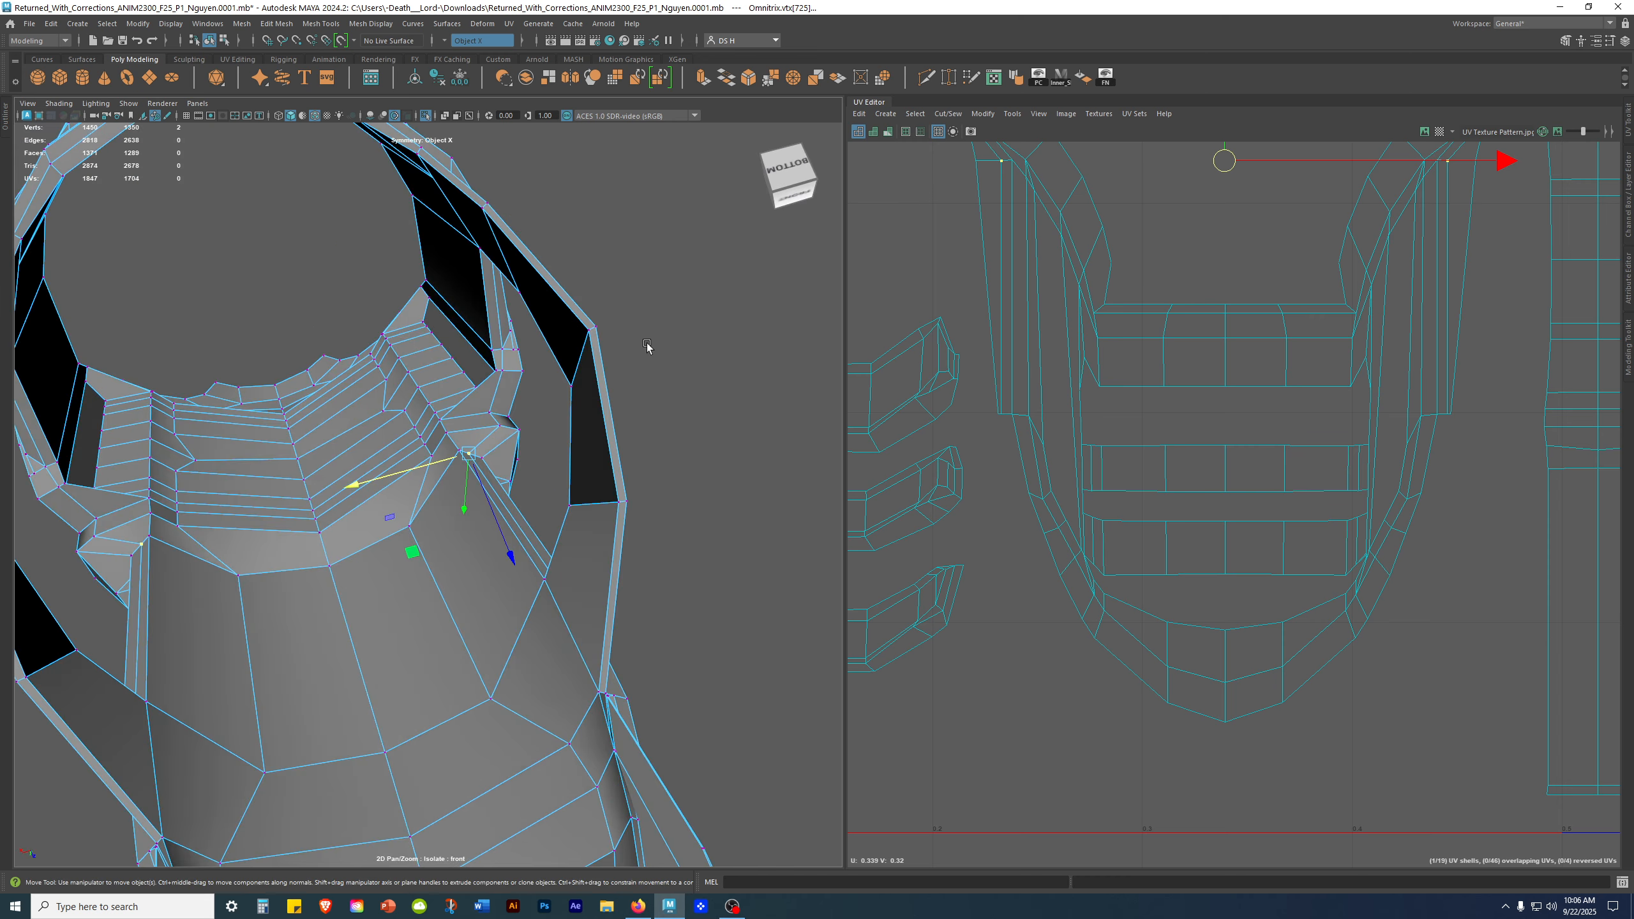
left_click_drag(459, 481, 540, 539, "alt")
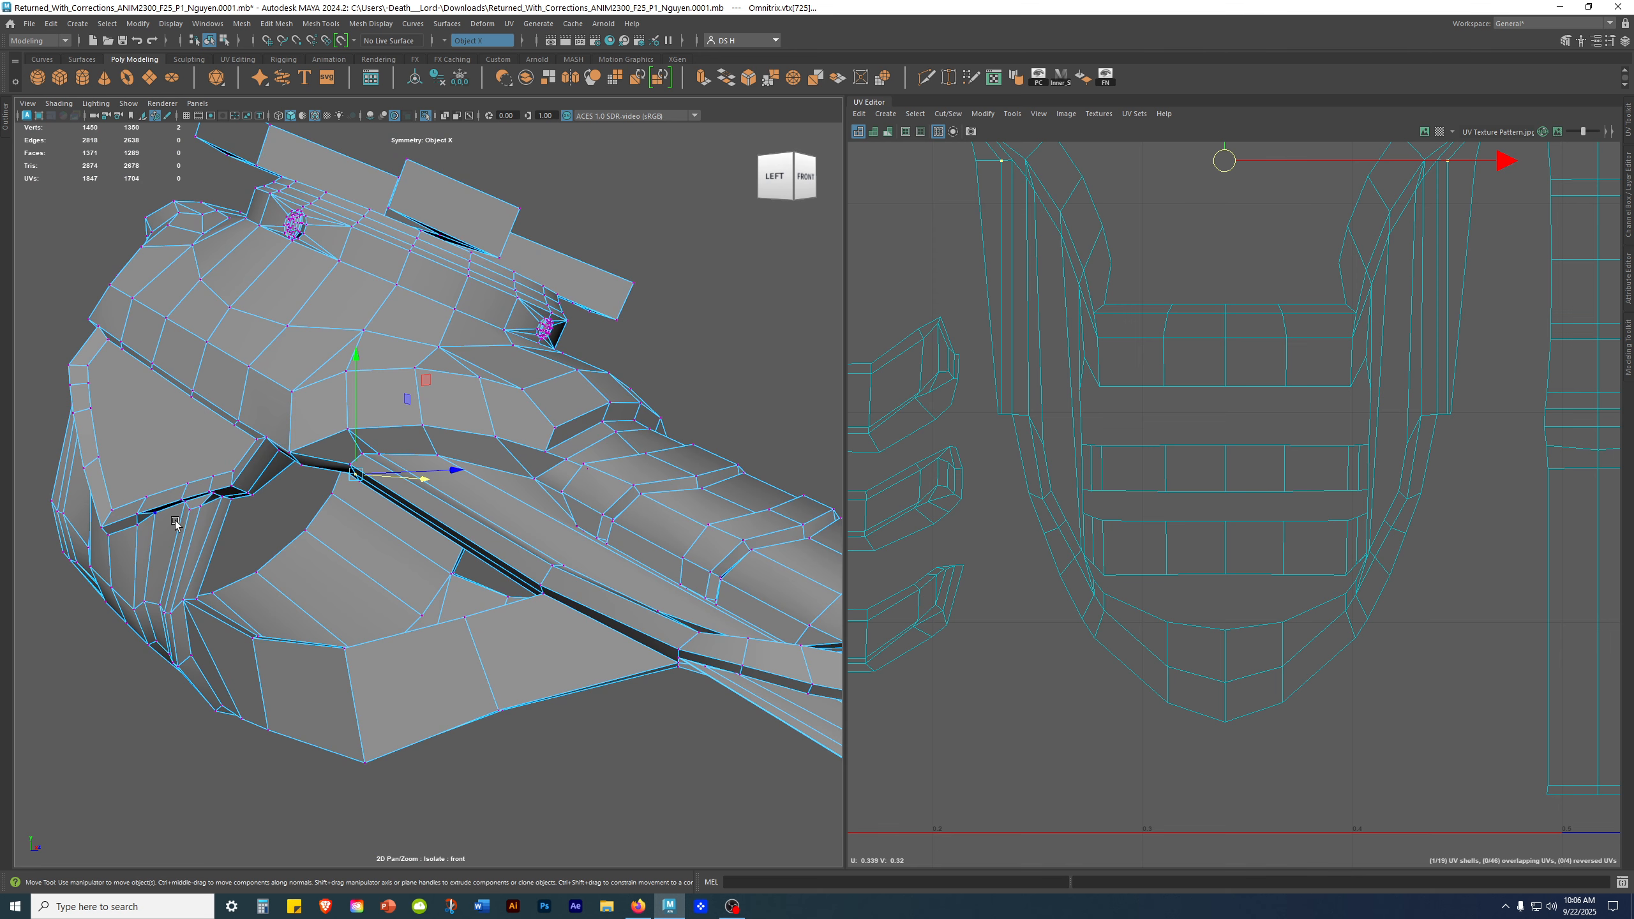
right_click_drag(1233, 365, 1104, 273, "alt")
middle_click_drag(1104, 273, 1128, 409, "alt")
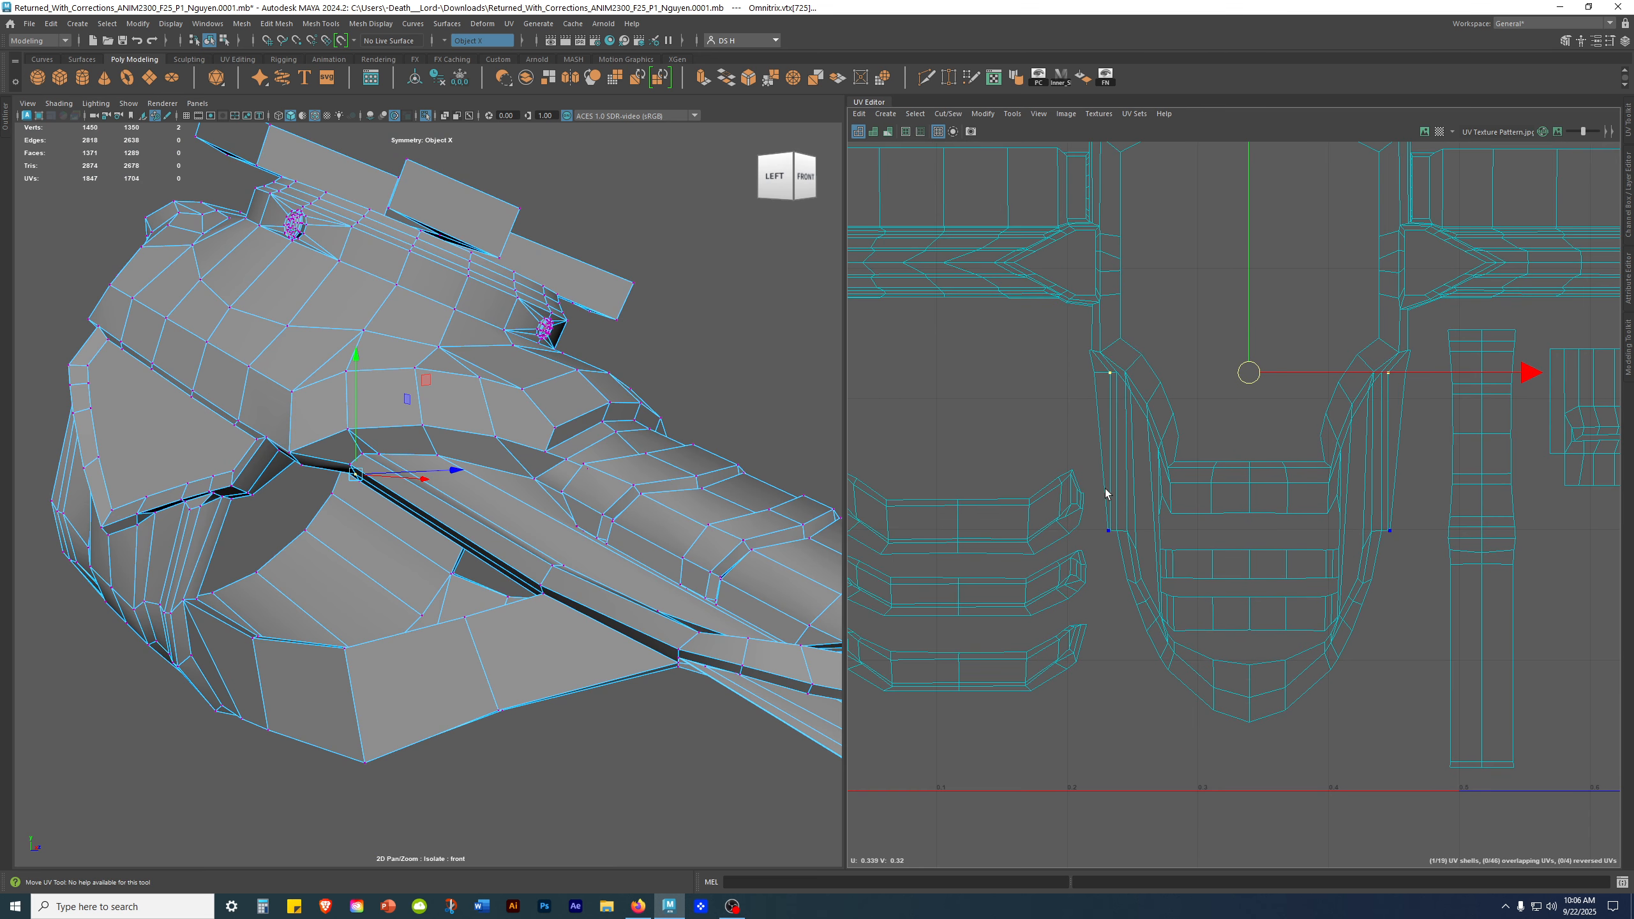
left_click(671, 289)
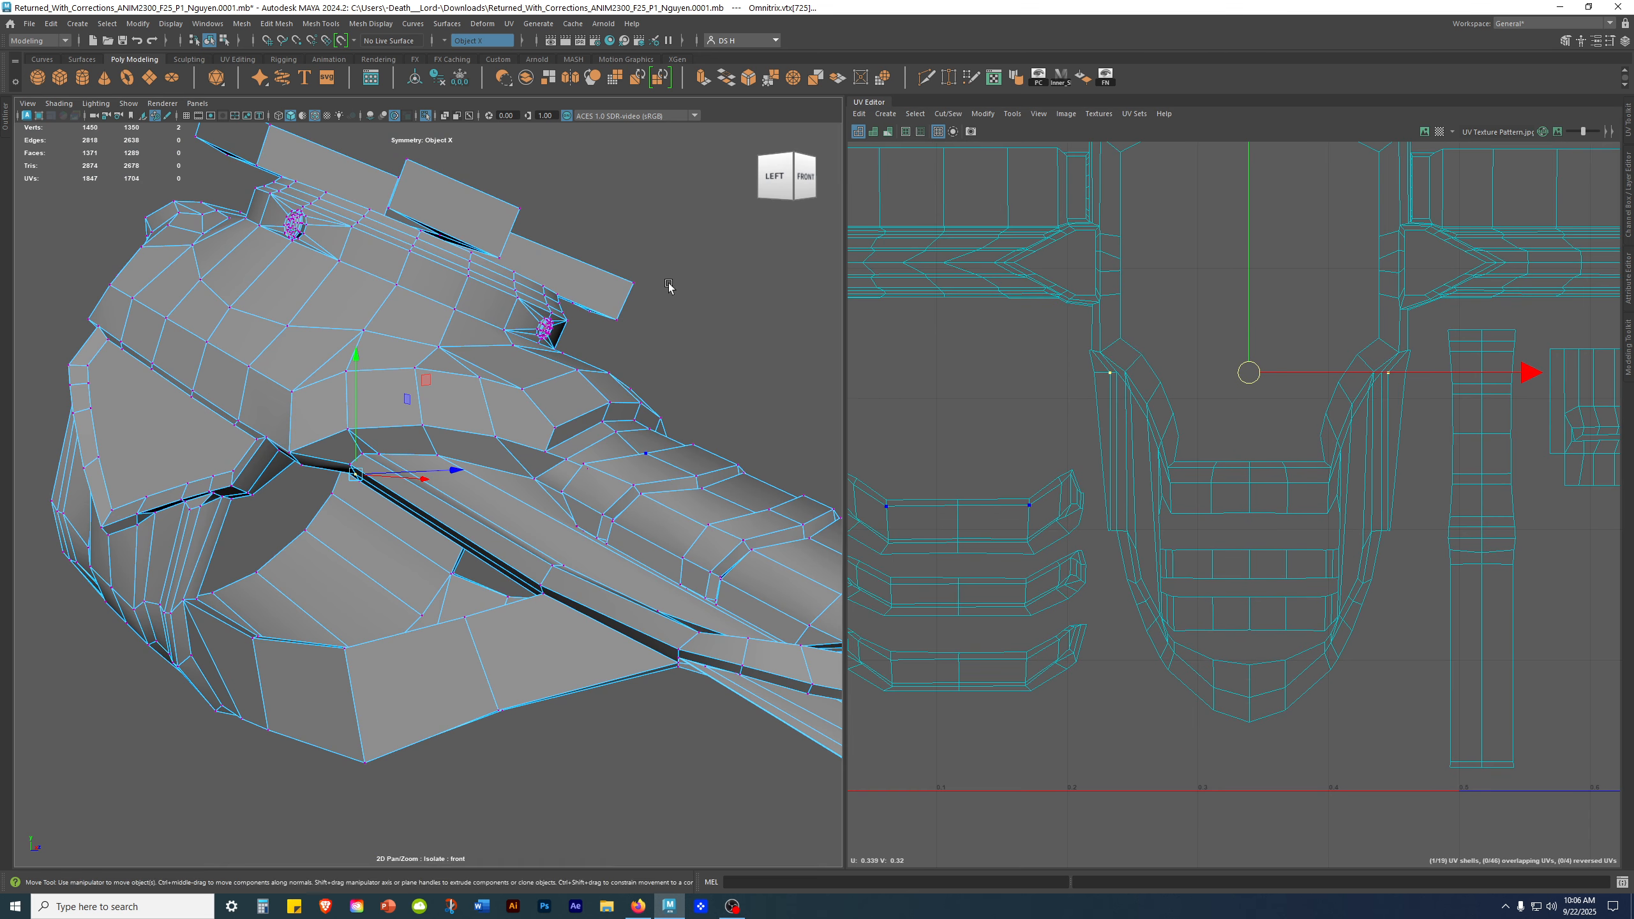
Step: Cut a diagonal edge with Multi-Cut across the body face beside the strip opening, down to the side panel's upper front corner
mouse_move(437, 354)
left_mouse_down("alt")
mouse_move(408, 328)
mouse_move(415, 351)
left_mouse_up("alt")
right_click_drag(416, 350, 540, 448, "alt")
left_click_drag(539, 449, 456, 303, "alt")
right_click_drag(456, 303, 526, 422, "alt")
left_click_drag(526, 423, 321, 602, "alt")
middle_click_drag(321, 602, 341, 433, "alt")
middle_click_drag(313, 489, 415, 463, "alt")
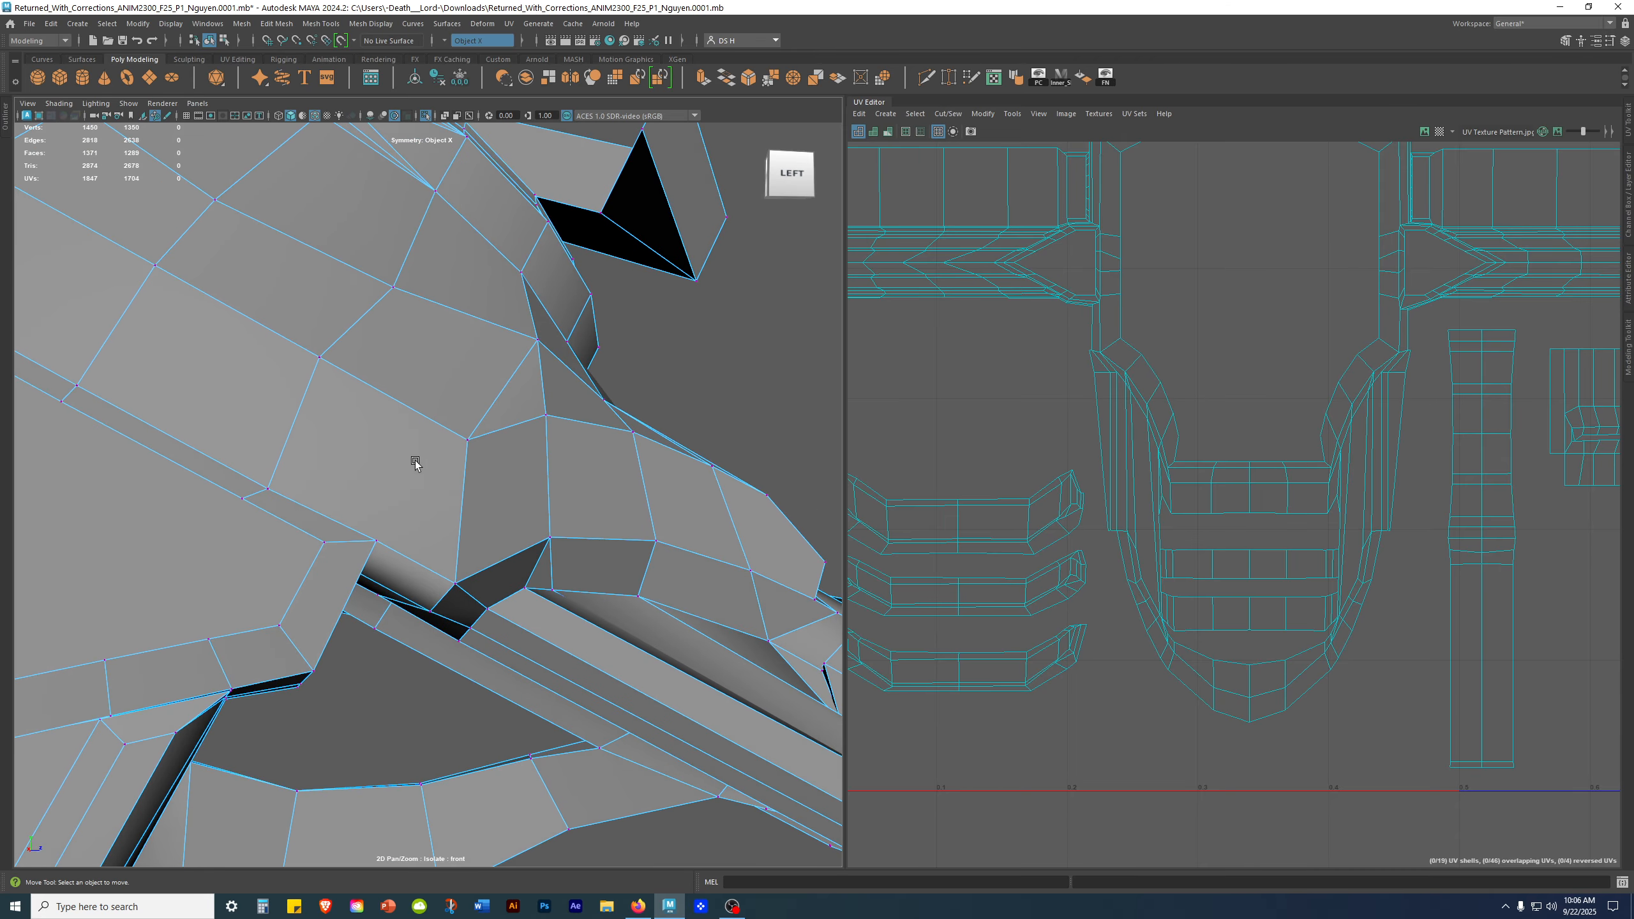
right_click_drag(409, 424, 77, 437, "shift")
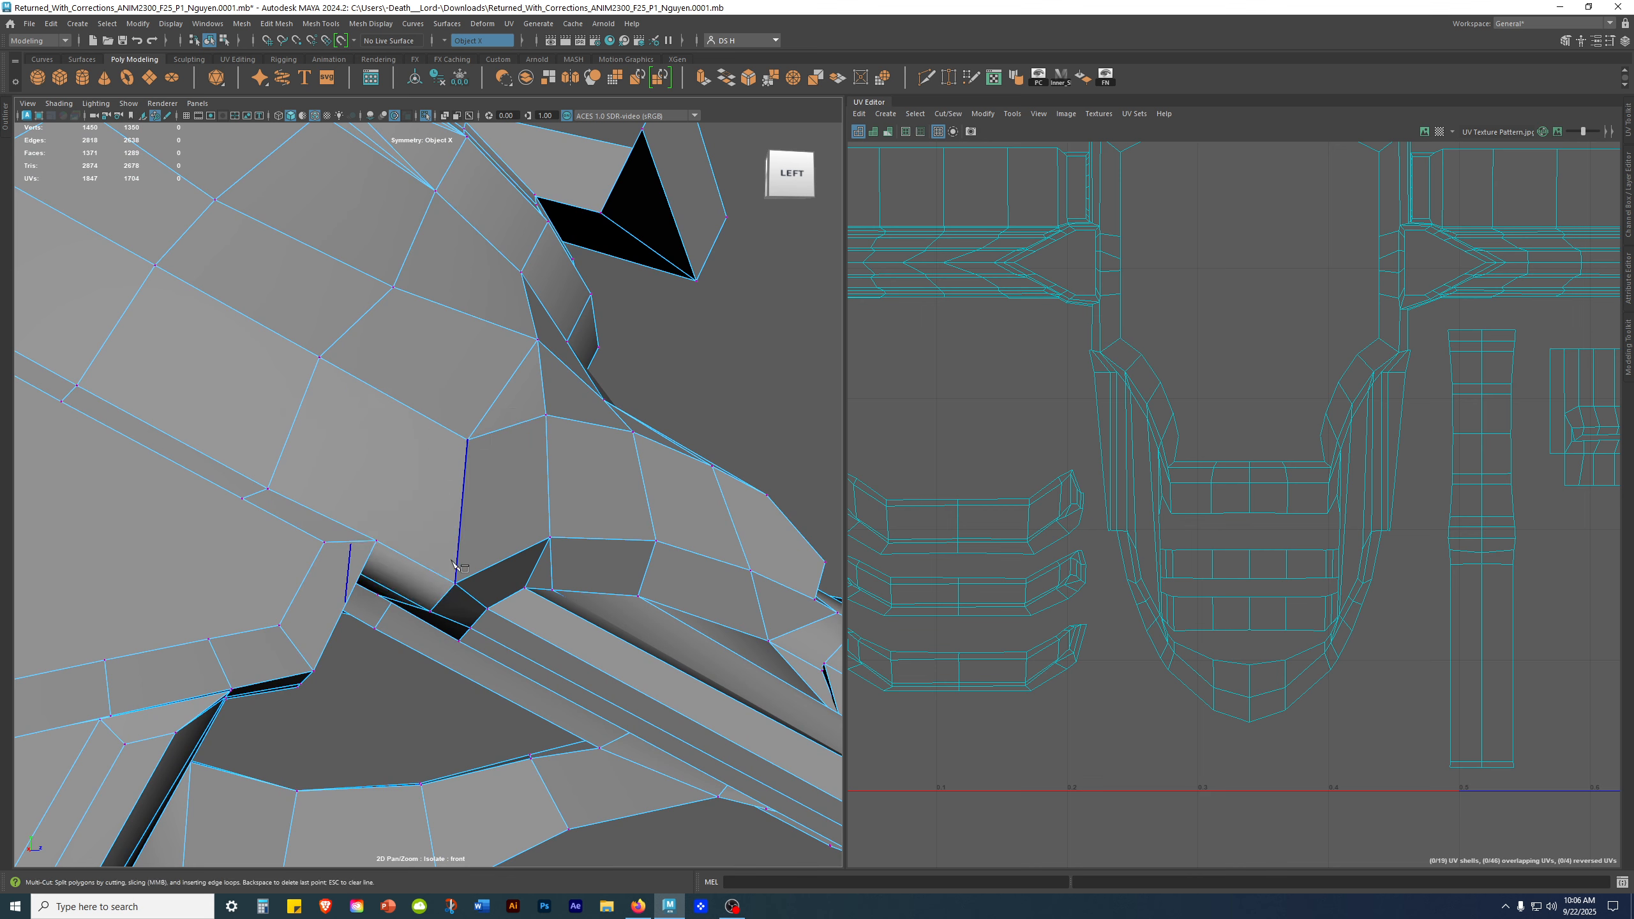
left_click_drag(320, 511, 587, 624)
left_click_drag(451, 430, 710, 575)
key("w")
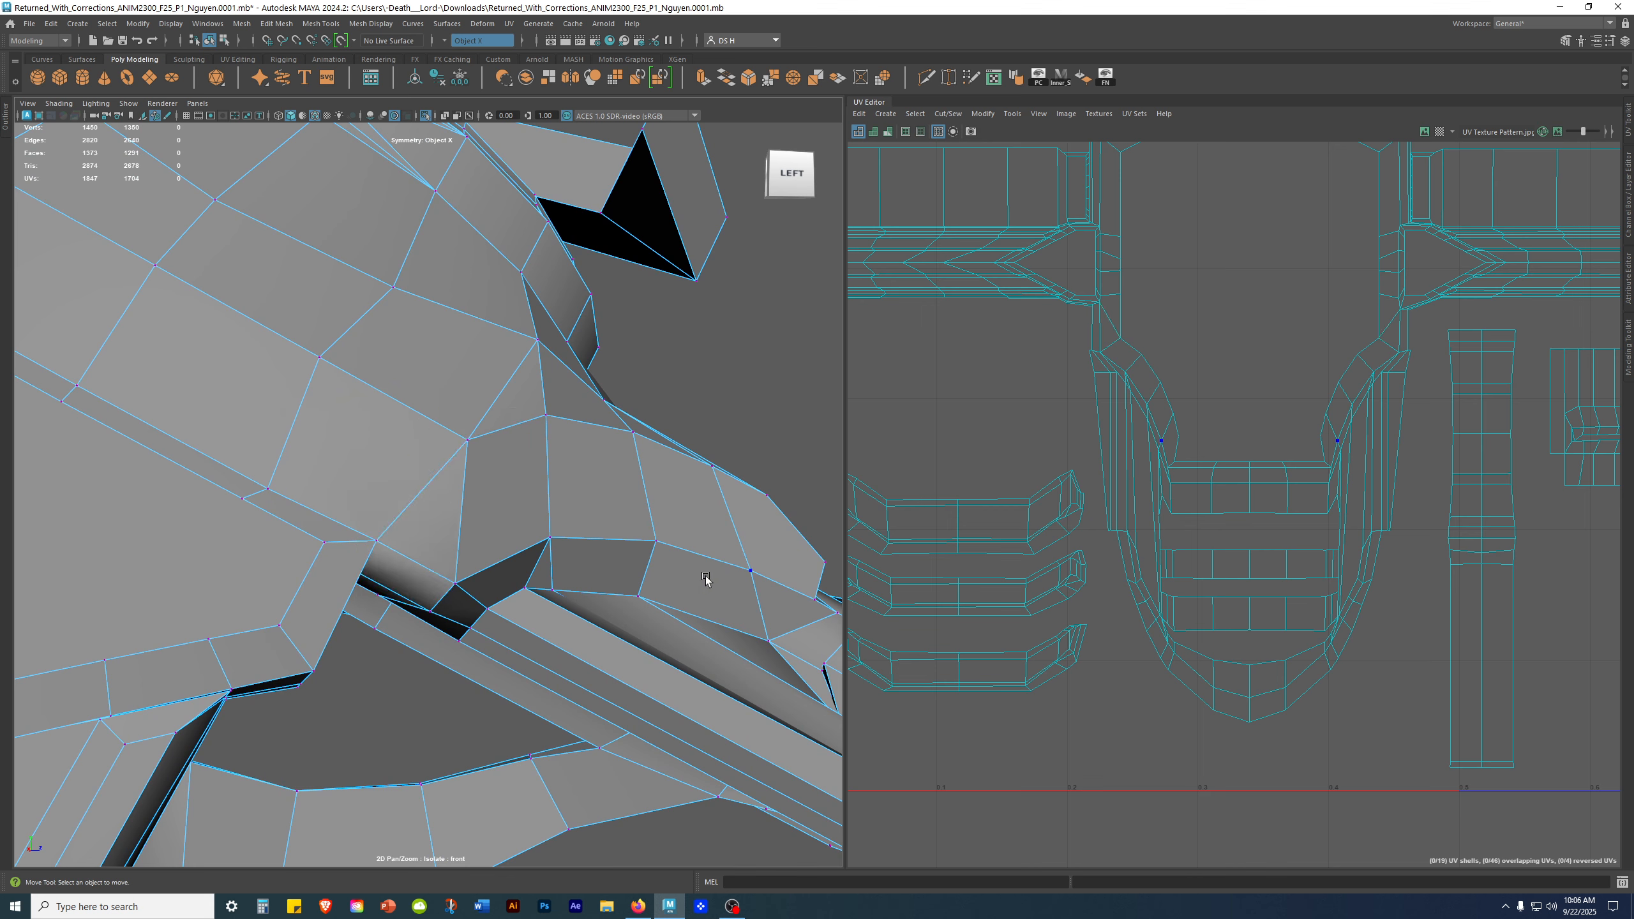
Step: Select the quad face beside the new cut, frame it in the UV layout to examine its shape, and undo the selection
left_click_drag(682, 566, 594, 584, "alt")
middle_click_drag(1238, 412, 1421, 837, "alt")
right_click_drag(1422, 837, 1036, 634, "alt")
right_click_drag(356, 470, 360, 505)
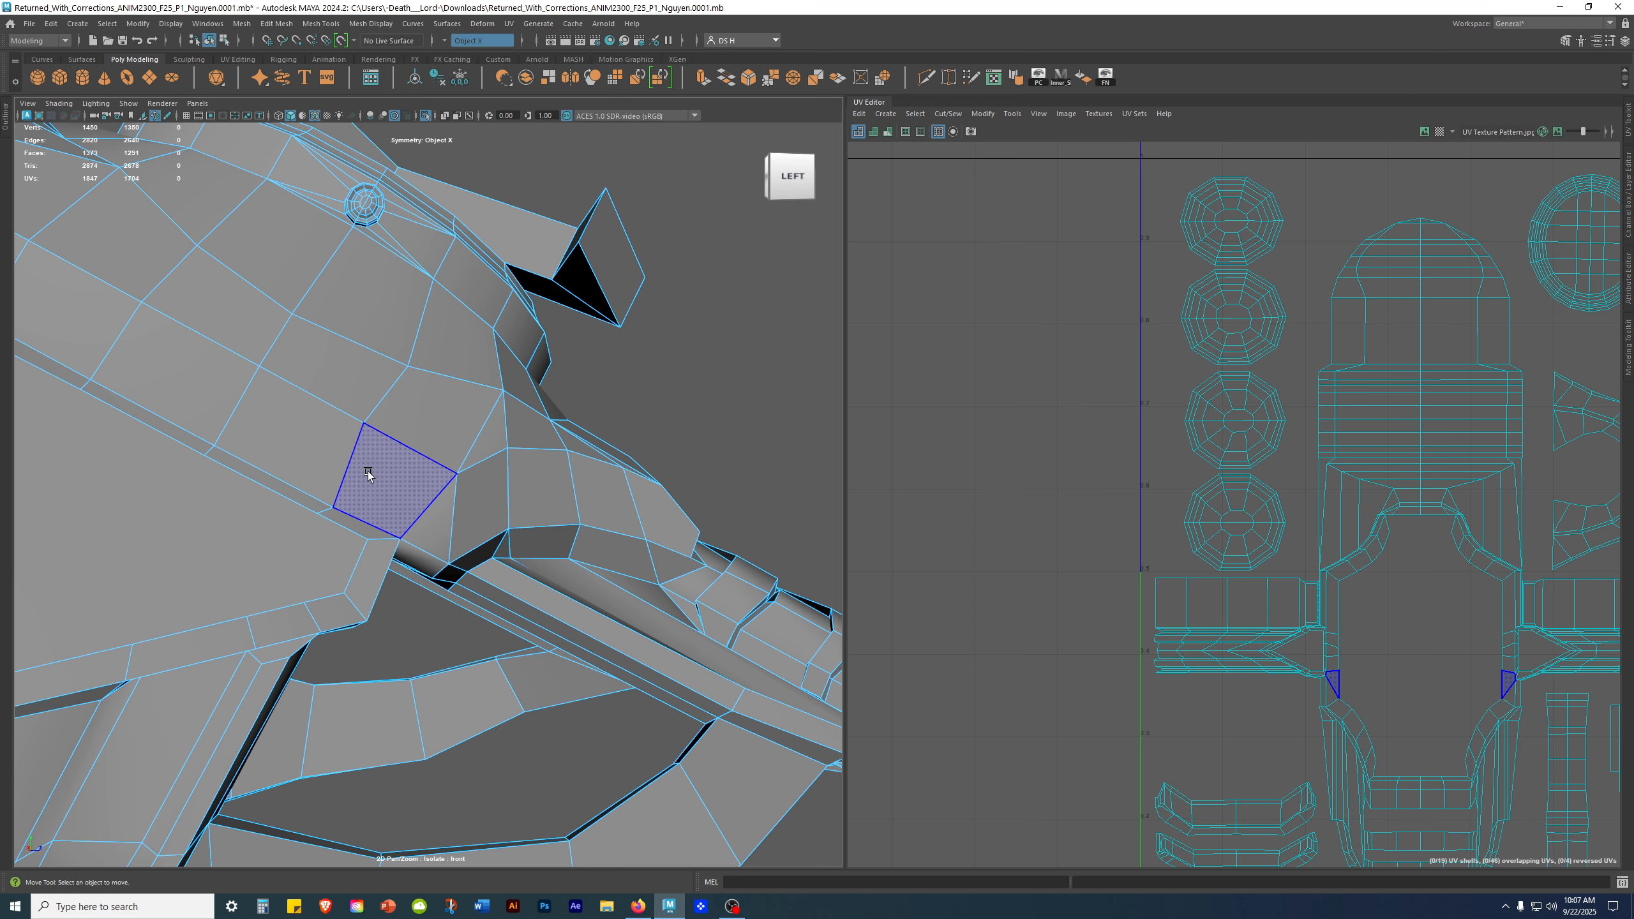
left_click(386, 476)
key("f")
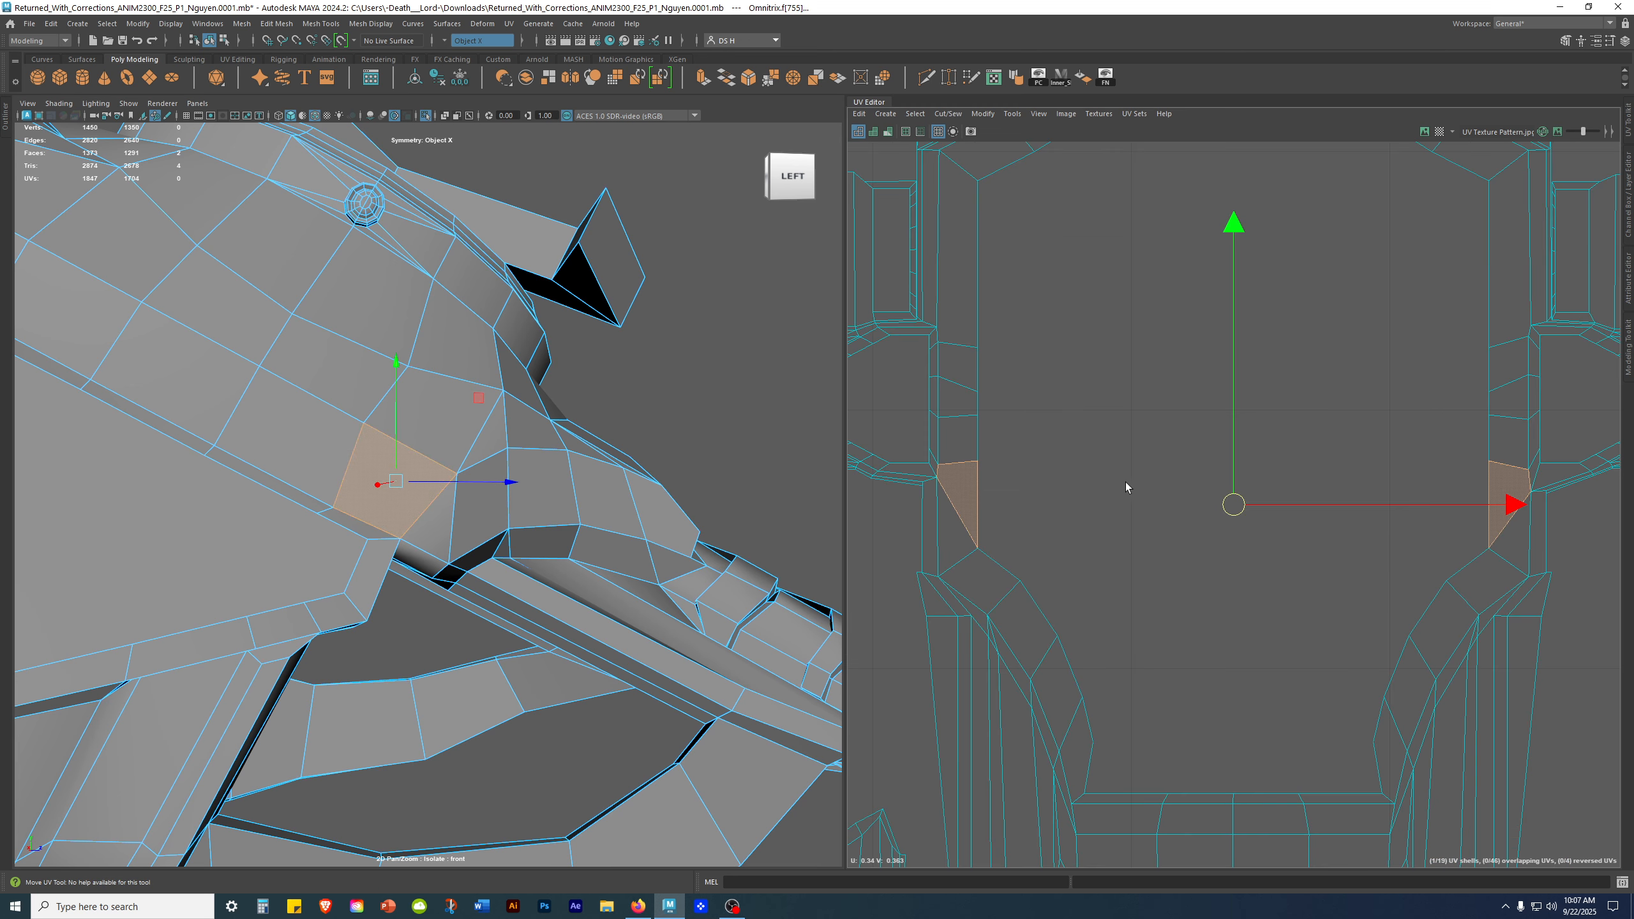
key("ctrl+z")
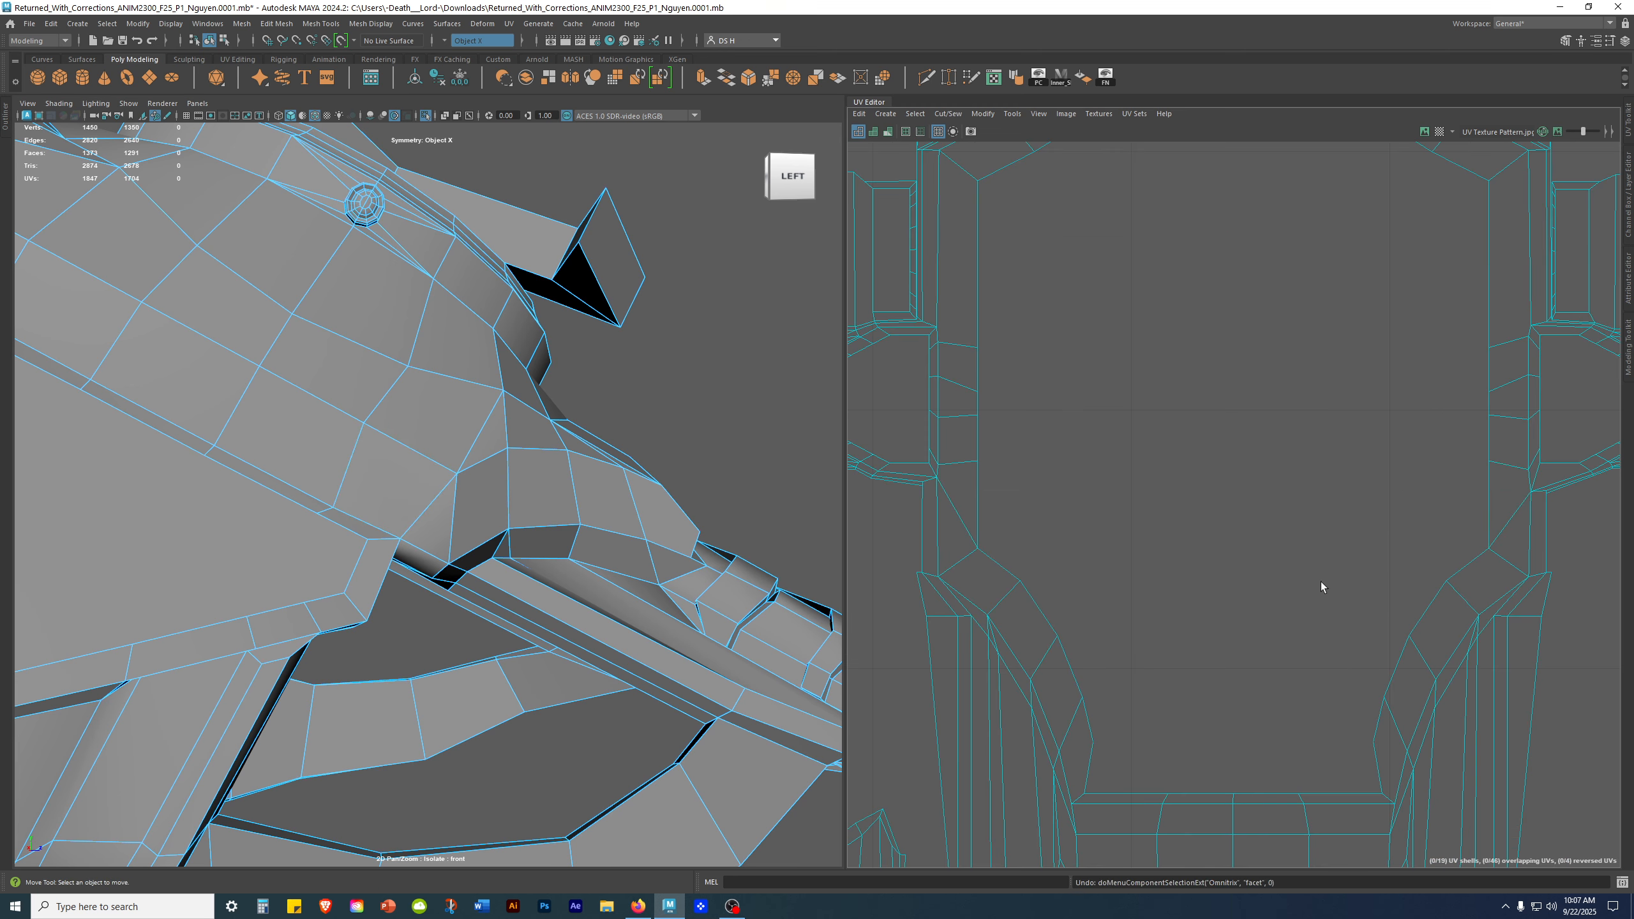
key("ctrl+z")
key("shift+z")
Step: Compare the body with and without the new cut using undo and redo, and examine the mesh from both sides
right_click_drag(553, 586, 347, 512, "alt")
mouse_move(348, 512)
left_mouse_down("alt")
mouse_move(303, 562)
mouse_move(343, 529)
left_mouse_up("alt")
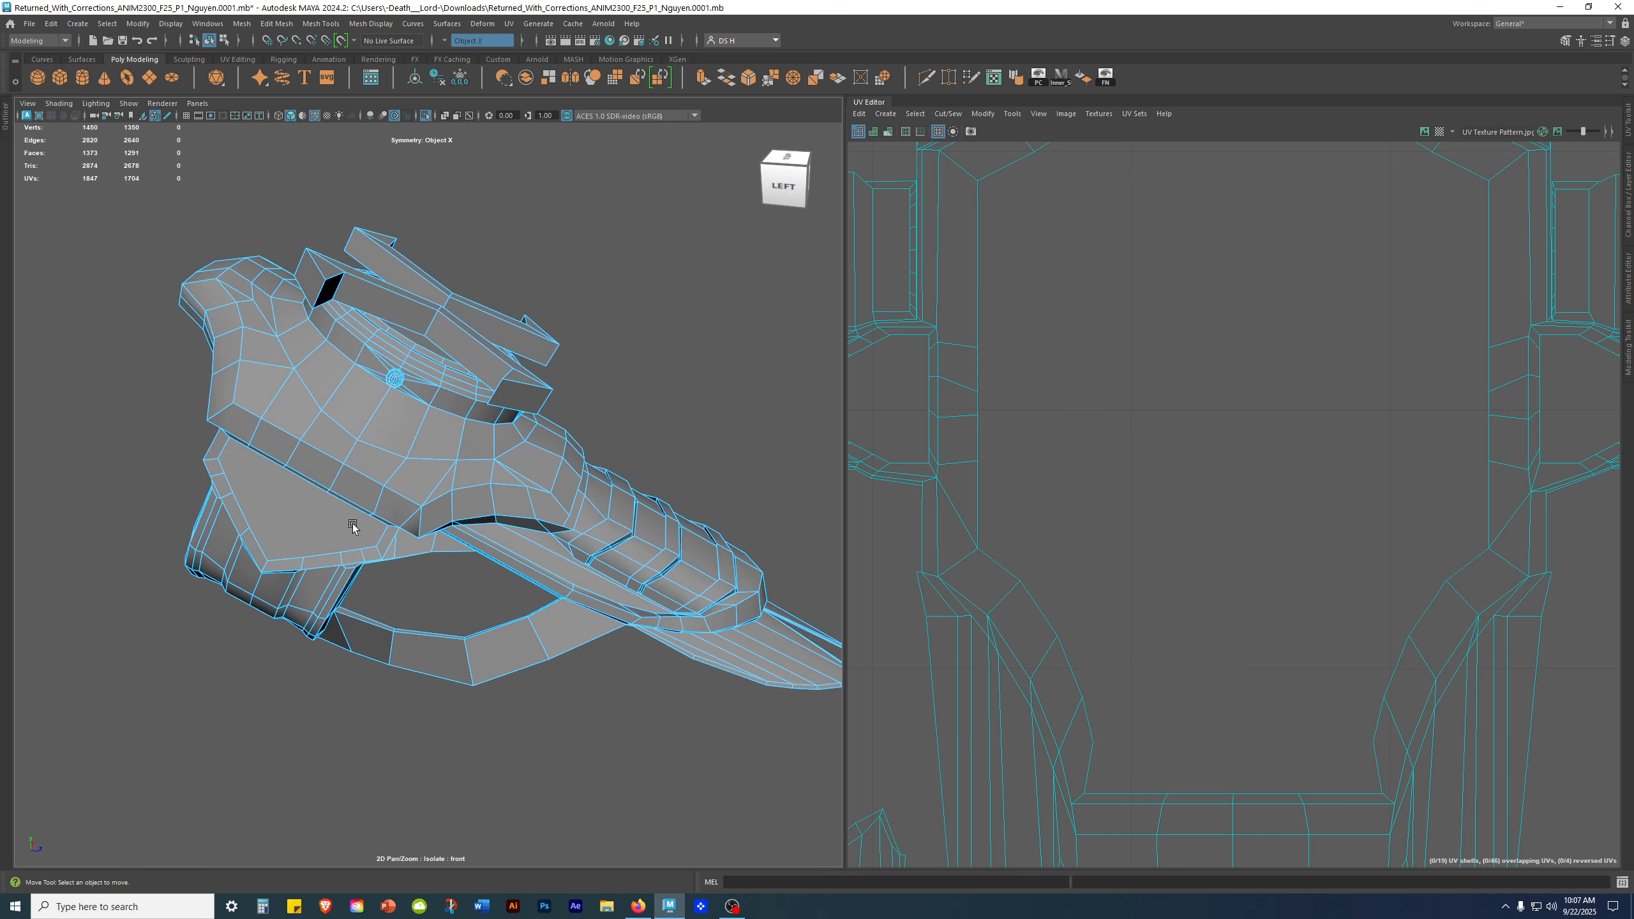
middle_click_drag(364, 510, 406, 564, "alt")
left_click_drag(406, 566, 401, 665, "alt")
key("ctrl+z")
key("ctrl+z")
key("shift+z")
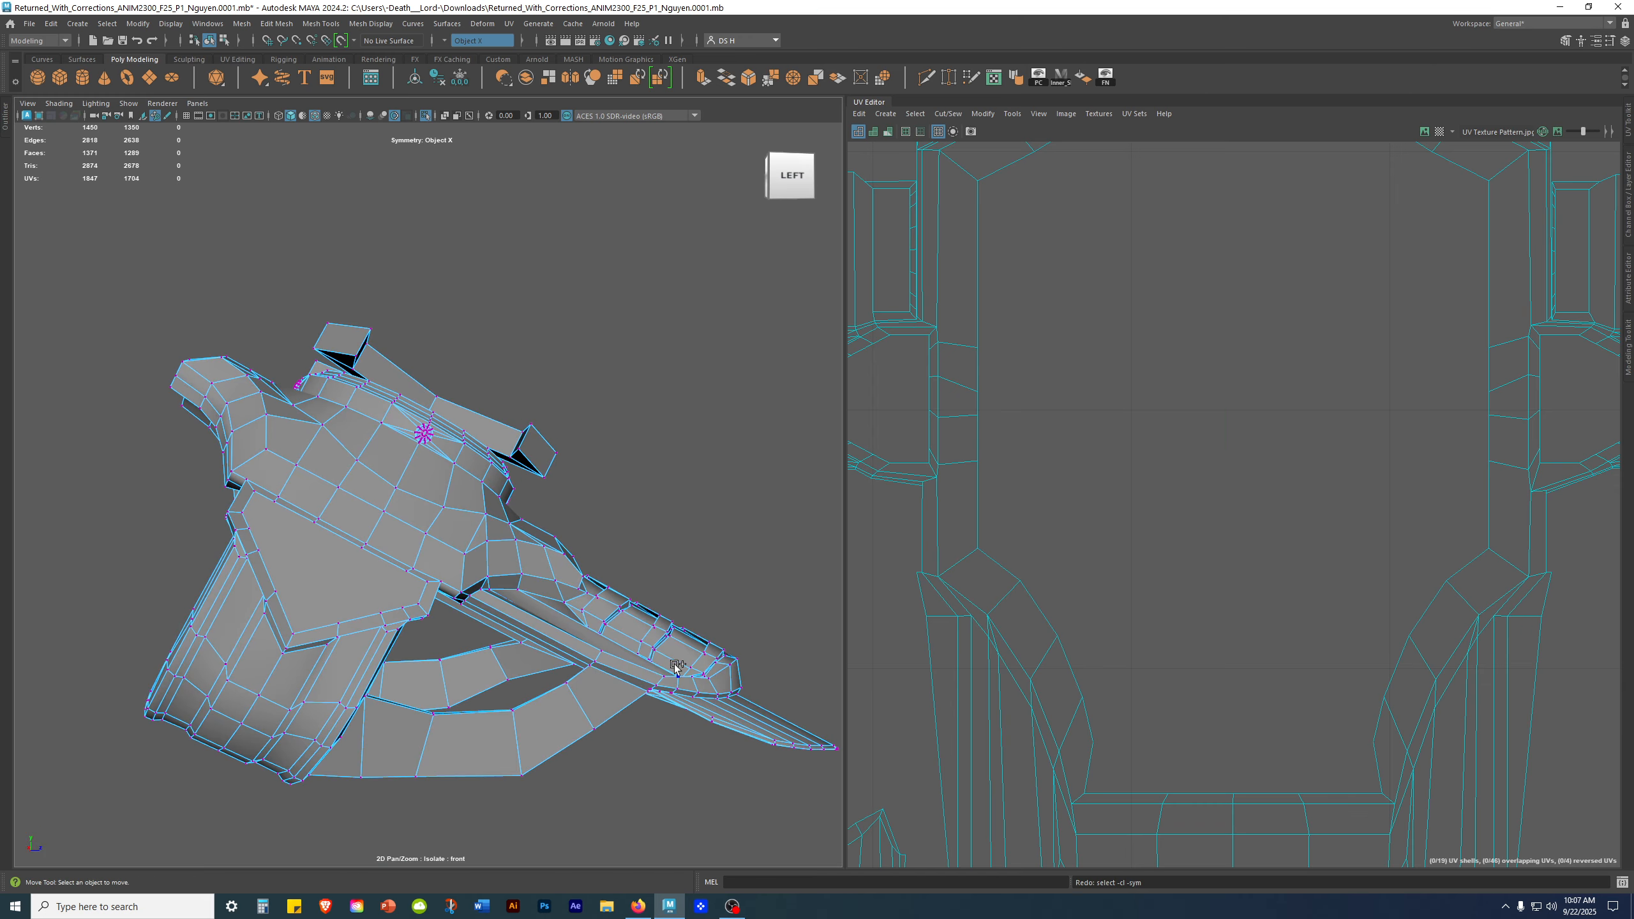
left_click_drag(628, 663, 370, 655, "alt")
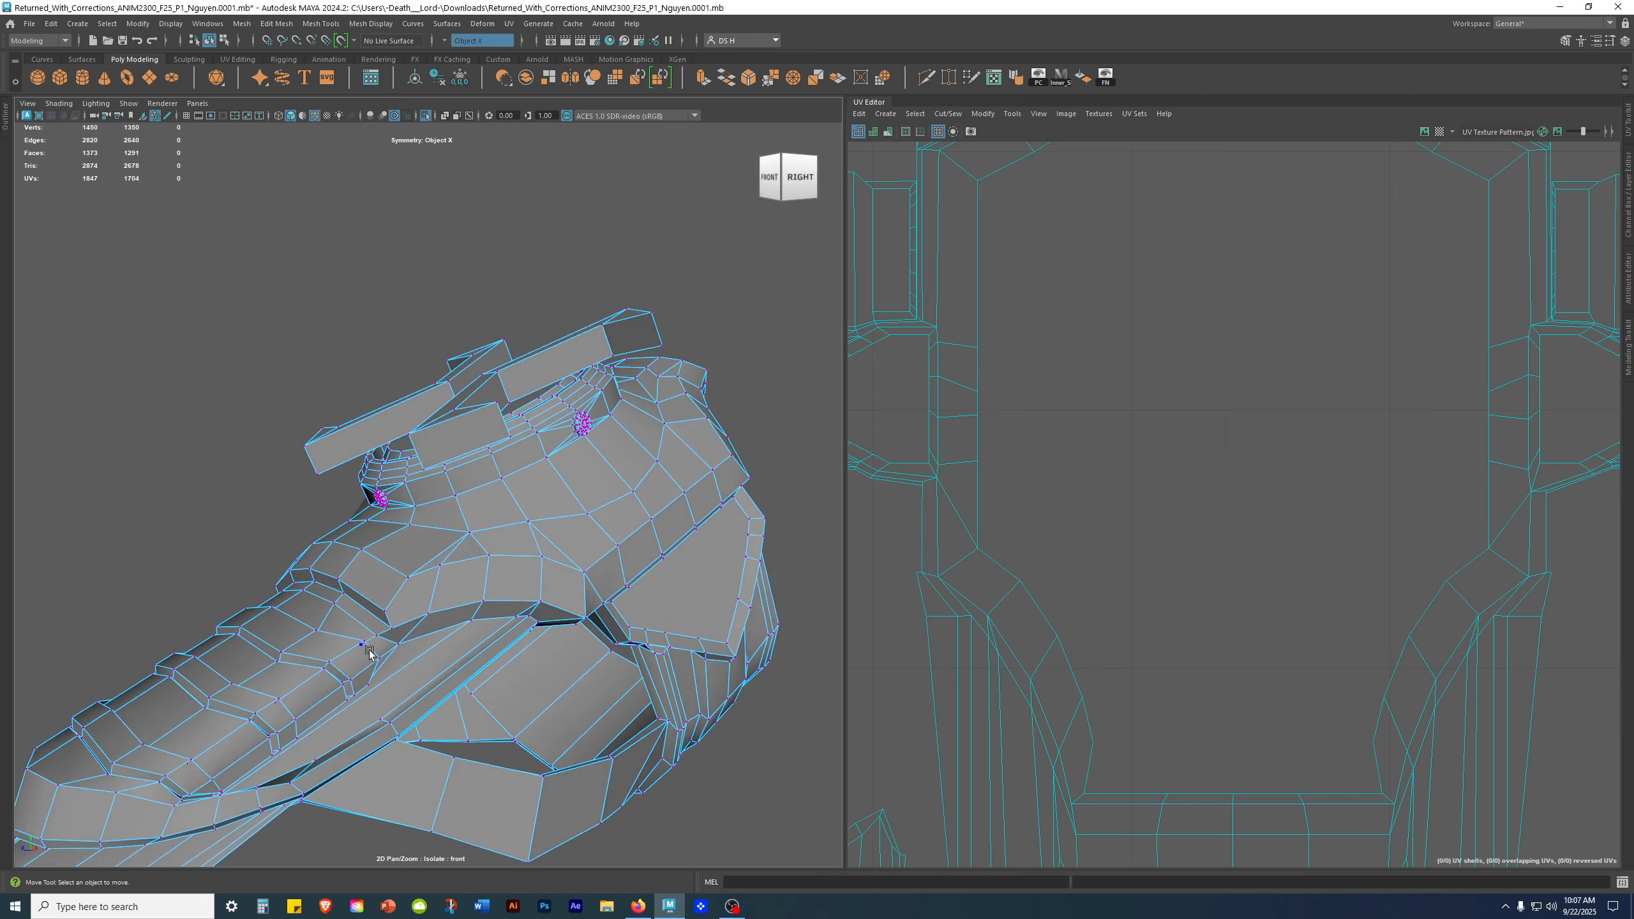
left_click_drag(177, 638, 462, 647, "alt")
left_click_drag(335, 650, 407, 633, "alt")
Step: Cut another edge with Multi-Cut across the triangular side panel, starting from the upper-border vertex nearest its front corner
right_click_drag(406, 634, 630, 362)
left_click_drag(390, 546, 451, 679, "alt")
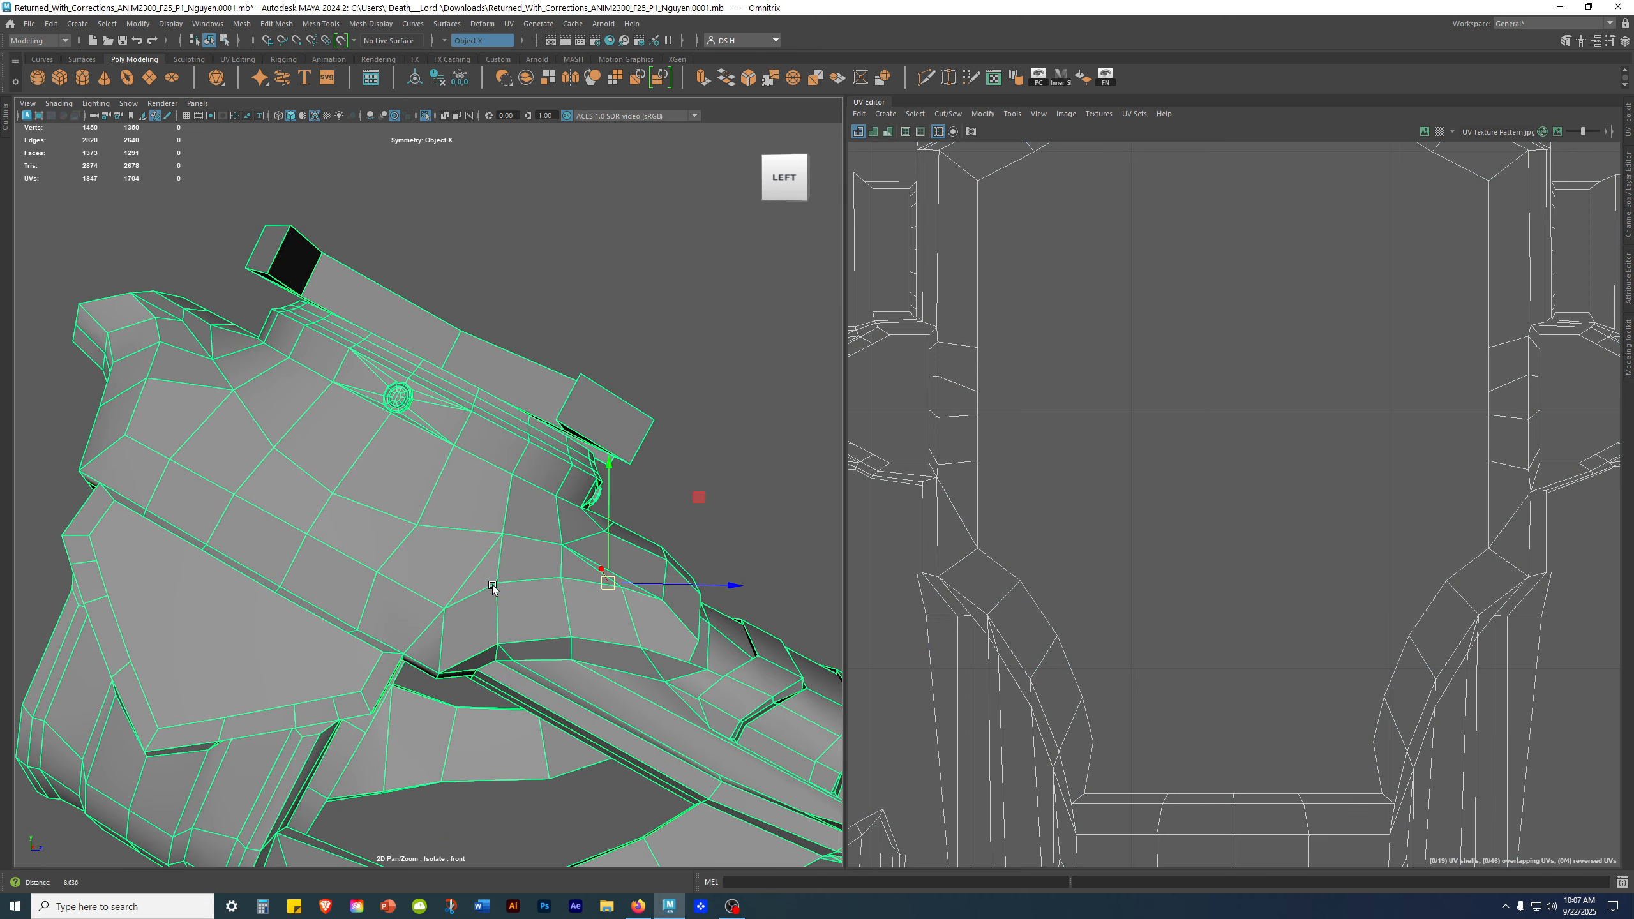
left_click_drag(477, 595, 582, 455, "alt")
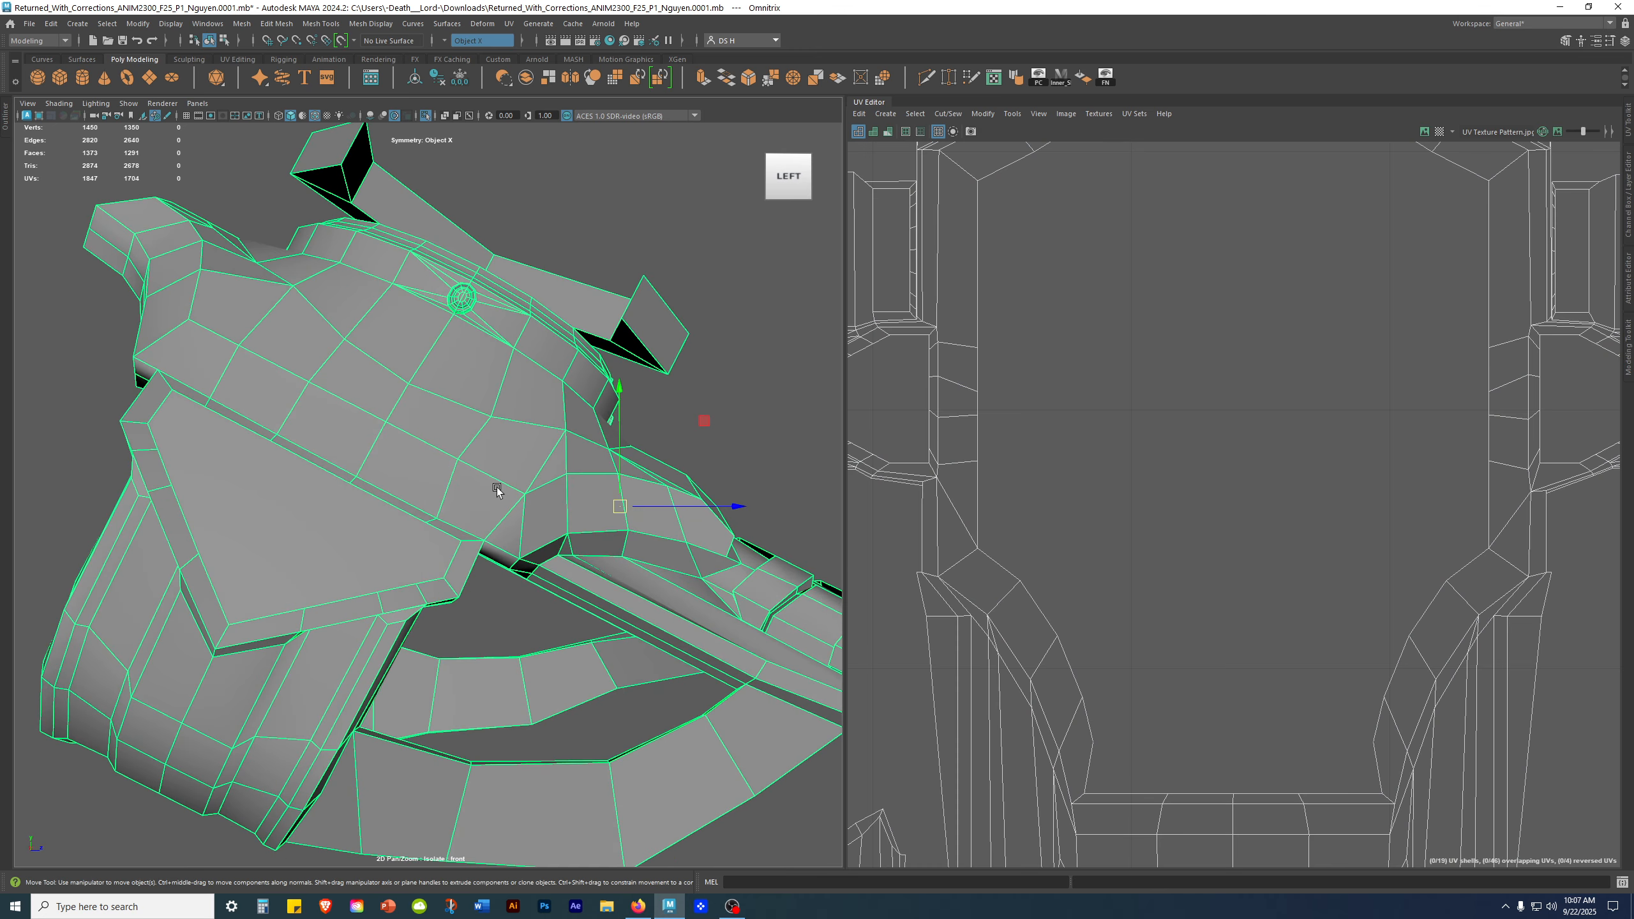
left_click_drag(496, 485, 566, 459, "alt")
scroll(512, 474, "up", 2)
right_click_drag(540, 441, 1, 466, "shift")
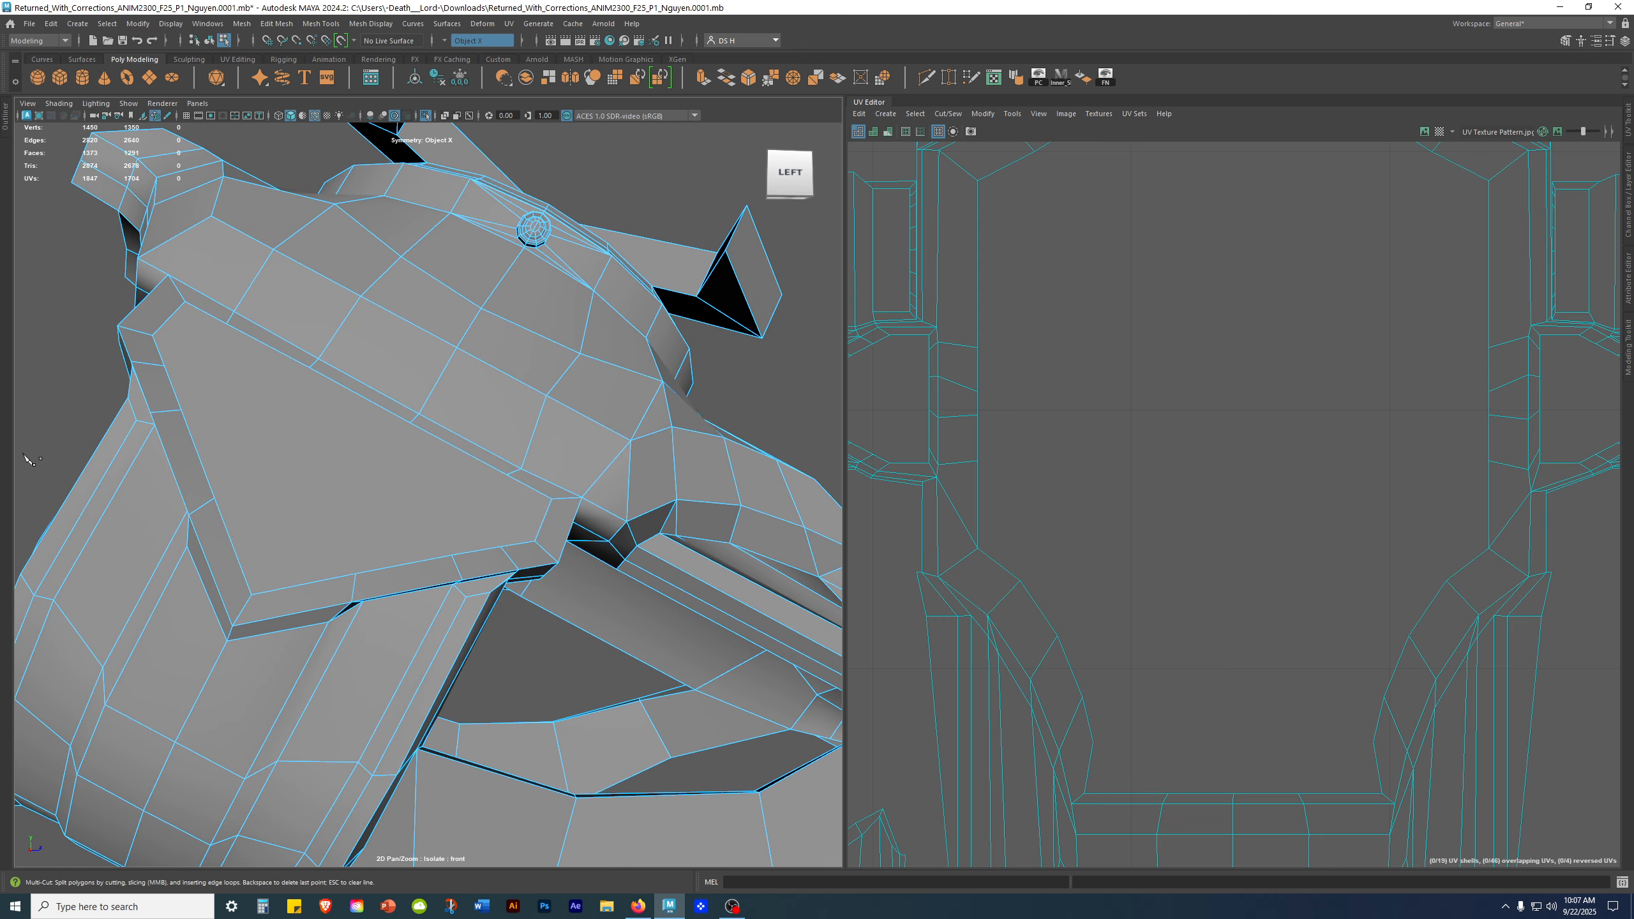
middle_click_drag(522, 658, 605, 656, "alt")
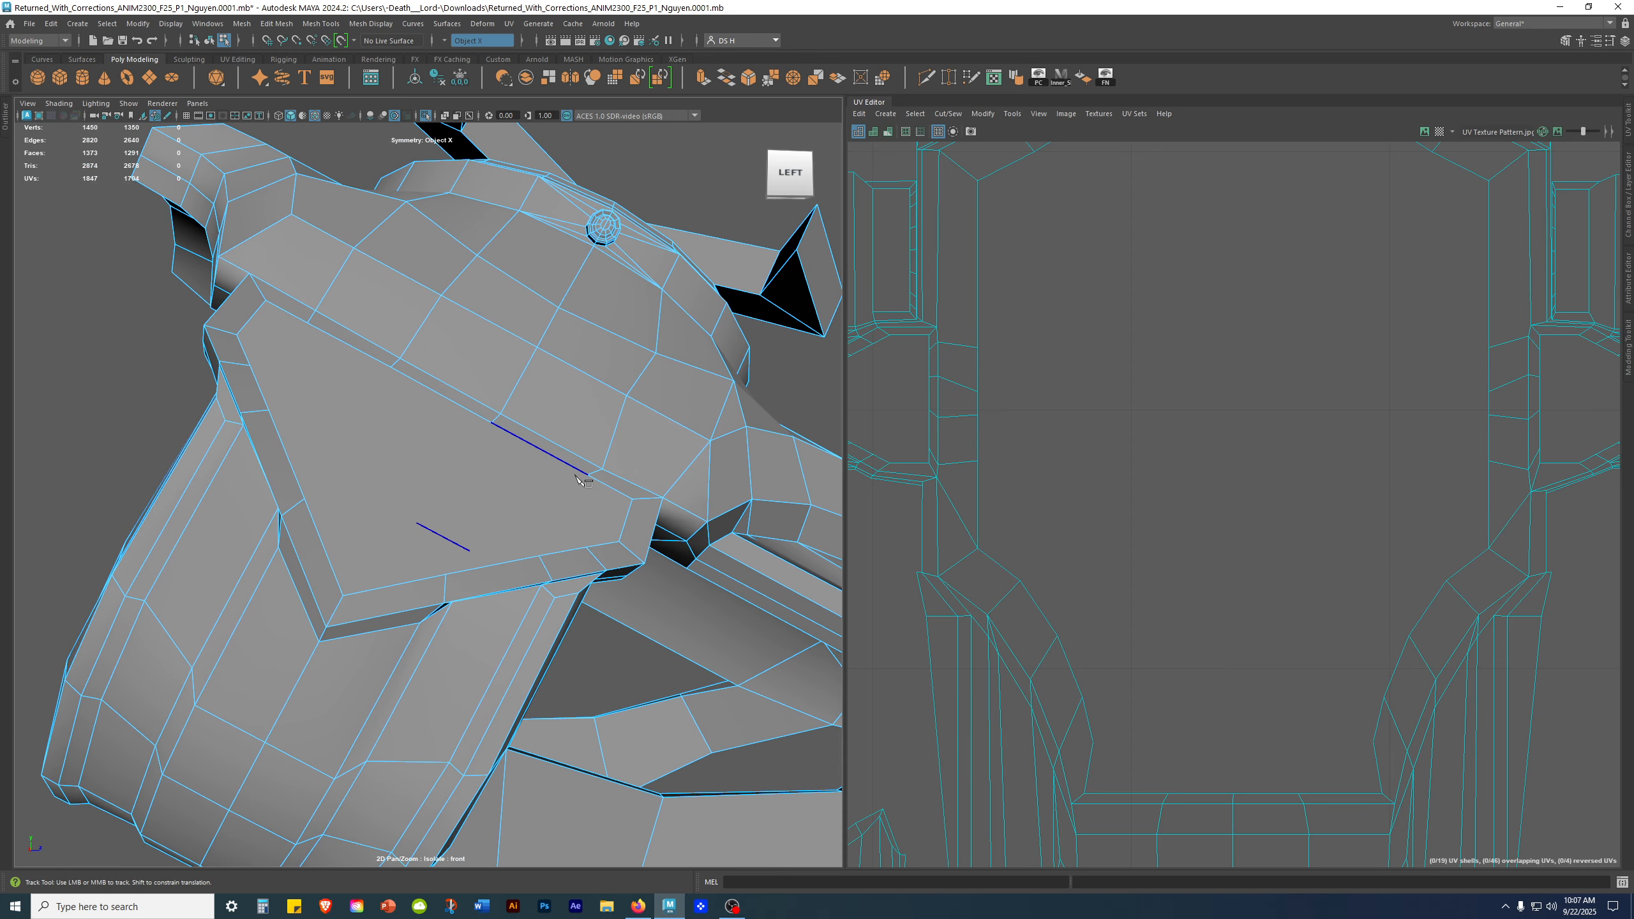
left_click(587, 475)
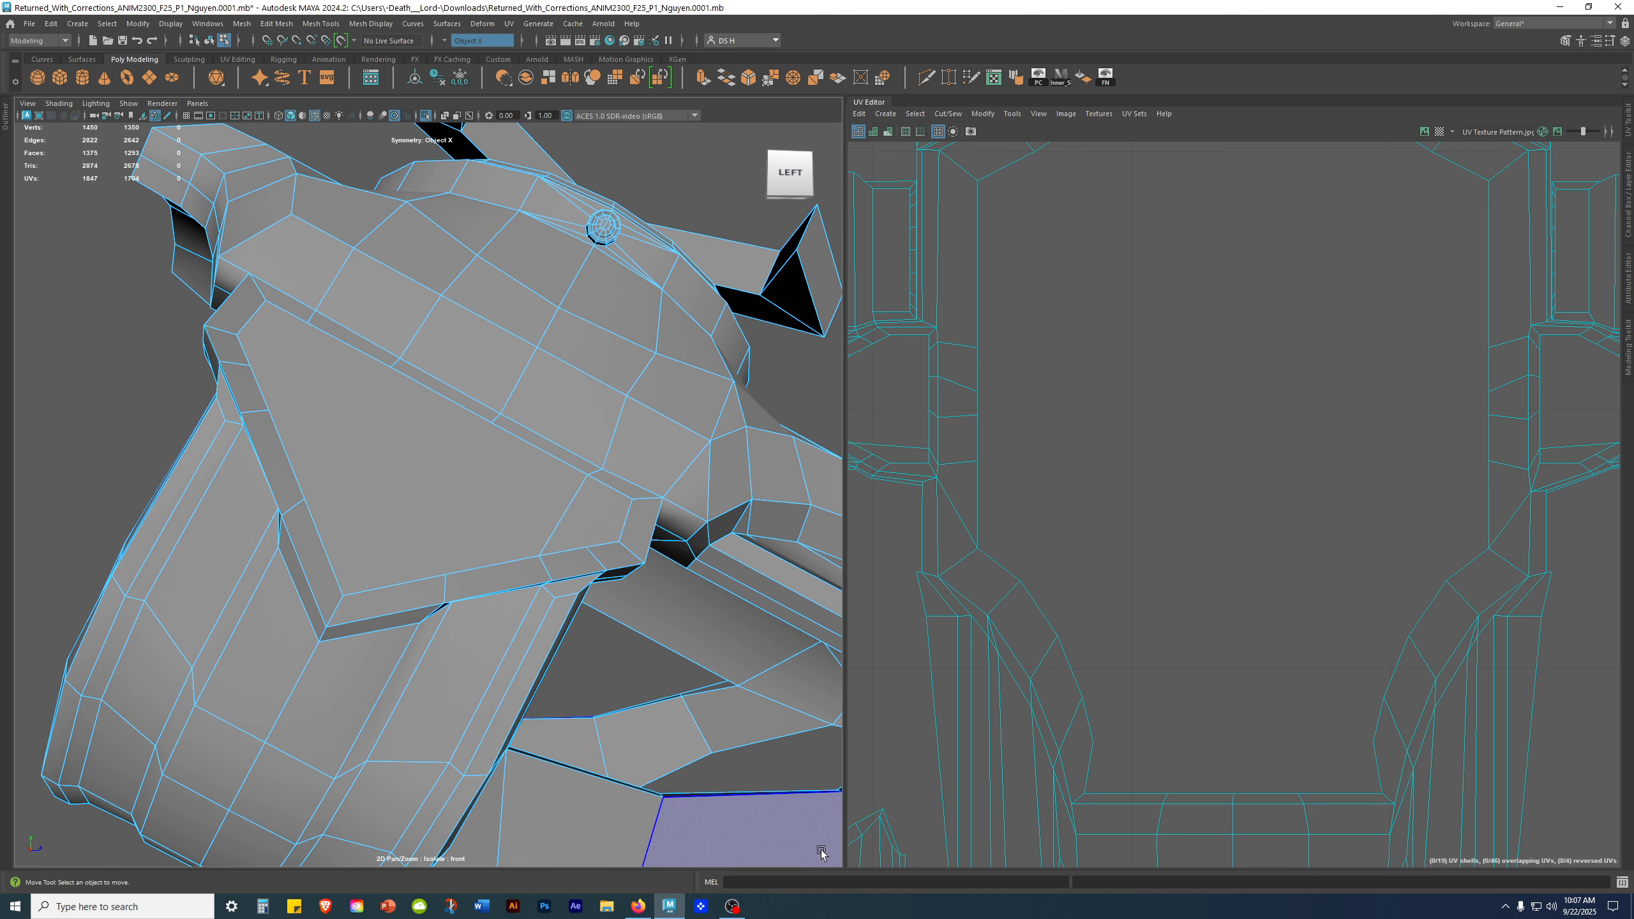
key("w")
Step: Switch to vertex mode and select the vertex on the body's lower rim at the new panel cut
mouse_move(645, 540)
left_mouse_down("alt")
mouse_move(620, 550)
mouse_move(633, 533)
left_mouse_up("alt")
right_click_drag(602, 368, 499, 400)
left_click(580, 449)
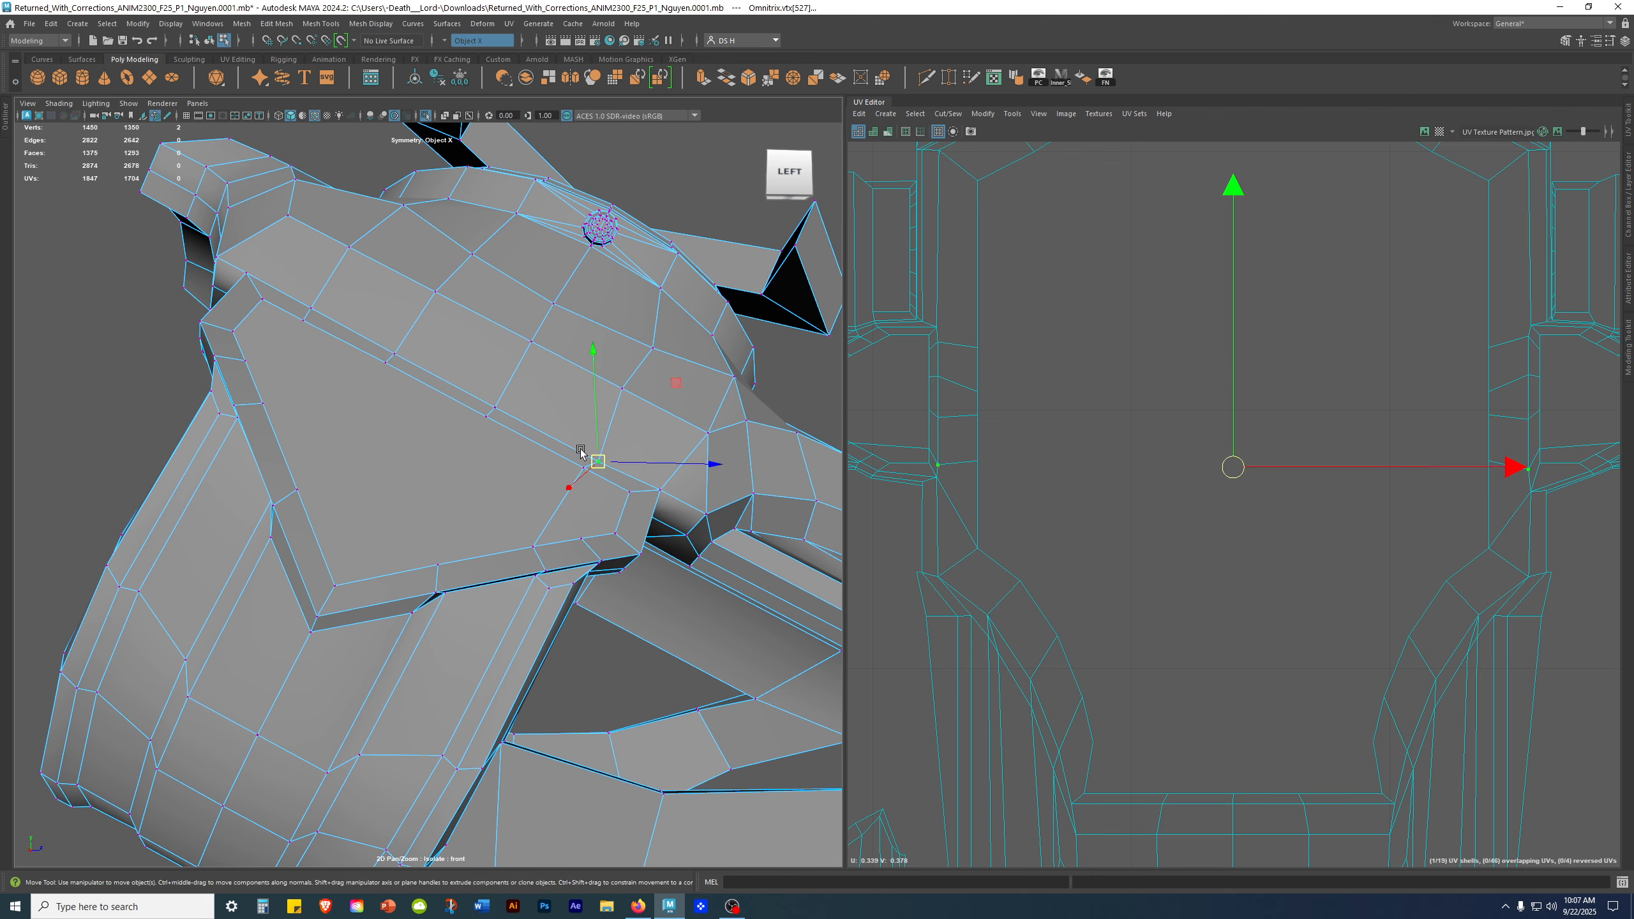
Step: Try moving the selected rim vertex forward and down, and undo the move
left_click_drag(635, 468, 628, 503)
key("ctrl+z")
key("ctrl+z")
right_click_drag(627, 504, 675, 510, "alt")
left_click_drag(677, 515, 634, 551, "alt")
key("ctrl+z")
Step: Slide the selected rim vertex back along the body's lower border and raise it slightly to straighten the line
left_click_drag(576, 482, 583, 463, "alt")
scroll(583, 464, "up", 5)
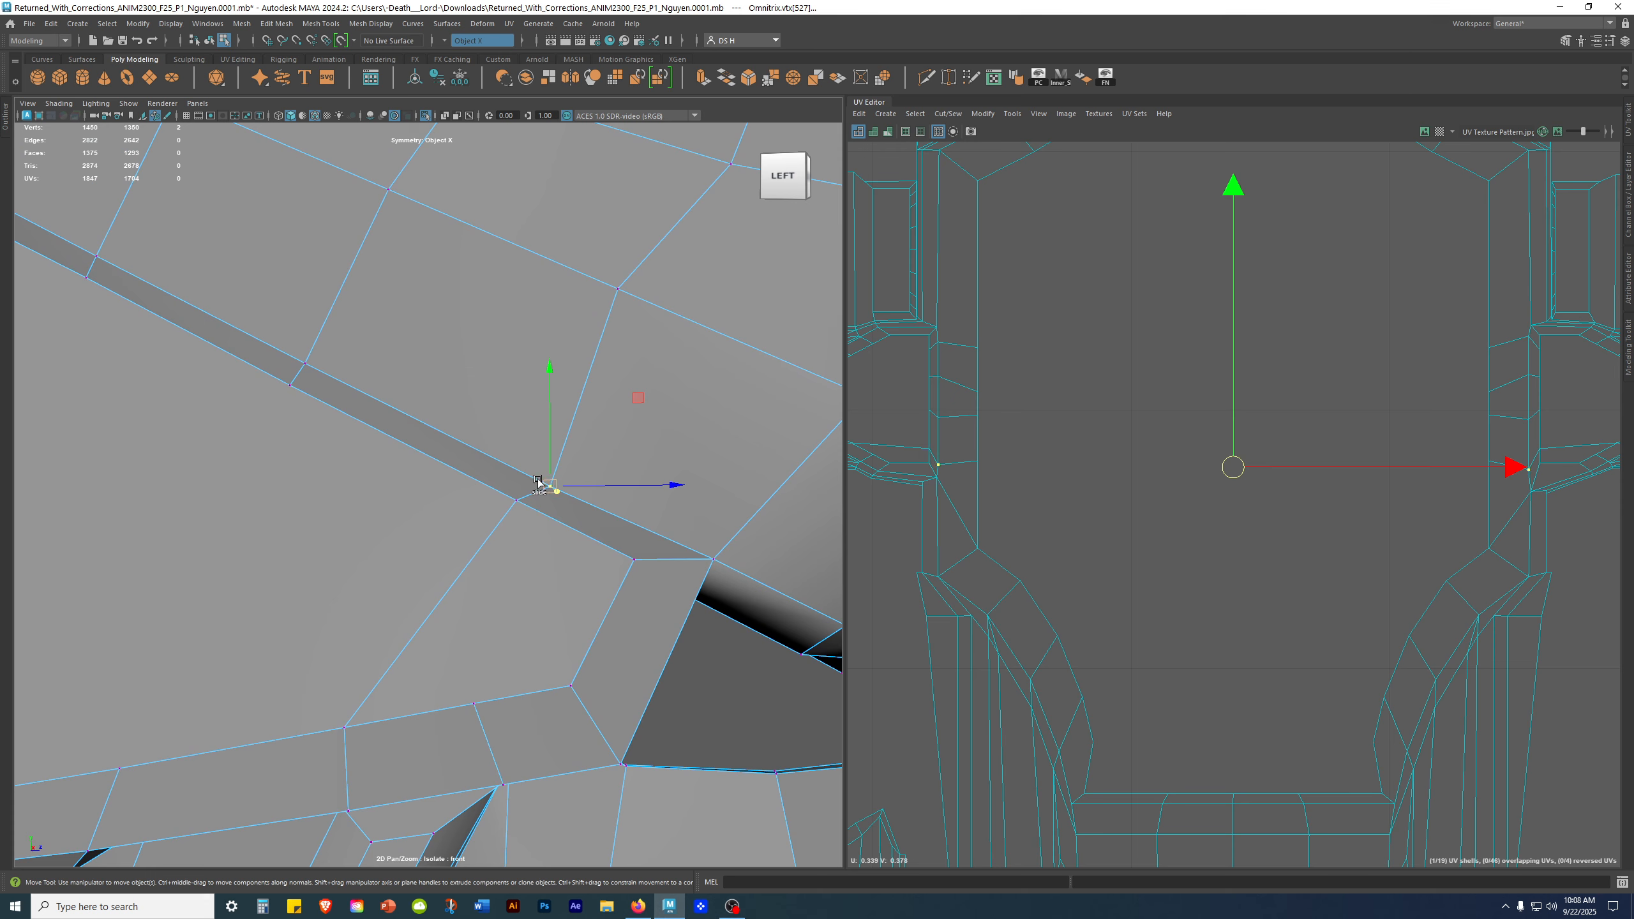
left_click_drag(541, 481, 522, 472)
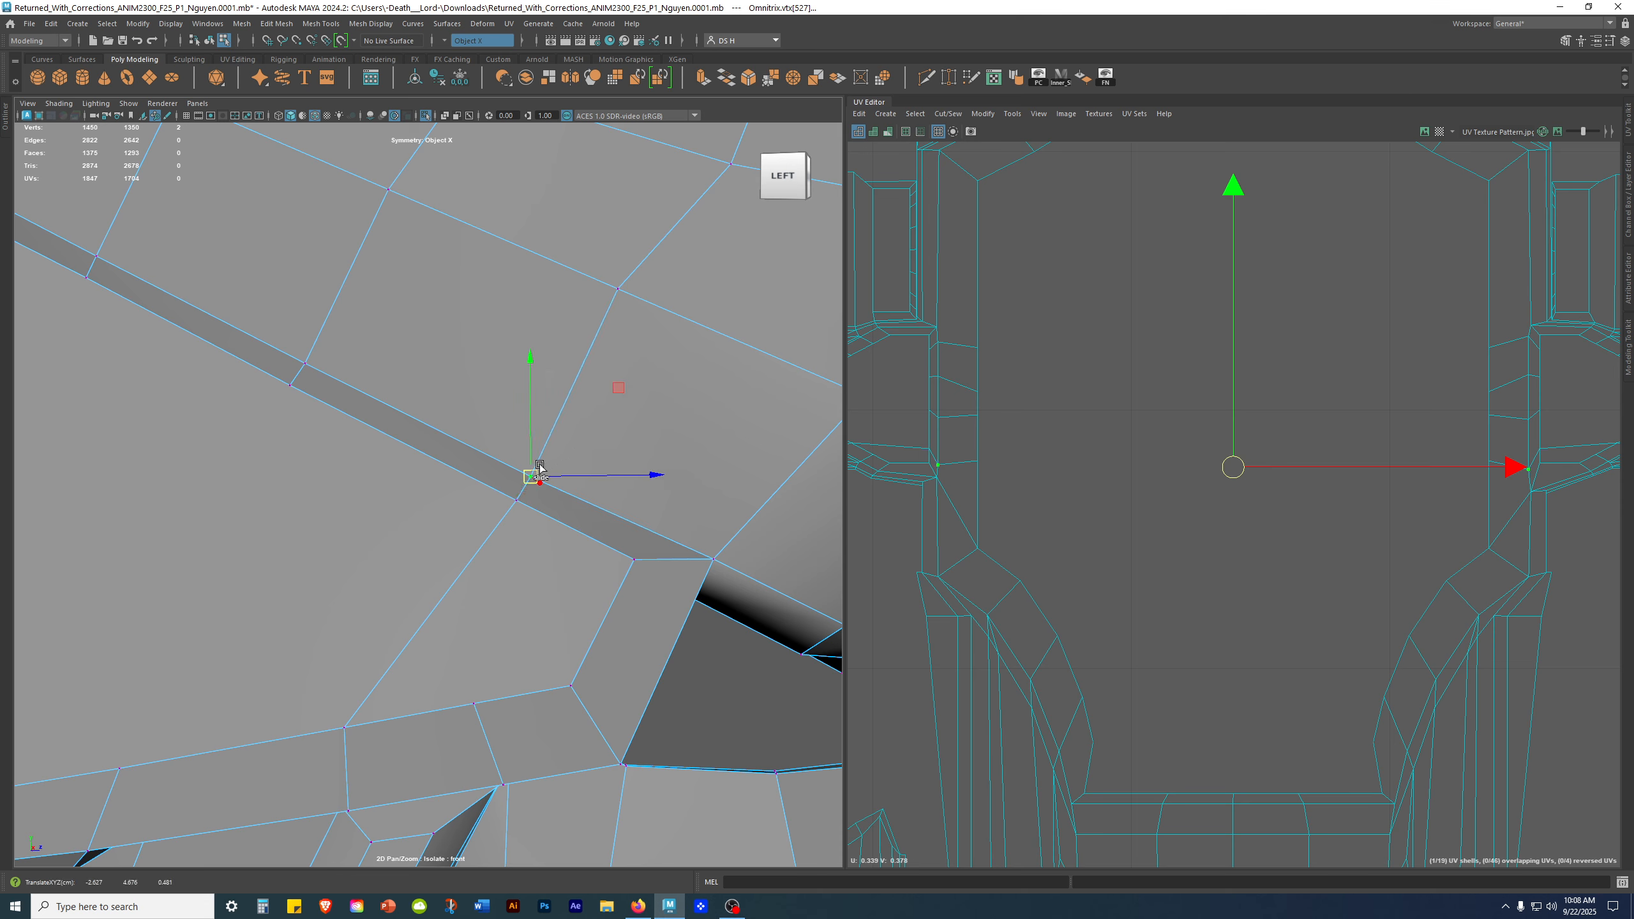
left_click_drag(539, 471, 540, 469)
key("ctrl+z")
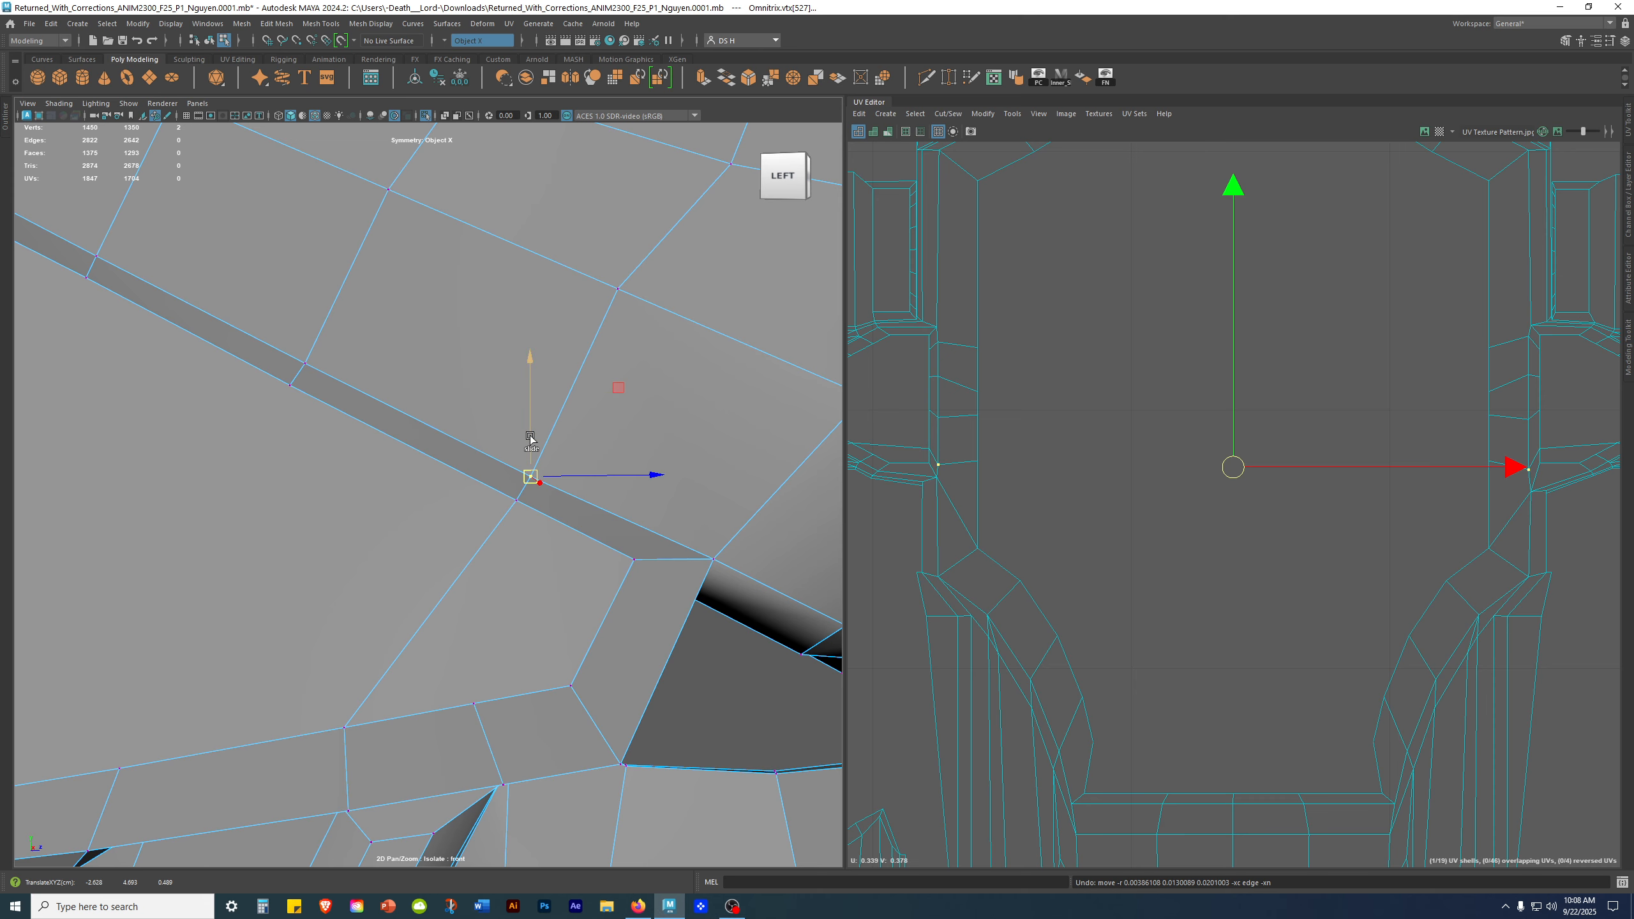
left_click_drag(529, 427, 532, 422)
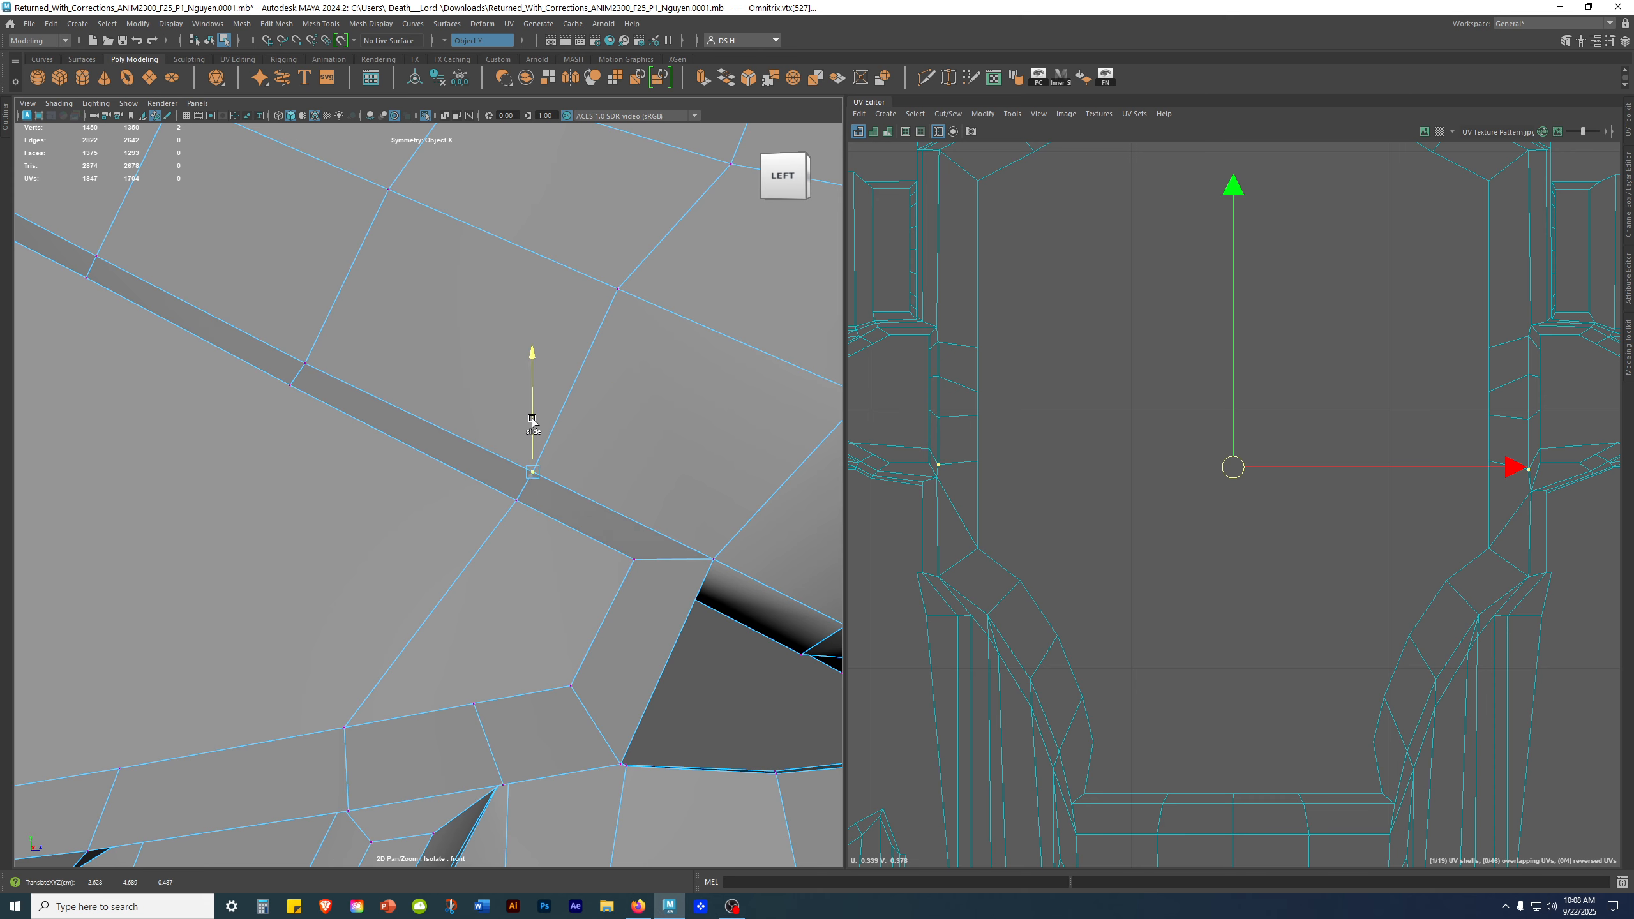
Step: Slide the next two vertices toward the rear of the body's lower rim slightly upward along their edges, and clear the selection
middle_click_drag(441, 415, 580, 435, "alt")
left_click(563, 422)
left_click_drag(547, 400, 550, 388, "ctrl+shift")
middle_click_drag(330, 342, 595, 487, "alt")
left_click(593, 481)
left_click_drag(594, 430, 595, 425, "ctrl+shift")
right_click_drag(595, 426, 514, 489, "alt")
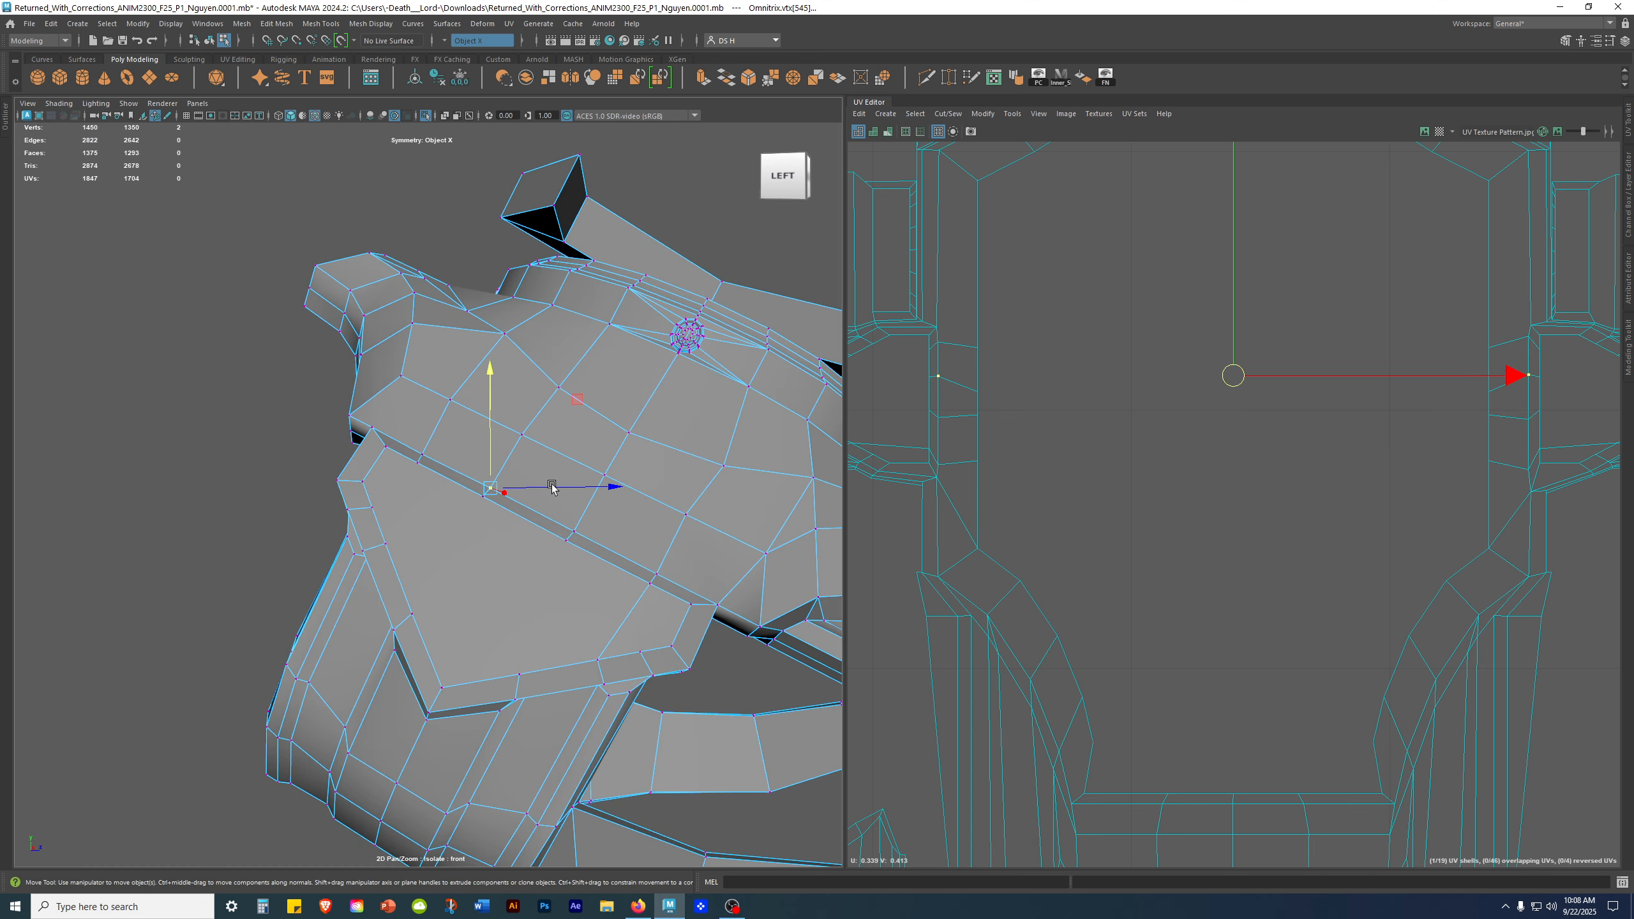
left_click_drag(514, 489, 524, 479, "alt")
left_click(214, 491)
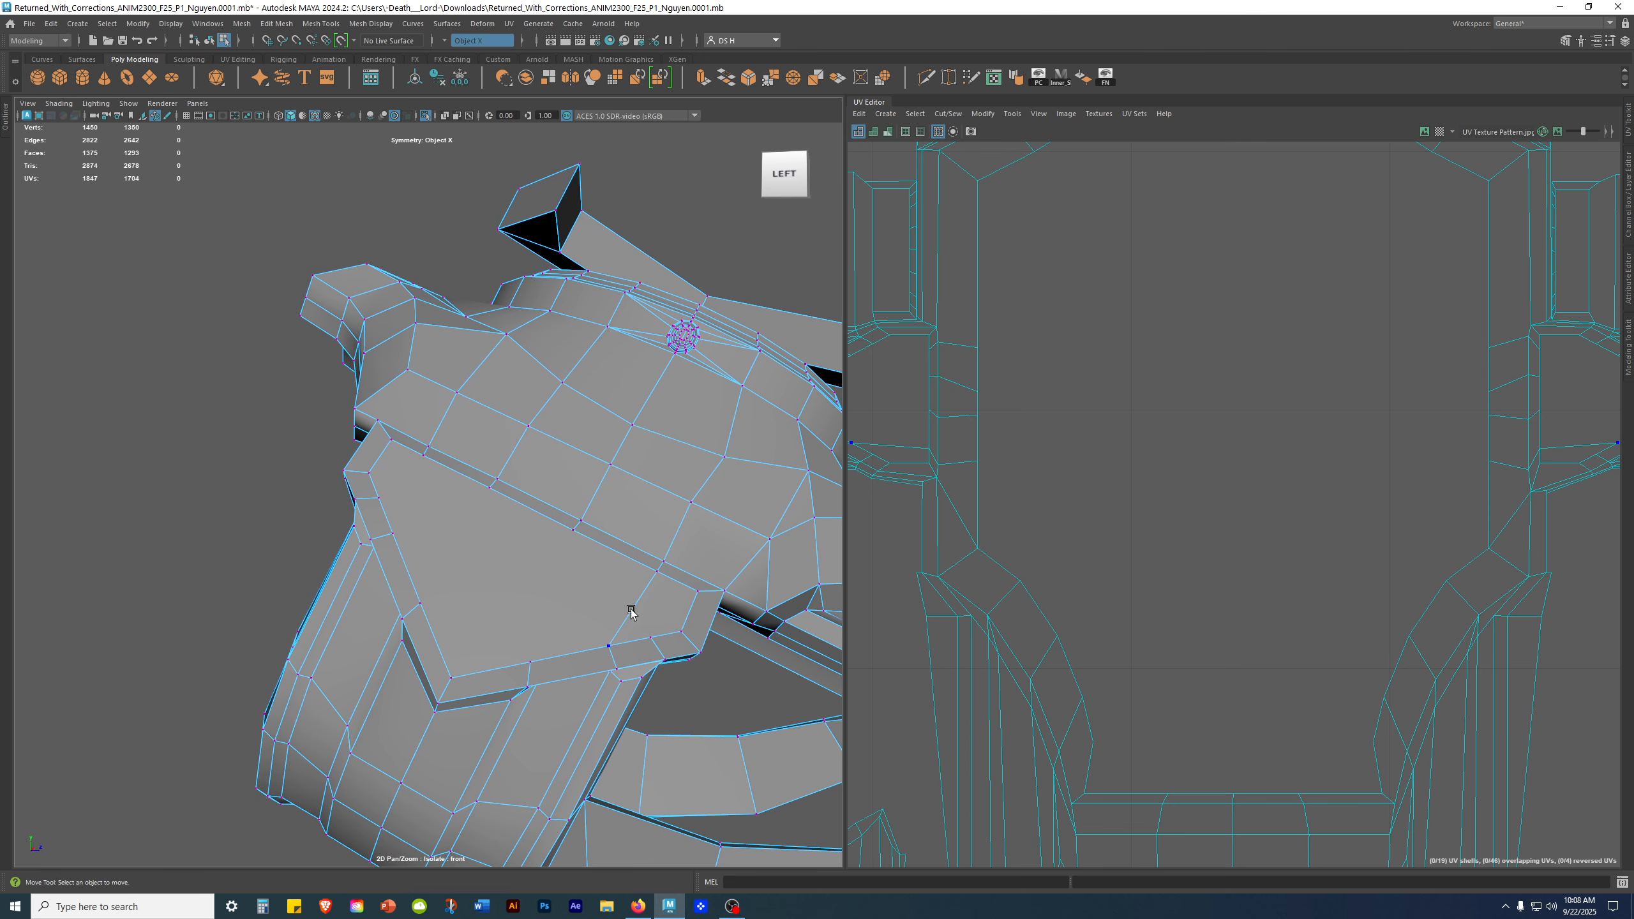
Step: Select the body vertex one row above the lower rim near the side panel's front corner and slide it slightly forward
left_click_drag(666, 595, 675, 595, "alt")
right_click_drag(592, 566, 642, 584, "alt")
middle_click_drag(642, 584, 529, 496, "alt")
left_click_drag(529, 496, 546, 496, "alt")
left_click(685, 465)
left_click_drag(712, 445, 716, 443, "ctrl+shift")
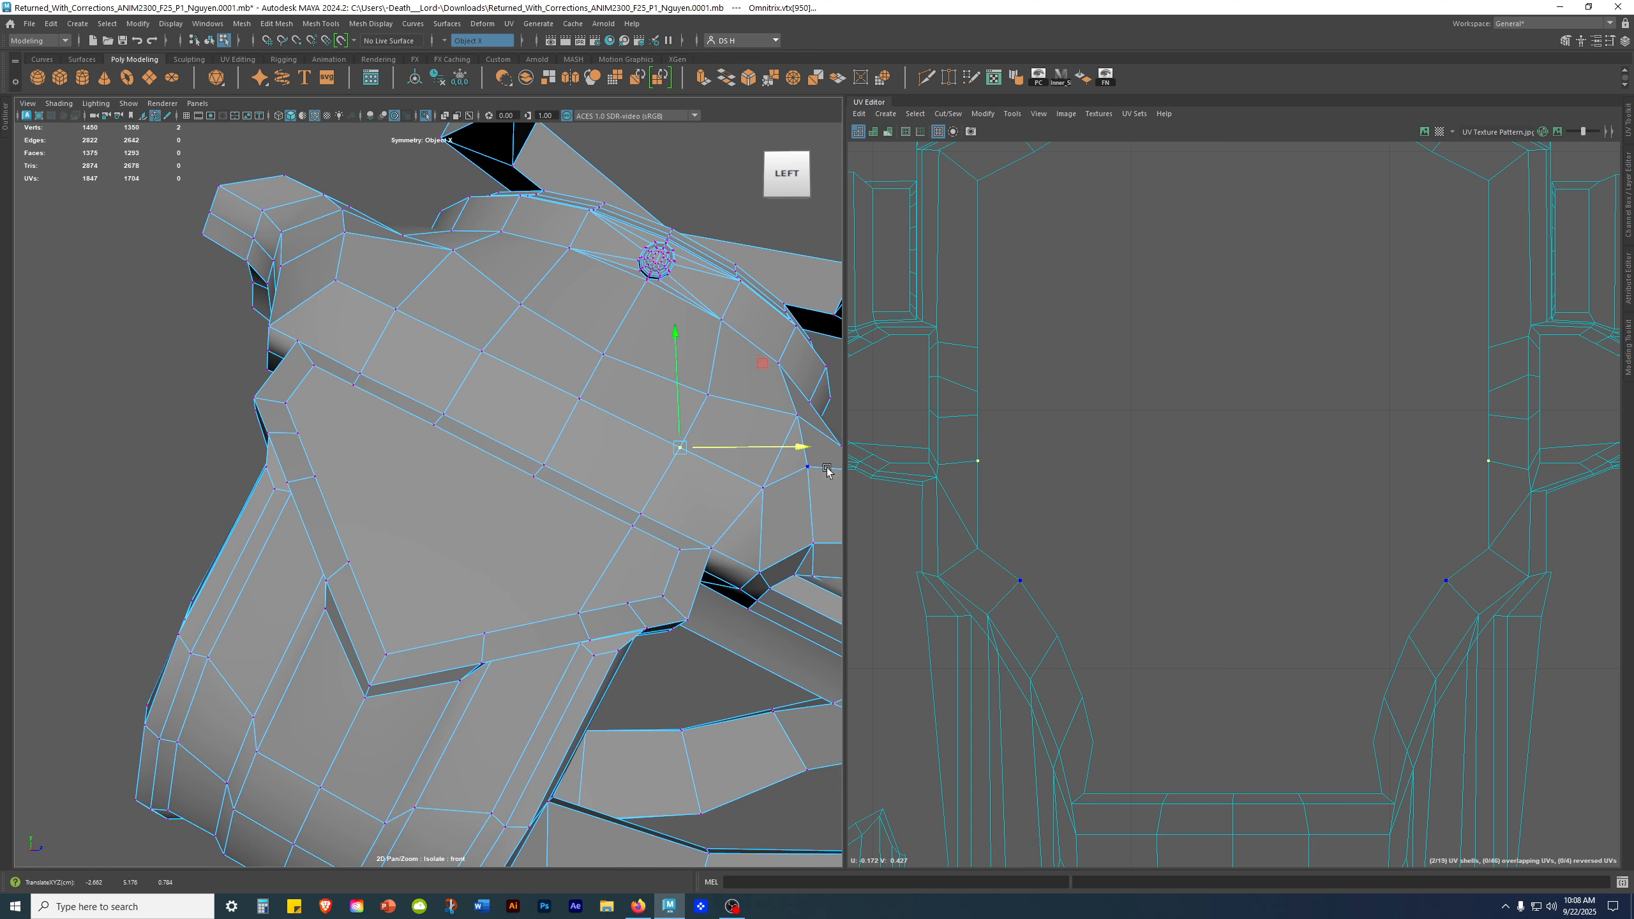
Step: Slide the vertex midway along the side panel's upper border slightly toward the rear and clear the selection
right_click_drag(755, 679, 747, 427, "alt")
left_click(467, 583)
right_click_drag(386, 560, 552, 647, "alt")
left_click_drag(601, 578, 648, 567, "alt")
left_click(590, 449)
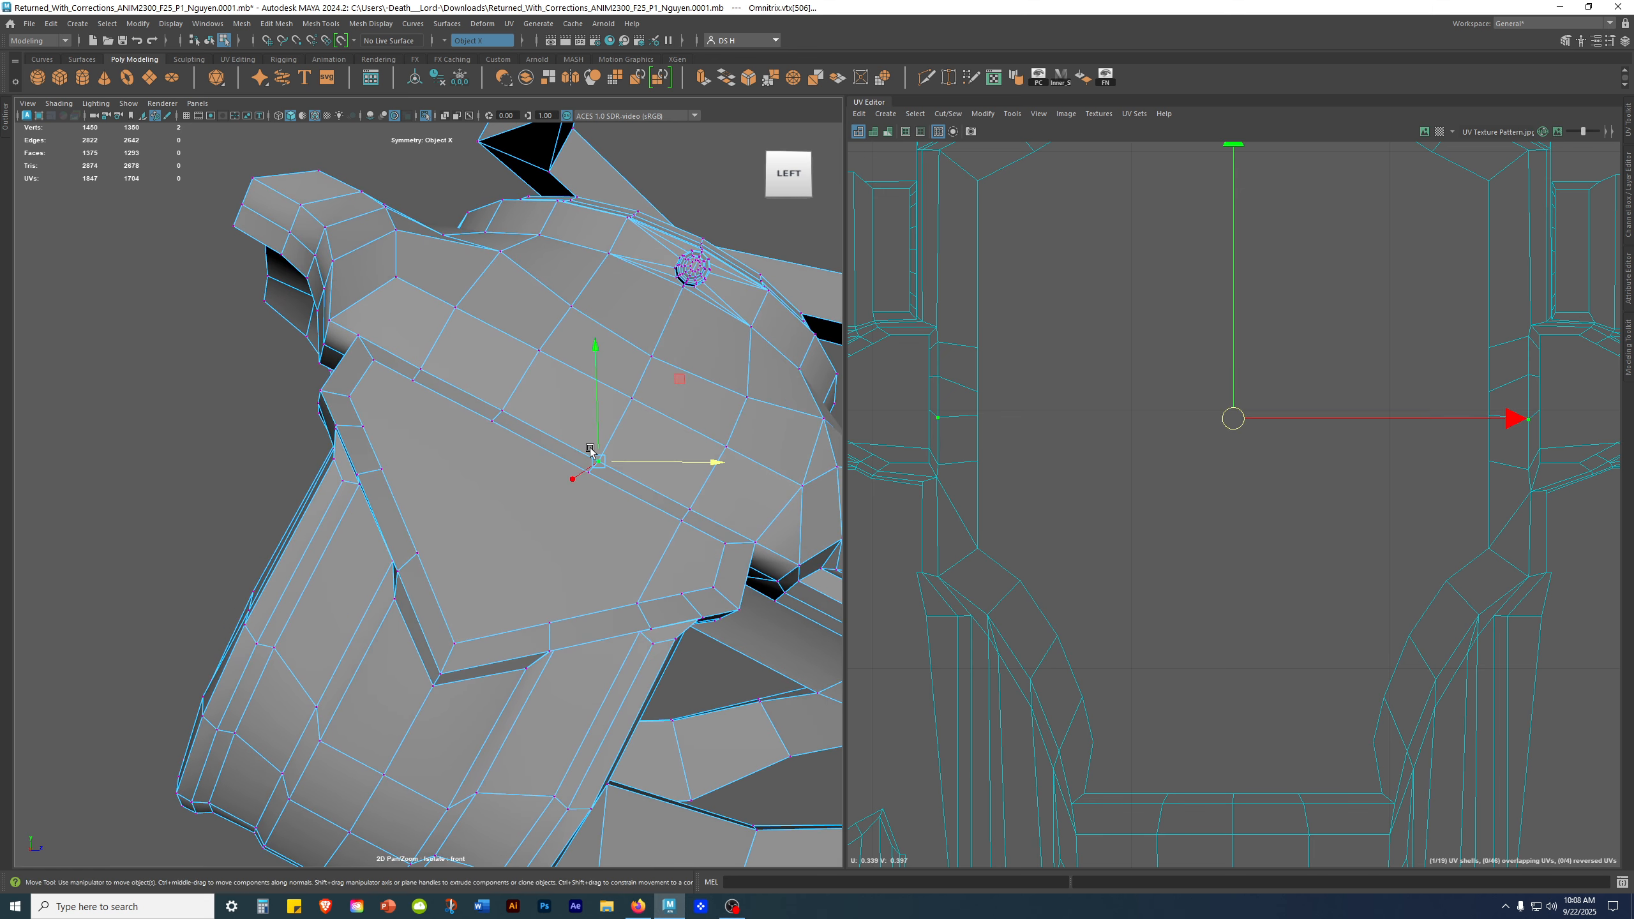
left_click_drag(633, 464, 628, 461)
left_click(544, 499)
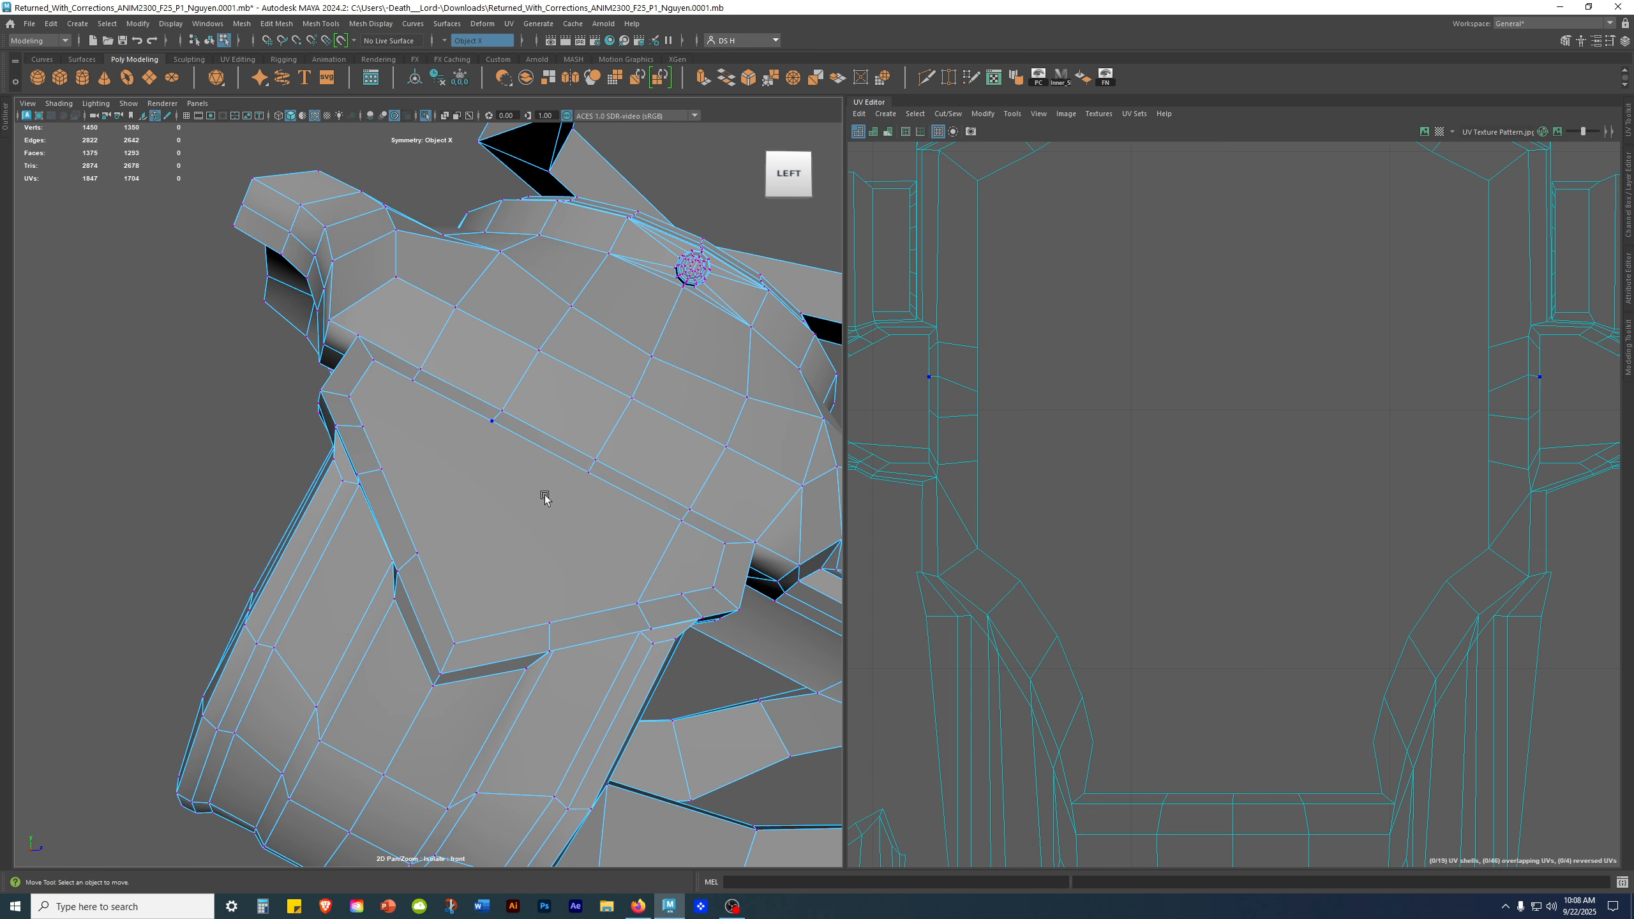
Step: Cut a new edge across the side panel from its upper border vertex down to its lower tip
right_click_drag(552, 465, 75, 525, "shift")
left_click(588, 472)
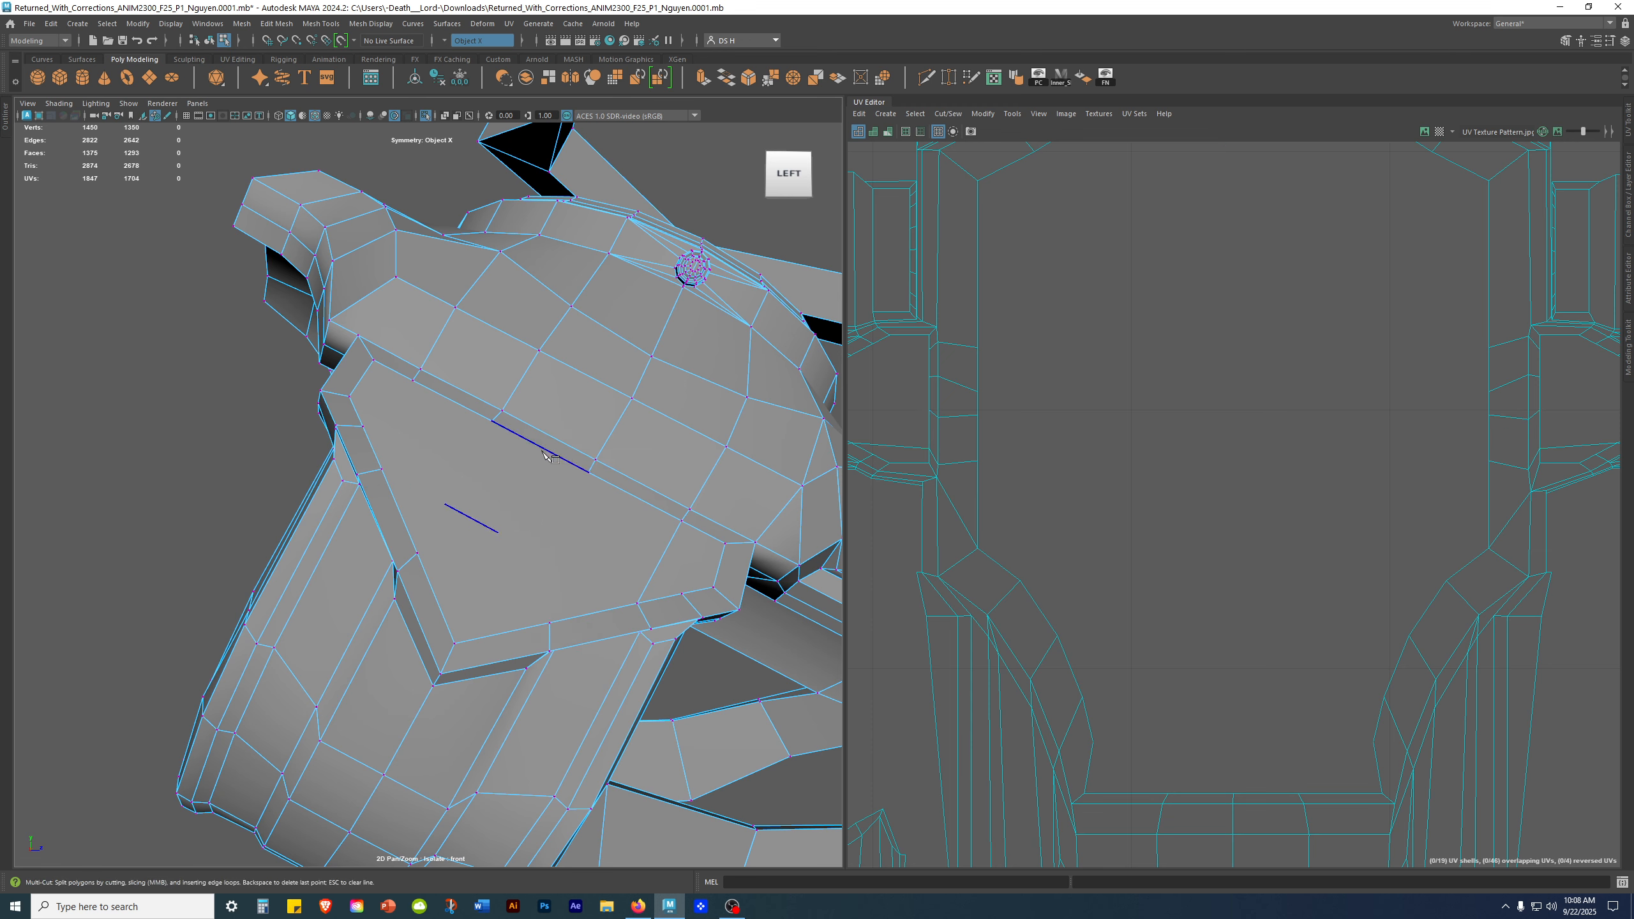
key("w")
scroll(430, 708, "down", 4)
left_click_drag(470, 620, 465, 605, "alt")
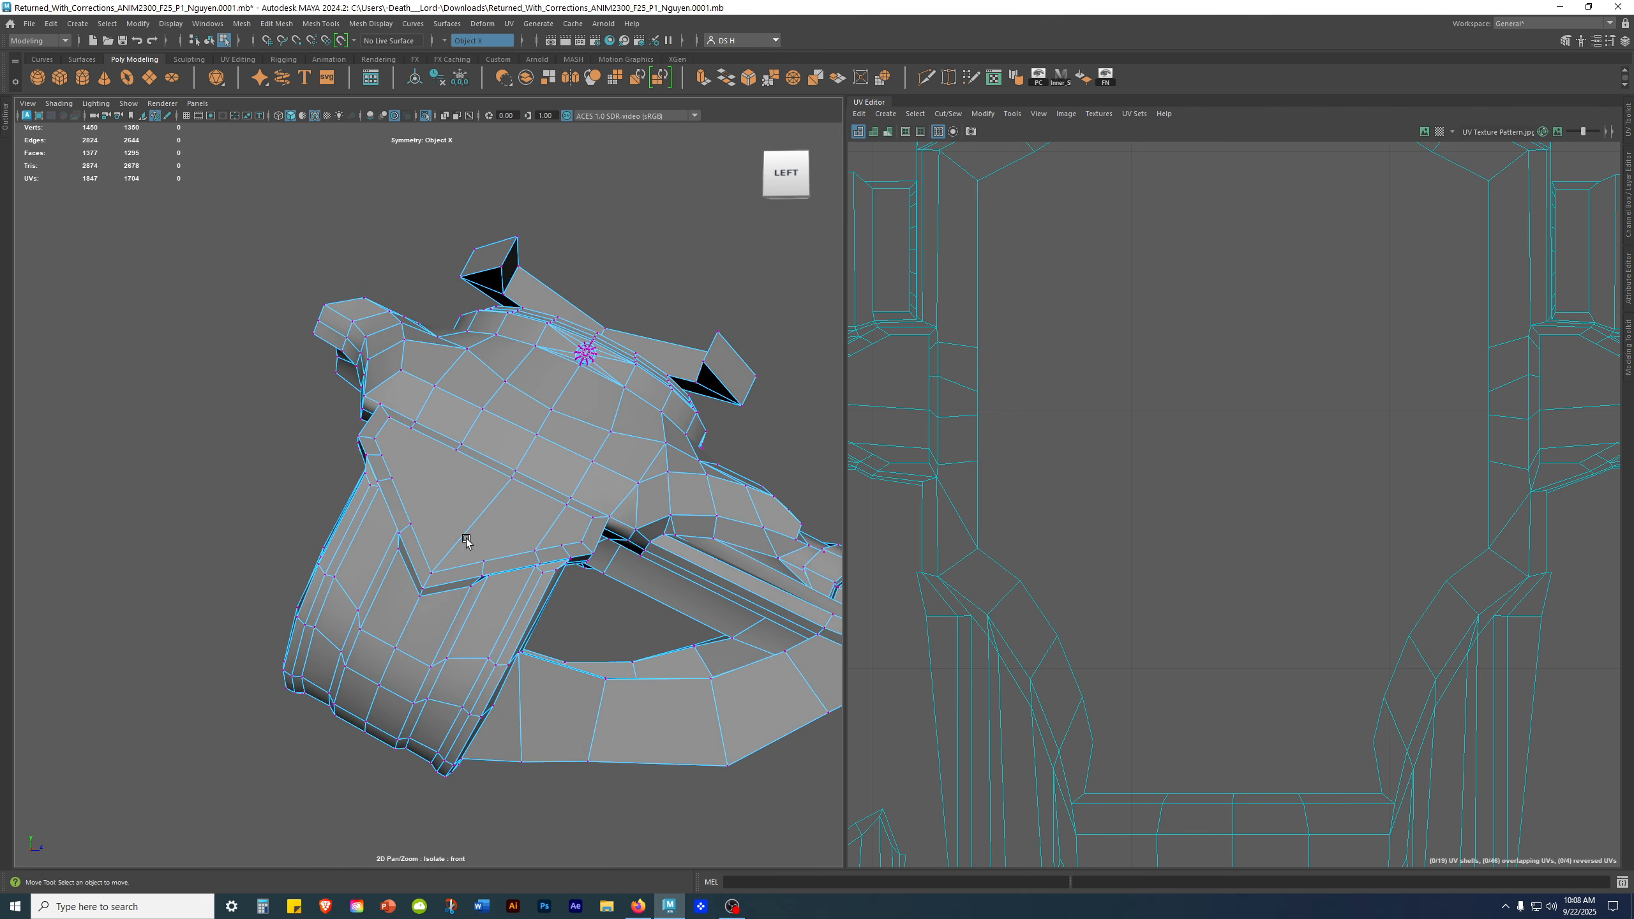
Step: Examine the side panel and surrounding body edges from several angles, checking the edge that rises from the rim above the new cut
left_click_drag(366, 645, 459, 507, "alt")
left_click_drag(347, 756, 401, 671, "alt")
scroll(556, 537, "up", 4)
left_click_drag(504, 515, 540, 518, "alt")
right_click_drag(533, 456, 547, 306)
scroll(554, 415, "up", 3)
mouse_move(603, 506)
left_mouse_down("alt")
mouse_move(570, 493)
mouse_move(607, 494)
left_mouse_up("alt")
scroll(608, 494, "down", 2)
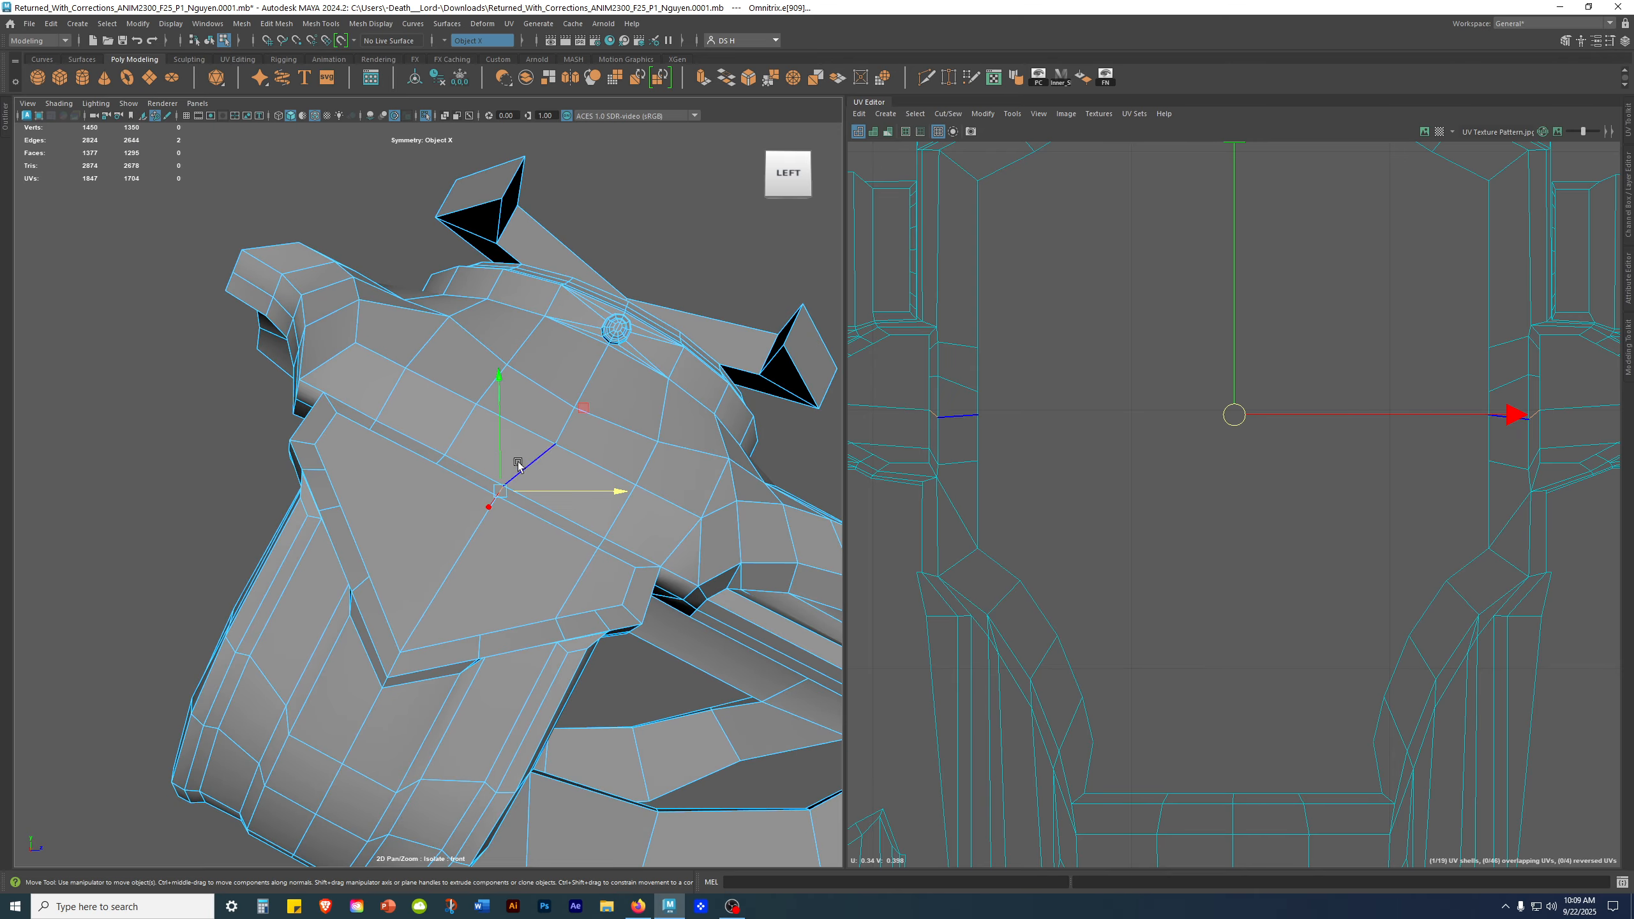
Step: Adjust the body vertex one row above the lower rim, over the side panel's middle, and clear the selection
left_click_drag(304, 870, 575, 432, "alt")
right_click_drag(591, 431, 430, 430)
left_click(566, 438)
left_click_drag(609, 450, 595, 429, "alt")
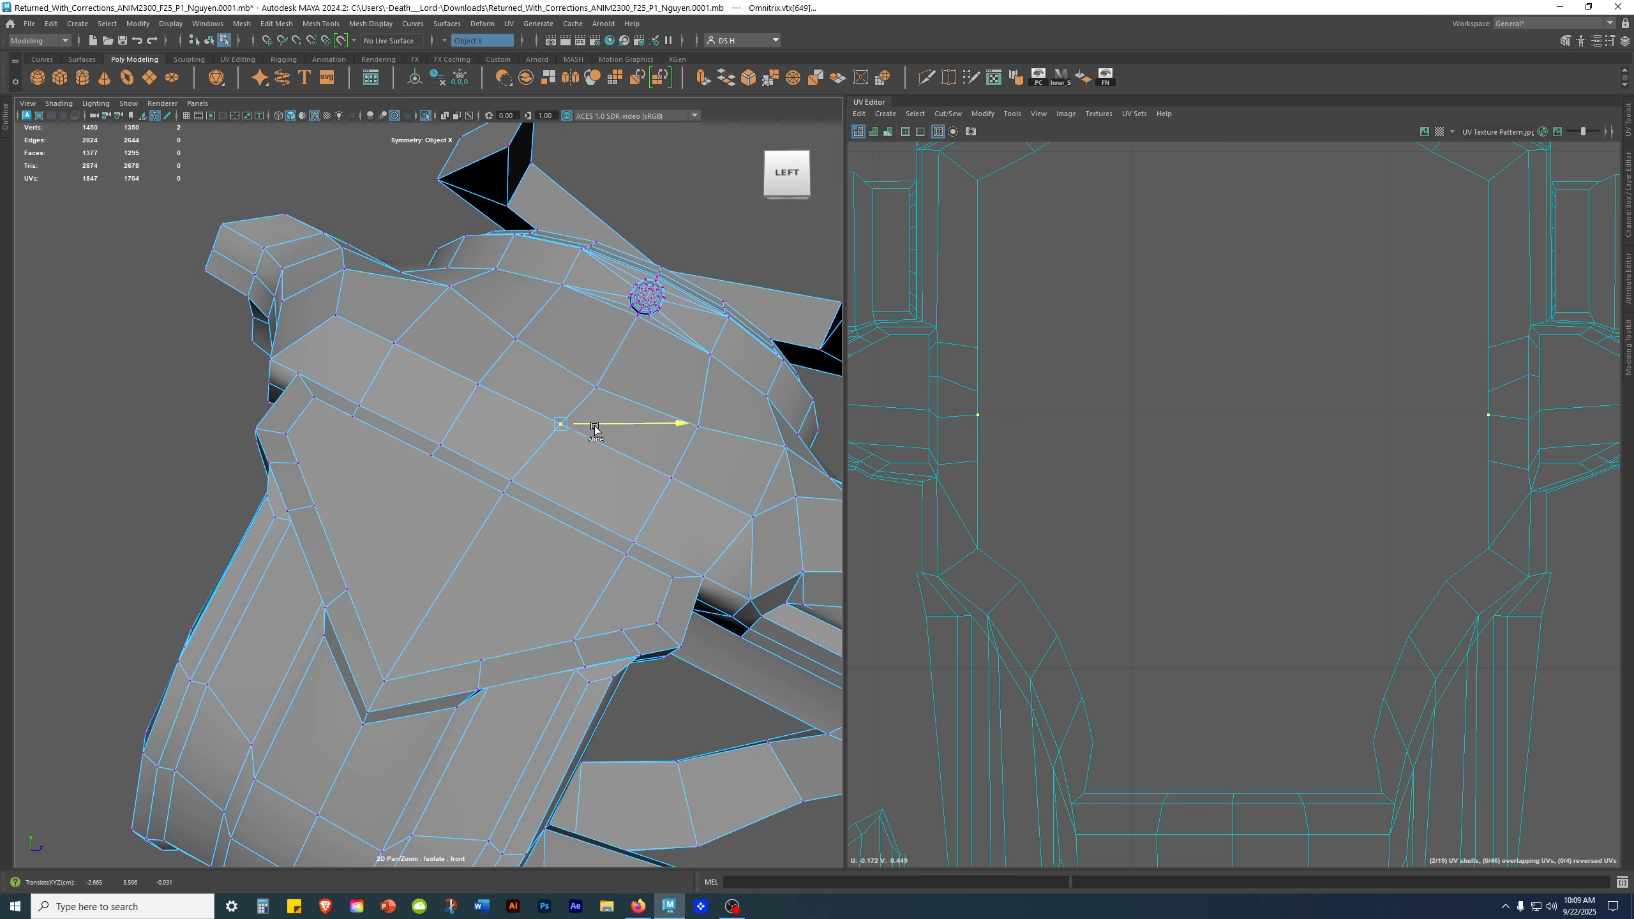
left_click_drag(633, 366, 606, 417, "alt")
right_click_drag(735, 425, 543, 435, "alt")
left_click(541, 453)
left_click_drag(540, 453, 588, 453, "alt")
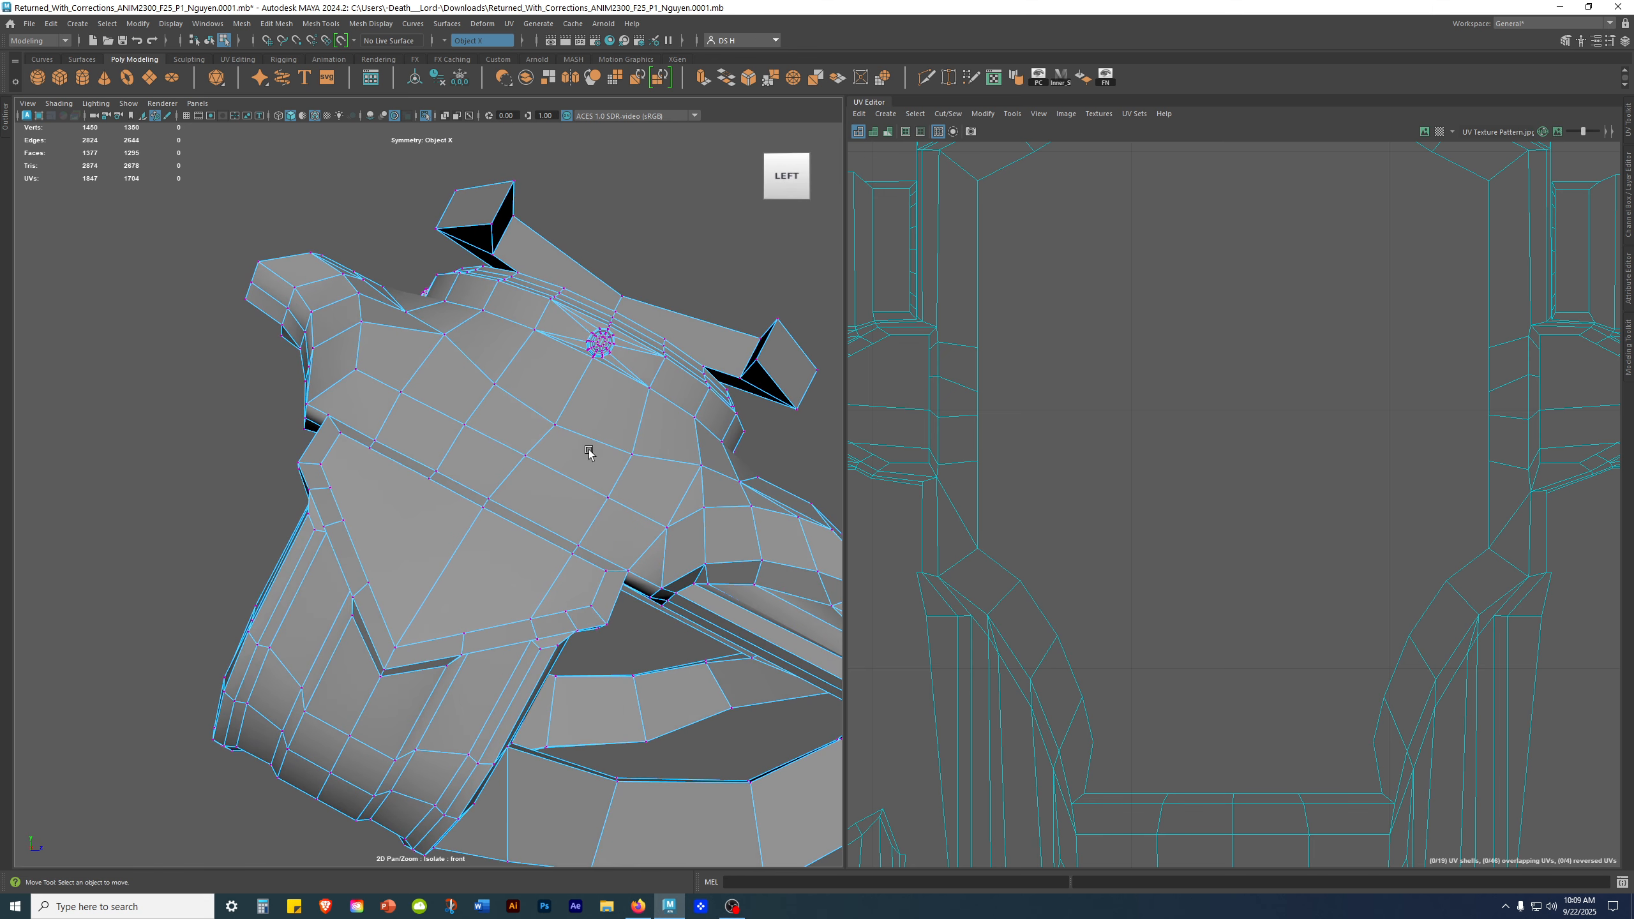
Step: Cut a second edge across the side panel from its upper border to the vertex on its rear inner border
scroll(577, 453, "up", 2)
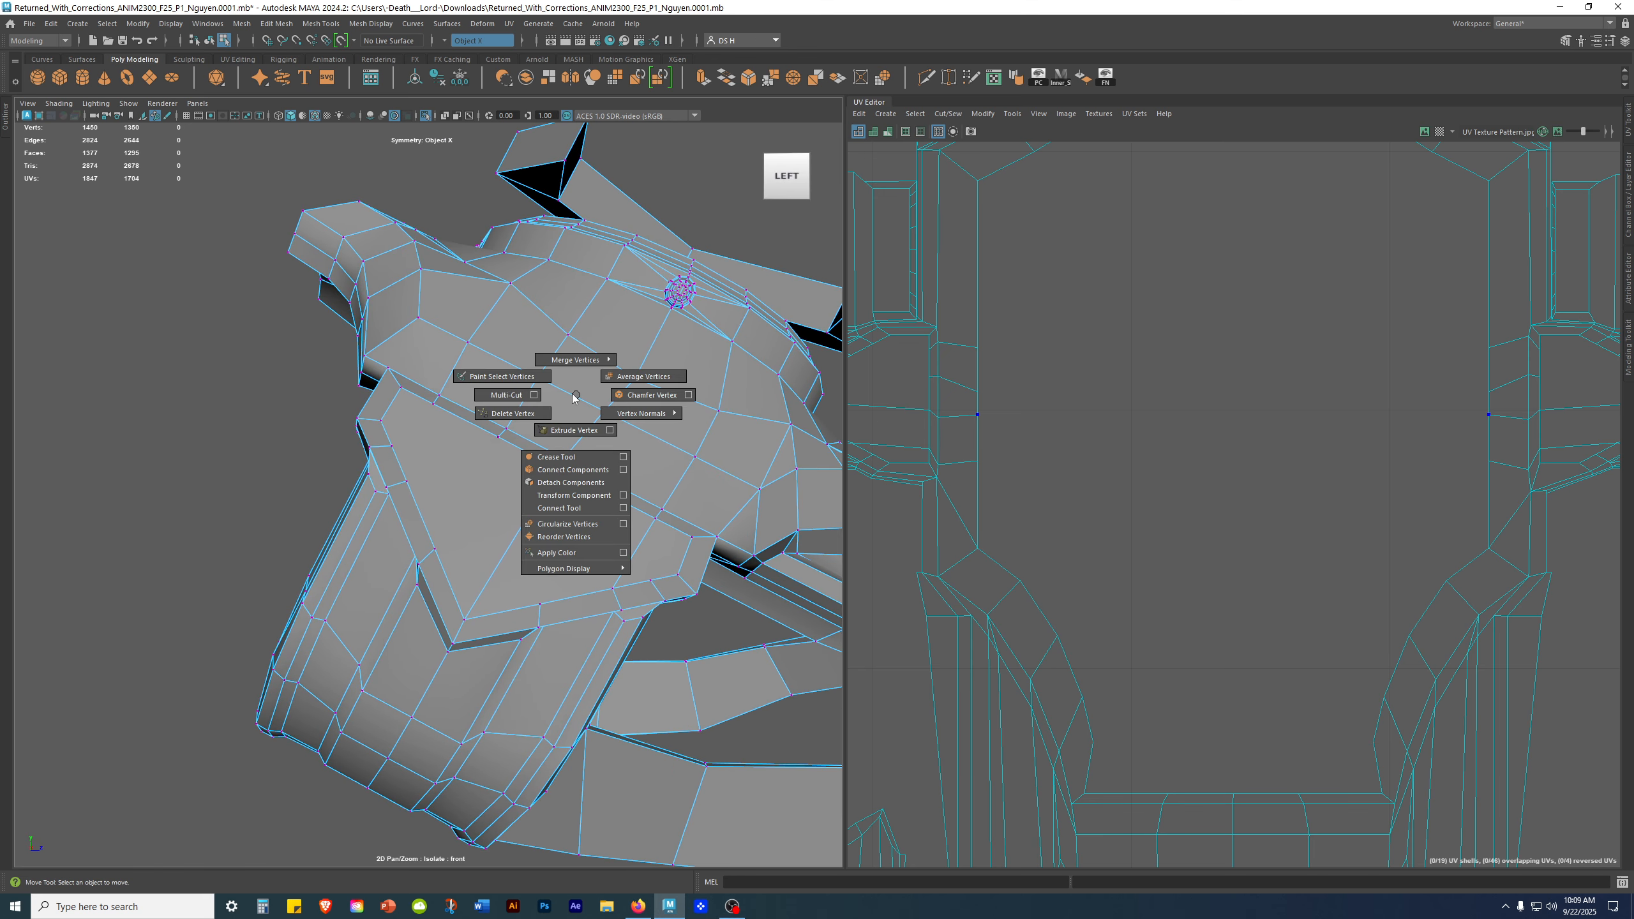
right_click_drag(574, 397, 506, 394, "shift")
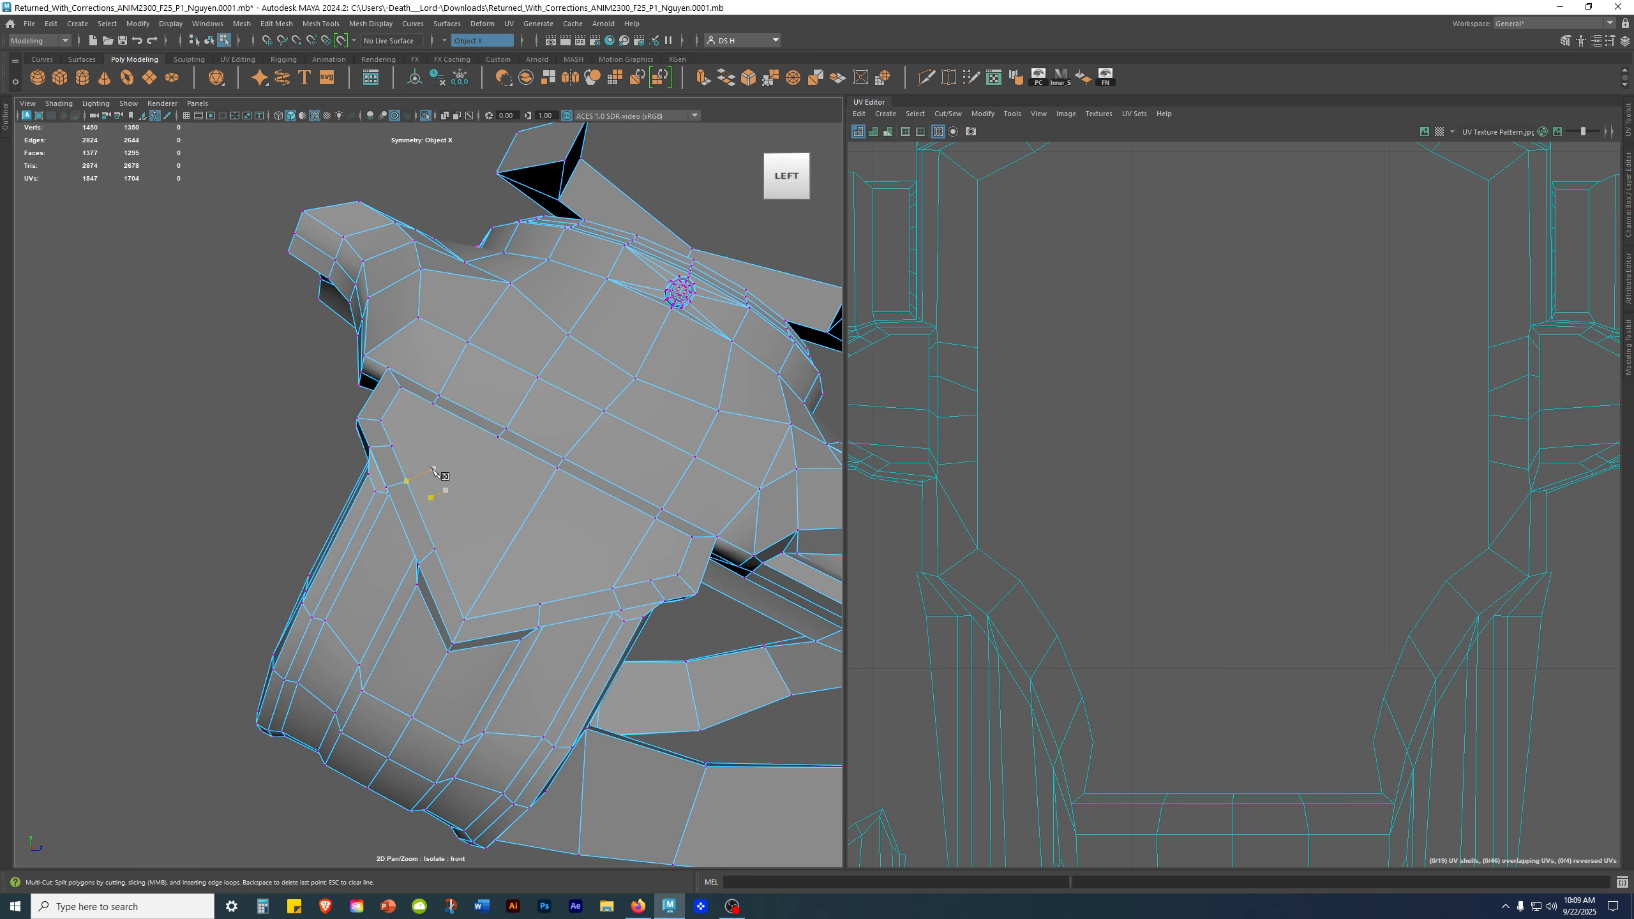
right_click_drag(455, 469, 533, 526, "alt")
left_click_drag(462, 619, 502, 602, "alt")
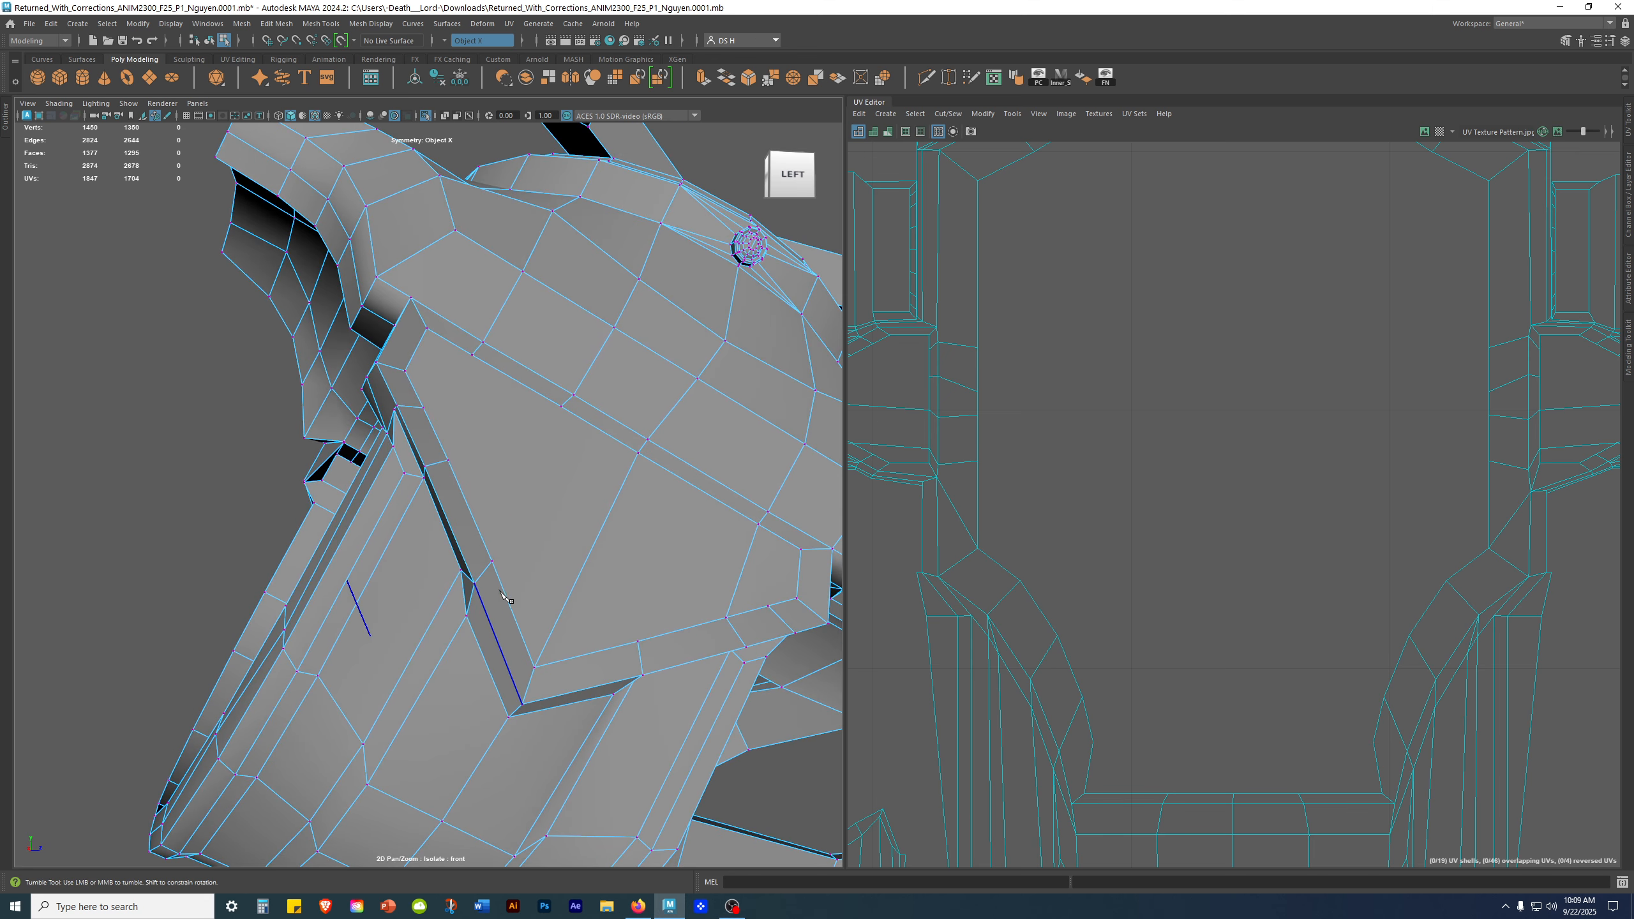
right_click(430, 415)
right_click_drag(704, 463, 563, 487, "alt")
mouse_move(581, 465)
left_mouse_down("alt")
mouse_move(474, 408)
mouse_move(568, 454)
left_mouse_up("alt")
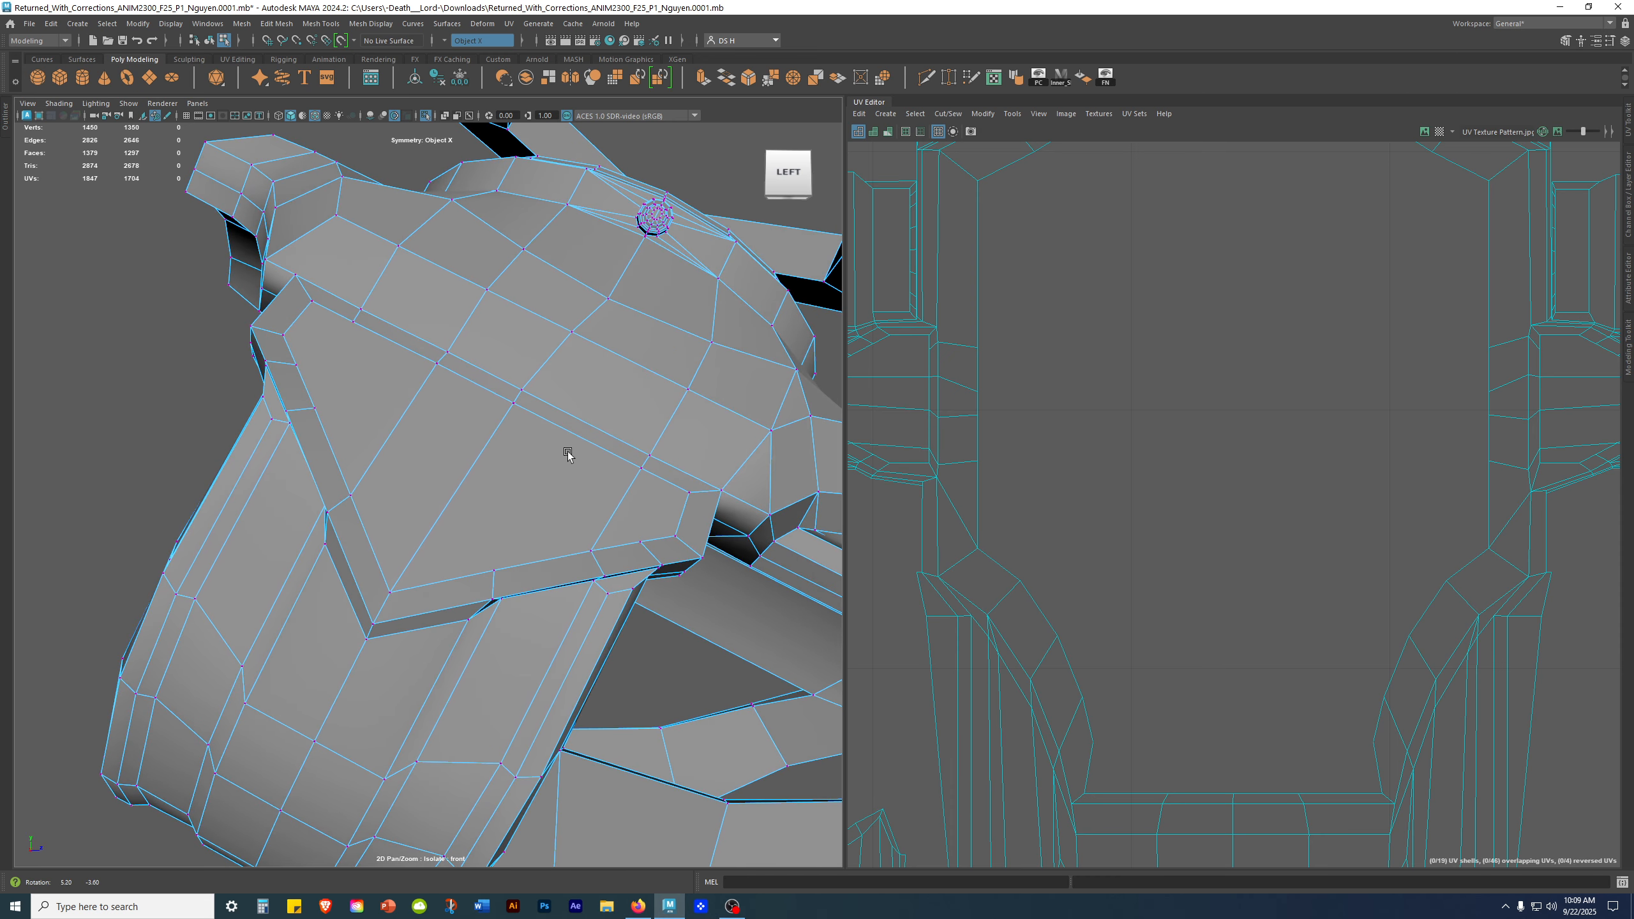
Step: Cut an edge from the side panel's lower border up through its upper border and across the rim strip onto the body
right_click_drag(550, 453, 169, 463, "shift")
mouse_move(540, 585)
left_mouse_down("alt")
mouse_move(558, 474)
mouse_move(582, 499)
mouse_move(551, 565)
left_mouse_up("alt")
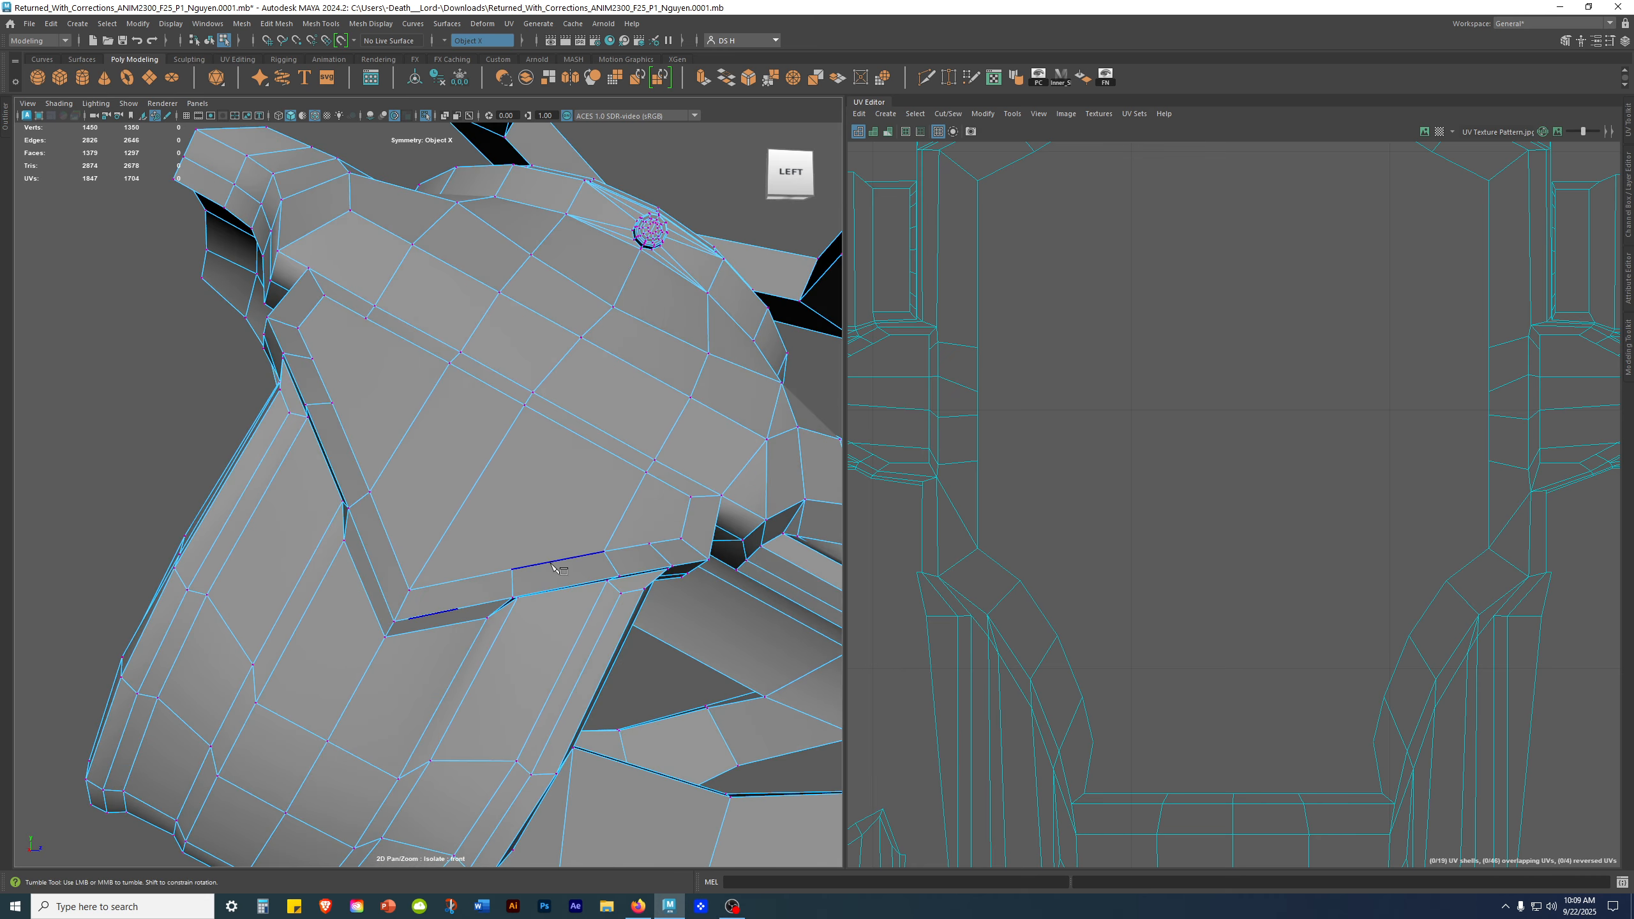
left_click_drag(324, 621, 531, 515, "alt")
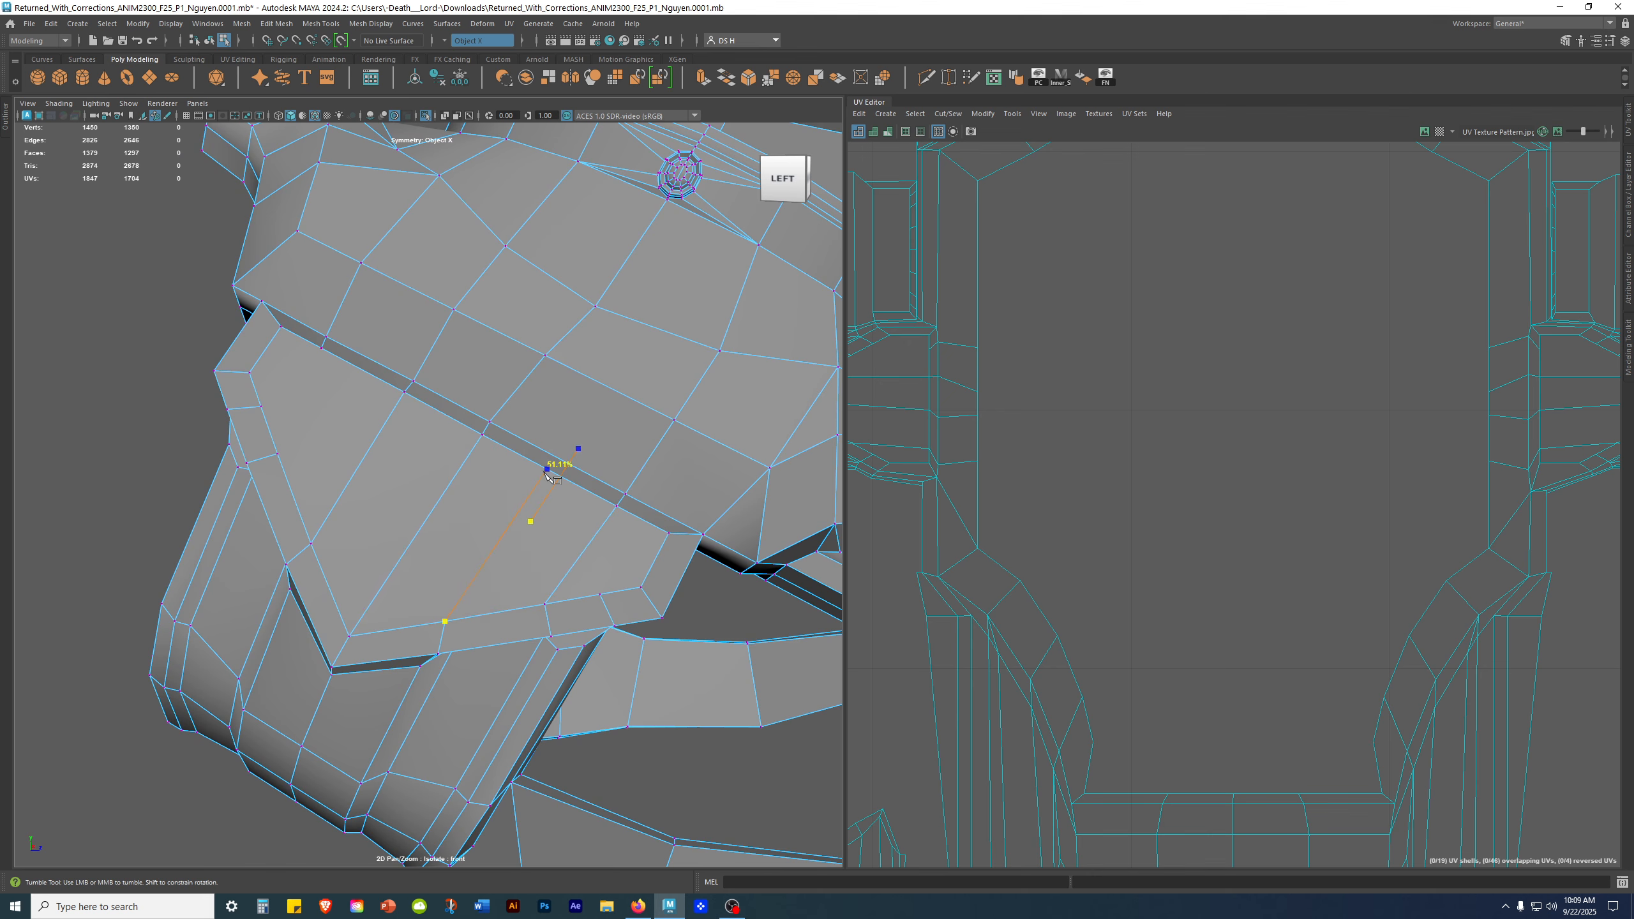
left_click_drag(812, 537, 812, 492, "alt")
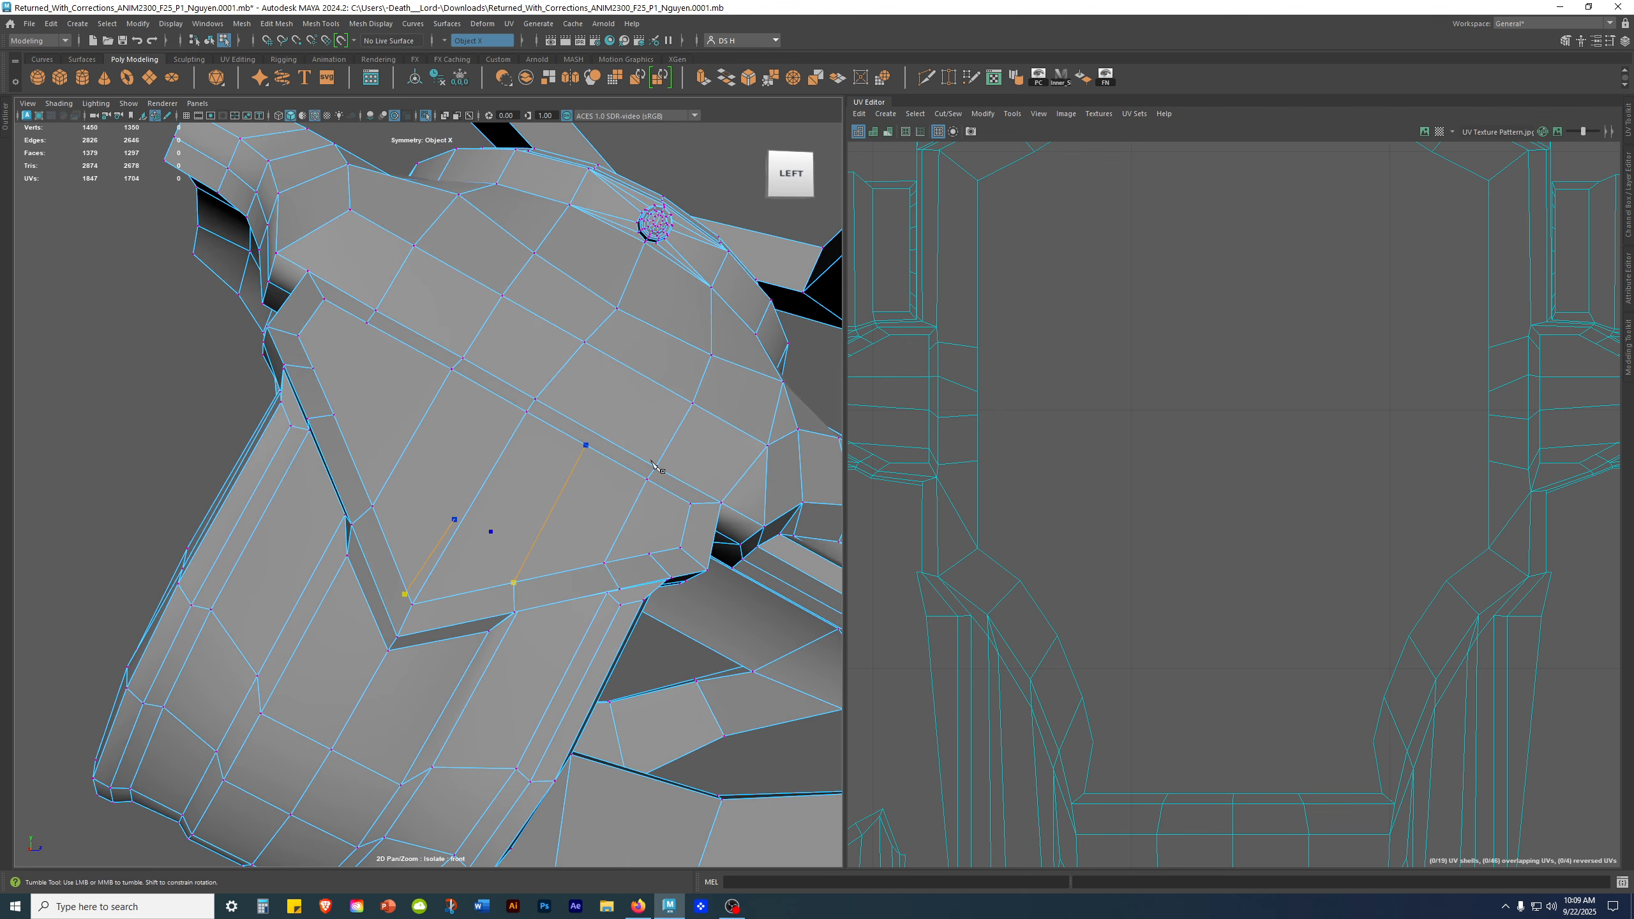
right_click_drag(580, 378, 601, 462, "alt")
scroll(601, 465, "up", 1)
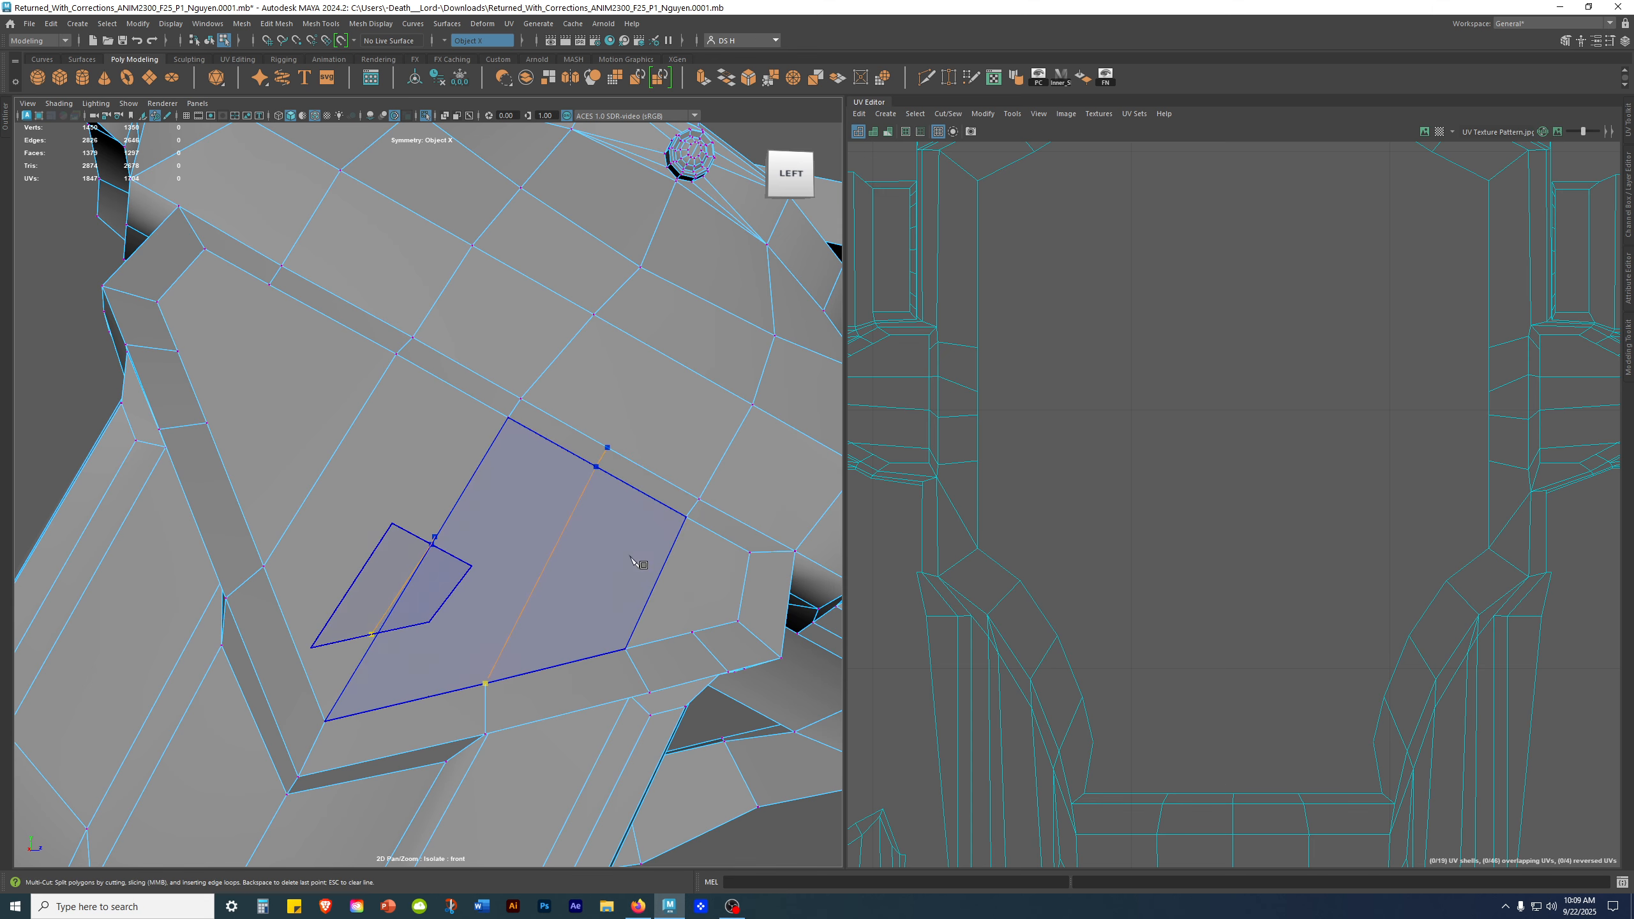
scroll(315, 547, "down", 6)
scroll(315, 547, "up", 2)
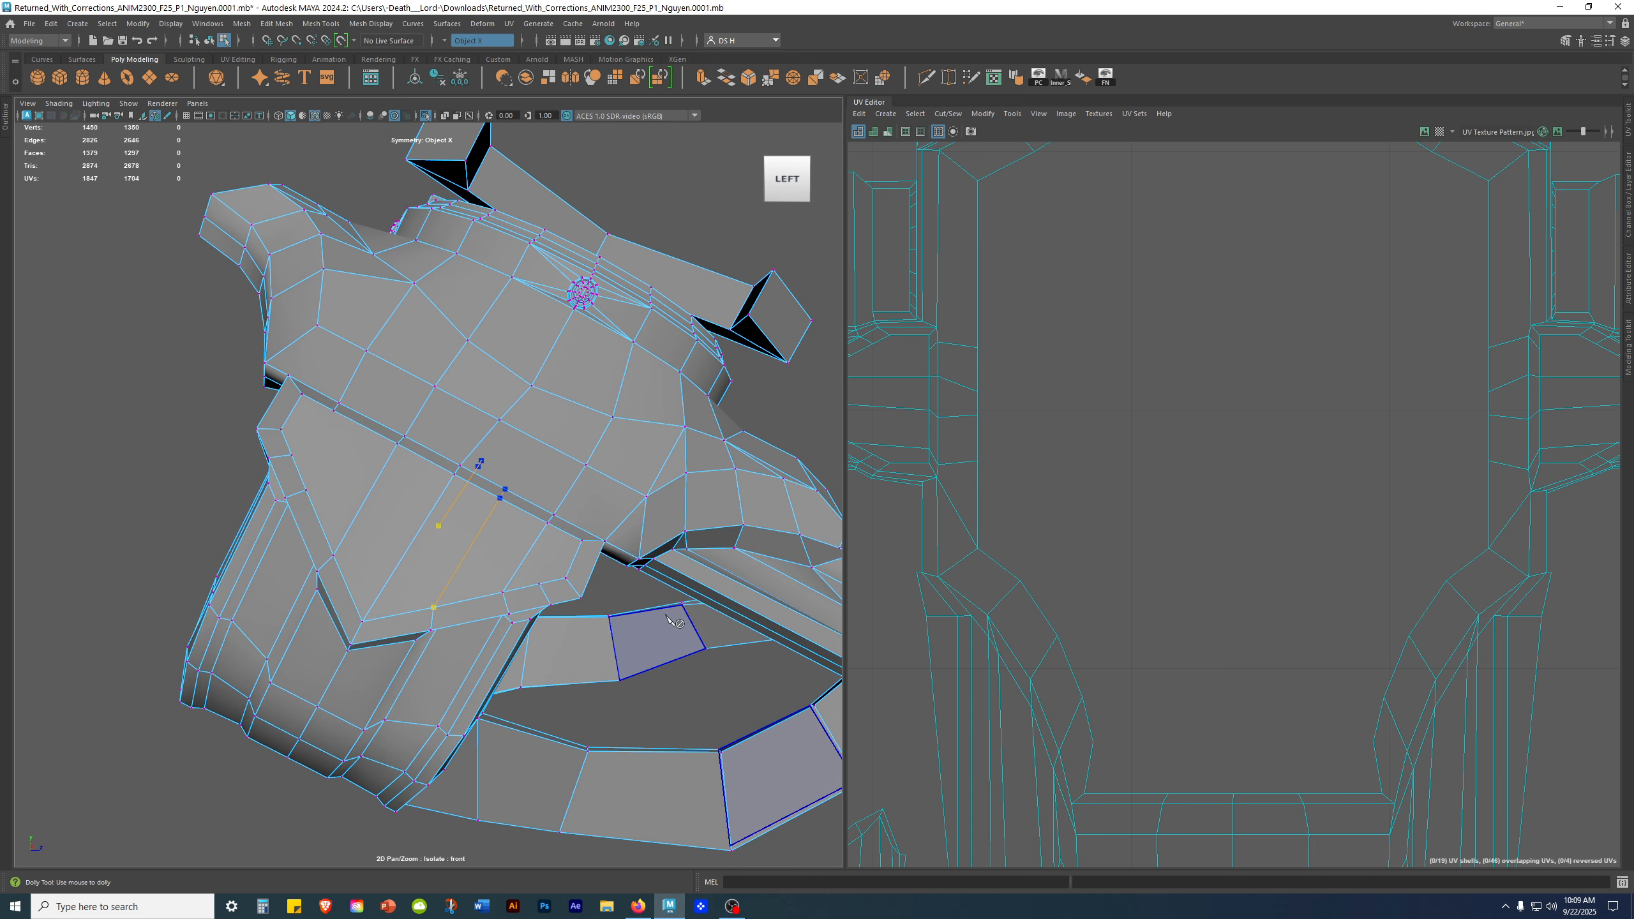
key("F10")
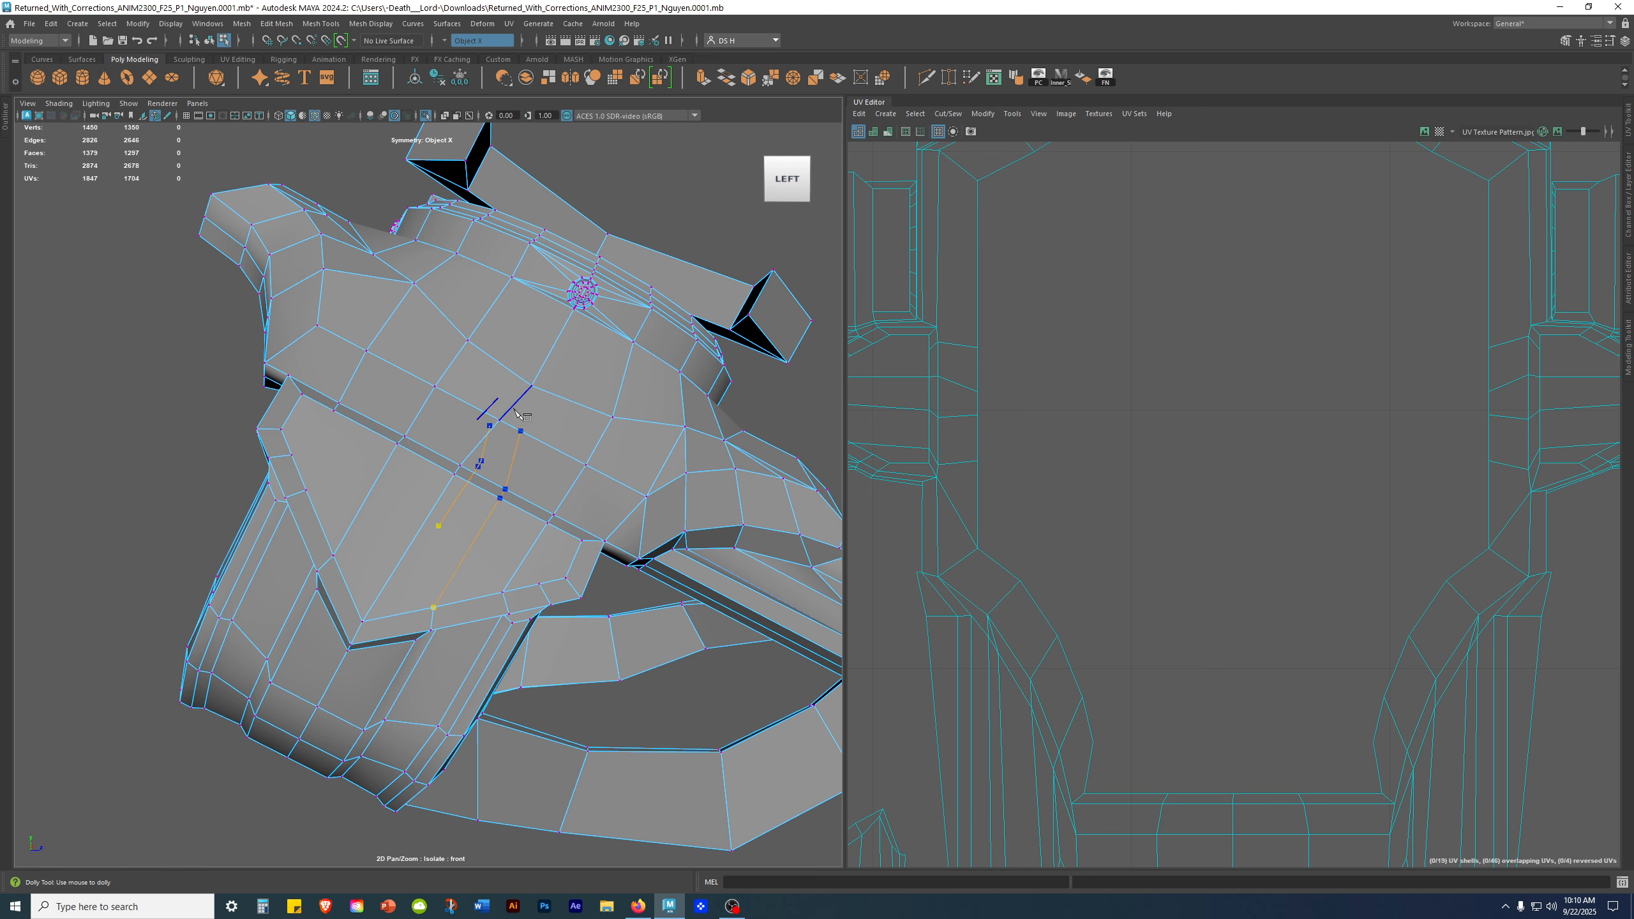
key("q")
left_click_drag(559, 450, 565, 482, "alt")
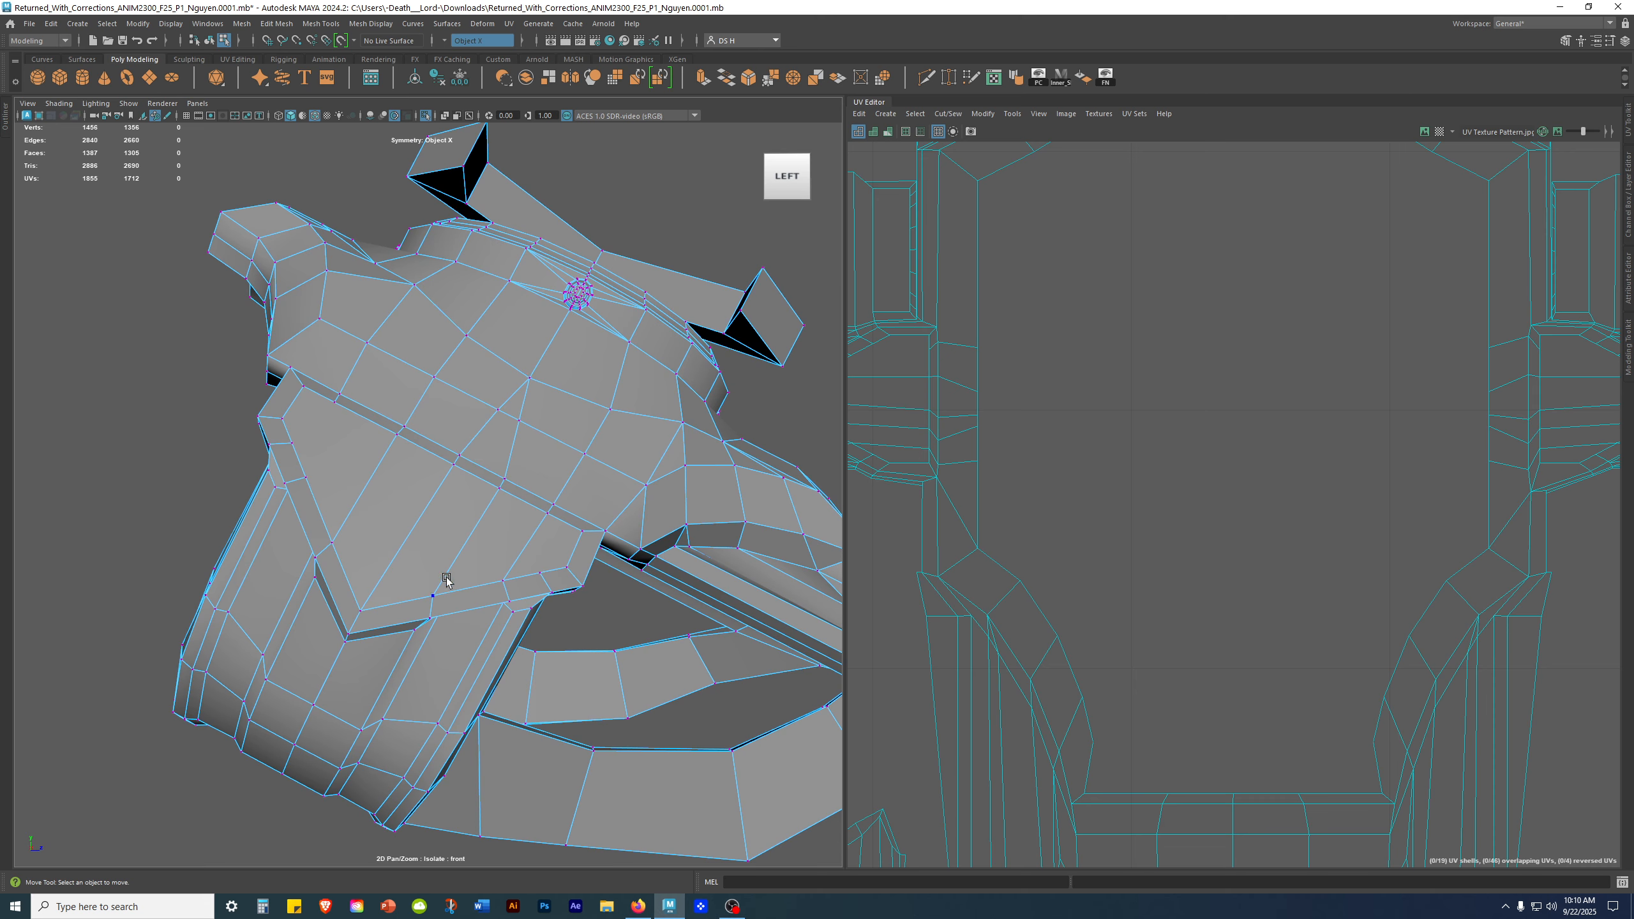
Step: Merge the new body vertex above the rim with its neighbouring vertex and clear the selection
left_click_drag(508, 384, 602, 489, "alt")
left_click_drag(536, 430, 655, 600, "alt")
left_click_drag(462, 459, 572, 501, "alt")
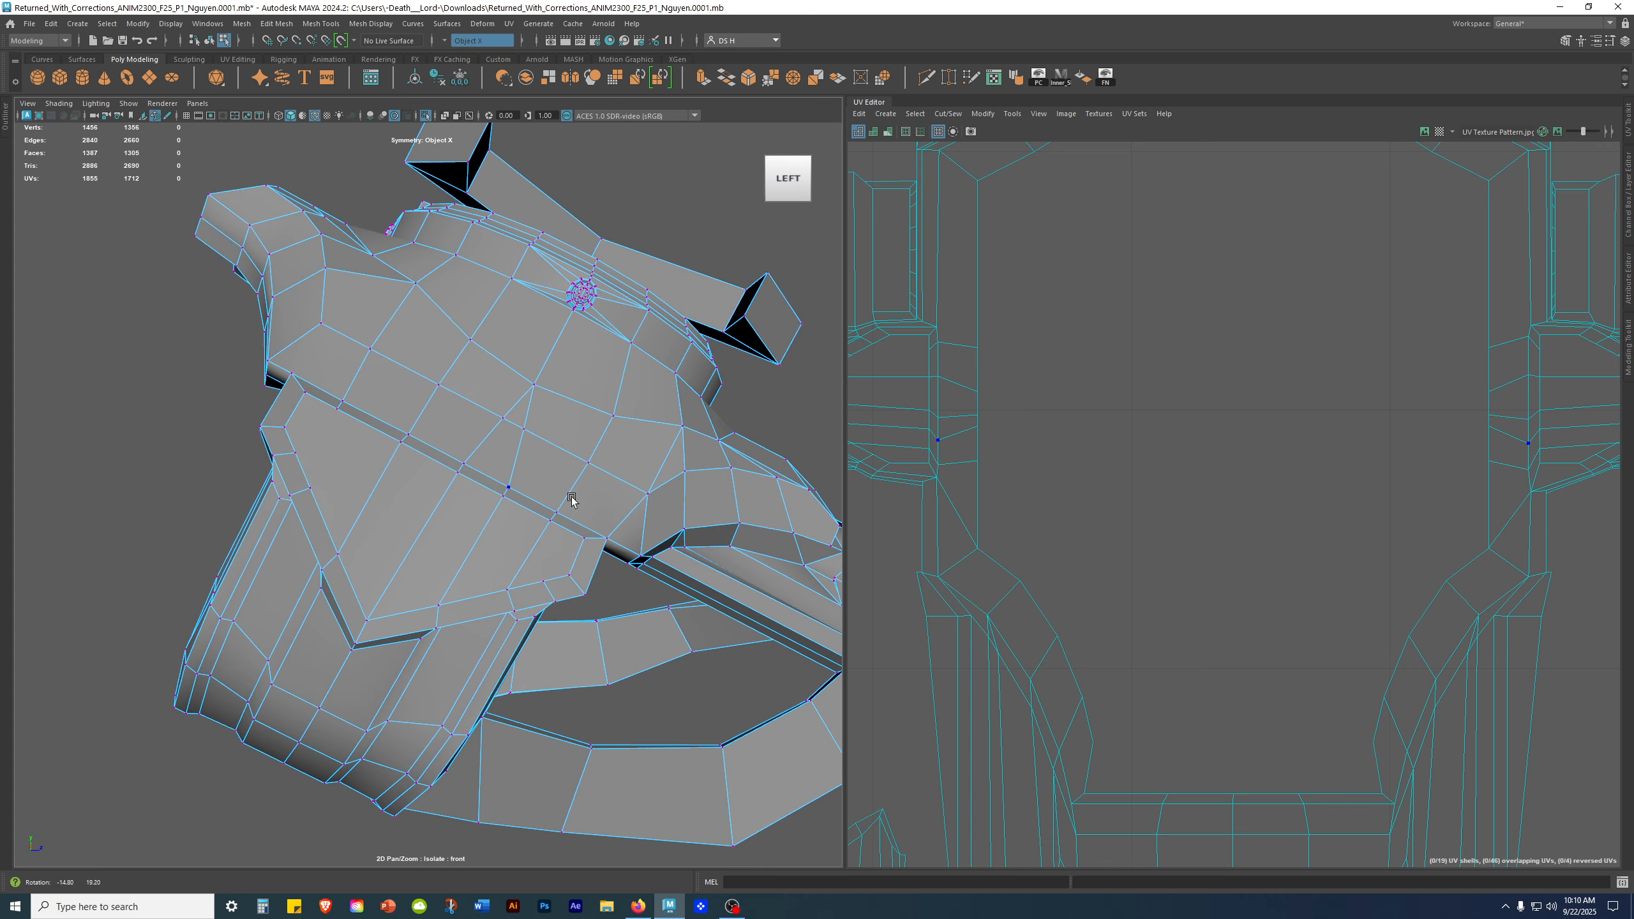
left_click(491, 412)
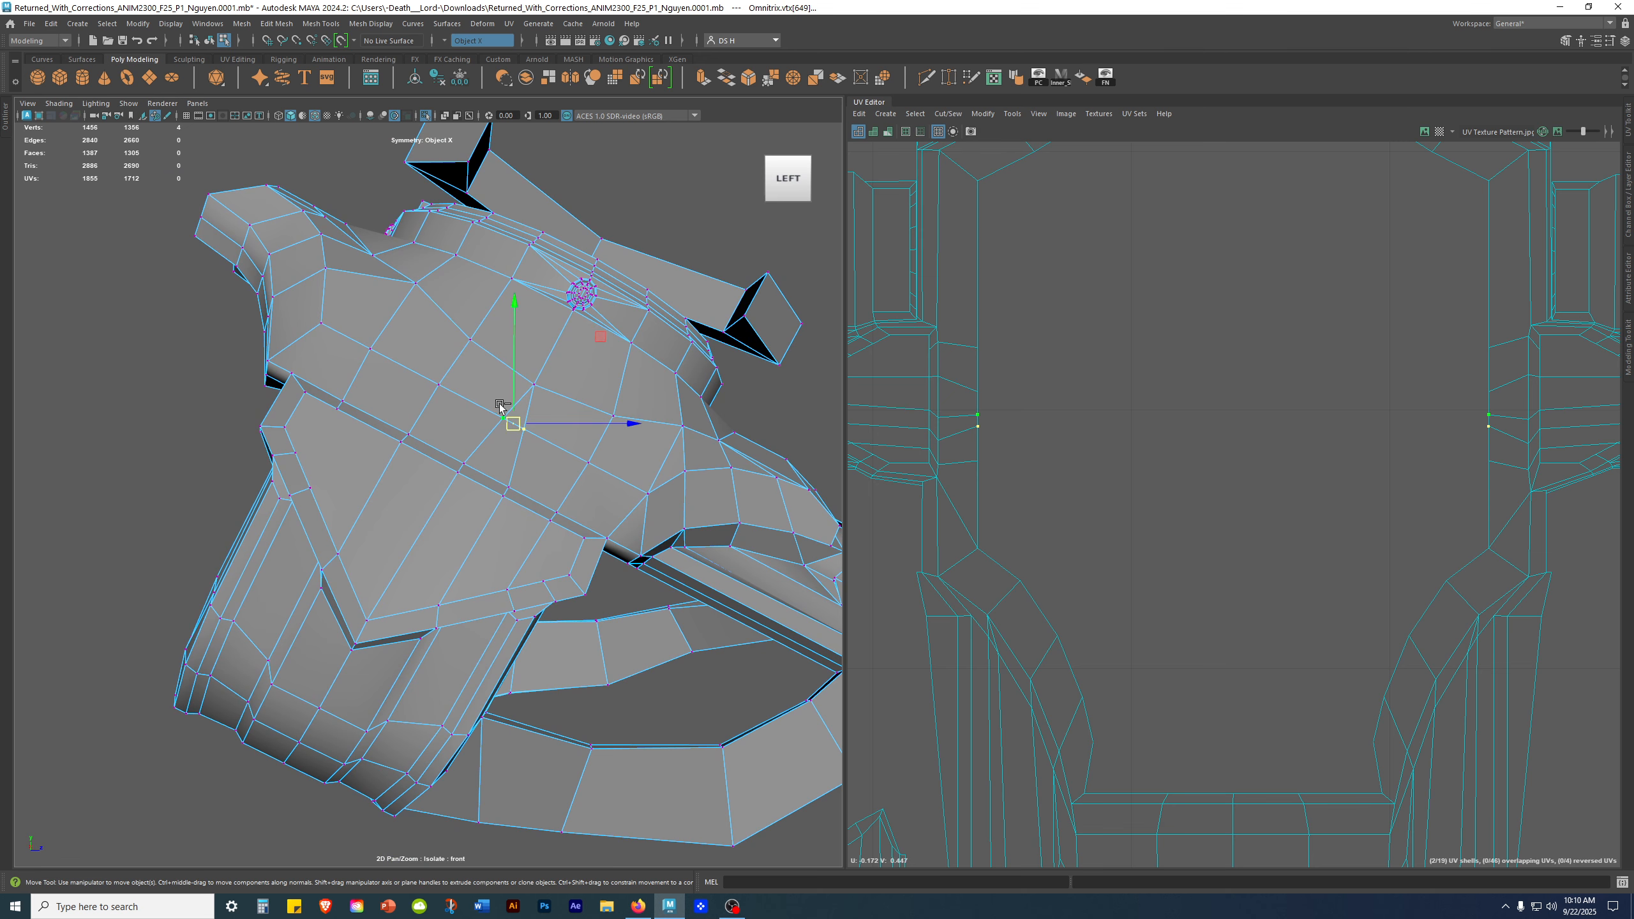
right_click_drag(428, 379, 441, 179, "shift")
left_click(163, 412)
Step: Cut an extra edge between existing vertices around the rear underside of the side panel's border
left_click_drag(555, 393, 584, 315, "alt")
right_click(537, 453)
left_click_drag(521, 512, 653, 548, "alt")
right_click_drag(653, 547, 845, 633, "alt")
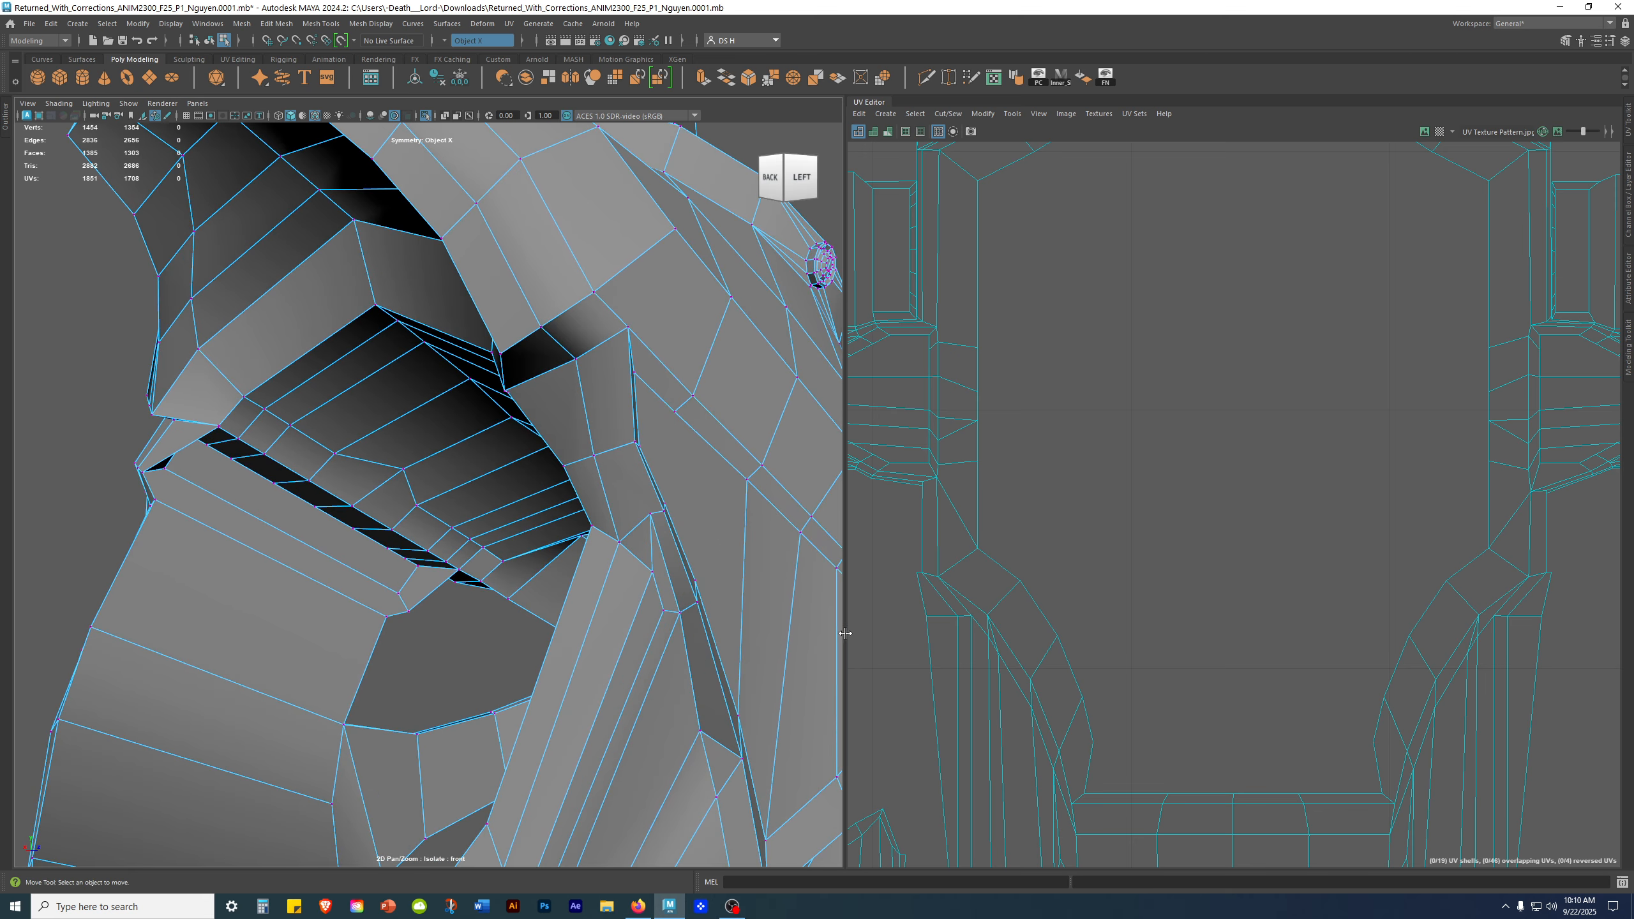
left_click_drag(650, 578, 511, 589, "alt")
right_click_drag(511, 589, 671, 643, "alt")
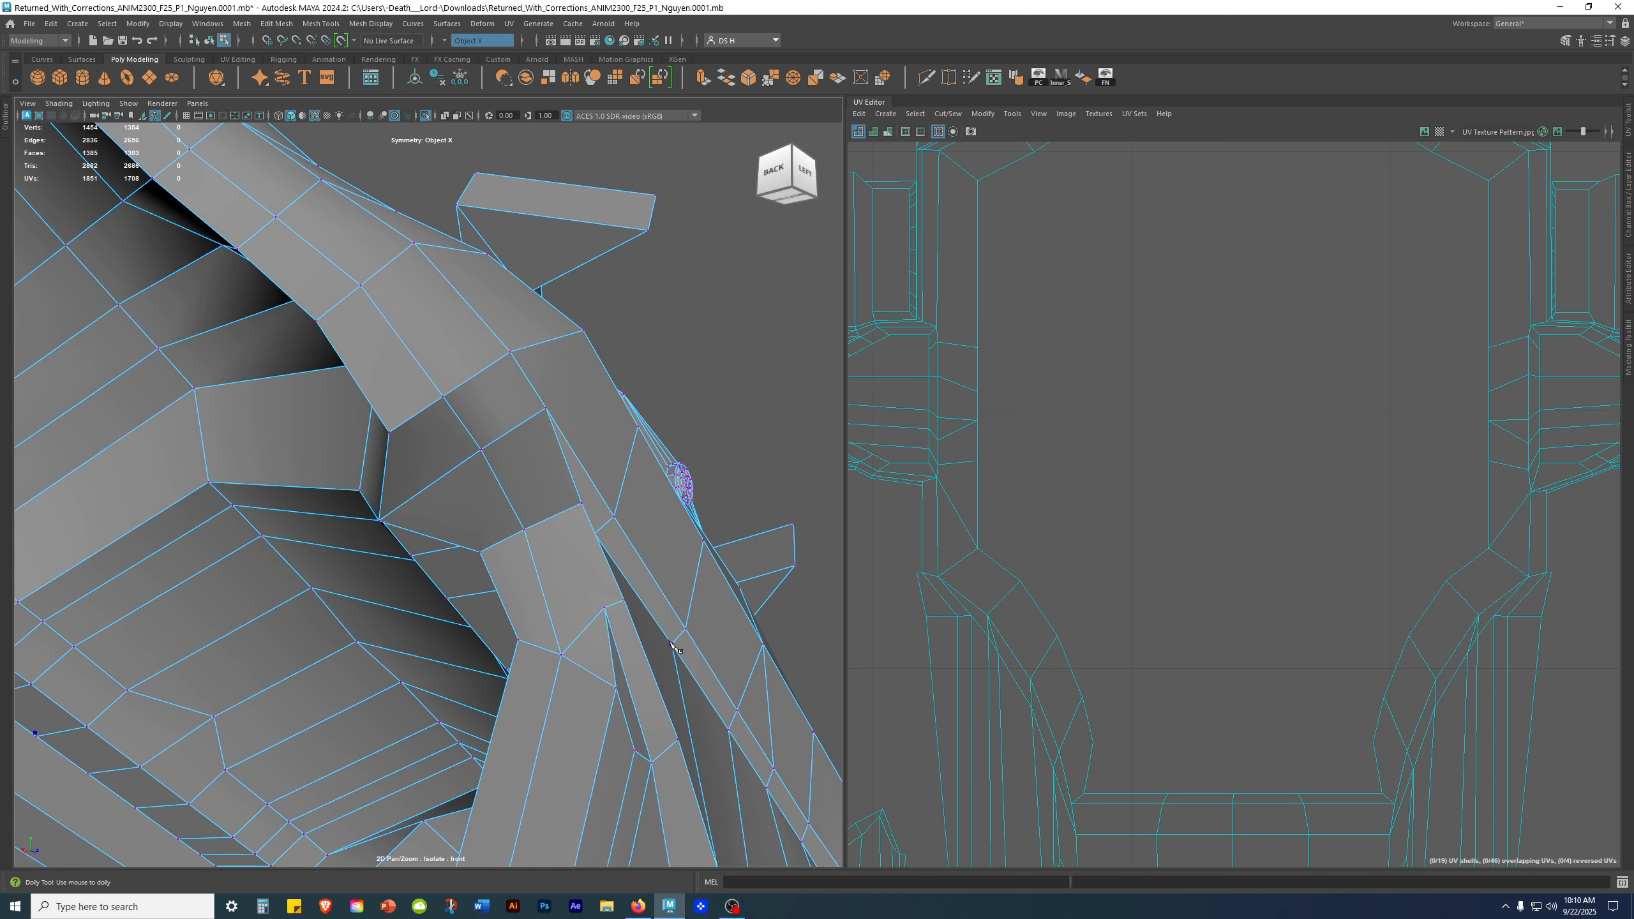
left_click_drag(614, 635, 601, 589, "alt")
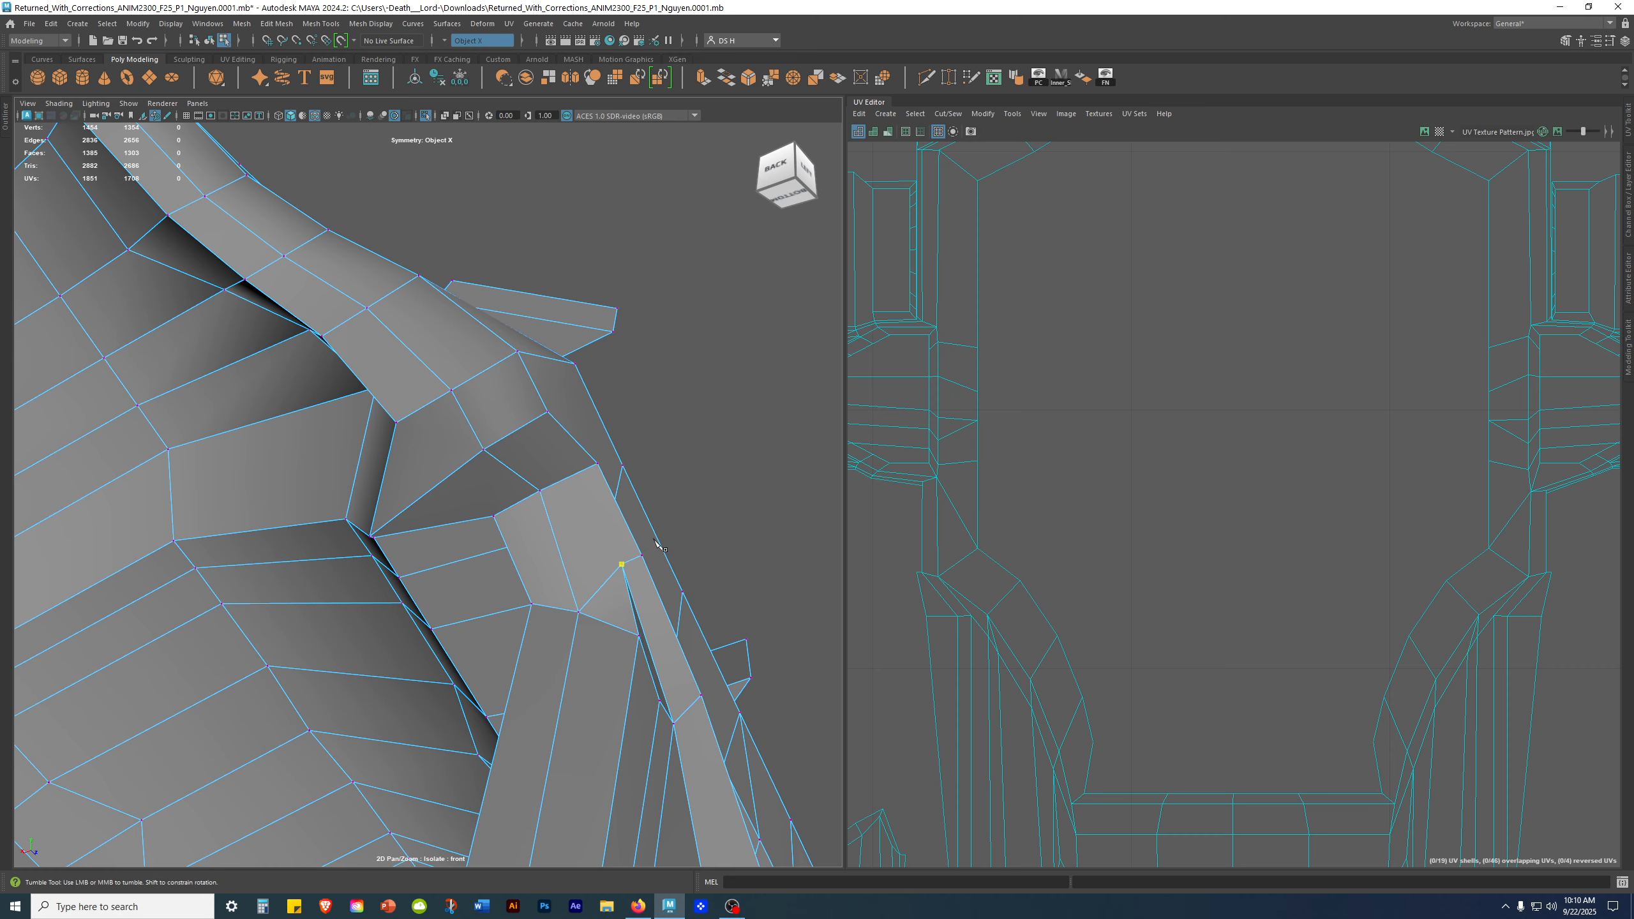
left_click_drag(685, 654, 631, 679, "alt")
right_click_drag(631, 679, 446, 586, "alt")
right_click_drag(213, 593, 544, 586, "alt")
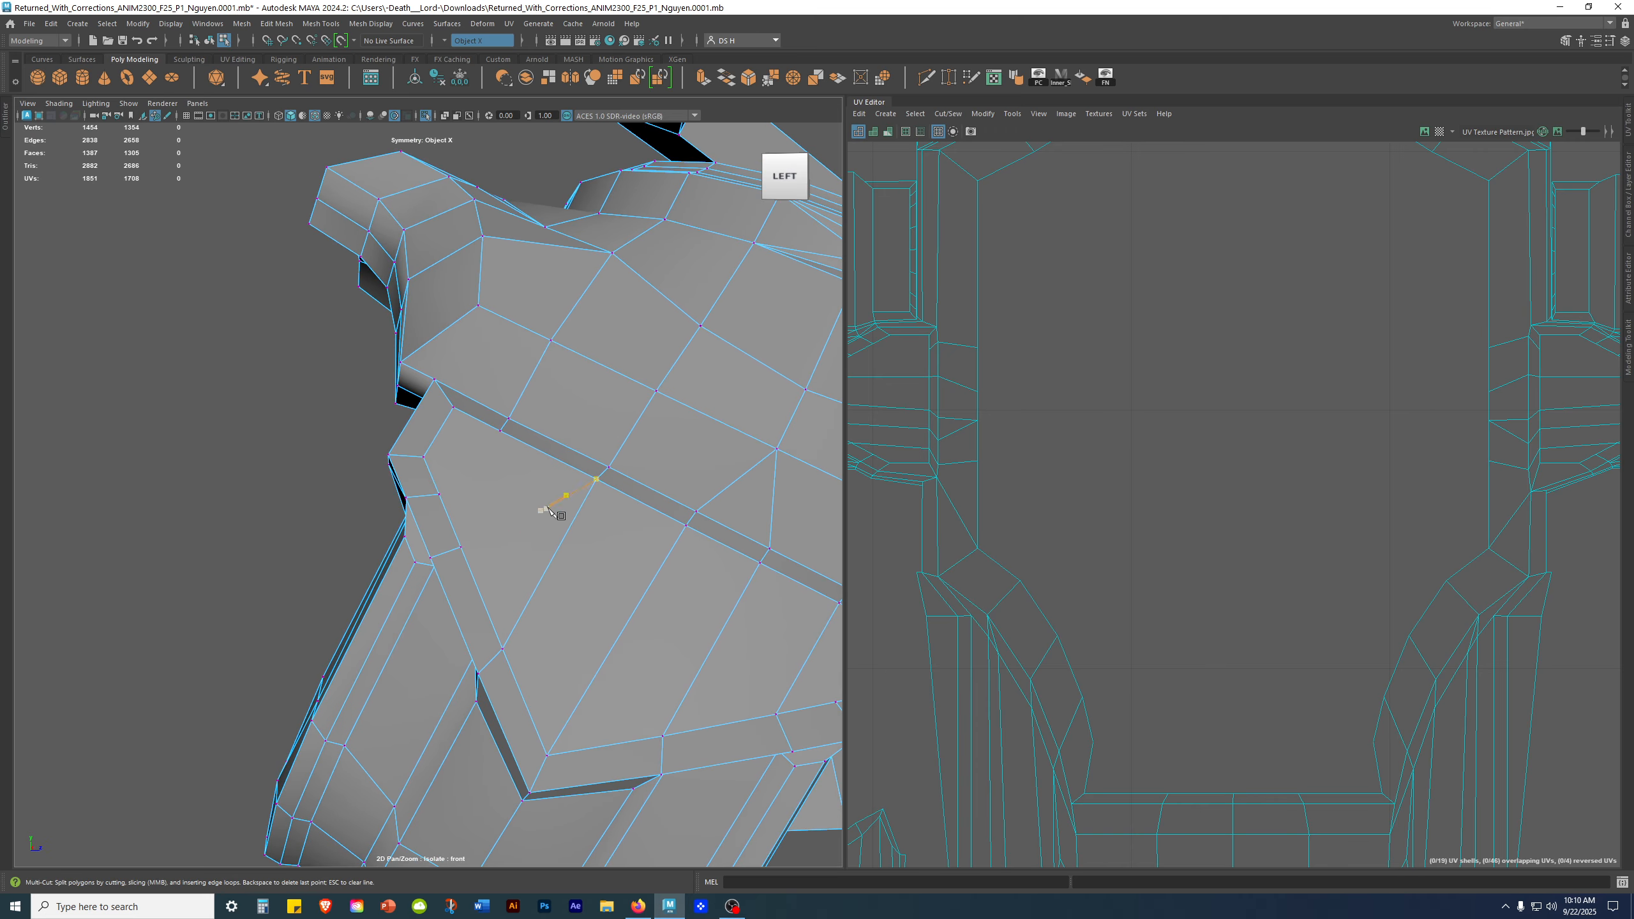
Step: Merge the two neighbouring vertices on the side panel's rear inner border
right_click_drag(514, 528, 473, 515, "alt")
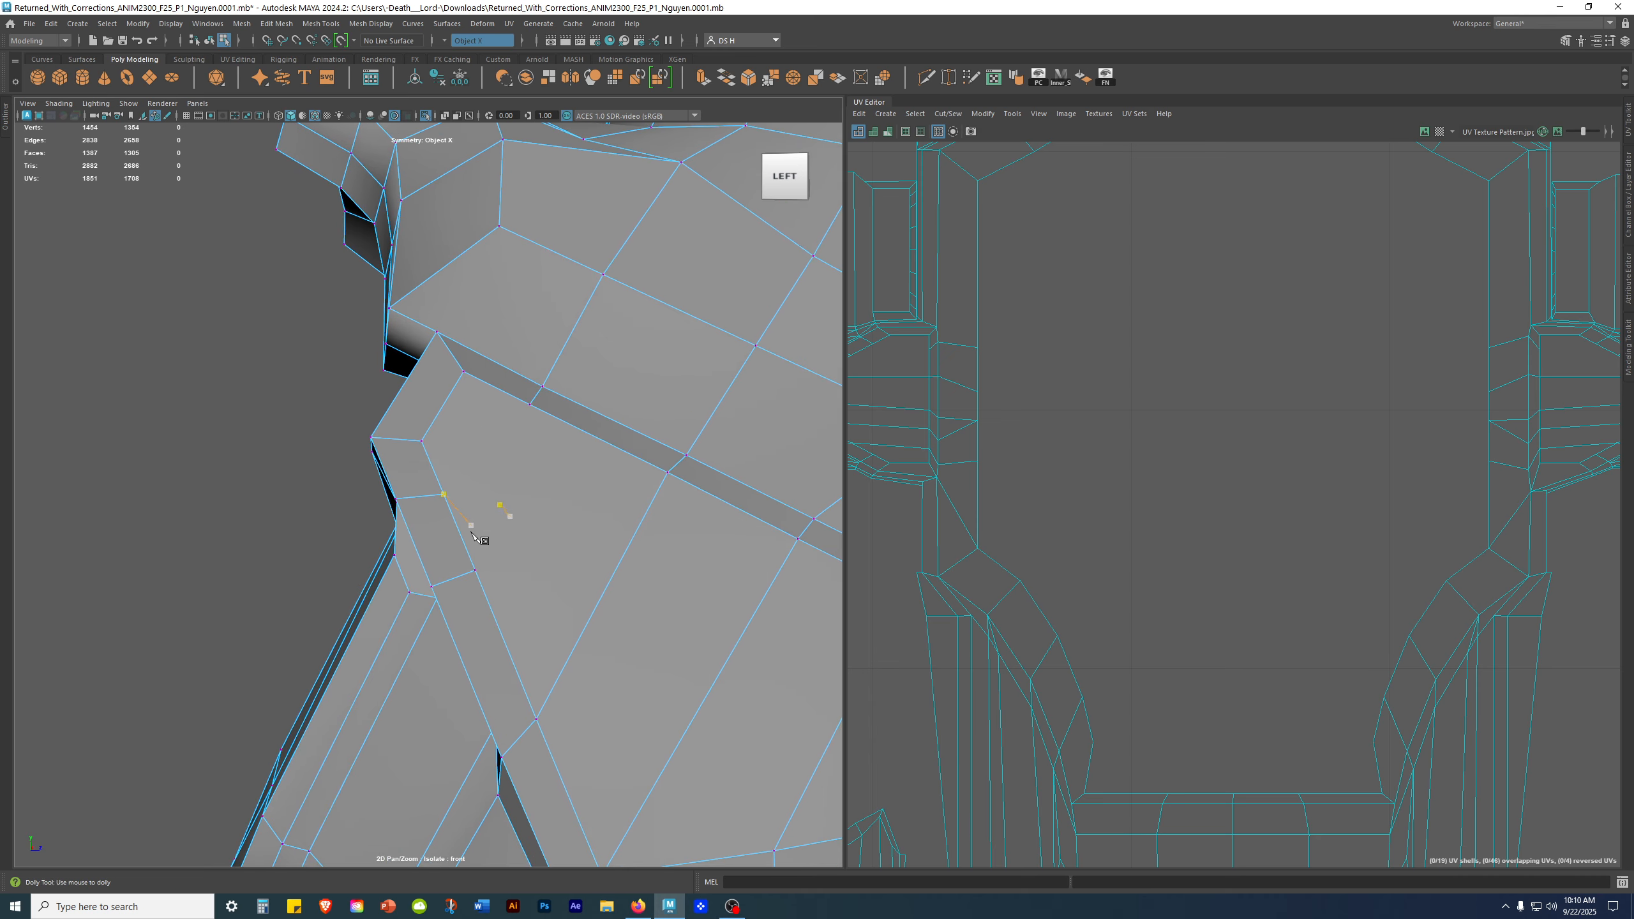
left_click_drag(494, 619, 594, 453, "alt")
left_click(401, 464)
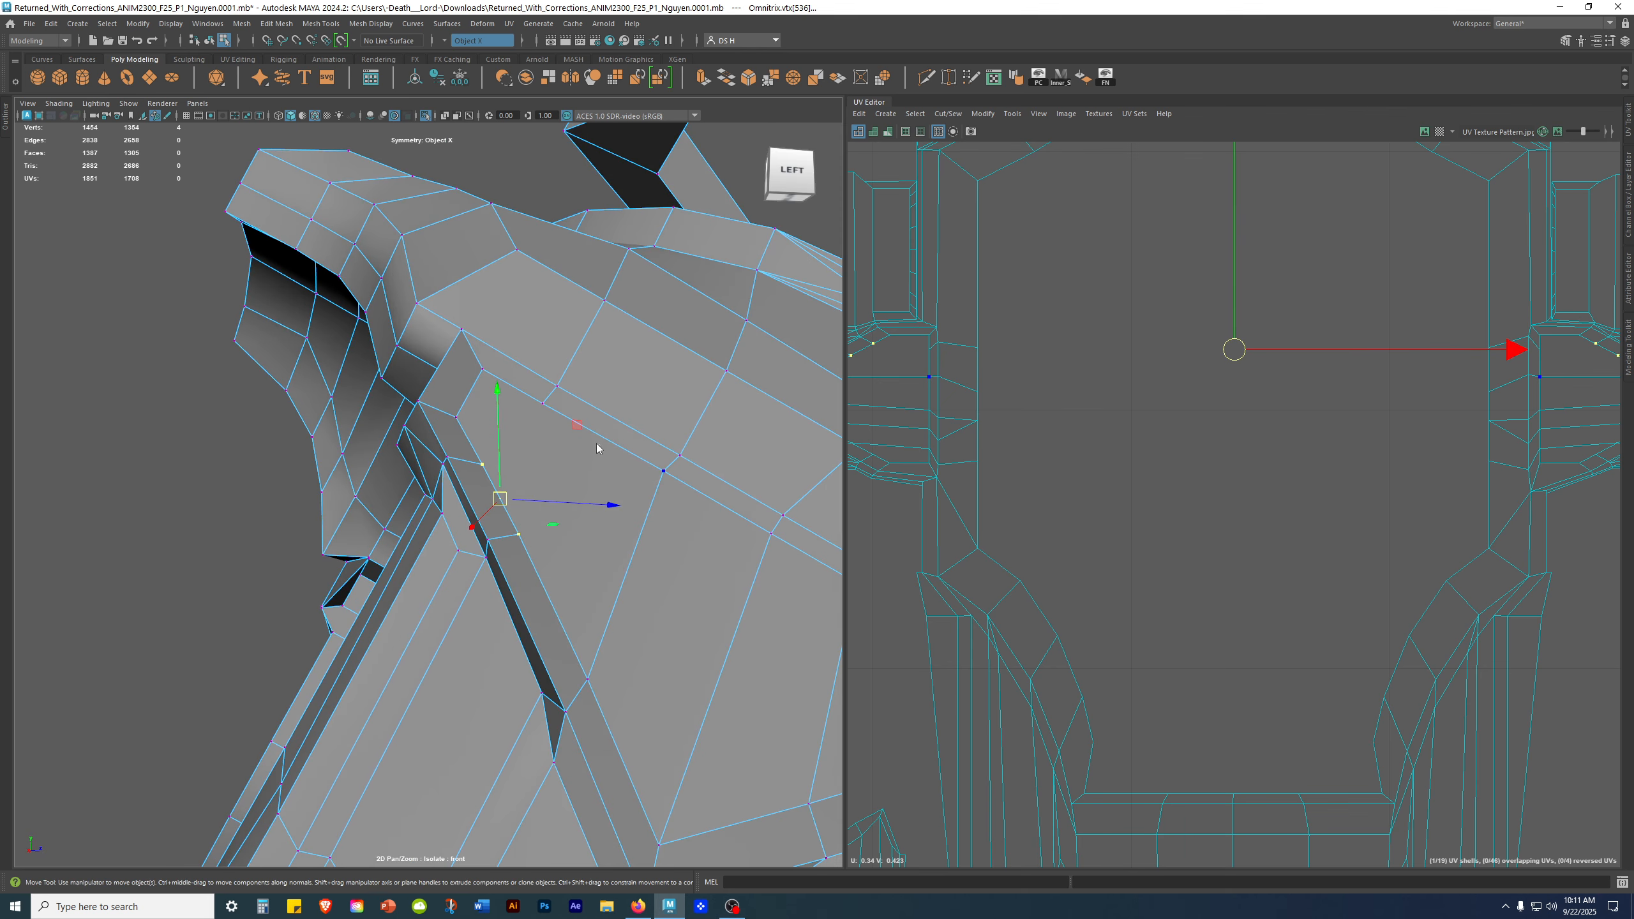
right_click(598, 447, "shift")
right_click_drag(597, 412, 620, 266, "shift")
Step: Cut an edge from the merged rear border vertex to the nearest vertex on the side panel's upper border
left_click_drag(621, 266, 508, 589, "alt")
left_click(409, 589)
mouse_move(409, 589)
left_mouse_down("alt")
mouse_move(492, 560)
mouse_move(418, 596)
left_mouse_up("alt")
right_click_drag(496, 518, 2, 501, "shift")
left_click(395, 623)
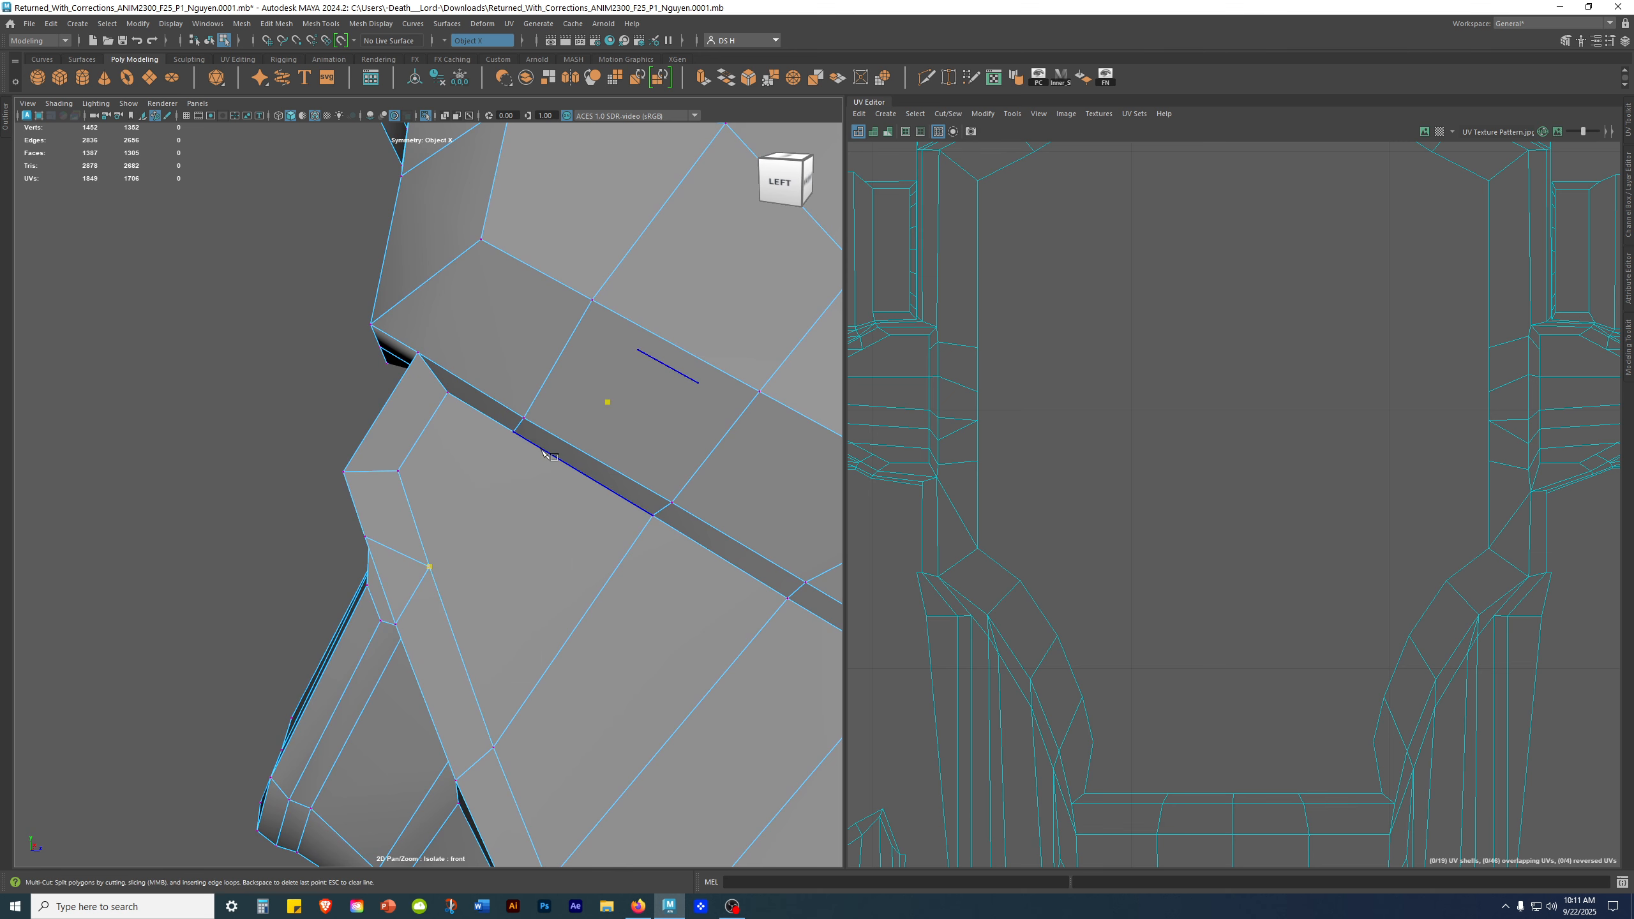
scroll(408, 491, "down", 5)
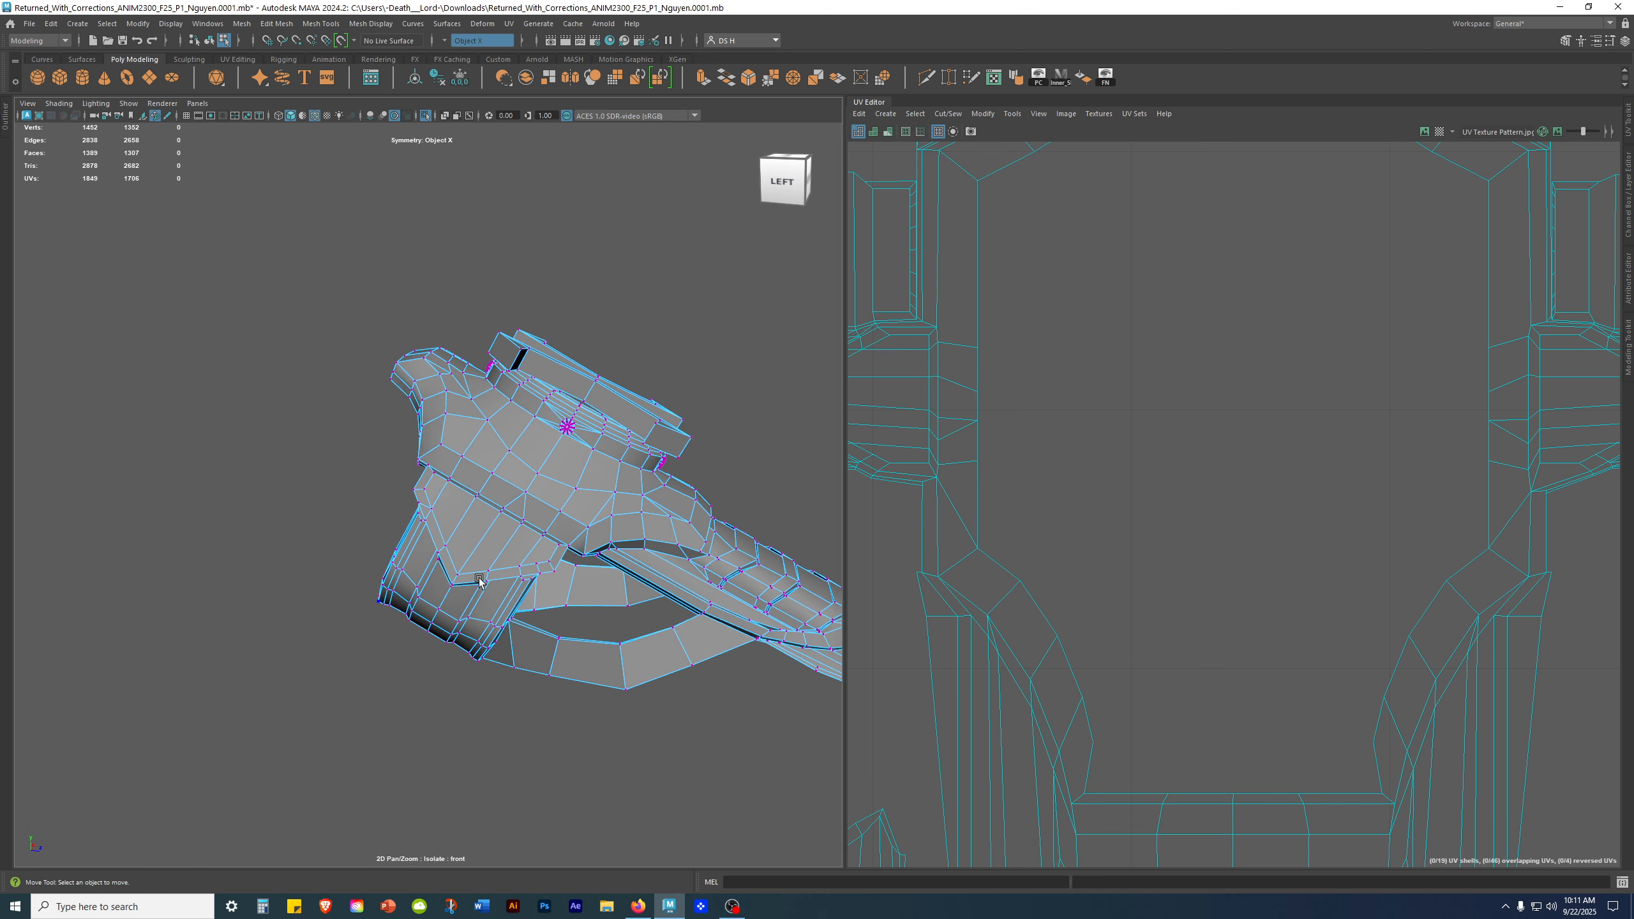
Step: Weld two neighbouring vertices on the side panel's lower inner border near its front corner with Target Weld
left_click_drag(516, 628, 525, 604, "alt")
right_click_drag(525, 604, 725, 649, "alt")
middle_click_drag(725, 649, 425, 529, "alt")
left_click_drag(459, 549, 476, 515, "alt")
right_click_drag(502, 540, 642, 605, "alt")
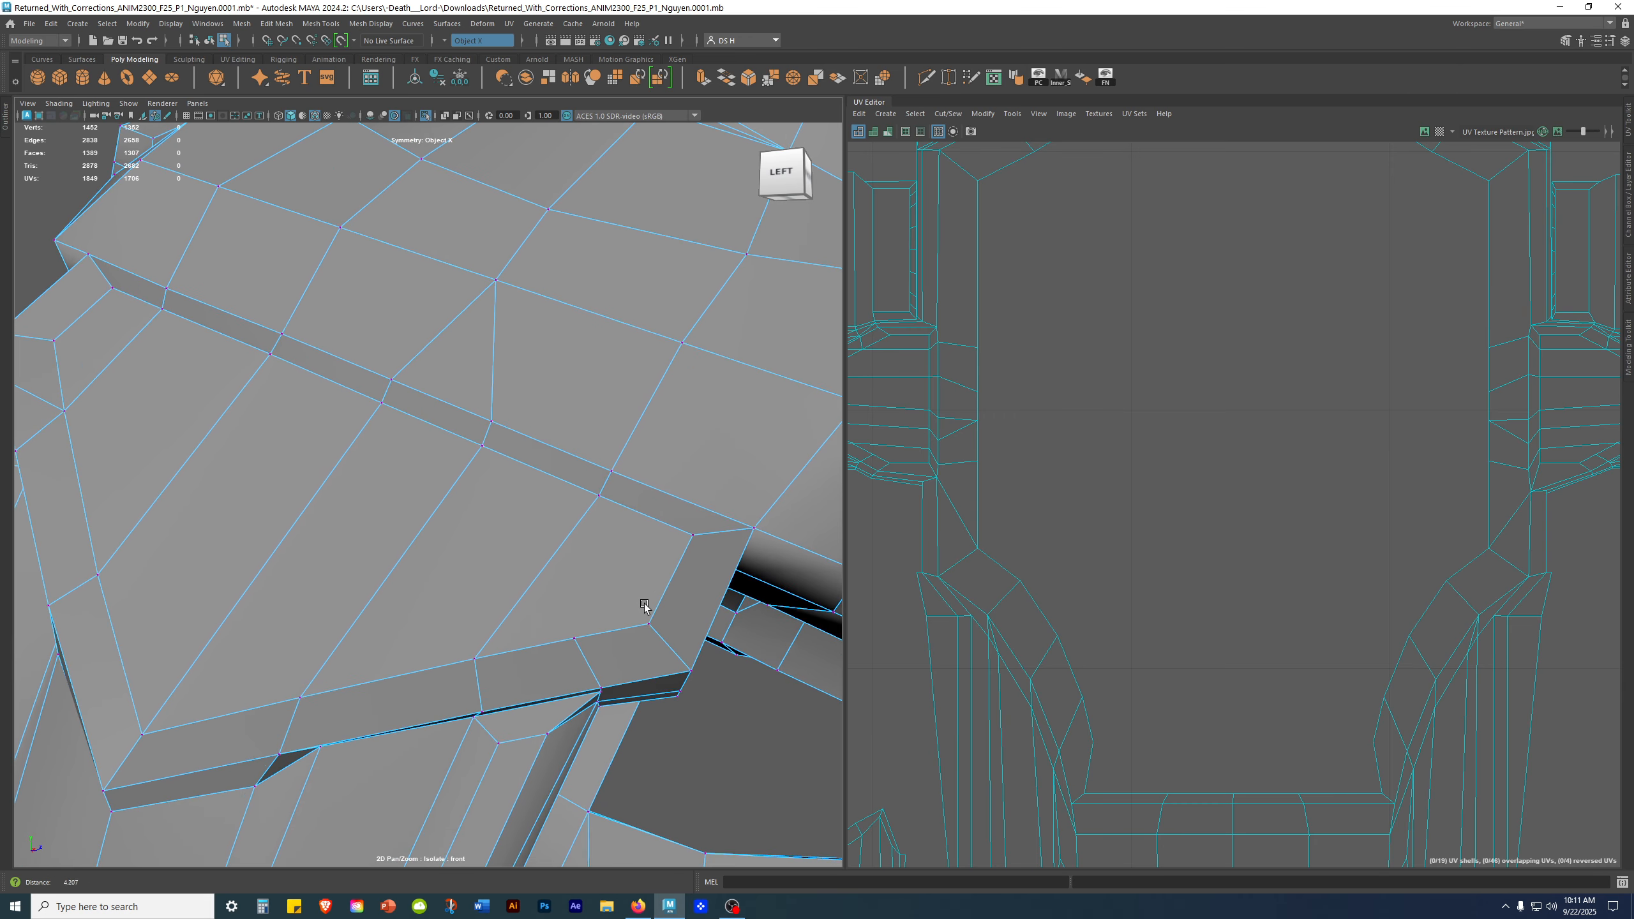
middle_click_drag(642, 605, 482, 471, "alt")
left_click(379, 526)
right_click_drag(411, 450, 414, 366, "shift")
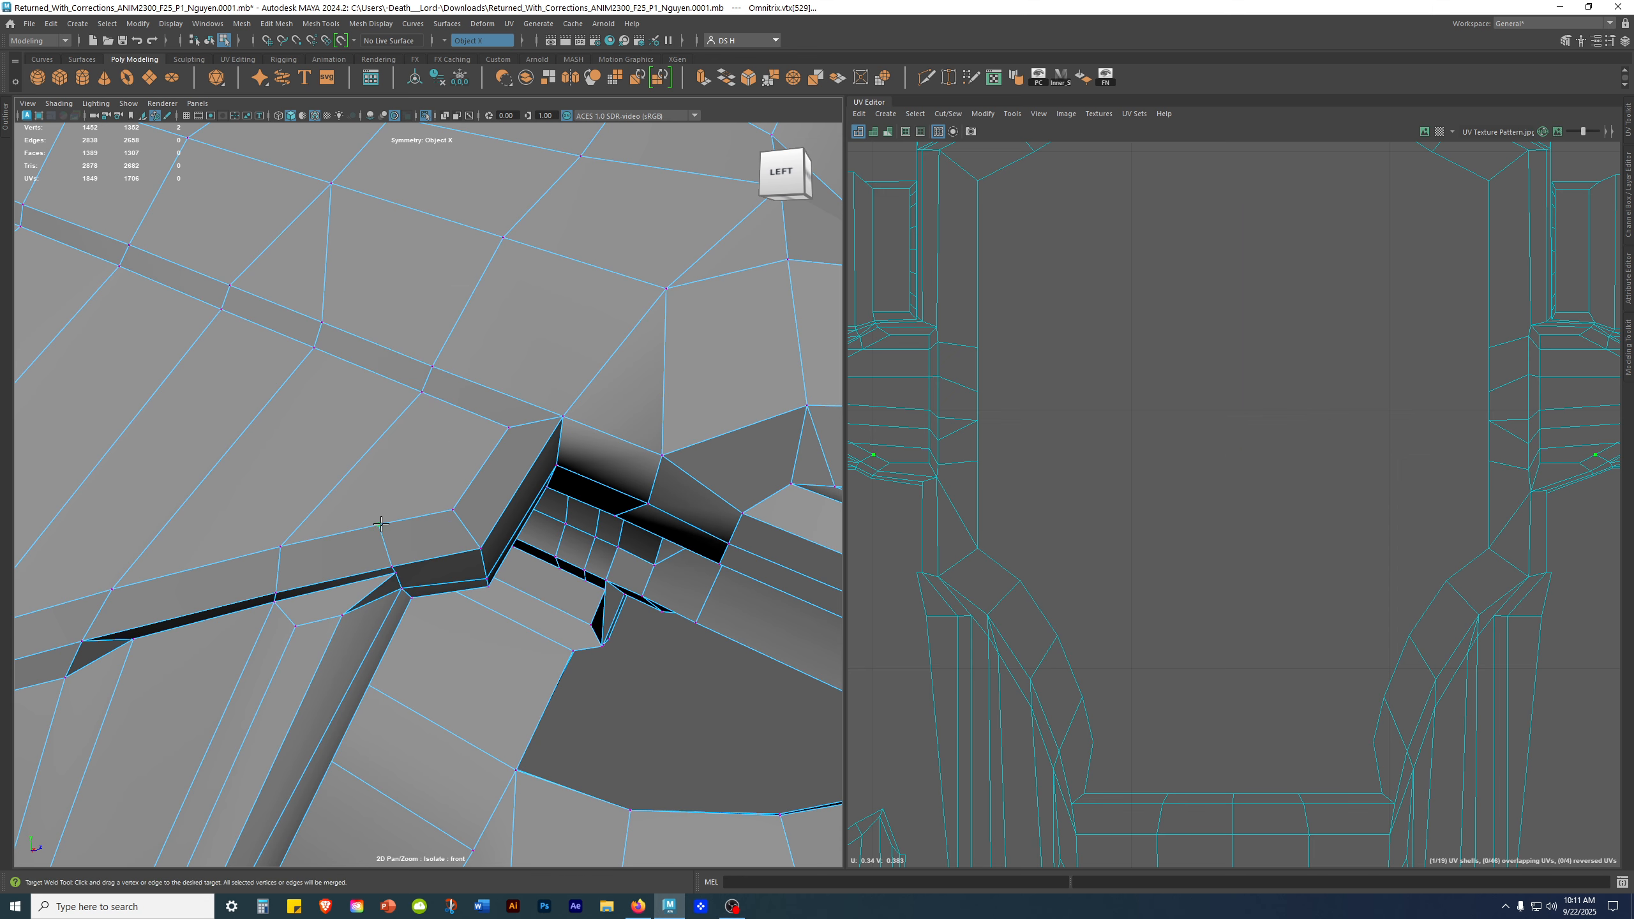
left_click_drag(499, 586, 559, 541, "alt")
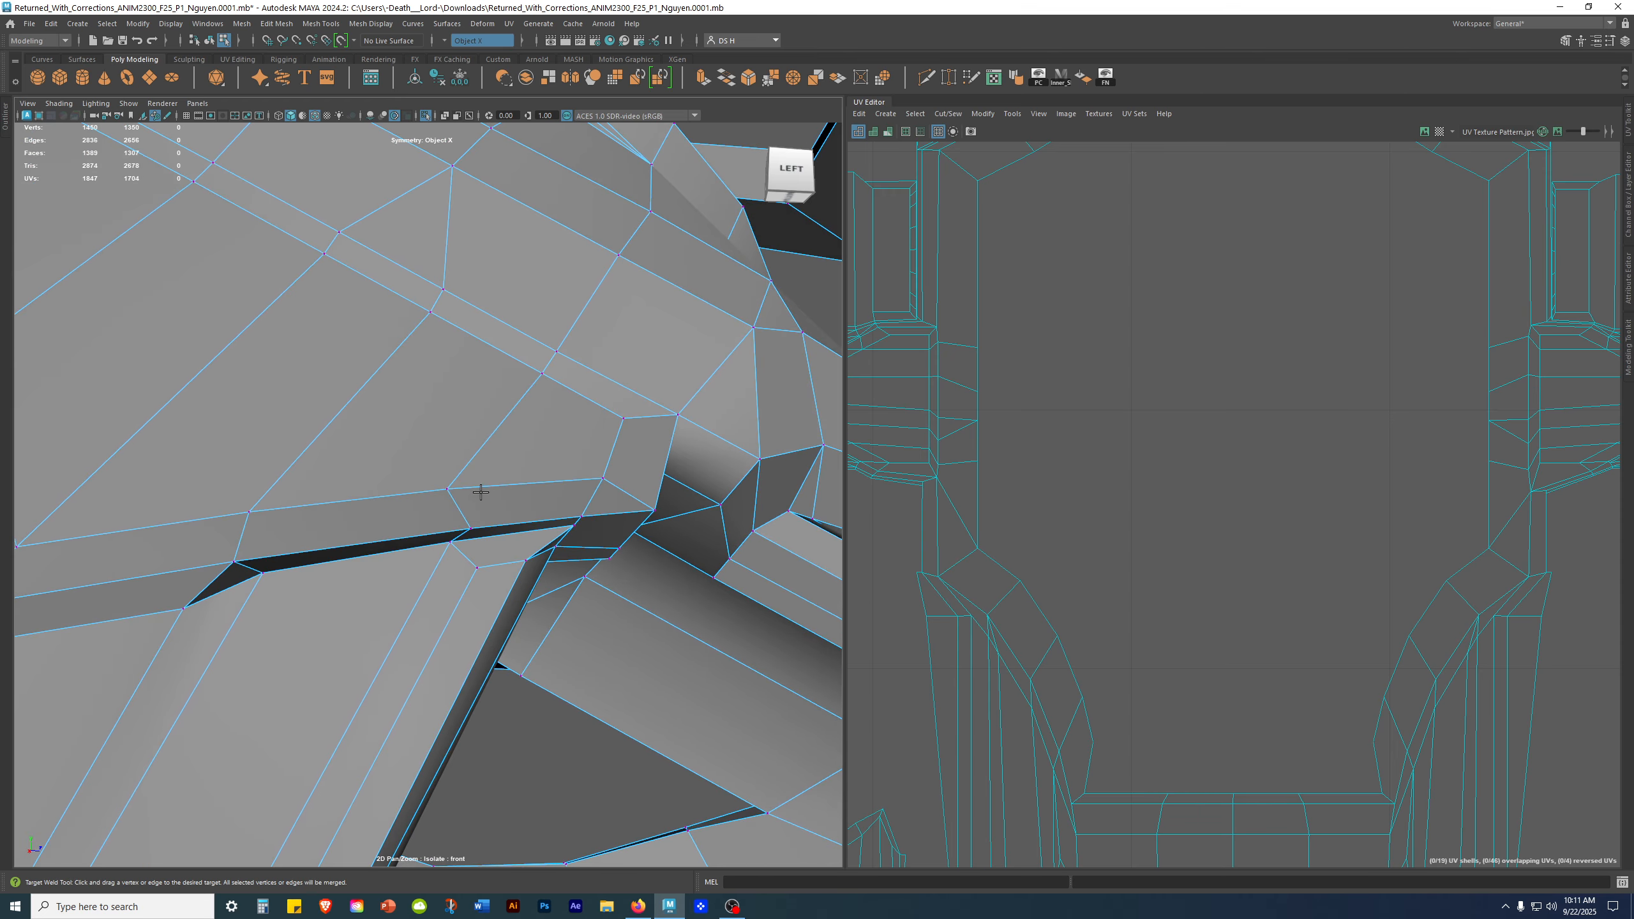
Step: Cut a new edge from the side panel's front border vertex on the underside of the model
left_click_drag(571, 474, 325, 351, "alt")
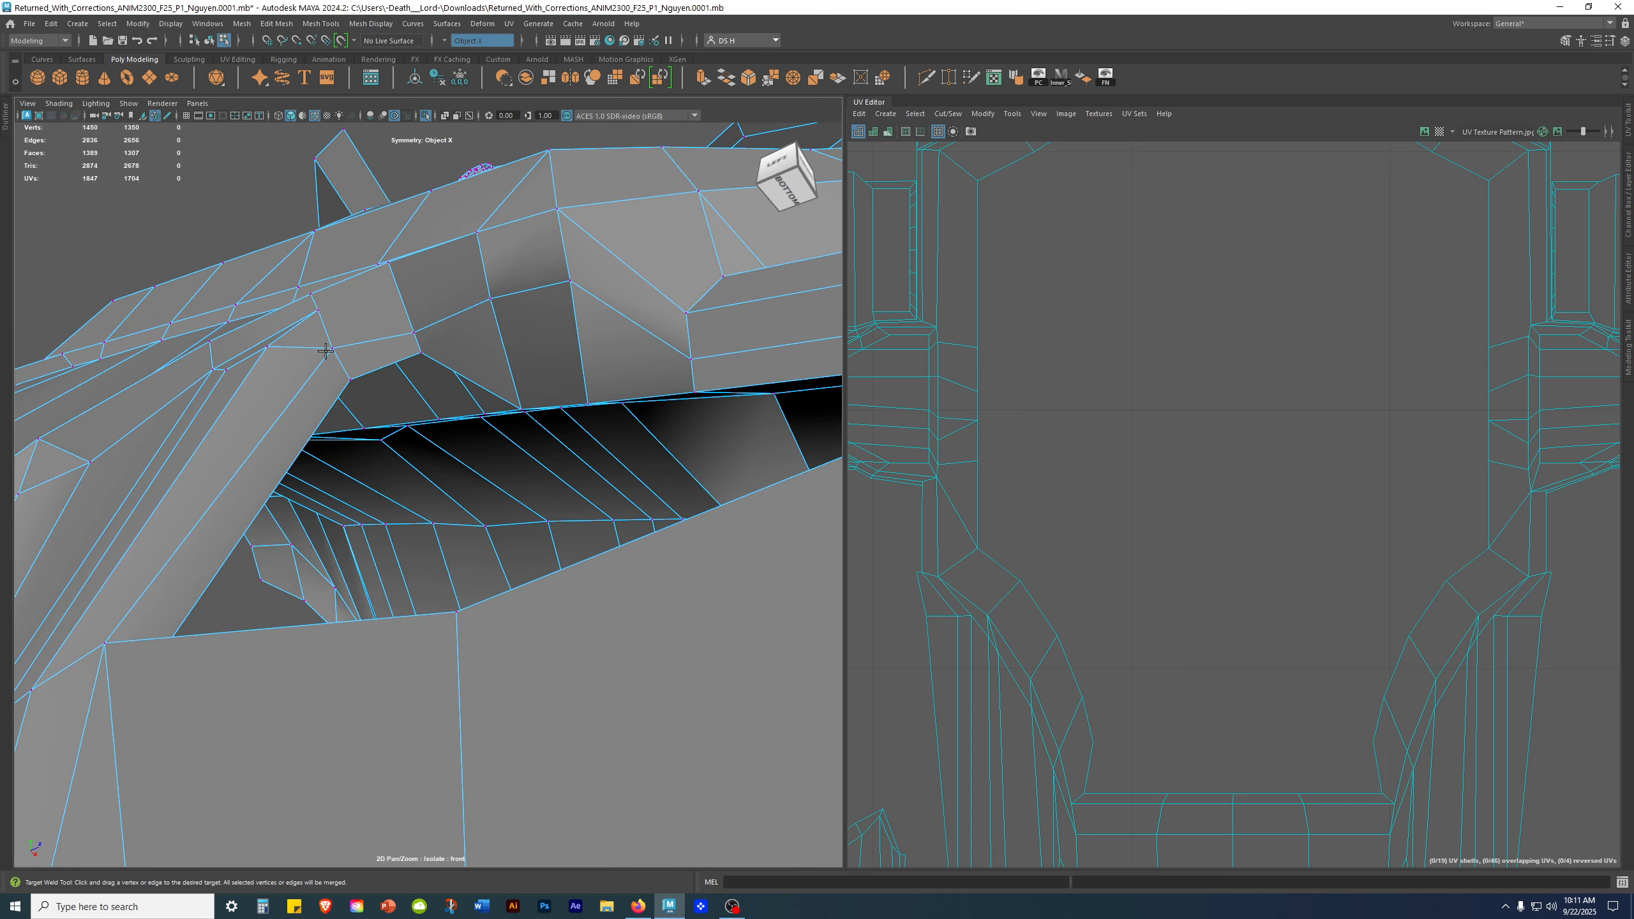
middle_click_drag(373, 341, 421, 415, "alt")
right_click_drag(421, 402, 111, 399, "shift")
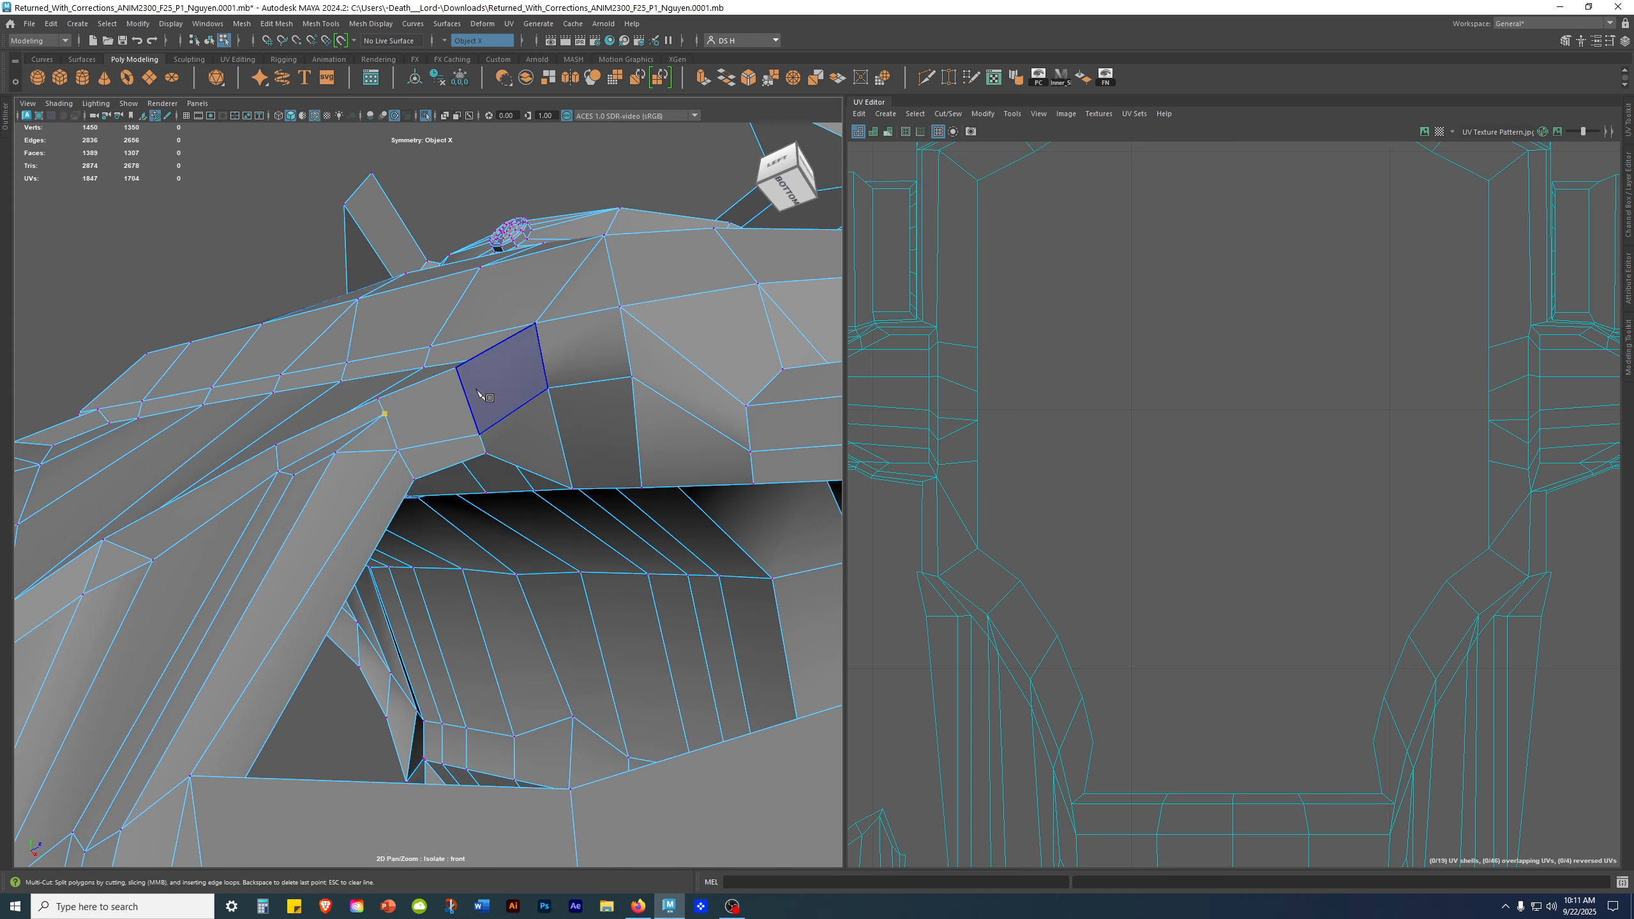
right_click_drag(657, 419, 514, 585, "alt")
left_click_drag(514, 585, 697, 499, "alt")
left_click_drag(412, 528, 333, 450, "alt")
left_click(531, 584)
Step: Try to delete the two connected edges meeting at the kinked vertex on the ribbed rear section
right_click_drag(336, 448, 310, 287)
left_click(460, 545)
key("4")
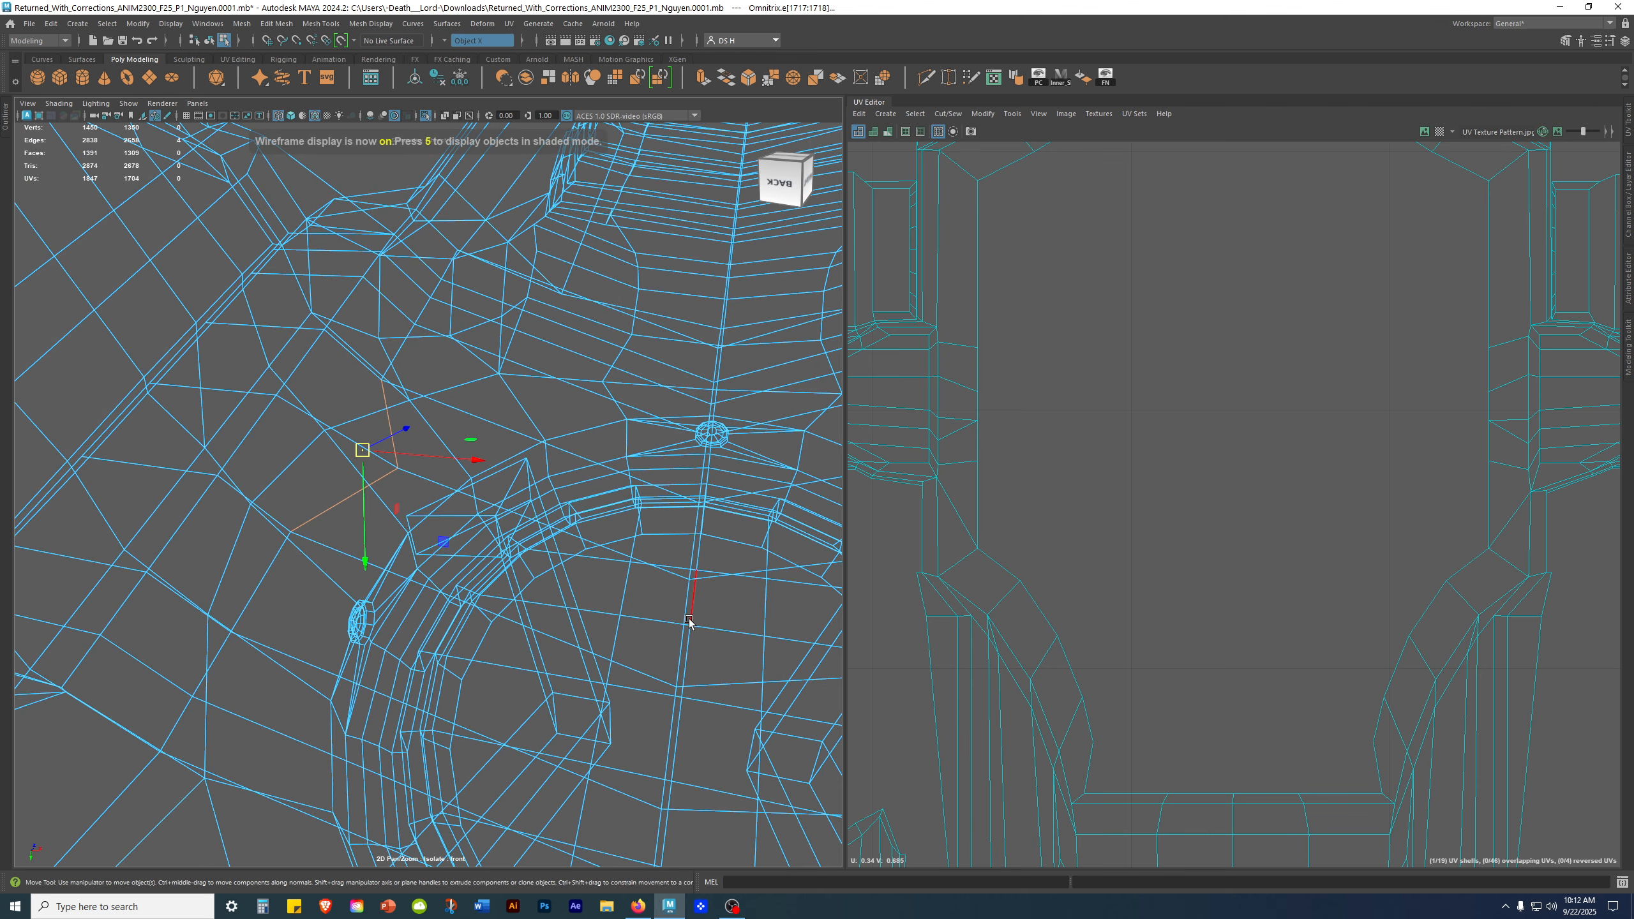
key("5")
right_click(508, 379, "shift")
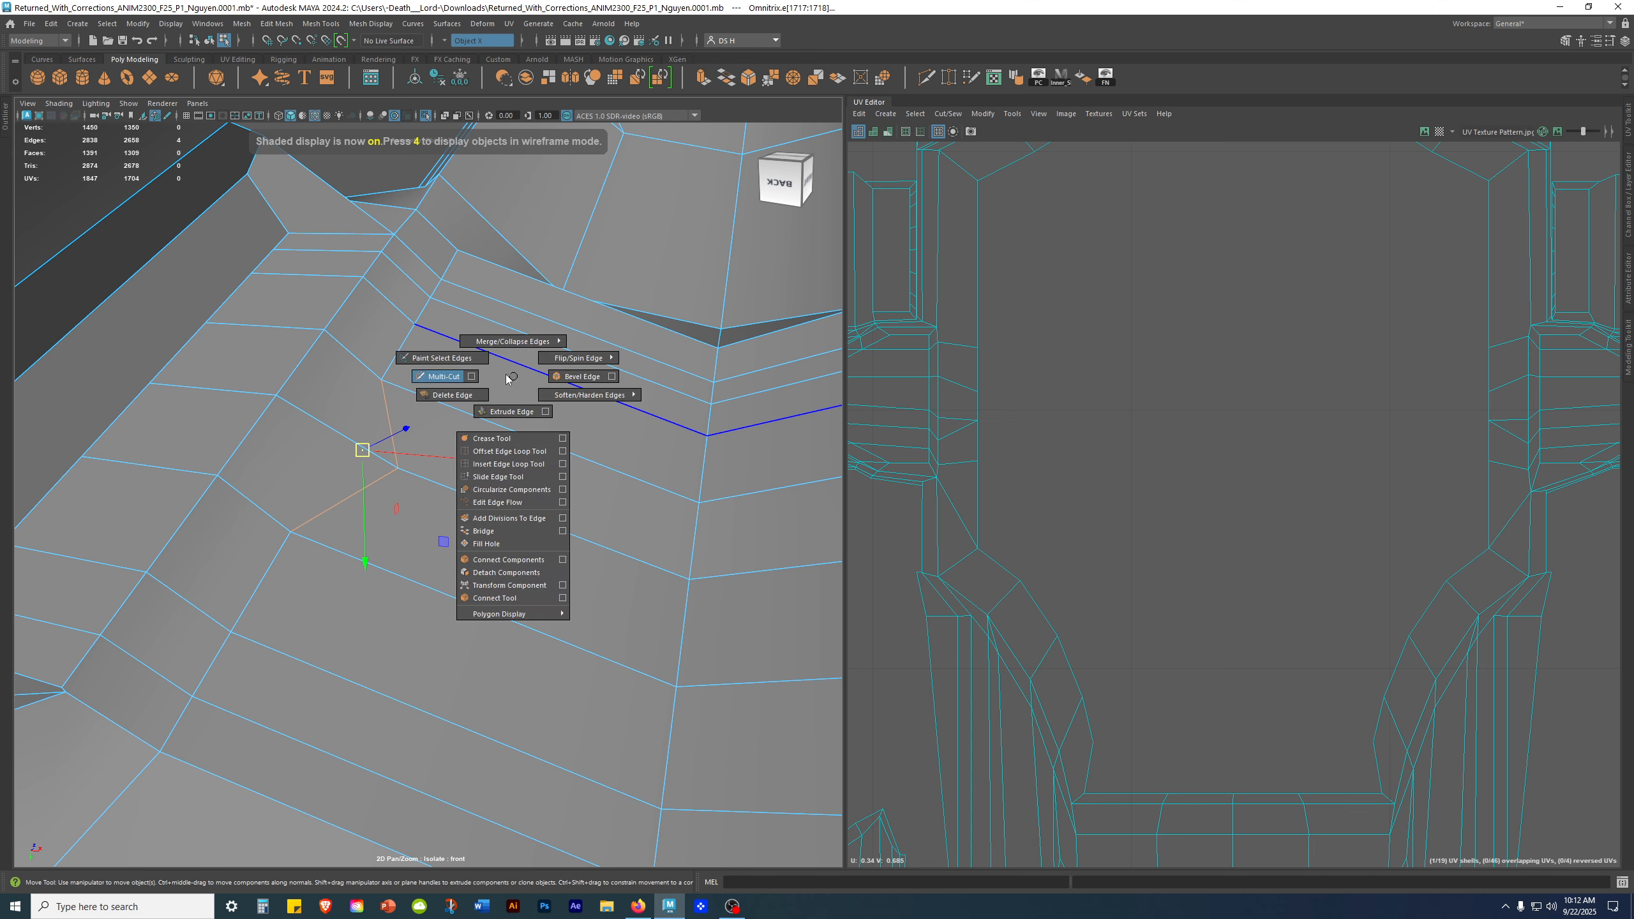
left_click(457, 406)
key("ctrl+z")
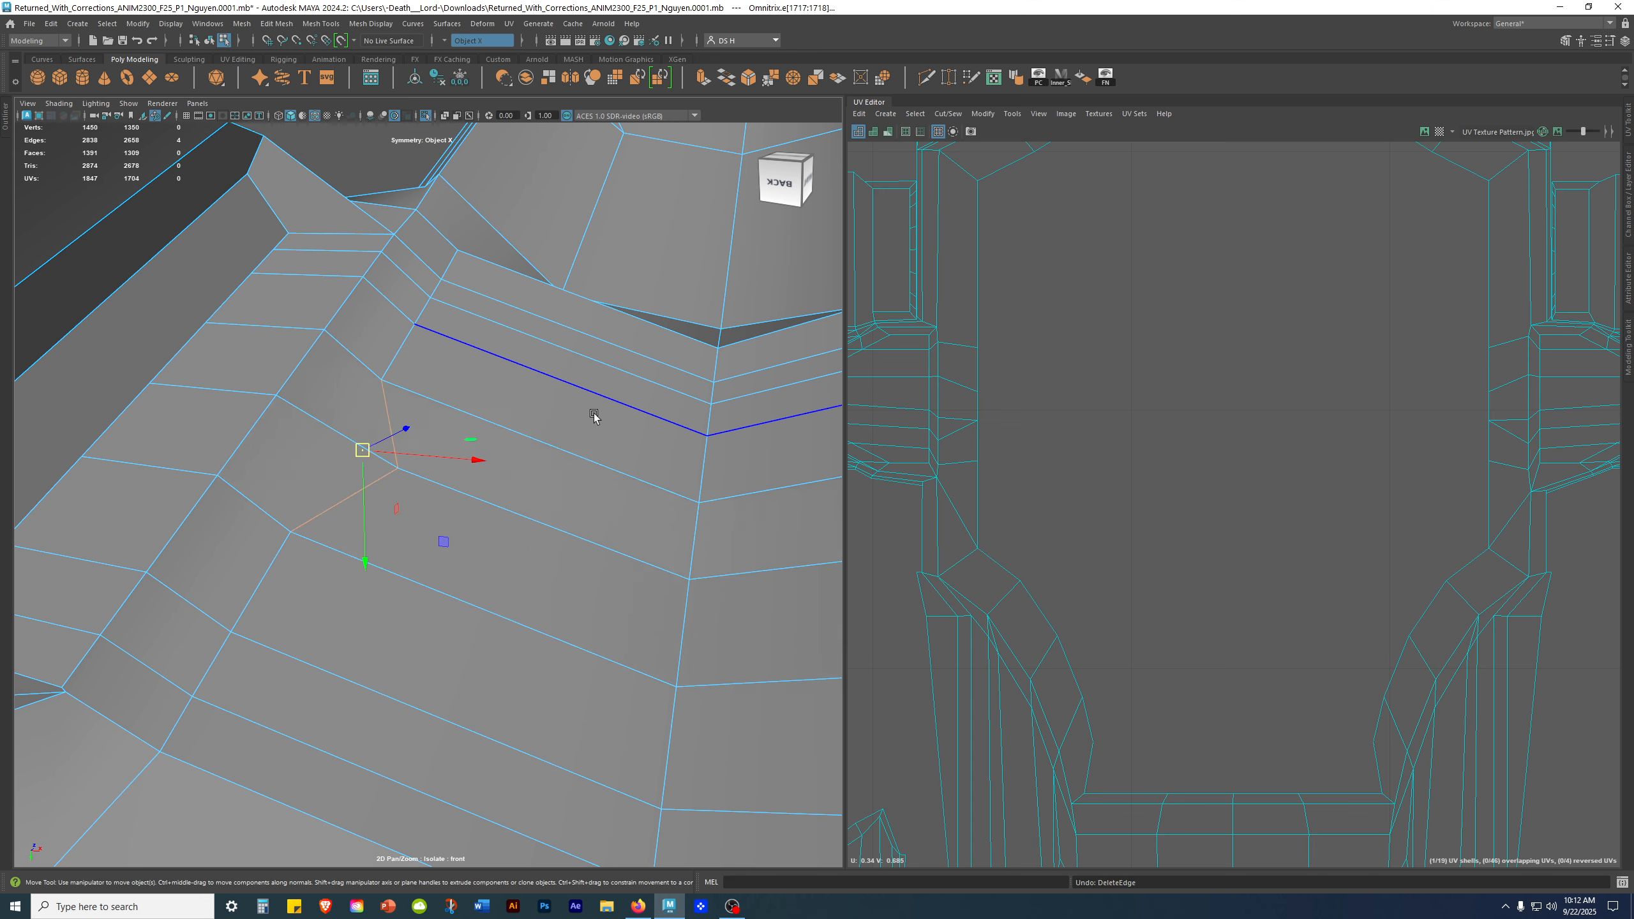
Step: Move the kinked vertex, with its mirrored twin, into line with the inner edge loop along the ribbed section
right_click_drag(458, 455, 284, 507)
left_click(398, 468)
left_click_drag(452, 489, 668, 536, "alt")
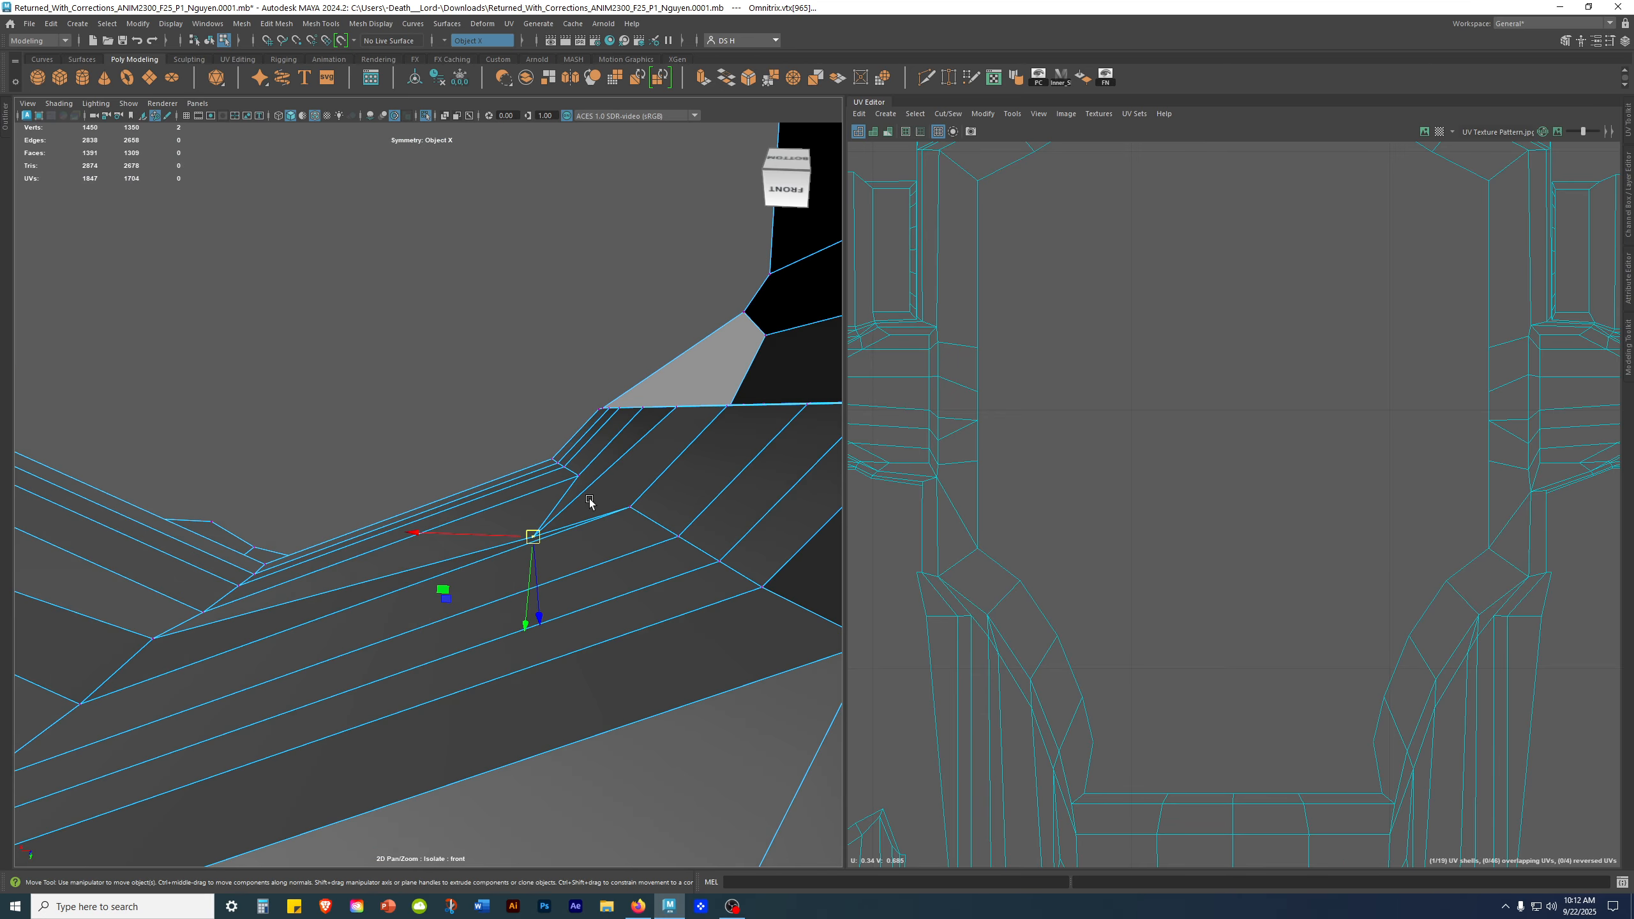
left_click_drag(570, 528, 496, 394, "alt")
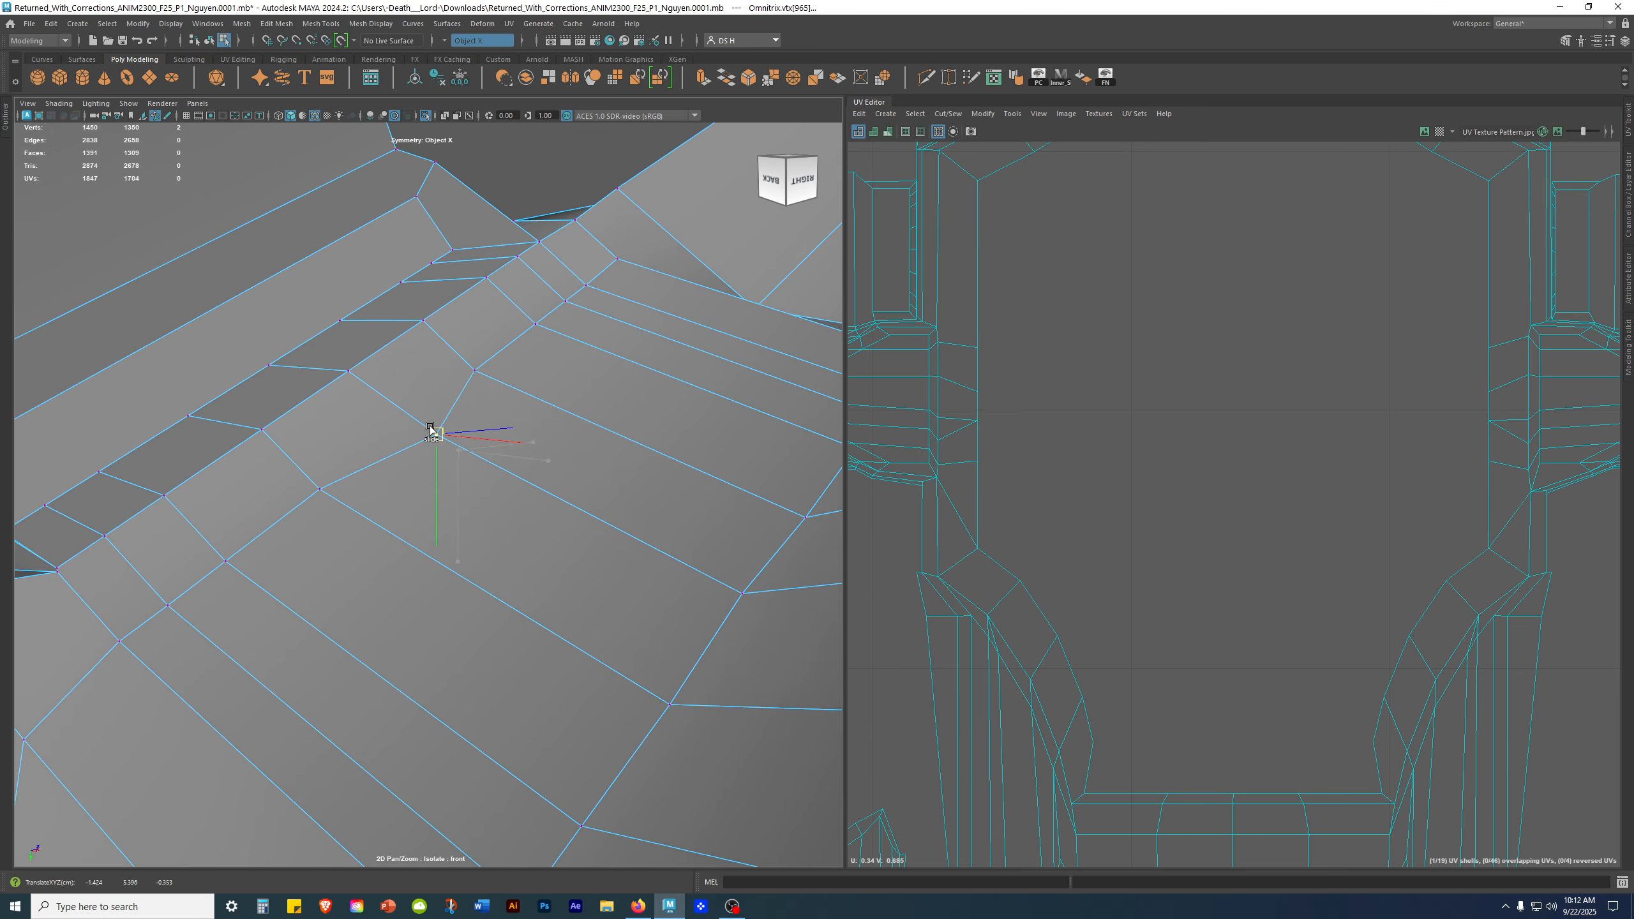
left_click_drag(402, 403, 402, 404, "ctrl+shift")
left_click_drag(402, 404, 393, 528, "alt")
key("ctrl+z")
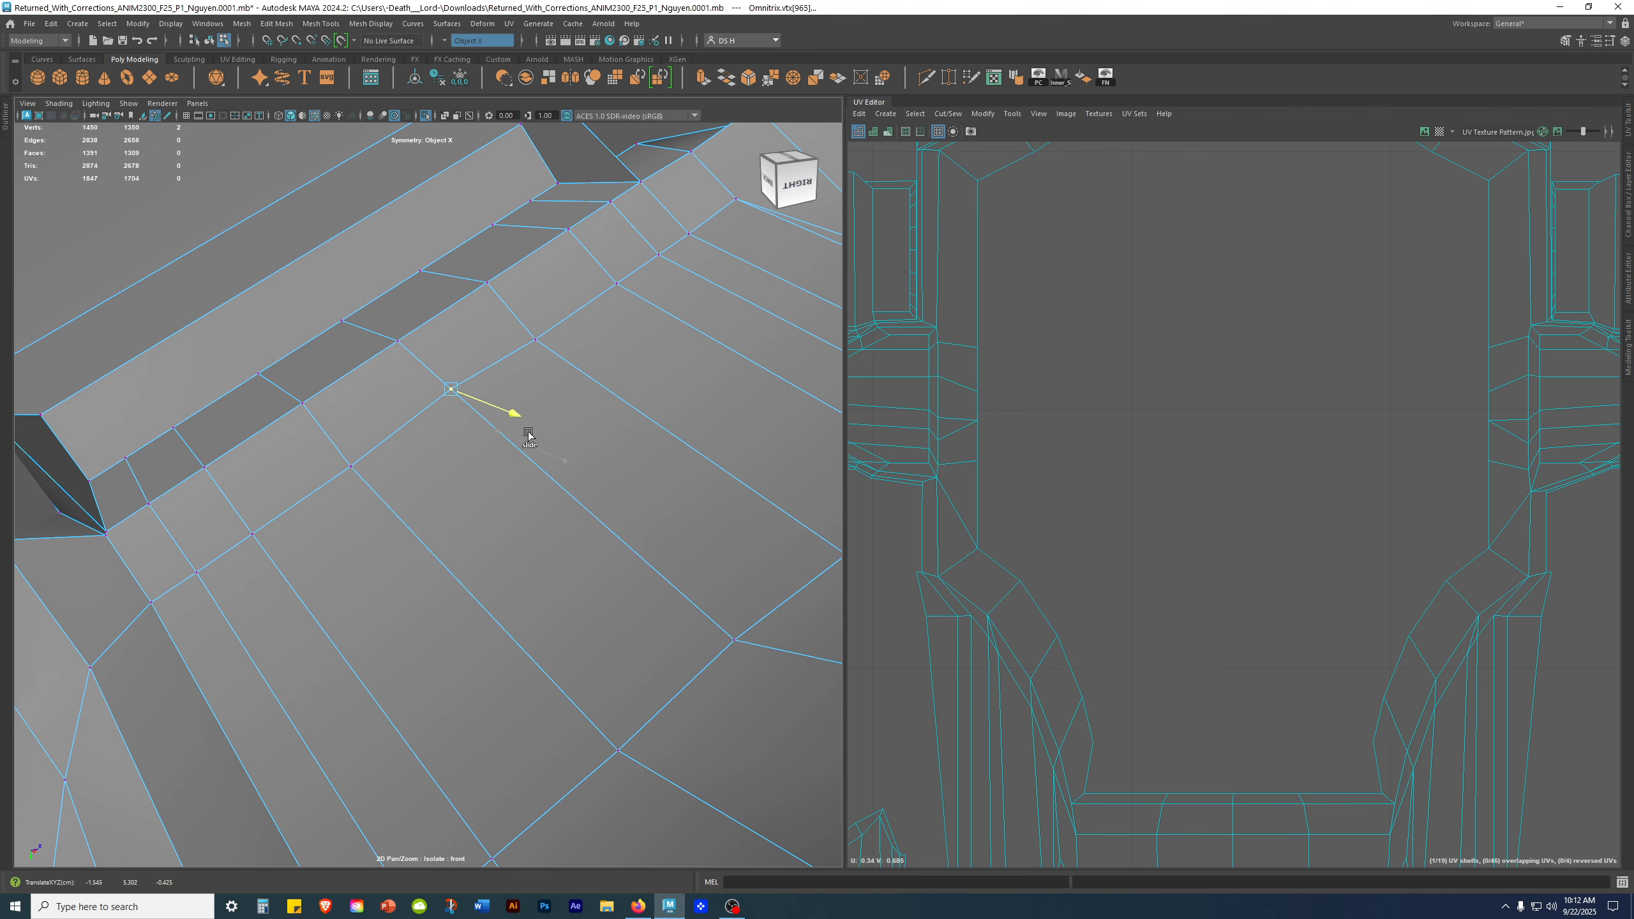
left_click_drag(532, 441, 613, 402, "alt")
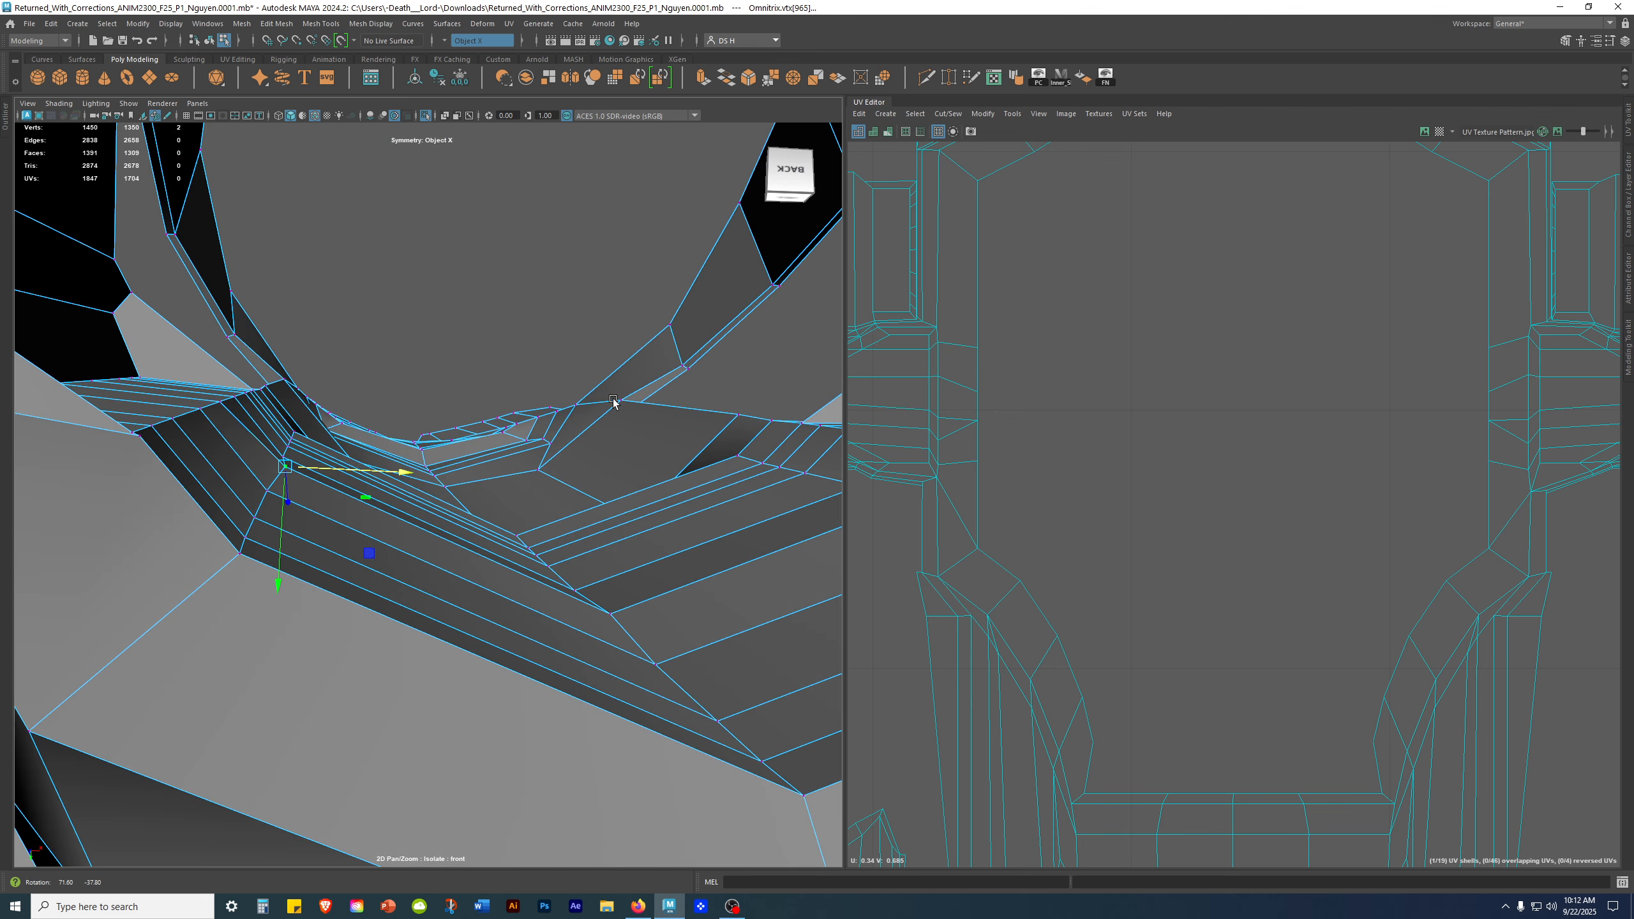
Step: Fine-tune the same mirrored vertex sideways so it follows the ribbed section's fold contour
left_click_drag(415, 476, 397, 533, "alt")
left_click_drag(400, 384, 398, 380)
mouse_move(397, 394)
left_mouse_down("alt")
mouse_move(419, 350)
mouse_move(385, 395)
left_mouse_up("alt")
left_click_drag(291, 534, 270, 523, "alt")
left_click_drag(442, 591, 318, 553, "alt")
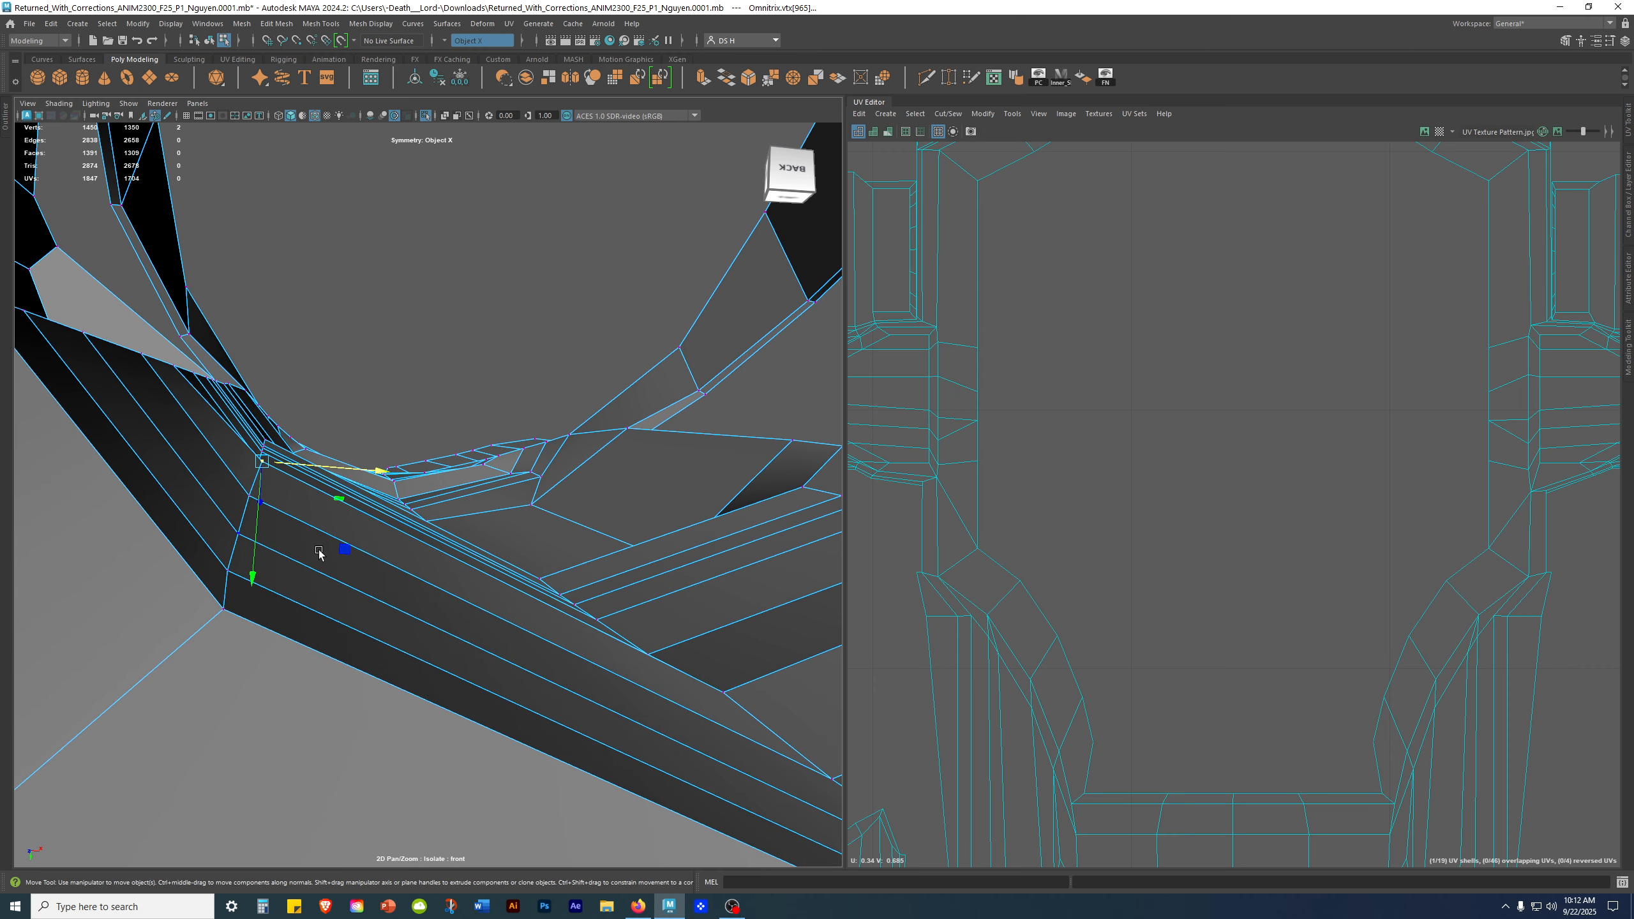
left_click_drag(199, 477, 364, 515, "alt")
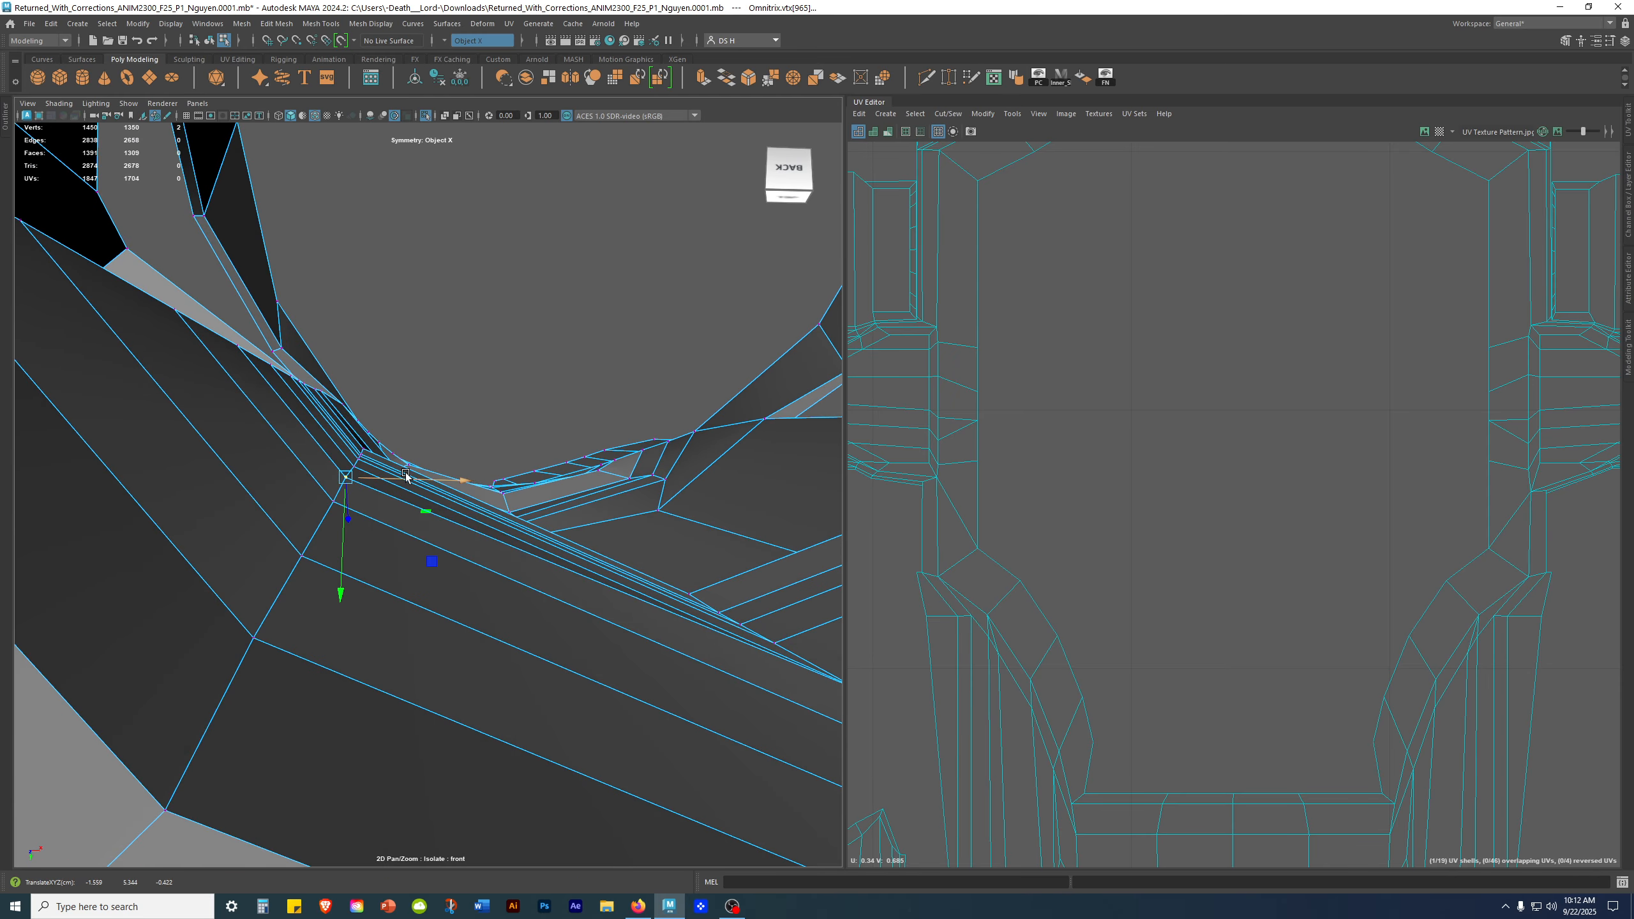
left_click_drag(339, 495, 302, 430, "alt")
middle_click_drag(302, 431, 411, 438, "alt")
Step: Select the lengthwise edge run beside the ribbed section's fold, align the pivot to it, and scale the run straight
right_click_drag(381, 638, 396, 585)
left_click_drag(395, 586, 384, 539, "alt")
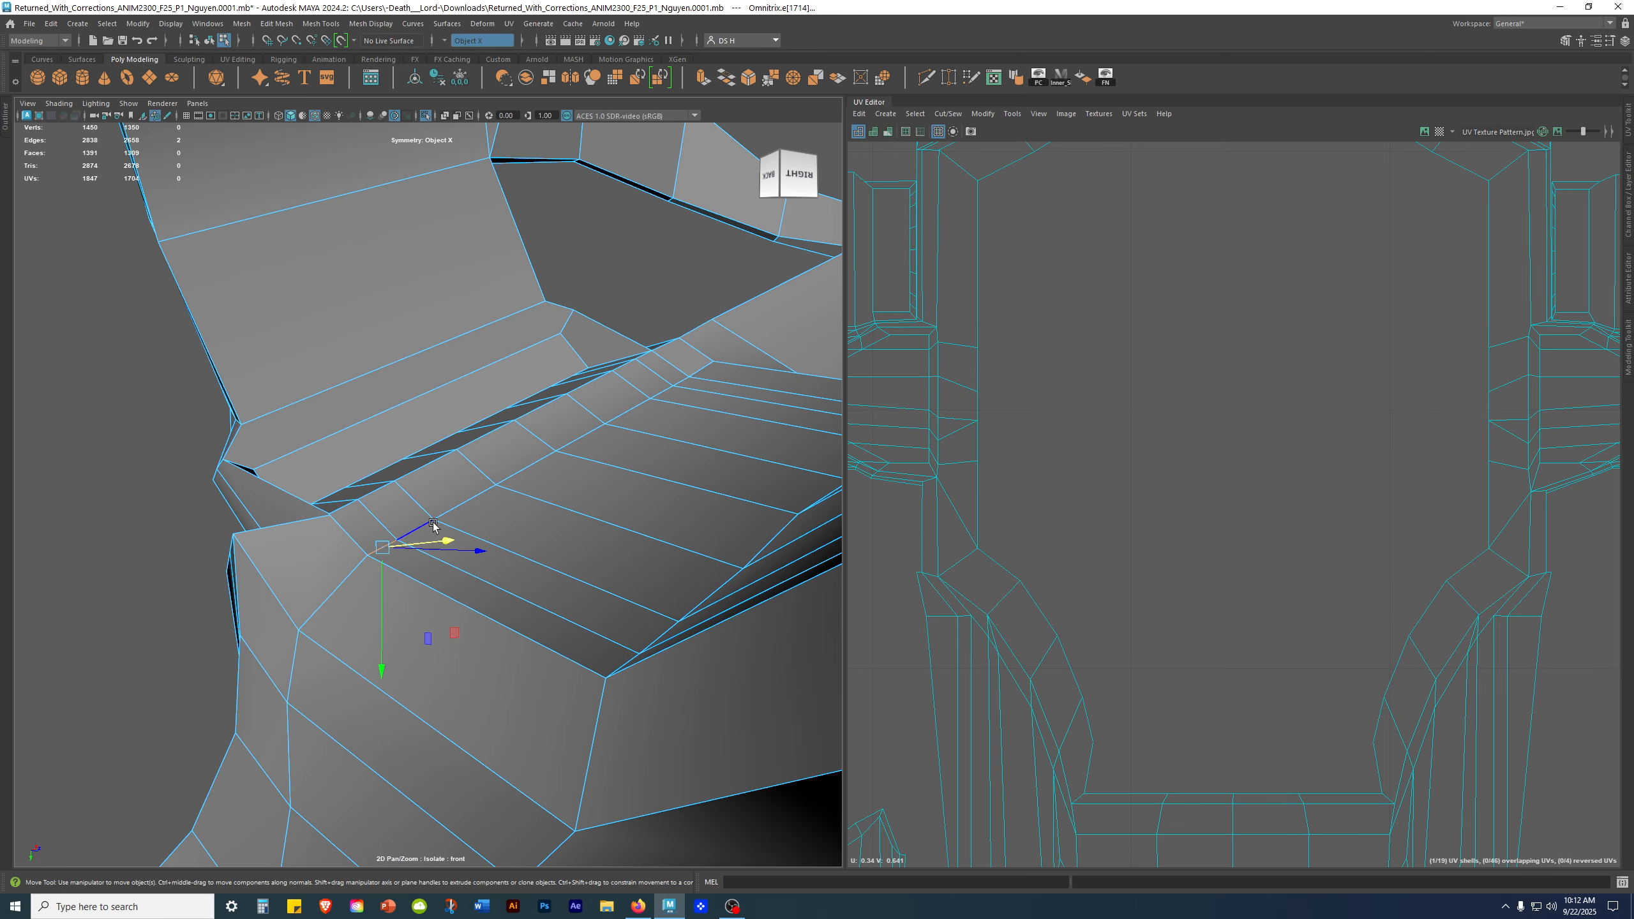
left_click_drag(682, 380, 615, 491, "alt")
left_click_drag(546, 534, 508, 523, "alt")
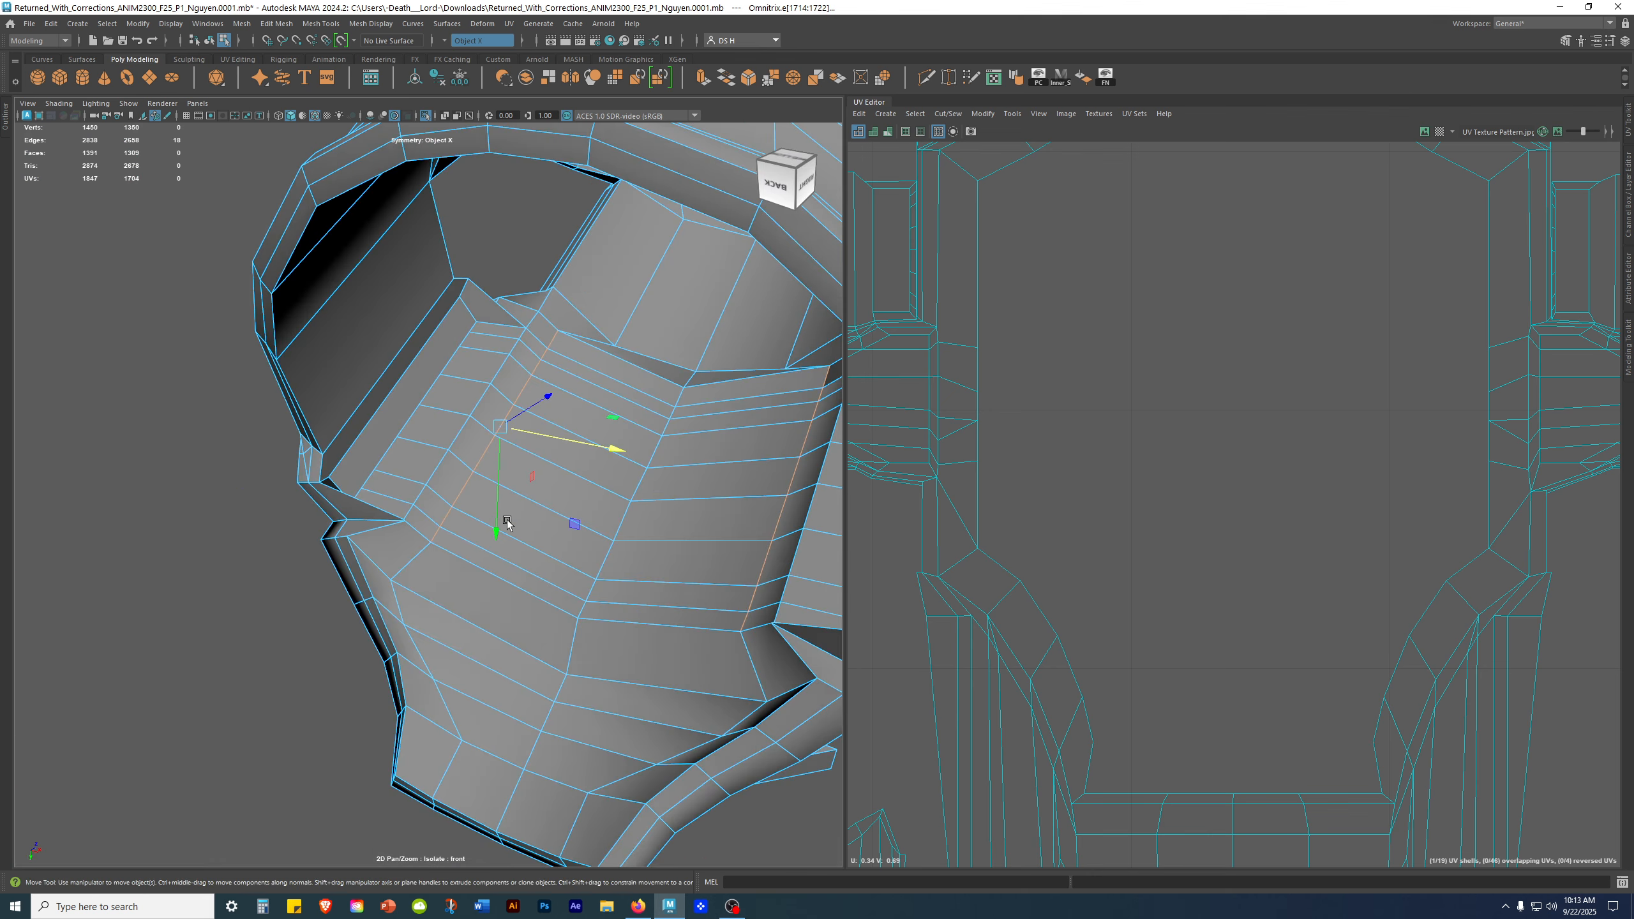
right_click_drag(514, 486, 712, 536, "alt")
left_click_drag(712, 536, 503, 412, "alt")
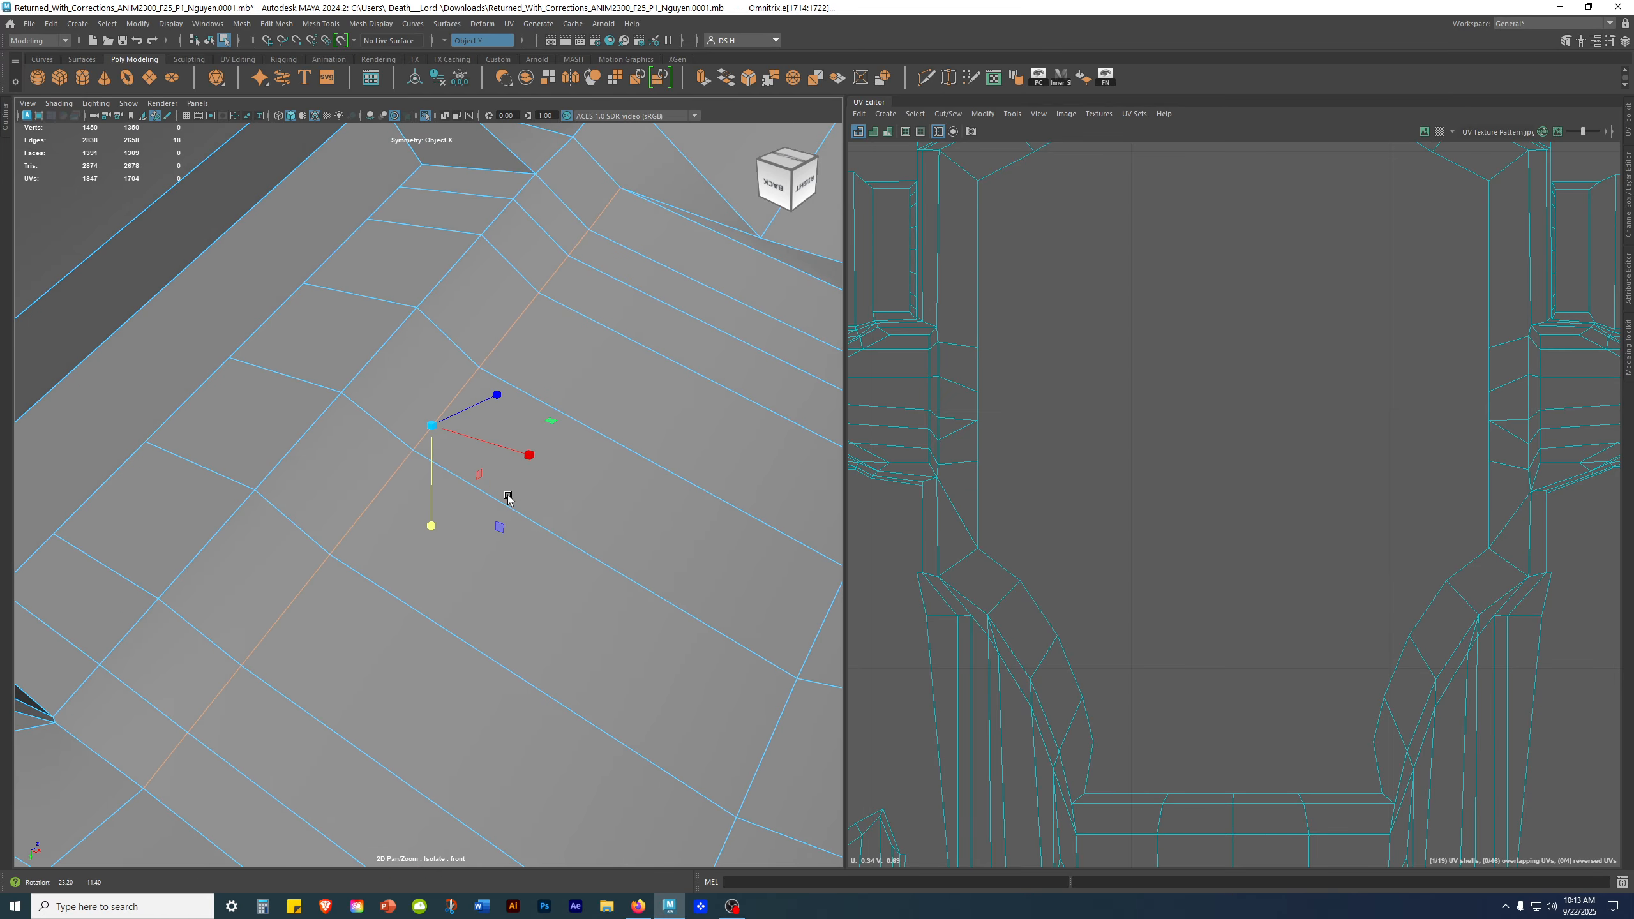
key("d")
left_click_drag(723, 356, 689, 332, "alt")
left_click_drag(277, 392, 594, 394, "alt")
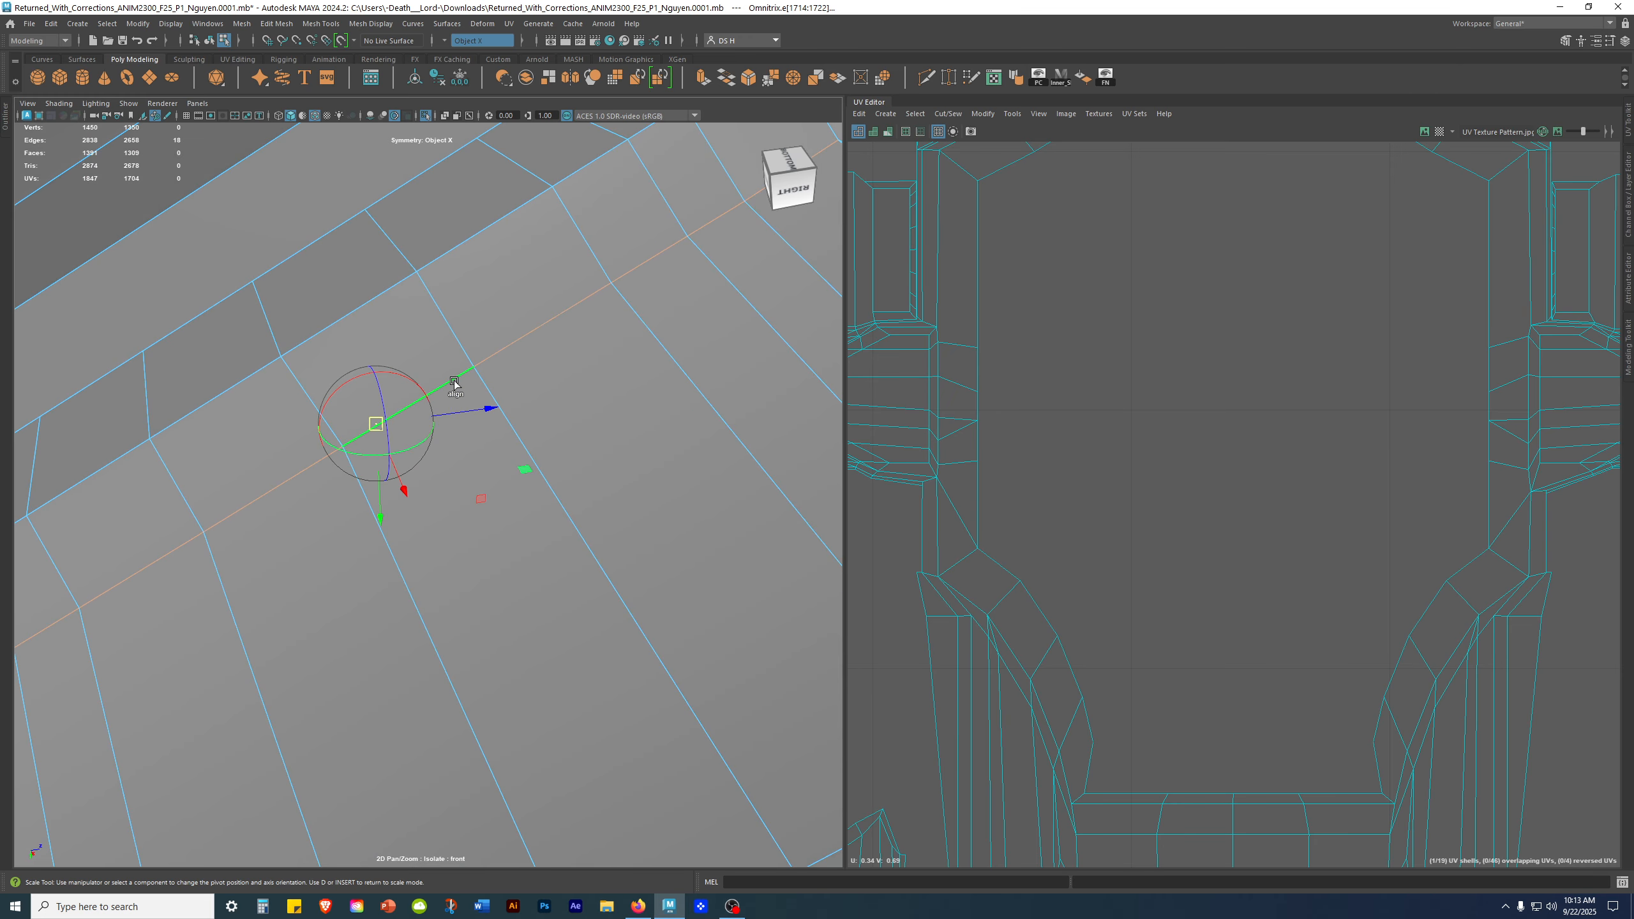
left_click_drag(475, 382, 679, 446, "alt")
left_click(642, 436)
left_click_drag(449, 295, 342, 353)
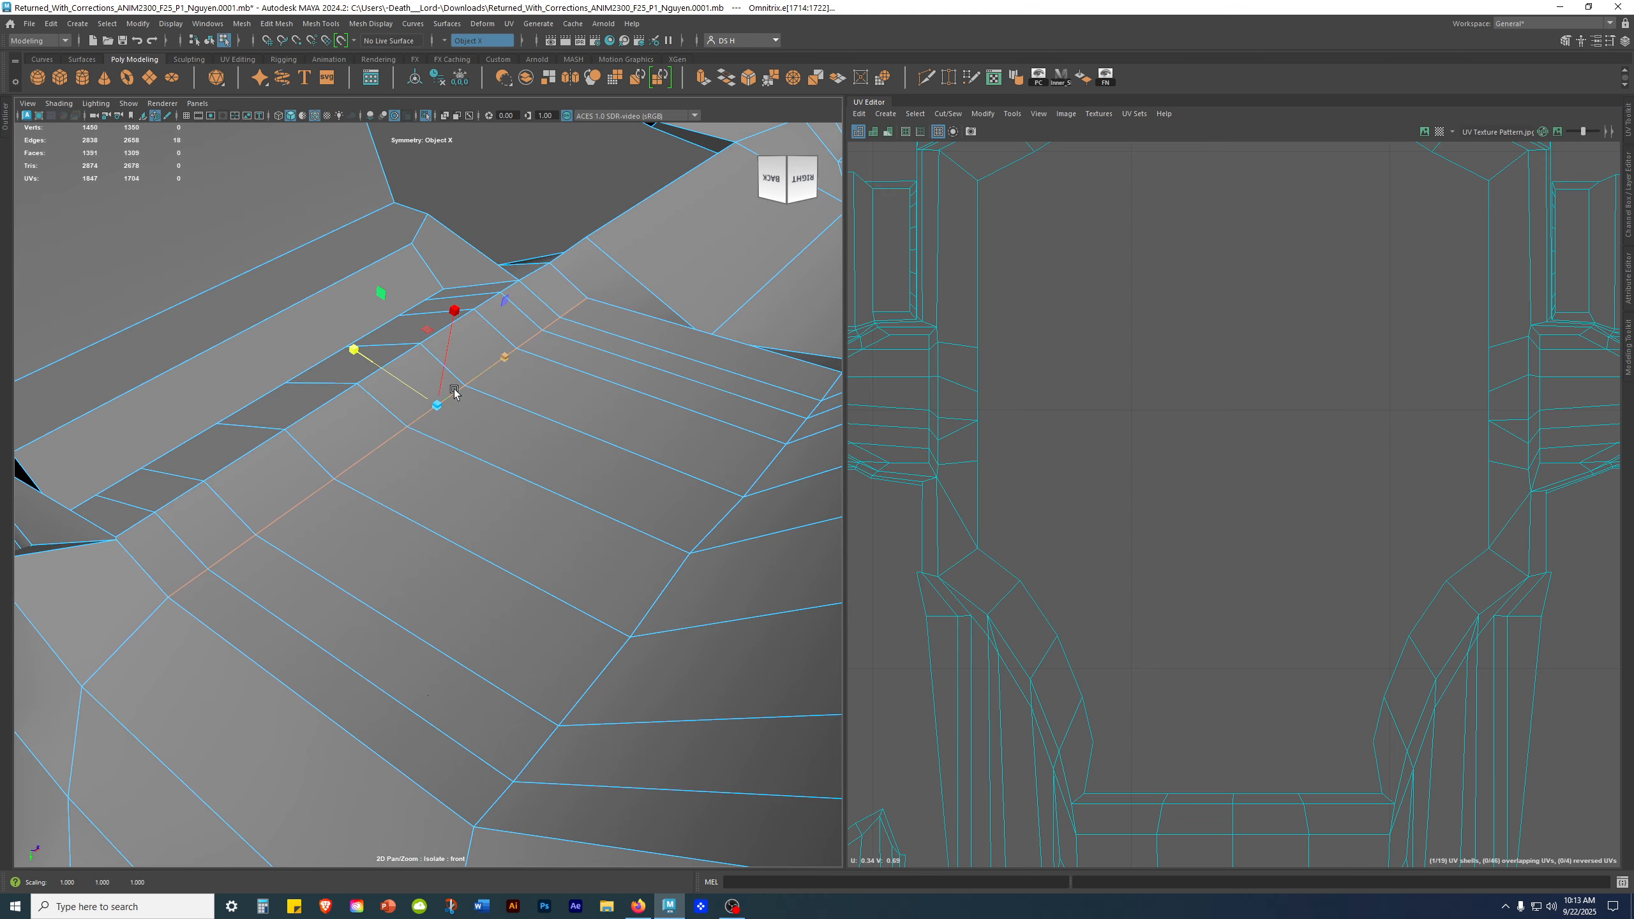
left_click_drag(434, 403, 296, 404, "alt")
Step: Select the centre edge line of the ribbed section, align the pivot to one of its edges, and scale the line straight
left_click_drag(230, 450, 469, 512, "alt")
right_click_drag(665, 492, 573, 482, "alt")
mouse_move(572, 481)
left_mouse_down("alt")
mouse_move(638, 468)
mouse_move(583, 511)
left_mouse_up("alt")
right_click_drag(583, 511, 623, 506, "alt")
left_click_drag(623, 508, 608, 432, "alt")
key("q")
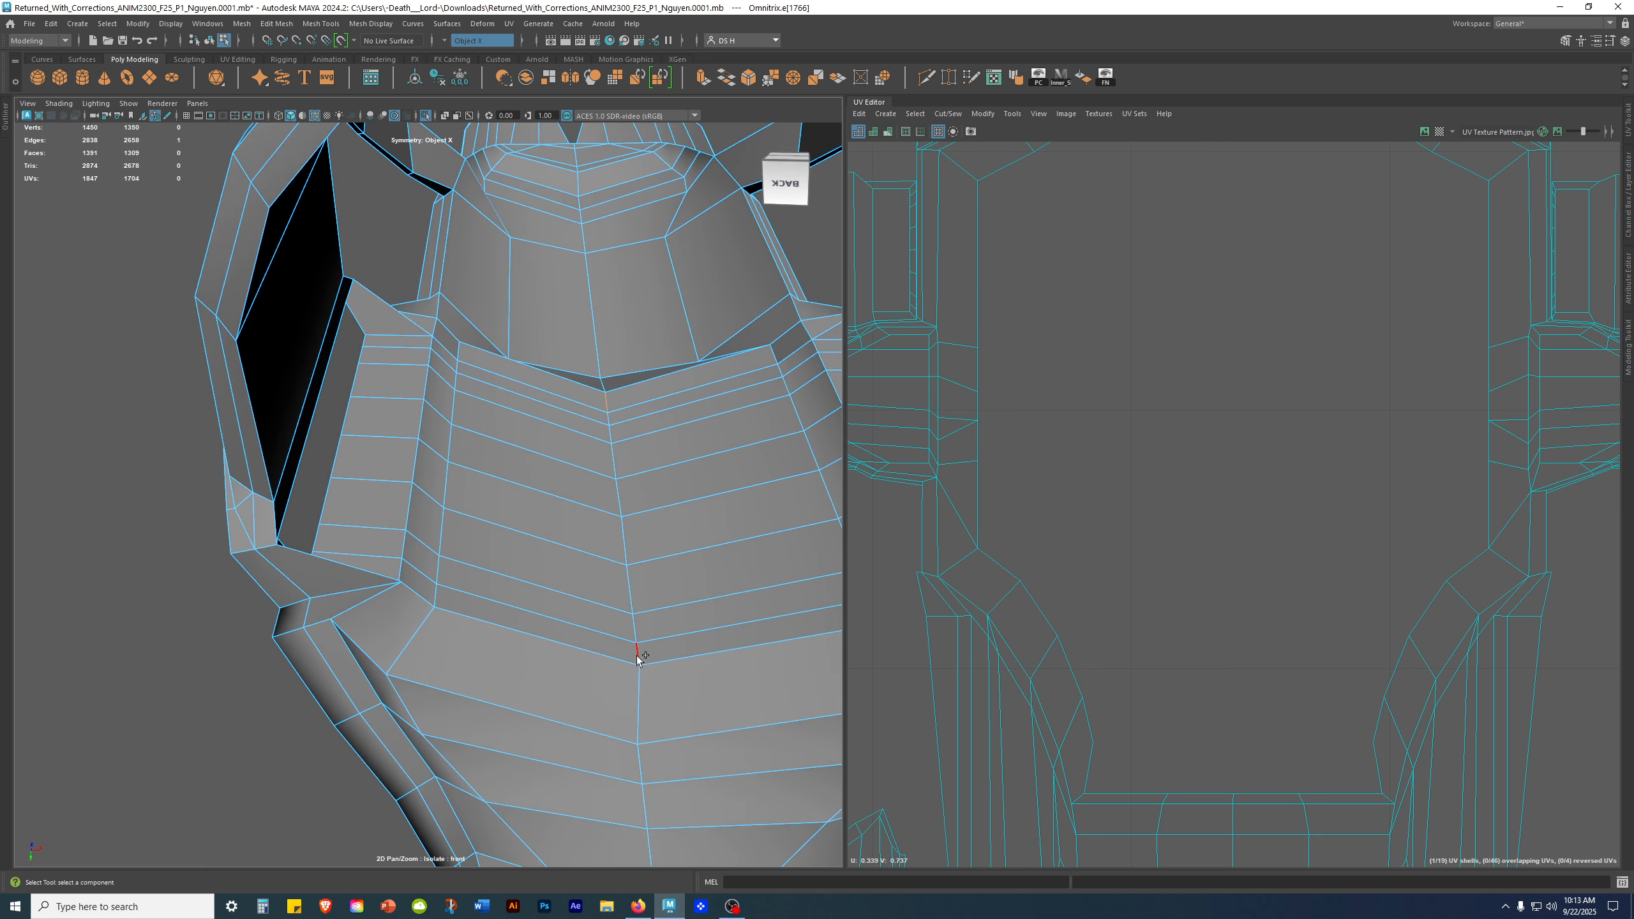
left_click_drag(636, 658, 379, 534, "alt")
key("r")
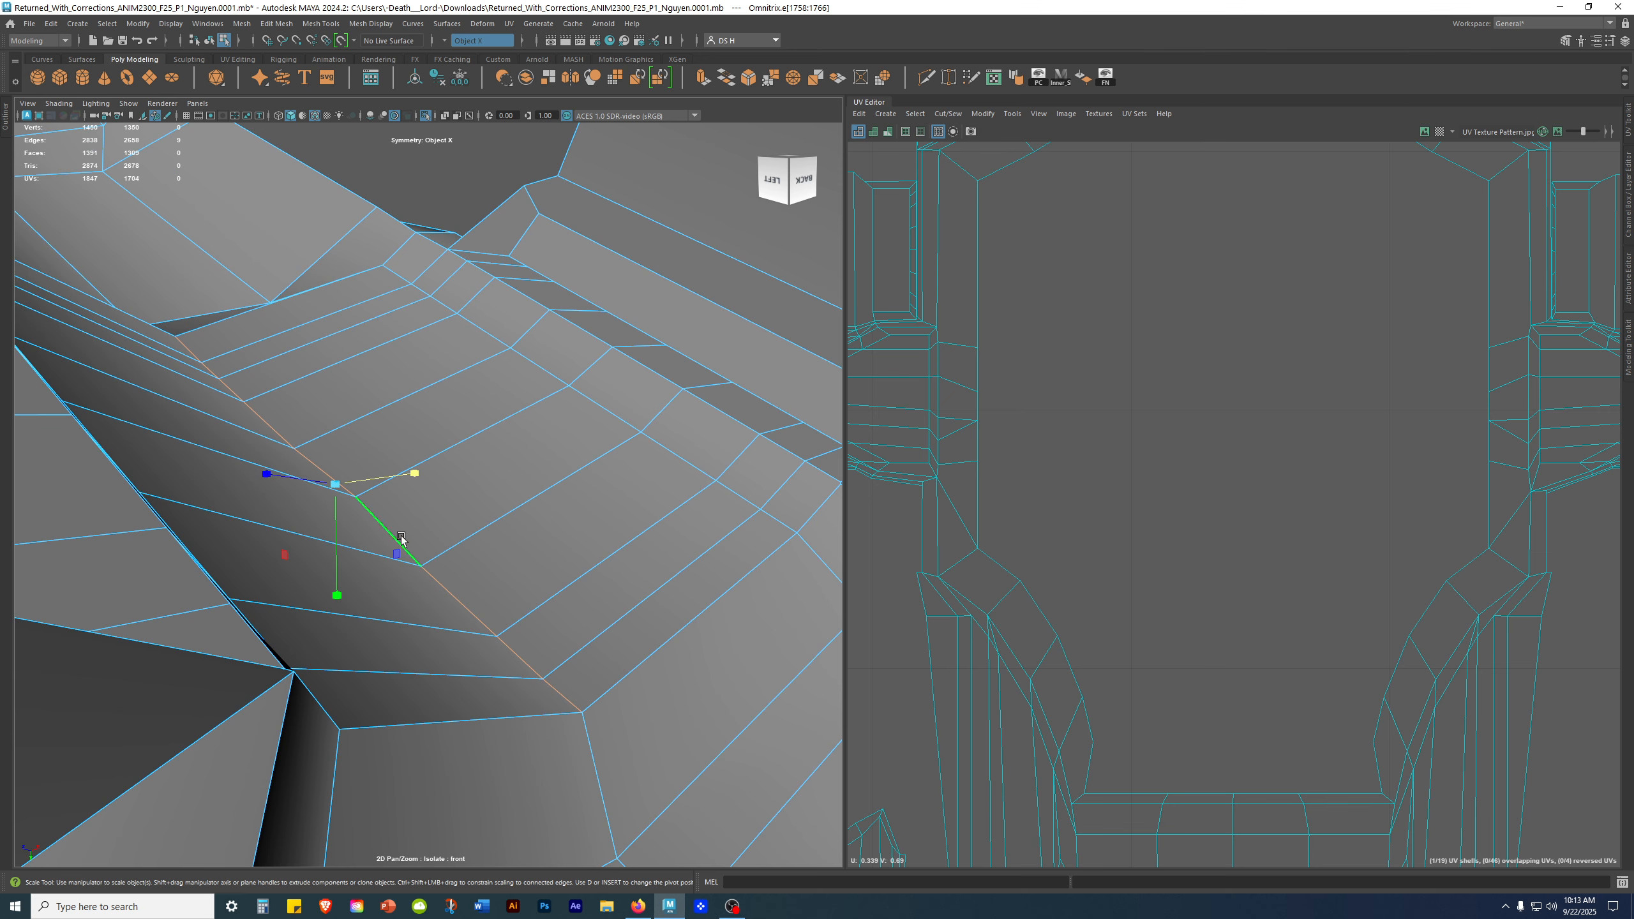
key("ctrl+z")
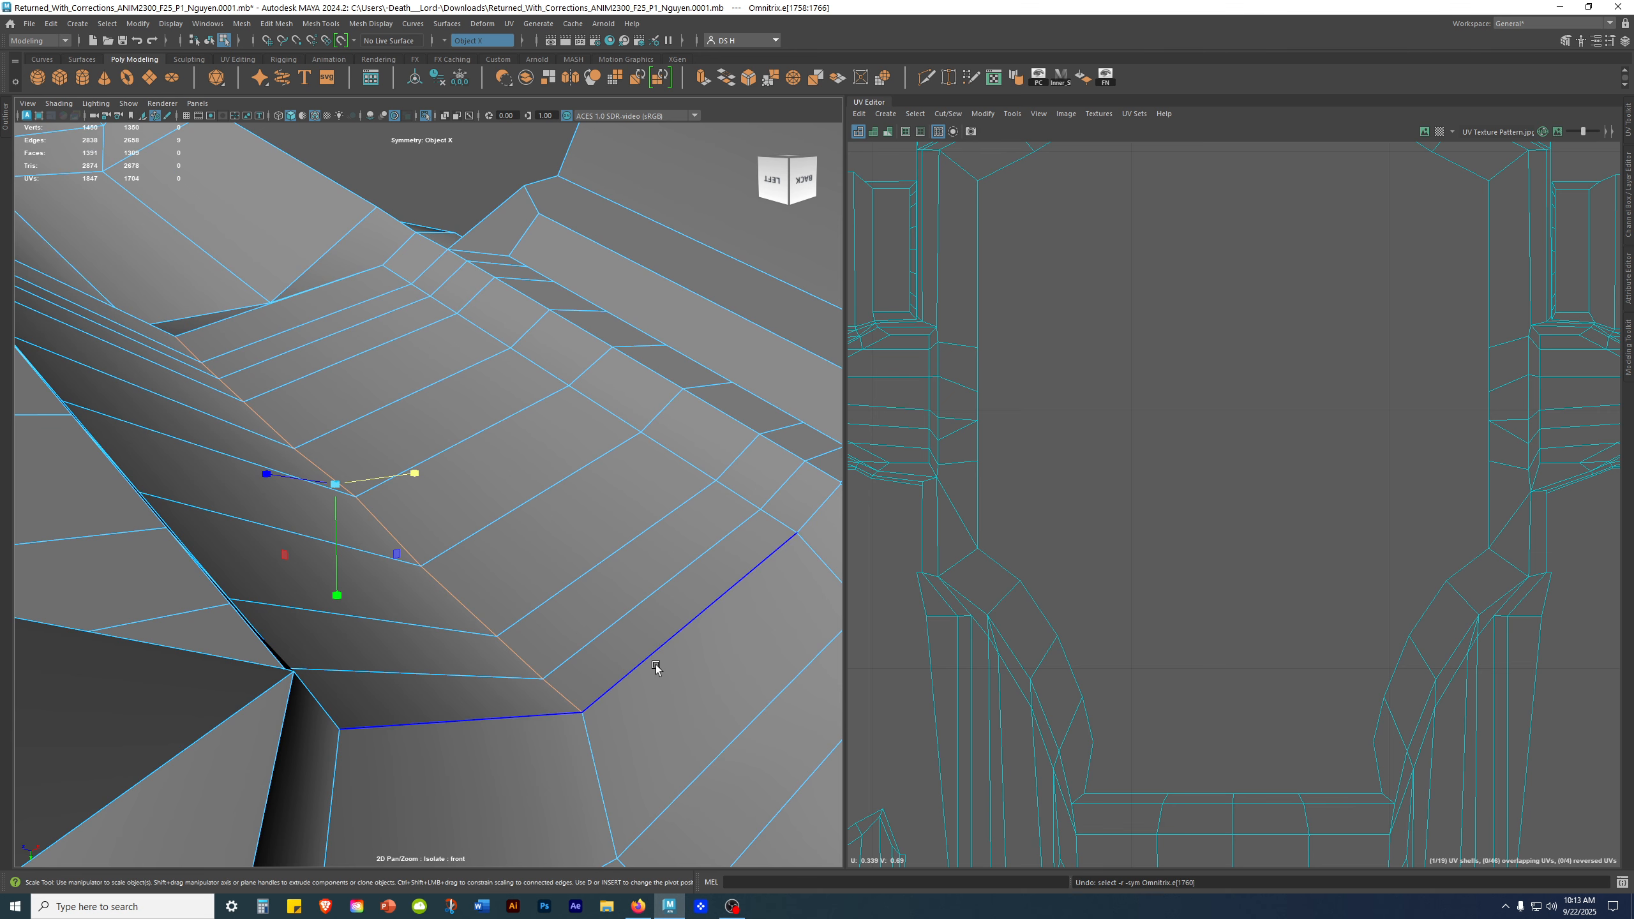
key("d")
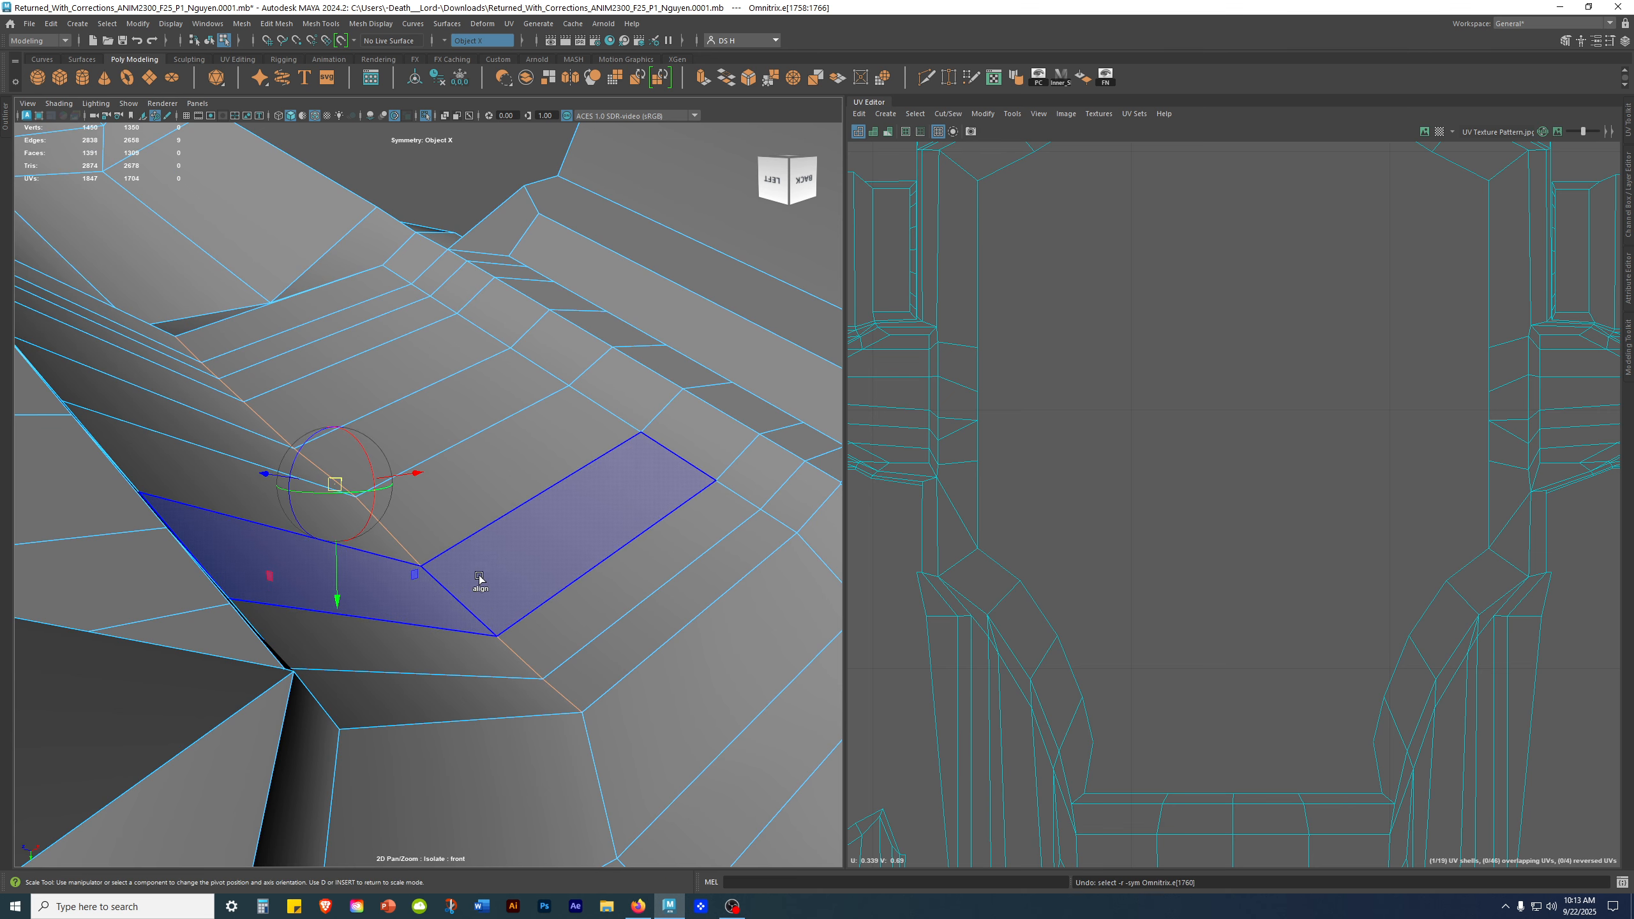
left_click_drag(492, 605, 461, 619, "alt")
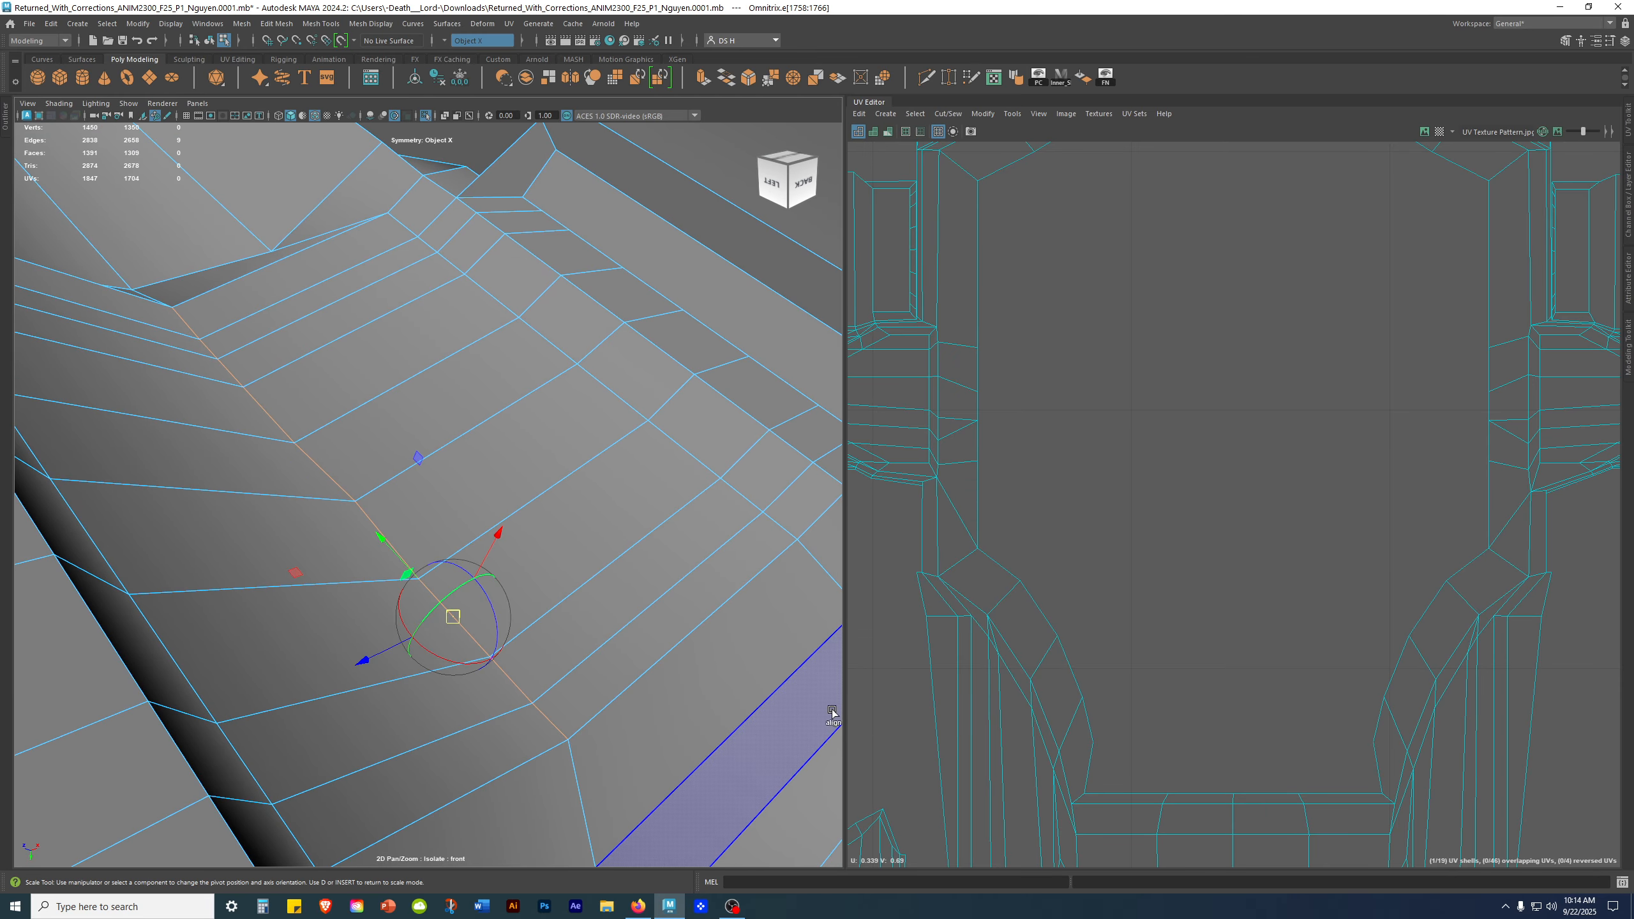
left_click_drag(645, 606, 455, 494, "alt")
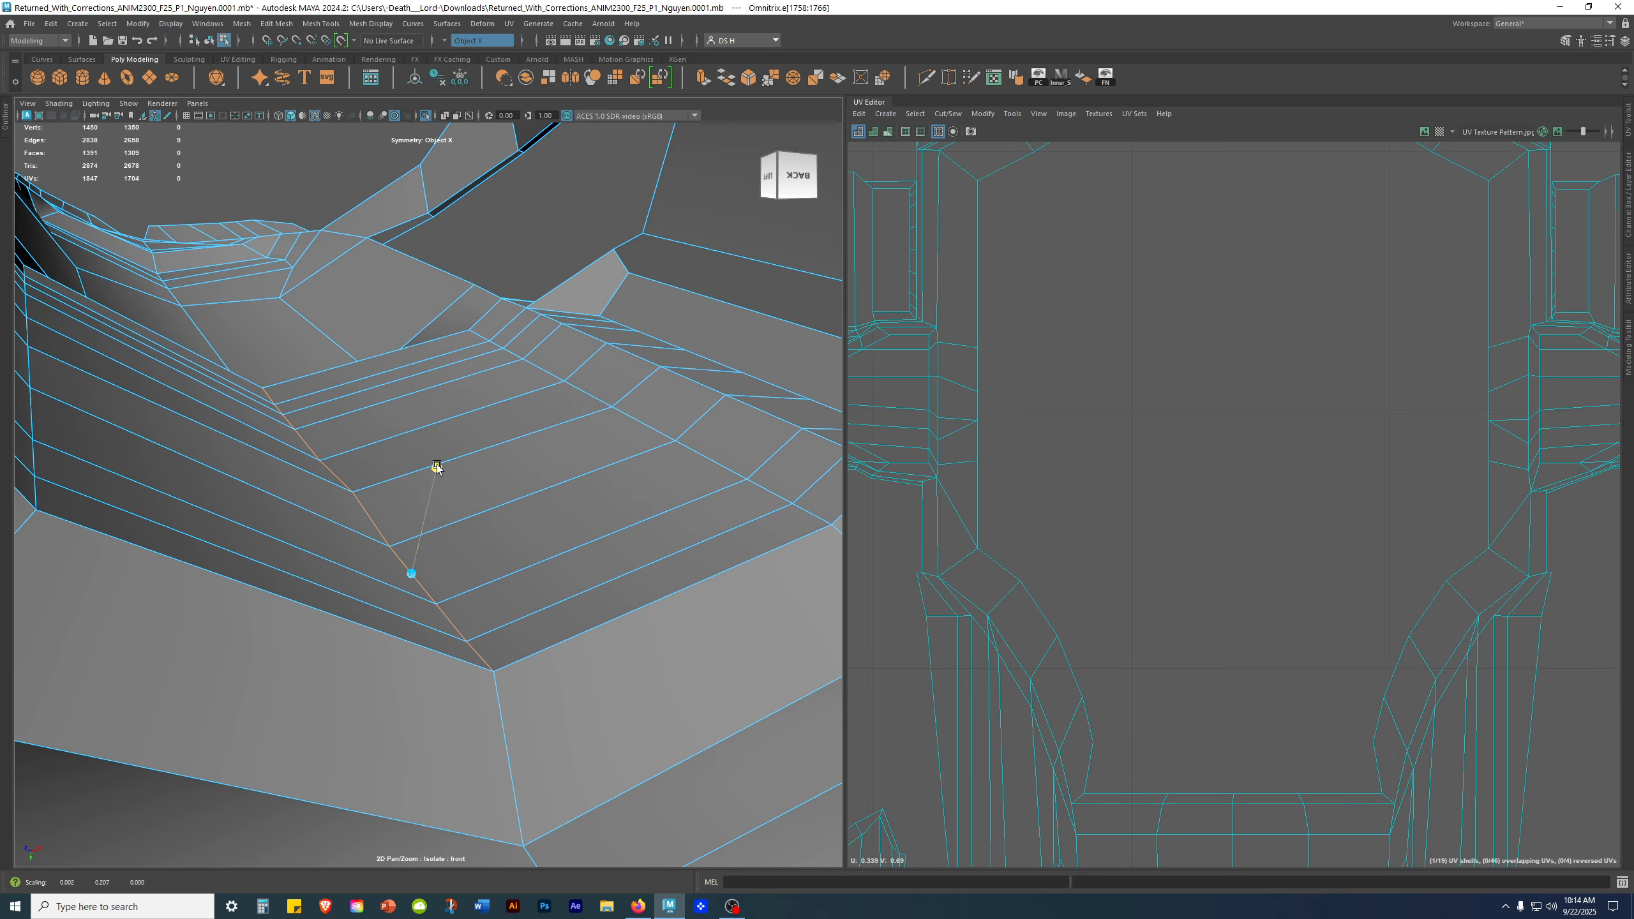
left_click_drag(345, 754, 252, 636, "alt")
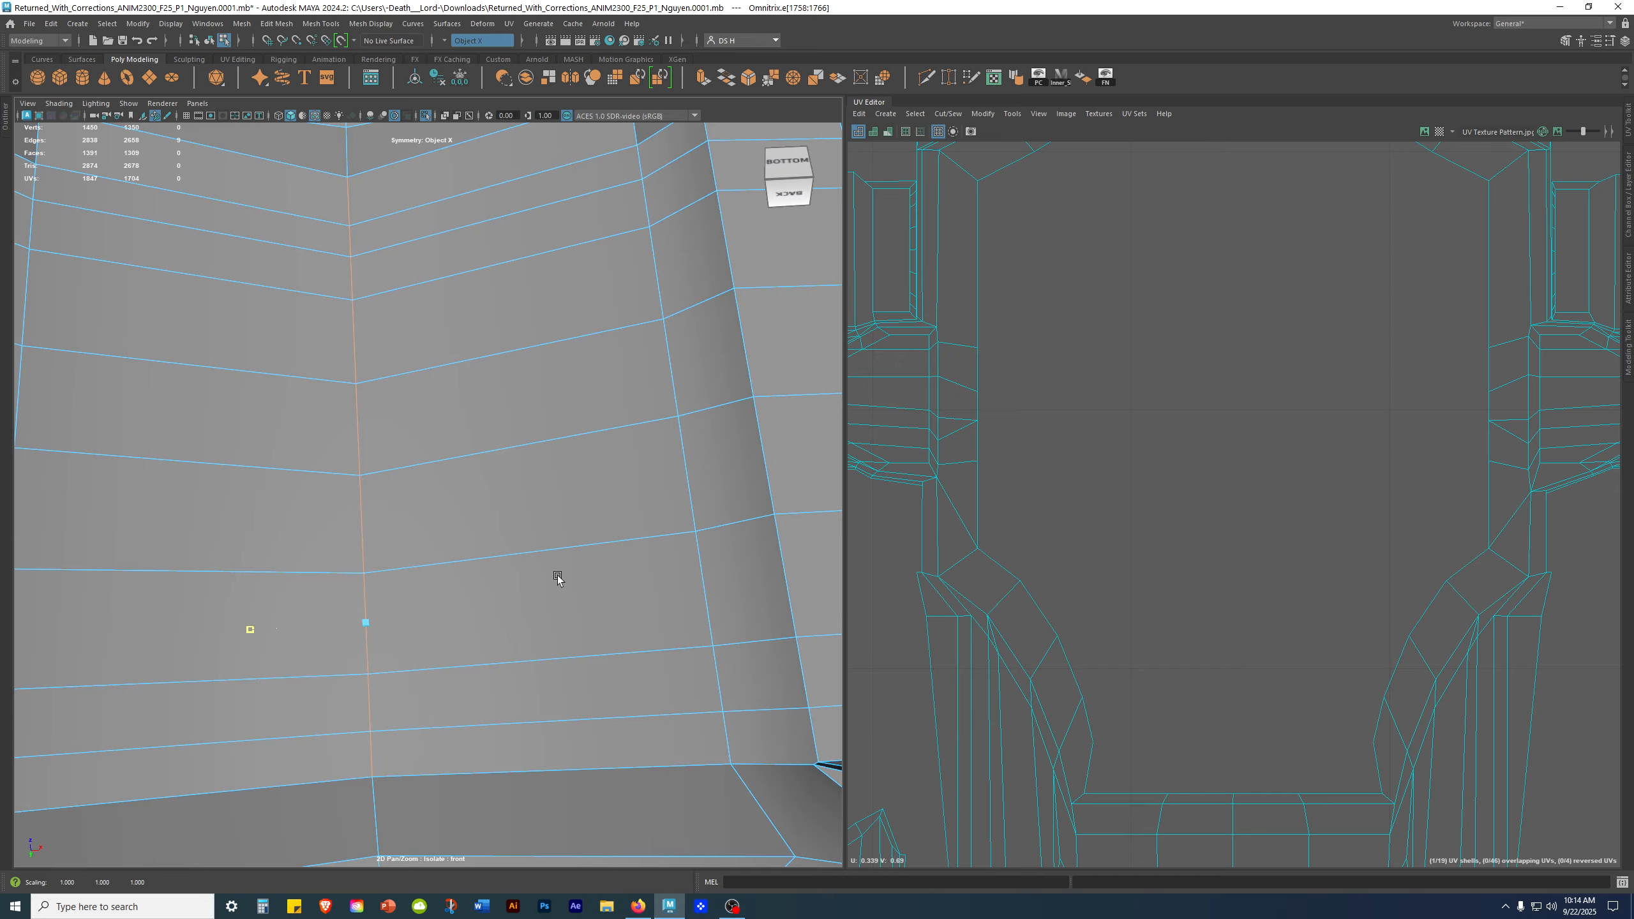
Step: Select the second cross row of edges below the ribbed section and place the pivot on its centre vertex
left_click_drag(355, 590, 487, 493, "alt")
left_click(648, 575)
left_click(539, 472)
left_click_drag(280, 600, 499, 568, "alt")
left_click(304, 556, "shift")
right_click_drag(448, 593, 573, 590, "alt")
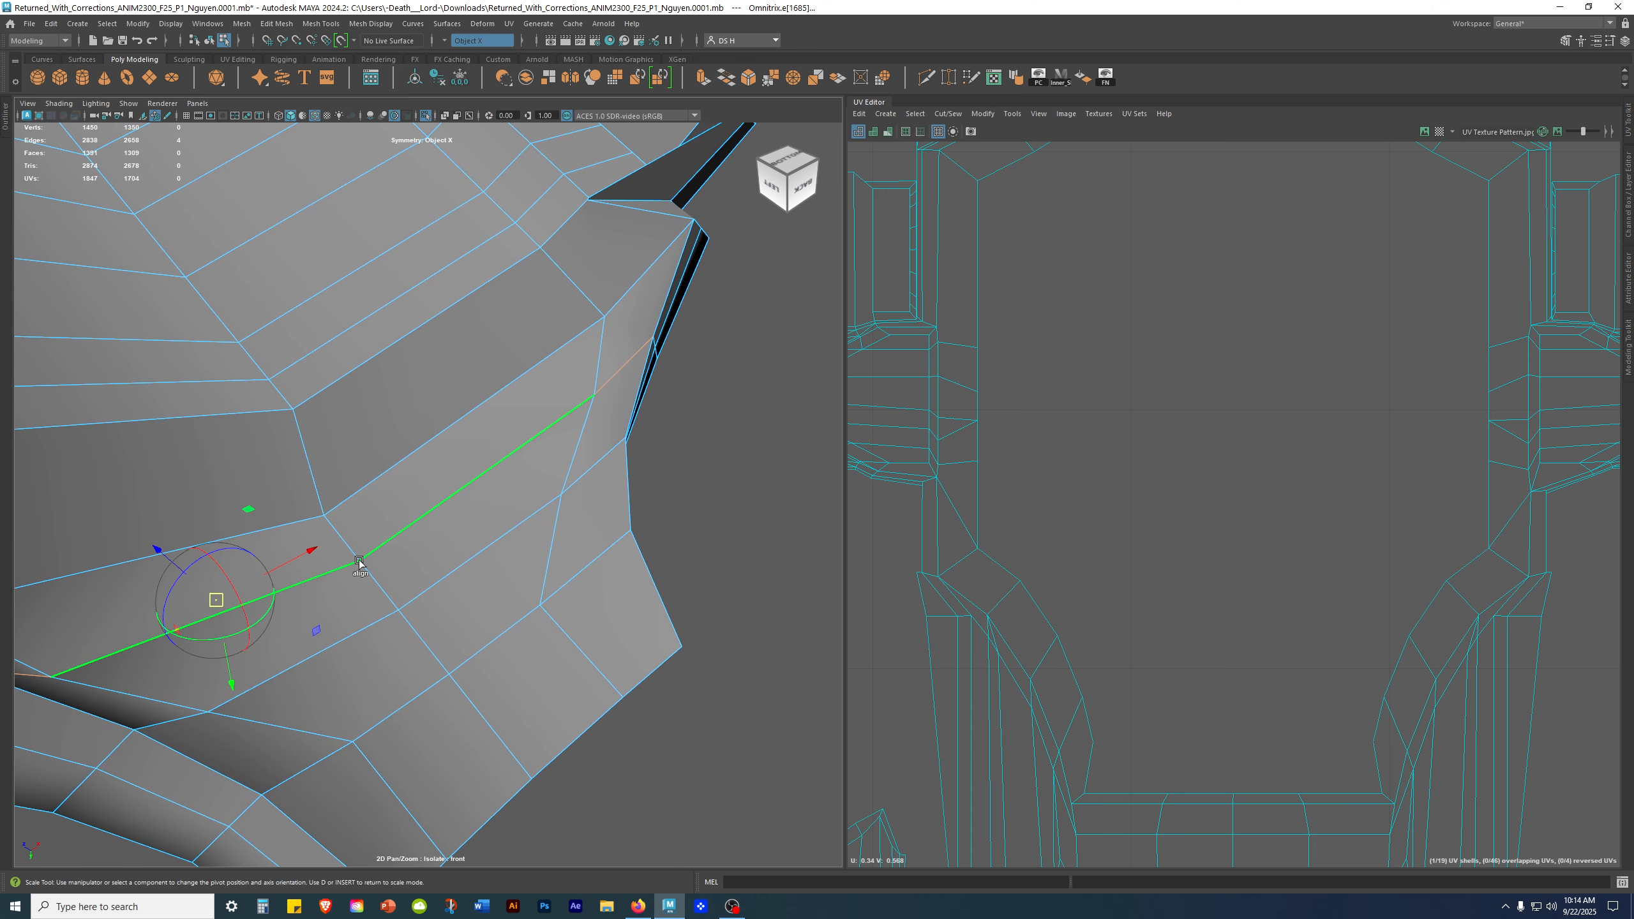
right_click_drag(355, 596, 433, 532, "alt")
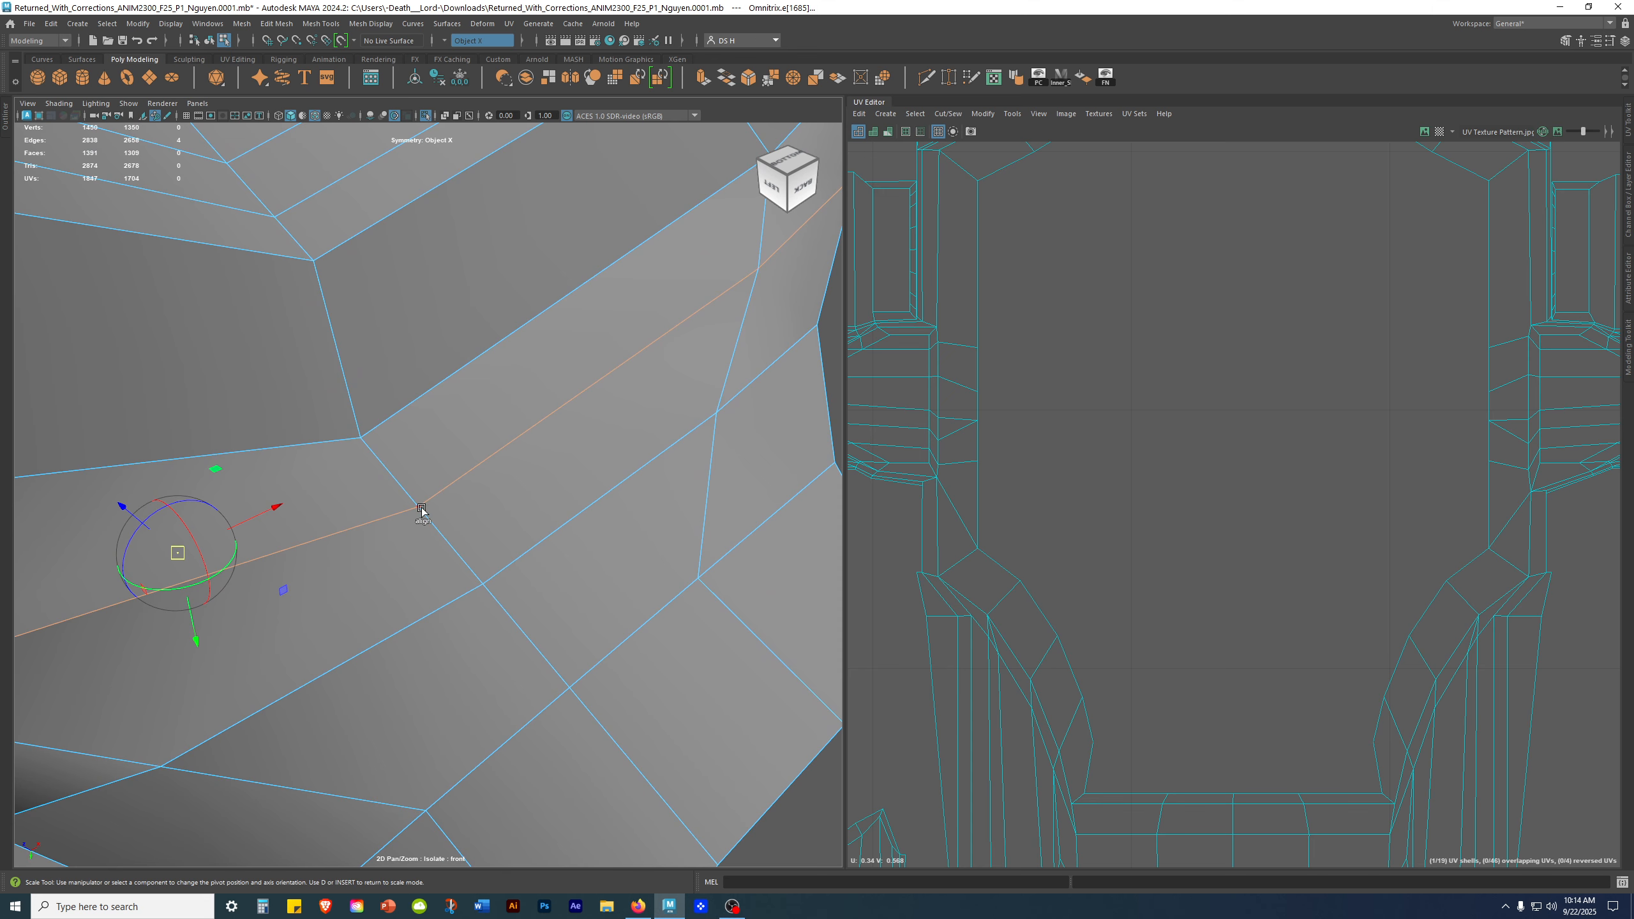
left_click(420, 508)
right_click_drag(756, 538, 540, 566, "alt")
Step: Try rotating the custom pivot of the selected cross row to a new orientation
key("d")
left_click_drag(356, 413, 412, 496)
key("ctrl+z")
left_click_drag(675, 532, 511, 507, "alt")
key("d")
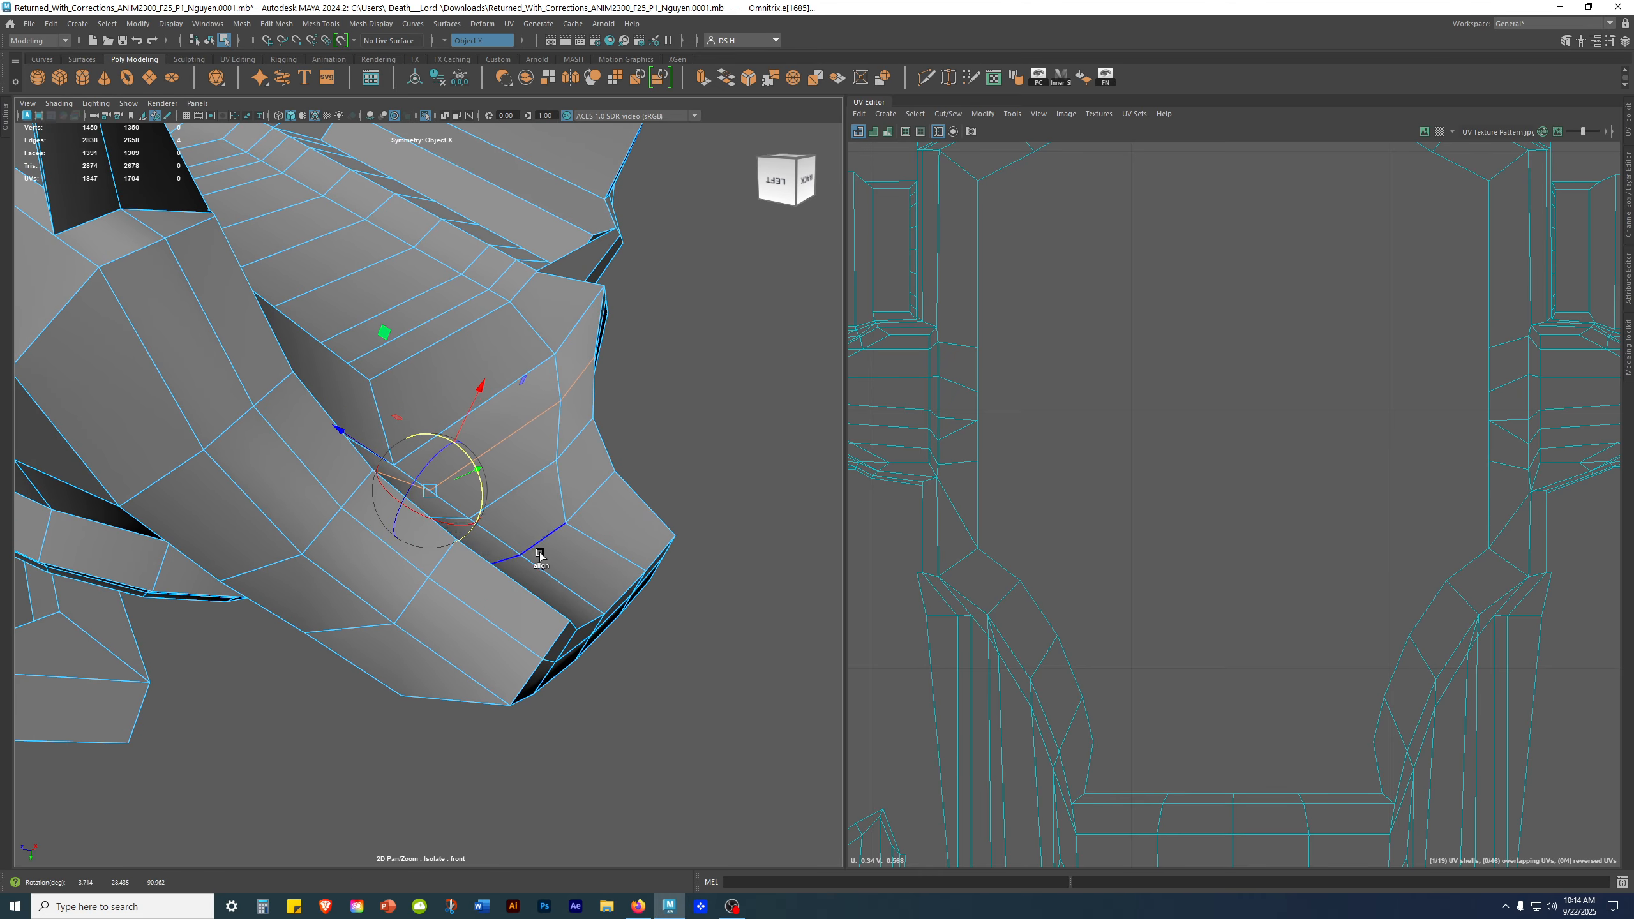
key("ctrl+z")
Step: Scale the selected cross row along one pivot axis to flatten it
left_click_drag(477, 489, 525, 589, "alt")
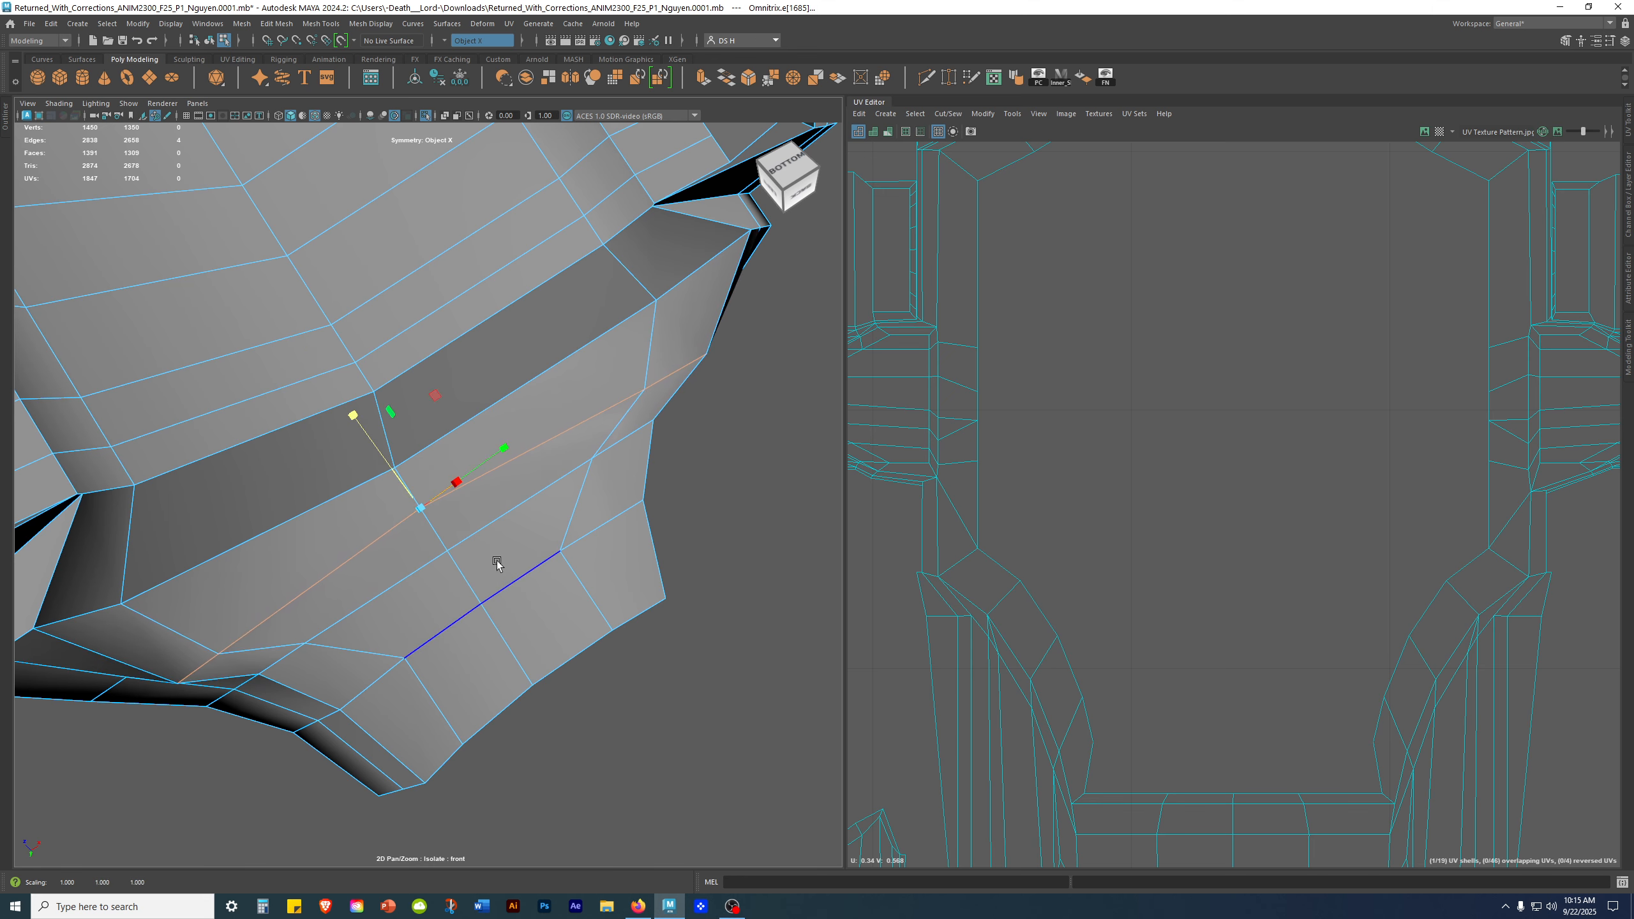
left_click_drag(451, 551, 405, 547, "alt")
key("w")
Step: Reposition the mirrored side vertices on the second cross row below the ribbed section
left_click_drag(390, 468, 693, 639, "alt")
right_click_drag(569, 474, 498, 473)
left_click_drag(342, 472, 203, 452, "alt")
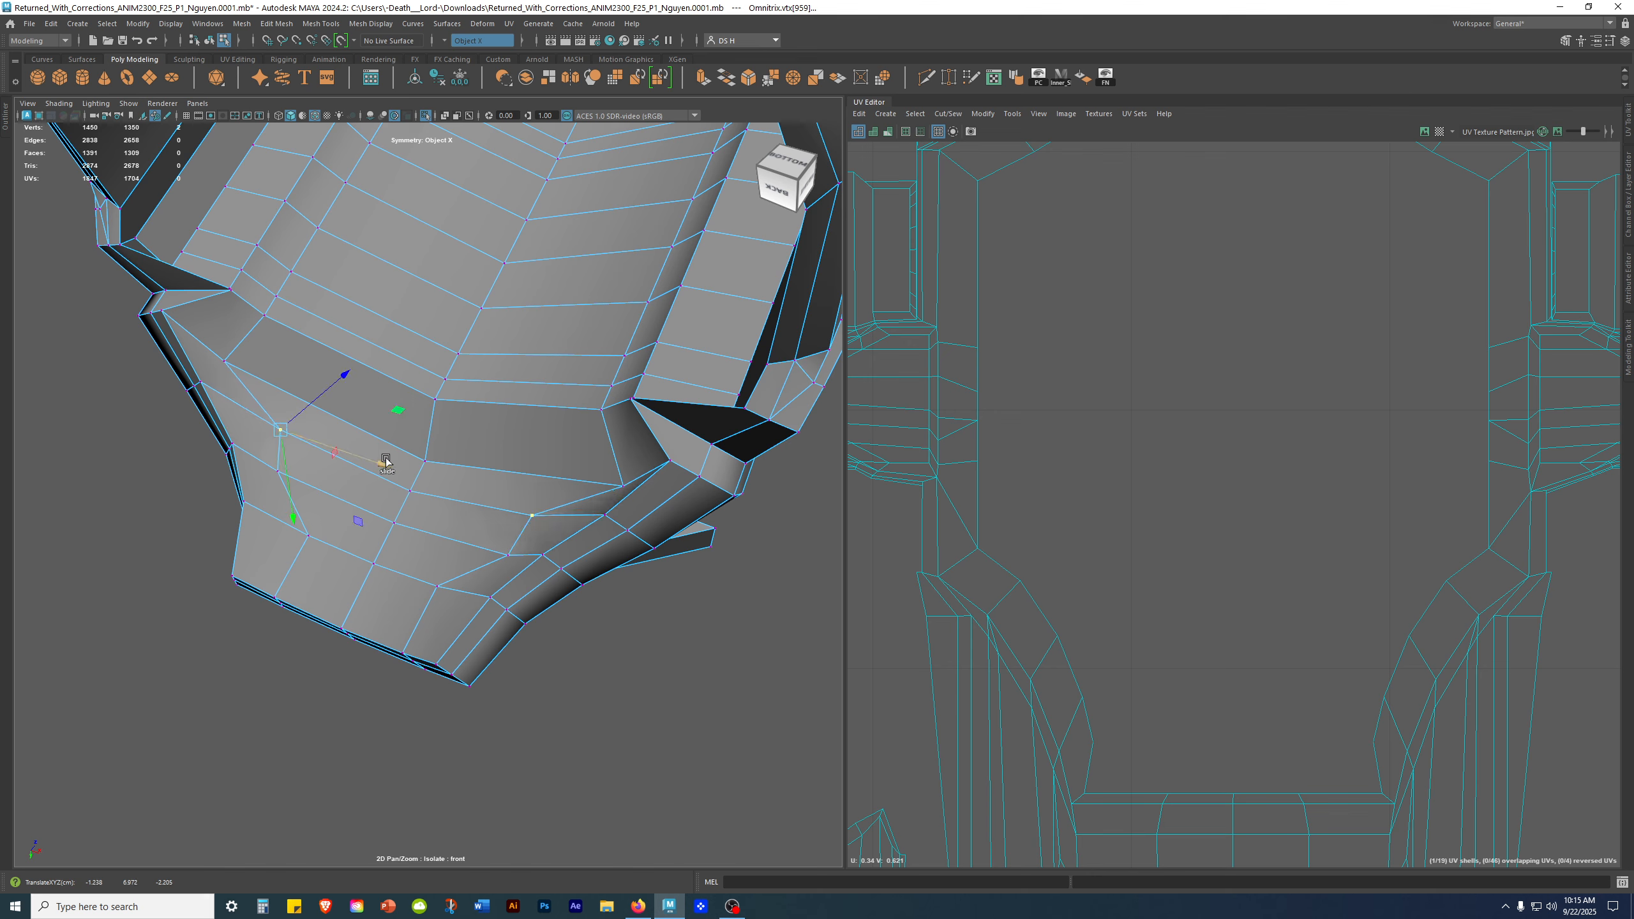
middle_click_drag(313, 392, 375, 415)
Step: Shift the mirrored side vertices on the first and fourth cross rows sideways to even out the vertical edge flow
left_click_drag(393, 425, 410, 379, "alt")
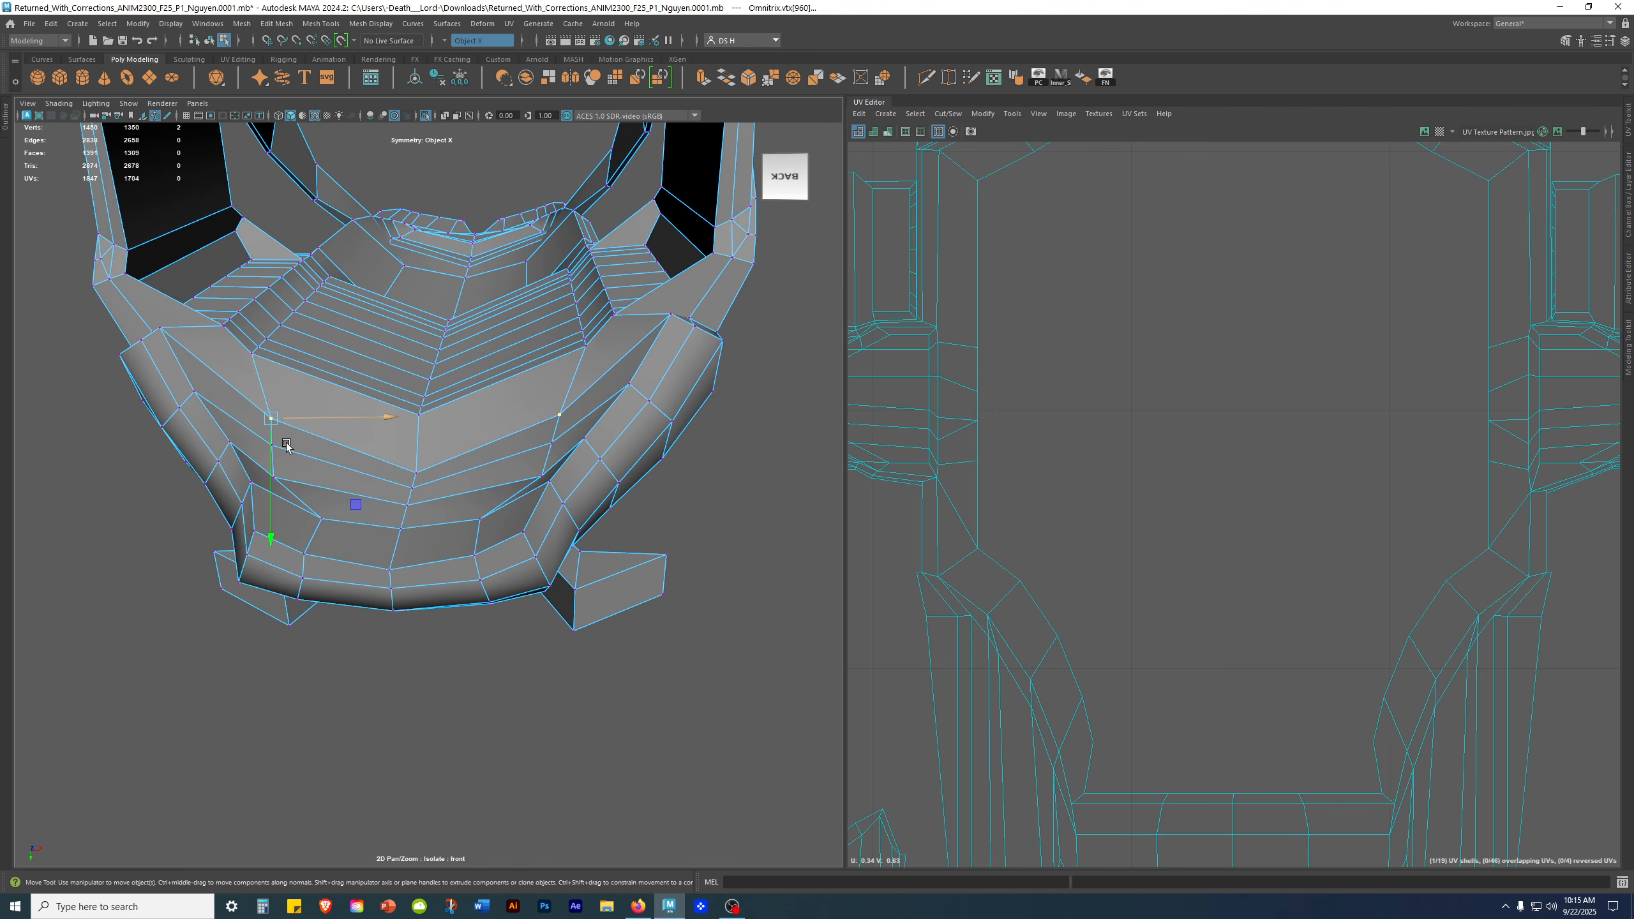
left_click_drag(248, 449, 255, 488, "alt")
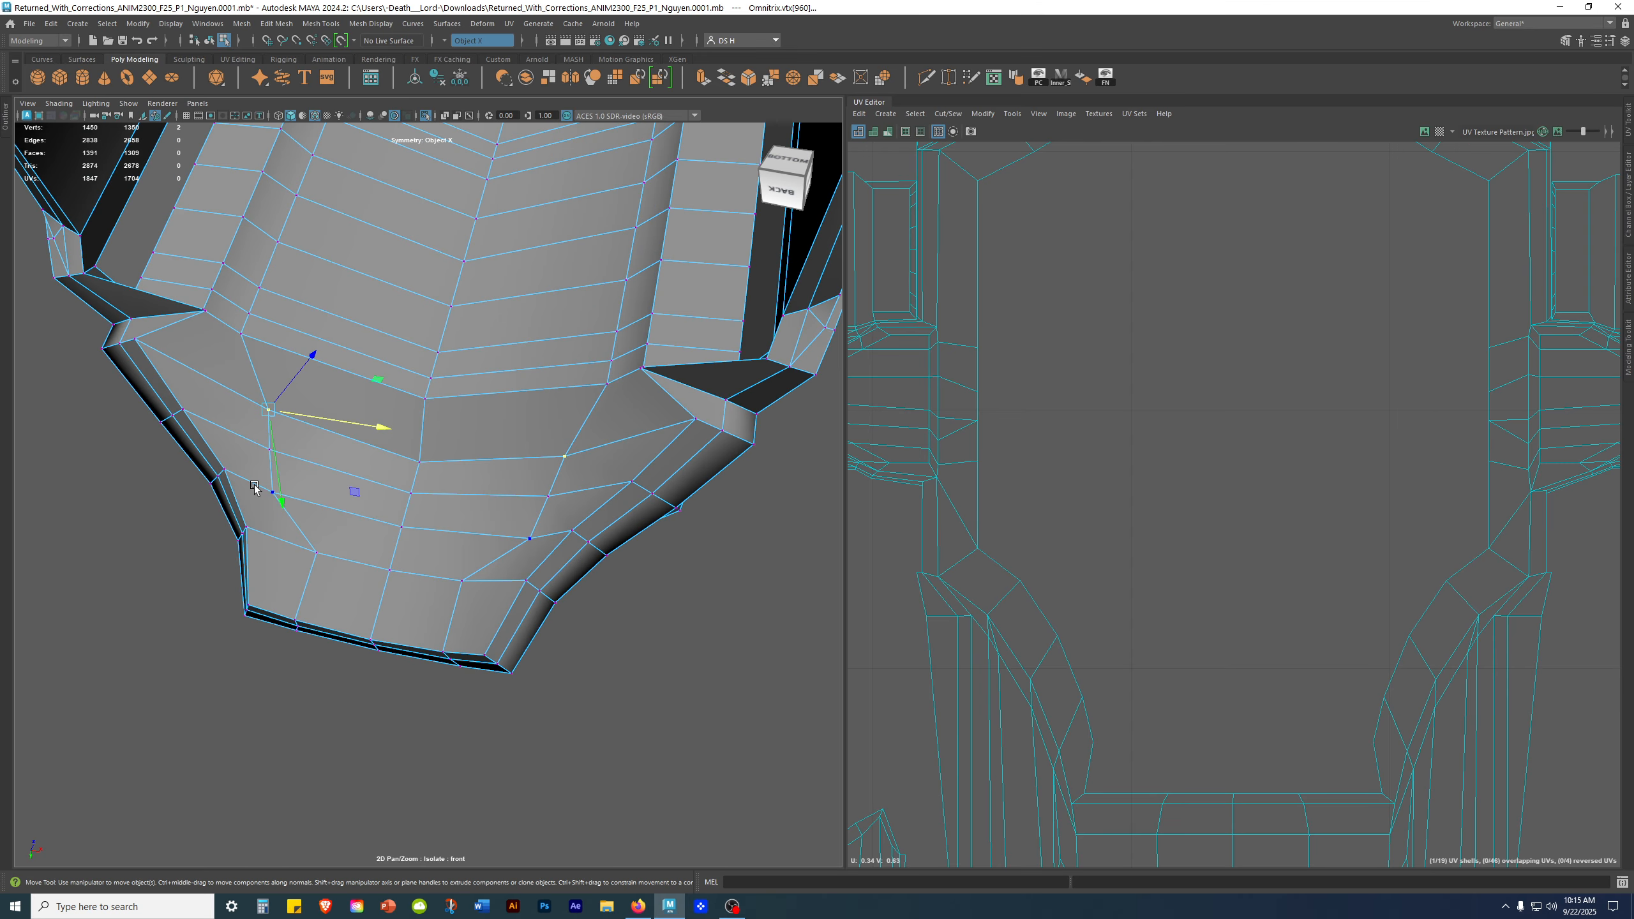
left_click(268, 551)
left_click_drag(340, 564, 348, 560, "ctrl+shift")
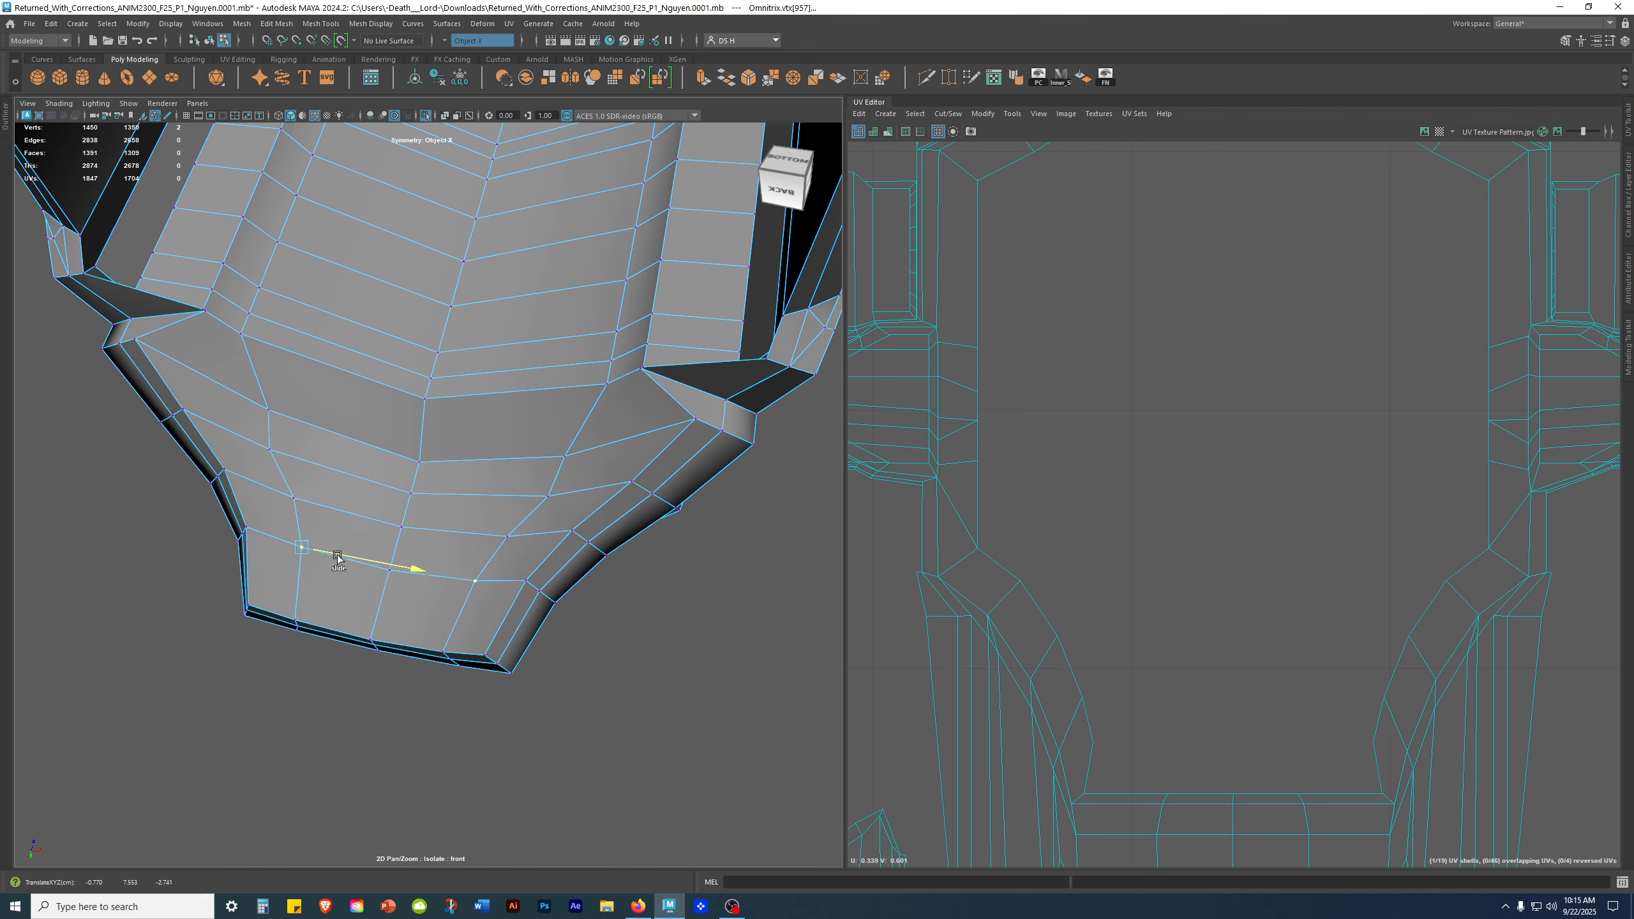
Step: Adjust the mirrored side vertices on the third cross row to smooth the surface above the lower rim
left_click(269, 451)
left_click_drag(333, 465, 282, 523, "alt")
left_click_drag(283, 455, 125, 518, "alt")
right_click_drag(125, 518, 349, 549, "alt")
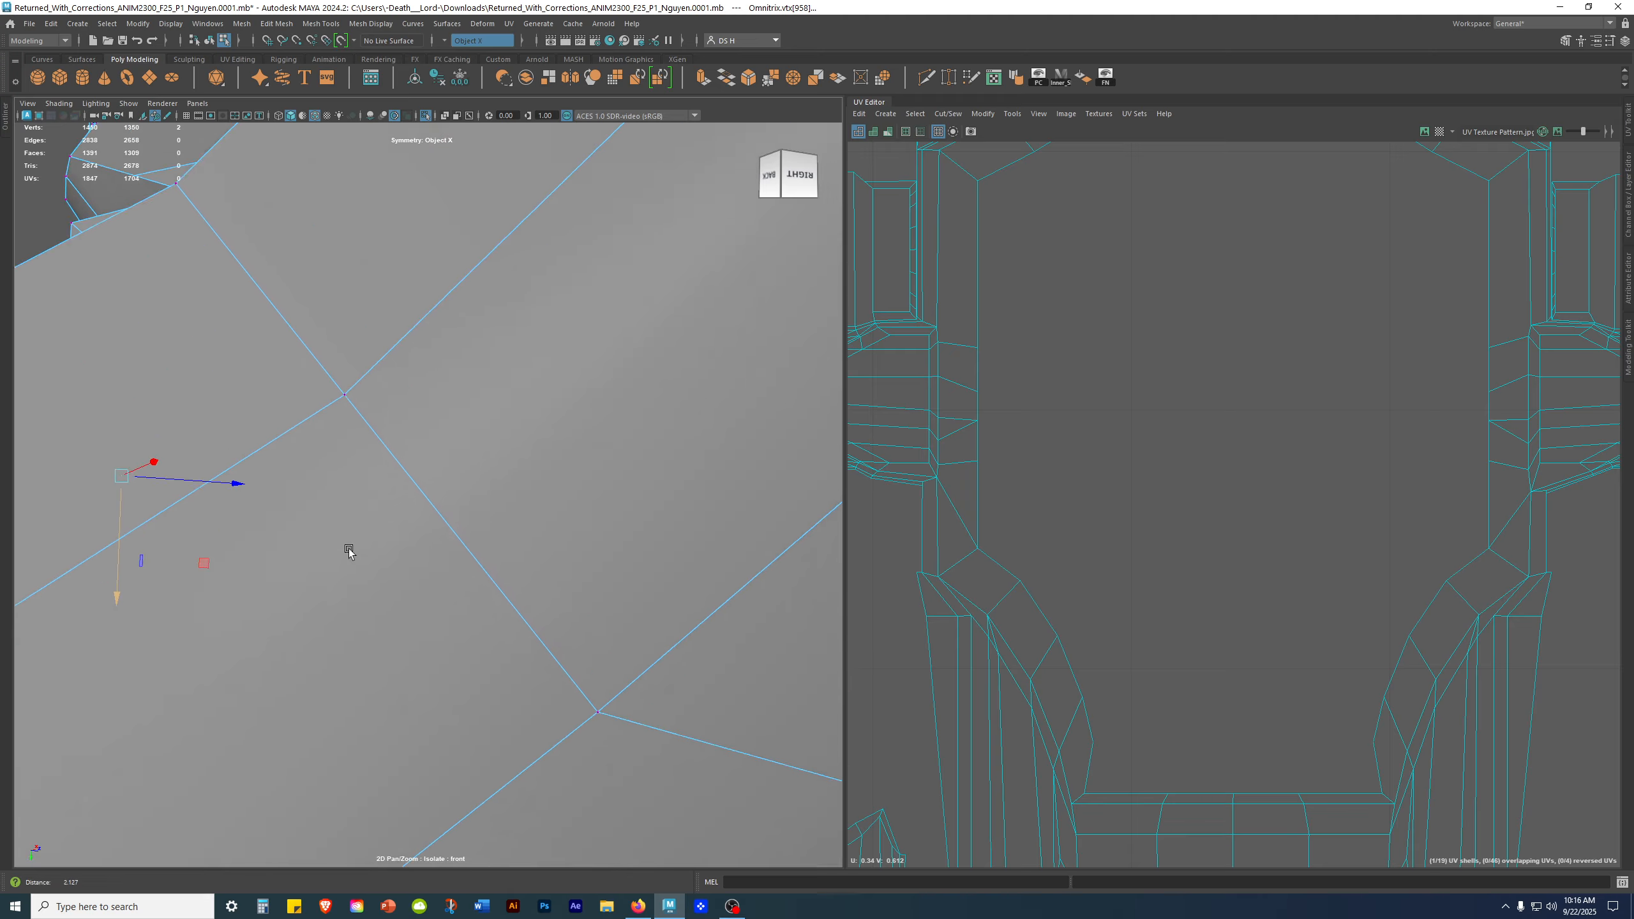
left_click_drag(349, 552, 578, 484, "alt")
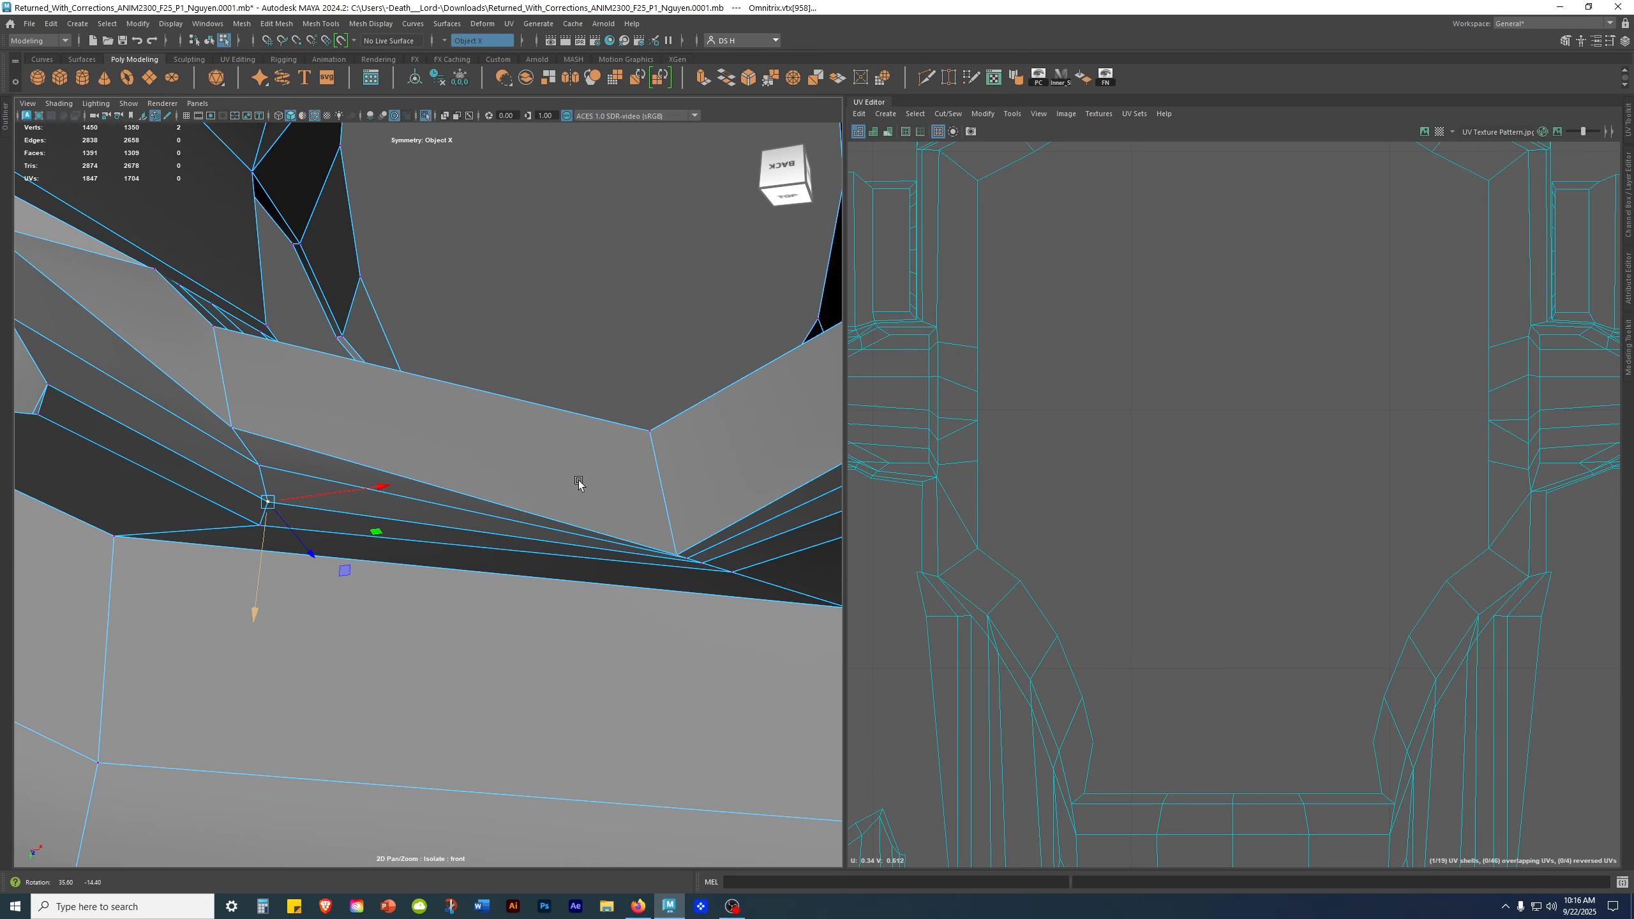
left_click_drag(295, 554, 423, 572, "alt")
right_click_drag(423, 573, 233, 579, "alt")
Step: Adjust the height of the centre-line vertices on the first and second cross rows below the ribbed section
left_click_drag(287, 554, 380, 453, "alt")
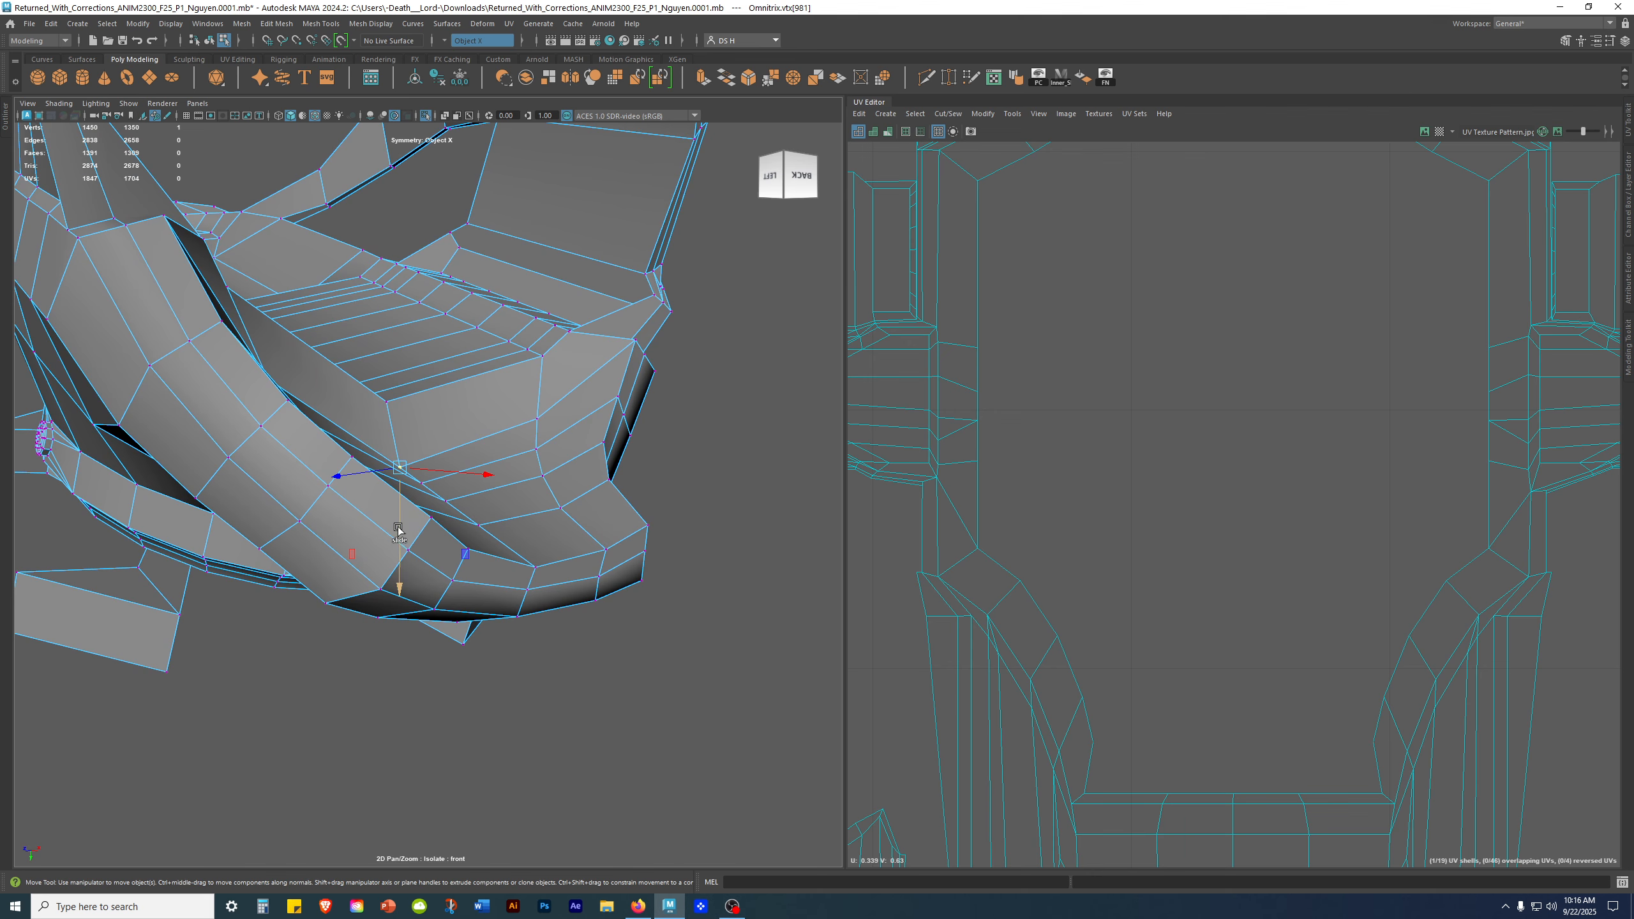
left_click_drag(445, 492, 343, 544, "alt")
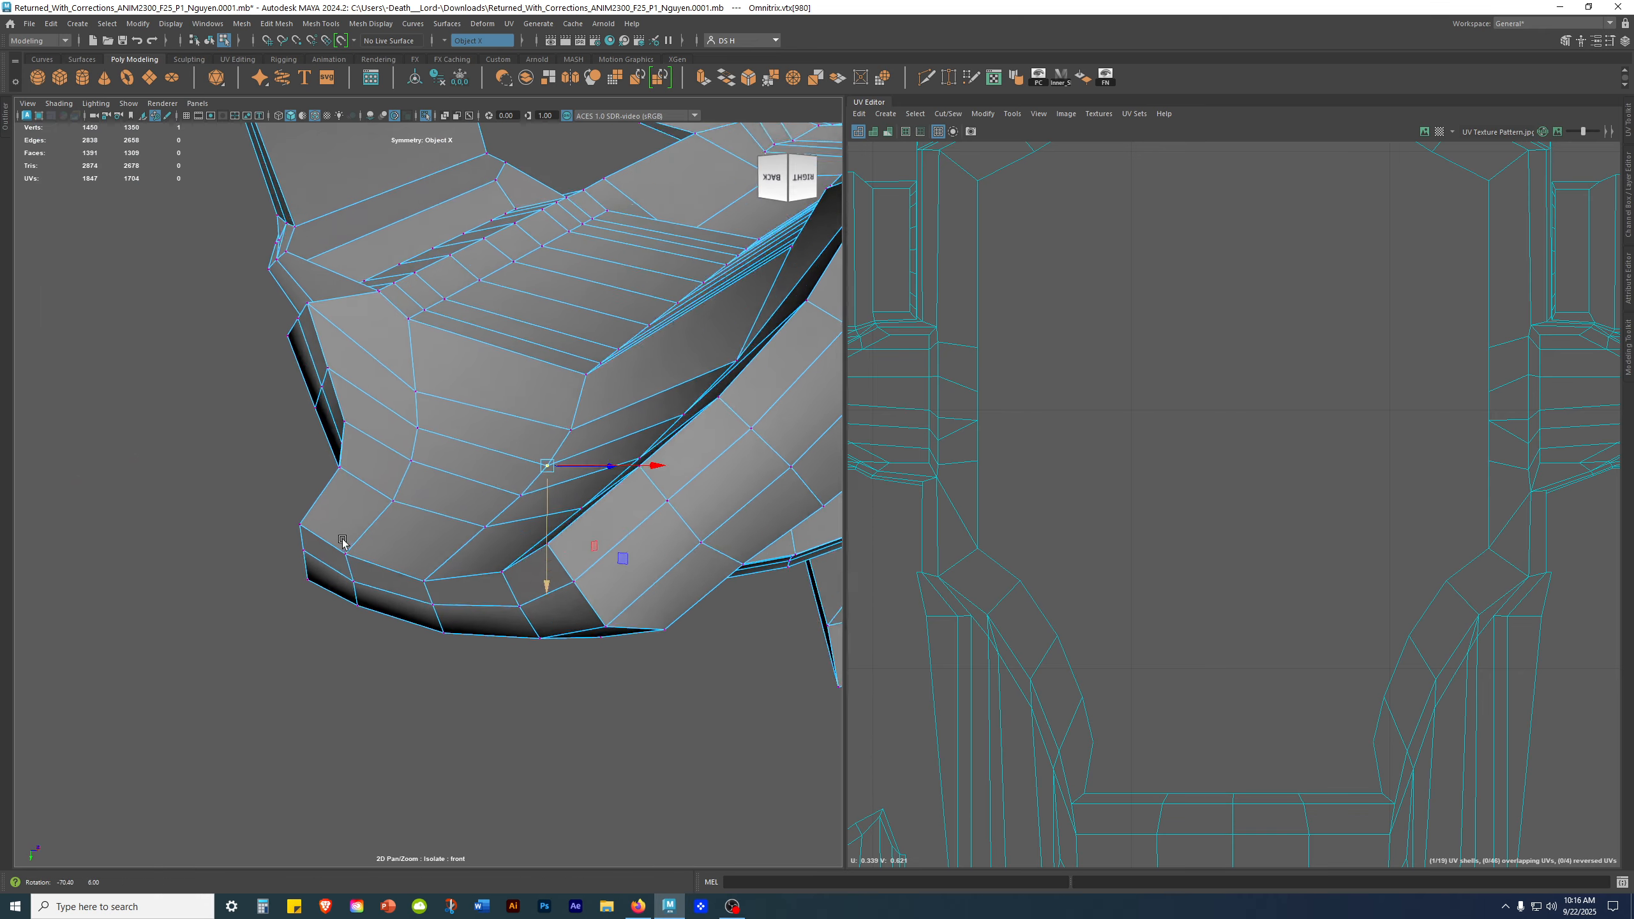
right_click_drag(343, 544, 558, 540, "alt")
left_click_drag(557, 540, 737, 528, "alt")
left_click_drag(558, 569, 281, 593, "alt")
Step: Move the centre vertex of the first cross row below the ribbed section in depth along the Z axis
left_click(732, 402)
left_click_drag(377, 607, 388, 552, "alt")
scroll(395, 468, "up", 3)
left_click(372, 388)
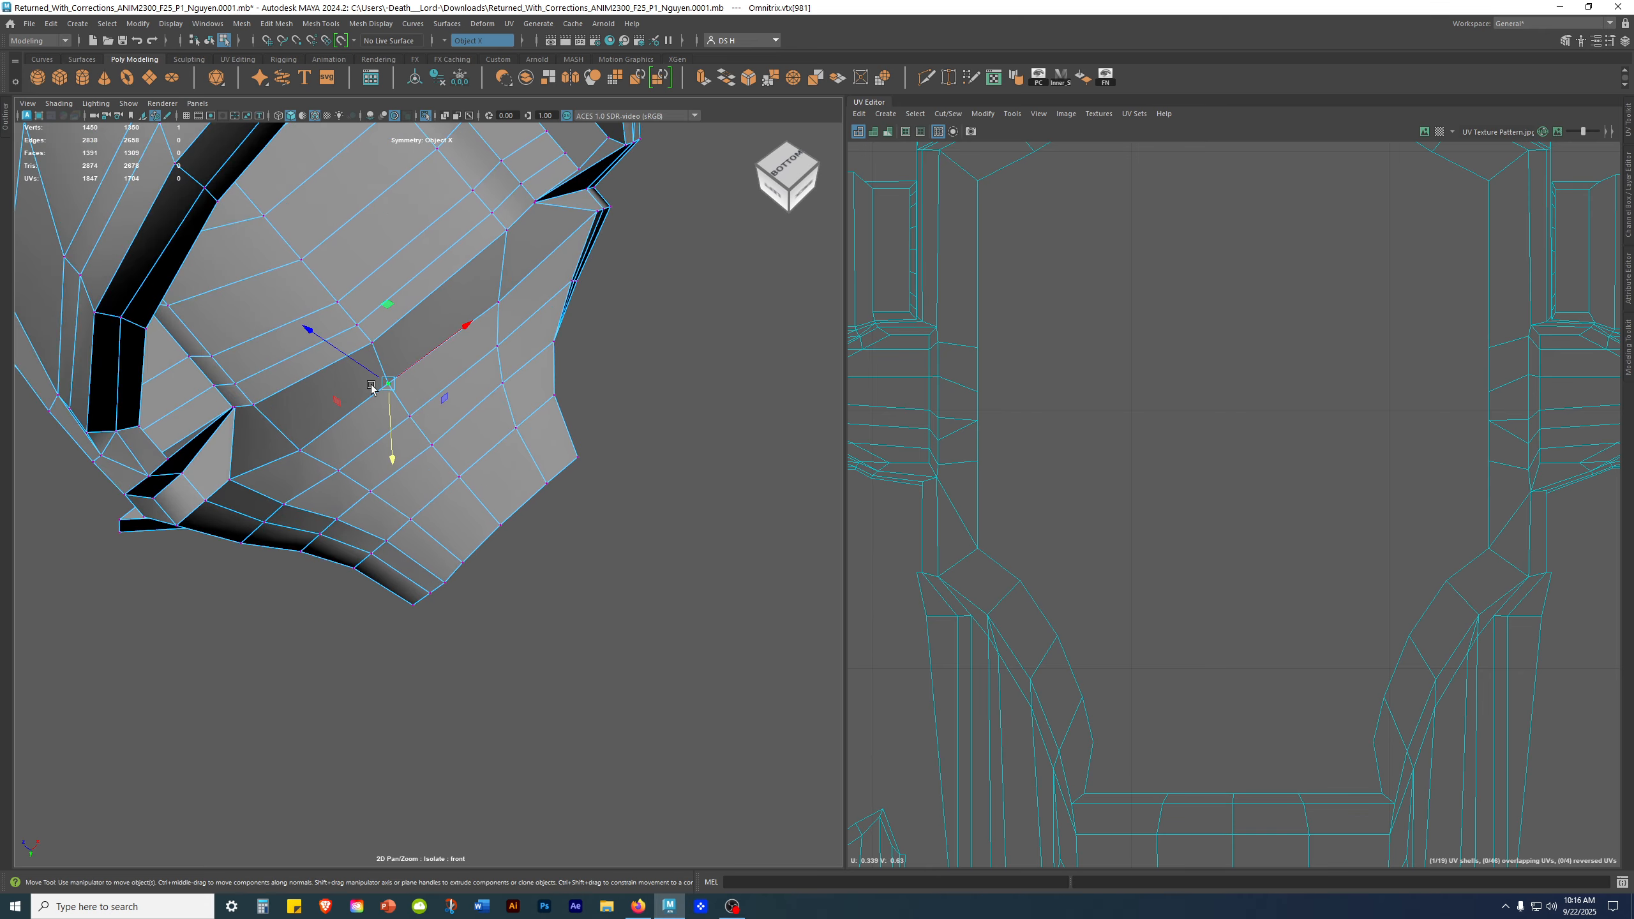
left_click_drag(382, 397, 399, 322, "alt")
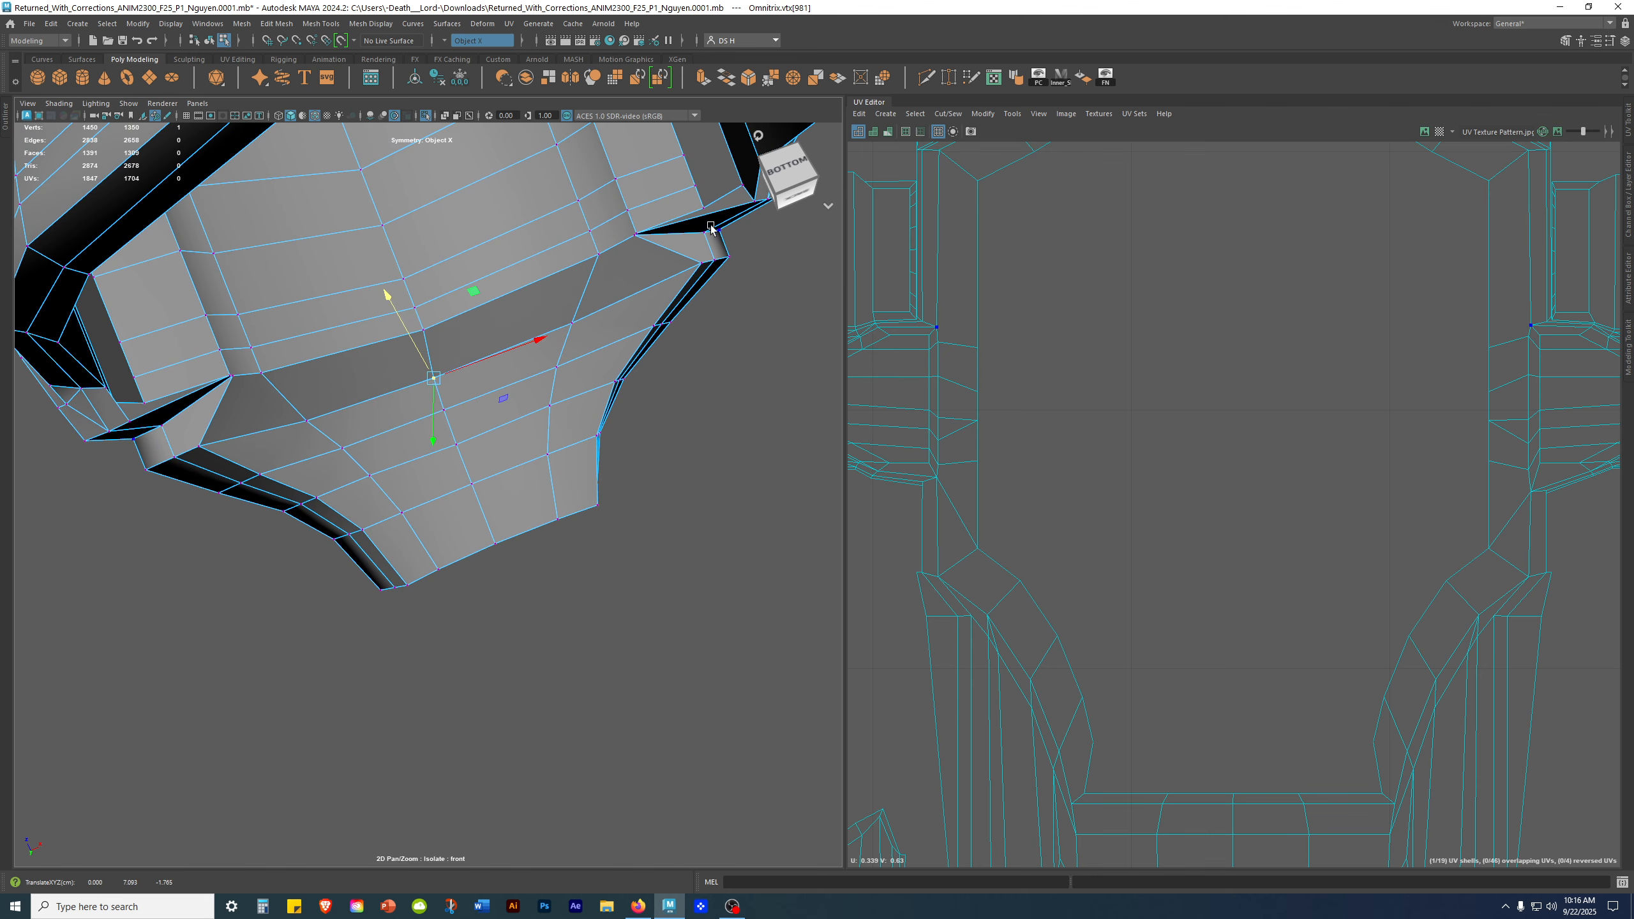
left_click_drag(619, 457, 629, 362, "alt")
left_click_drag(655, 468, 619, 464, "alt")
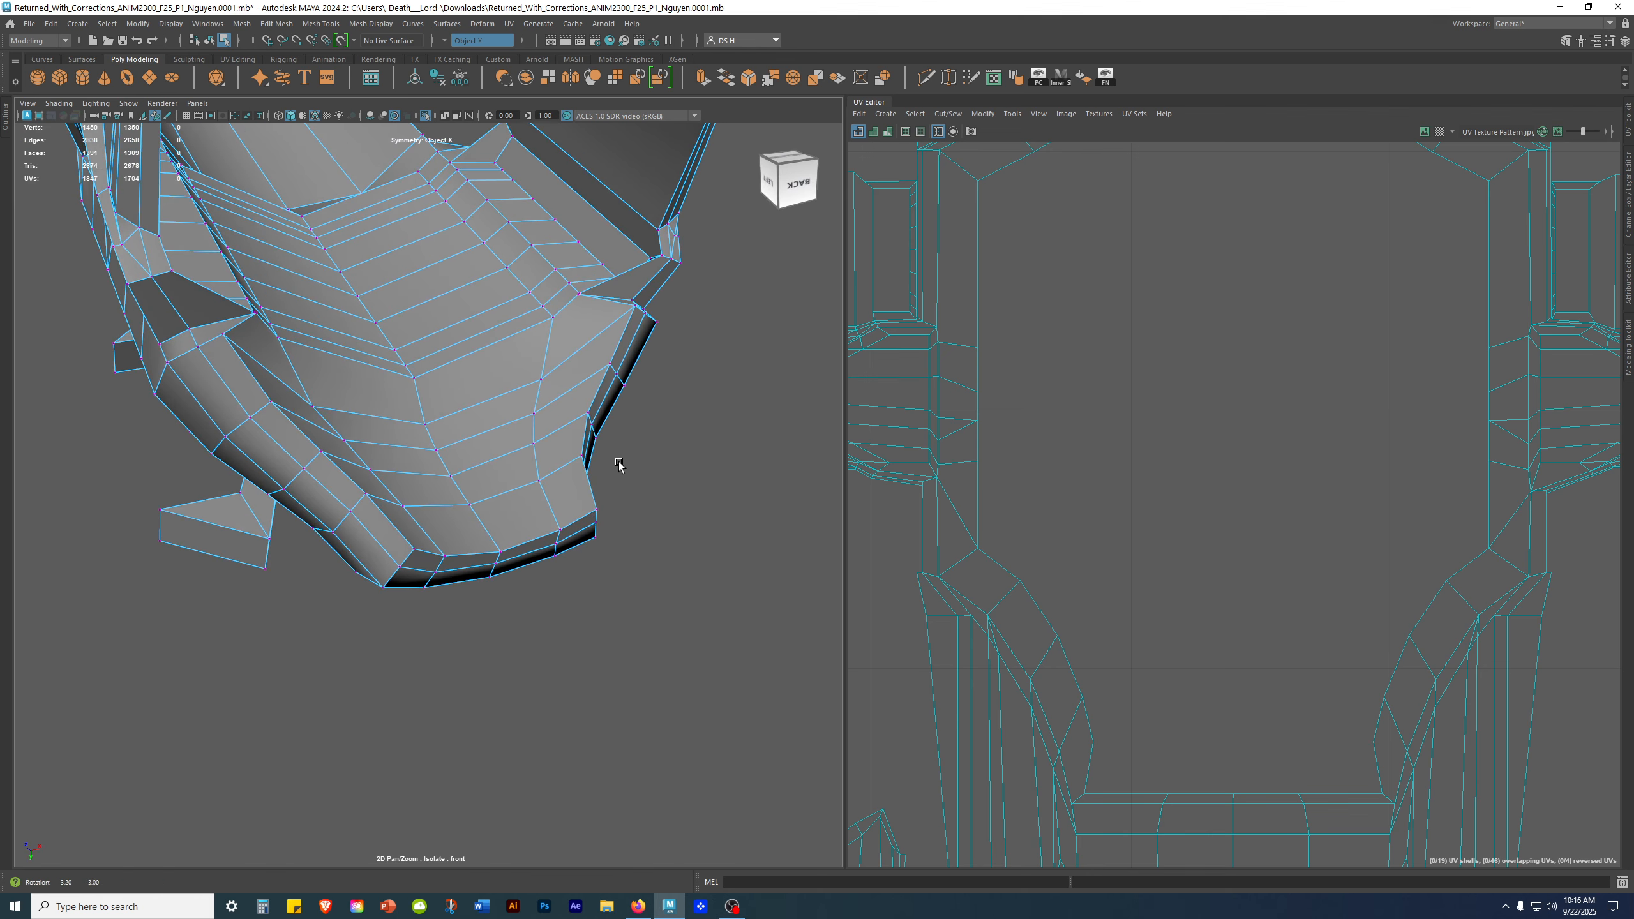
left_click(707, 399)
left_click_drag(707, 398, 662, 460, "alt")
middle_click_drag(661, 461, 470, 463, "alt")
left_click_drag(470, 463, 419, 435, "alt")
scroll(418, 434, "up", 5)
left_click(373, 374)
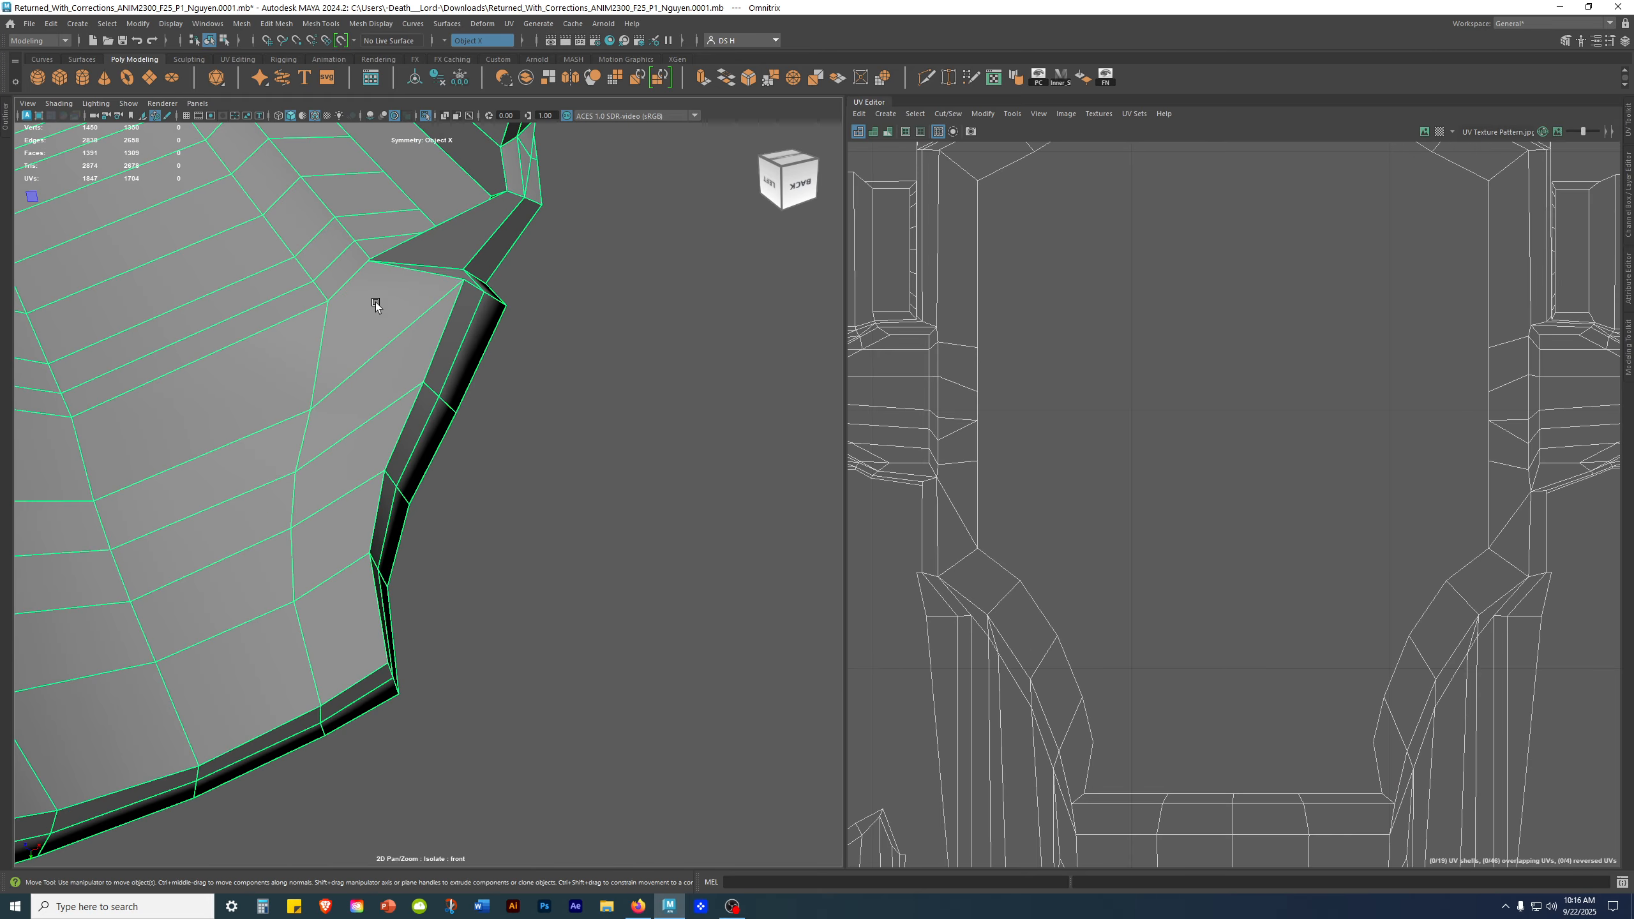
middle_click_drag(348, 359, 338, 402, "alt")
left_click_drag(338, 402, 391, 335, "alt")
right_click_drag(359, 337, 6, 356, "shift")
middle_click_drag(374, 386, 593, 353, "alt")
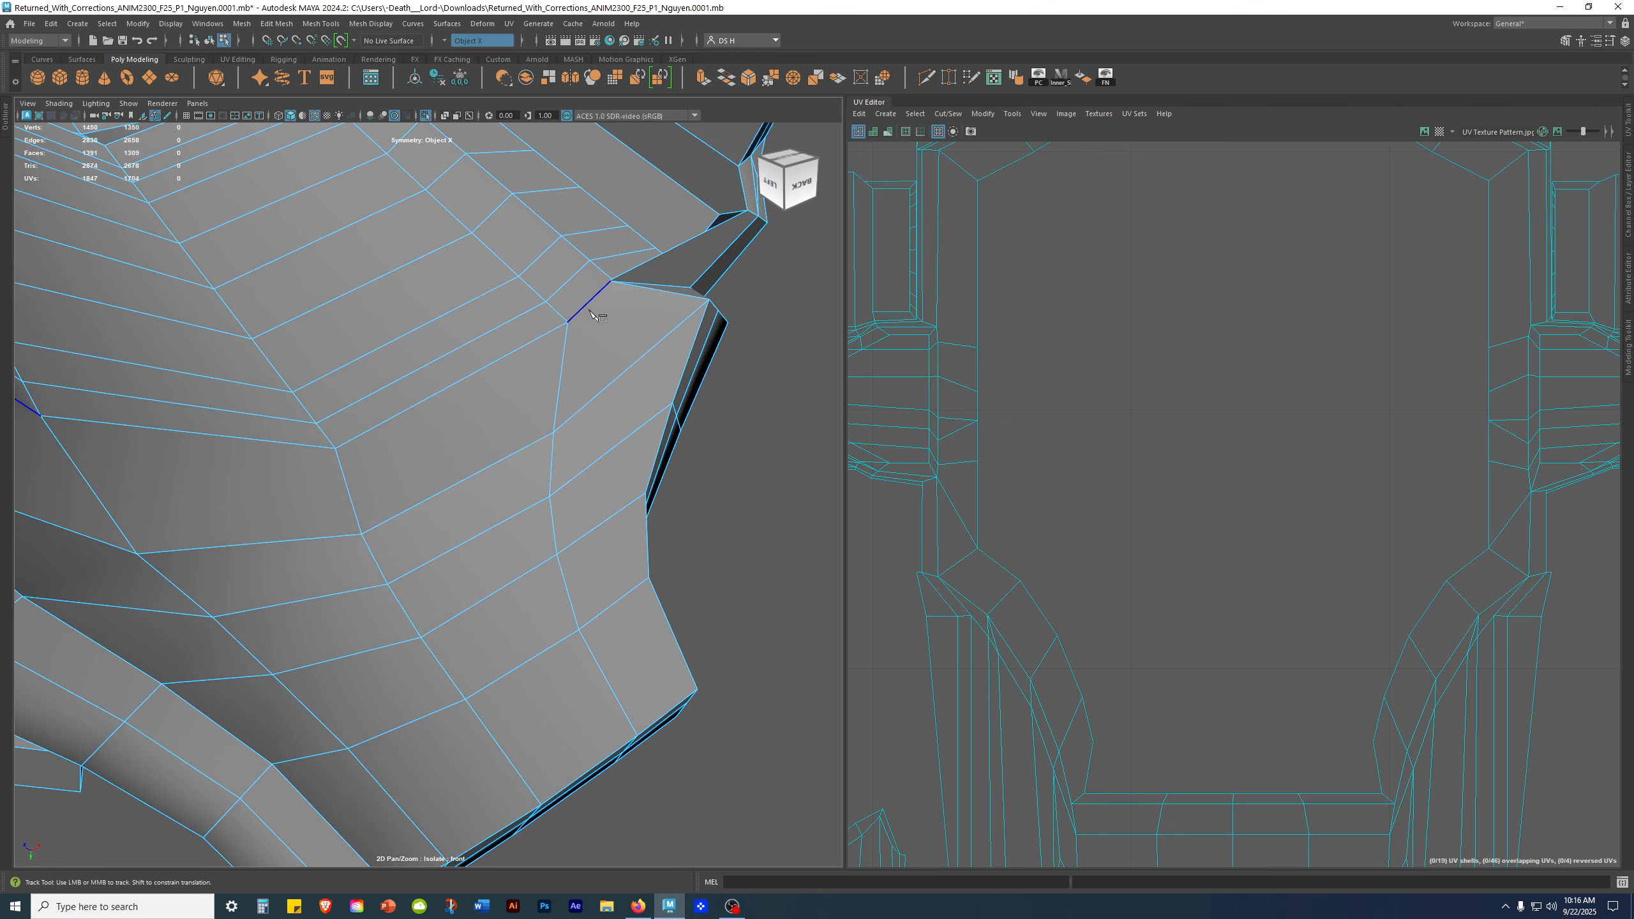
left_click_drag(724, 250, 529, 380, "alt")
right_click_drag(528, 379, 662, 451, "alt")
middle_click_drag(584, 451, 592, 524, "alt")
right_click_drag(592, 524, 710, 485, "alt")
left_click_drag(703, 430, 595, 409, "alt")
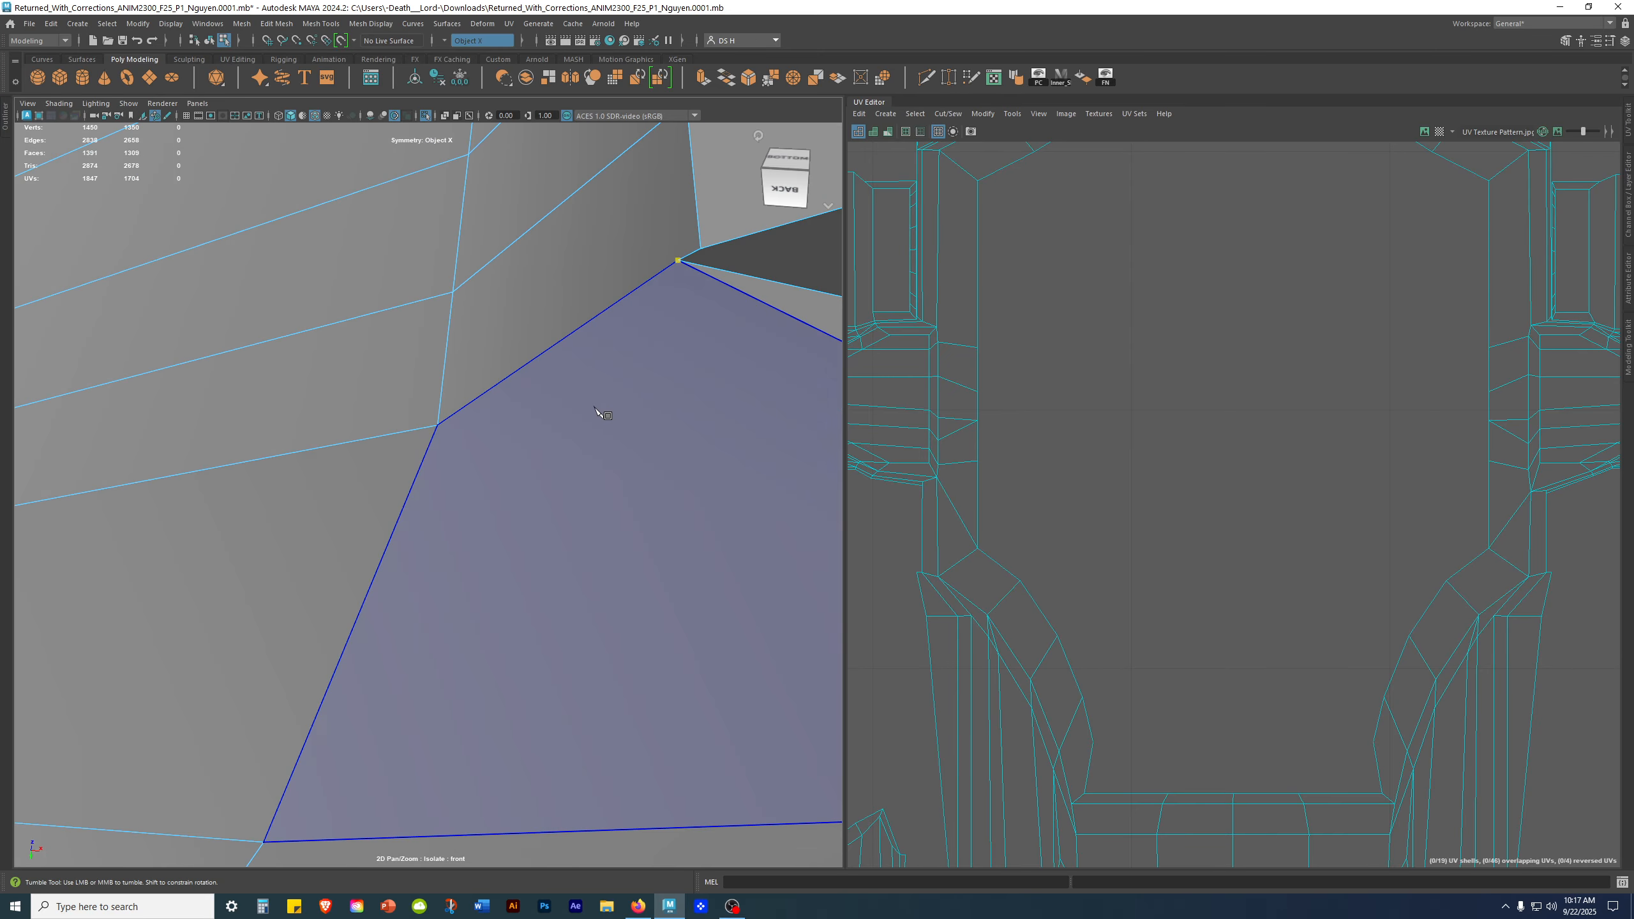
middle_click_drag(607, 398, 493, 436, "alt")
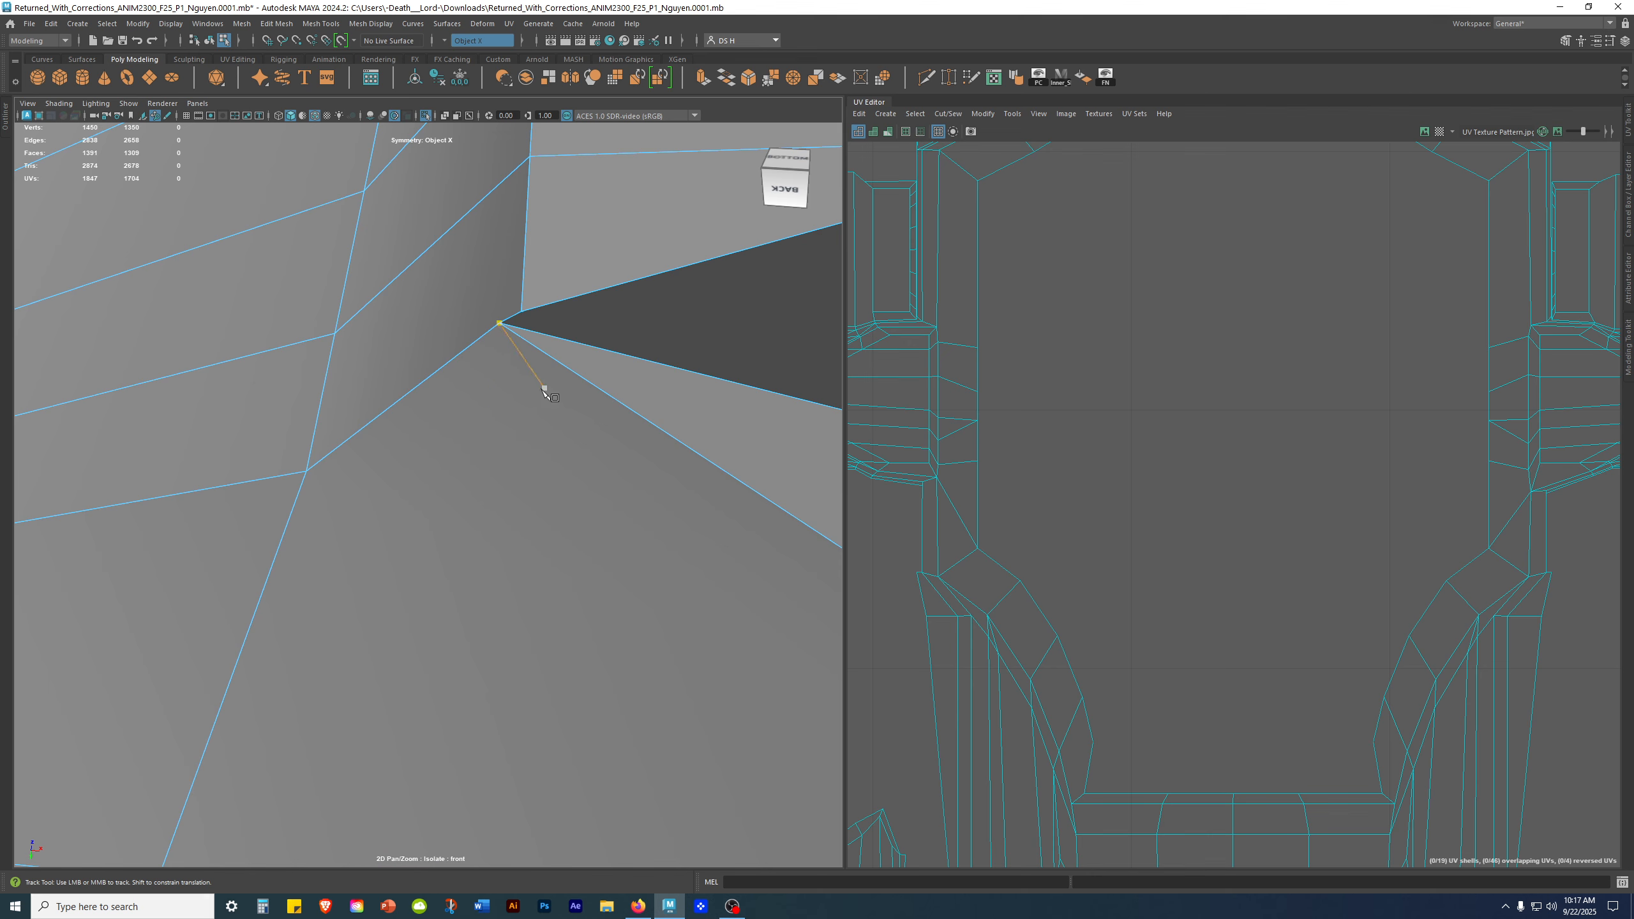
right_click_drag(569, 368, 272, 409)
scroll(551, 430, "down", 10)
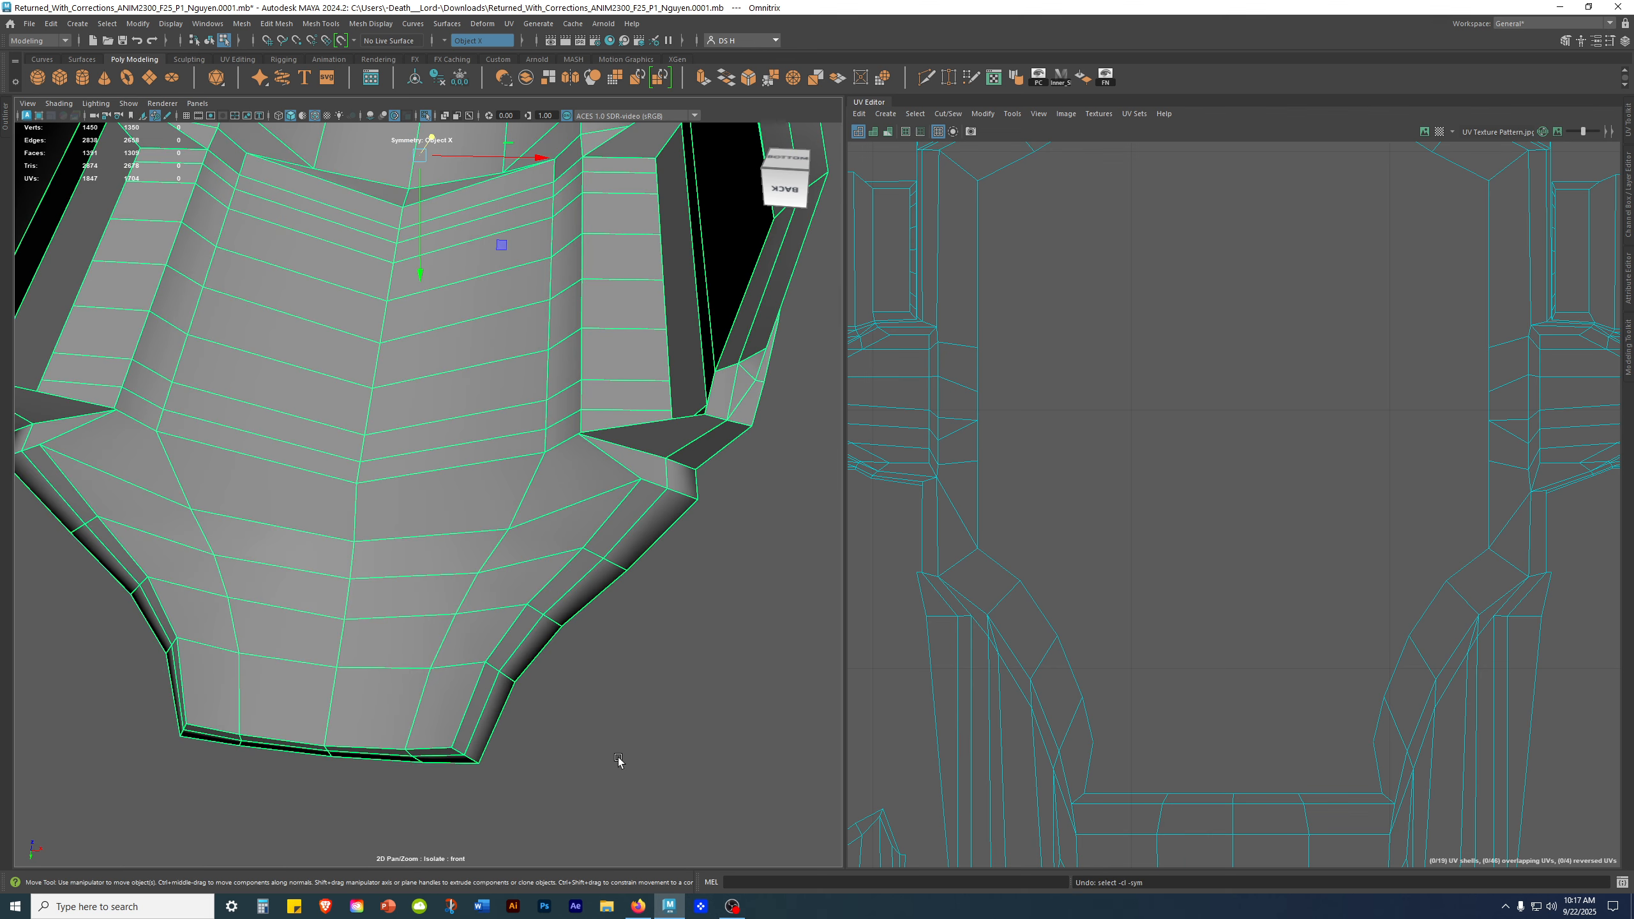
key("ctrl+z")
left_click(788, 711)
Step: Try to merge the mirrored corner vertices of the side notch into the neighbouring vertices with Target Weld
left_click_drag(788, 711, 322, 437, "alt")
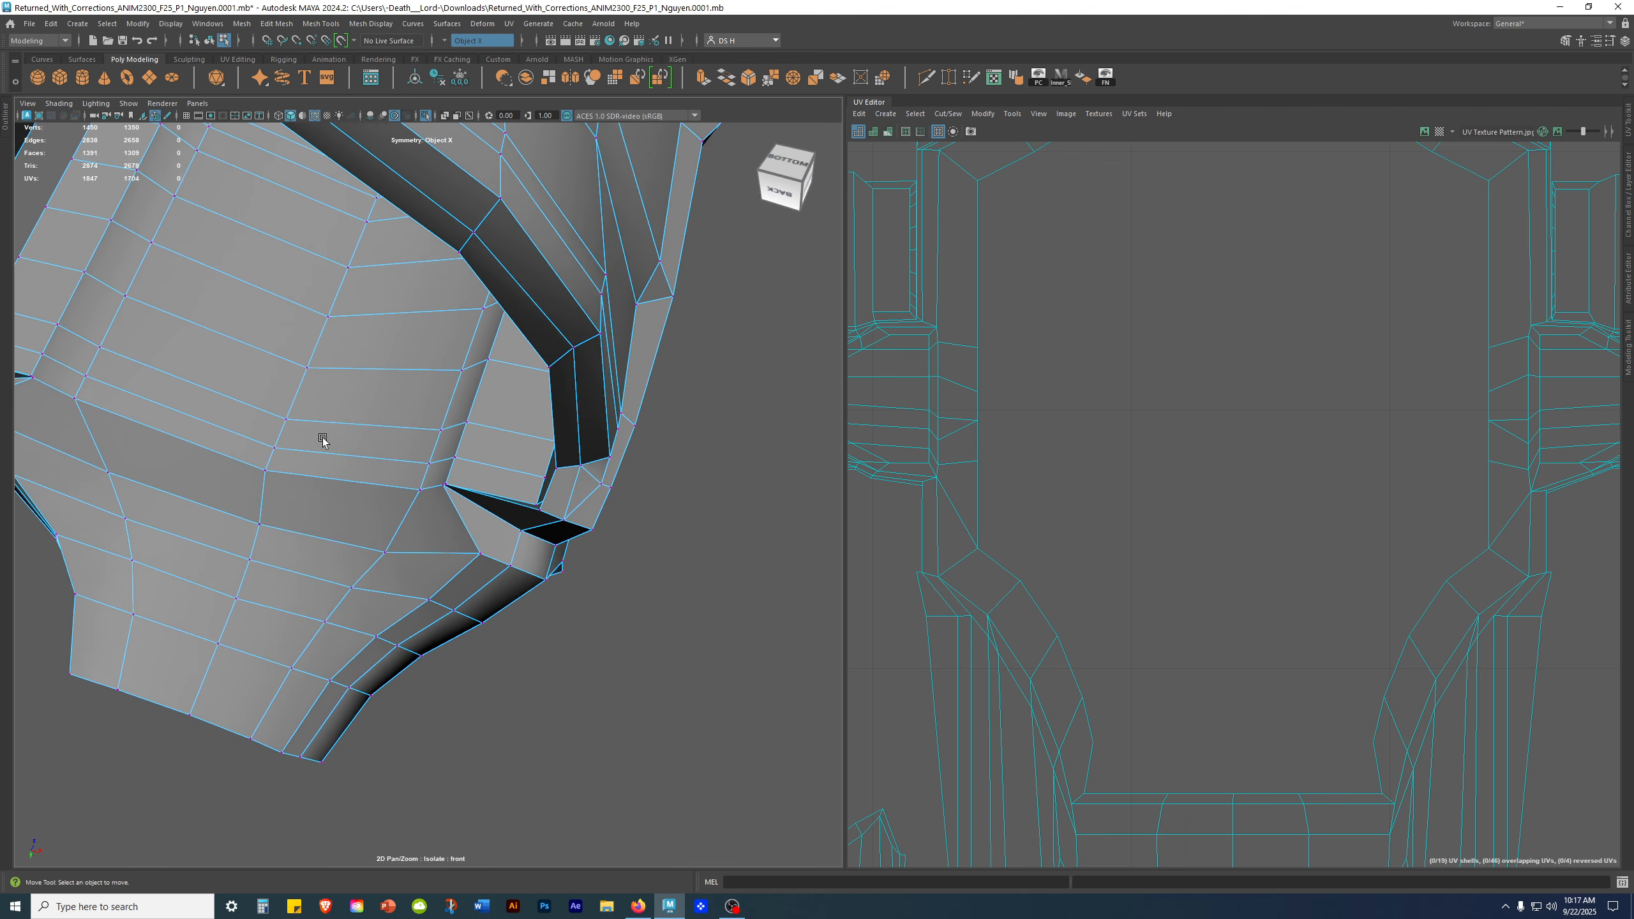
right_click_drag(322, 438, 678, 588, "alt")
left_click_drag(678, 588, 571, 534, "alt")
right_click_drag(458, 426, 519, 452, "alt")
left_click_drag(504, 369, 508, 392, "alt")
right_click_drag(641, 358, 641, 337, "shift")
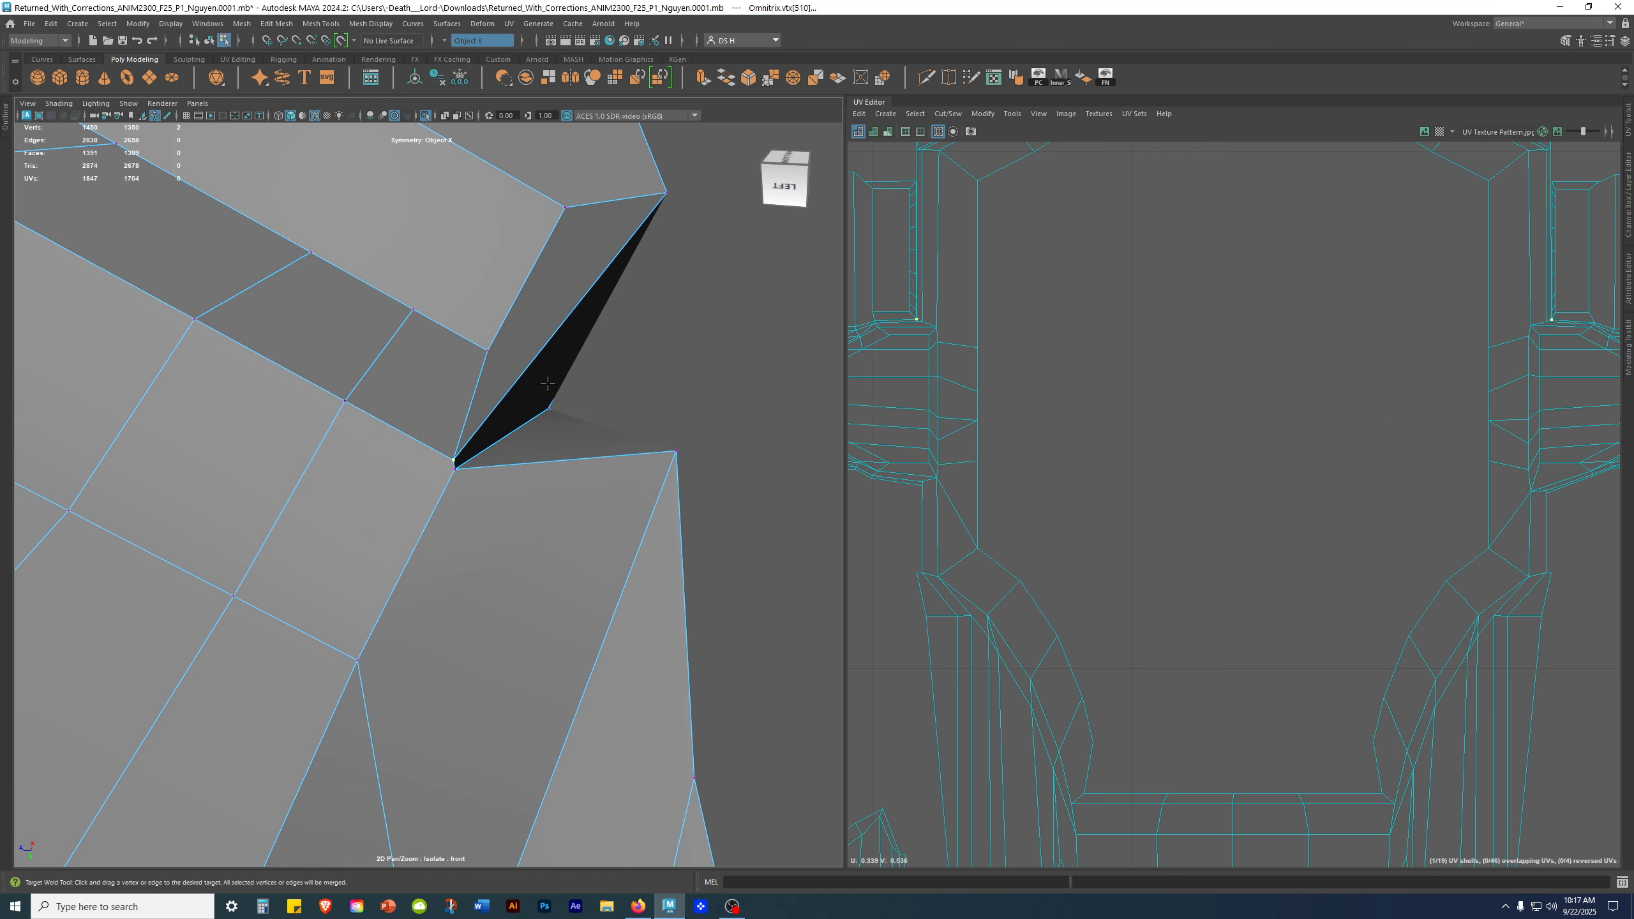
left_click_drag(801, 539, 546, 553, "alt")
key("ctrl+z")
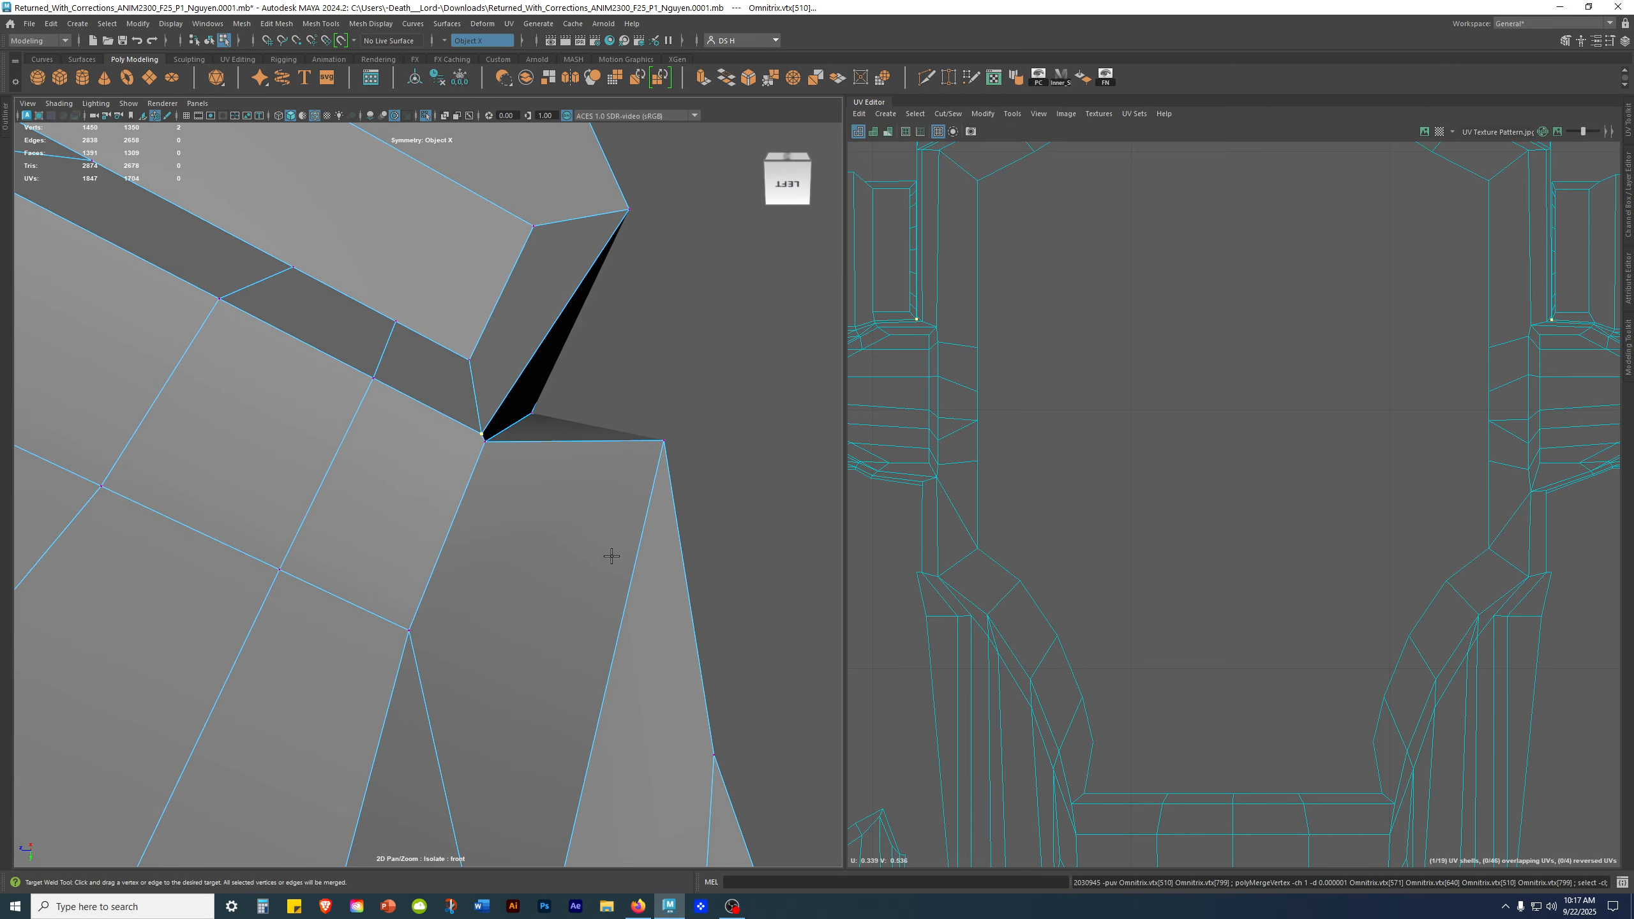
Step: Try to reposition the mirrored corner vertices where the side notch meets the last ribbed edge row
scroll(457, 543, "down", 2)
mouse_move(472, 502)
left_mouse_down("alt")
mouse_move(506, 521)
mouse_move(476, 527)
left_mouse_up("alt")
right_click_drag(476, 528, 157, 570, "alt")
middle_click_drag(157, 569, 547, 384, "alt")
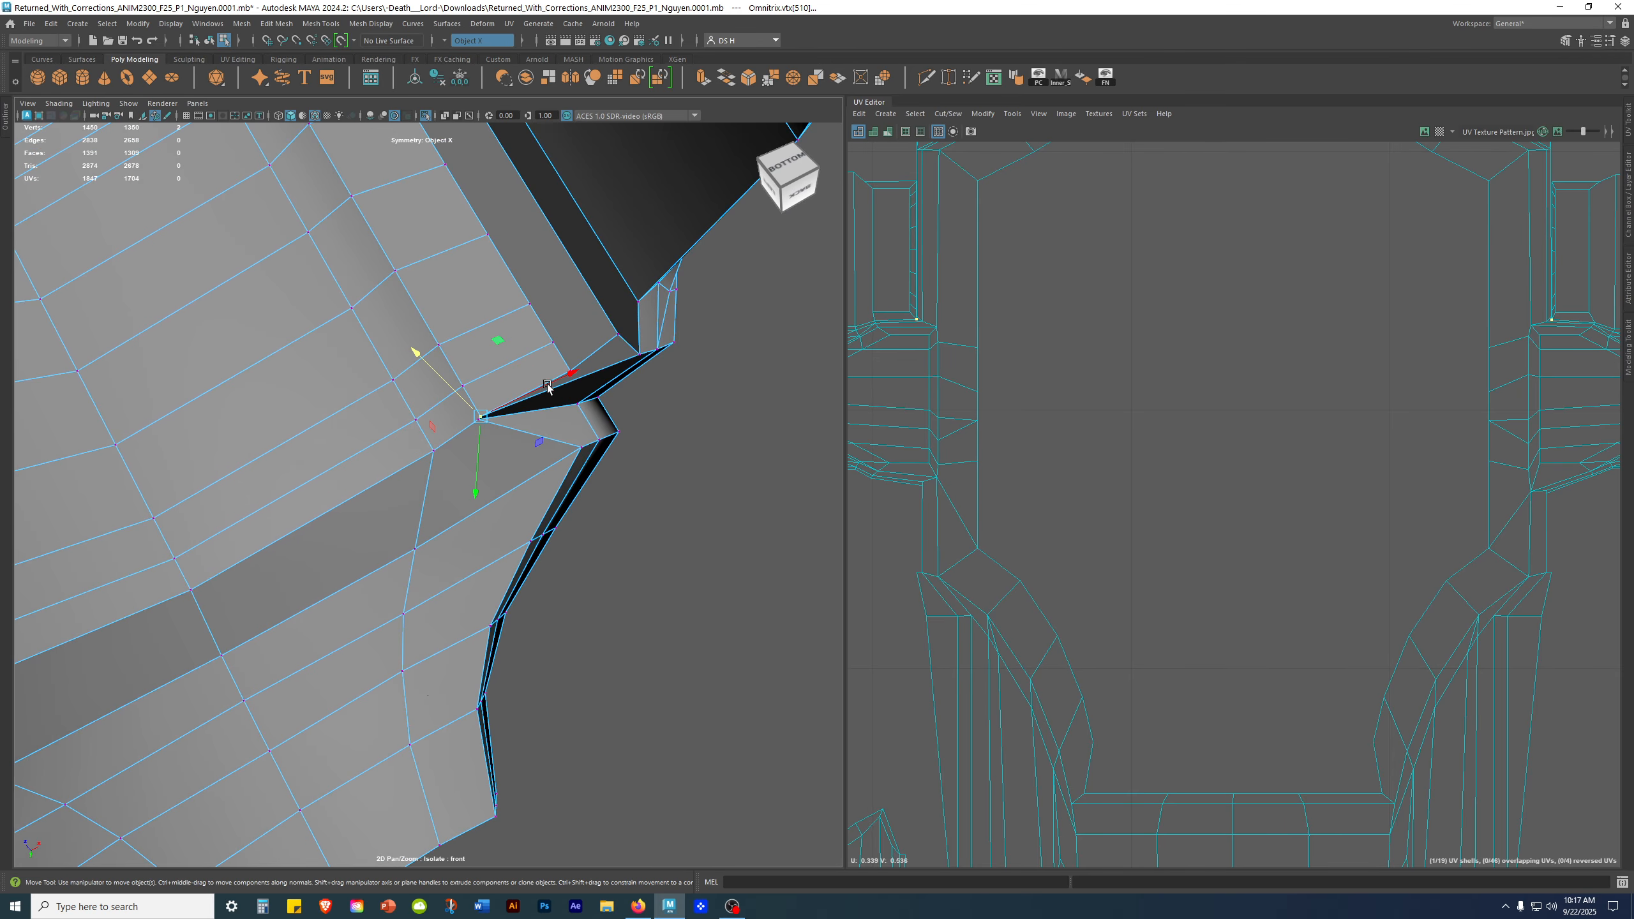
left_click_drag(537, 568, 528, 523, "alt")
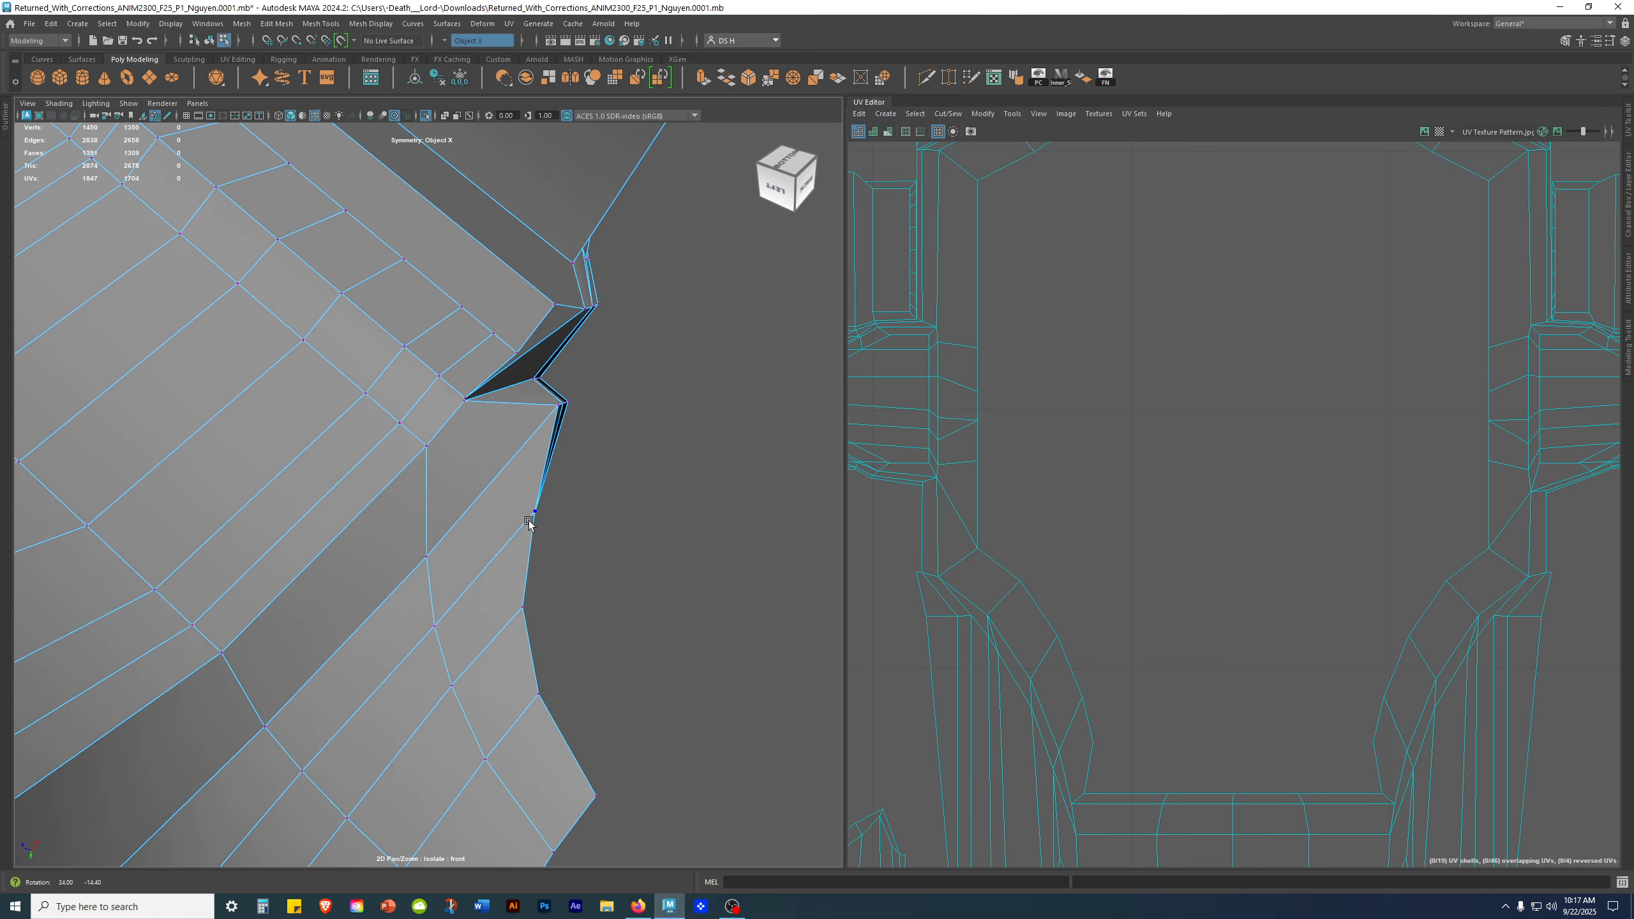
middle_click_drag(479, 533, 606, 492, "alt")
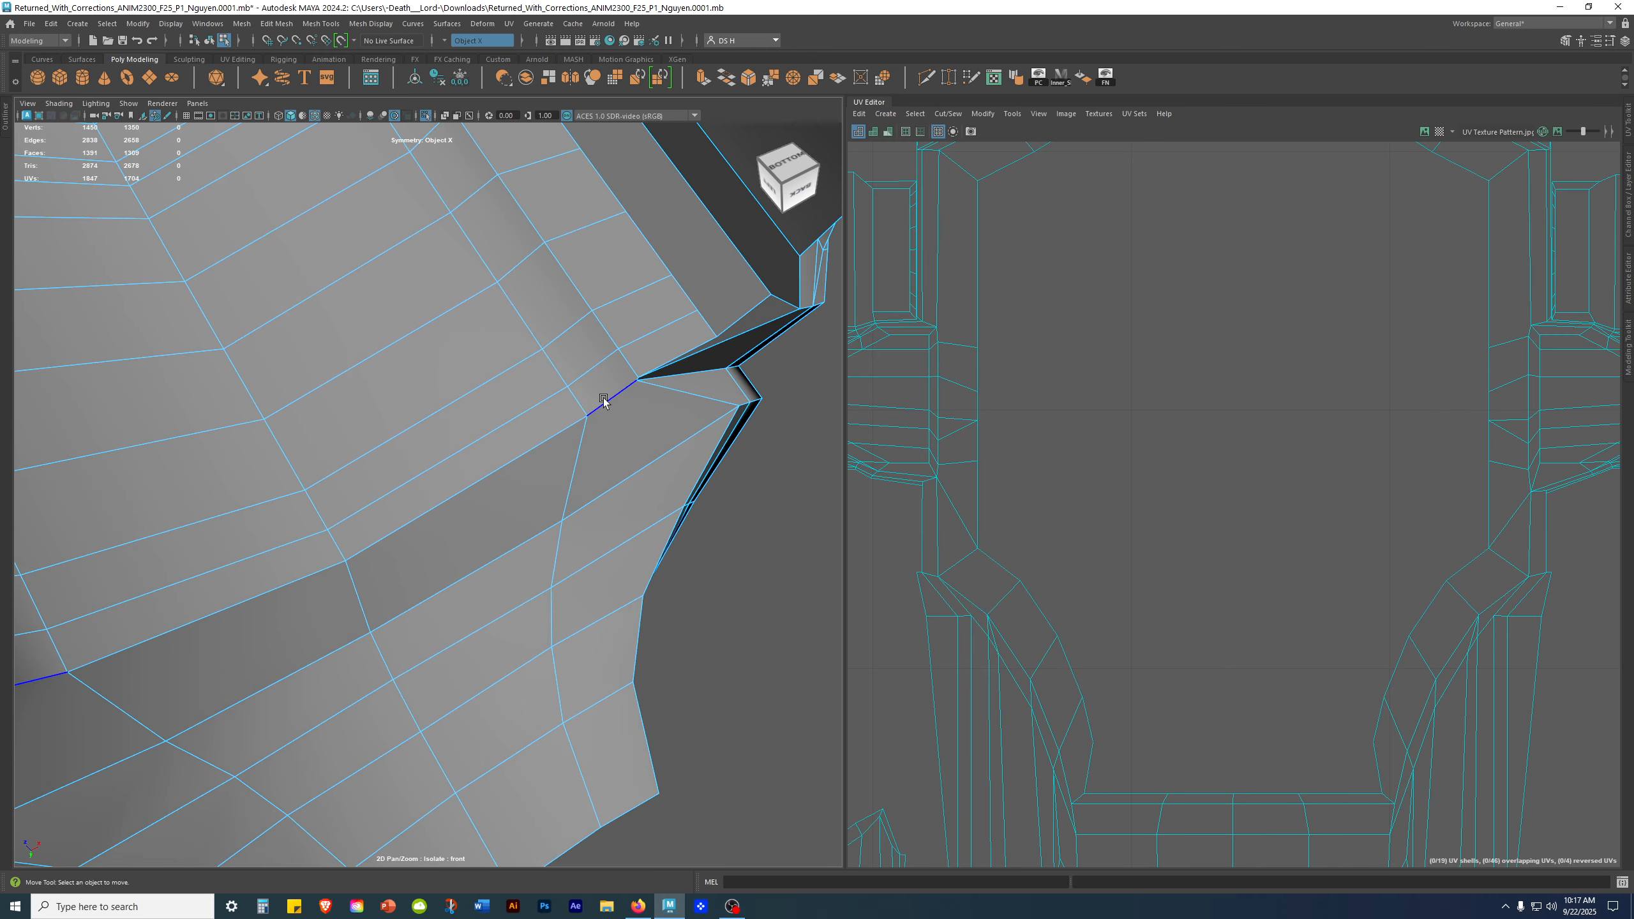
left_click_drag(502, 478, 404, 504, "alt")
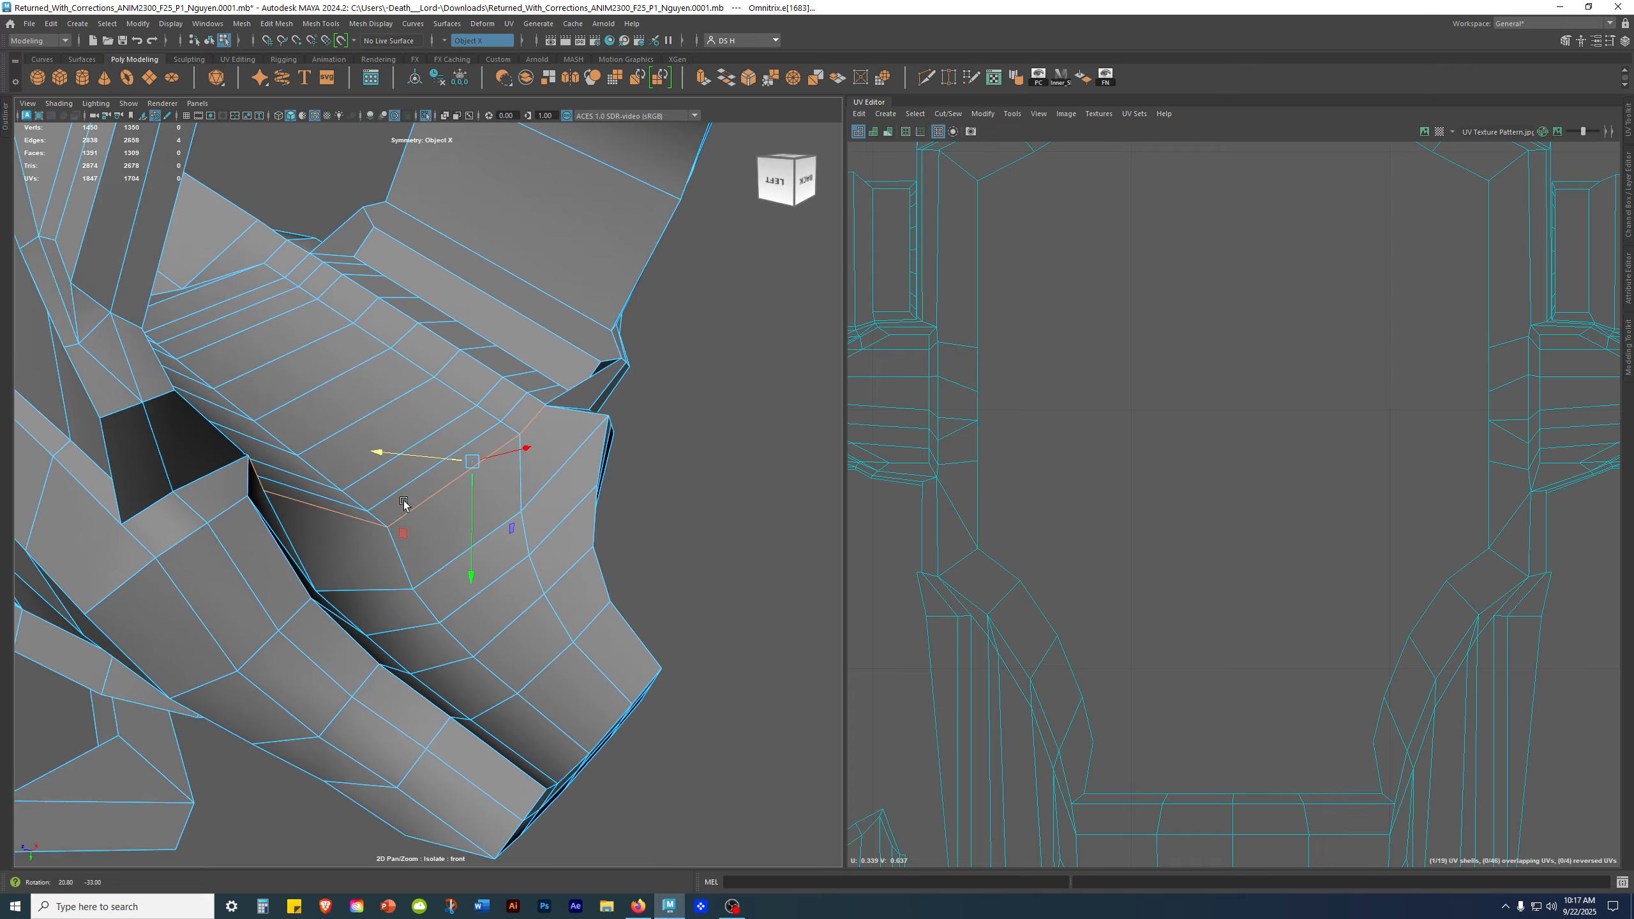
left_click_drag(439, 453, 535, 400, "alt")
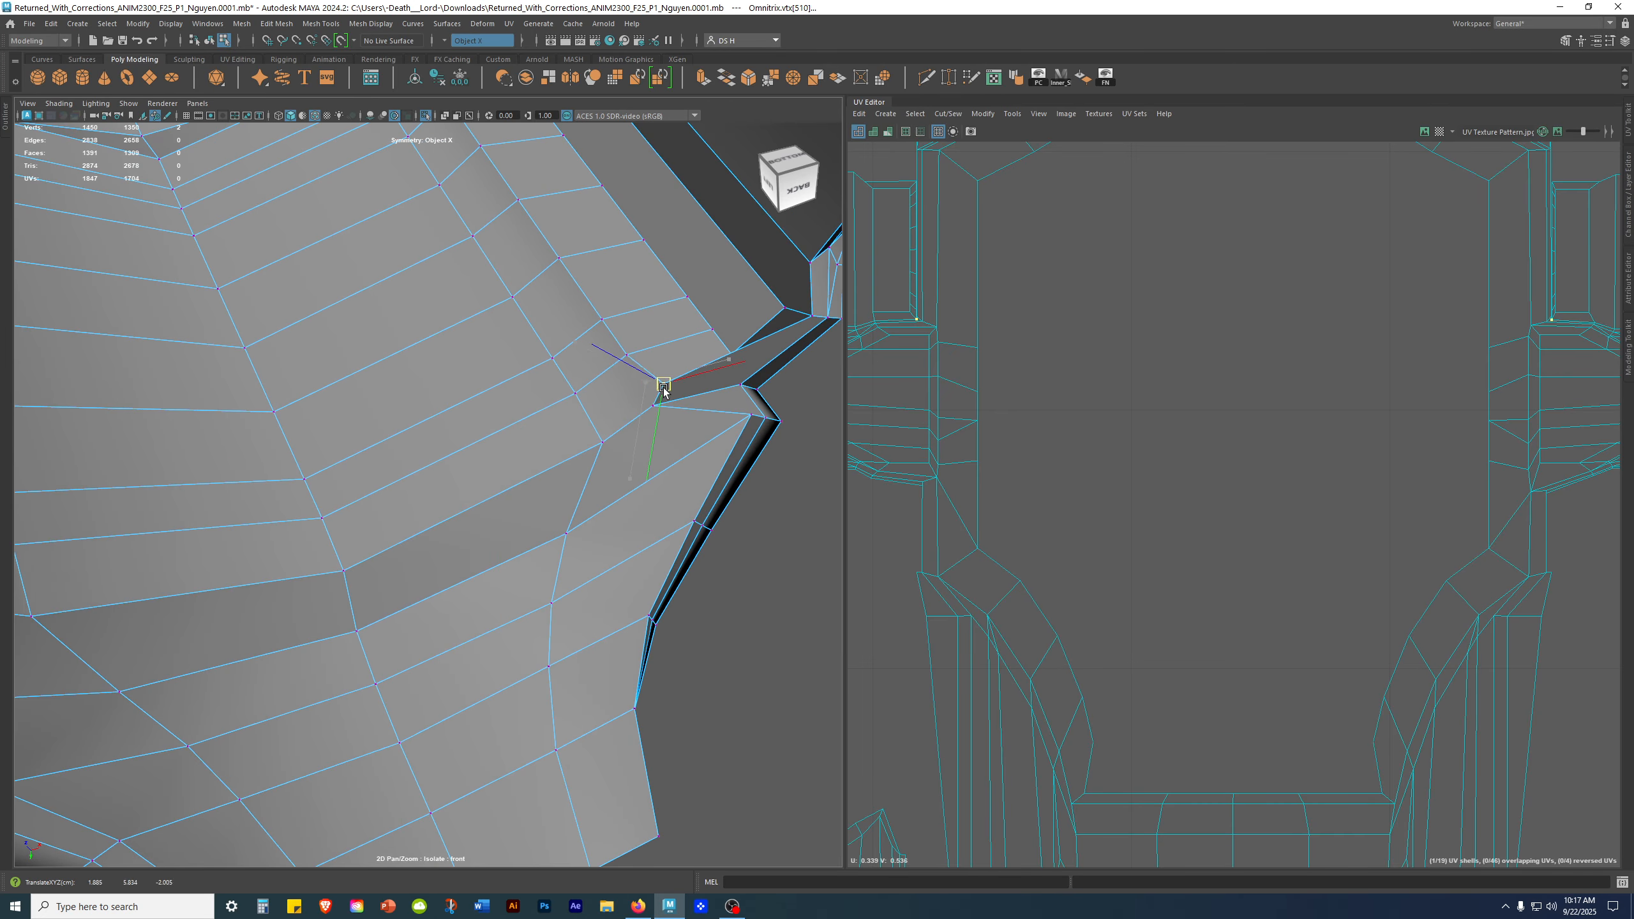
key("ctrl+z")
Step: Select the last cross edge row of the ribbed section and align its move pivot to the adjoining centre-line edge
left_click_drag(521, 558, 586, 407, "alt")
left_click_drag(397, 484, 607, 332, "alt")
left_click_drag(542, 388, 589, 530, "alt")
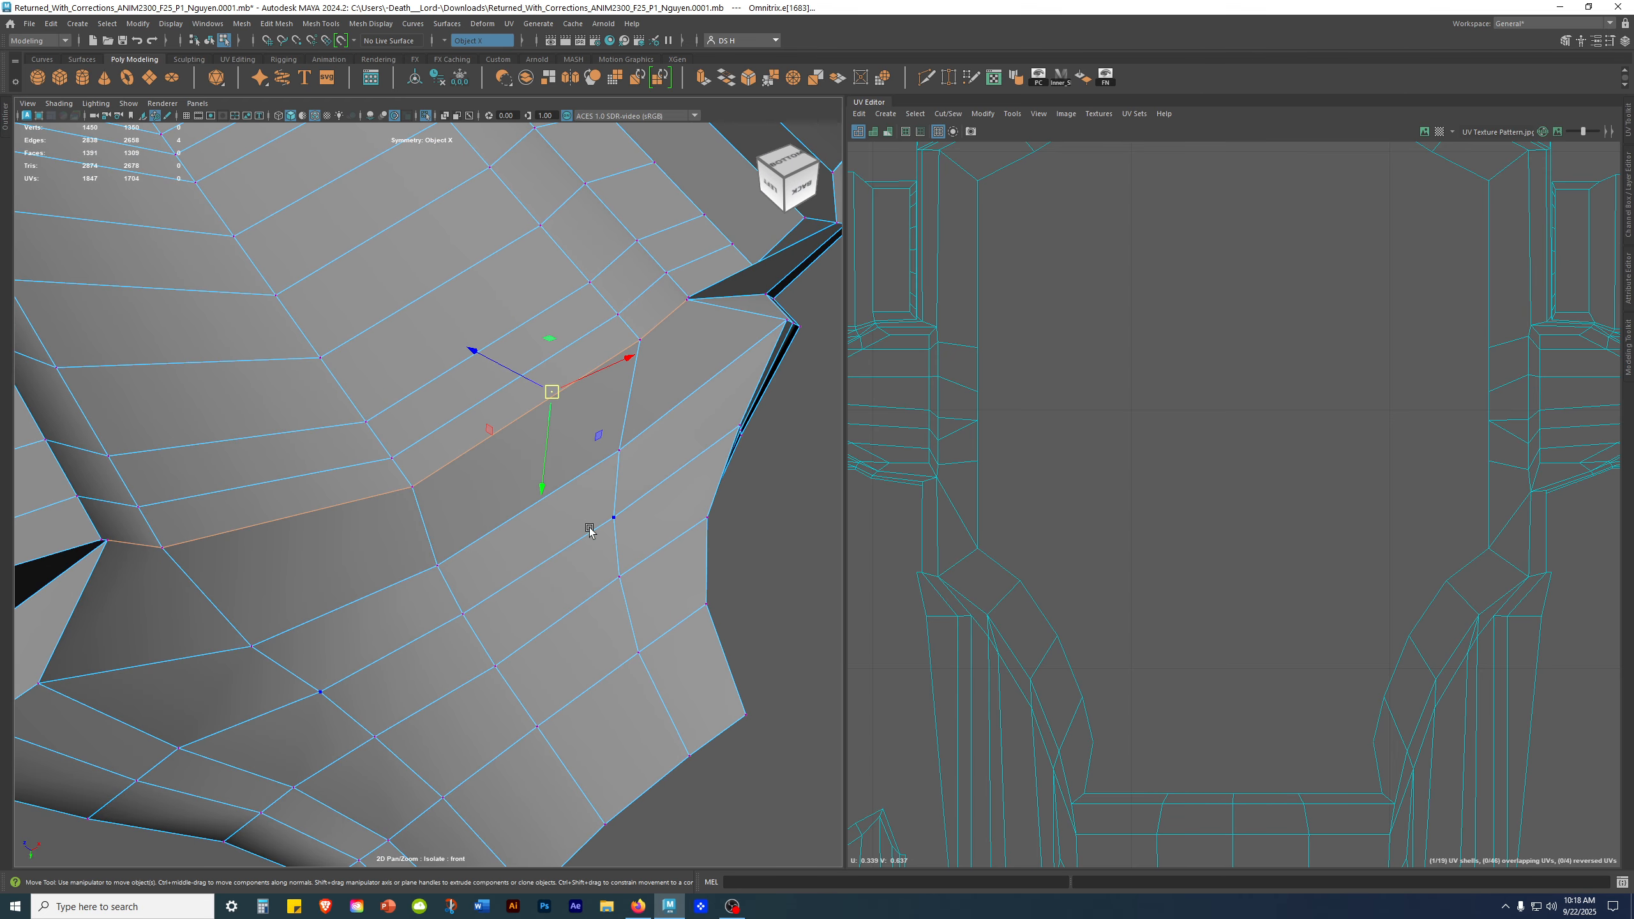
key("d")
left_click_drag(675, 557, 406, 515, "alt")
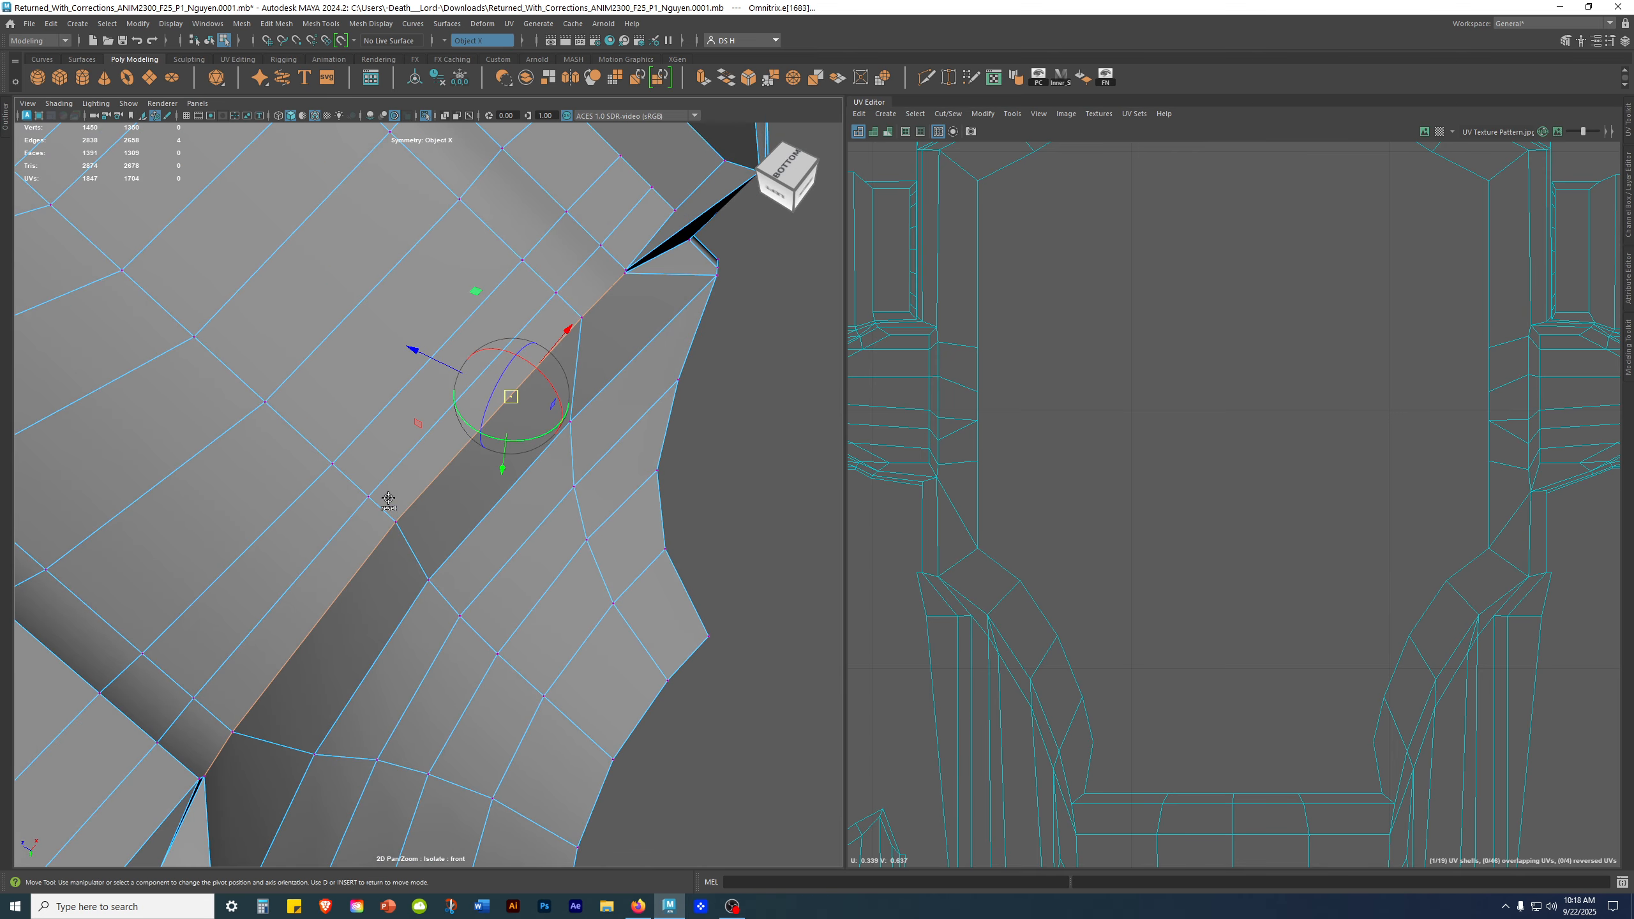
right_click_drag(381, 530, 502, 532, "alt")
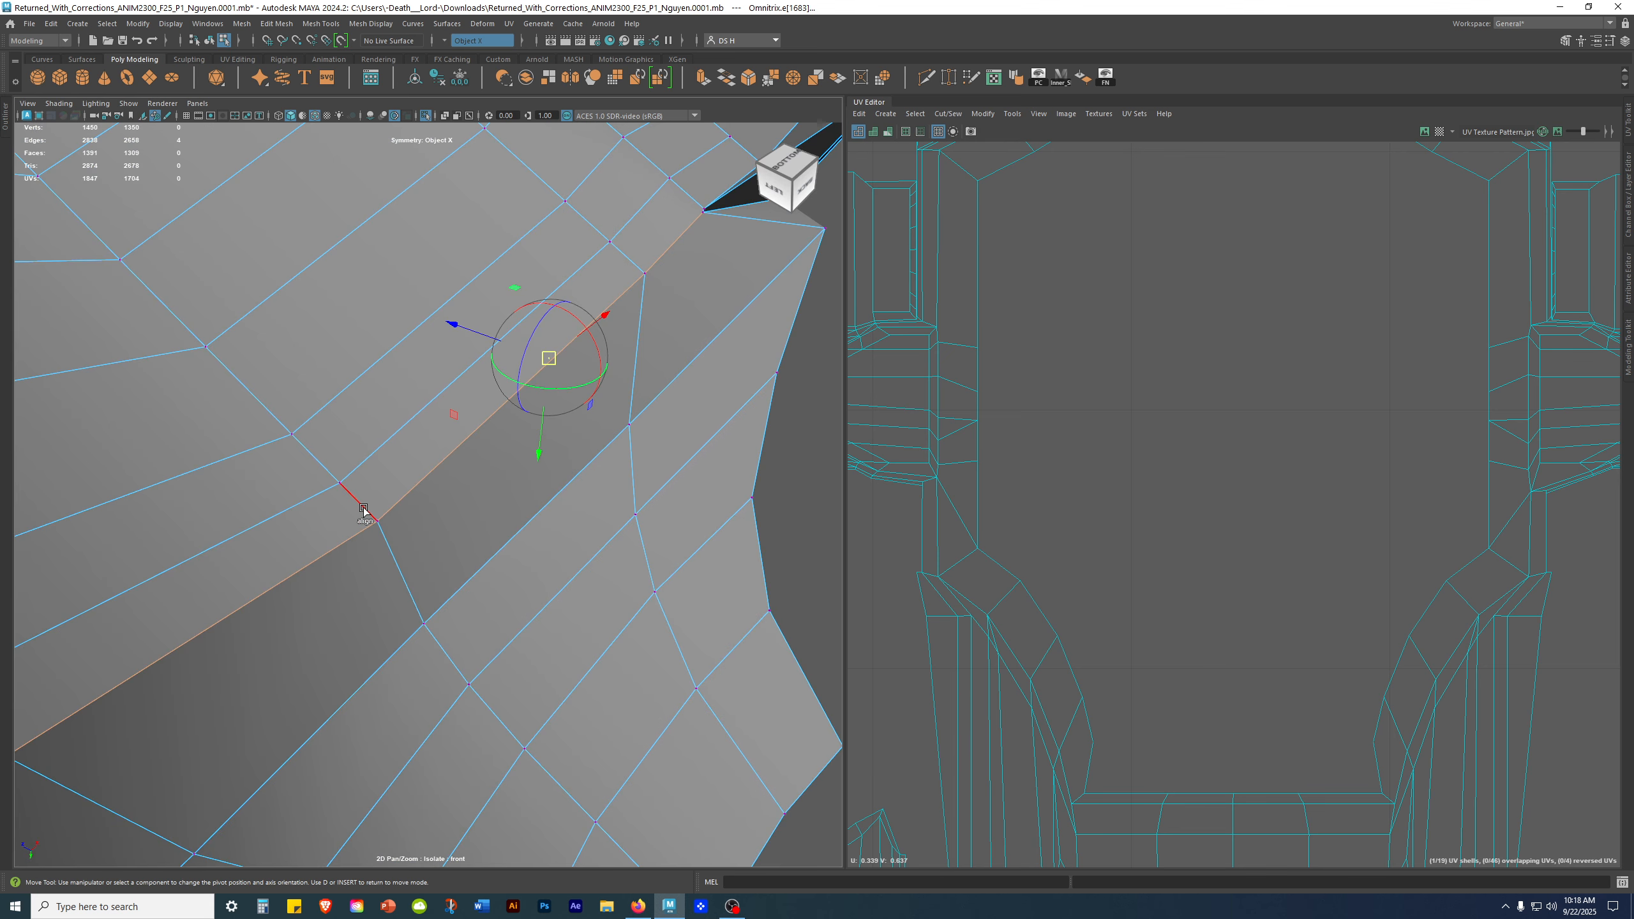
key("d")
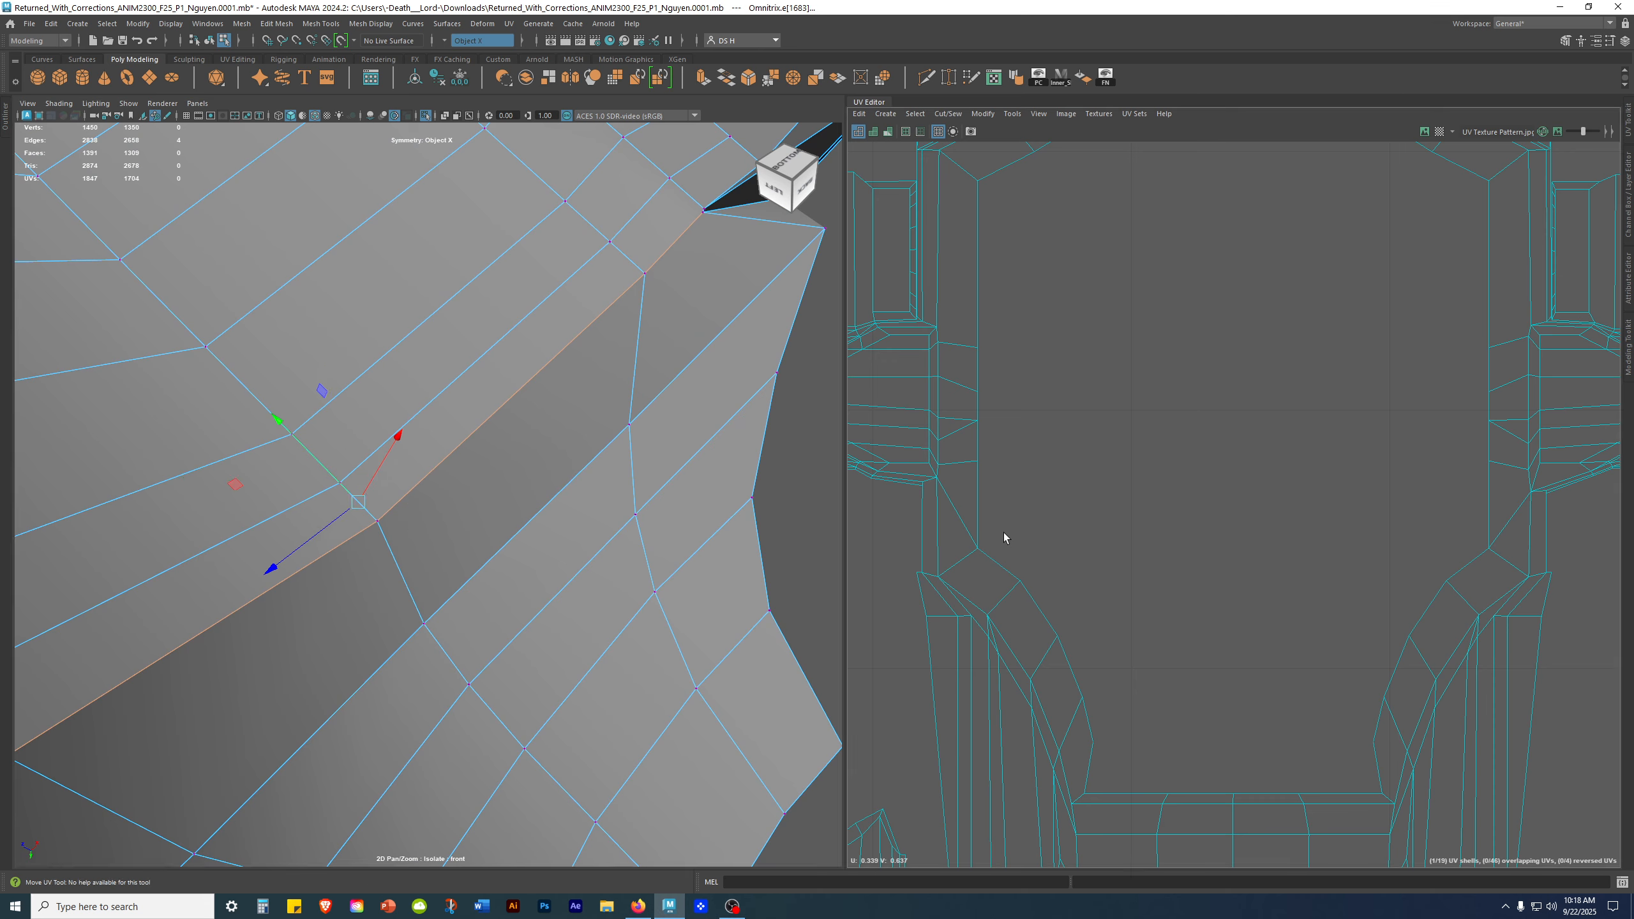
scroll(448, 515, "down", 2)
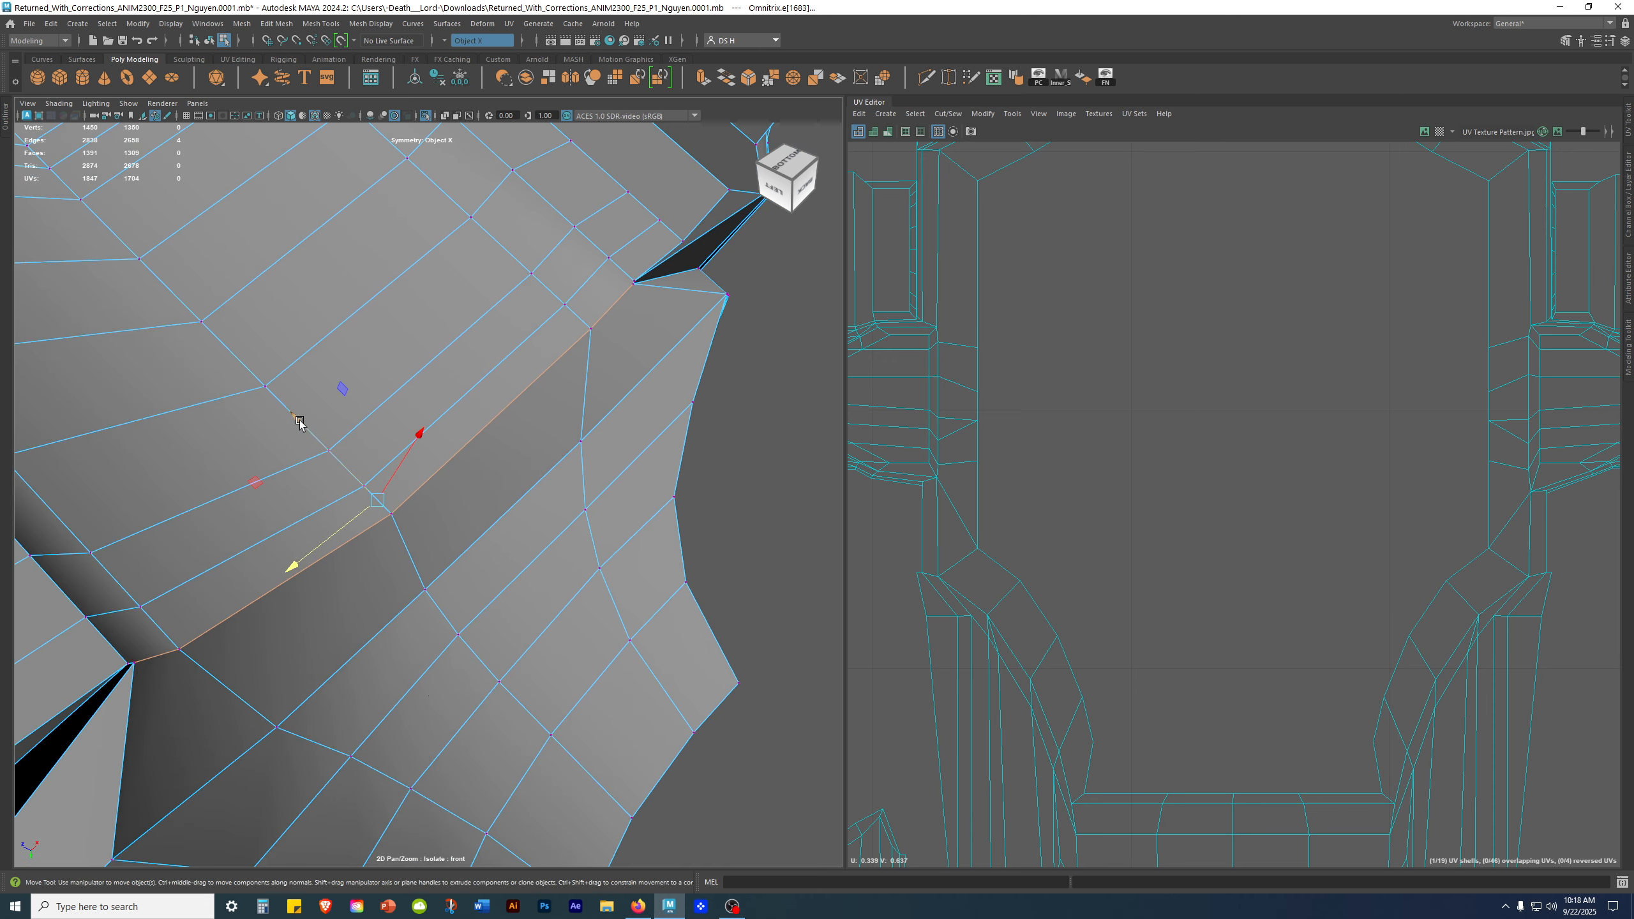
Step: Slide the selected cross edge row along the aligned axis towards the lower rim and deselect it
left_click_drag(300, 420, 308, 428)
left_click_drag(406, 472, 417, 446, "alt")
left_click_drag(483, 599, 435, 542, "alt")
left_click_drag(304, 427, 309, 440)
left_click_drag(488, 464, 399, 476, "alt")
right_click_drag(399, 476, 163, 486, "alt")
mouse_move(164, 487)
left_mouse_down("alt")
mouse_move(105, 487)
mouse_move(89, 365)
mouse_move(279, 514)
mouse_move(174, 482)
left_mouse_up("alt")
scroll(106, 485, "down", 5)
right_click_drag(174, 482, 754, 671, "alt")
left_click_drag(541, 499, 649, 518, "alt")
left_click(722, 453)
Step: Select the narrow faces lining the side notch and examine how they meet the ribbed section's corner
right_click_drag(576, 445, 729, 634, "alt")
left_click_drag(573, 507, 680, 384, "alt")
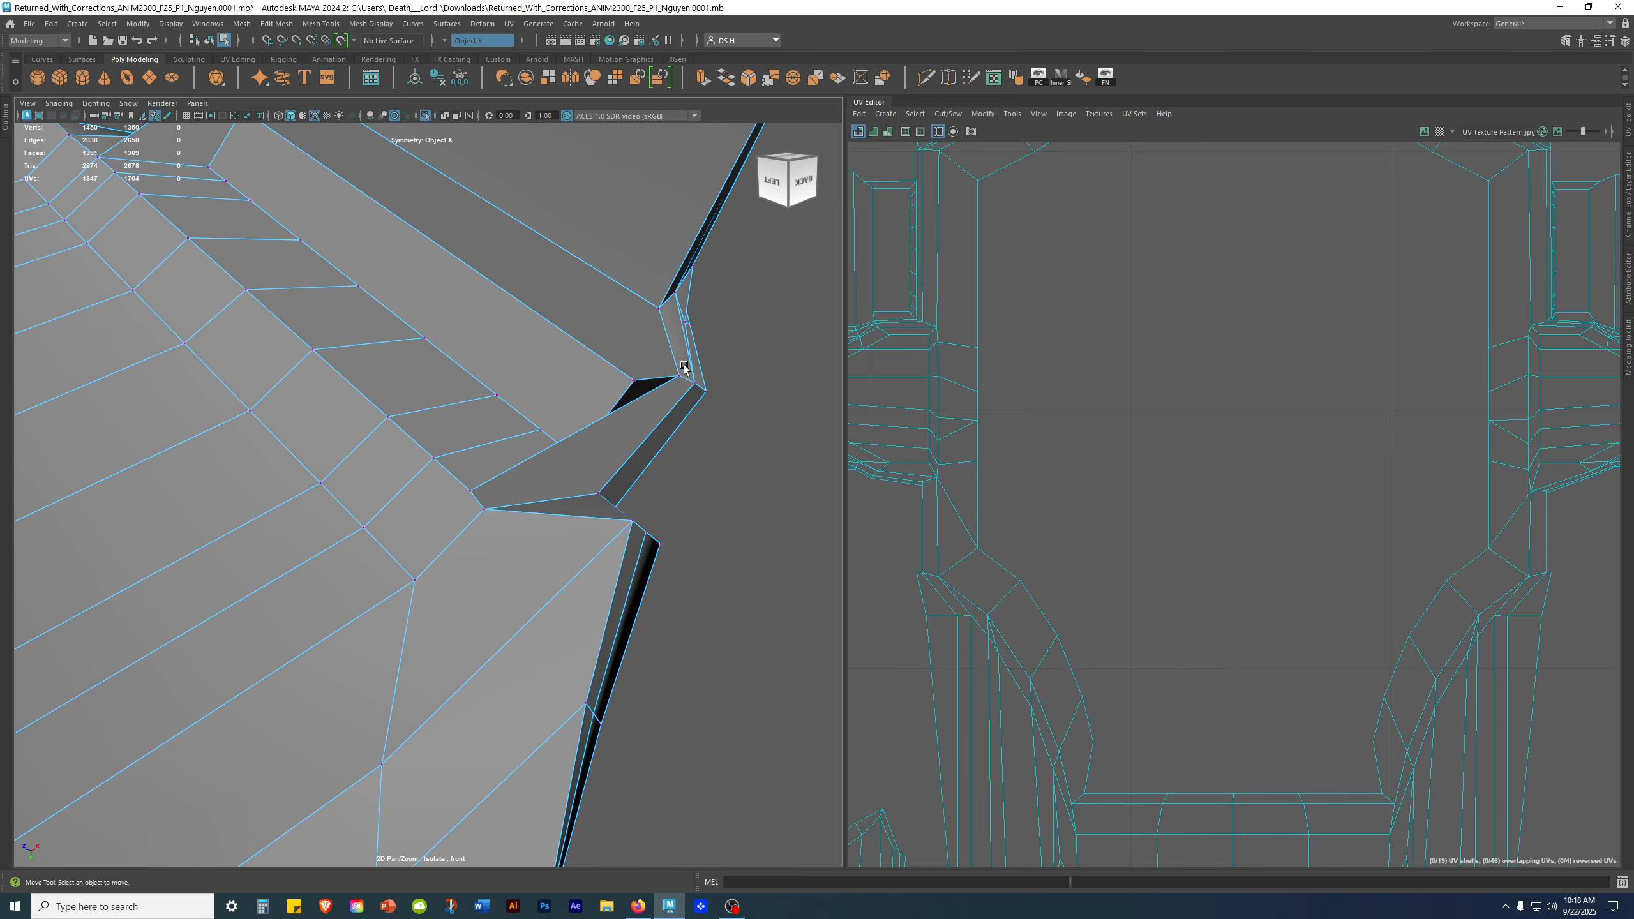
right_click_drag(612, 367, 611, 403)
left_click(674, 329)
left_click(629, 452, "shift")
key("q")
left_click_drag(552, 510, 625, 517, "alt")
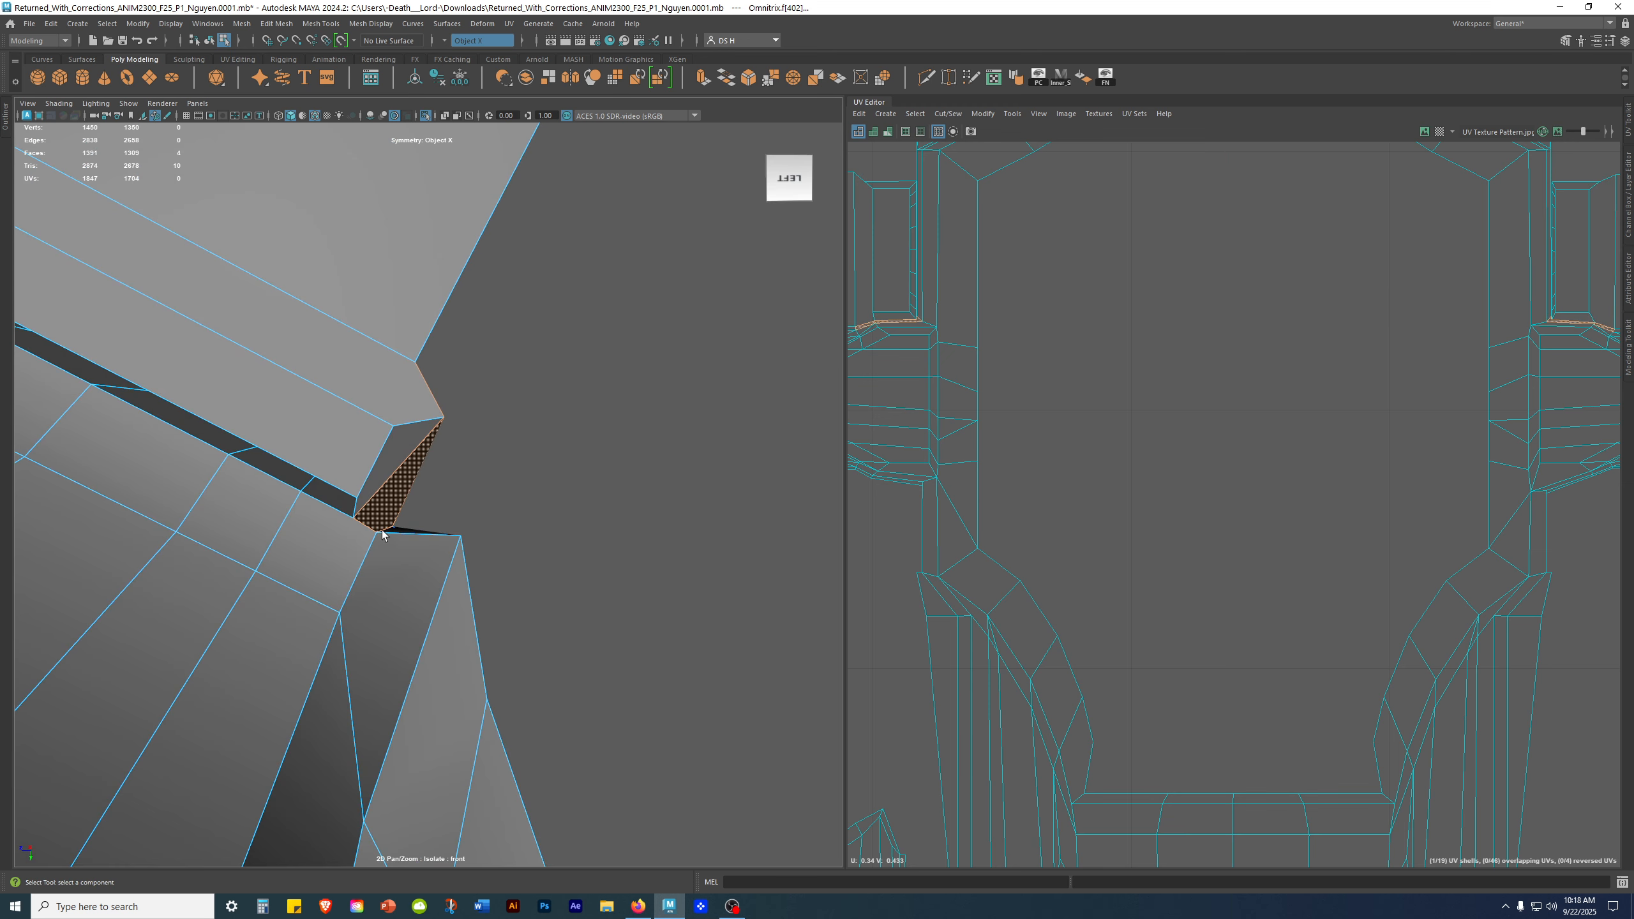
middle_click_drag(382, 529, 387, 523, "alt")
Step: Move the mirrored inner corner vertices of the side notch closer to the neighbouring corner of the ribbed section
right_click_drag(410, 458, 411, 522)
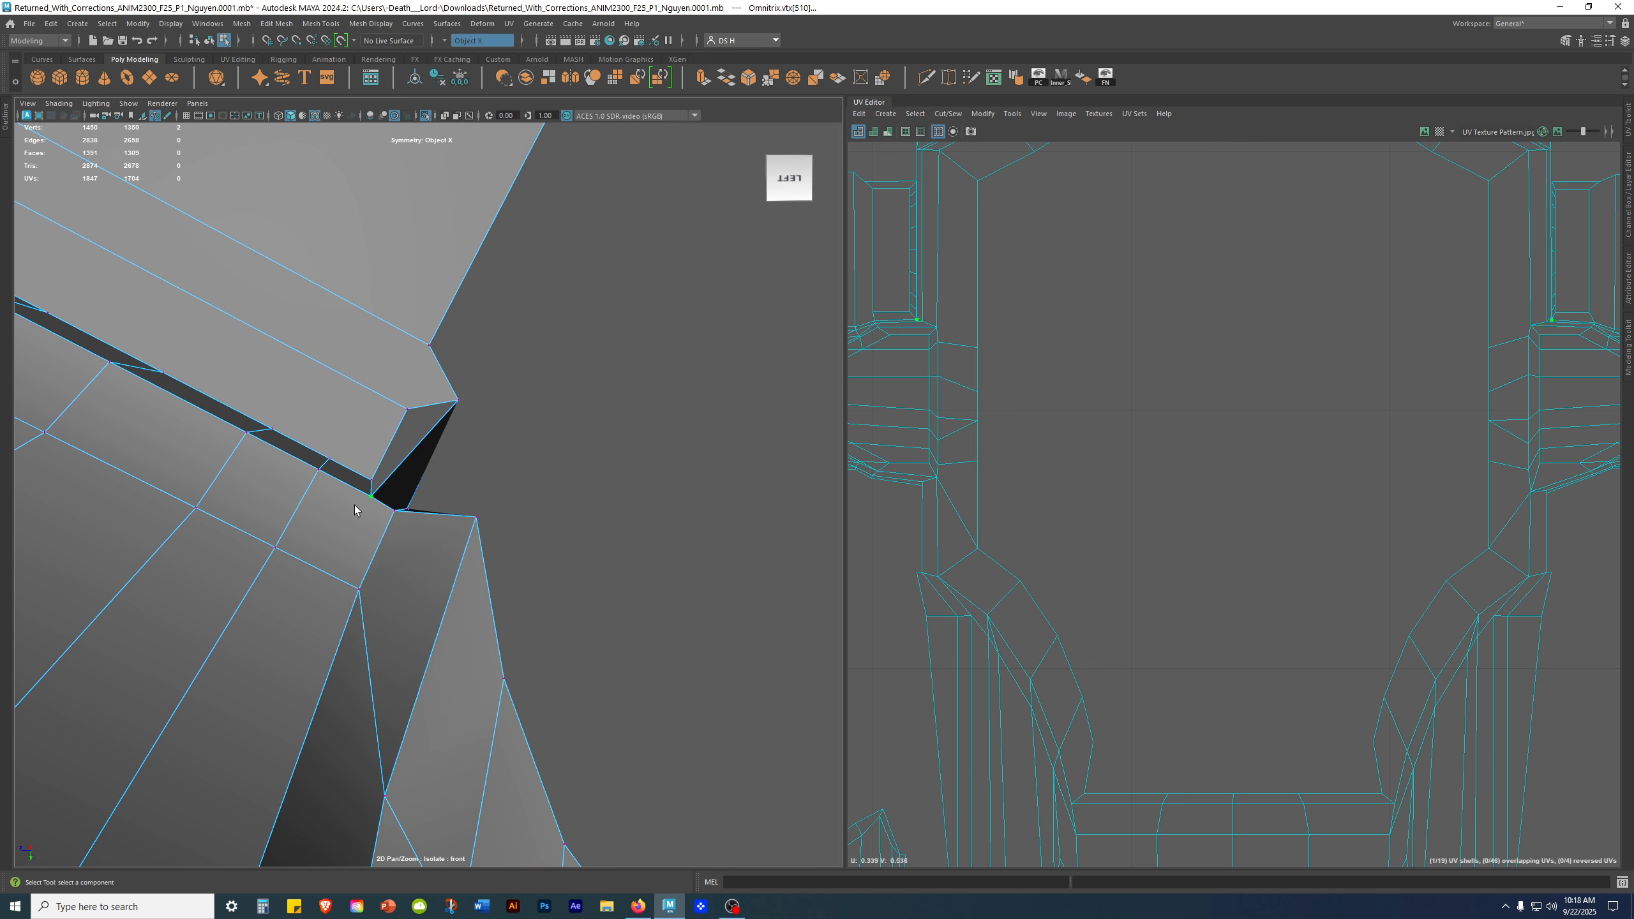
left_click_drag(320, 499, 328, 501)
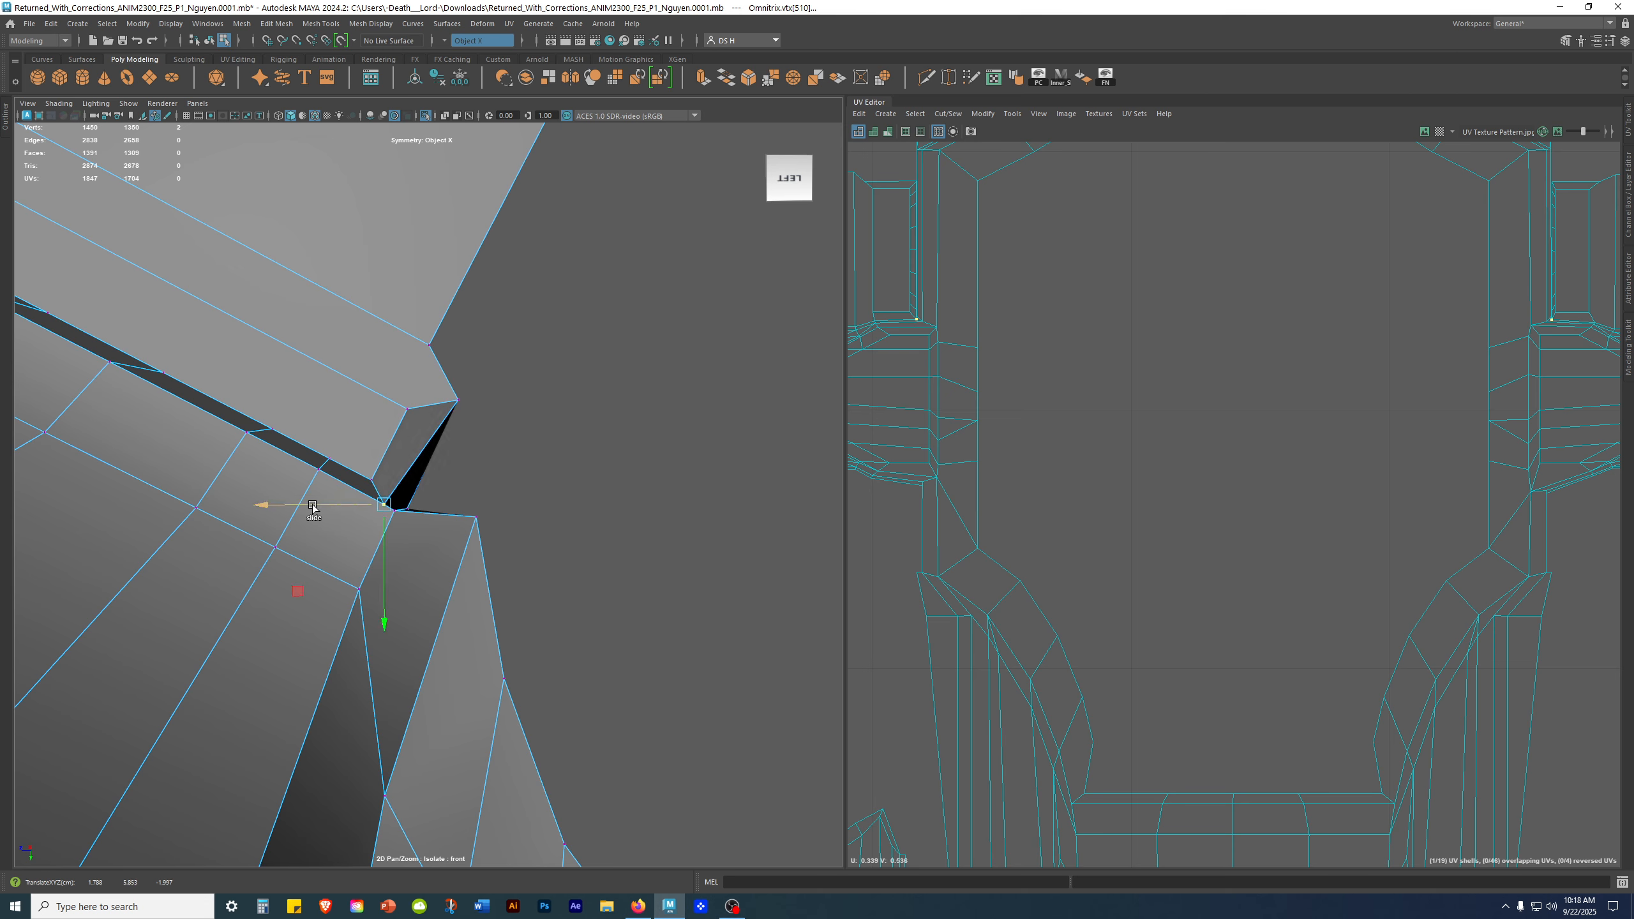
left_click_drag(512, 519, 400, 540, "alt")
middle_click_drag(316, 573, 711, 485, "alt")
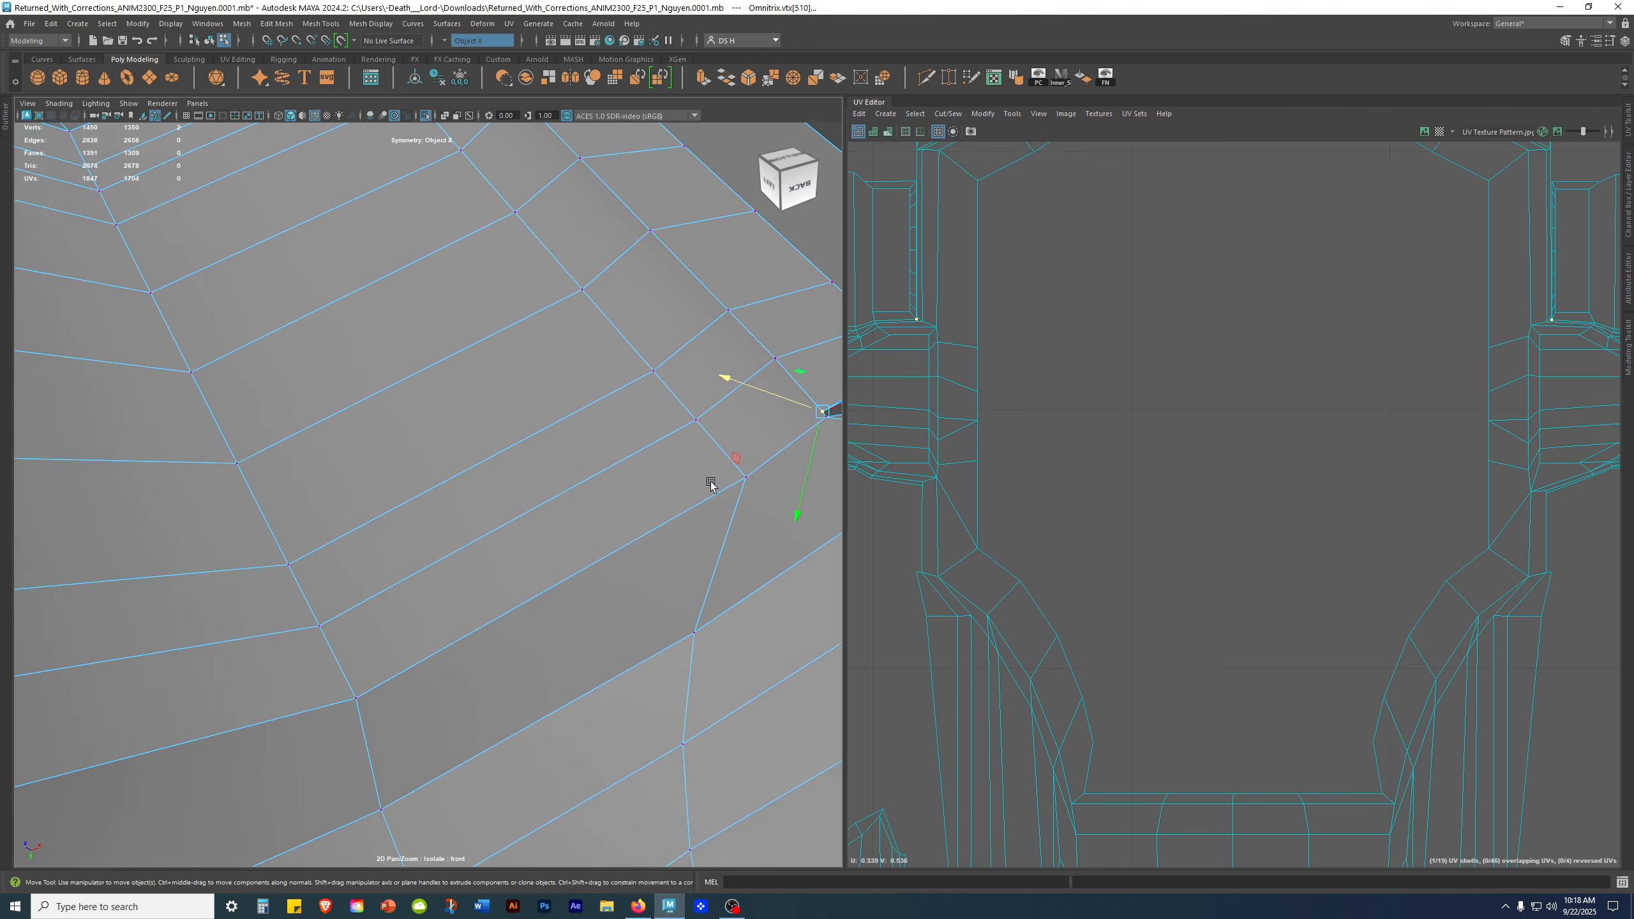
Step: Reselect the last ribbed cross edge row, align its pivot to the centre-line edge, and shift the row slightly along that edge
right_click_drag(711, 485, 262, 572, "alt")
left_click_drag(262, 572, 280, 565, "alt")
right_click_drag(280, 566, 492, 566, "alt")
right_click_drag(541, 502, 532, 338)
left_click(707, 482)
left_click_drag(494, 583, 540, 568, "alt")
key("d")
left_click_drag(292, 589, 294, 641, "alt")
key("d")
left_click_drag(624, 704, 341, 575, "alt")
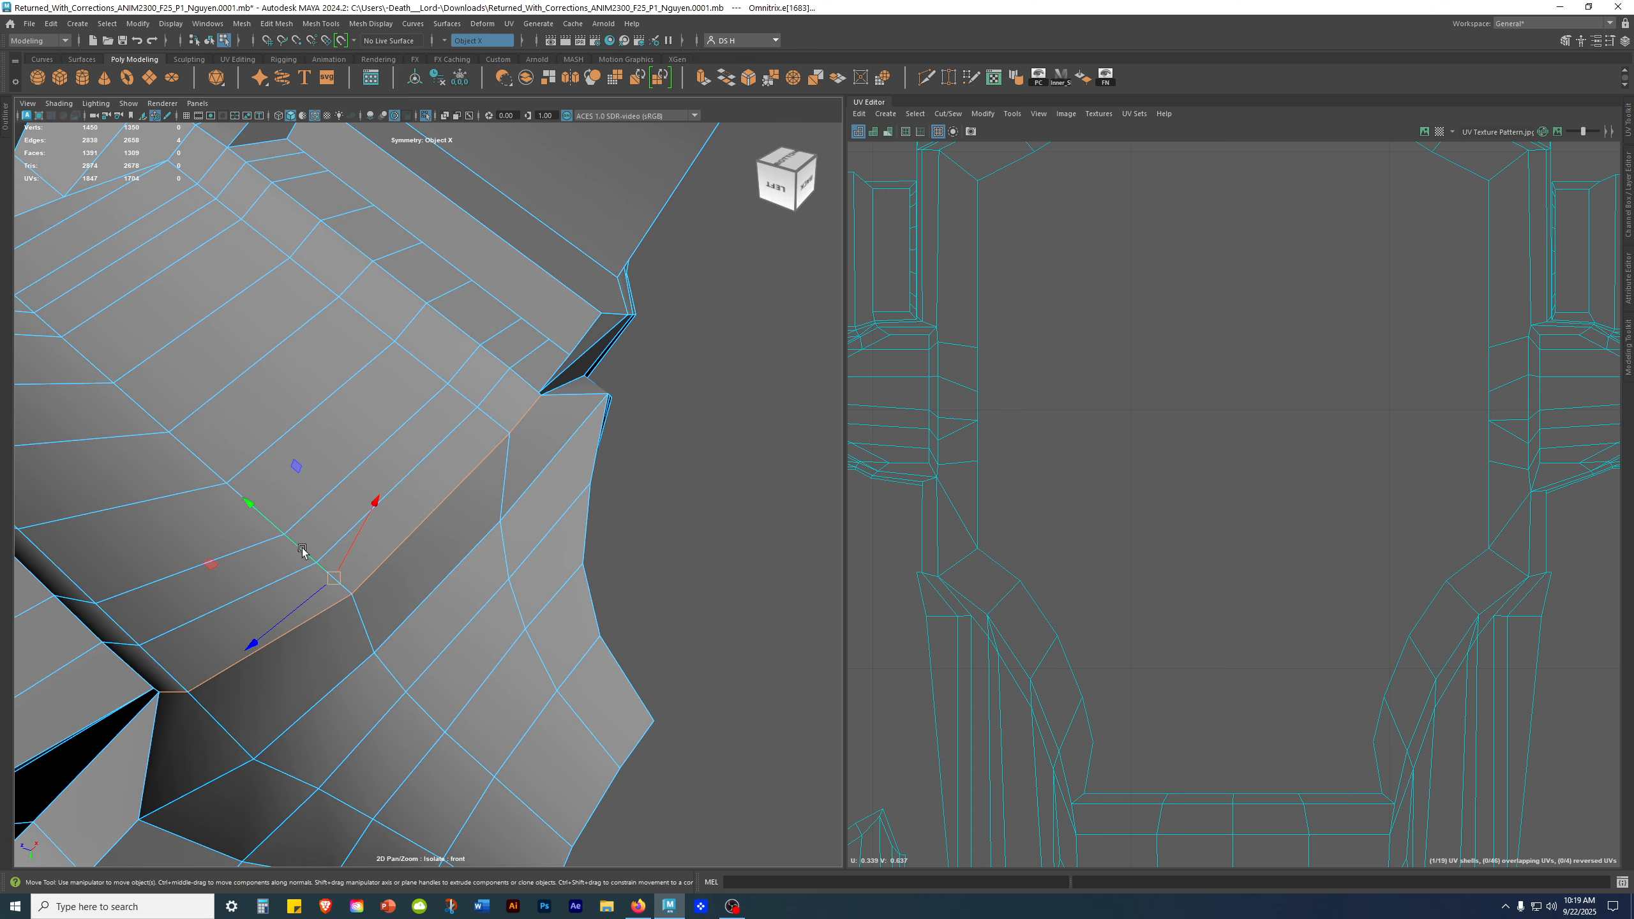
left_click_drag(246, 528, 256, 519)
left_click_drag(463, 535, 515, 537, "alt")
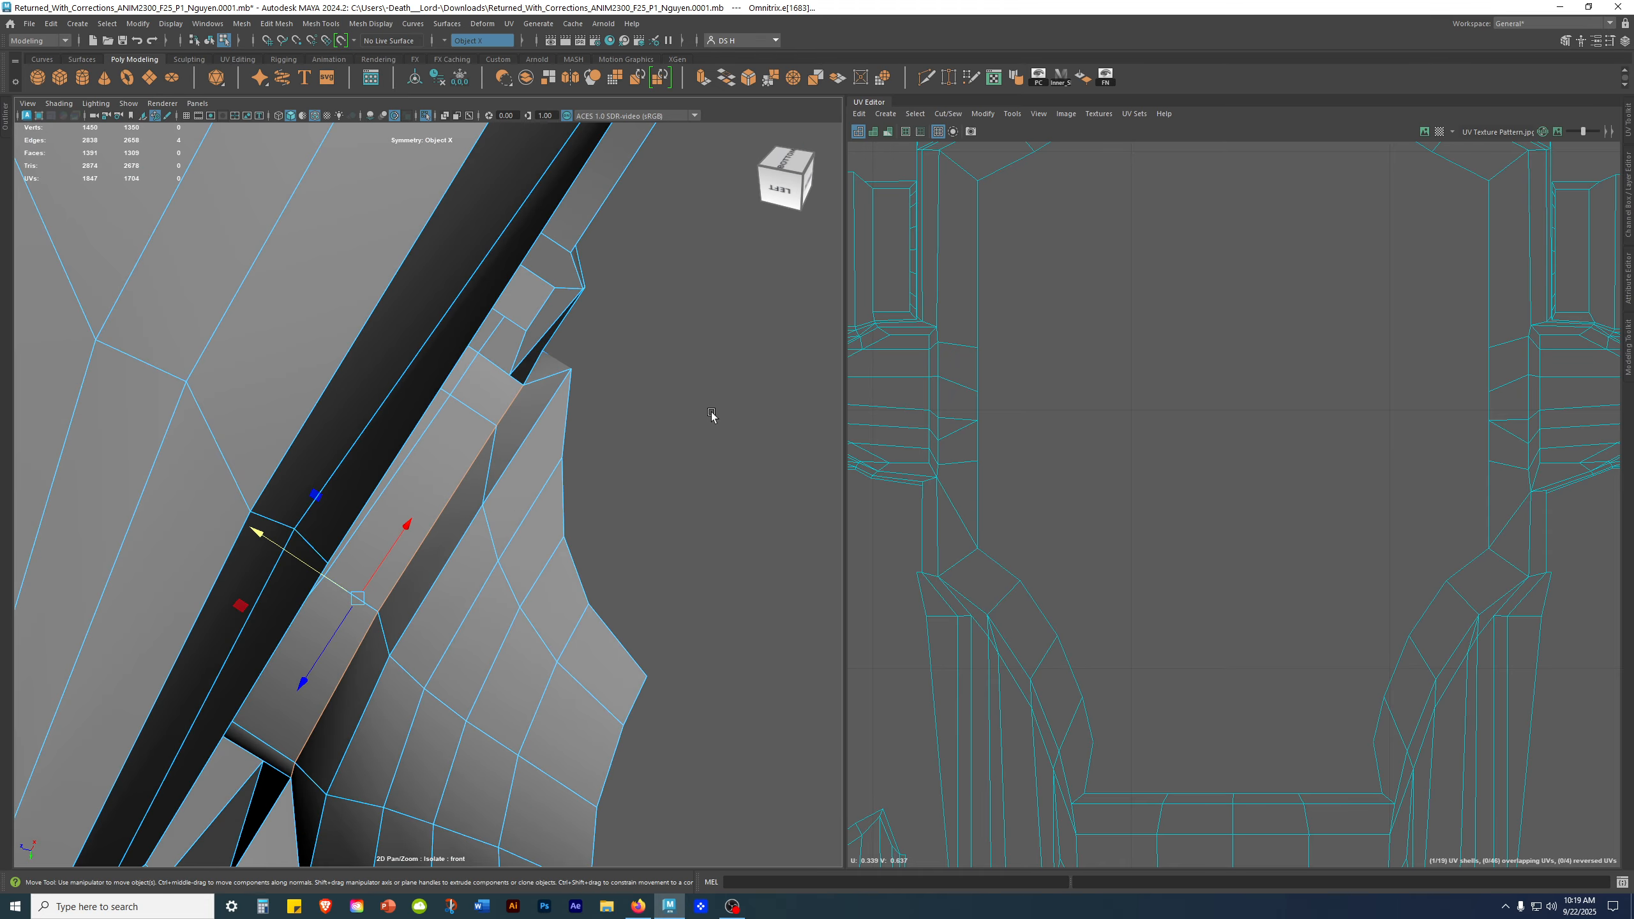
left_click(712, 415)
Step: Slide the mirrored side notch corner vertices along the direction of the ribbed section's side edge
left_click_drag(712, 415, 612, 428, "alt")
scroll(508, 430, "up", 4)
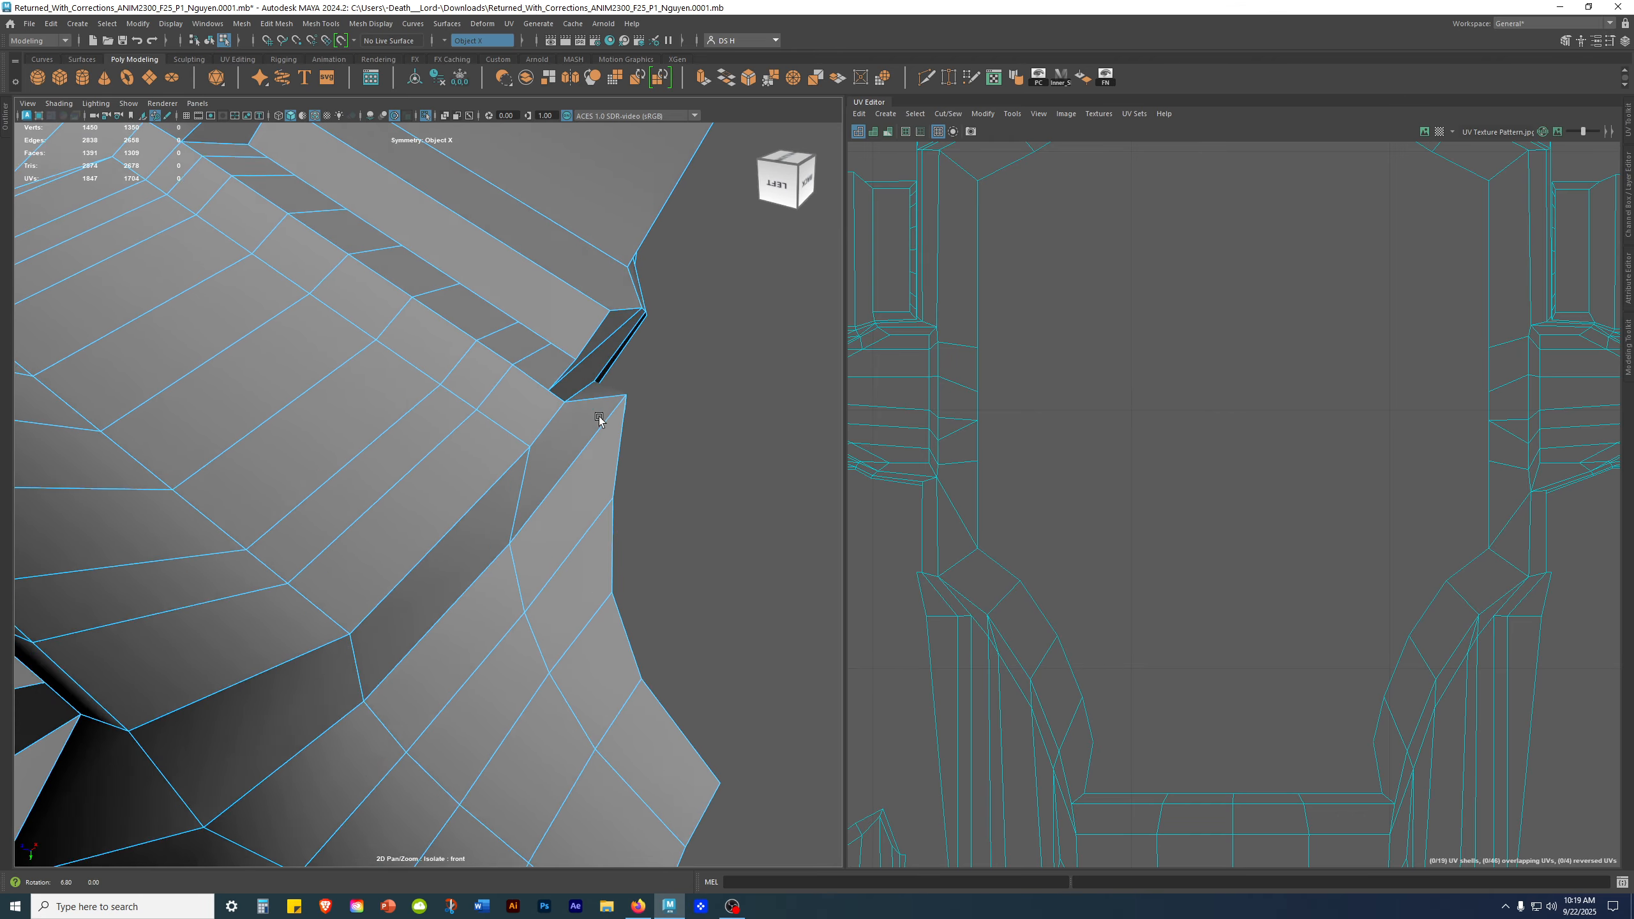
left_click(595, 365)
right_click_drag(588, 368, 274, 401)
left_click(543, 388)
left_click_drag(492, 451, 553, 601, "alt")
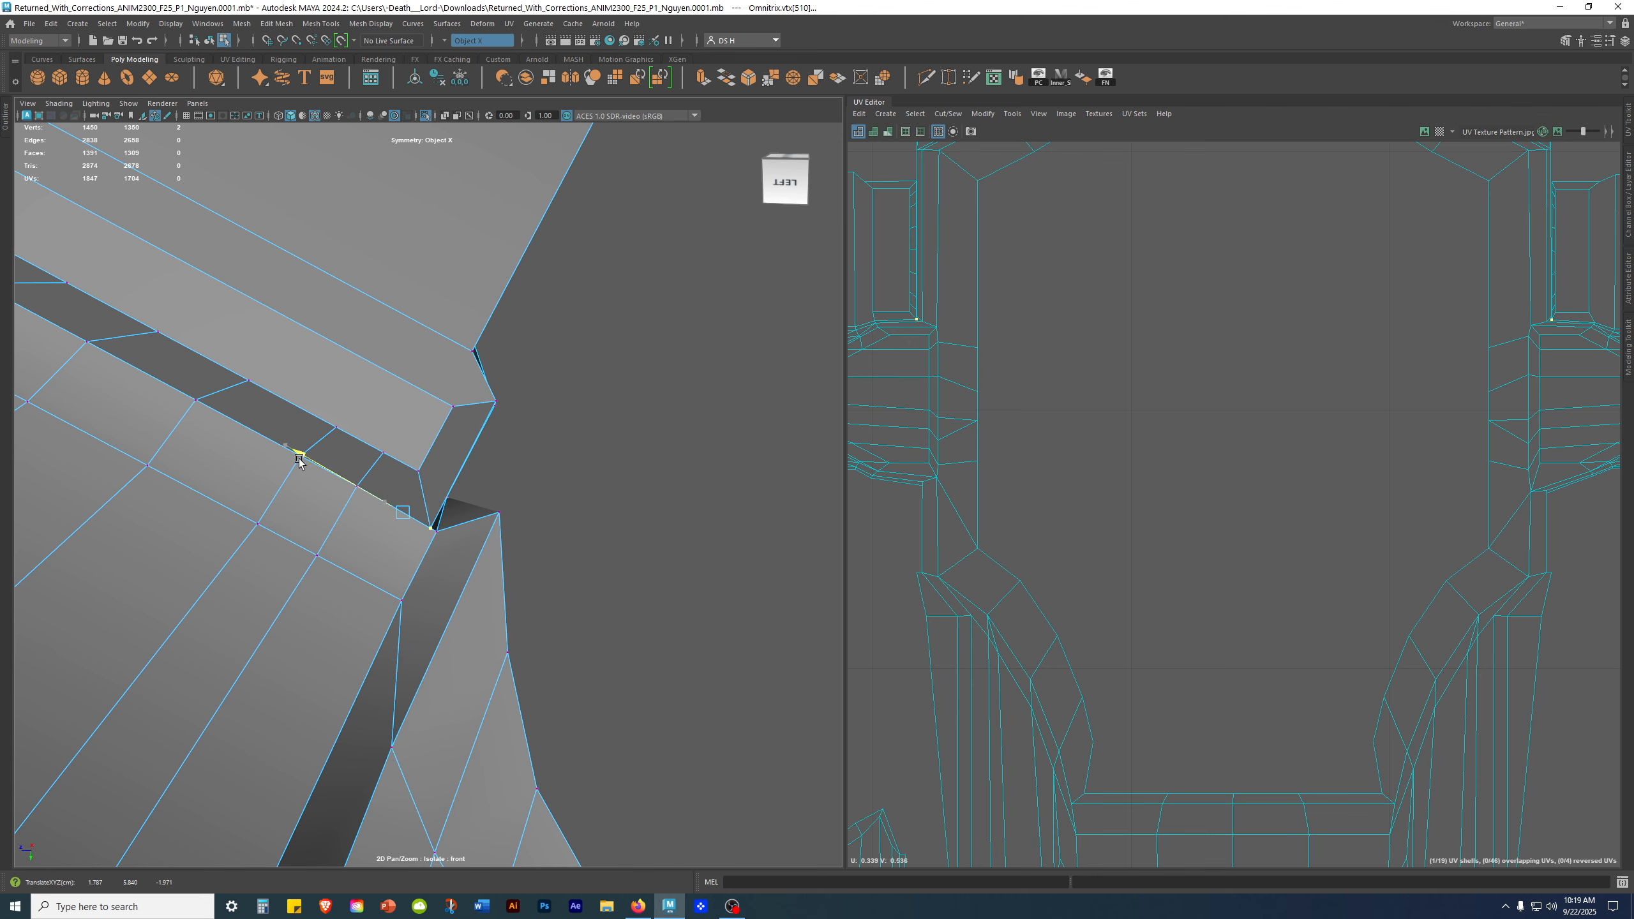
Step: Realign the notch corner vertices' pivot to the nearby side edge and nudge them along its axes to tighten the corner
left_click_drag(484, 492, 282, 592, "alt")
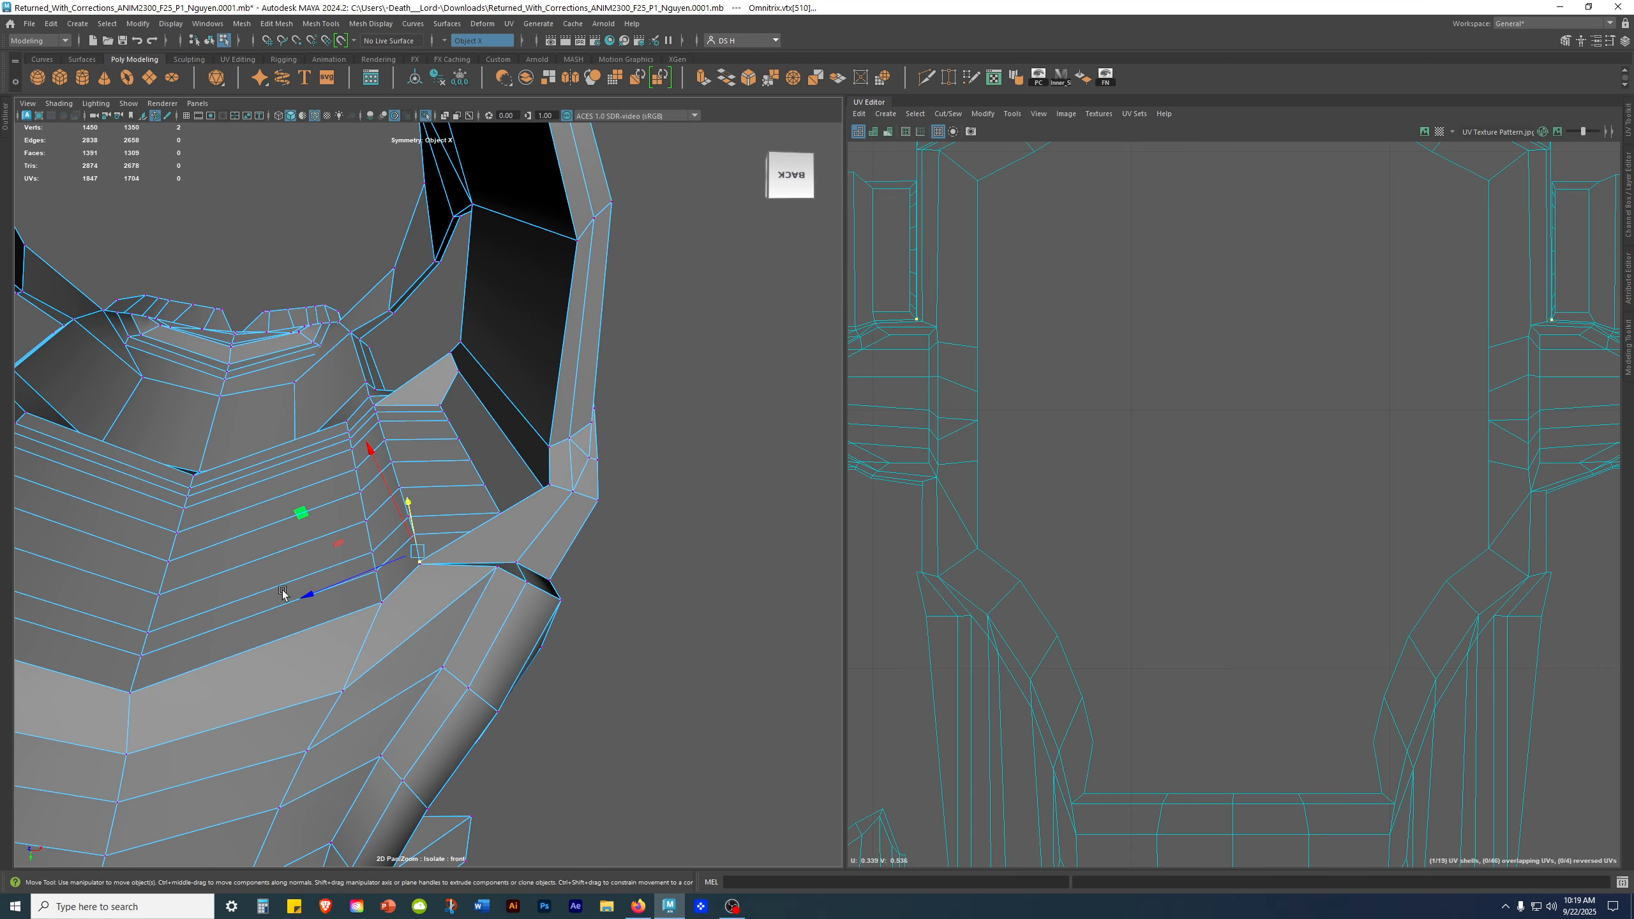
left_click_drag(569, 629, 518, 631, "alt")
middle_click_drag(518, 631, 303, 697, "alt")
right_click_drag(485, 669, 650, 698, "alt")
left_click_drag(567, 668, 627, 686, "alt")
left_click(631, 688)
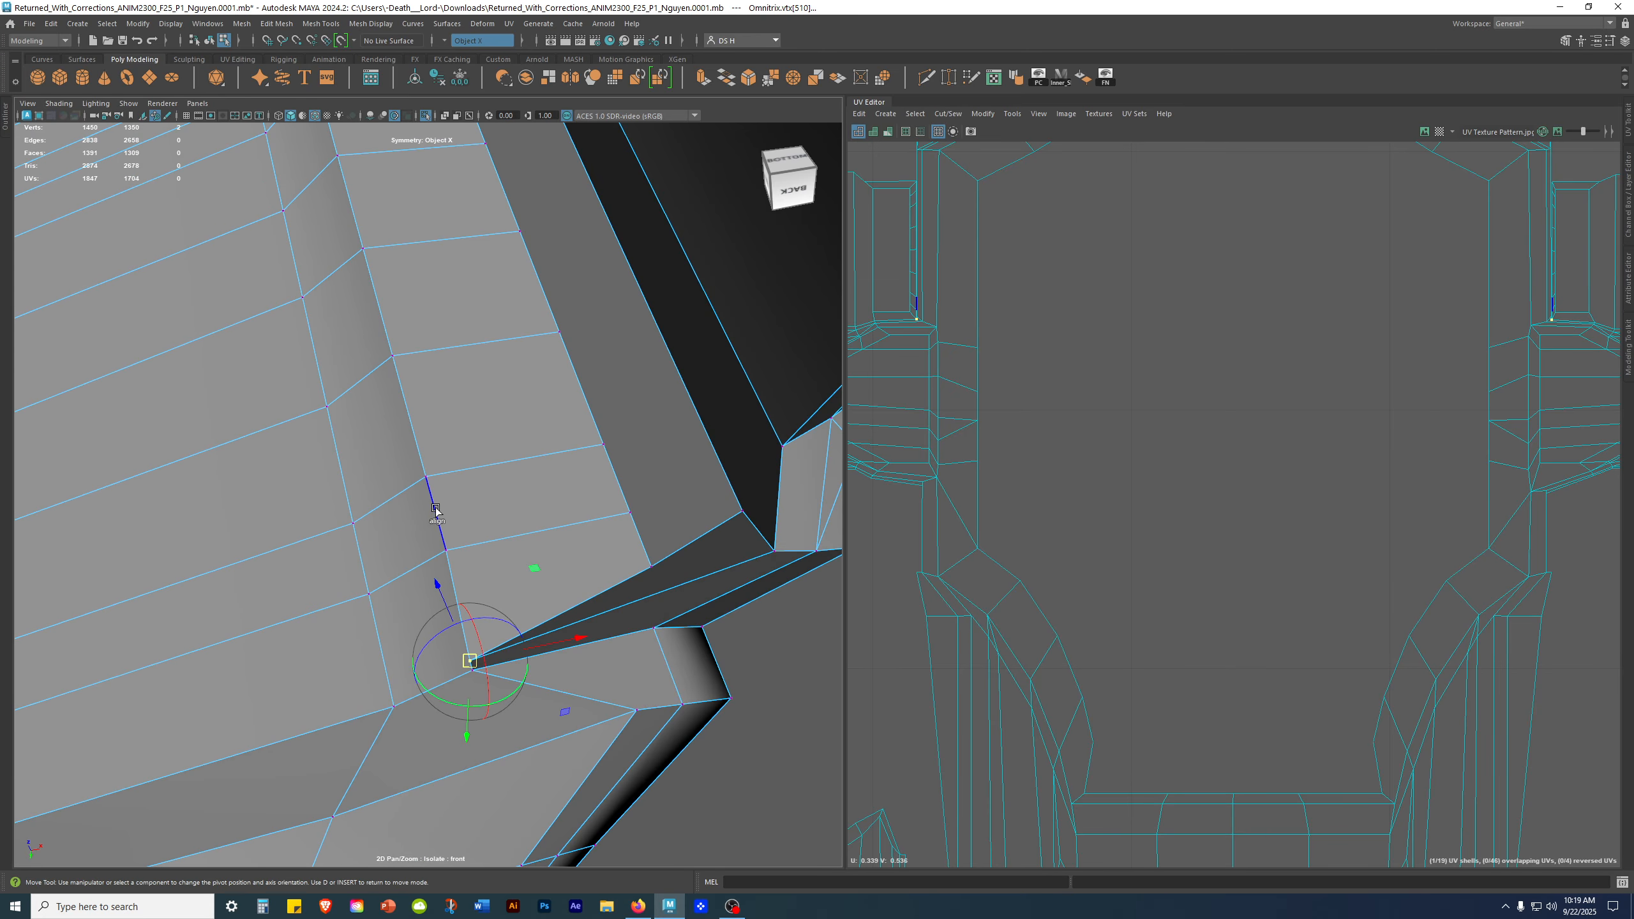
left_click_drag(654, 746, 772, 707, "alt")
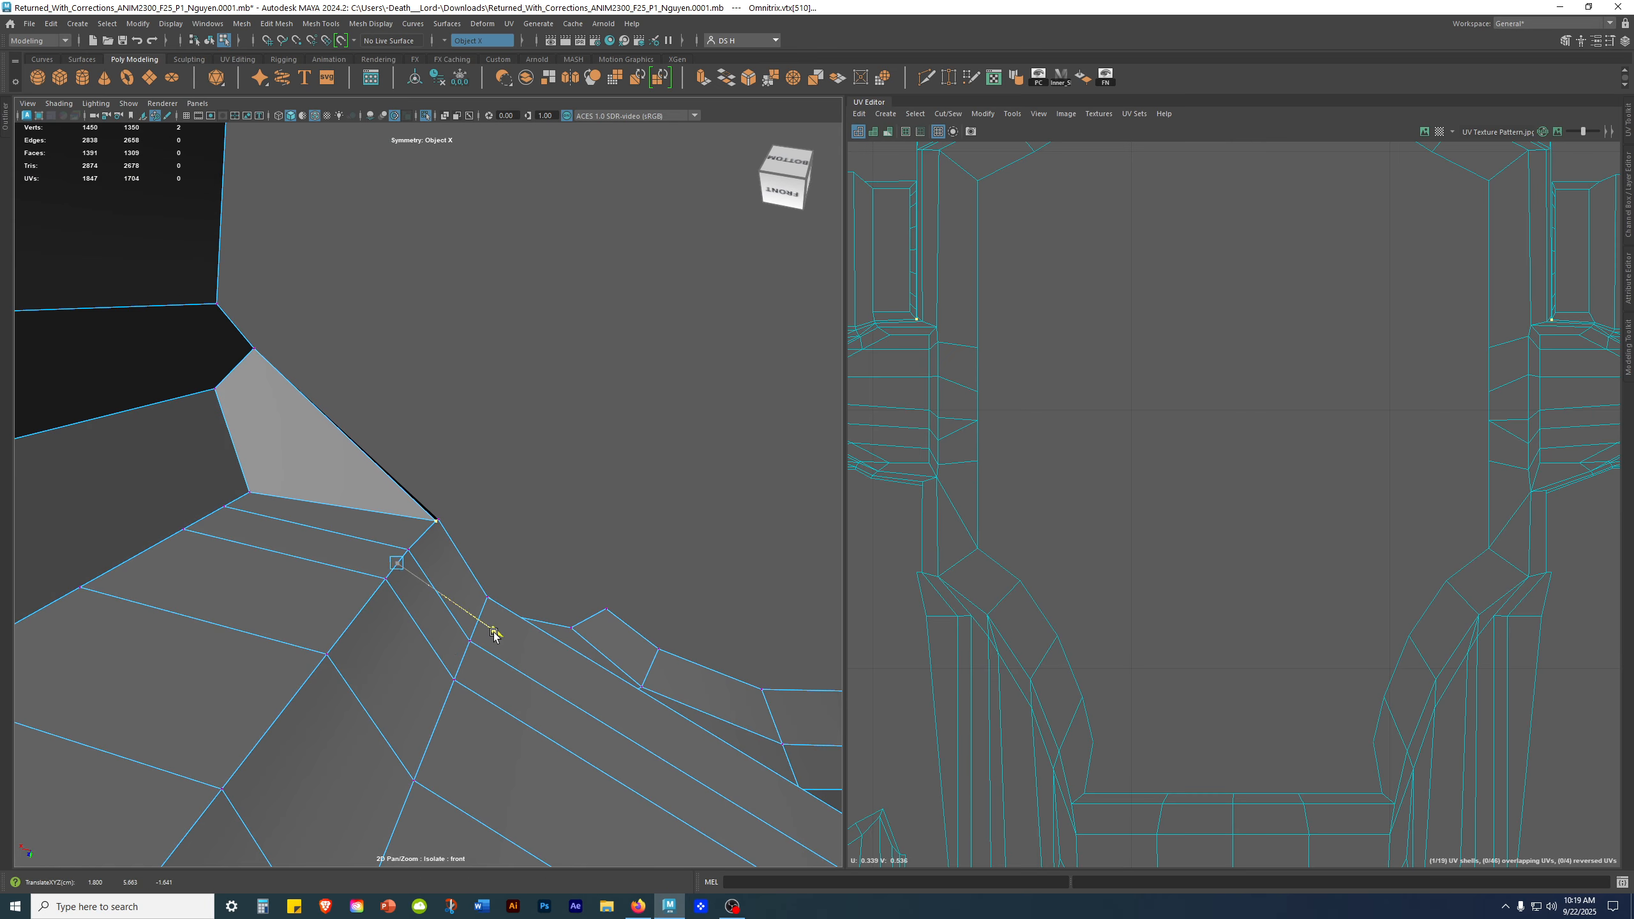
left_click_drag(490, 632, 467, 673, "alt")
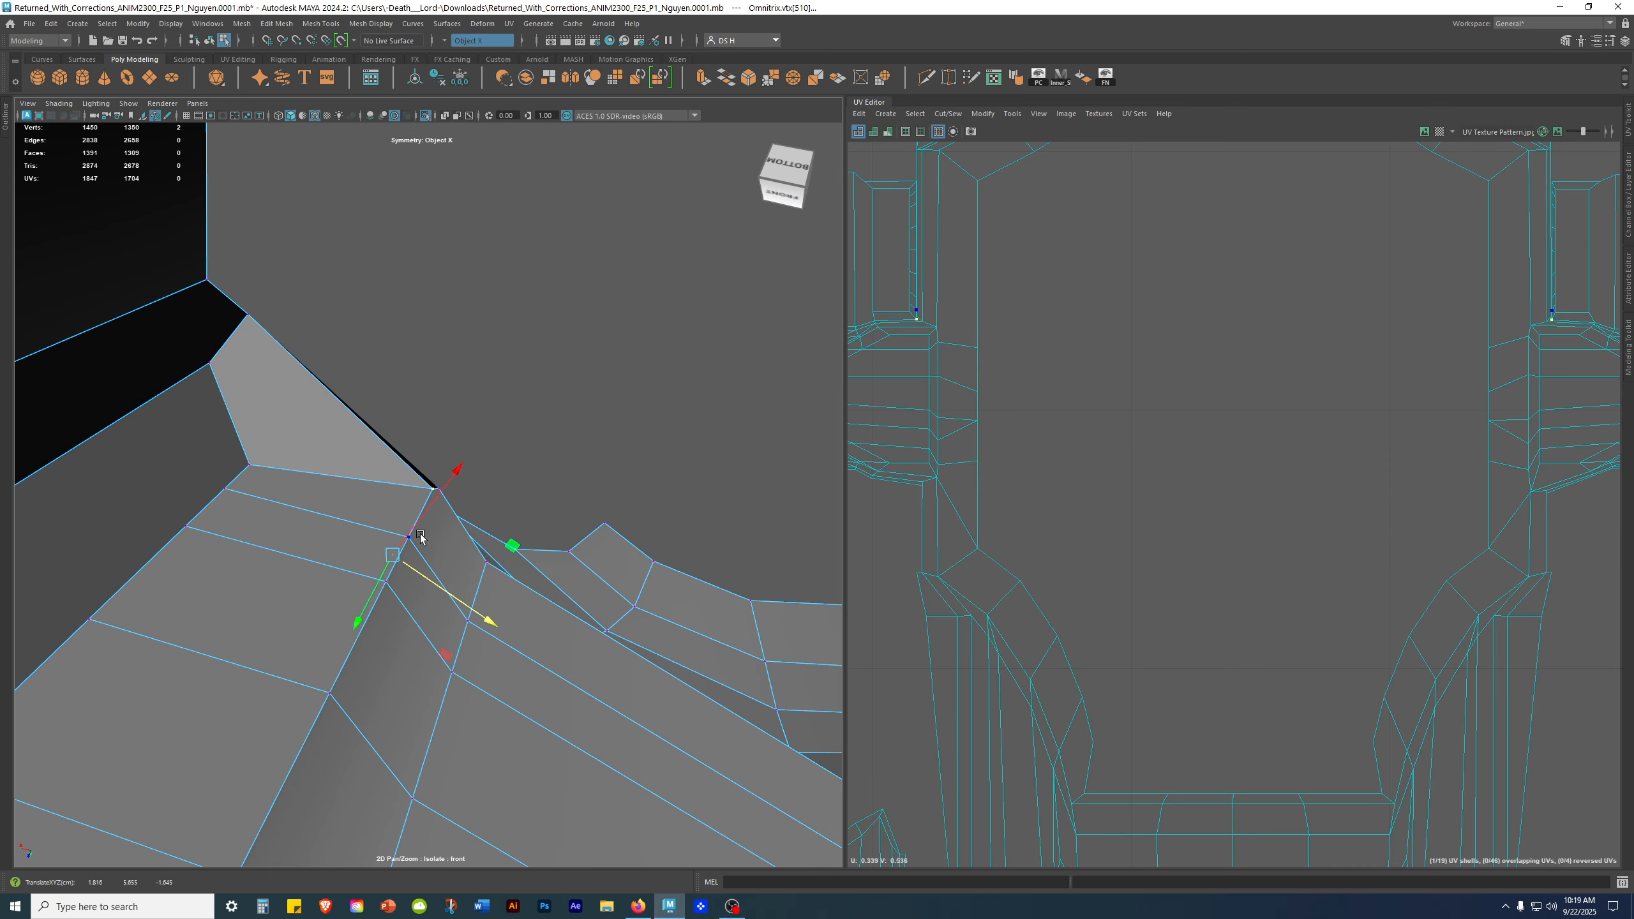
left_click_drag(268, 767, 476, 539, "alt")
left_click_drag(511, 614, 517, 611, "alt")
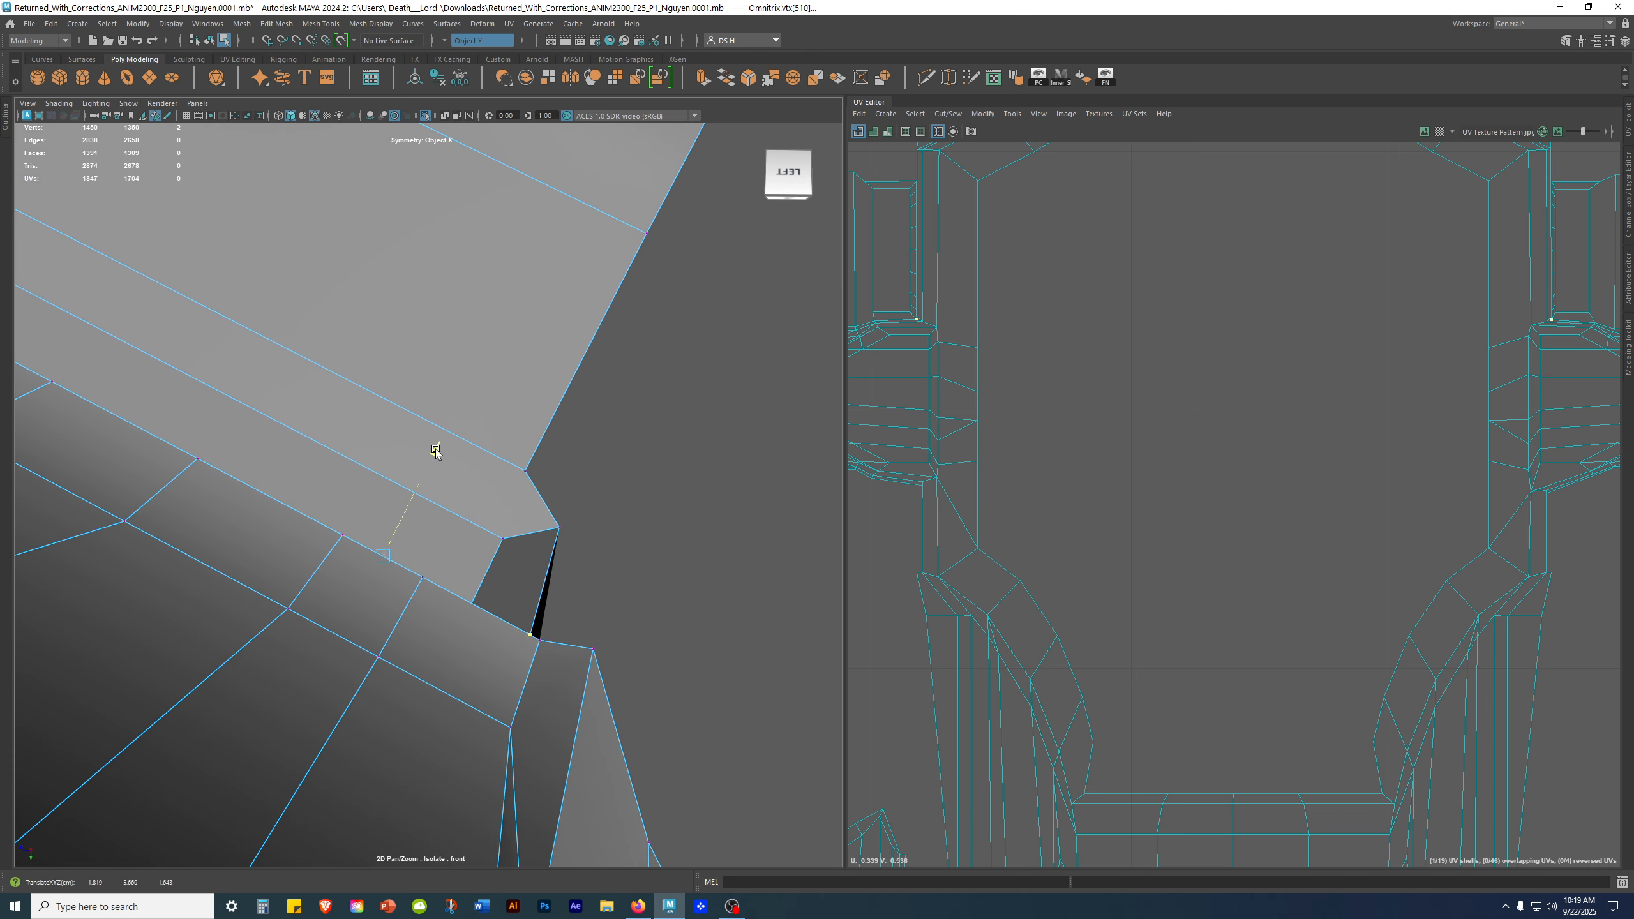
left_click_drag(432, 464, 643, 608, "alt")
Step: Activate the Multi-Cut tool near the side notch corner and turn off object X symmetry
mouse_move(352, 668)
left_mouse_down("alt")
mouse_move(536, 671)
mouse_move(506, 656)
mouse_move(693, 638)
mouse_move(496, 665)
mouse_move(533, 649)
mouse_move(342, 648)
left_mouse_up("alt")
middle_click_drag(342, 648, 381, 640, "alt")
mouse_move(381, 640)
left_mouse_down("alt")
mouse_move(522, 591)
mouse_move(360, 618)
left_mouse_up("alt")
right_click_drag(17, 495, 18, 495, "shift")
middle_click_drag(165, 483, 359, 499, "alt")
left_click_drag(232, 606, 560, 533, "alt")
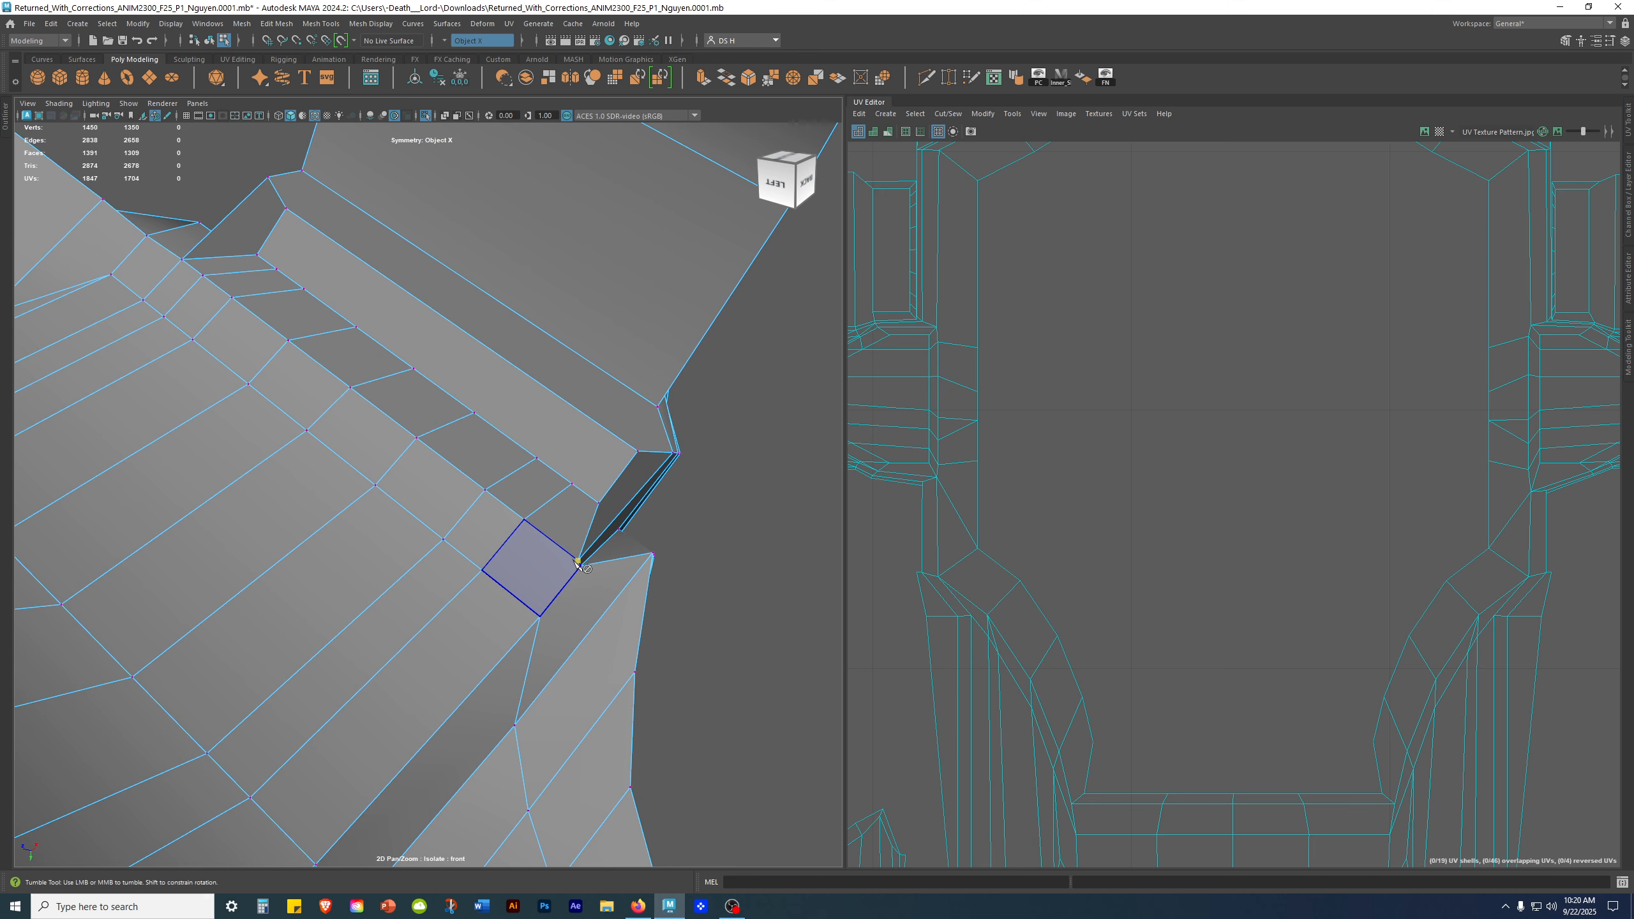
left_click(480, 41)
left_click(475, 53)
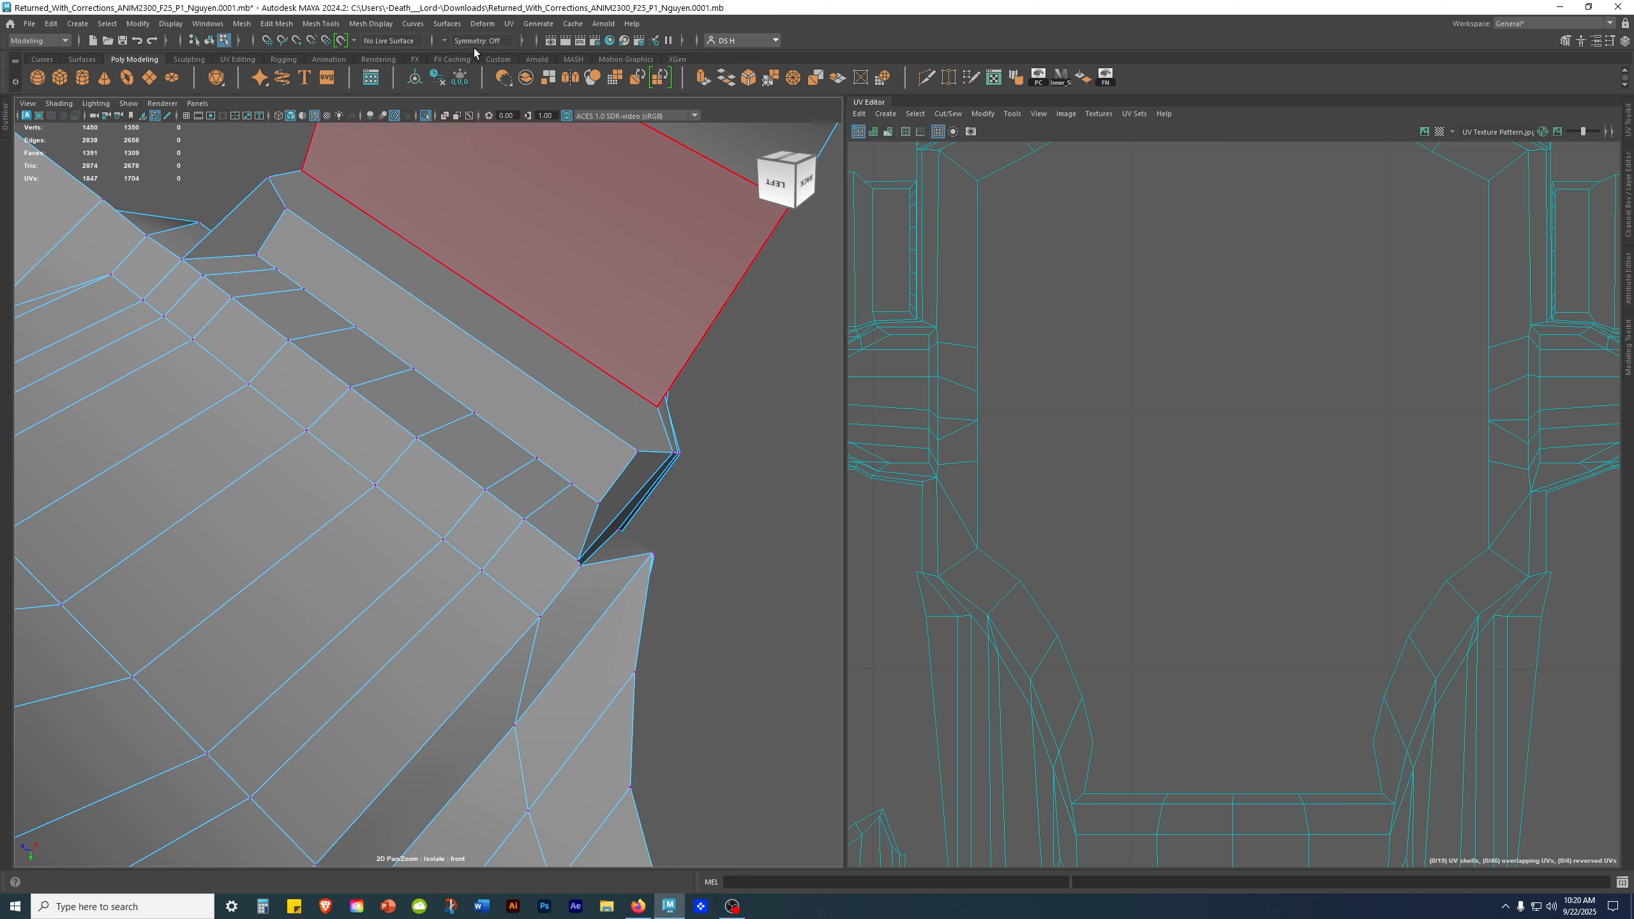
Step: Cut a connecting edge across the ribbed section's rear border and slide its centre-line vertex along the adjoining edge
left_click_drag(639, 583, 572, 111, "alt")
left_click_drag(555, 457, 518, 417, "alt")
left_click_drag(405, 560, 386, 515, "alt")
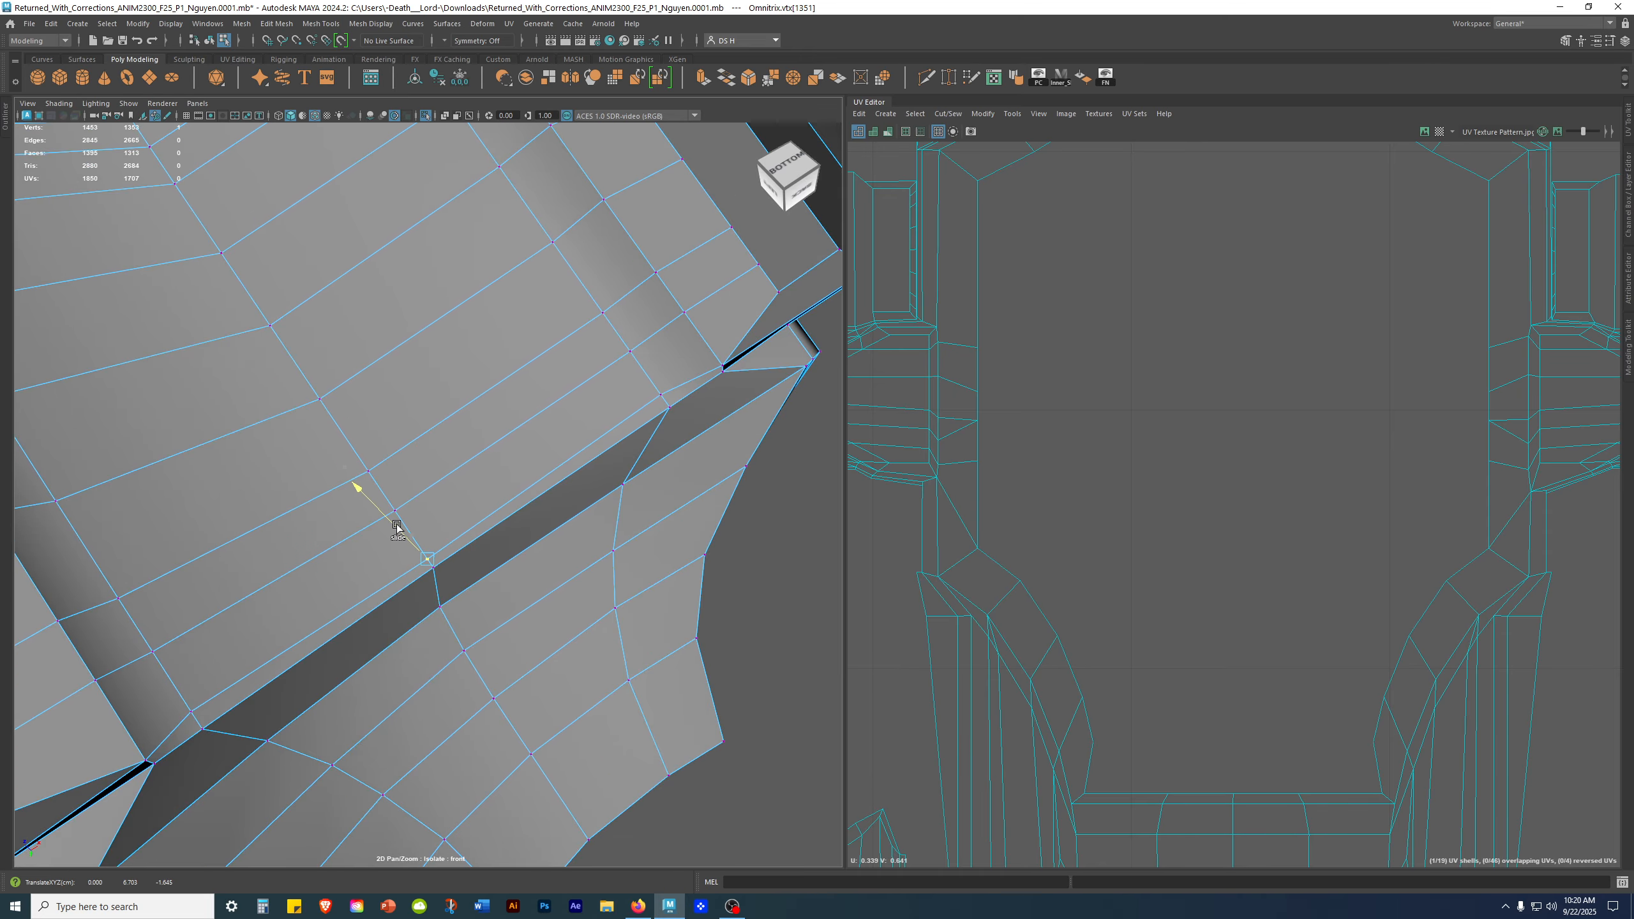
left_click_drag(556, 552, 656, 511, "alt")
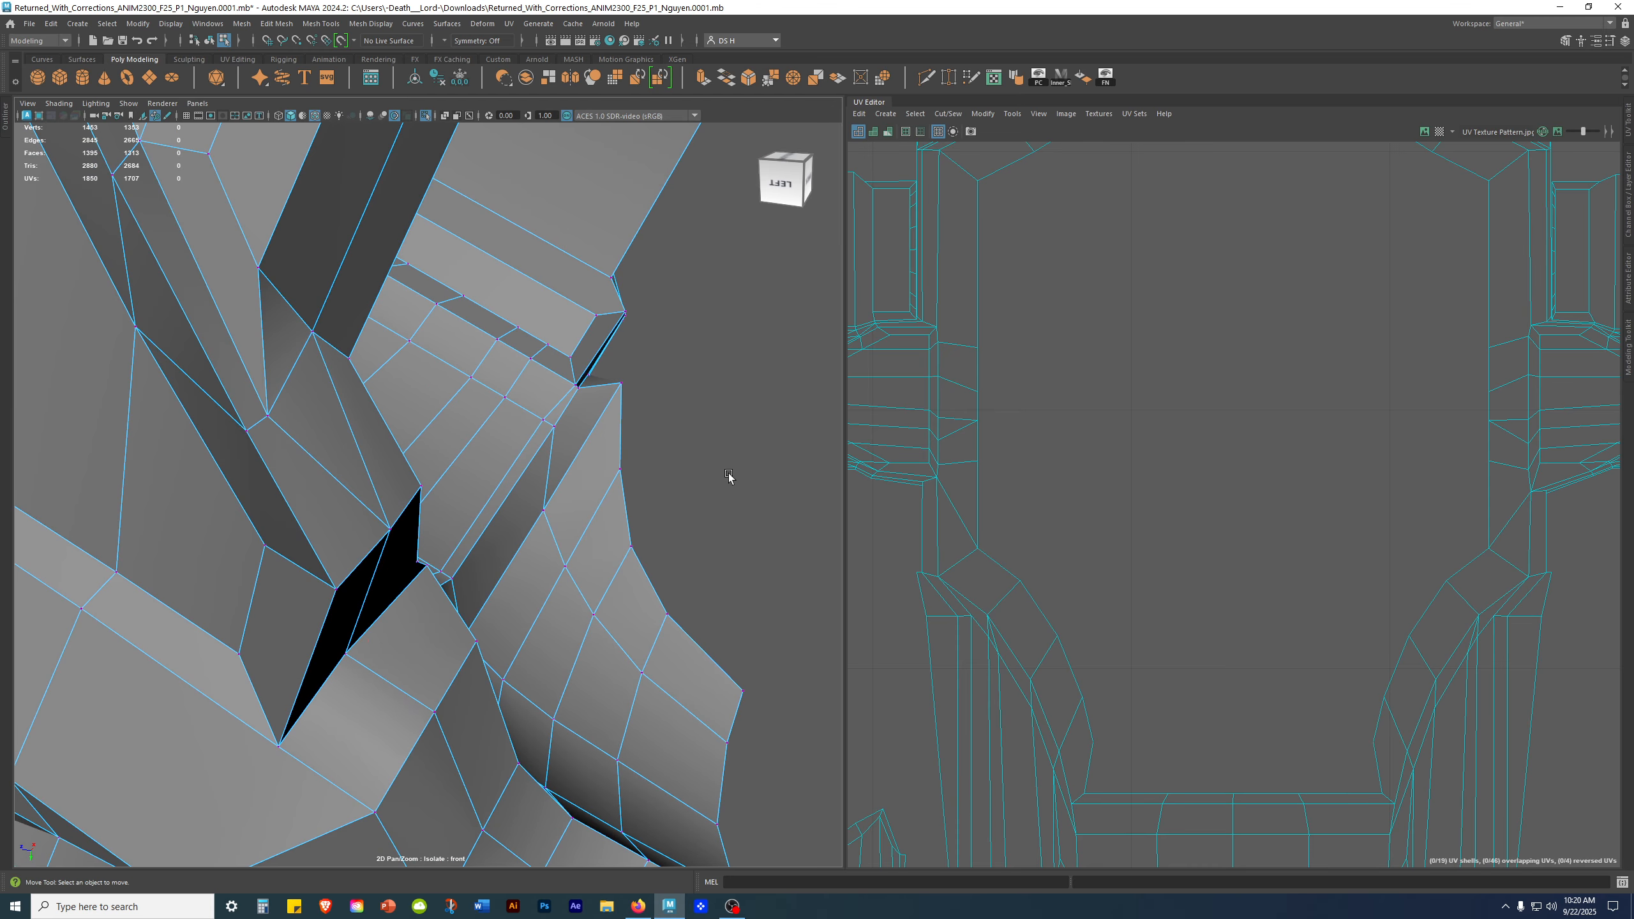
Step: Turn object X symmetry back on and slide the mirrored side notch corner vertices along the ribbed section's side edge
left_click(477, 40)
left_click(469, 59)
scroll(431, 322, "down", 3)
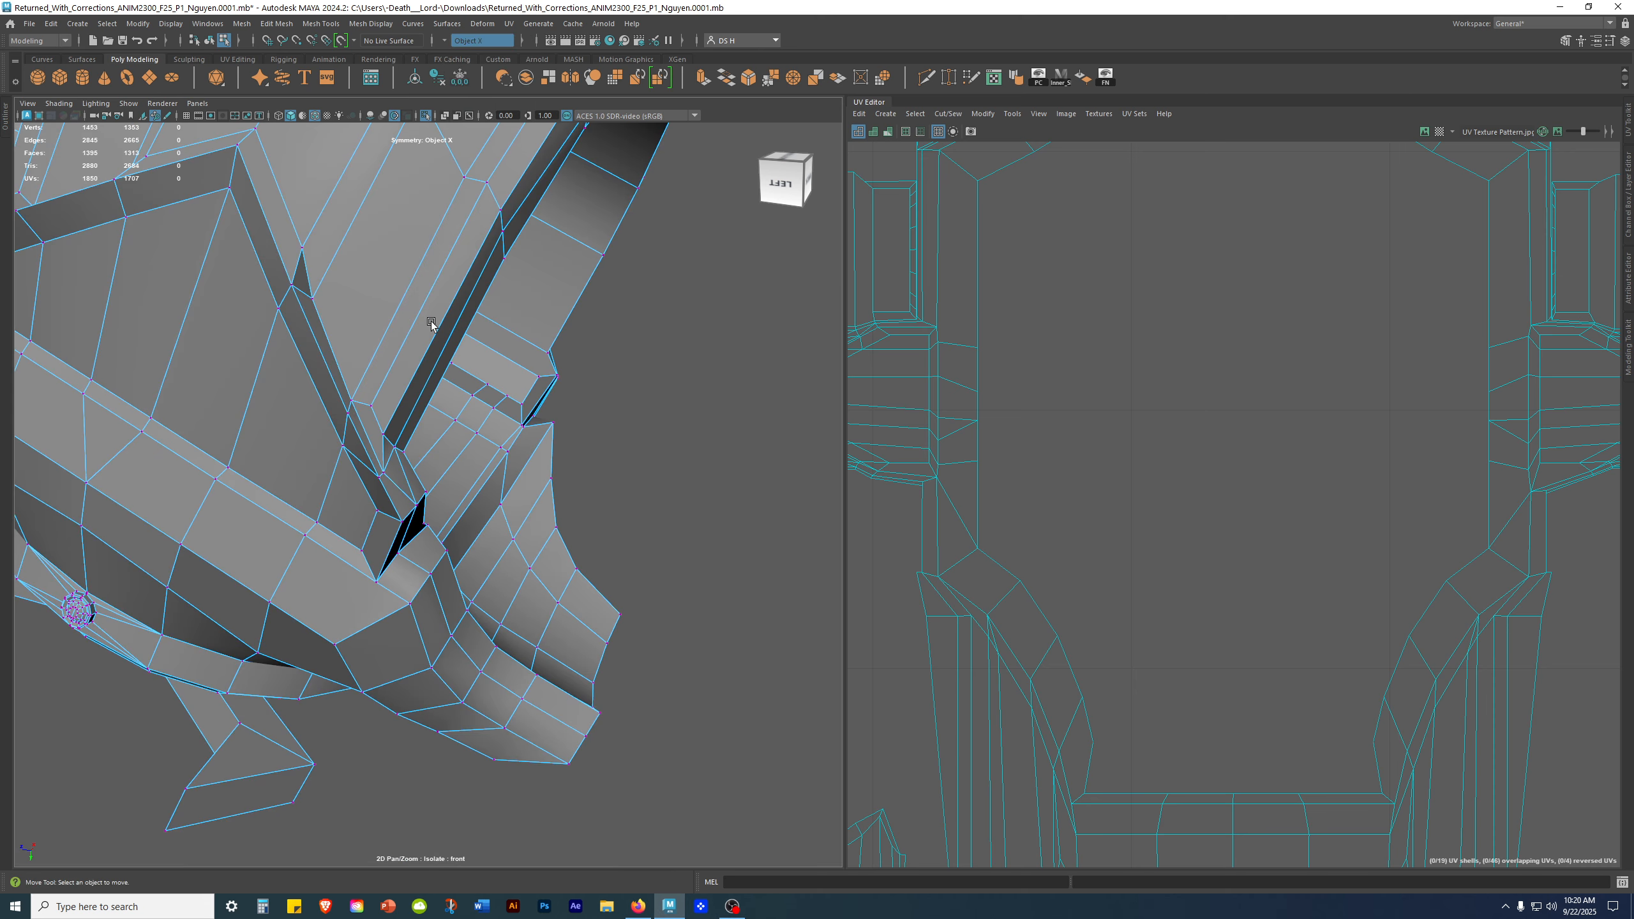
left_click_drag(431, 323, 328, 430, "alt")
right_click_drag(309, 427, 572, 418, "alt")
middle_click_drag(582, 411, 397, 386, "alt")
left_click_drag(397, 386, 487, 382, "alt")
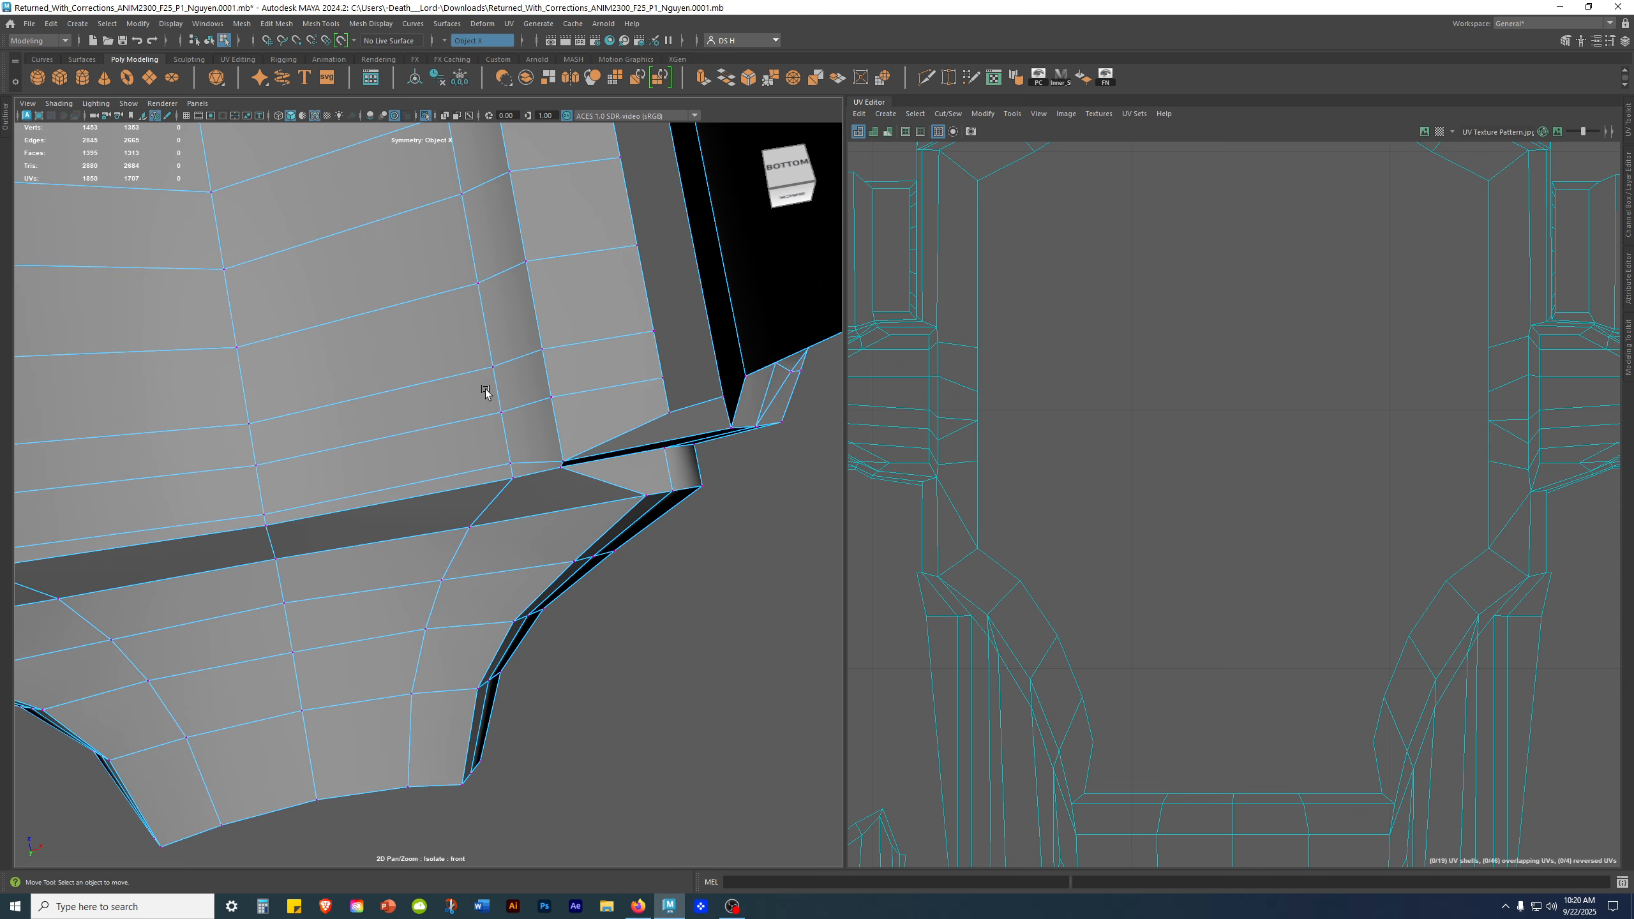
middle_click_drag(536, 414, 624, 394, "alt")
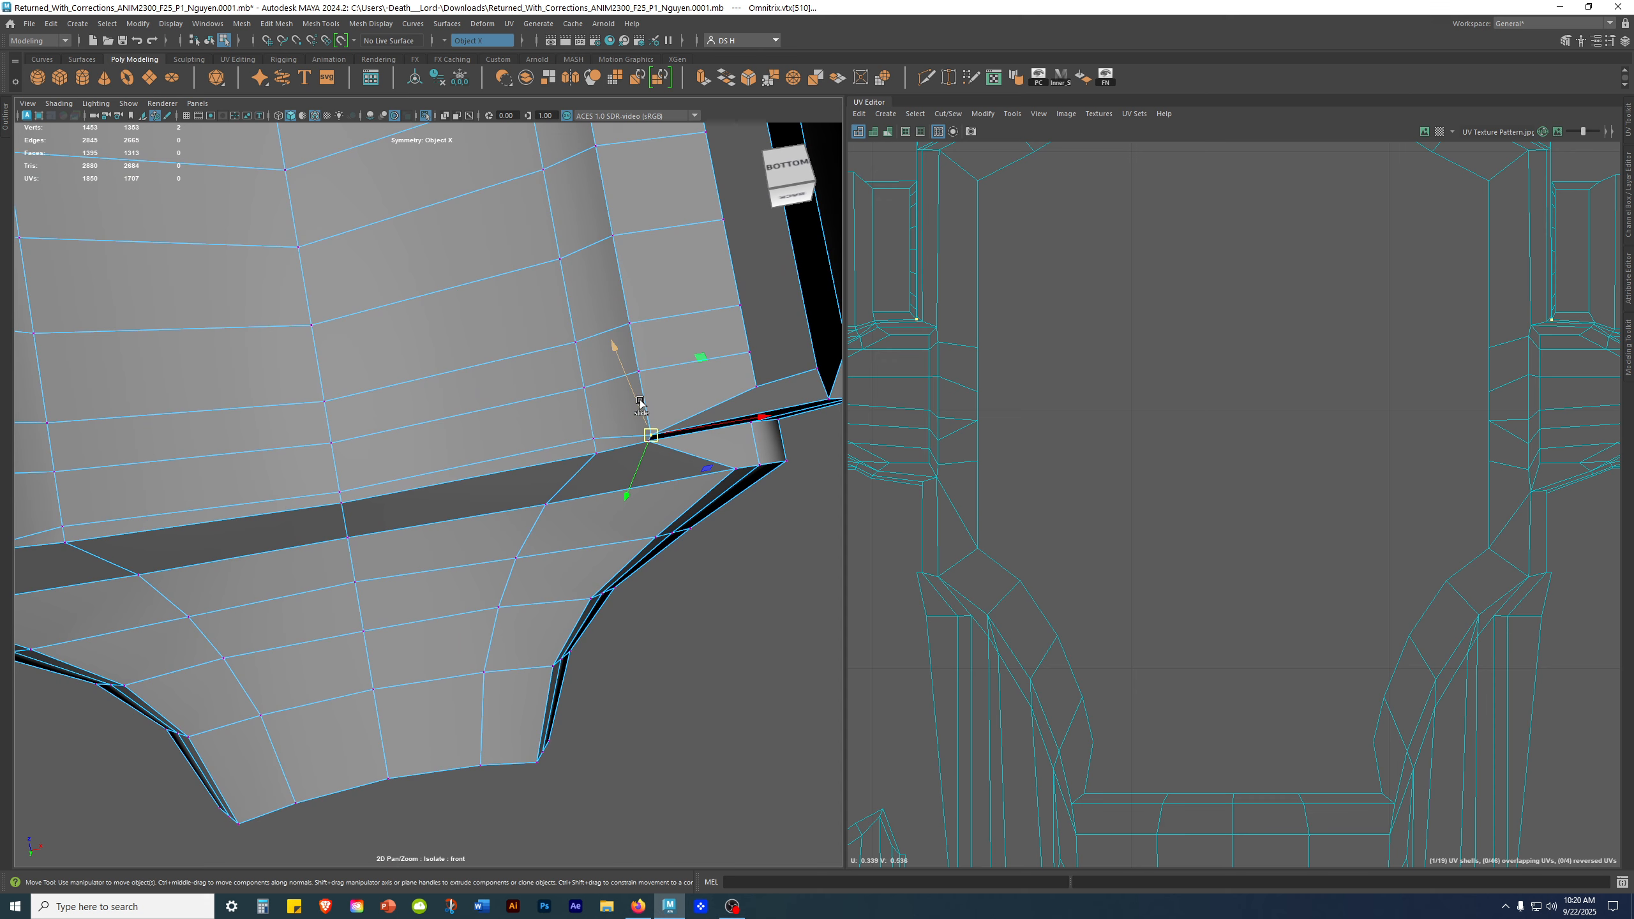
Step: Reposition the neighbouring mirrored vertices at the notch tip along their axes, checking the narrow gap from several angles
left_click_drag(686, 469, 793, 503, "alt")
left_click_drag(631, 436, 565, 413, "alt")
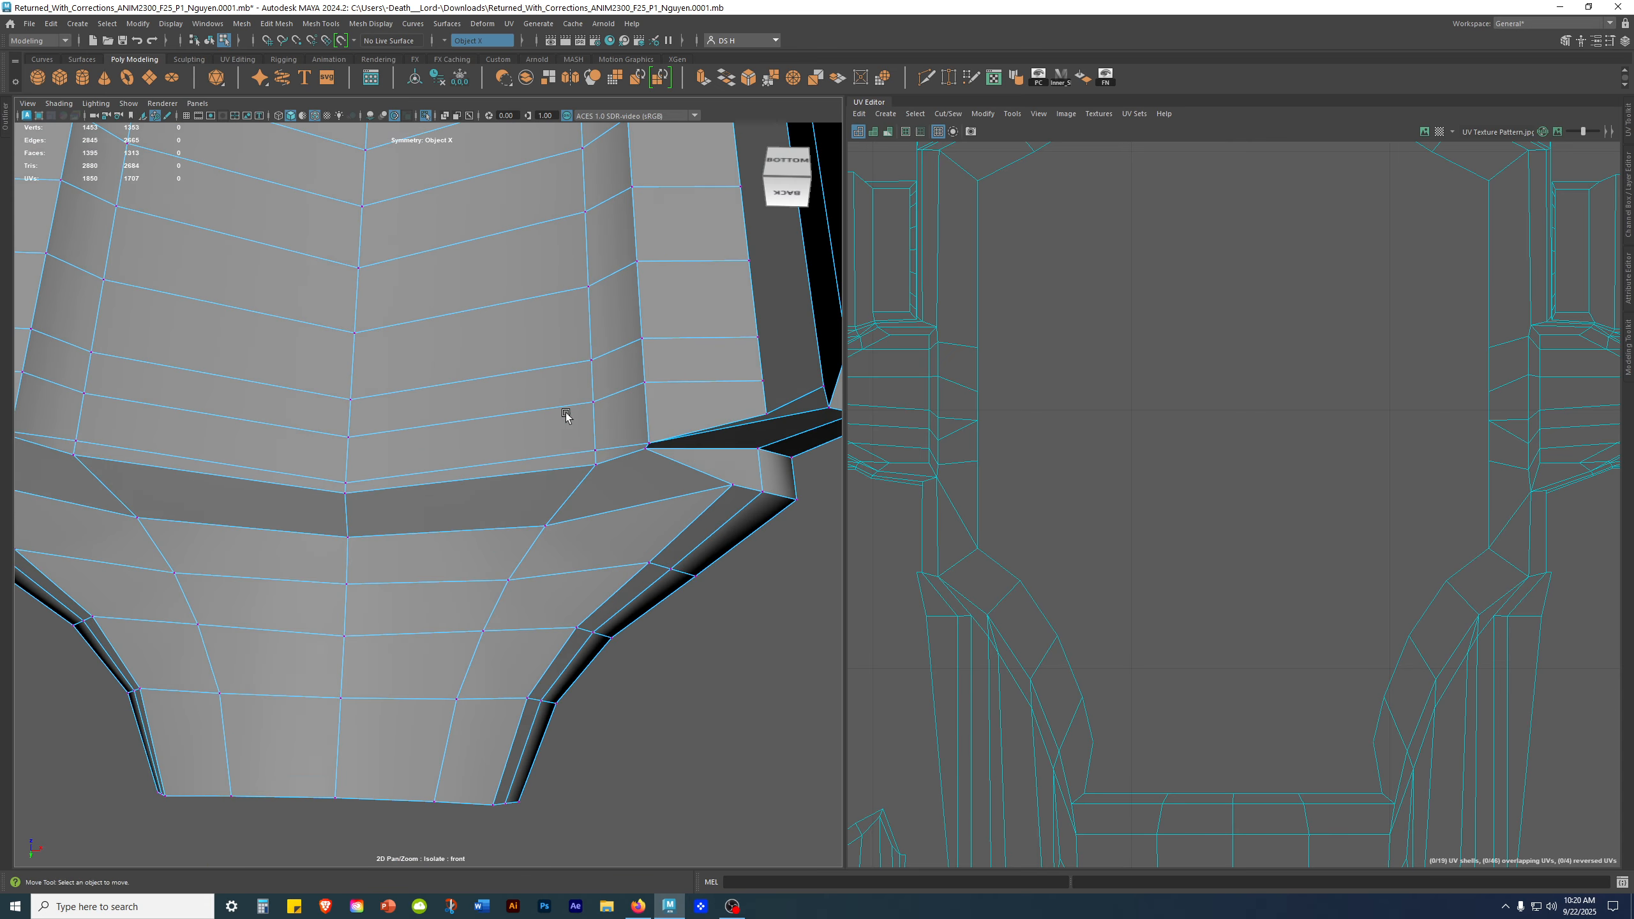
middle_click_drag(566, 412, 429, 409, "alt")
right_click_drag(429, 410, 552, 449, "alt")
left_click_drag(539, 404, 601, 477, "alt")
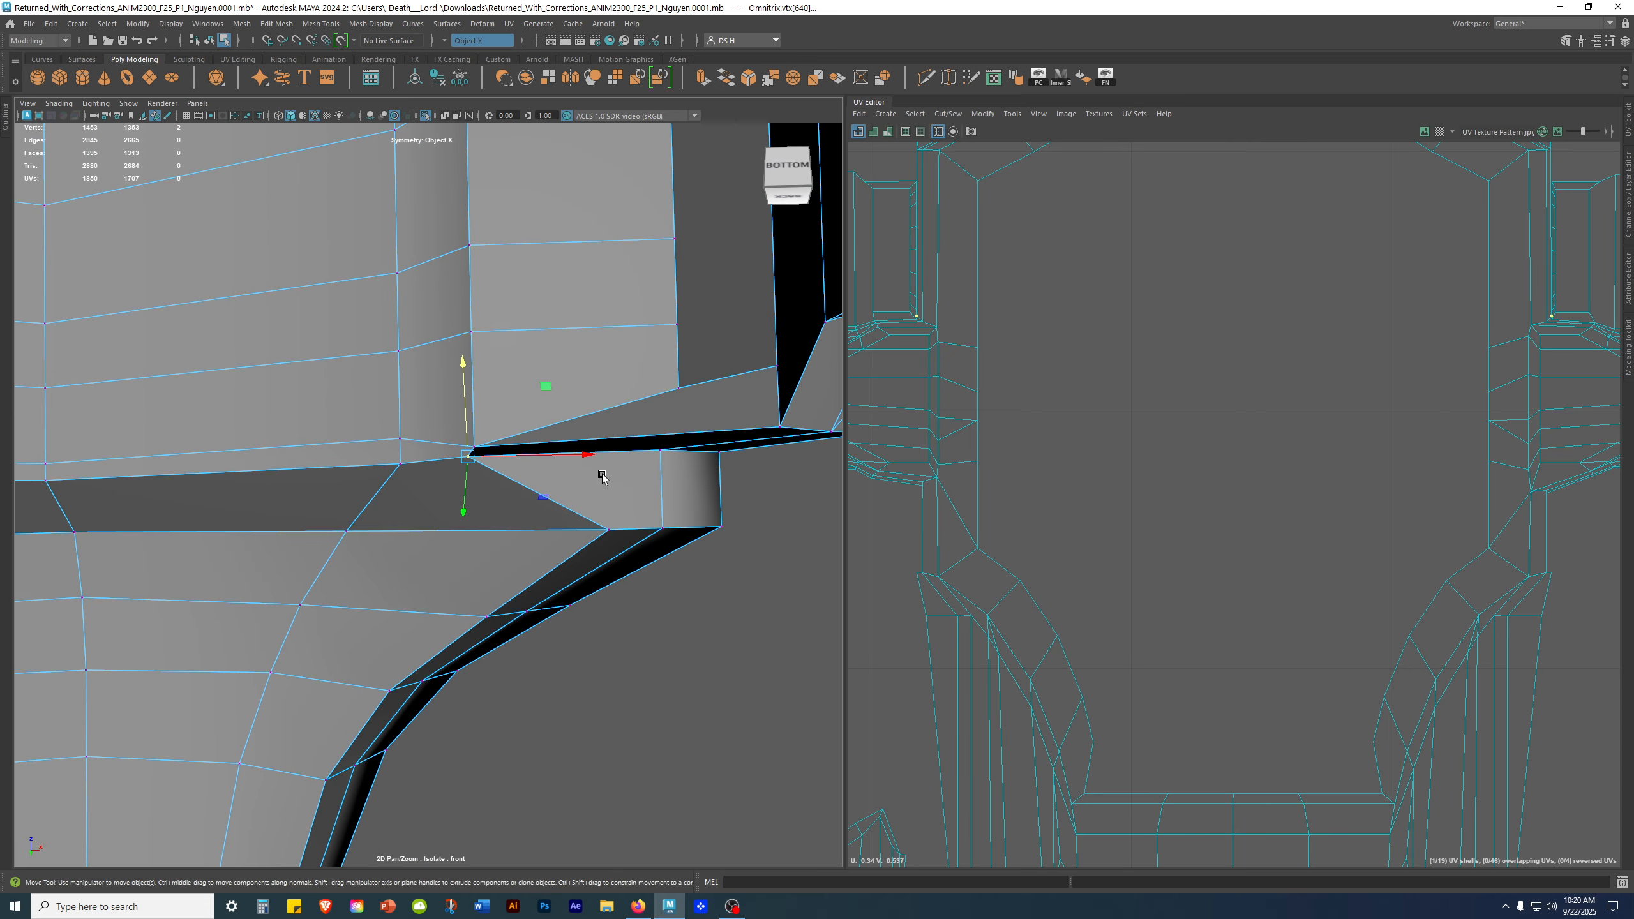
left_click_drag(572, 416, 444, 413, "alt")
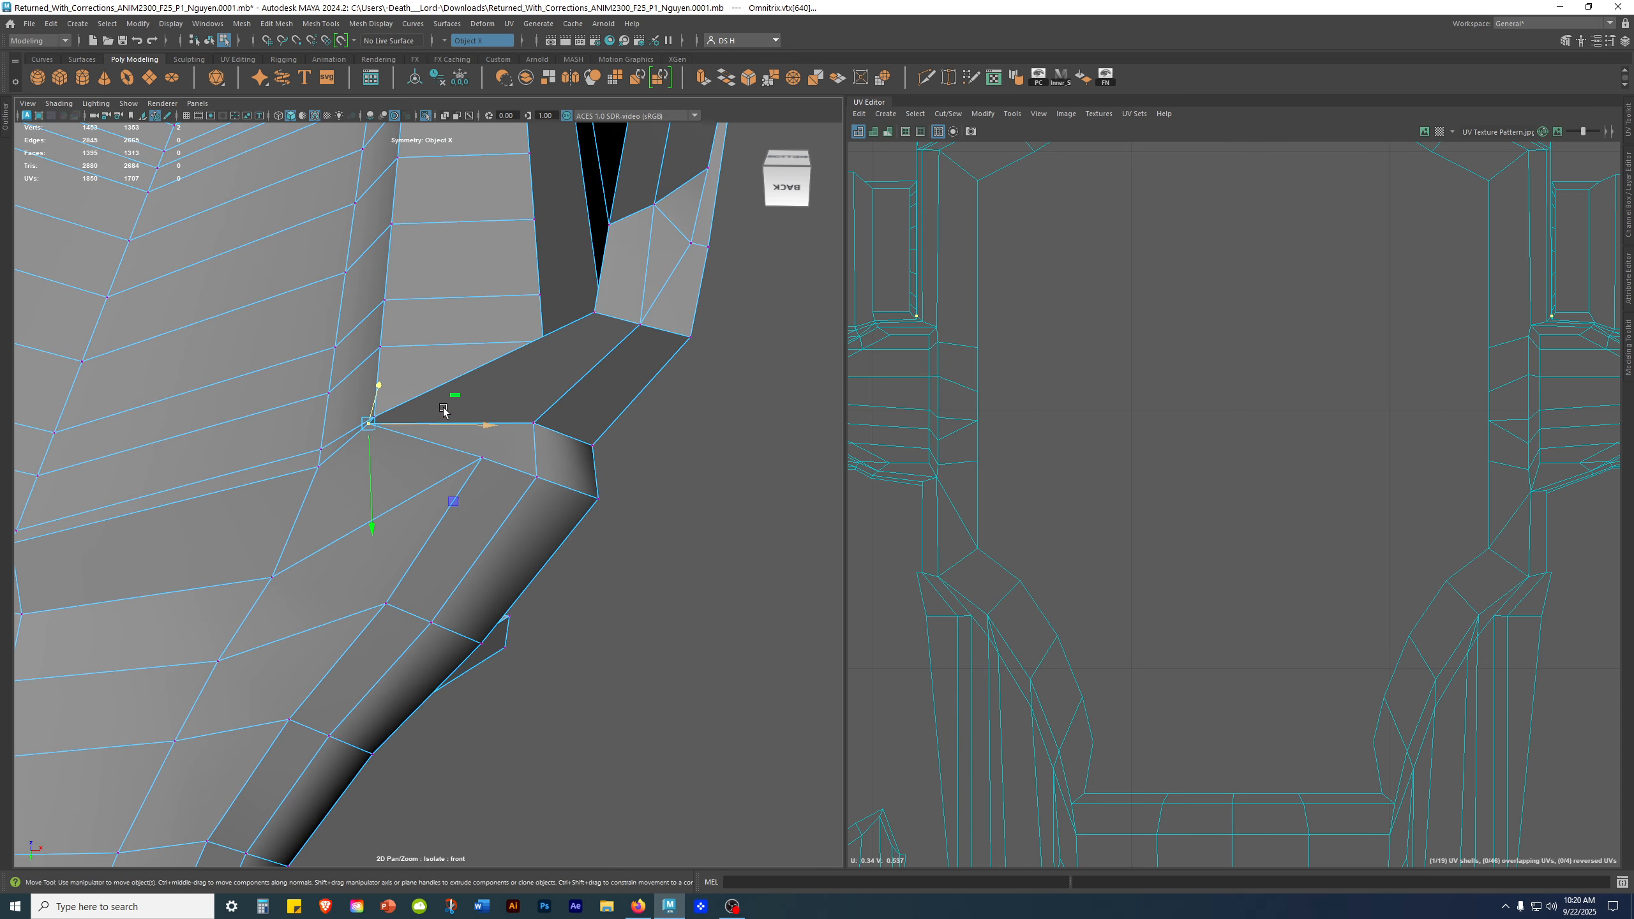
right_click_drag(443, 414, 501, 396, "alt")
left_click_drag(445, 382, 598, 358, "alt")
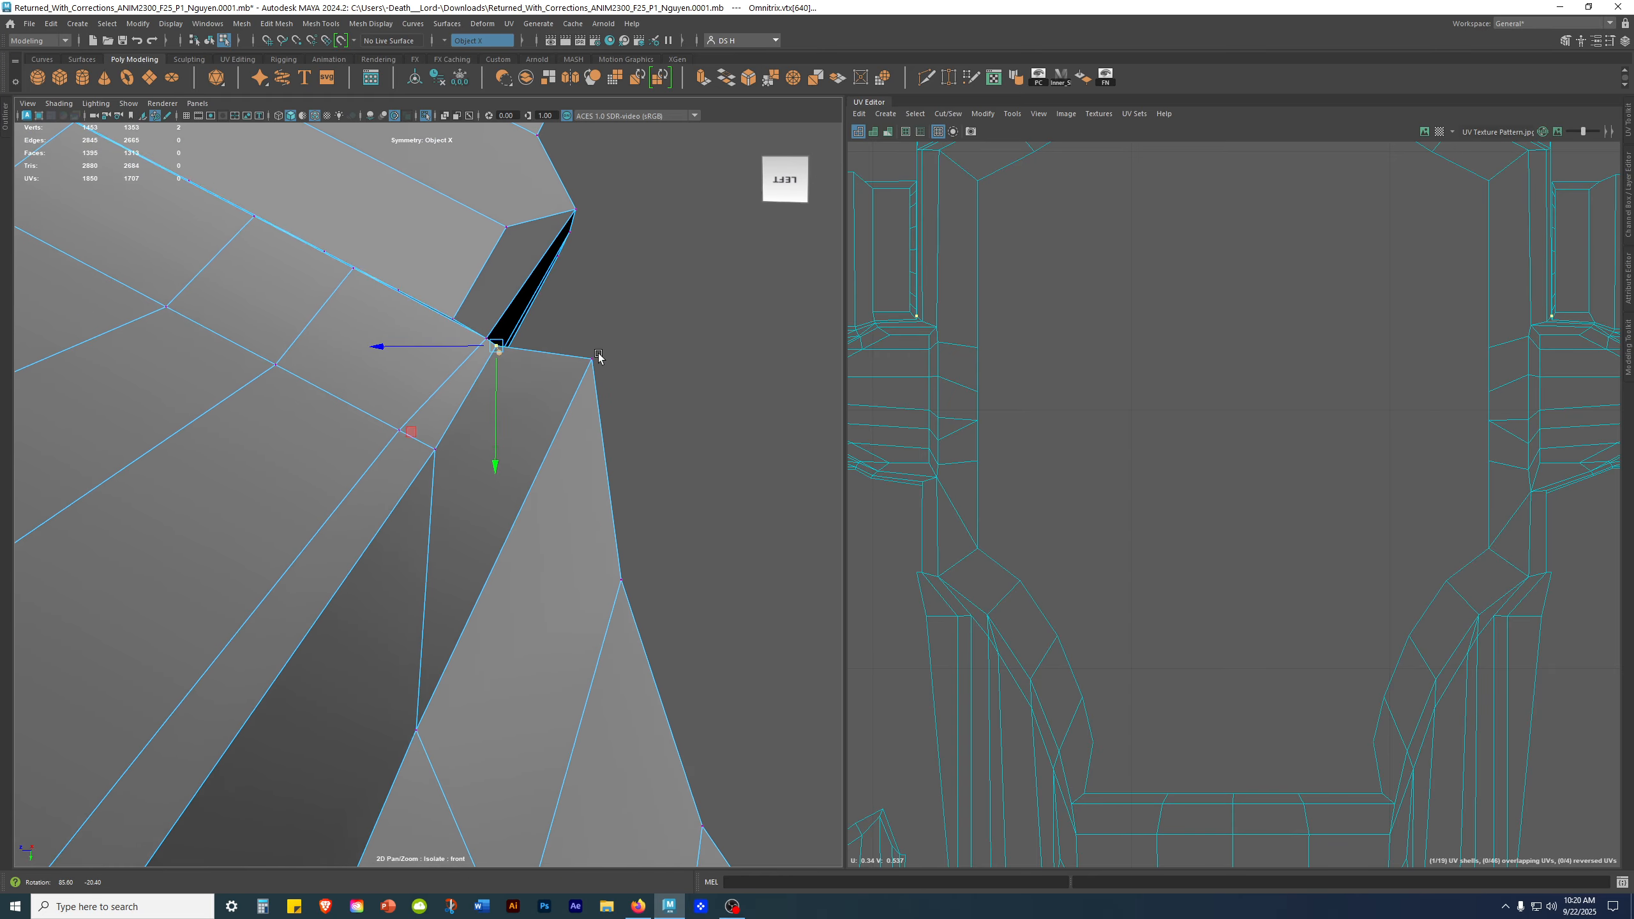
left_click_drag(499, 399, 631, 517, "alt")
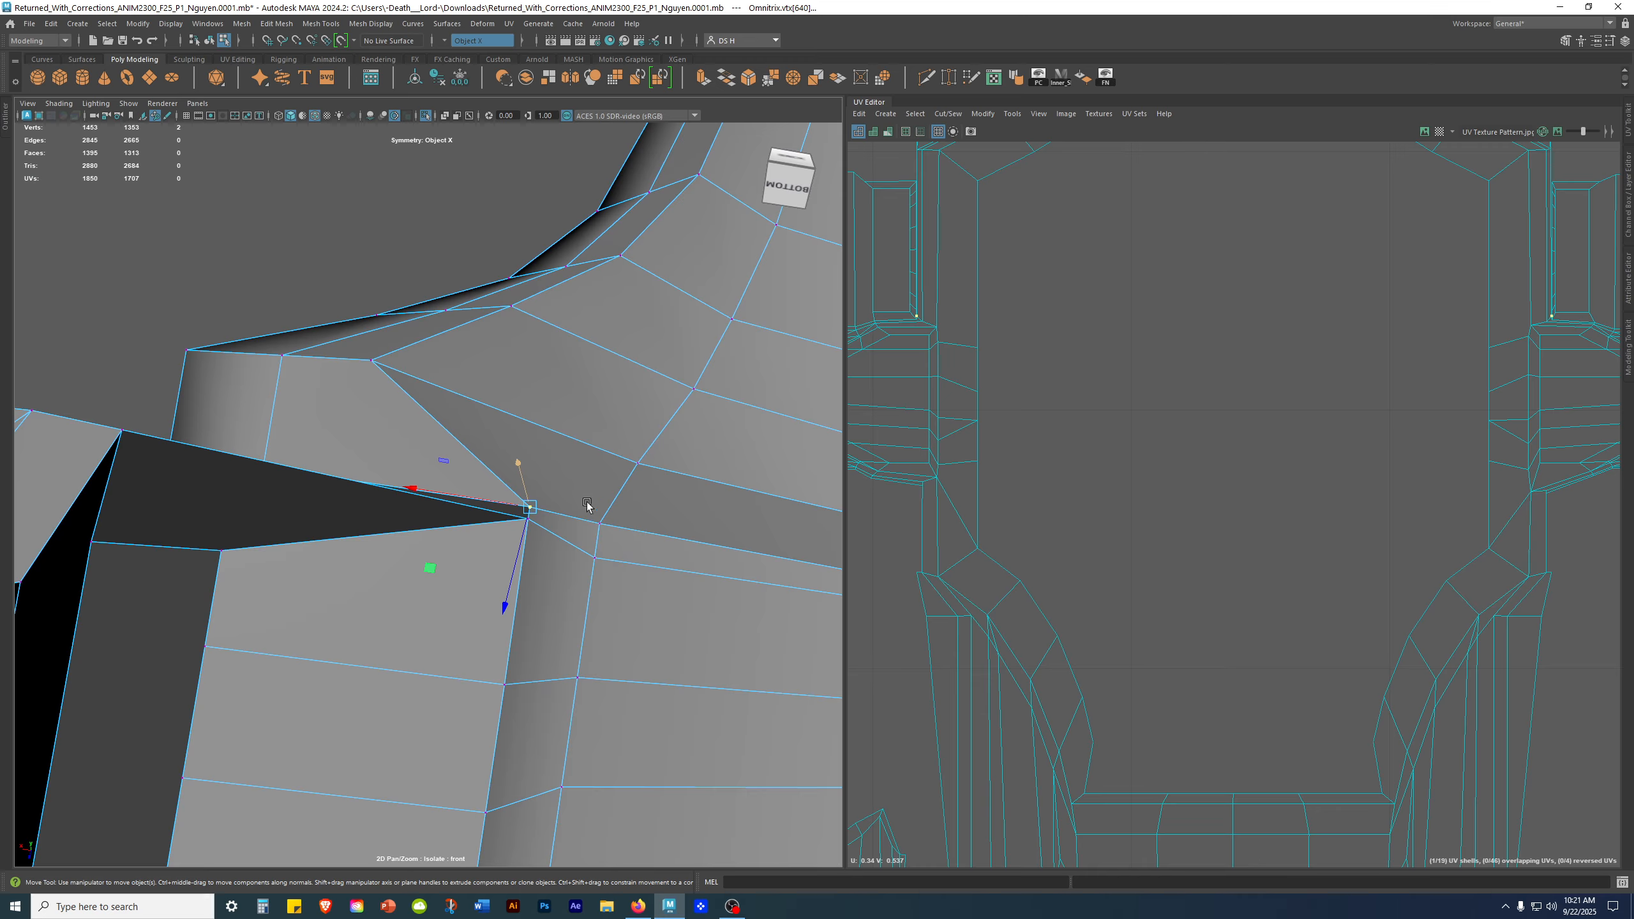
left_click_drag(637, 441, 430, 485, "alt")
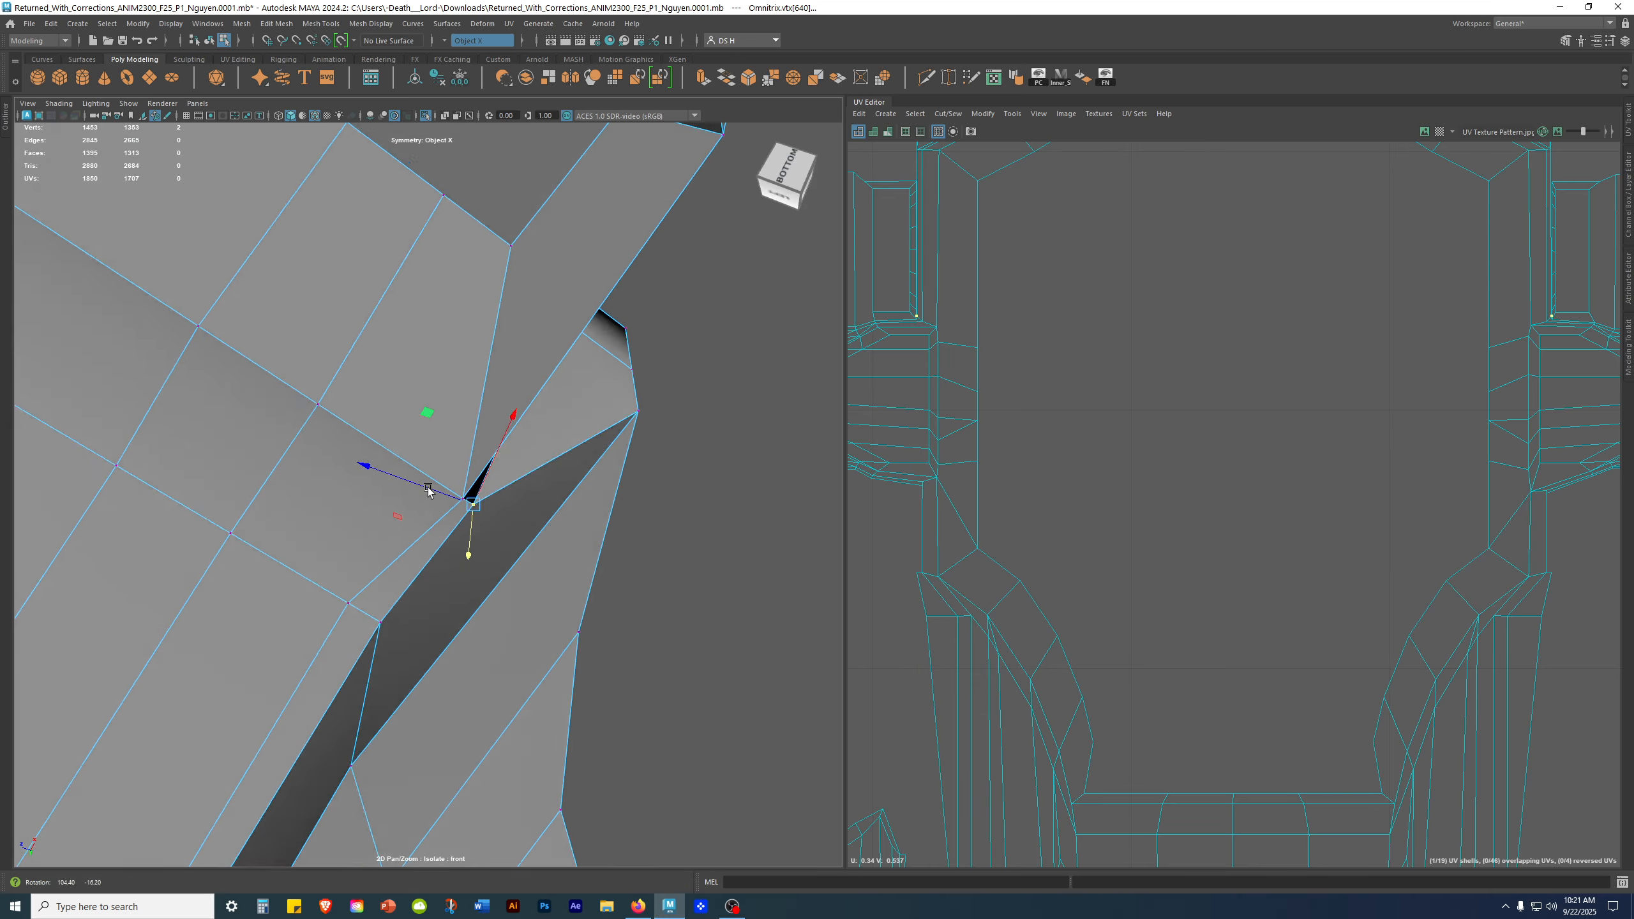
Step: Try to bevel the mirrored slanted edge inside the side notch with an adjusted fraction, and undo the bevel
right_click_drag(430, 485, 198, 457, "alt")
left_click_drag(198, 457, 565, 490, "alt")
middle_click_drag(488, 437, 371, 528, "alt")
left_click_drag(371, 529, 407, 508, "alt")
left_click_drag(437, 383, 405, 429, "alt")
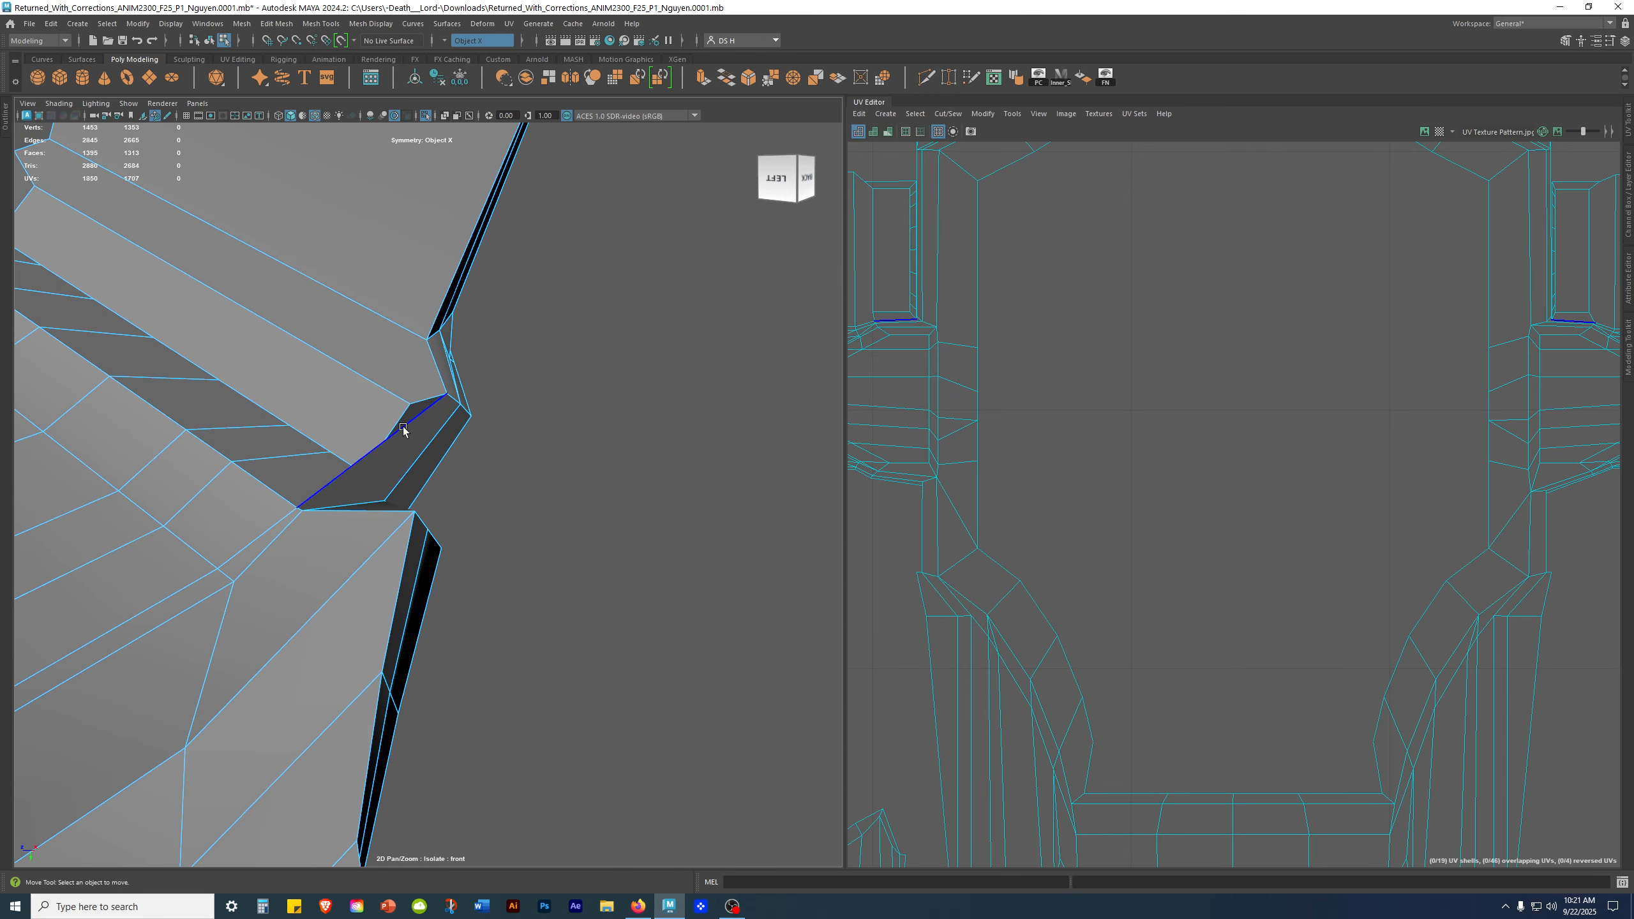
right_click(614, 356, "shift")
right_click_drag(631, 354, 667, 357, "shift")
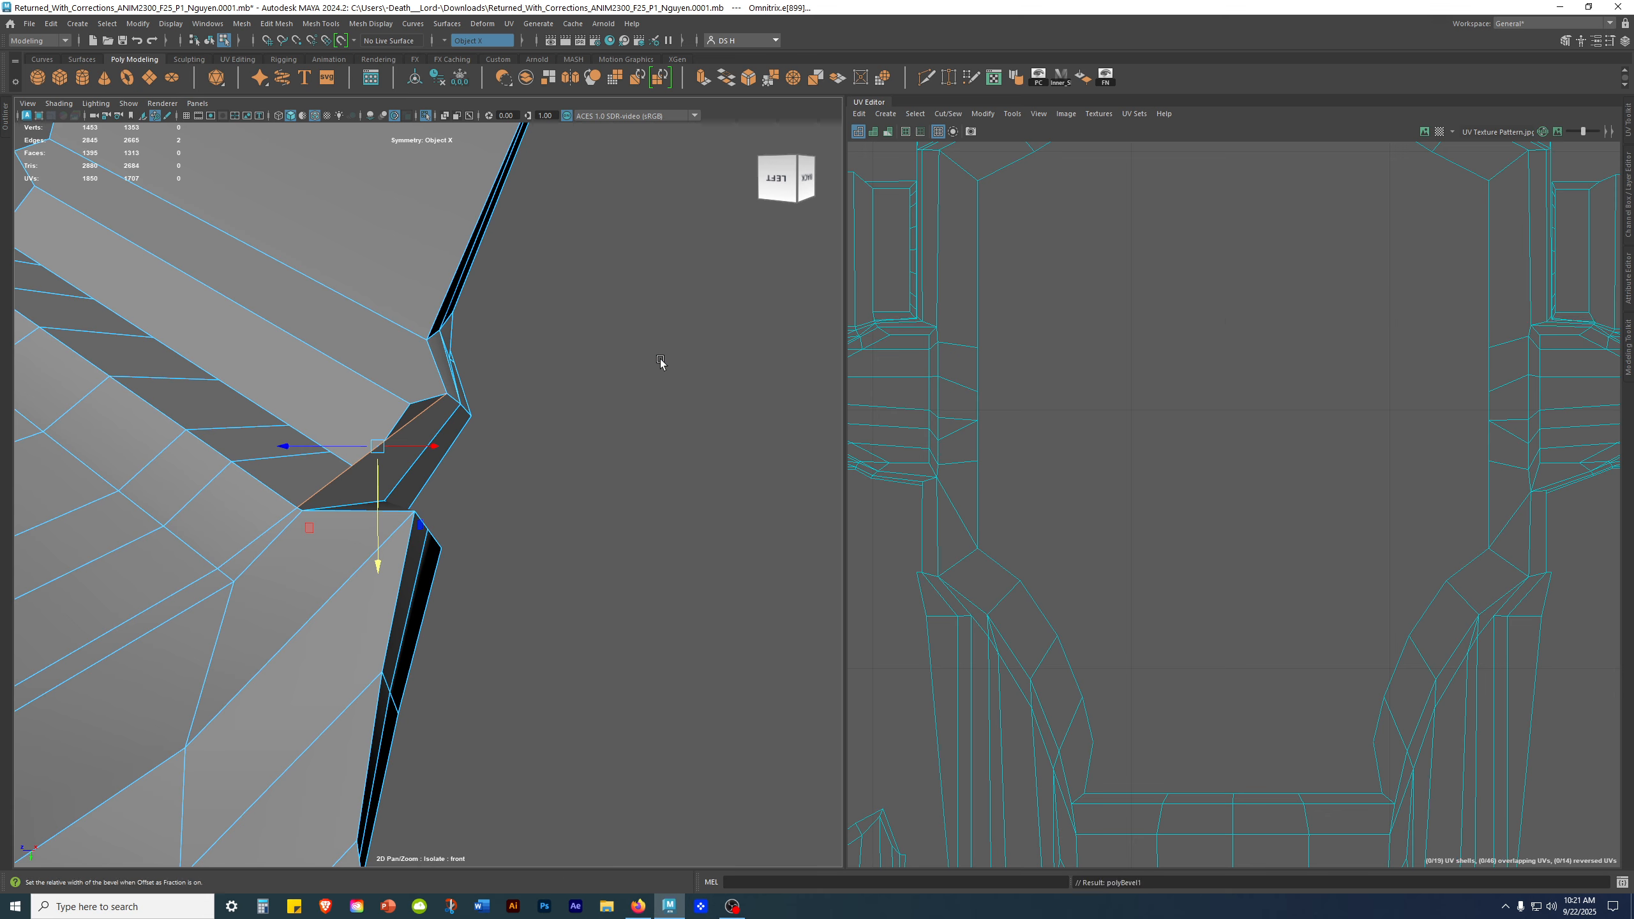
left_click_drag(460, 529, 623, 457, "alt")
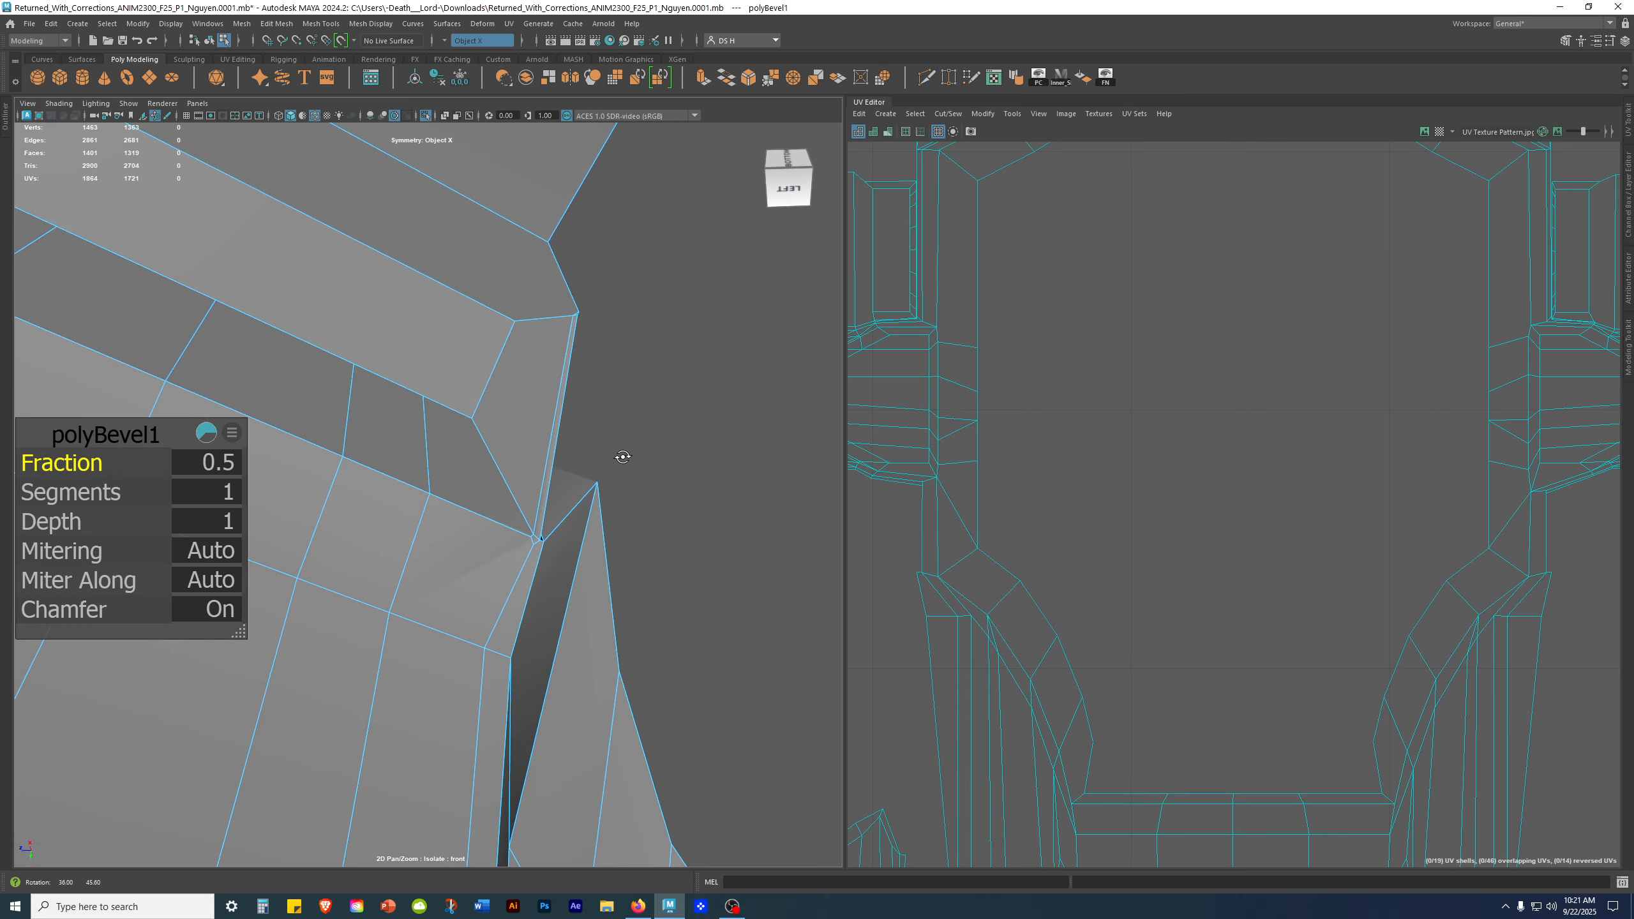
left_click_drag(616, 457, 514, 386, "alt")
left_click_drag(84, 464, 88, 463)
left_click_drag(681, 435, 693, 390, "alt")
key("ctrl+z")
key("ctrl+z")
Step: Try beveling the slanted notch edge together with its adjoining corner edge, inspect the result, and undo the bevel
right_click_drag(692, 391, 781, 375, "shift")
left_click_drag(723, 365, 708, 328, "alt")
middle_click_drag(666, 341, 604, 630, "alt")
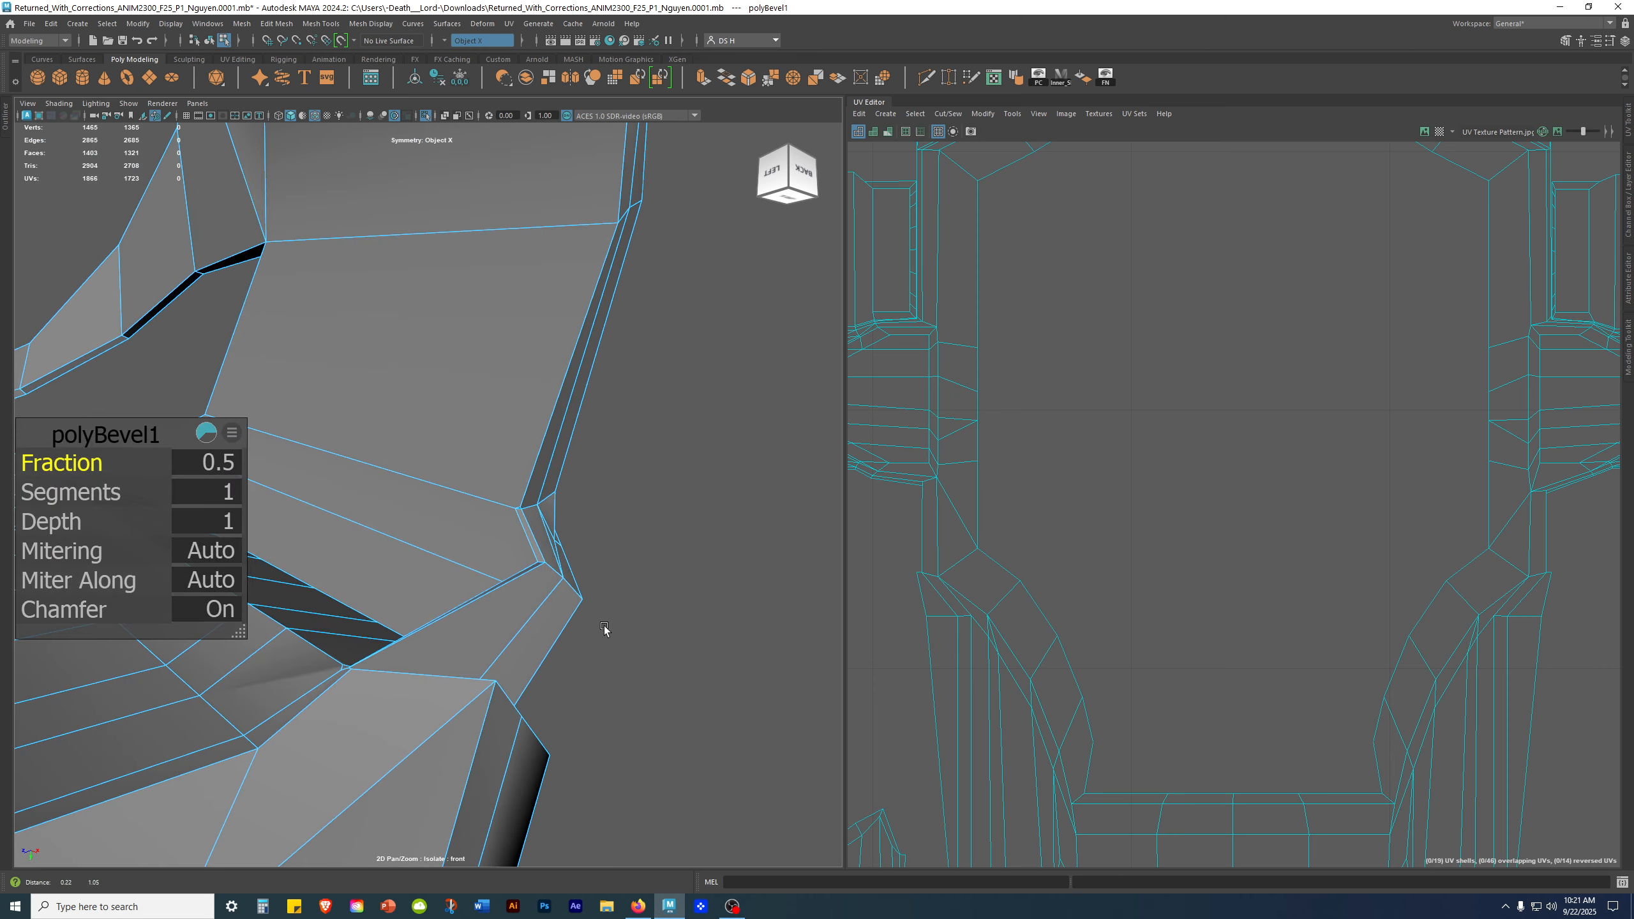
left_click_drag(656, 400, 485, 441, "alt")
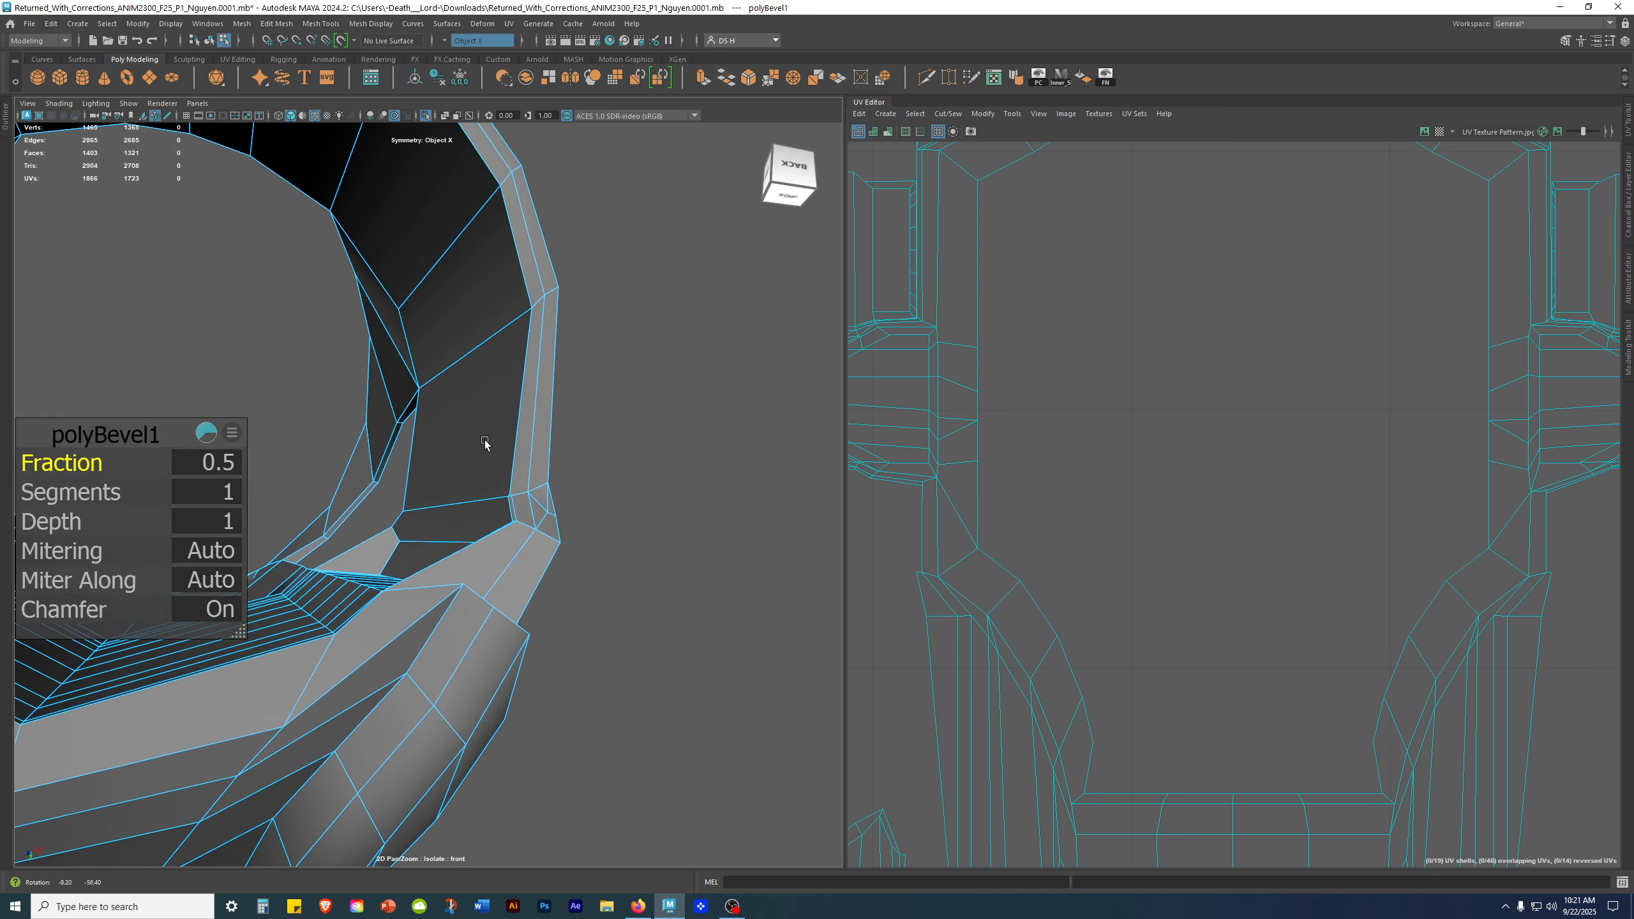
middle_click_drag(485, 442, 635, 515, "alt")
left_click_drag(635, 515, 388, 309, "alt")
left_click_drag(275, 311, 563, 464, "alt")
key("ctrl+z")
Step: Extend the notch edge selection along the band's inner rim and bevel the edges with one segment
left_click_drag(571, 393, 576, 458, "alt")
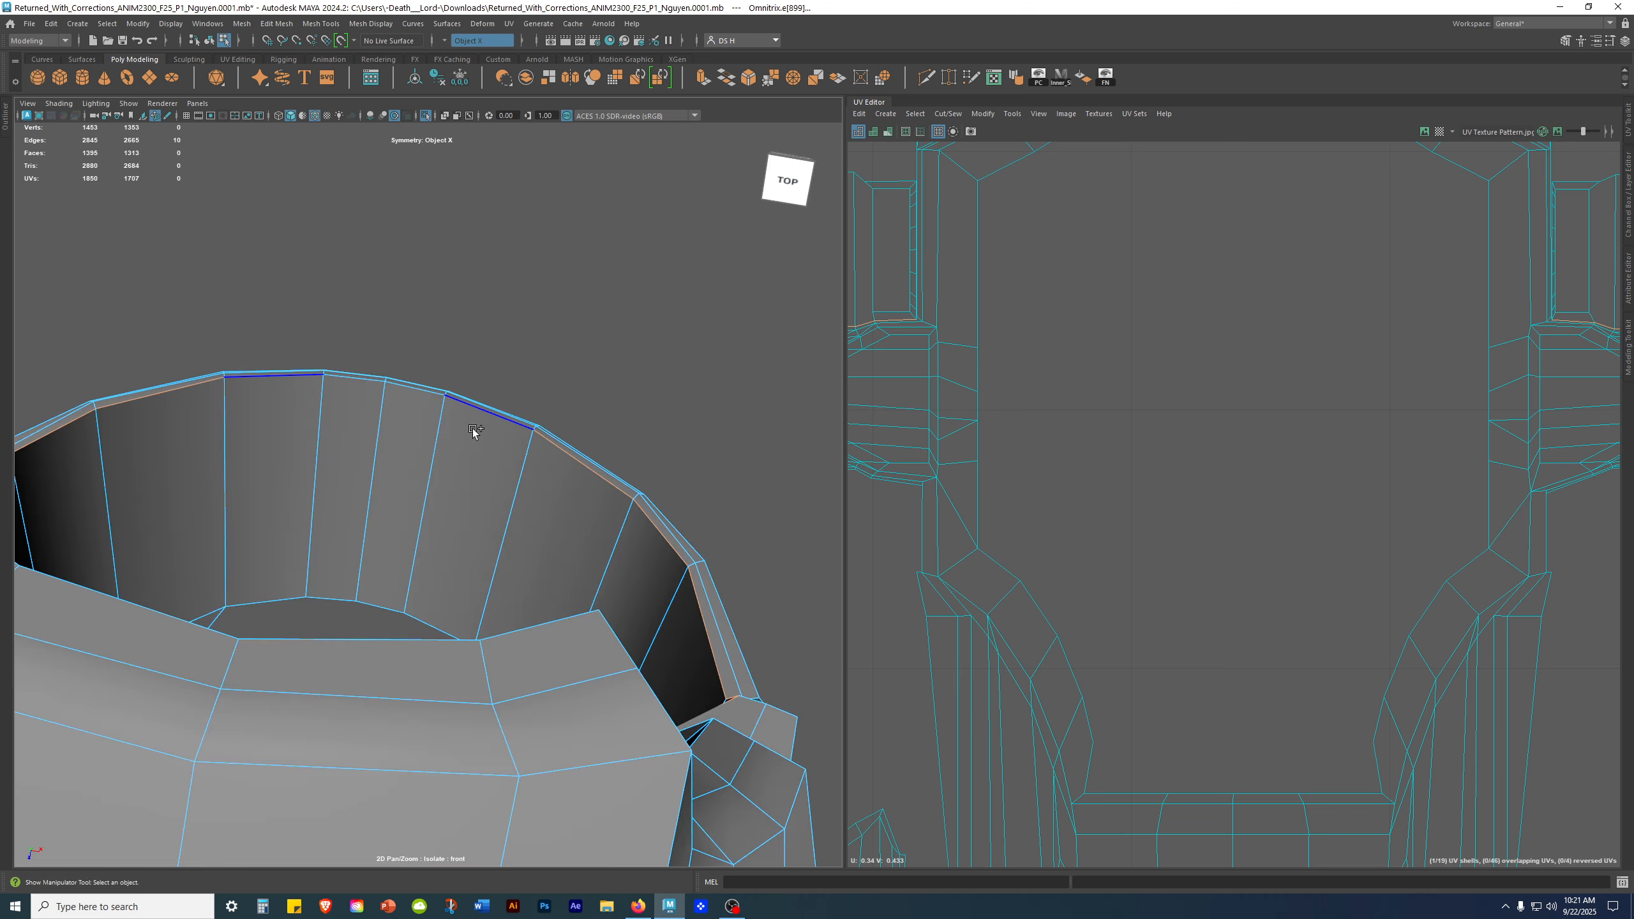
left_click_drag(408, 406, 496, 485, "alt")
right_click_drag(608, 430, 668, 429, "shift")
left_click_drag(577, 477, 649, 623, "alt")
middle_click_drag(650, 623, 560, 619, "alt")
left_click_drag(559, 618, 562, 610, "alt")
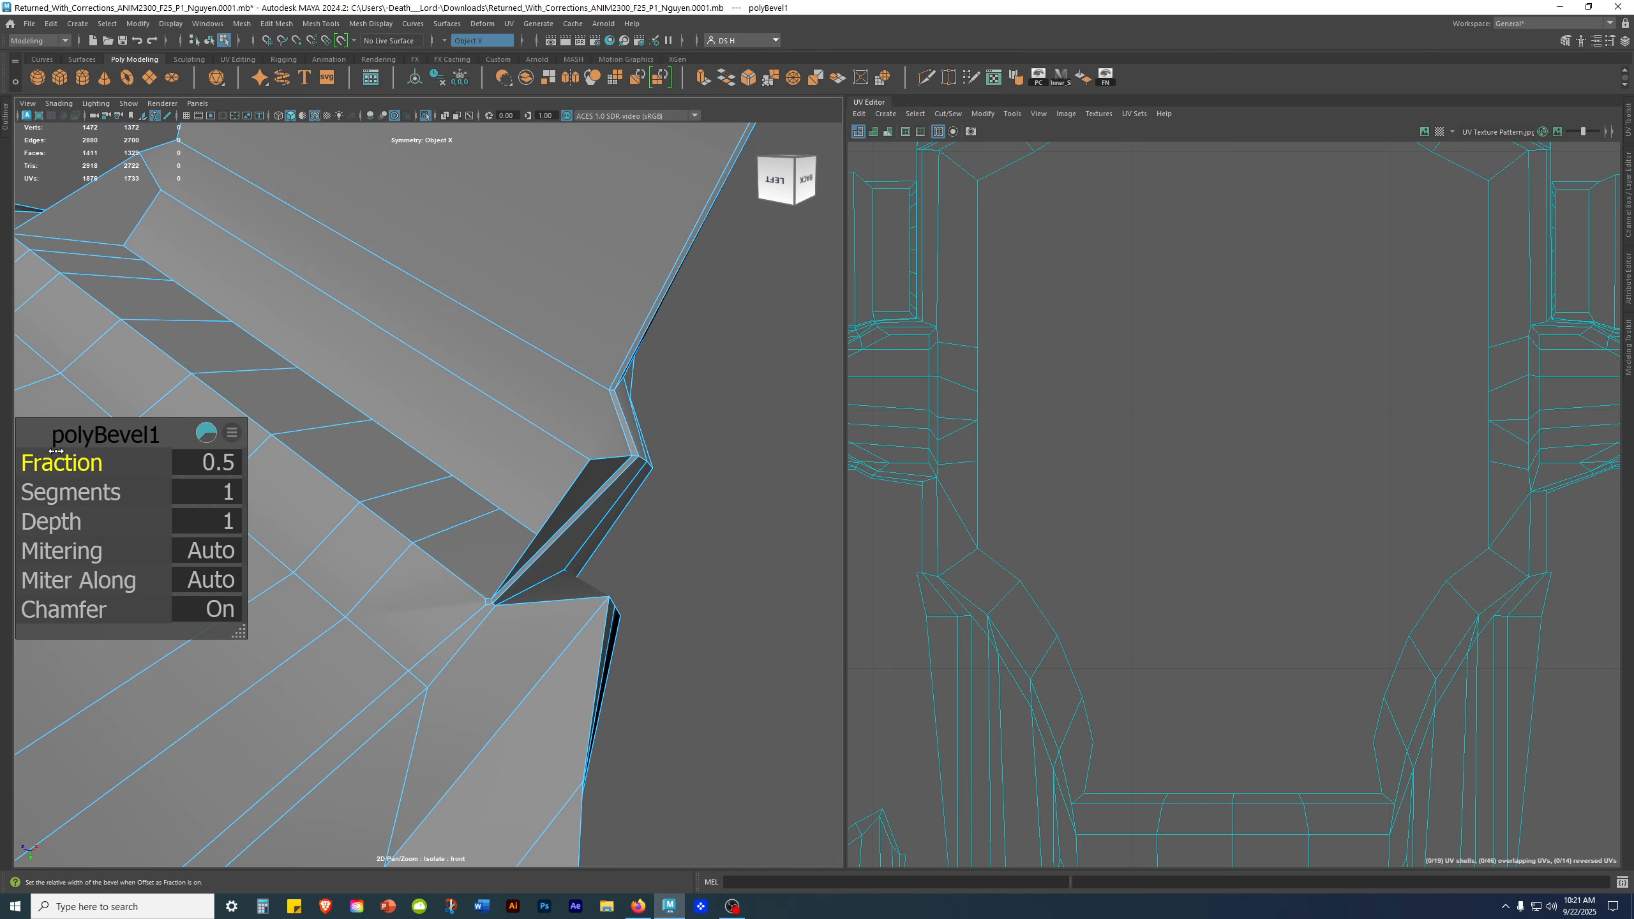